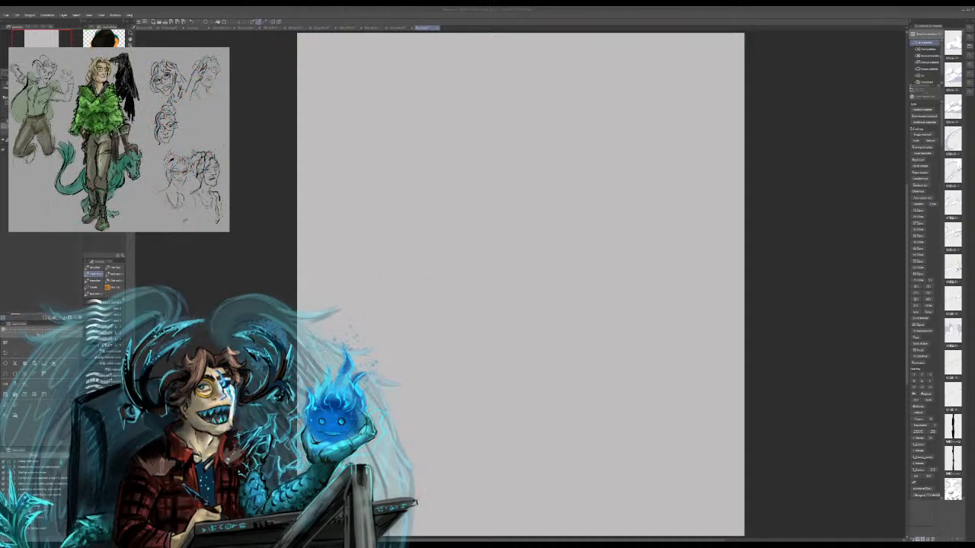
Sketch the first figure's curved gesture line, sloping shoulders and both sides of the torso in the upper left of the canvas
mouse_move(414, 129)
mouse_down()
mouse_move(396, 244)
mouse_move(414, 335)
mouse_up()
mouse_move(378, 167)
mouse_down()
mouse_move(435, 154)
mouse_move(459, 162)
mouse_up()
drag(411, 154, 385, 170)
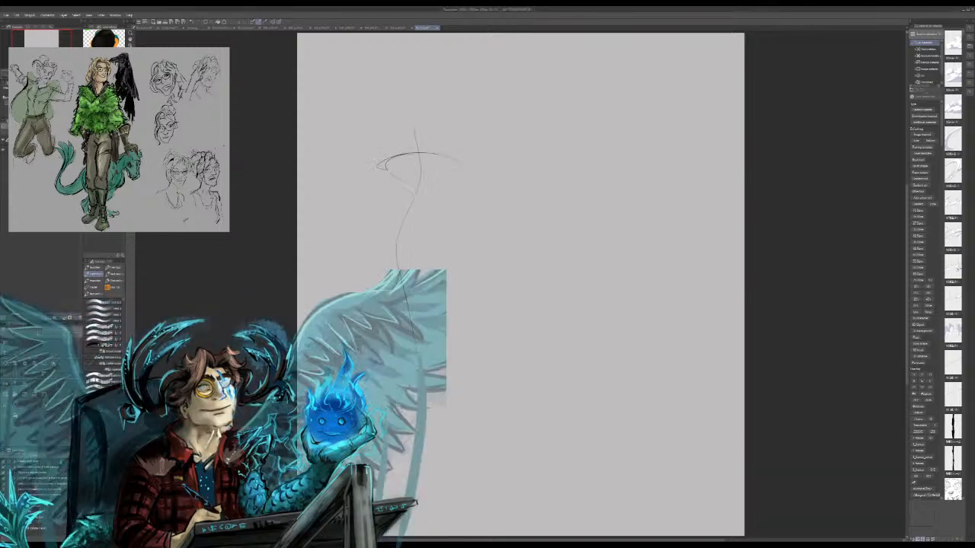
drag(455, 195, 431, 255)
drag(389, 184, 390, 236)
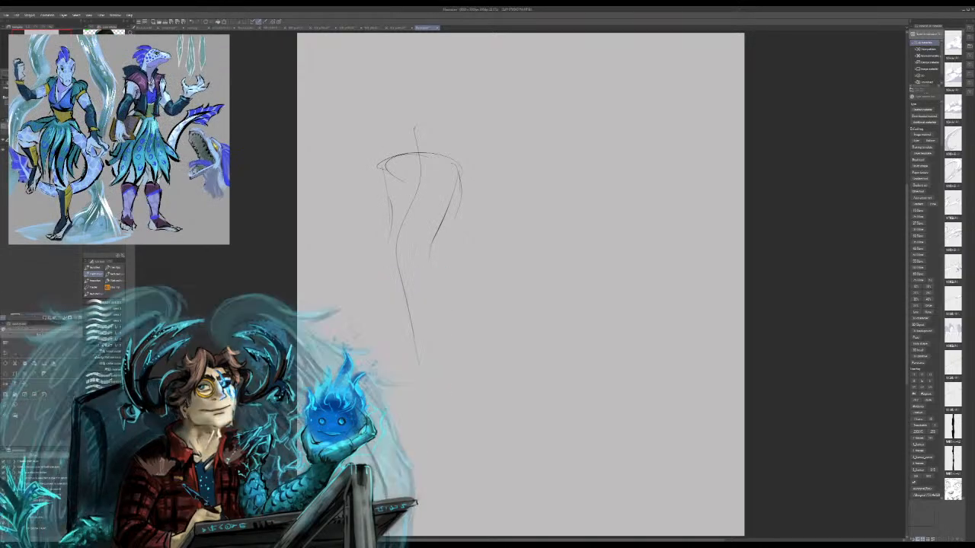
Sketch the first figure's hips and thighs below the waist, redrawing the line that crosses from thigh to hip
drag(434, 242, 456, 291)
mouse_move(429, 373)
mouse_down()
mouse_move(456, 286)
mouse_move(449, 251)
mouse_up()
mouse_move(401, 283)
mouse_down()
mouse_move(404, 342)
mouse_move(422, 281)
mouse_move(448, 261)
mouse_move(437, 230)
mouse_up()
key(ctrl+z)
mouse_move(387, 304)
mouse_down()
mouse_move(433, 262)
mouse_move(423, 240)
mouse_move(435, 226)
mouse_up()
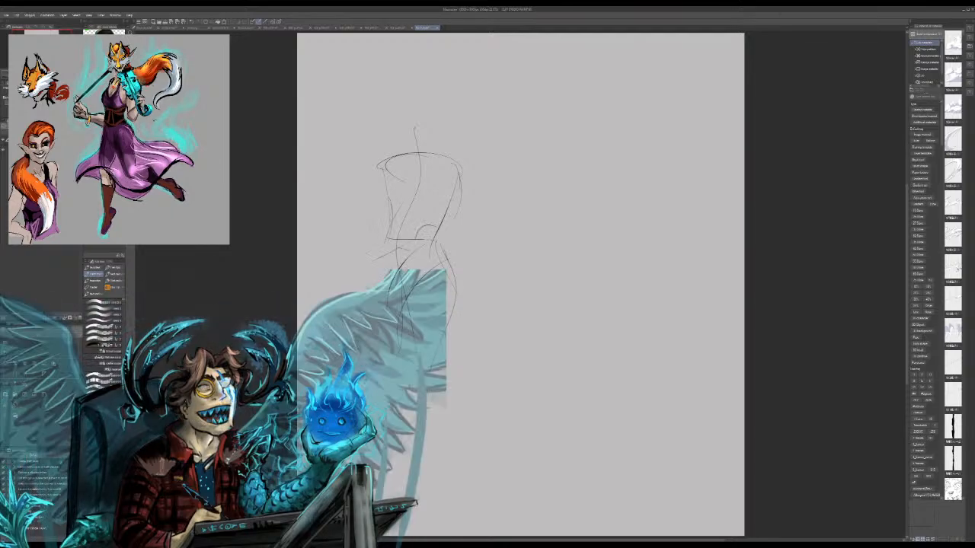
Add the first figure's chest contours and lines from the neck base, and reinforce the outer hip curve
mouse_move(388, 170)
mouse_down()
mouse_move(396, 201)
mouse_move(387, 238)
mouse_up()
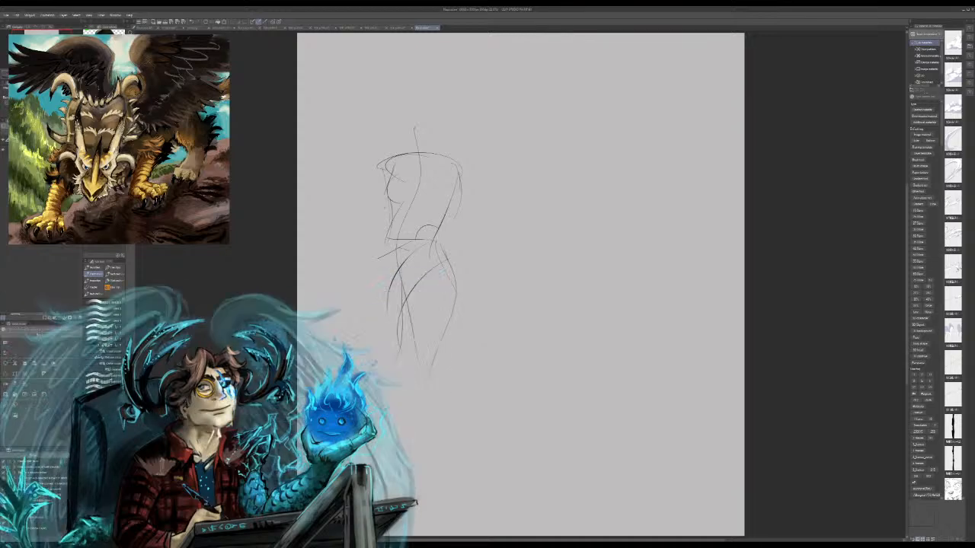
mouse_move(415, 156)
mouse_down()
mouse_move(397, 172)
mouse_move(439, 180)
mouse_up()
drag(430, 139, 417, 154)
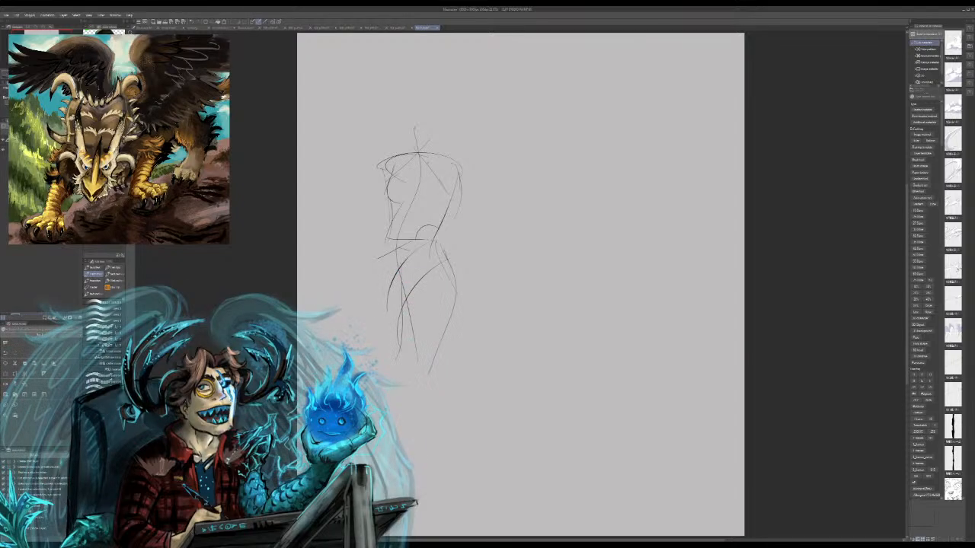
mouse_move(436, 244)
mouse_down()
mouse_move(451, 276)
mouse_move(450, 317)
mouse_up()
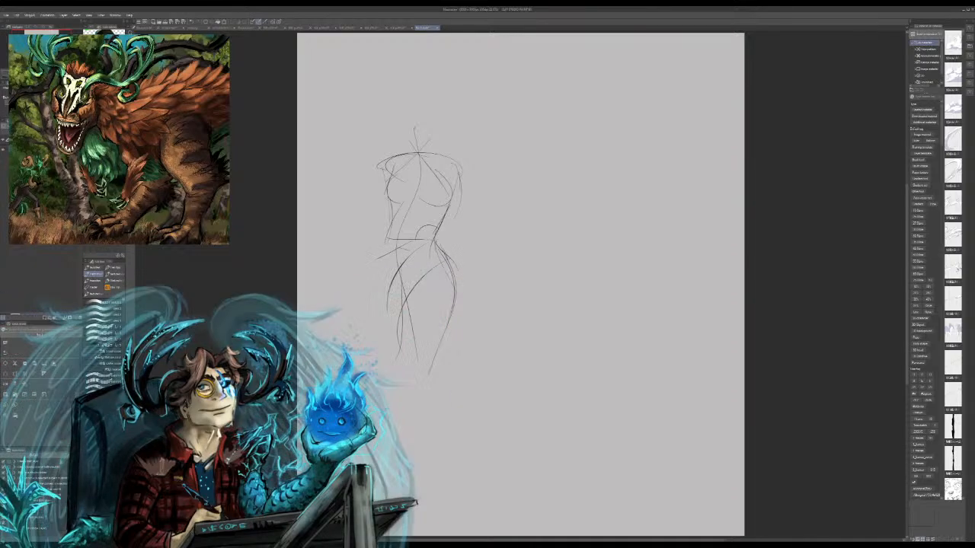
Sketch an oval head with a turned back-of-skull curve and connect it to the shoulders with a neck
mouse_move(401, 120)
mouse_down()
mouse_move(424, 118)
mouse_move(418, 134)
mouse_up()
drag(432, 97, 435, 119)
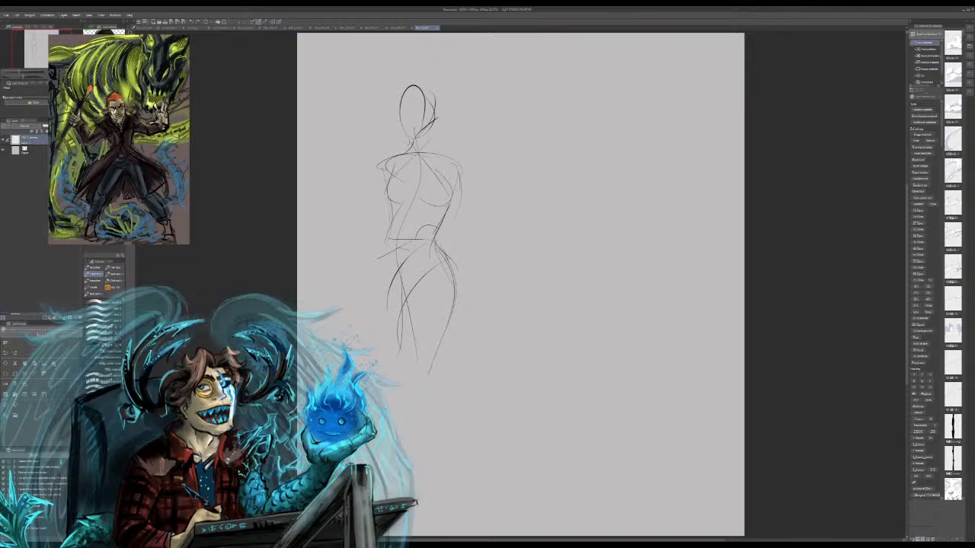
drag(431, 136, 428, 153)
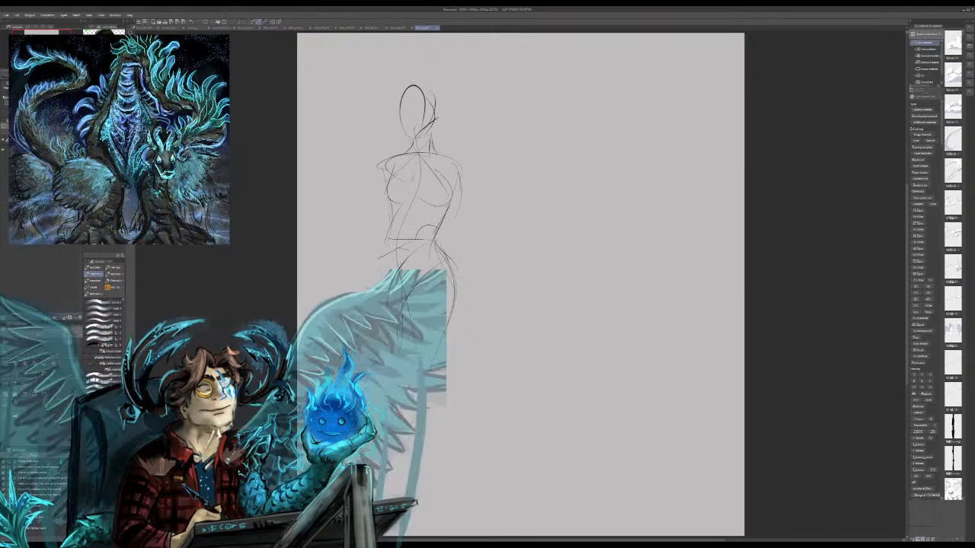
Sketch construction lines from the neck over the chest, undo the extra abdomen lines and restate the outer thigh
mouse_move(412, 171)
mouse_down()
mouse_move(401, 200)
mouse_move(436, 213)
mouse_up()
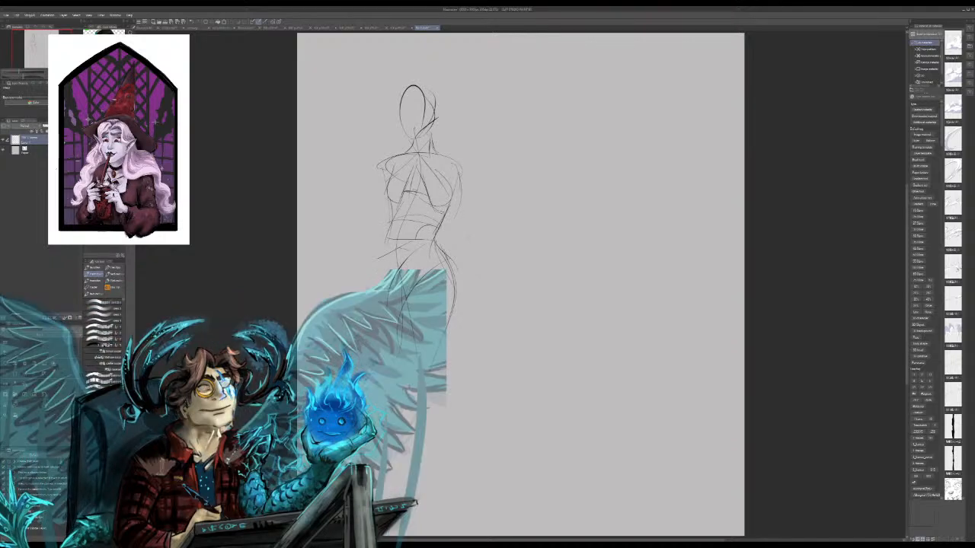
key(ctrl+z)
key(ctrl+z)
drag(455, 295, 428, 374)
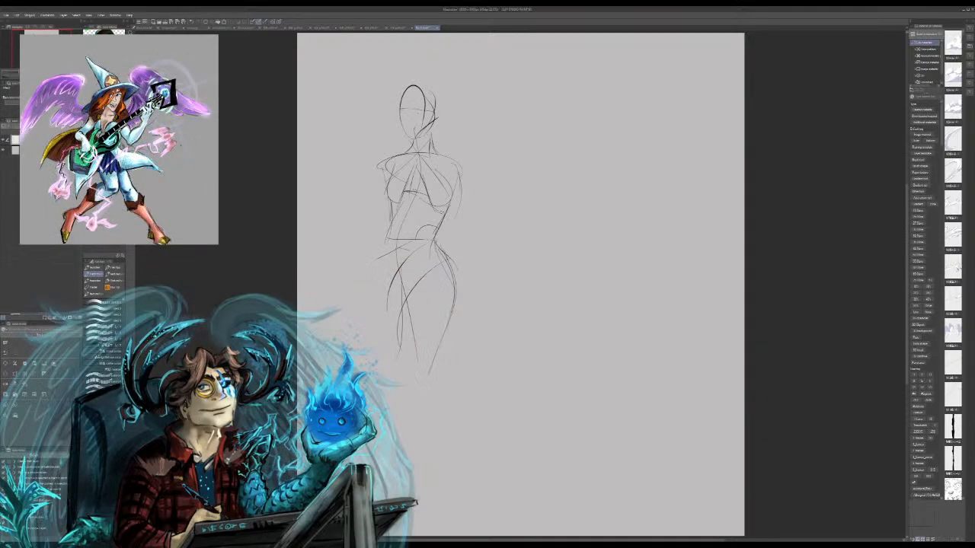
Sketch wavy hair around the first figure's head and define the side of the face down to the jaw
mouse_move(404, 84)
mouse_down()
mouse_move(426, 81)
mouse_move(441, 120)
mouse_up()
drag(410, 85, 397, 109)
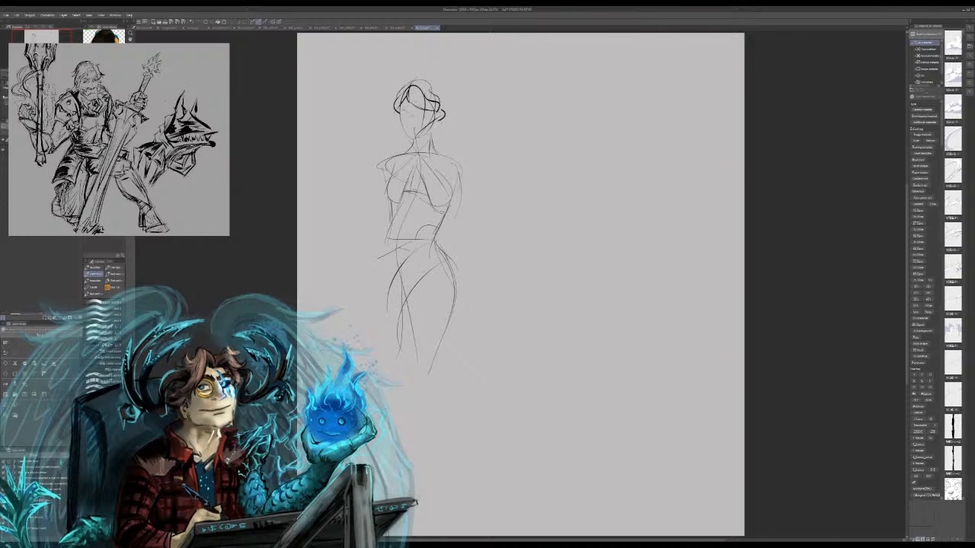
drag(398, 113, 401, 134)
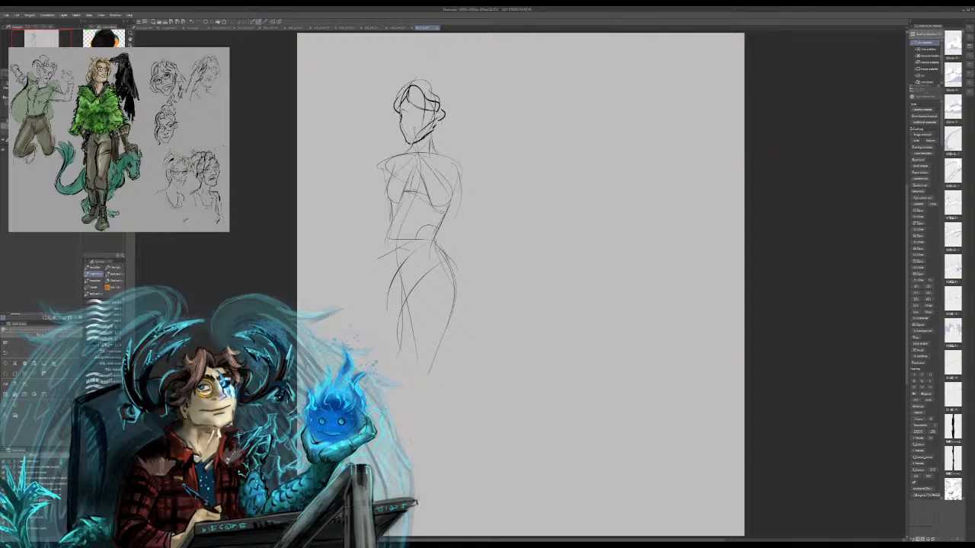
Darken the first figure's neck line and redraw the head as a plain oval without hair
drag(434, 138, 441, 157)
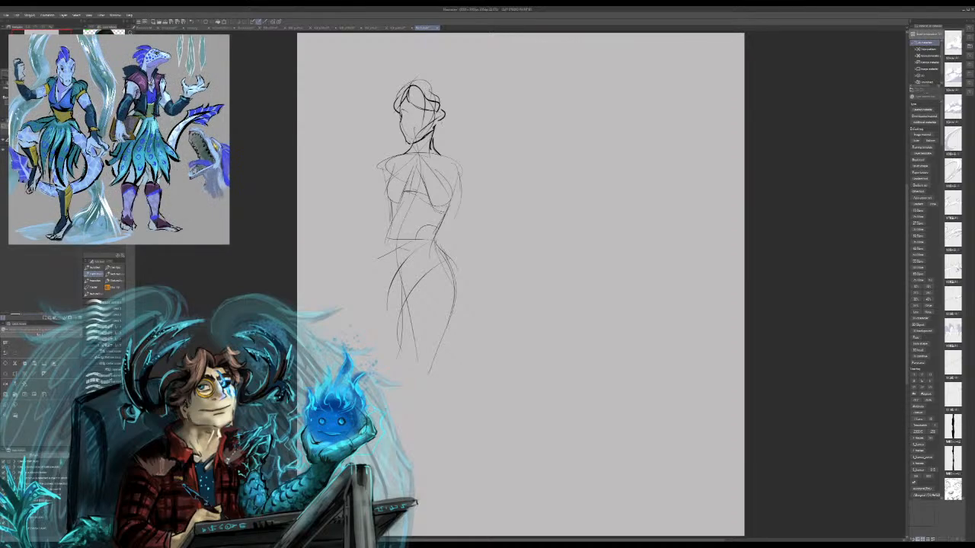
mouse_move(404, 141)
mouse_down()
mouse_move(417, 109)
mouse_move(433, 126)
mouse_up()
mouse_move(428, 79)
mouse_down()
mouse_move(414, 145)
mouse_move(403, 114)
mouse_move(409, 142)
mouse_up()
key(ctrl+z)
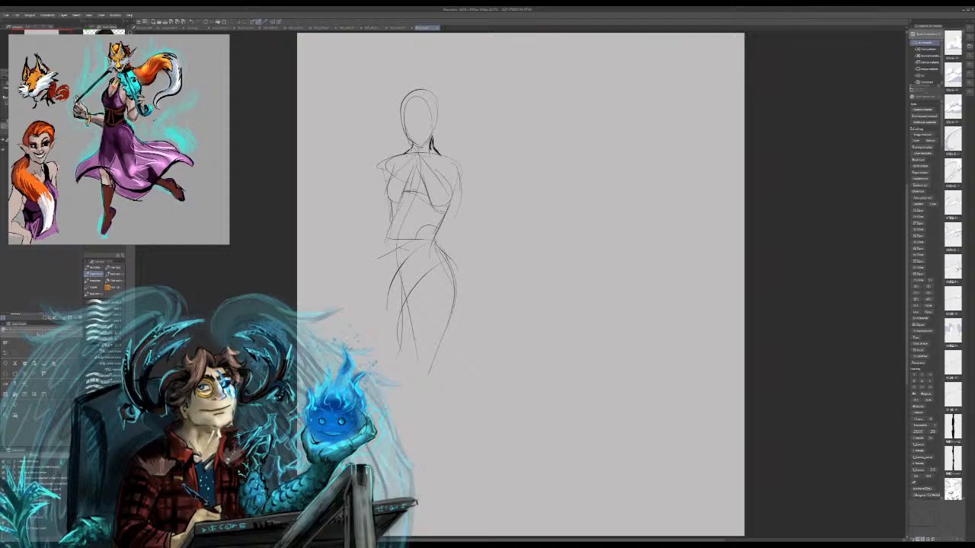
Restate the first figure's shoulders, replace the neckline with a diagonal line across the chest and darken the bust contours
drag(382, 164, 461, 168)
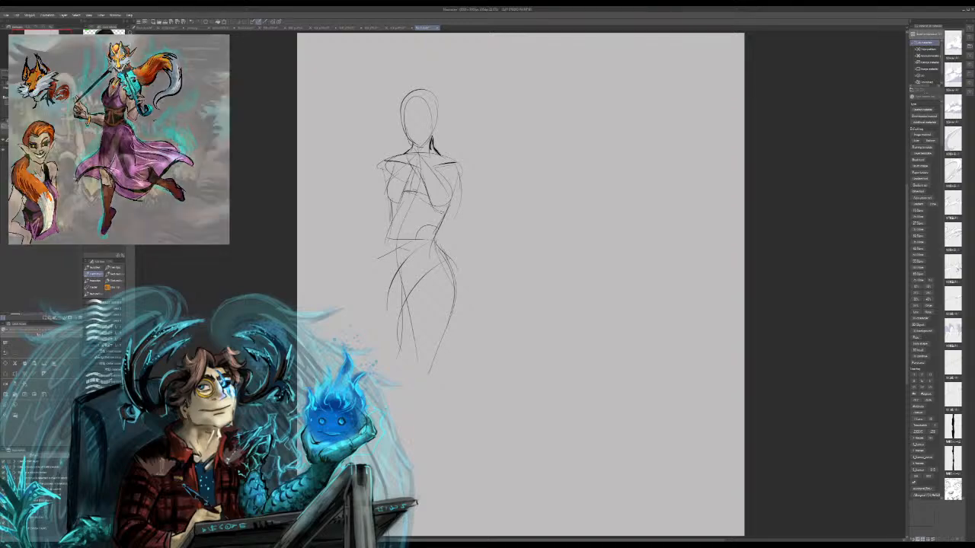
drag(436, 148, 411, 179)
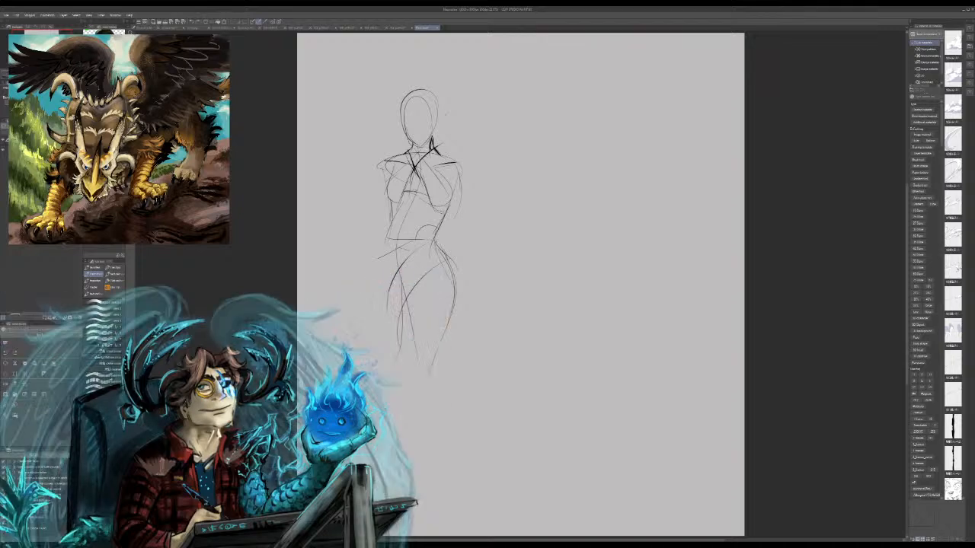
key(ctrl+z)
key(ctrl+z)
drag(409, 147, 419, 173)
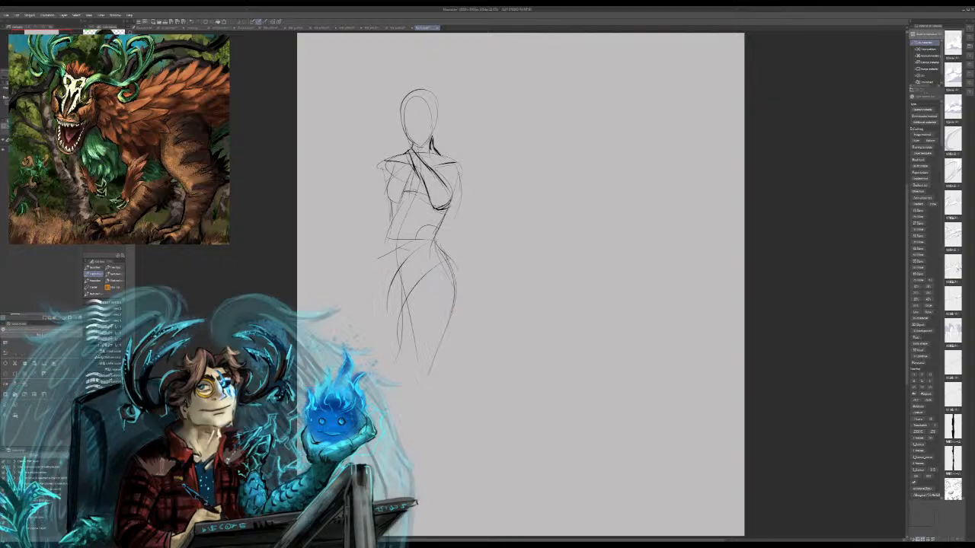
drag(417, 173, 399, 206)
mouse_move(411, 164)
mouse_down()
mouse_move(398, 177)
mouse_move(425, 164)
mouse_up()
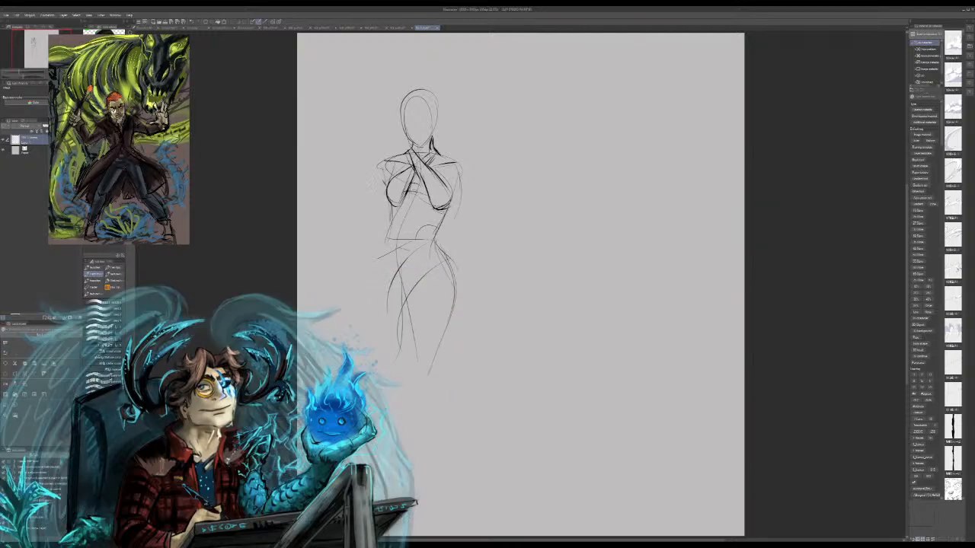
Sketch the first figure's upper arm hanging from the shoulder and wavy hair falling beside the face
drag(389, 204, 375, 240)
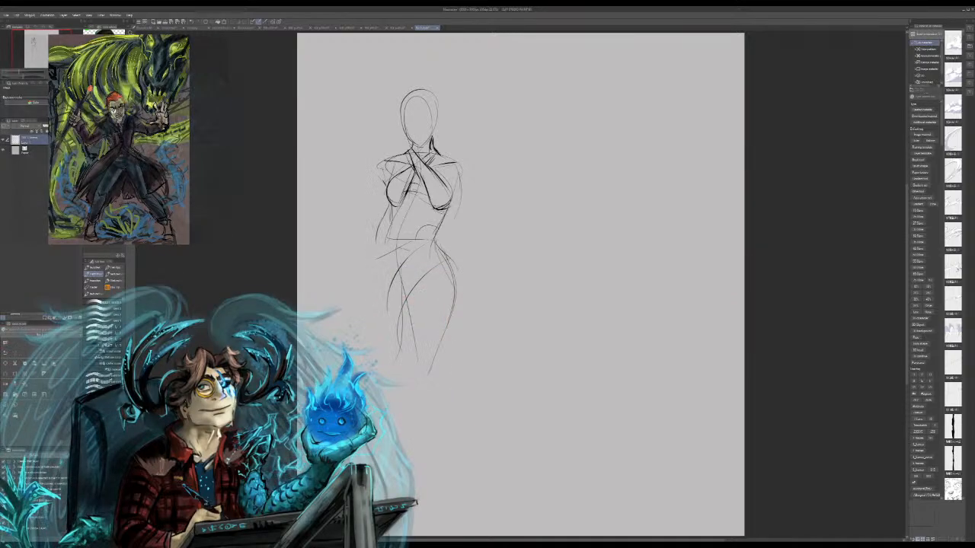
mouse_move(373, 185)
mouse_down()
mouse_move(367, 207)
mouse_move(378, 166)
mouse_up()
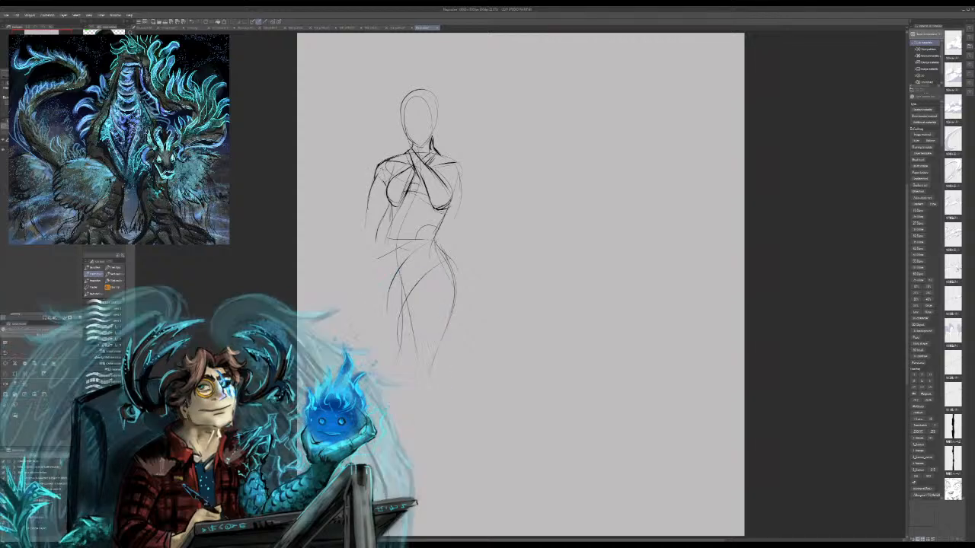
mouse_move(401, 105)
mouse_down()
mouse_move(421, 91)
mouse_move(428, 110)
mouse_move(444, 94)
mouse_move(443, 117)
mouse_up()
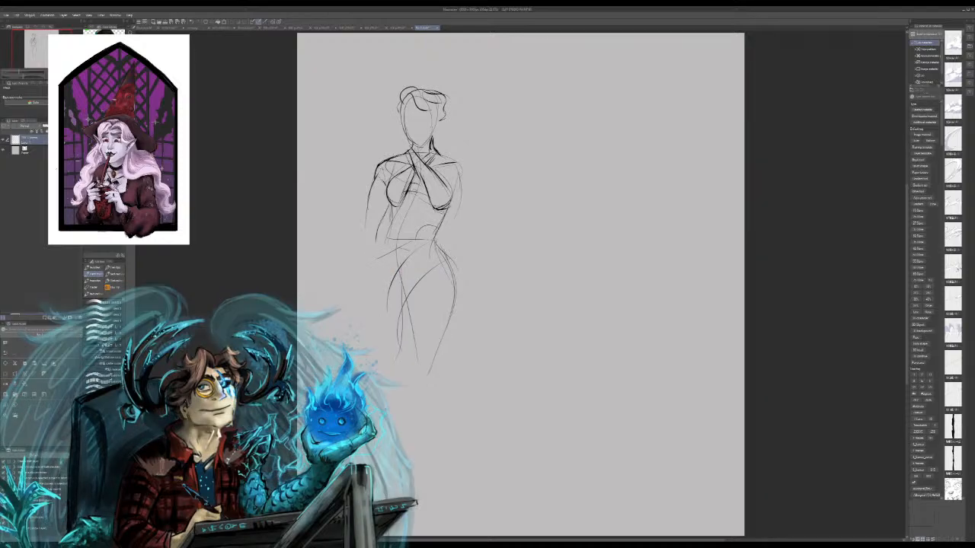
drag(443, 122, 445, 145)
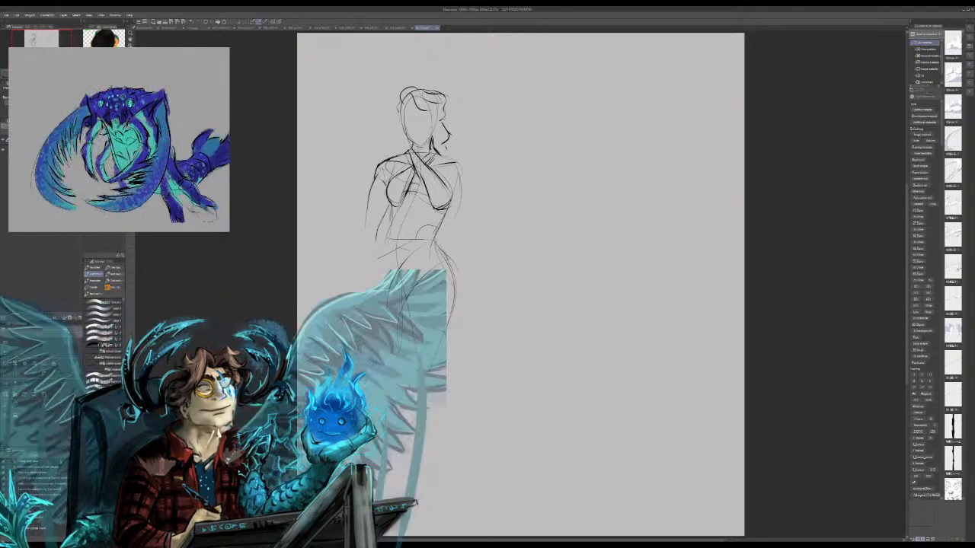
Start a taller second figure on the right side of the canvas with a curved back line and long leg lines
drag(586, 97, 605, 282)
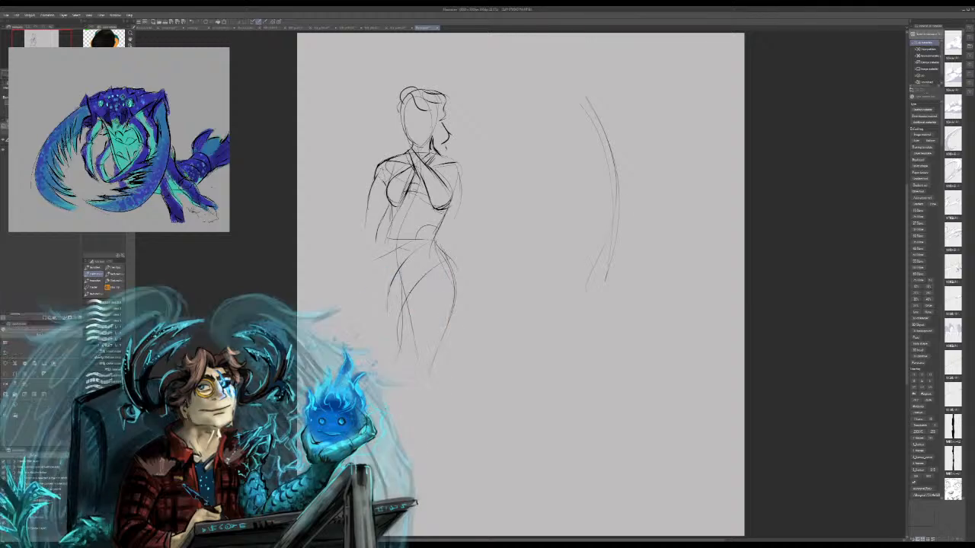
drag(603, 213, 532, 345)
drag(594, 243, 587, 337)
Outline the second figure's tapering torso with broad shoulders, a curved hip line and a waistline
mouse_move(577, 227)
mouse_down()
mouse_move(565, 145)
mouse_move(548, 119)
mouse_move(609, 92)
mouse_up()
mouse_move(538, 104)
mouse_down()
mouse_move(603, 90)
mouse_move(624, 163)
mouse_move(624, 221)
mouse_up()
drag(596, 242, 620, 242)
drag(575, 183, 581, 221)
mouse_move(539, 110)
mouse_down()
mouse_move(580, 195)
mouse_move(568, 239)
mouse_move(632, 238)
mouse_move(634, 119)
mouse_up()
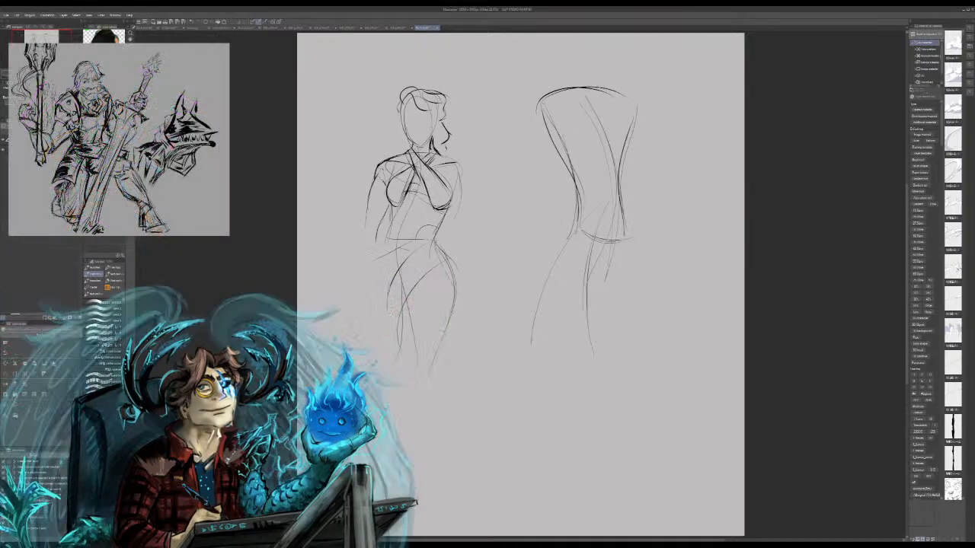
drag(590, 206, 611, 209)
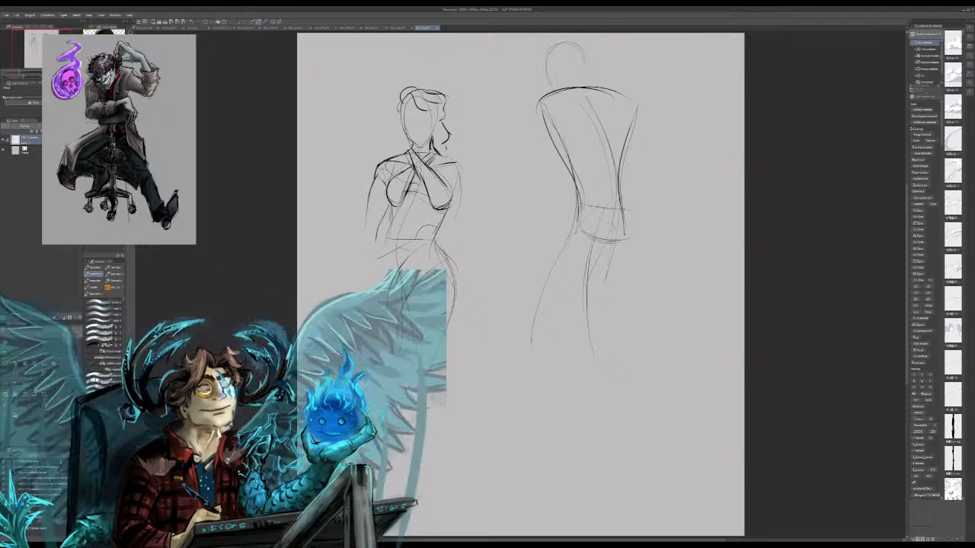
Redraw the second figure's head as an open tapered jaw shape above the shoulders
drag(542, 75, 554, 84)
drag(538, 51, 559, 93)
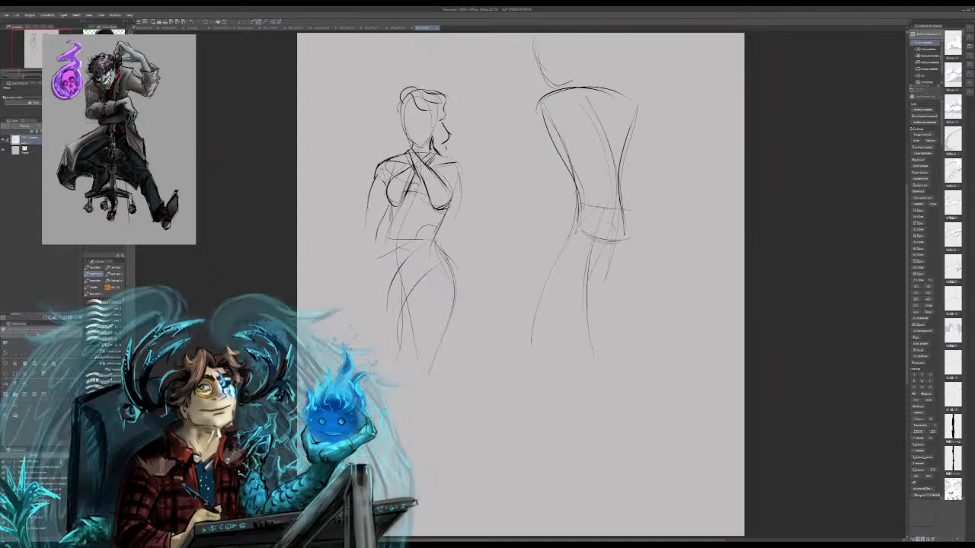
drag(583, 44, 561, 84)
drag(582, 40, 579, 53)
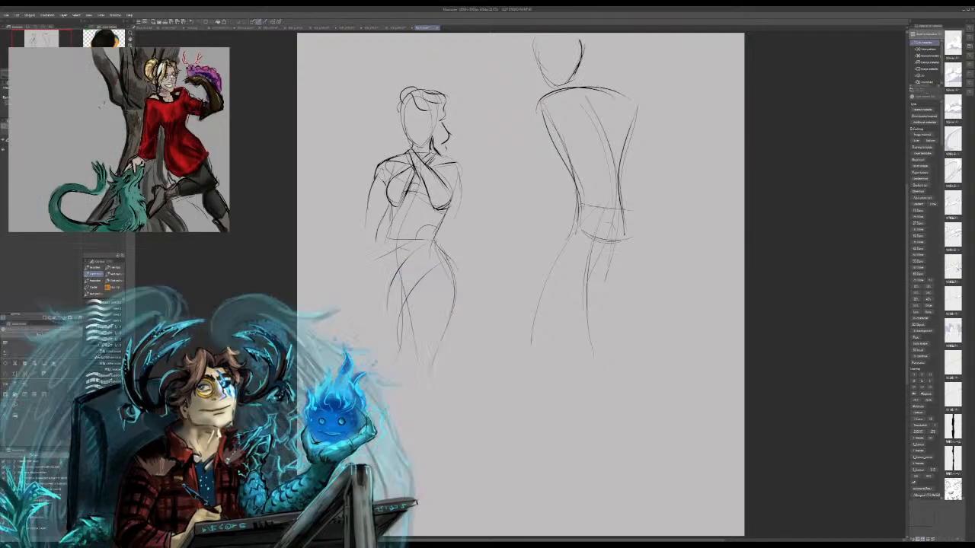
Move the whole two-figure sketch down and slightly left to leave room above the taller figure's head
key(ctrl+t)
drag(502, 213, 480, 308)
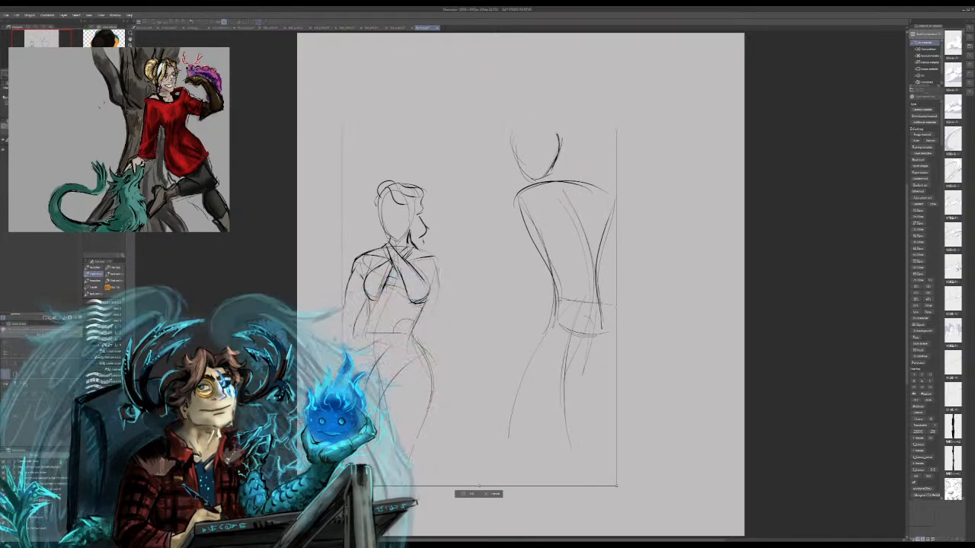
key(Return)
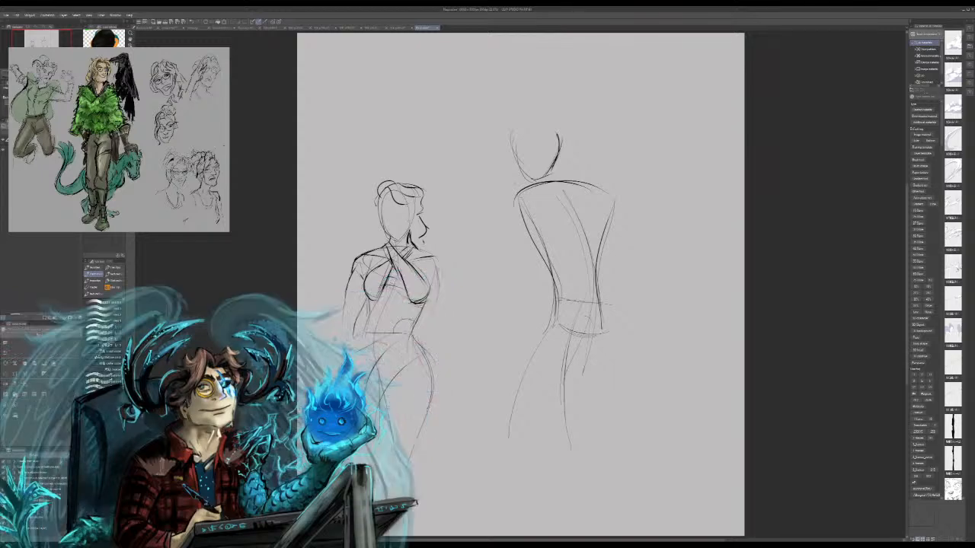
Close the top of the second figure's head, mark the eyes and add collar lines at the shoulder
mouse_move(520, 147)
mouse_down()
mouse_move(514, 128)
mouse_move(553, 121)
mouse_up()
drag(527, 200, 563, 190)
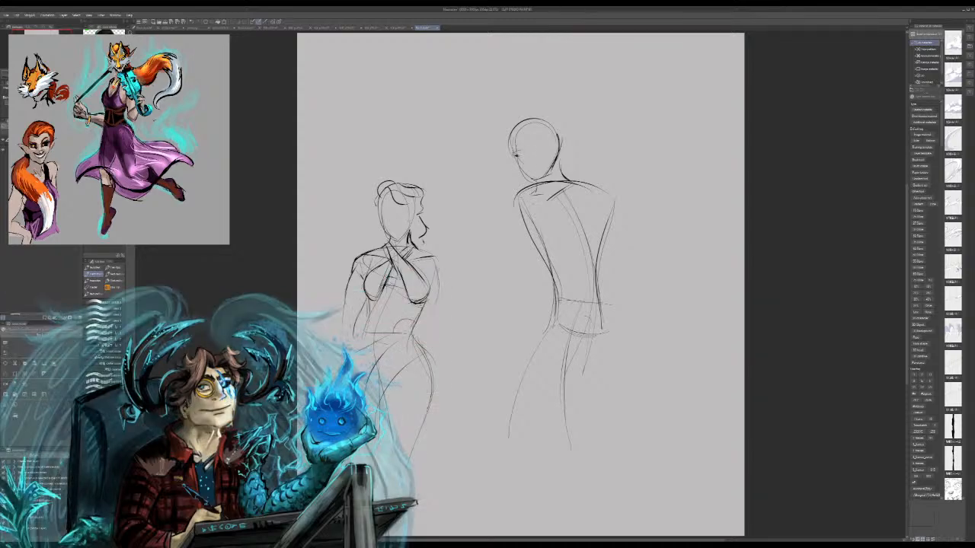
drag(532, 147, 543, 142)
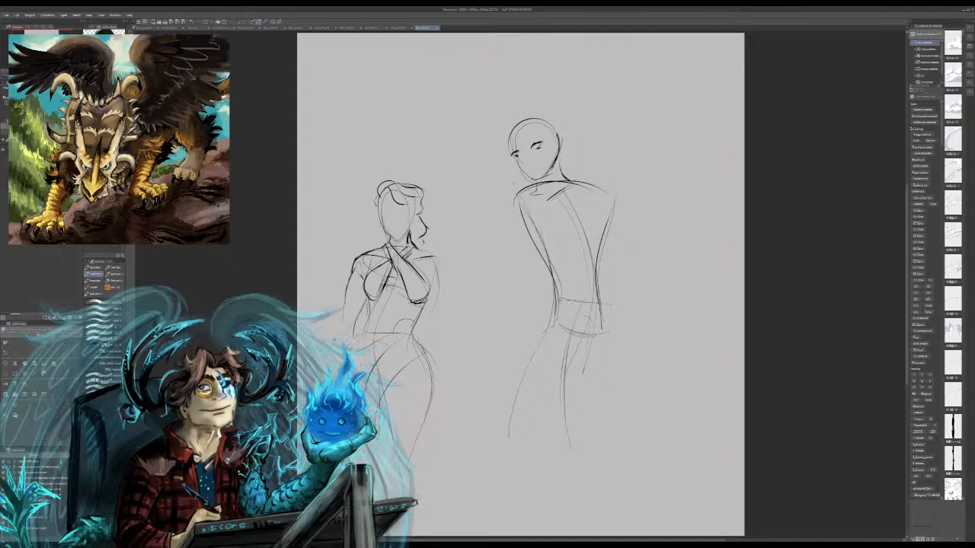
Sketch the second figure's bent arm raised toward the first figure, with a rounded hand, pointed elbow and upper arm
mouse_move(457, 199)
mouse_down()
mouse_move(473, 207)
mouse_move(450, 210)
mouse_move(482, 267)
mouse_up()
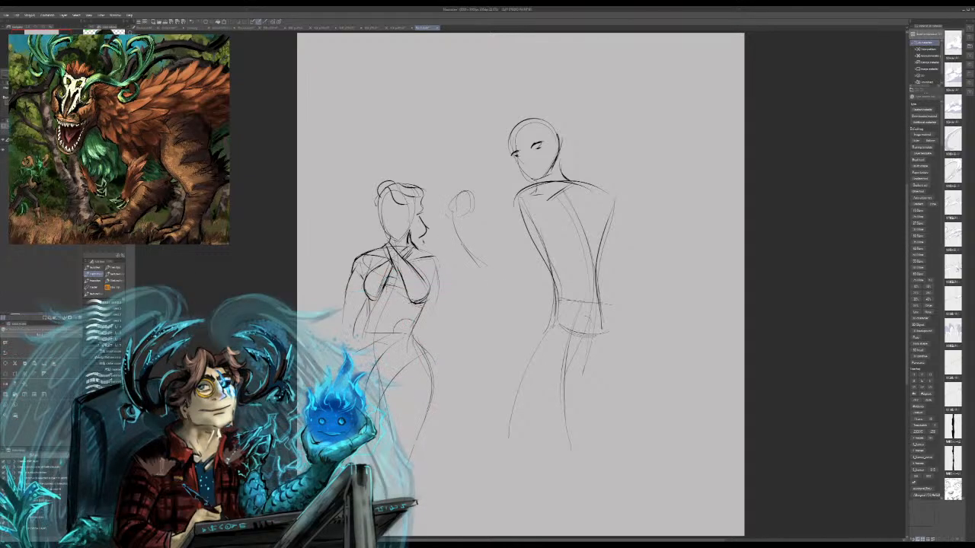
mouse_move(473, 228)
mouse_down()
mouse_move(500, 266)
mouse_move(492, 279)
mouse_move(531, 251)
mouse_up()
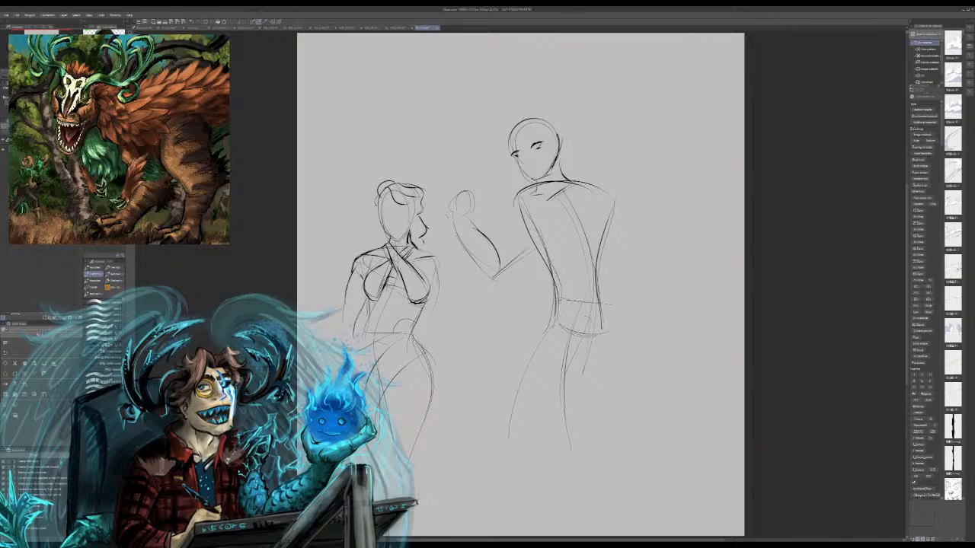
mouse_move(481, 278)
mouse_down()
mouse_move(529, 254)
mouse_move(505, 224)
mouse_move(521, 189)
mouse_move(535, 184)
mouse_up()
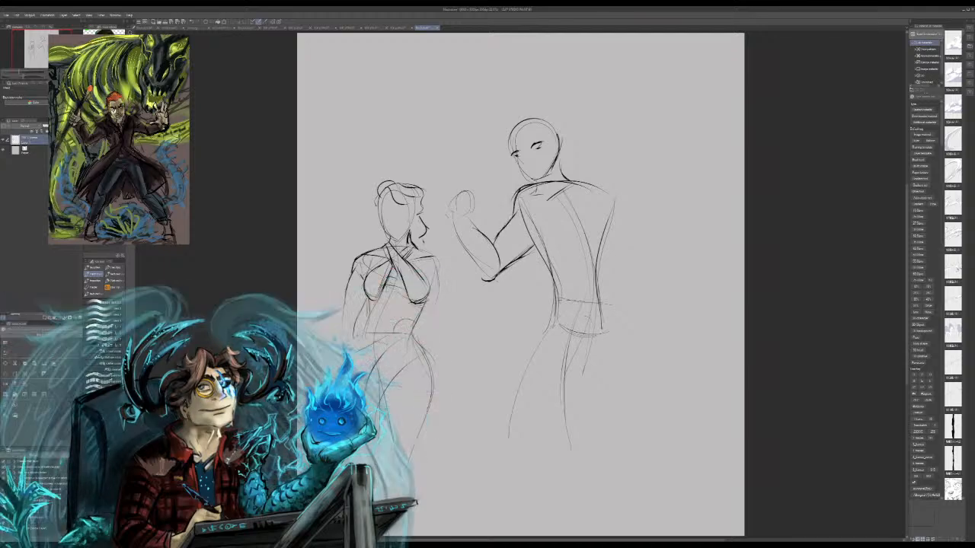
drag(521, 197, 532, 240)
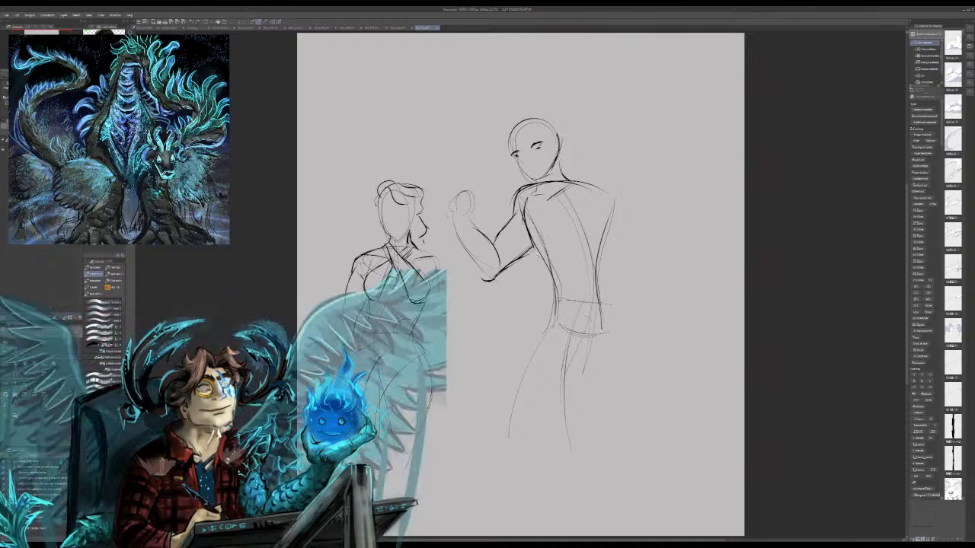
Refine the taller figure's waist with a belt line and draw a large round shield beside the hip
mouse_move(536, 245)
mouse_down()
mouse_move(557, 279)
mouse_move(555, 297)
mouse_up()
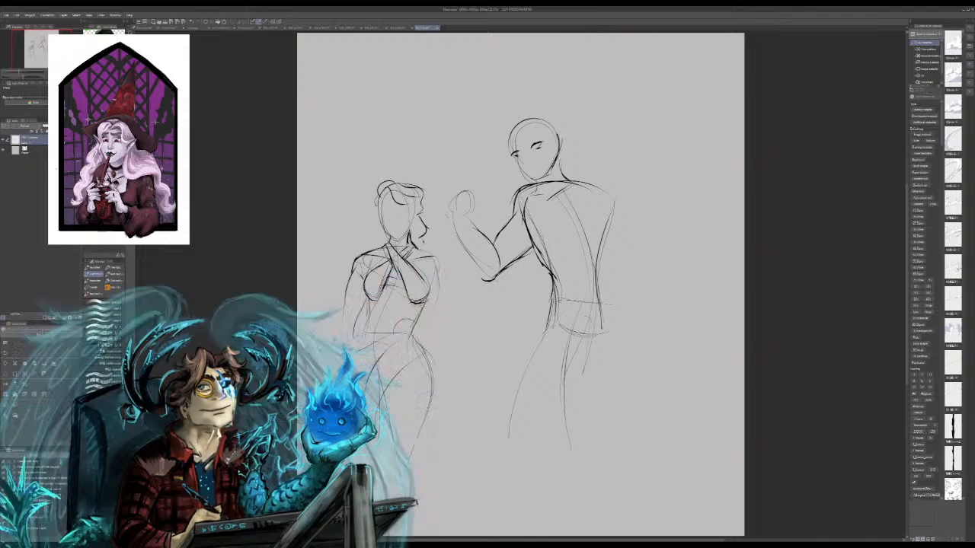
drag(552, 287, 590, 282)
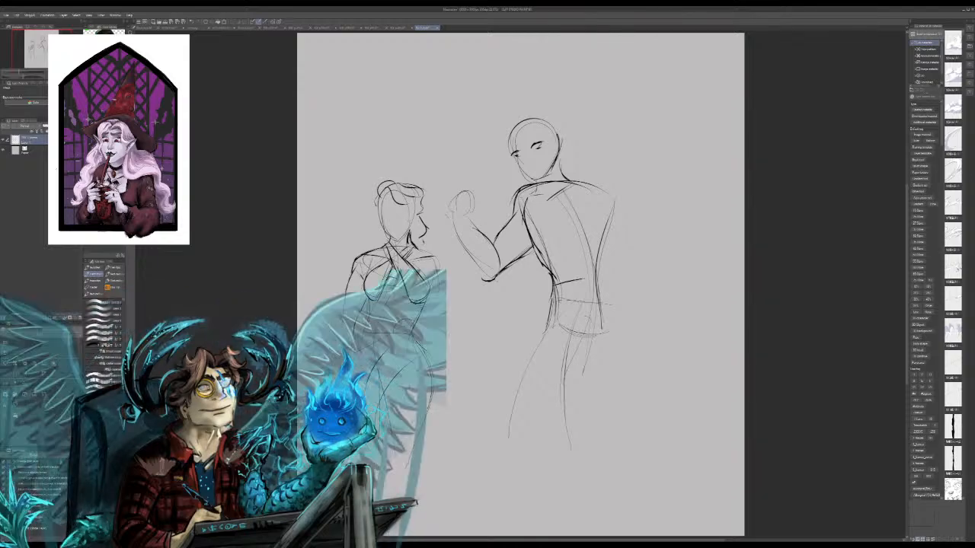
mouse_move(633, 329)
mouse_down()
mouse_move(616, 318)
mouse_move(632, 215)
mouse_move(661, 225)
mouse_move(649, 336)
mouse_move(583, 278)
mouse_move(626, 334)
mouse_move(650, 335)
mouse_move(635, 214)
mouse_up()
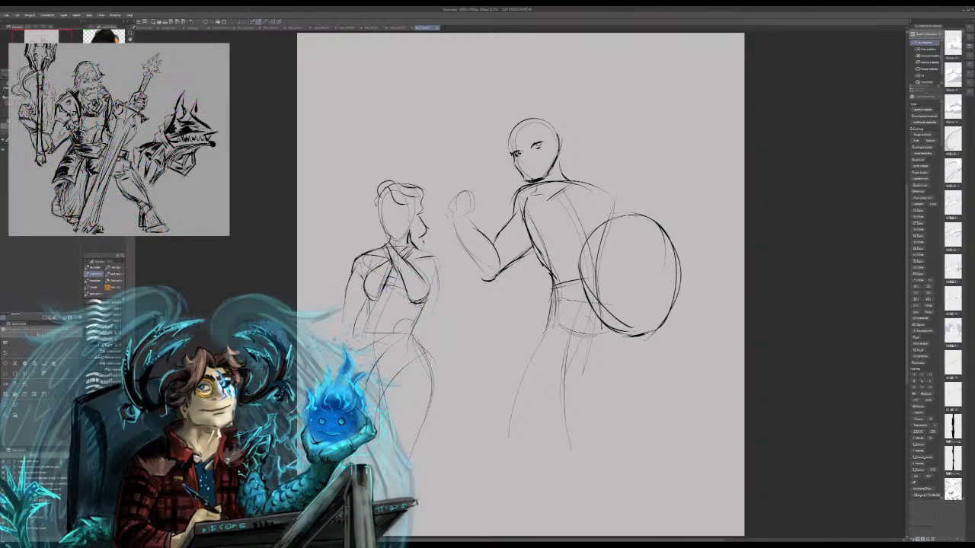
Sketch a rounded helmet with a brow band, nose guard and cheek flaps on the taller figure's head
mouse_move(516, 135)
mouse_down()
mouse_move(526, 159)
mouse_move(520, 143)
mouse_move(562, 132)
mouse_move(506, 142)
mouse_move(557, 133)
mouse_move(550, 128)
mouse_up()
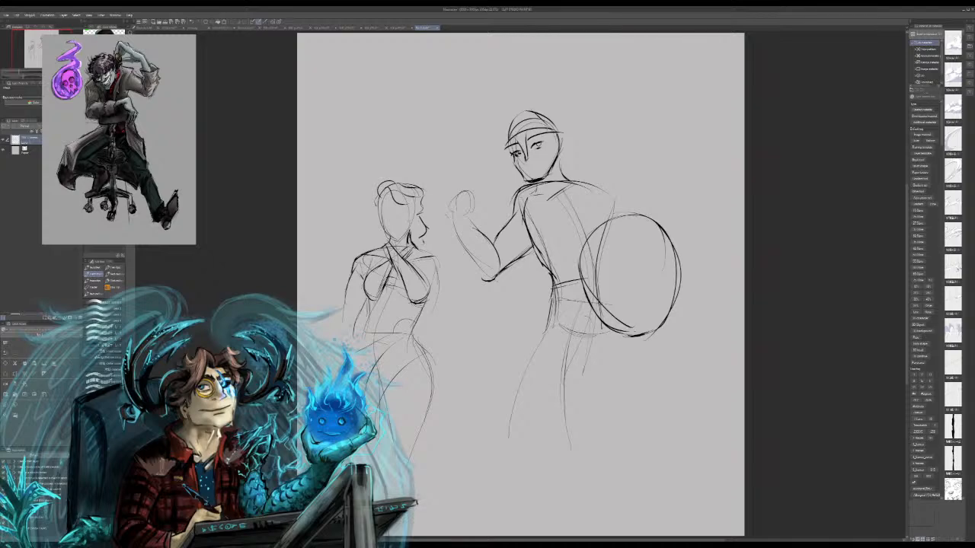
drag(547, 137, 559, 152)
drag(559, 135, 561, 150)
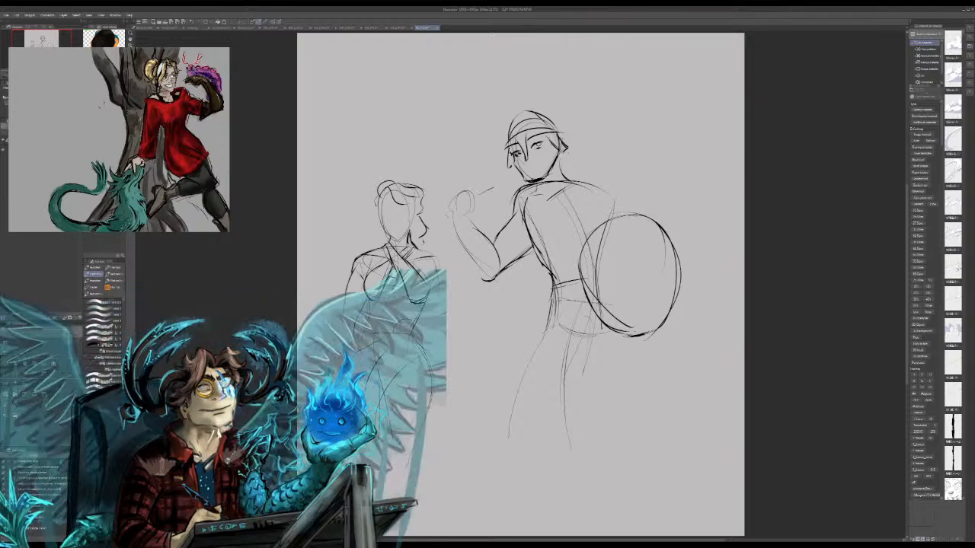
Draw a broad-bladed axe resting over the taller figure's shoulder and mark a round boss on the shield
mouse_move(473, 195)
mouse_down()
mouse_move(518, 176)
mouse_move(493, 193)
mouse_move(518, 183)
mouse_move(505, 187)
mouse_up()
mouse_move(504, 192)
mouse_down()
mouse_move(591, 156)
mouse_move(573, 158)
mouse_move(604, 169)
mouse_move(598, 122)
mouse_move(563, 118)
mouse_up()
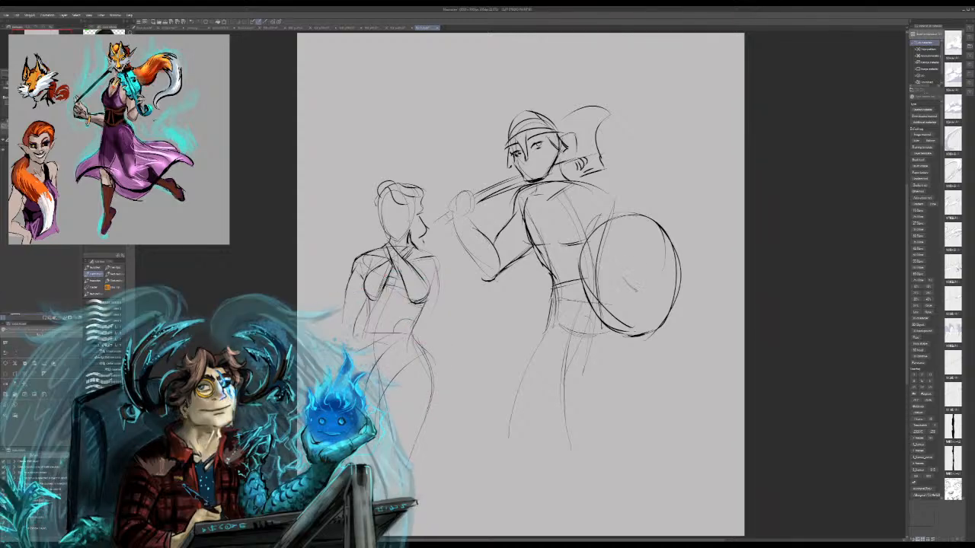
drag(639, 261, 631, 288)
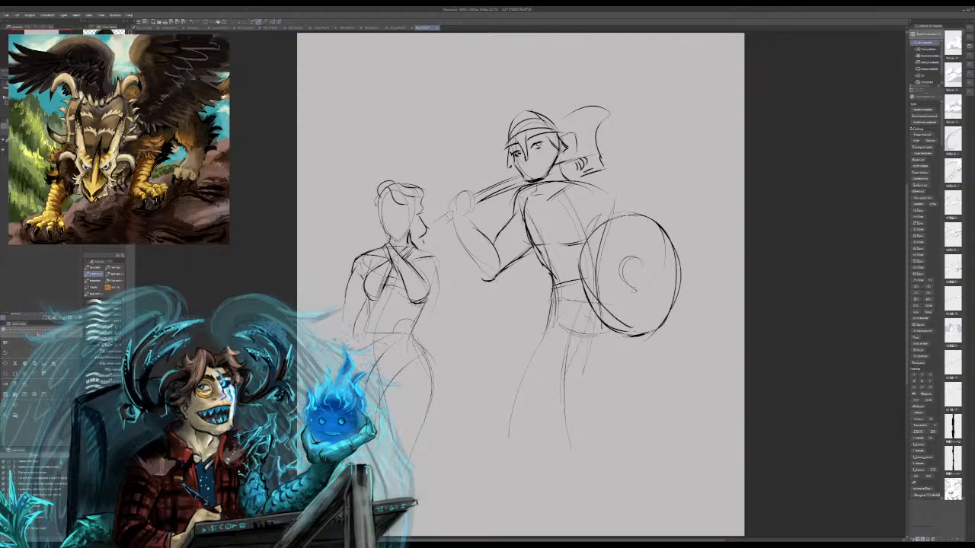
Hide the two-figure sketch layer, keeping only the plain grey paper visible
click(3, 140)
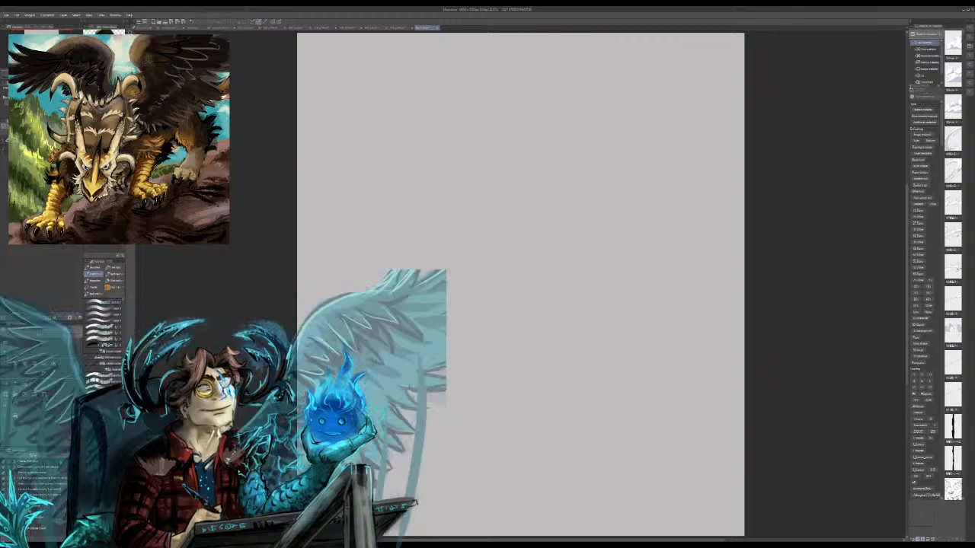
click(3, 150)
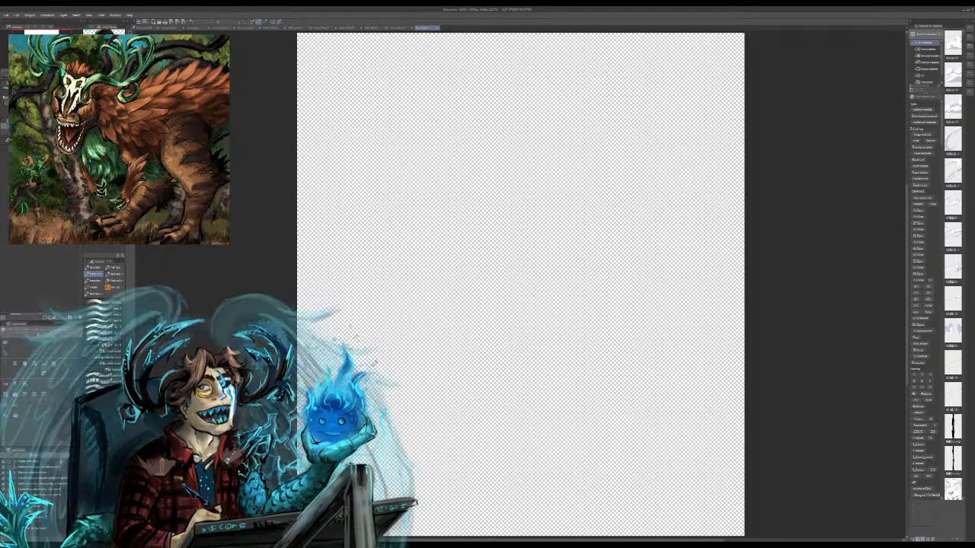
click(3, 150)
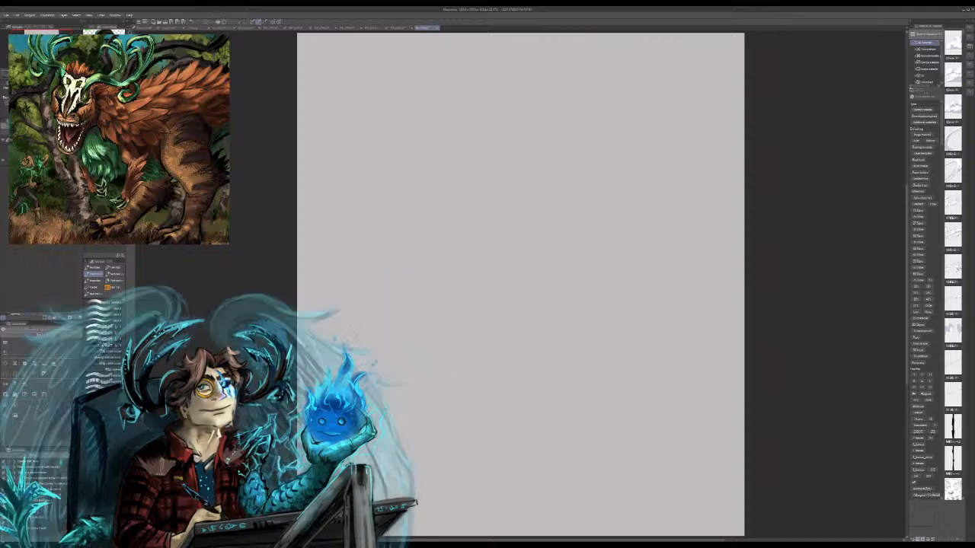
Sketch a new standing figure's long curved line of action, with the chest, waist and hip contour along one side
drag(476, 156, 492, 217)
drag(457, 347, 423, 438)
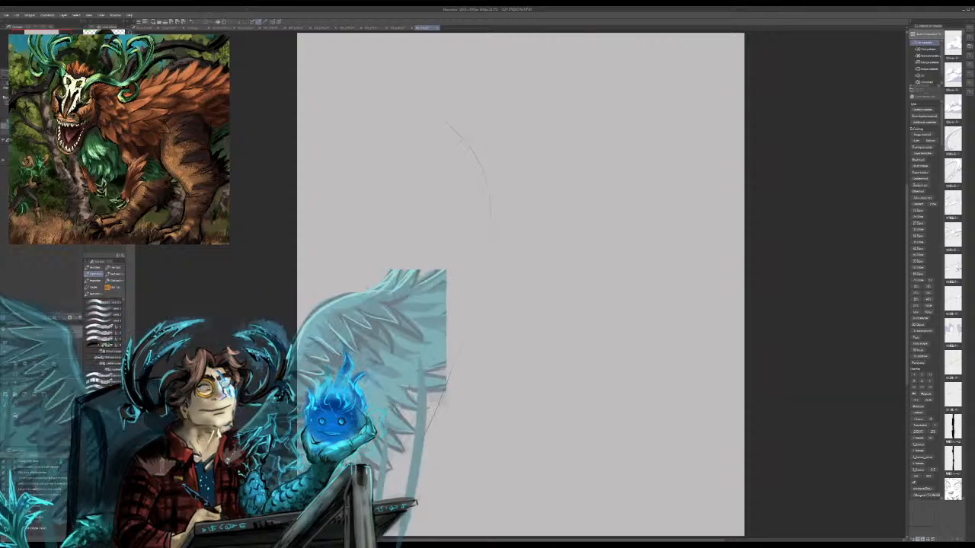
drag(447, 250, 429, 315)
drag(473, 207, 446, 254)
drag(444, 180, 473, 219)
drag(439, 153, 457, 191)
Sketch the opposite side of the torso down to the hip and flare the skirt's trailing edge outward
drag(493, 147, 507, 219)
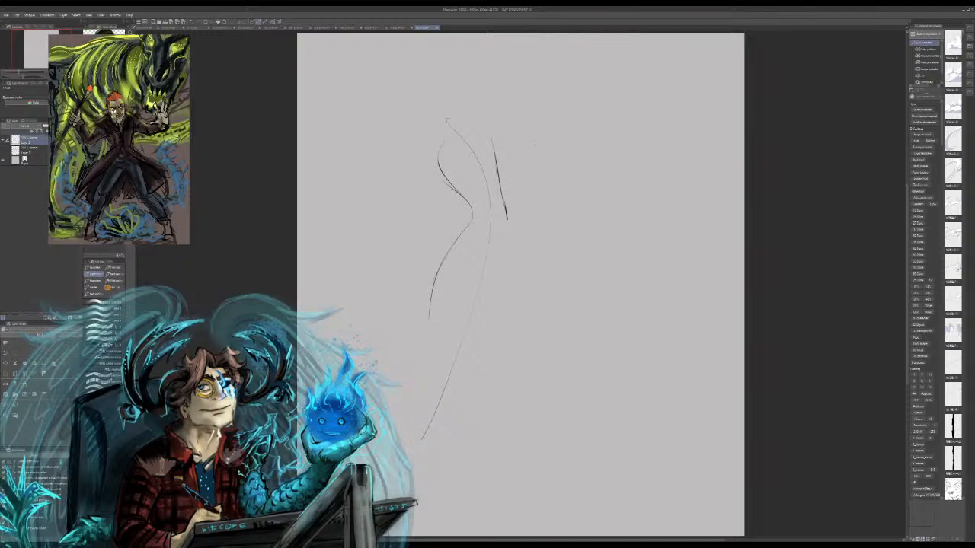
drag(501, 151, 522, 285)
mouse_move(463, 222)
mouse_down()
mouse_move(454, 250)
mouse_move(367, 323)
mouse_up()
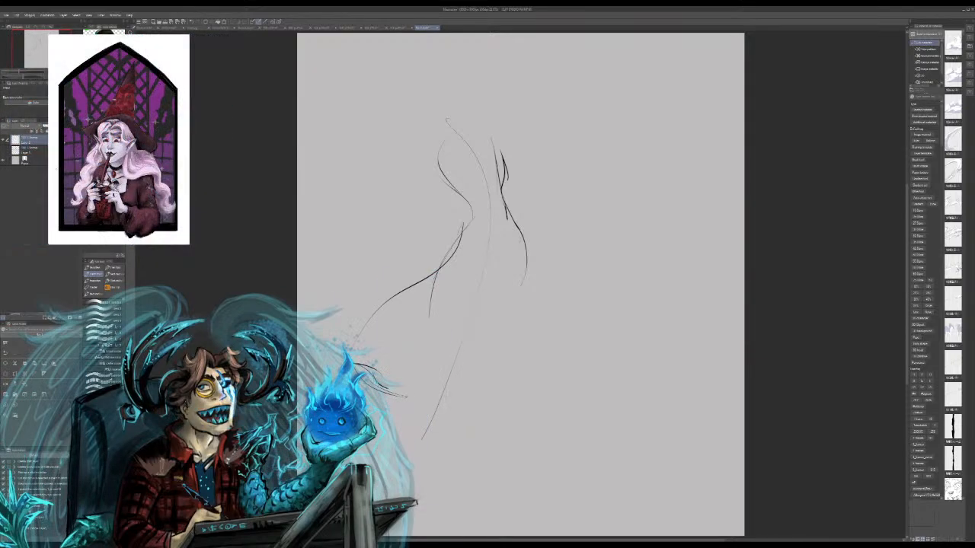
Outline the long skirt's straight side edge and close it with a wavy hem raised over the front leg
drag(367, 382, 469, 388)
drag(517, 315, 516, 382)
drag(527, 246, 521, 279)
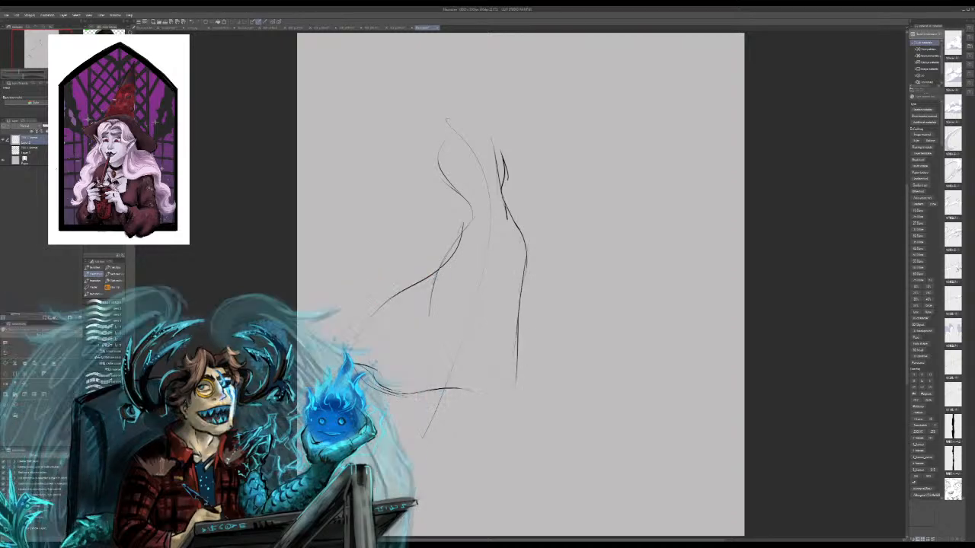
mouse_move(510, 385)
mouse_down()
mouse_move(455, 357)
mouse_move(406, 394)
mouse_up()
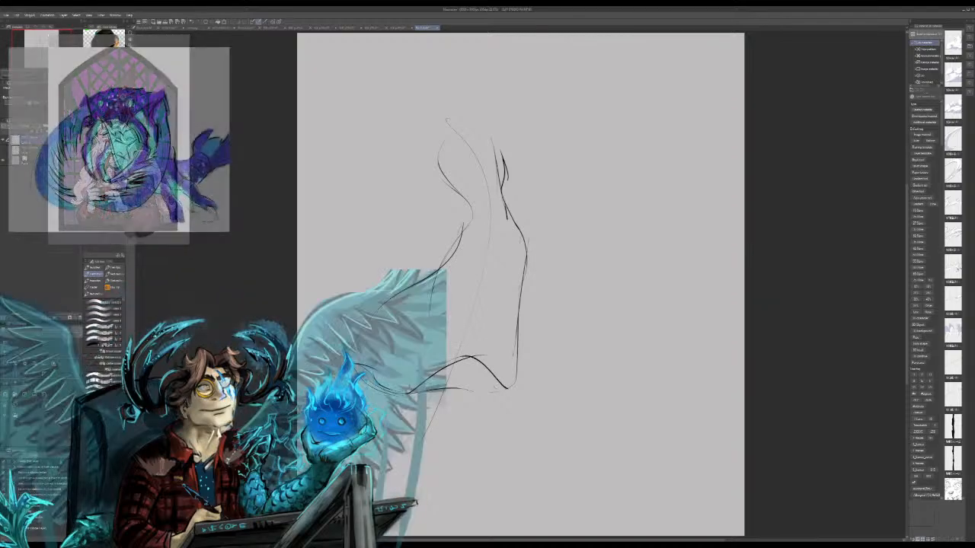
Sketch the front lower leg and pointed foot stepping out below the raised part of the hem
drag(481, 365, 487, 406)
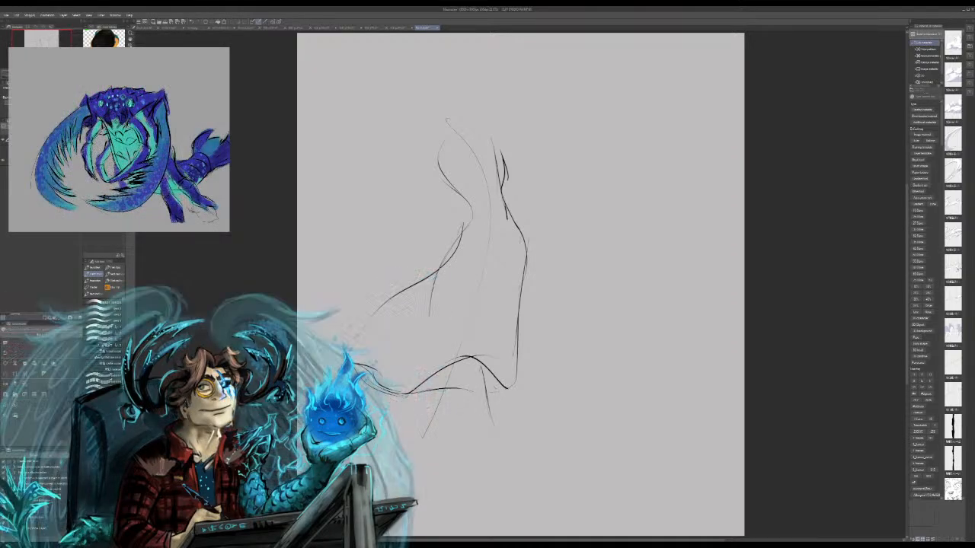
key(ctrl+z)
mouse_move(459, 360)
mouse_down()
mouse_move(475, 420)
mouse_move(518, 442)
mouse_move(504, 448)
mouse_up()
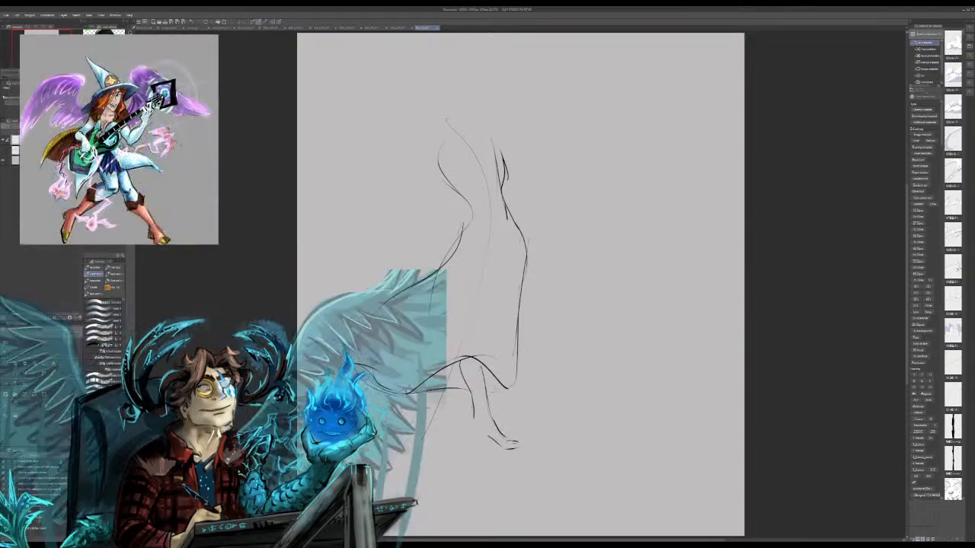
mouse_move(474, 419)
mouse_down()
mouse_move(466, 438)
mouse_move(467, 429)
mouse_move(478, 437)
mouse_up()
key(ctrl+z)
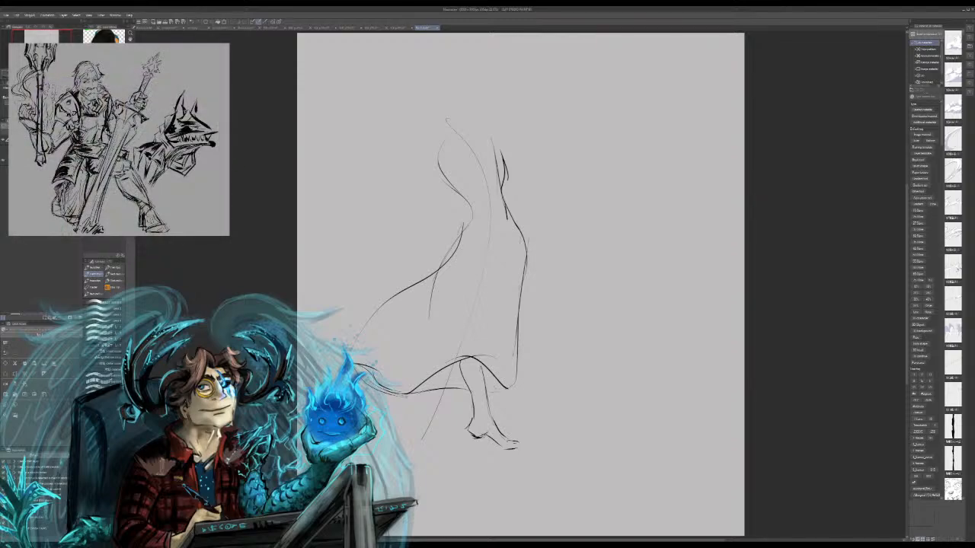
Sketch the rear lower leg and foot below the trailing side of the hem and extend the skirt's outer edge
mouse_move(408, 444)
mouse_down()
mouse_move(427, 444)
mouse_move(404, 443)
mouse_up()
drag(428, 411, 417, 426)
key(ctrl+z)
key(ctrl+z)
key(ctrl+z)
mouse_move(411, 434)
mouse_down()
mouse_move(417, 448)
mouse_move(438, 442)
mouse_move(407, 441)
mouse_move(393, 408)
mouse_up()
key(ctrl+z)
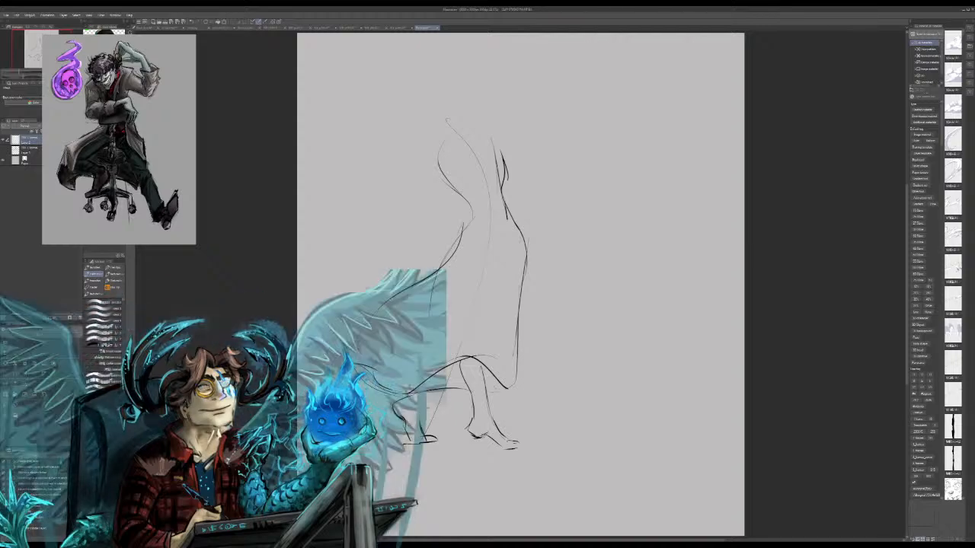
drag(390, 301, 361, 337)
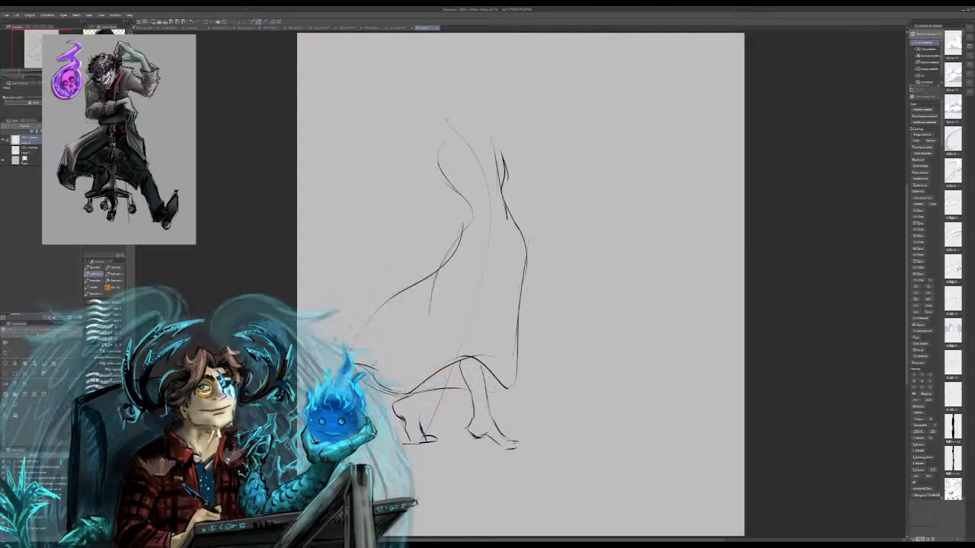
drag(433, 382, 419, 418)
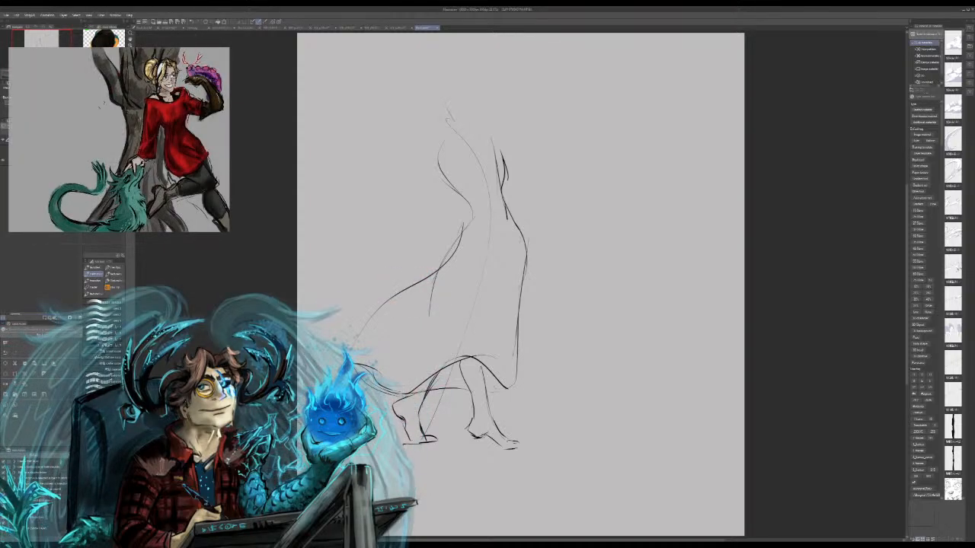
Draw a rounded head above the torso with a looped ponytail falling behind the neck
mouse_move(457, 73)
mouse_down()
mouse_move(448, 97)
mouse_move(484, 115)
mouse_up()
mouse_move(448, 86)
mouse_down()
mouse_move(429, 96)
mouse_move(431, 117)
mouse_move(463, 157)
mouse_up()
drag(438, 115, 466, 156)
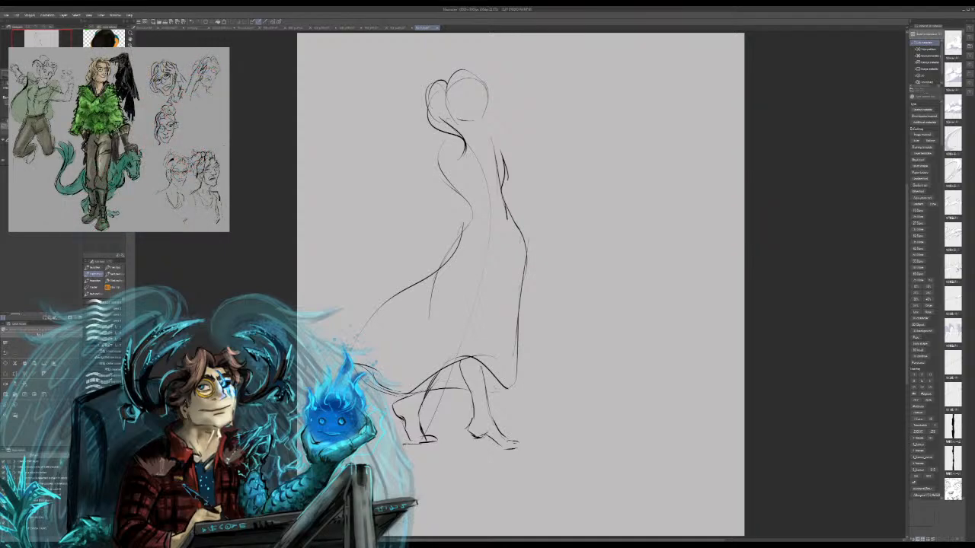
Sketch one arm bent with the hand raised to the face and the other stretched down and away from the body
mouse_move(501, 92)
mouse_down()
mouse_move(489, 114)
mouse_move(506, 95)
mouse_move(503, 121)
mouse_move(548, 137)
mouse_up()
drag(492, 155, 560, 137)
mouse_move(439, 156)
mouse_down()
mouse_move(396, 204)
mouse_move(338, 229)
mouse_move(410, 208)
mouse_move(404, 189)
mouse_move(425, 195)
mouse_up()
drag(431, 151, 423, 204)
Strengthen the contour from chest to skirt and add a pointed waist seam to the dress
mouse_move(449, 170)
mouse_down()
mouse_move(431, 192)
mouse_move(441, 181)
mouse_move(470, 206)
mouse_move(459, 246)
mouse_up()
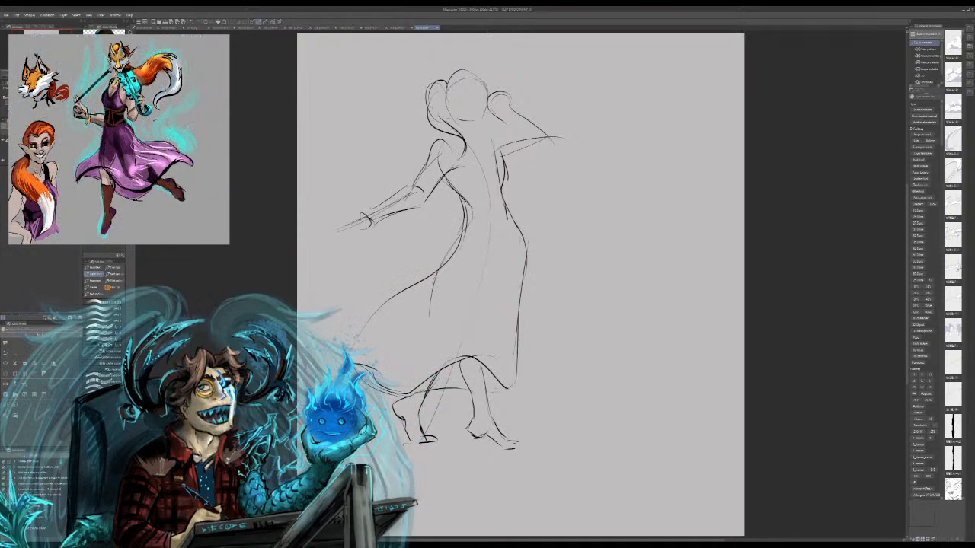
drag(453, 242, 371, 313)
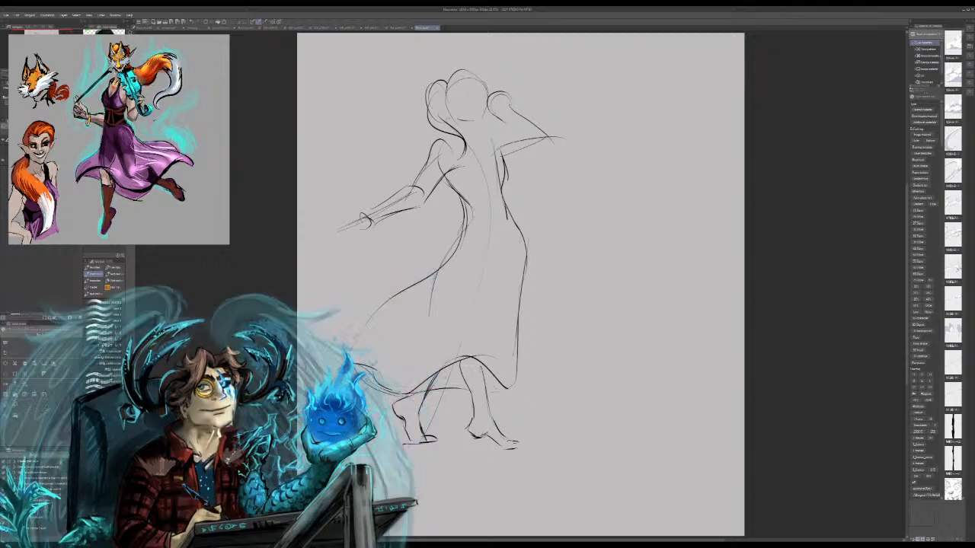
drag(469, 231, 495, 229)
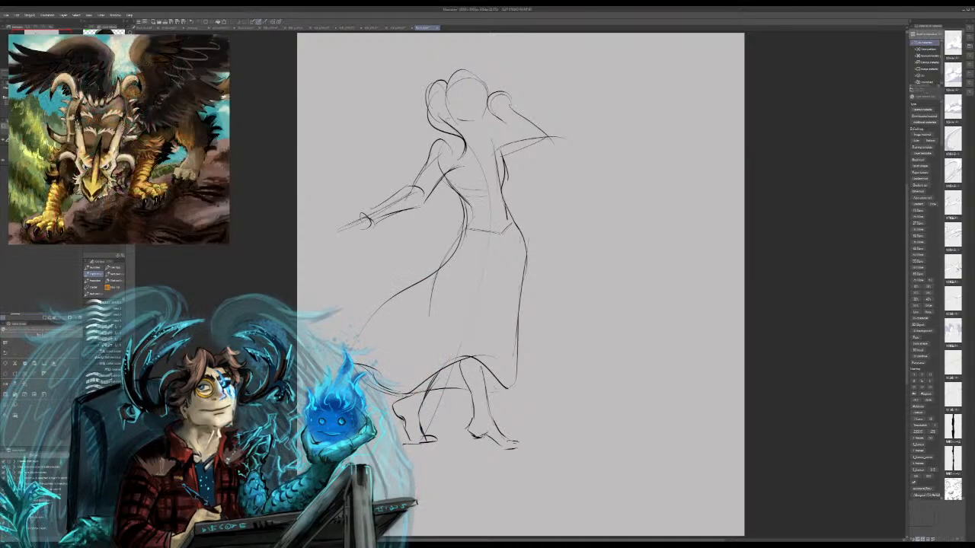
Add the jaw, hairline and facial marks, and define the hands, raised forearm and dress neckline
drag(457, 123, 475, 125)
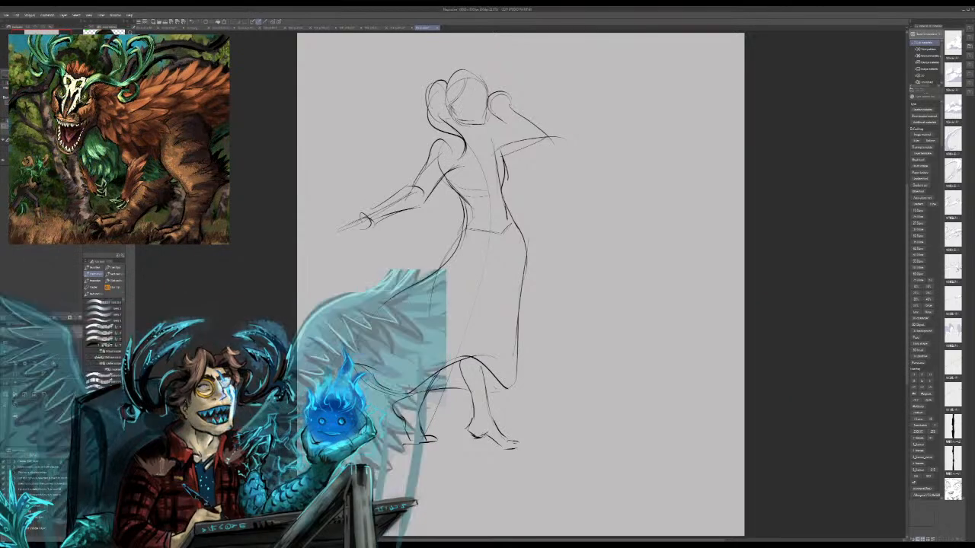
drag(460, 93, 457, 108)
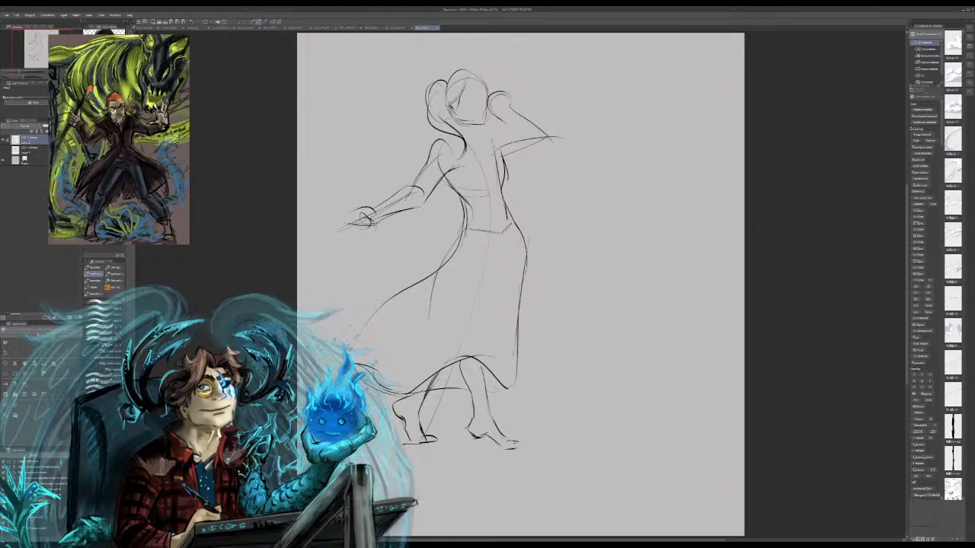
drag(519, 90, 508, 107)
drag(491, 83, 507, 96)
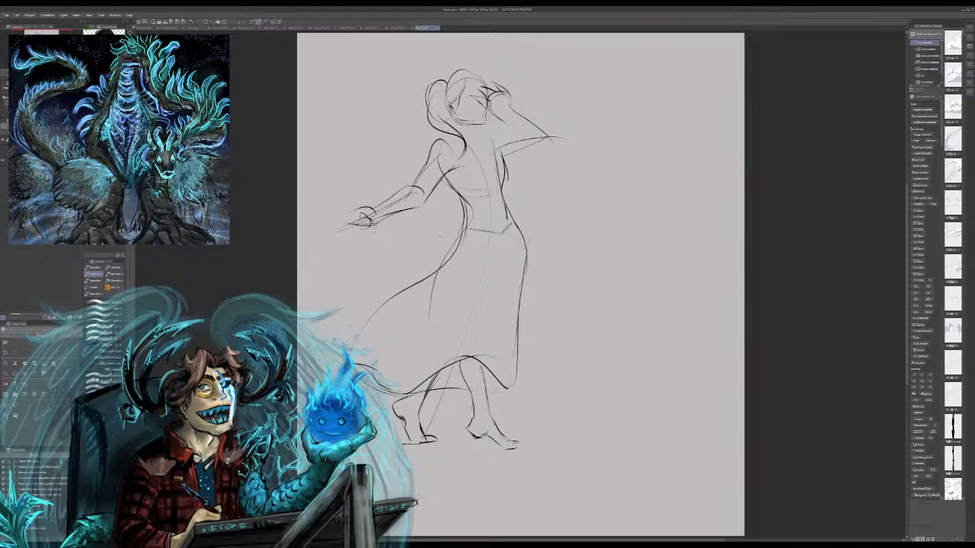
drag(489, 114, 497, 119)
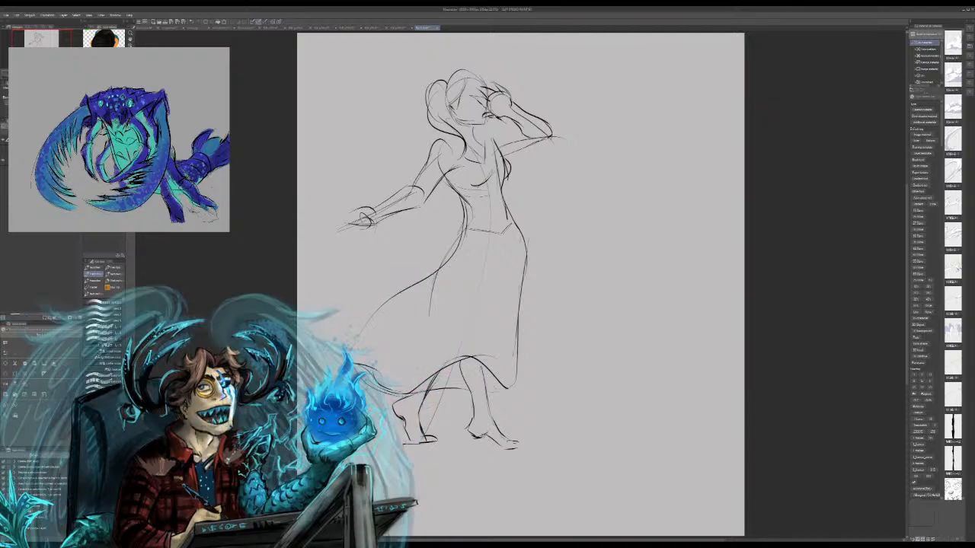
Draw long flowing fold lines down the skirt and add curved lines across the hips
drag(427, 312, 393, 381)
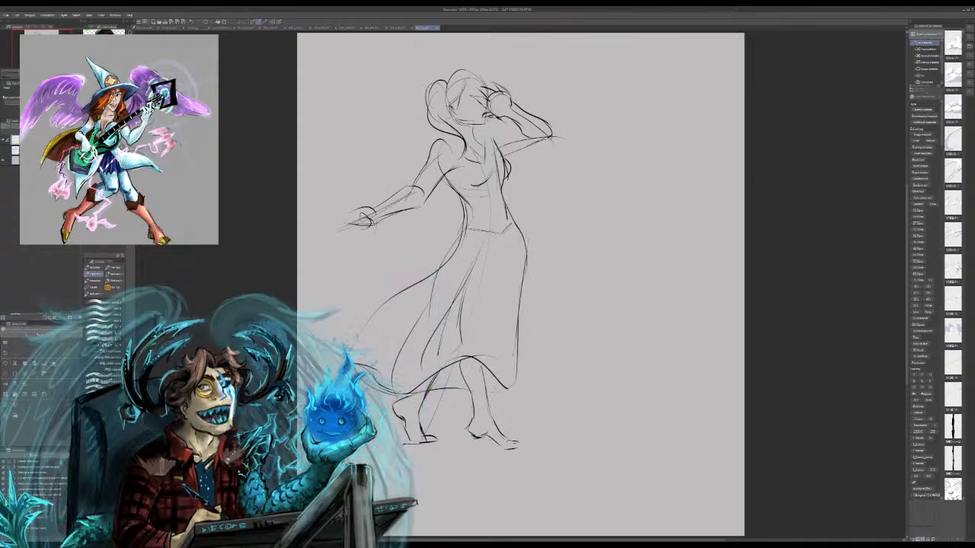
drag(453, 254, 521, 237)
drag(454, 253, 475, 246)
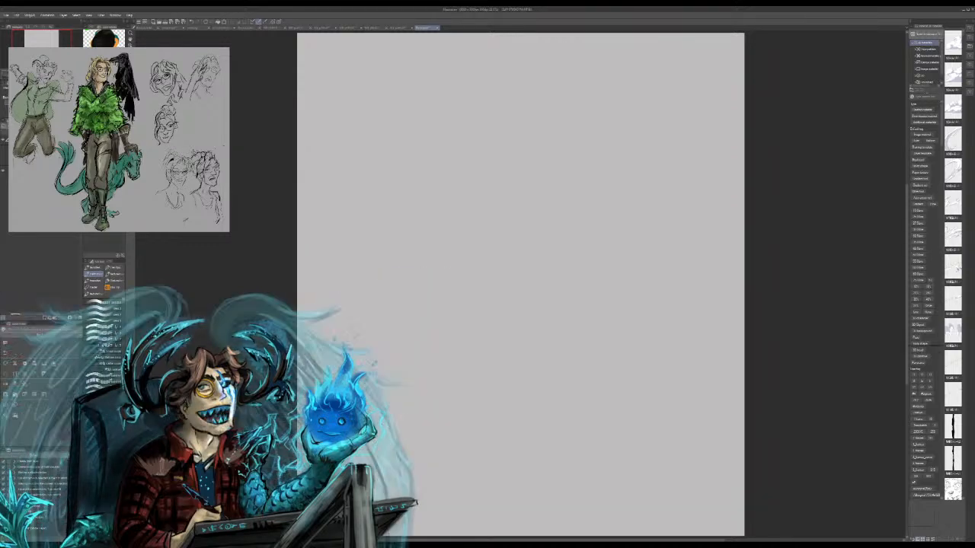
Enlarge the material library's folder tree and browse the 3D materials
drag(924, 85, 925, 381)
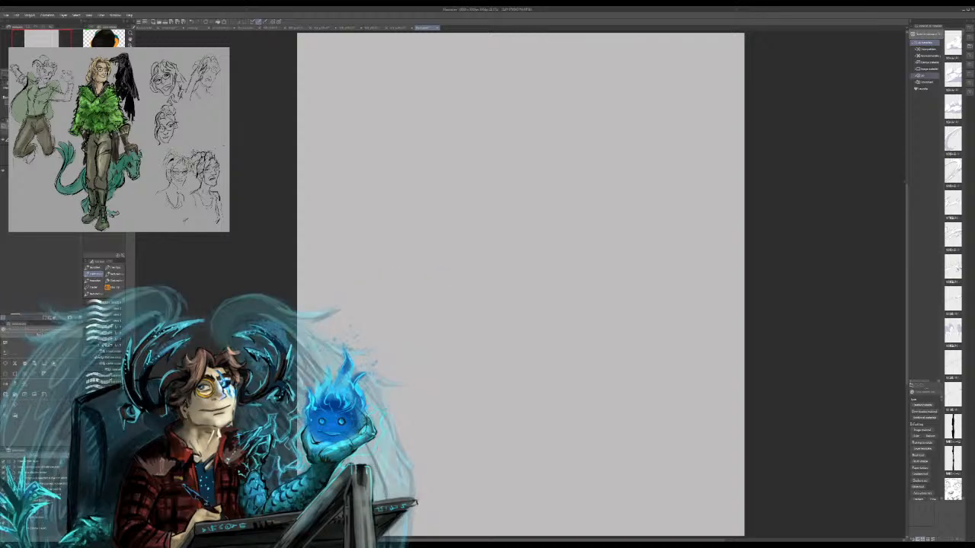
click(923, 75)
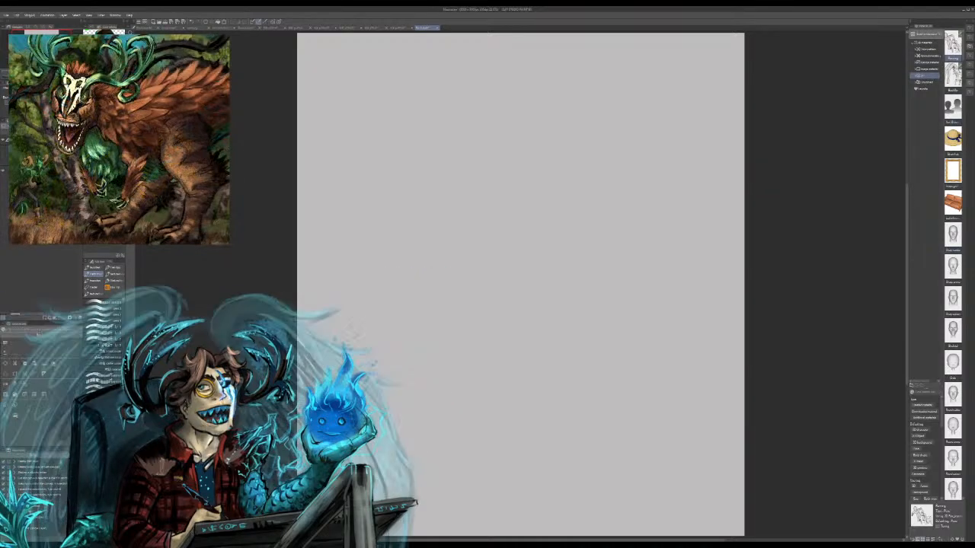
click(970, 64)
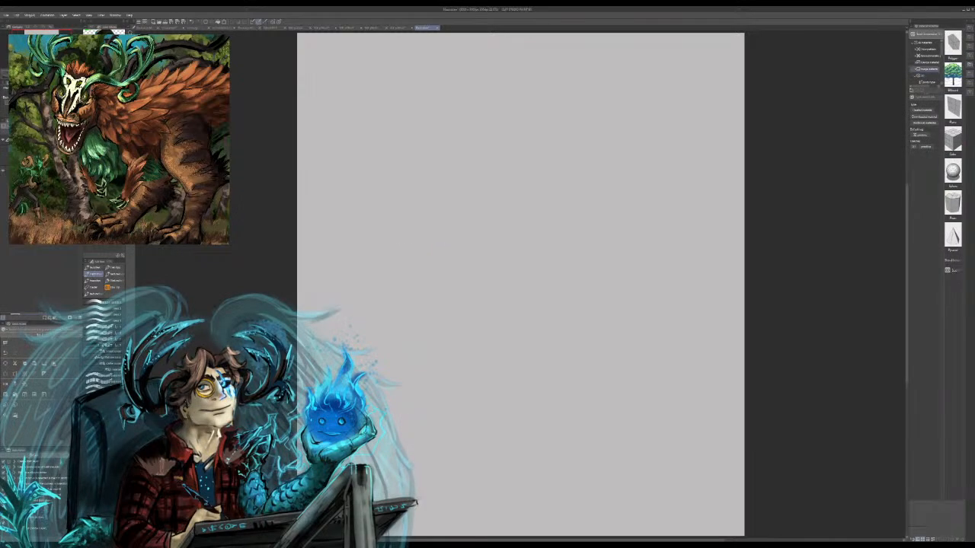
click(924, 76)
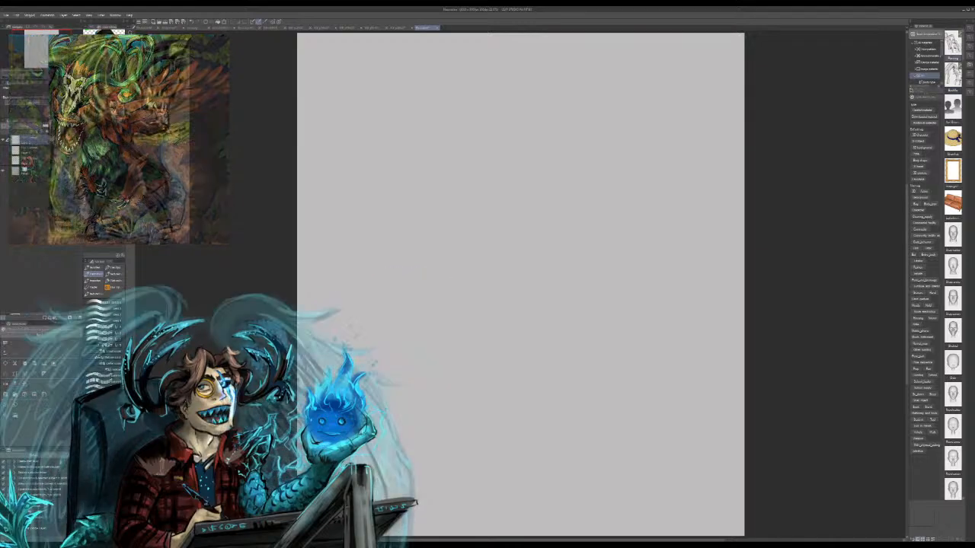
Widen the material library, find a seated full-body pose among the 3D materials and place it on the blank canvas as a mannequin
scroll(952, 297, down, 1)
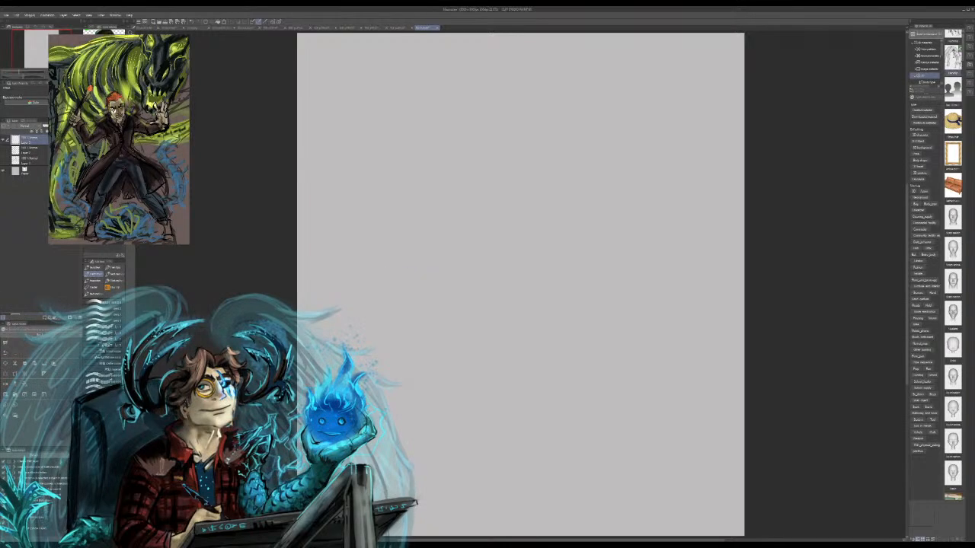
click(952, 58)
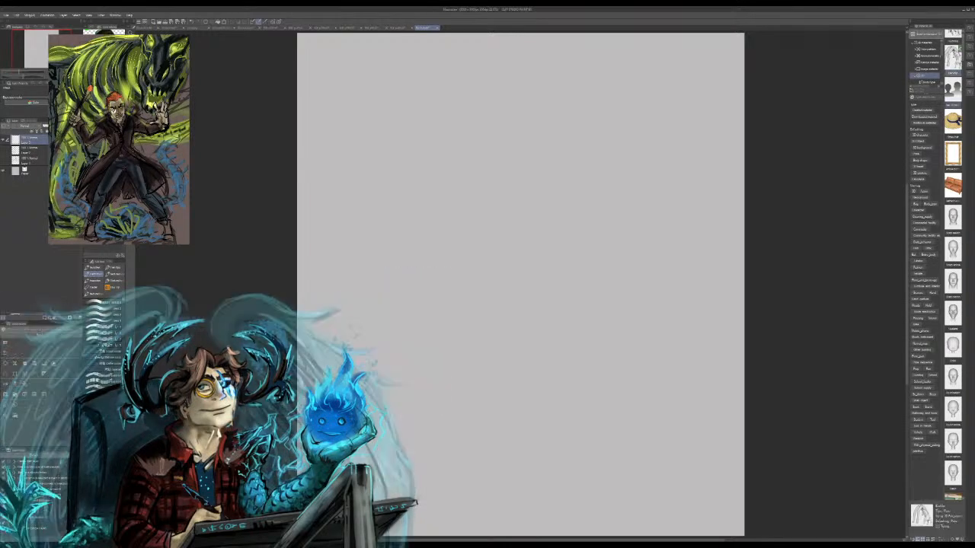
drag(908, 228, 746, 228)
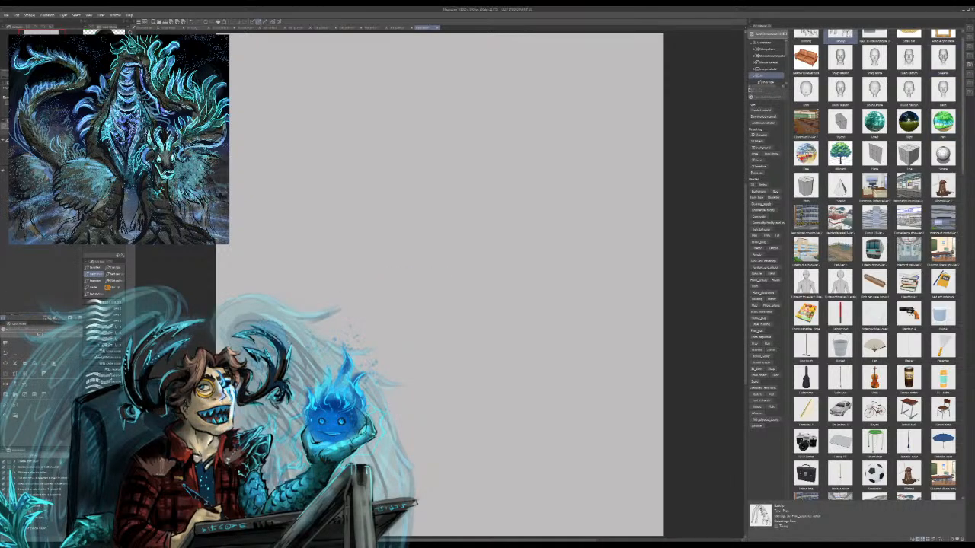
scroll(876, 267, down, 10)
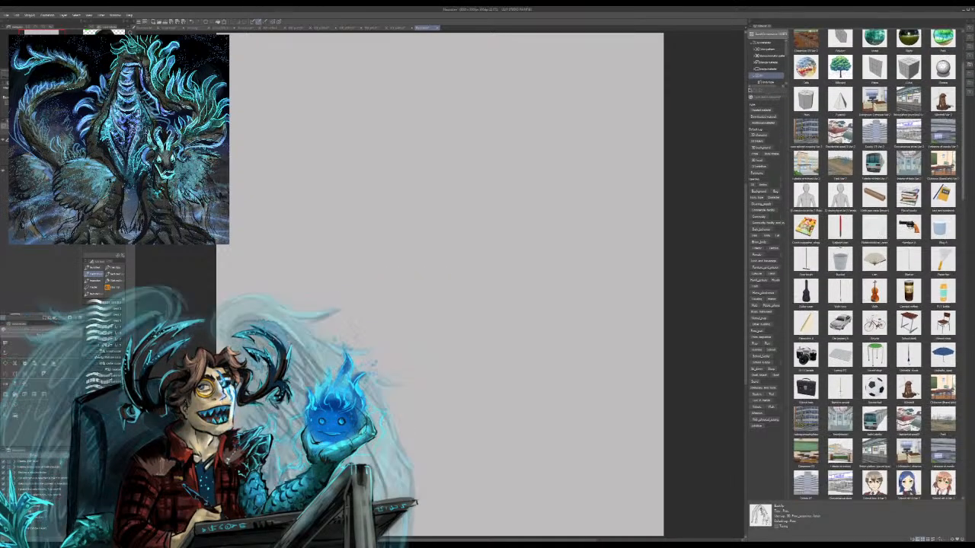
scroll(876, 264, down, 15)
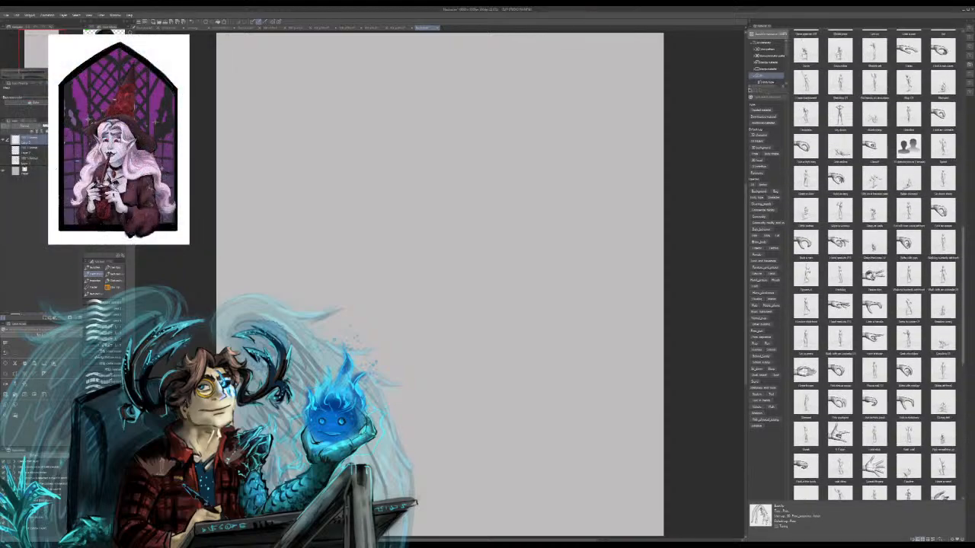
scroll(876, 267, up, 3)
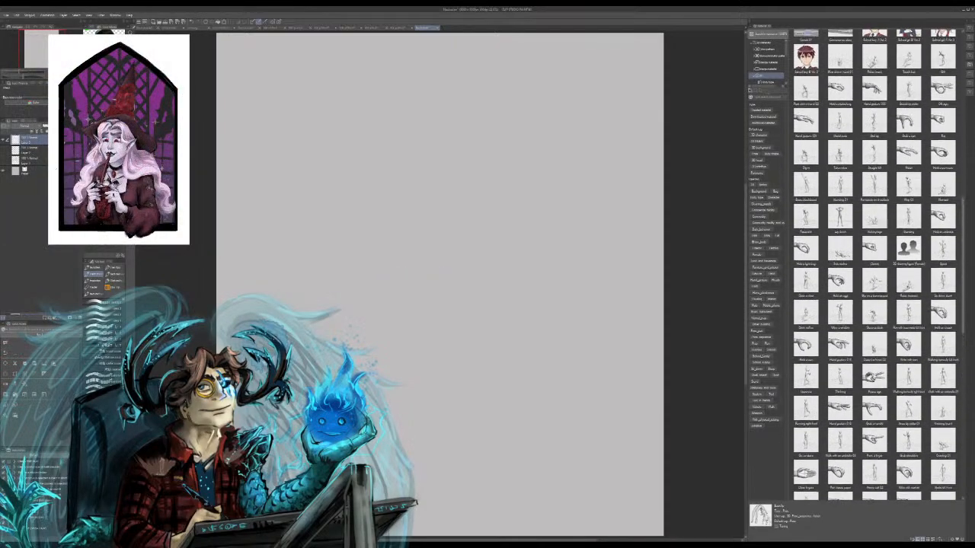
drag(963, 262, 963, 263)
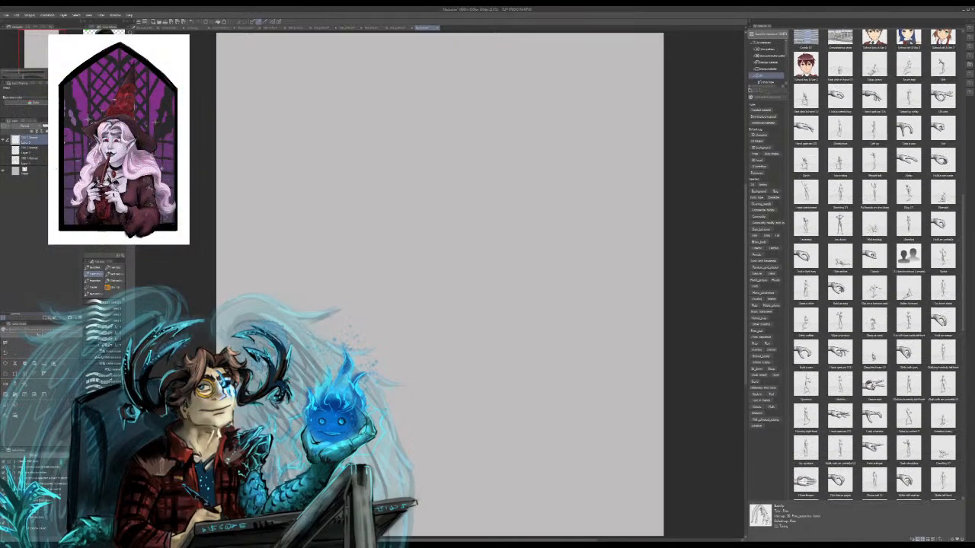
click(909, 69)
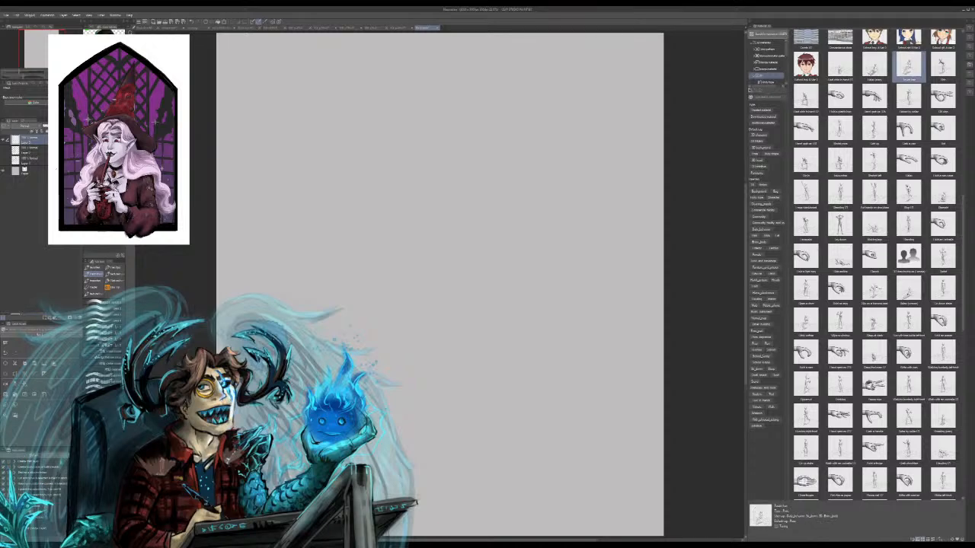
drag(908, 69, 441, 342)
Pose the mannequin's legs so one knee is raised across the other and the supporting shin hangs down
drag(394, 193, 407, 227)
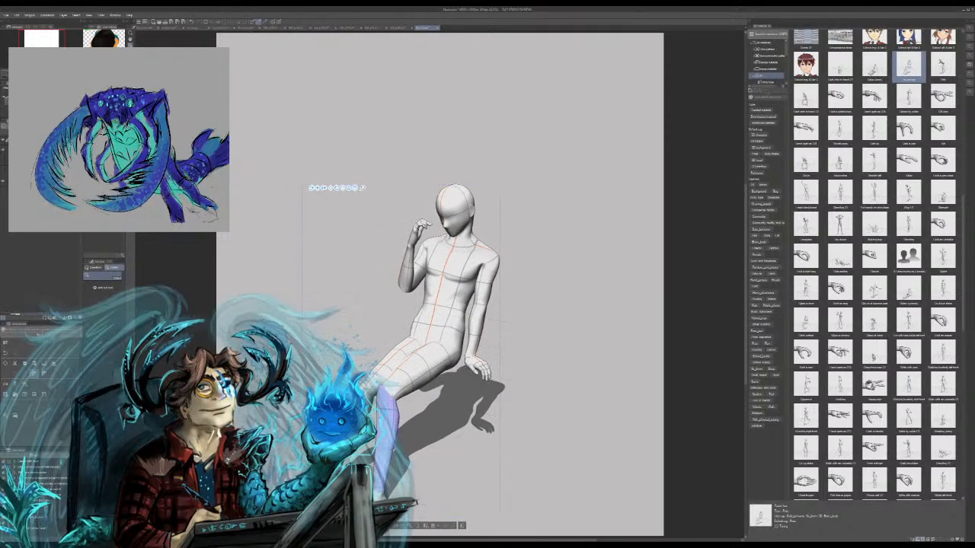
drag(388, 416, 362, 366)
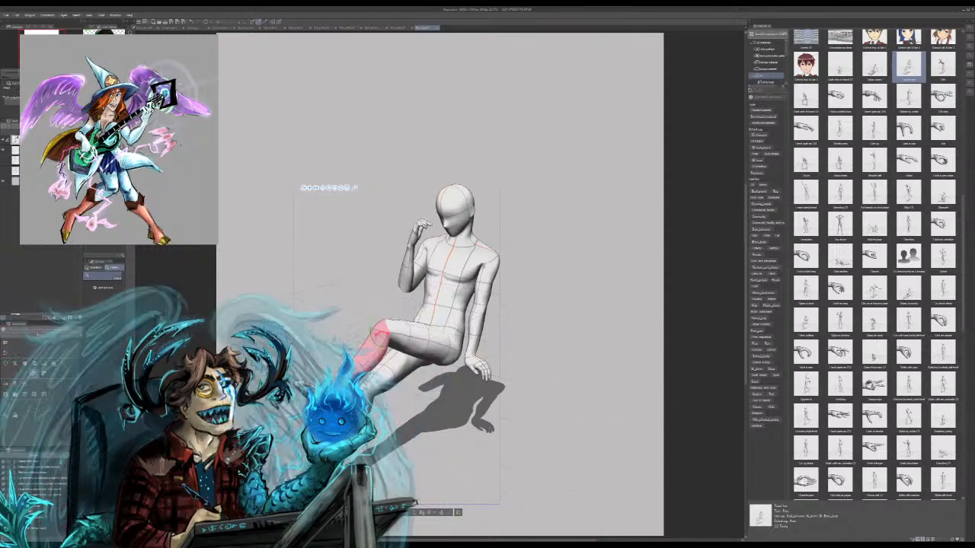
drag(372, 399, 366, 385)
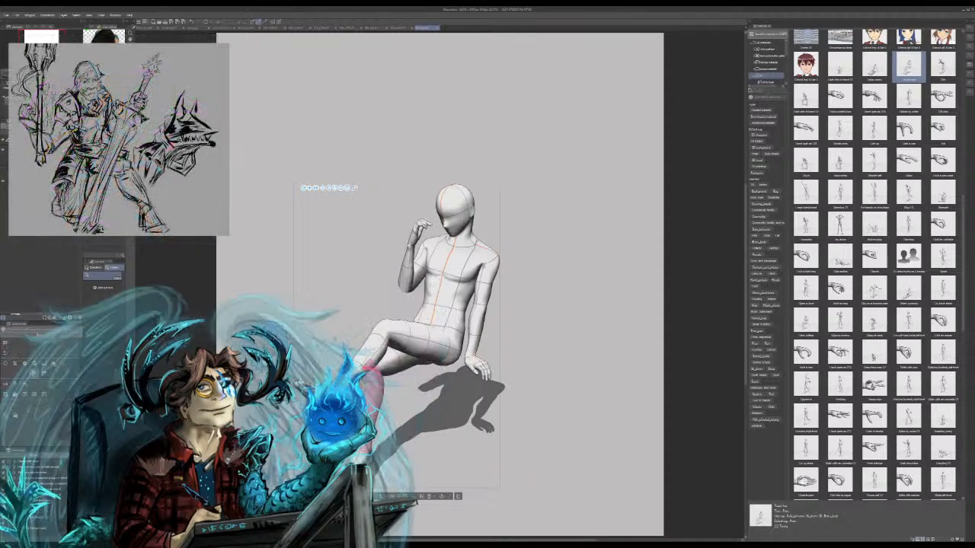
drag(370, 426, 403, 437)
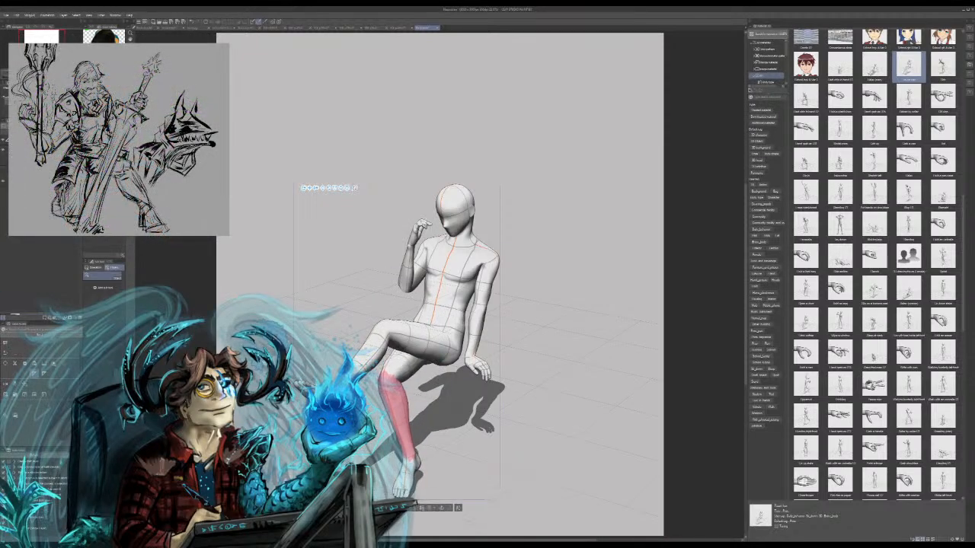
drag(365, 364, 370, 366)
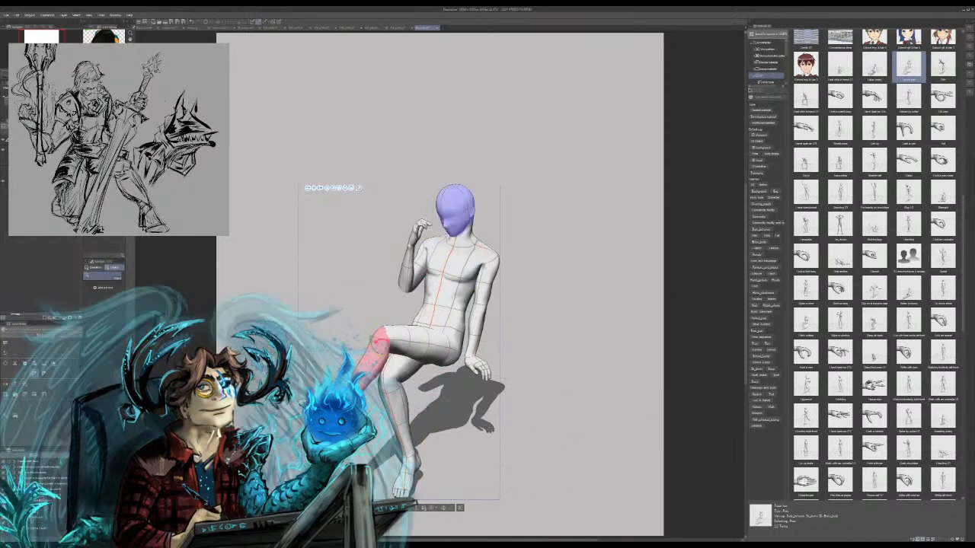
Shift the mannequin's head back away from the raised hand and move that hand outward from the face
click(457, 211)
drag(457, 210, 470, 209)
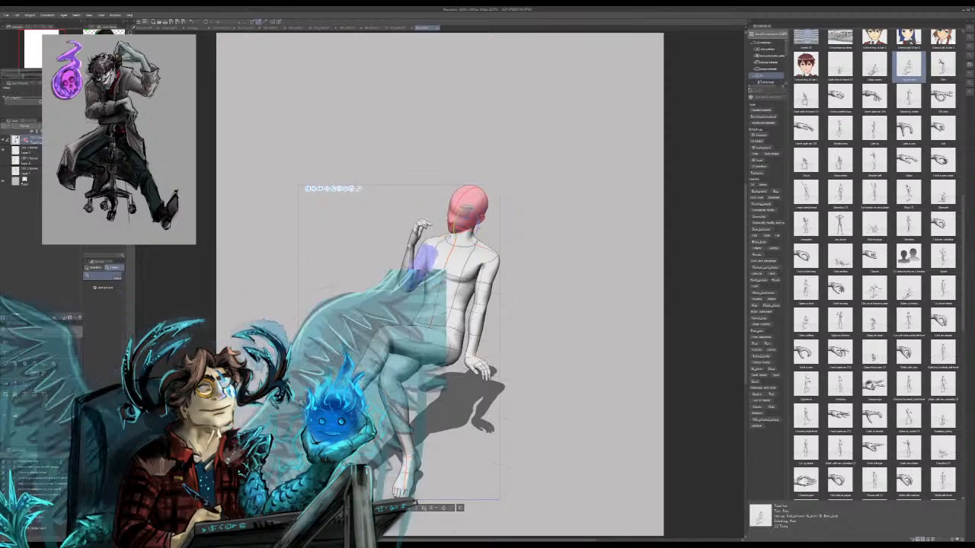
drag(418, 227, 396, 237)
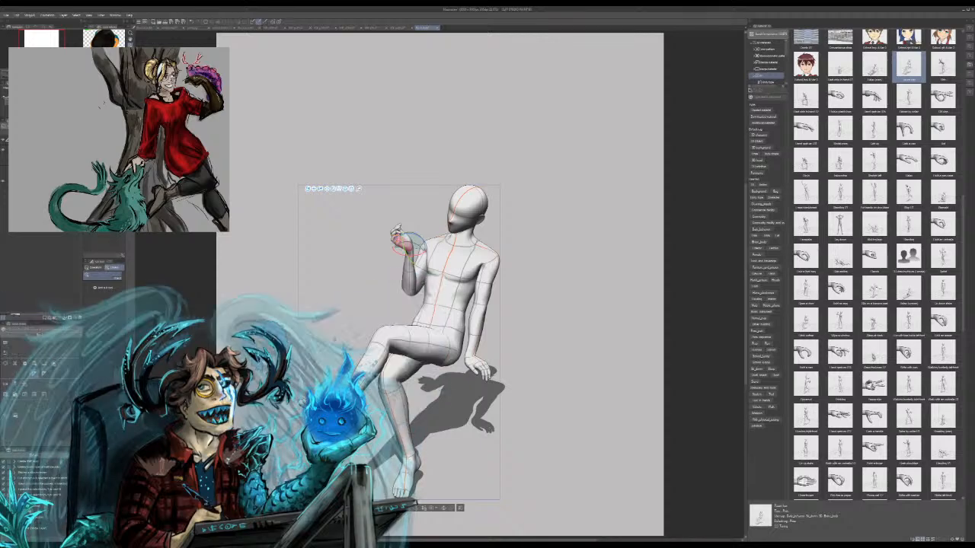
Add new layers for sketching over the mannequin and adjust the height of the layer list
key(ctrl+shift+n)
click(401, 240)
key(ctrl+shift+n)
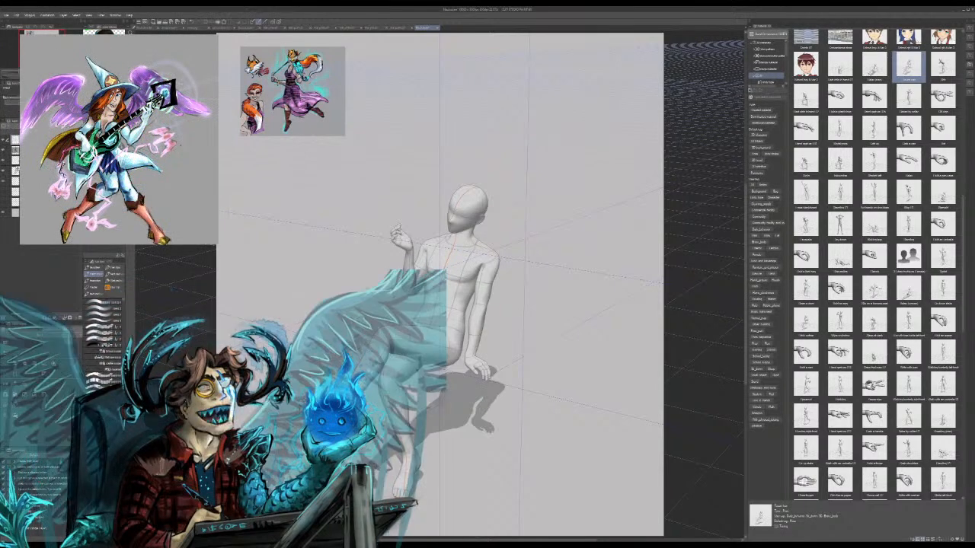
key(ctrl+alt+0)
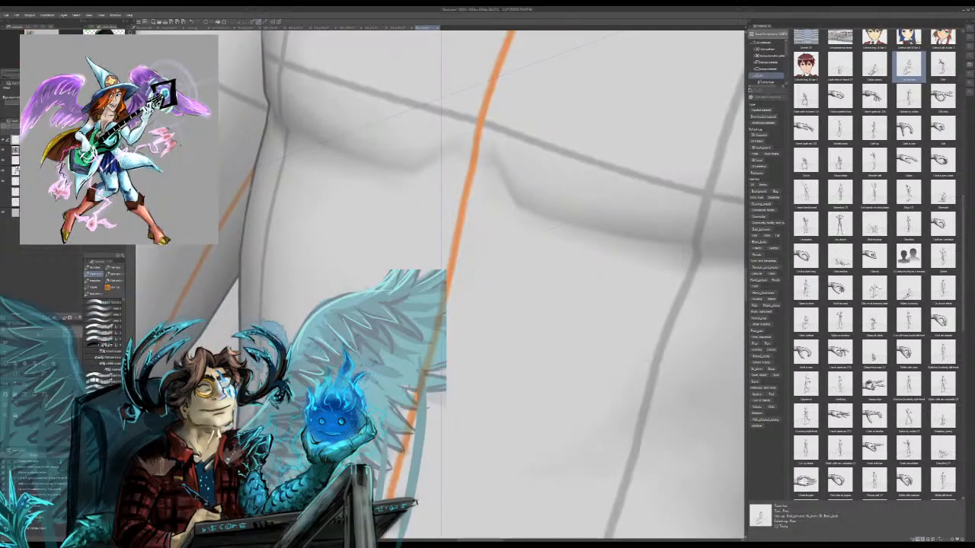
key(ctrl+minus)
key(ctrl+minus)
key(ctrl+minus)
key(ctrl+minus)
key(ctrl+minus)
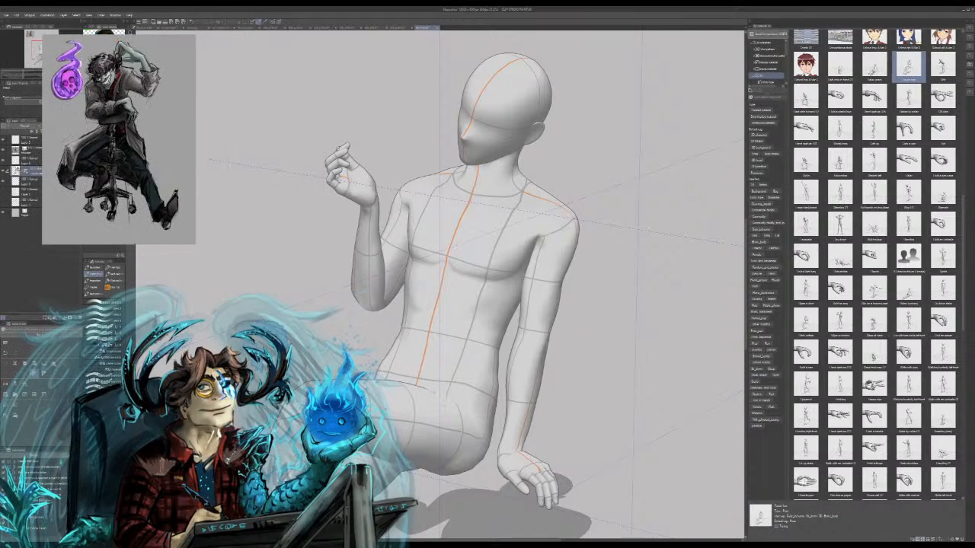
drag(31, 119, 31, 164)
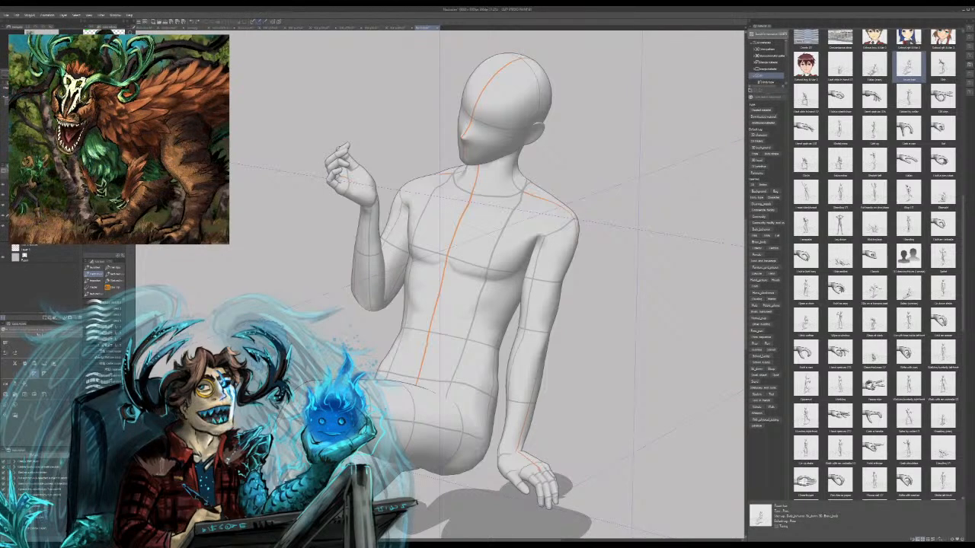
drag(390, 122, 387, 127)
key(ctrl+z)
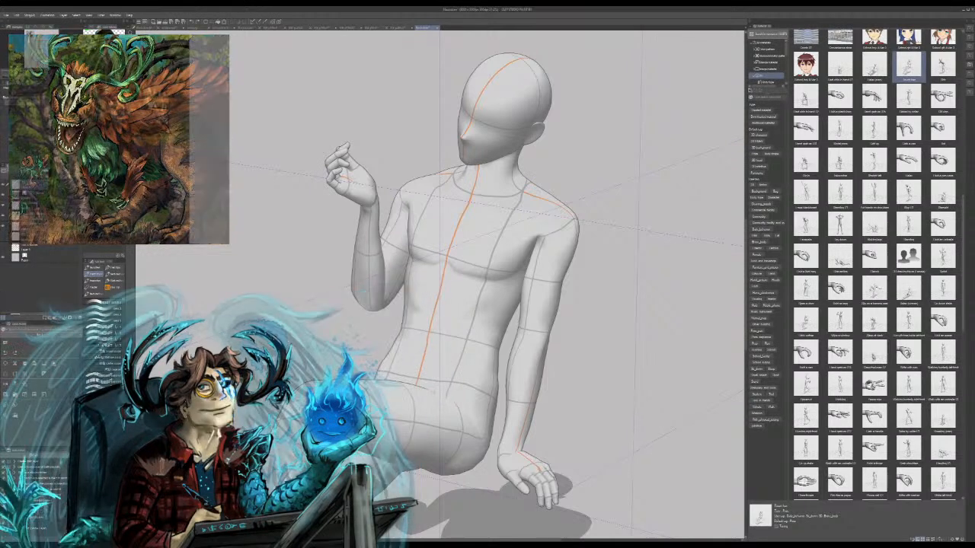
Move the small fox-woman character reference image down beside the mannequin's raised hand
key(ctrl+minus)
key(ctrl+minus)
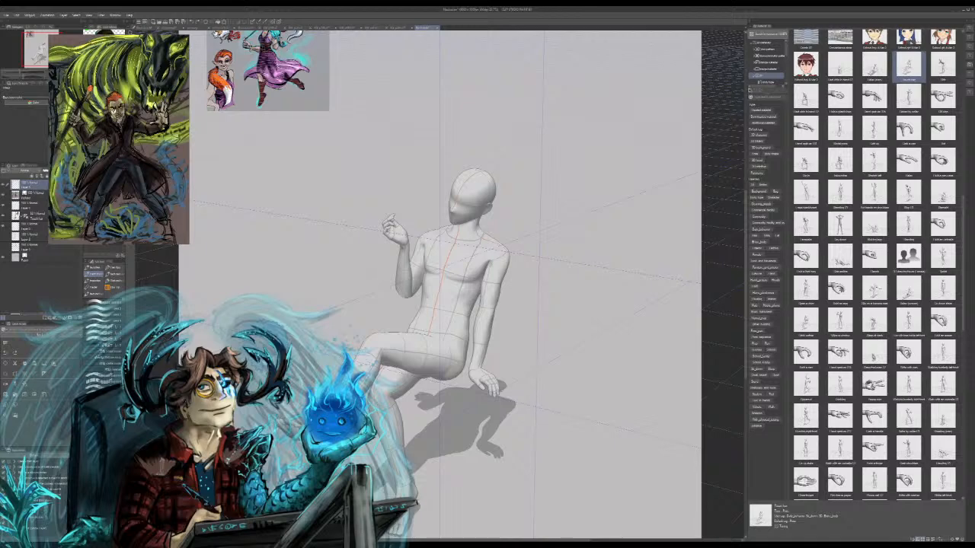
click(33, 195)
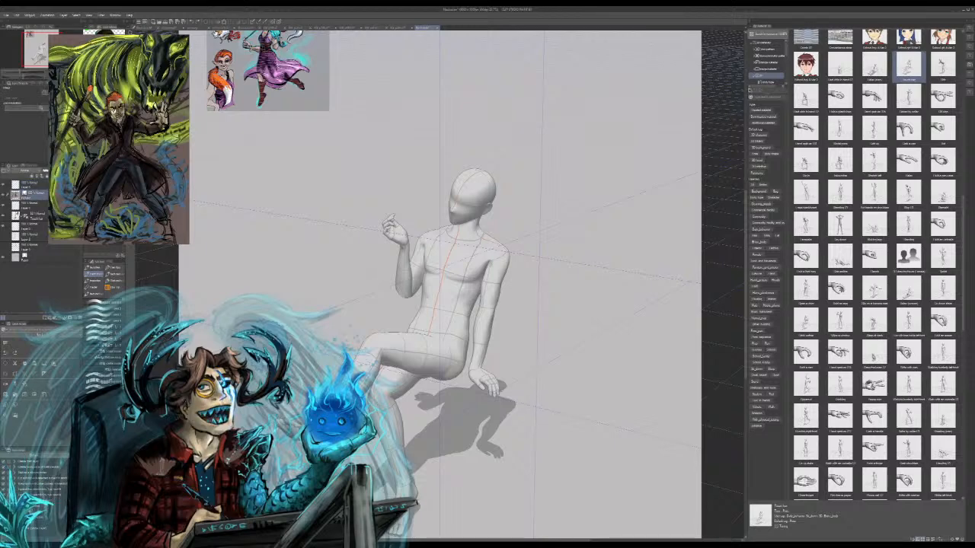
key(ctrl+t)
drag(268, 70, 300, 226)
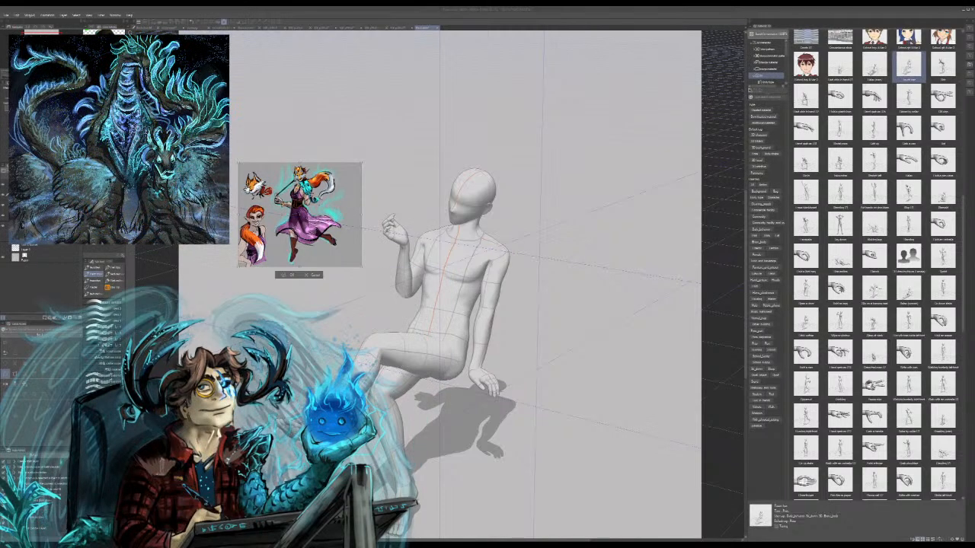
key(Return)
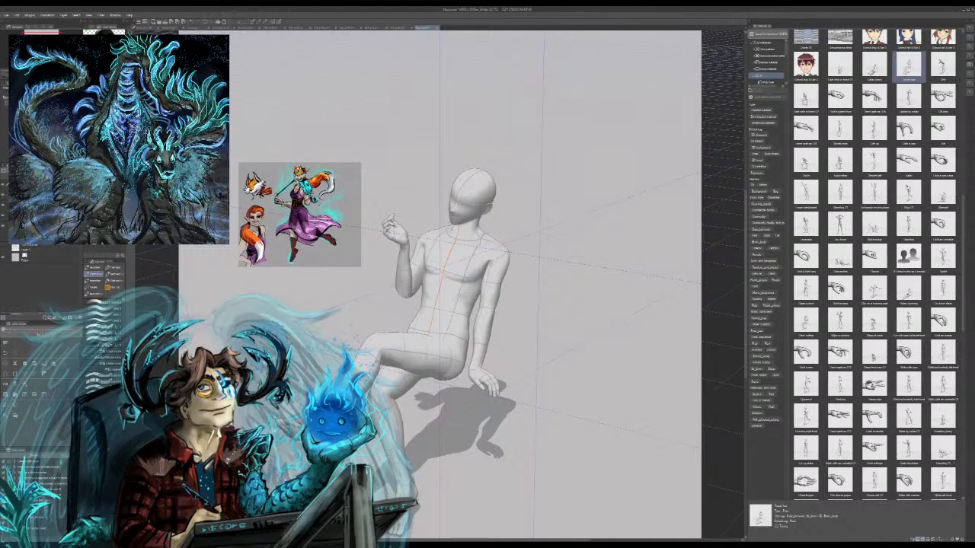
Trace the chest, back, hip and thigh contours over the mannequin and add the lines around the lower leg
mouse_move(427, 247)
mouse_down()
mouse_move(418, 276)
mouse_move(427, 292)
mouse_move(469, 313)
mouse_move(460, 370)
mouse_move(430, 384)
mouse_up()
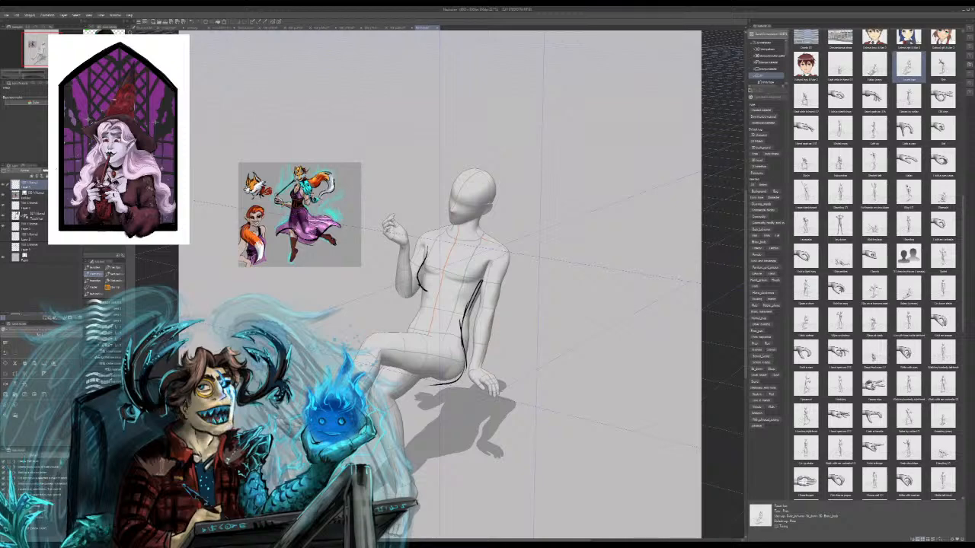
drag(383, 360, 457, 381)
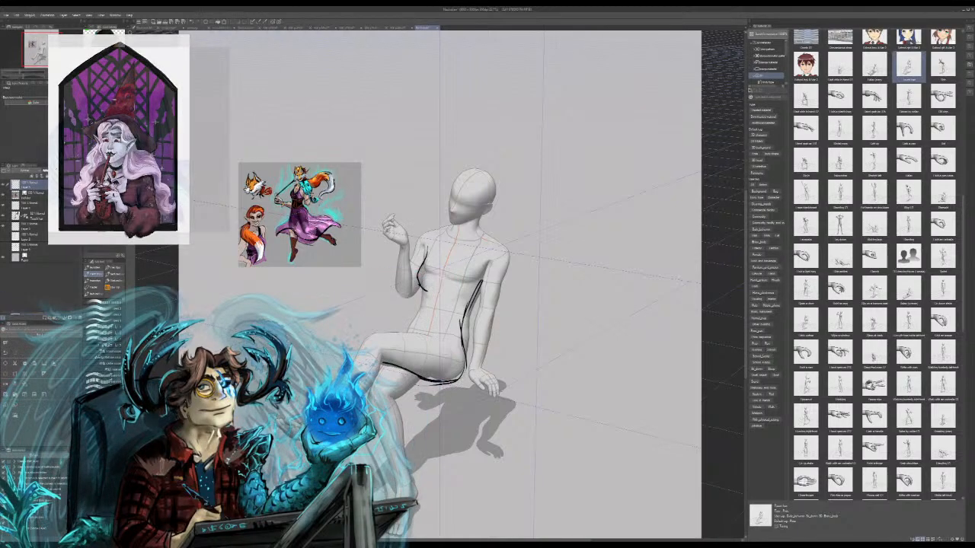
drag(364, 337, 417, 329)
mouse_move(383, 377)
mouse_down()
mouse_move(405, 371)
mouse_move(407, 486)
mouse_move(394, 473)
mouse_up()
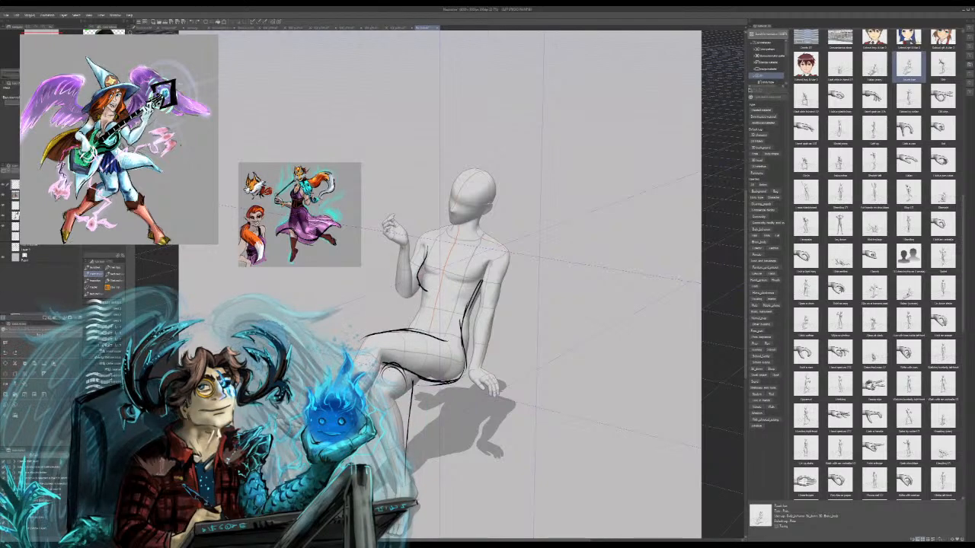
Sketch a long tree branch extending from under the seated figure, forking into upper, middle and lower twigs
drag(415, 398, 564, 415)
mouse_move(501, 382)
mouse_down()
mouse_move(610, 373)
mouse_move(651, 352)
mouse_up()
mouse_move(543, 382)
mouse_down()
mouse_move(676, 389)
mouse_move(602, 401)
mouse_move(668, 396)
mouse_up()
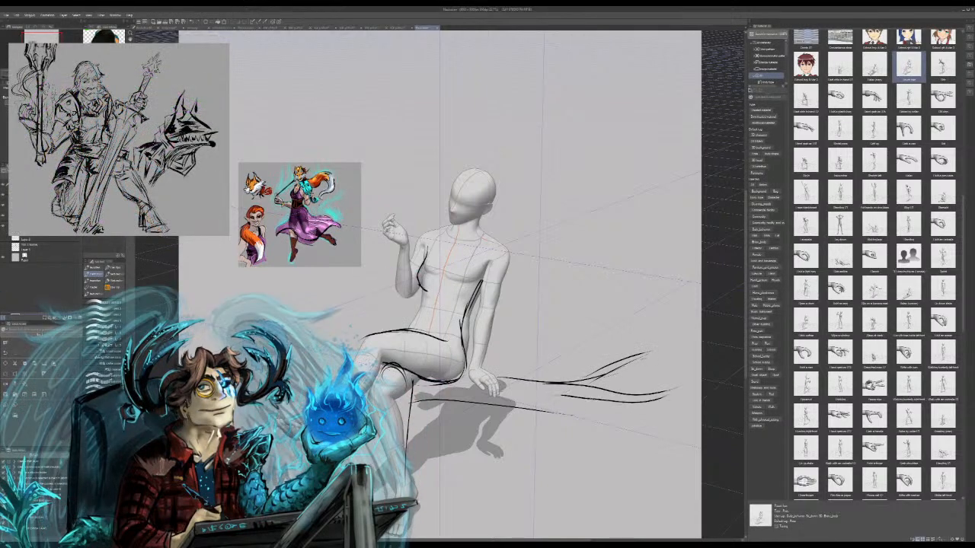
mouse_move(562, 412)
mouse_down()
mouse_move(610, 438)
mouse_move(596, 455)
mouse_up()
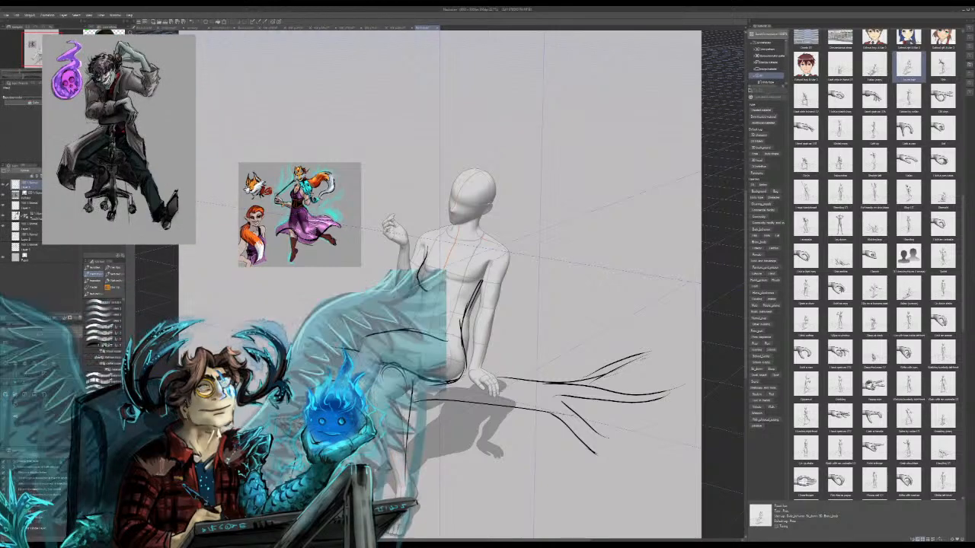
Sketch the face on the mannequin's head with eyes, a brow and jaw outline, and a nose and mouth
drag(450, 194, 470, 202)
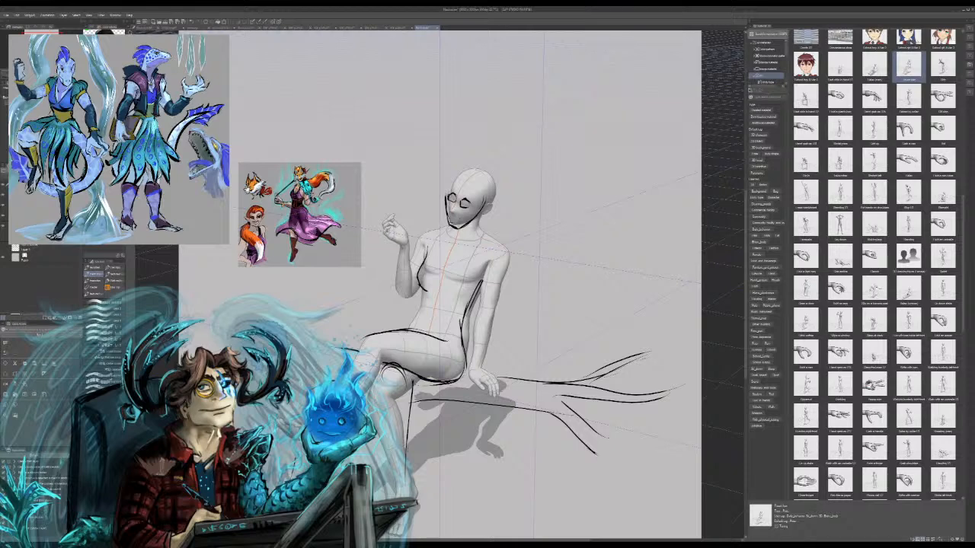
drag(450, 183, 487, 193)
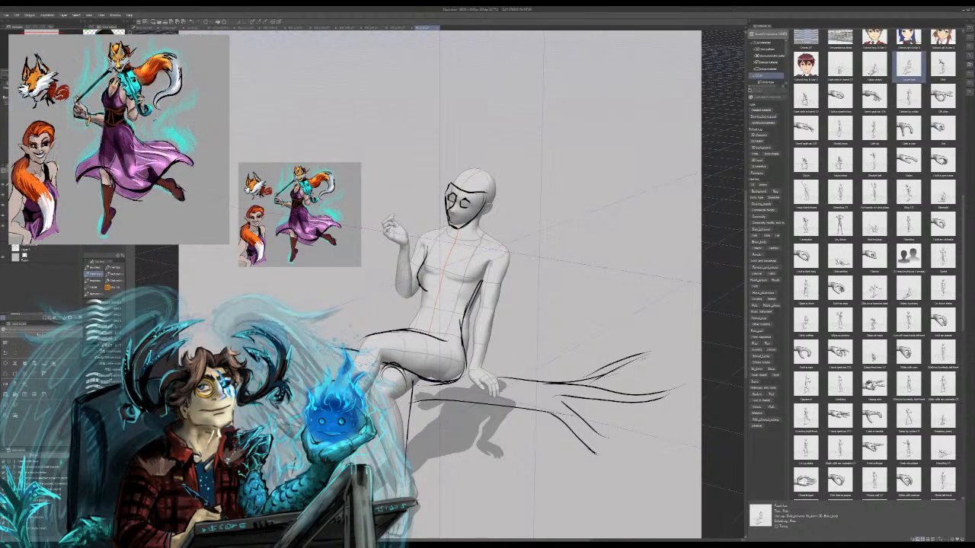
mouse_move(461, 207)
mouse_down()
mouse_move(457, 218)
mouse_move(466, 195)
mouse_move(458, 217)
mouse_up()
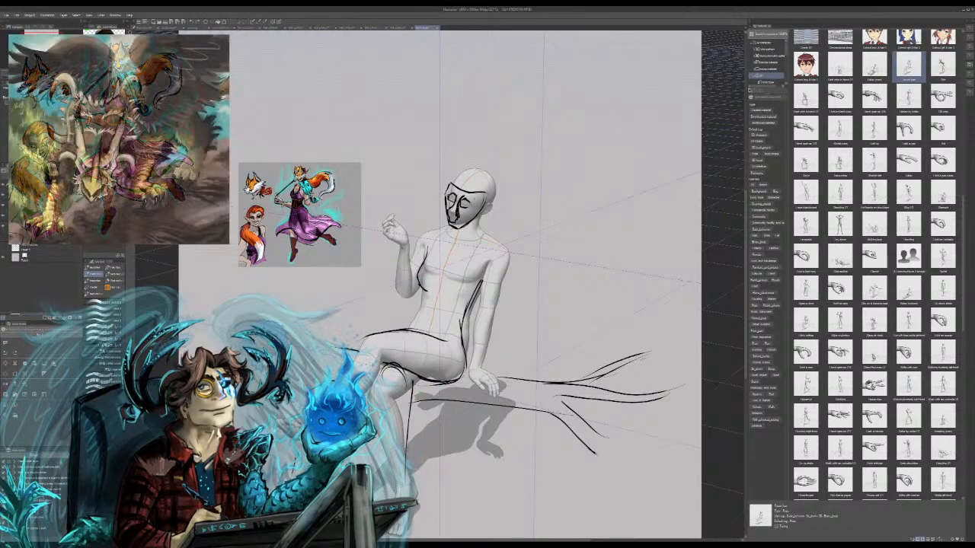
Draw the curved crown of the head, the hair at the back and a pointed ear
drag(459, 183, 501, 184)
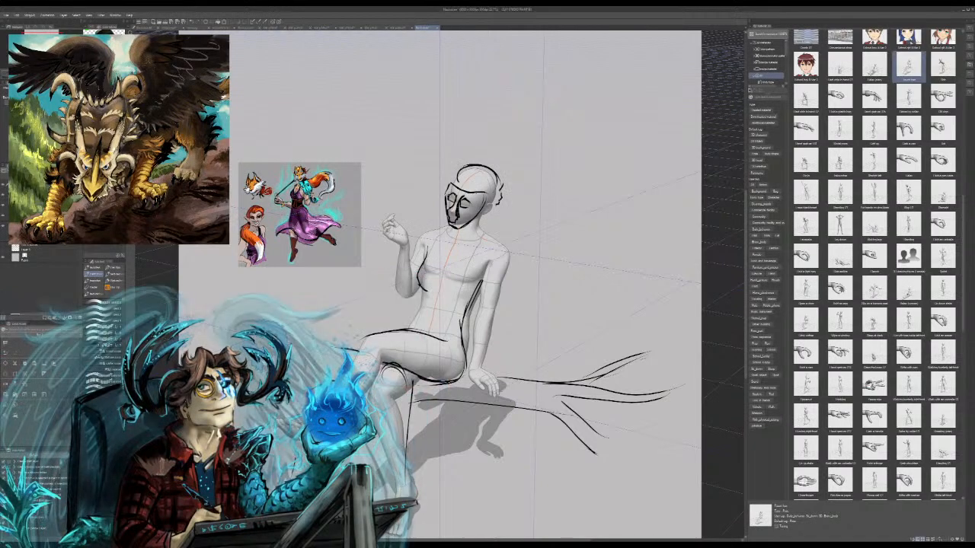
drag(499, 211, 492, 216)
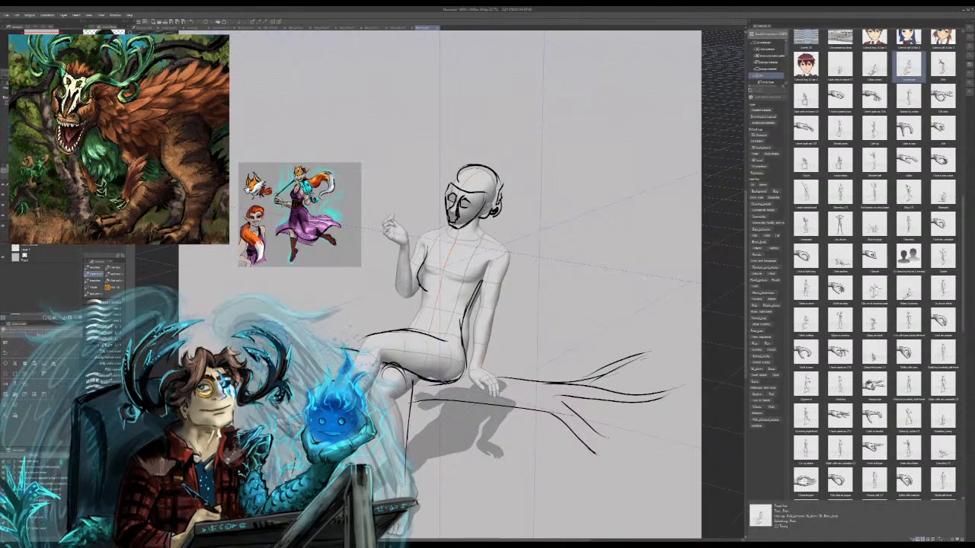
drag(483, 208, 508, 192)
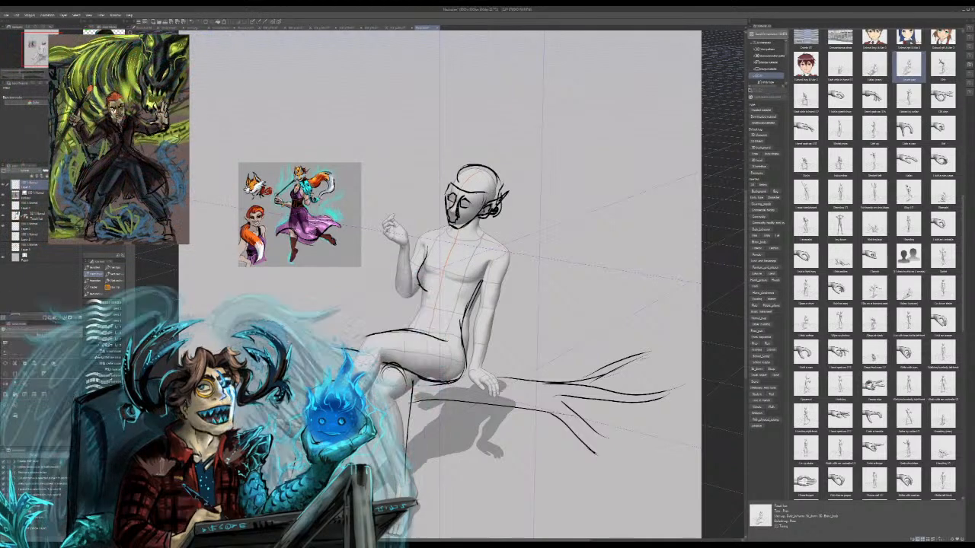
Undo the unwanted strokes on the head and fill the crown with swept-back hair strands
key(ctrl+z)
key(ctrl+z)
key(ctrl+z)
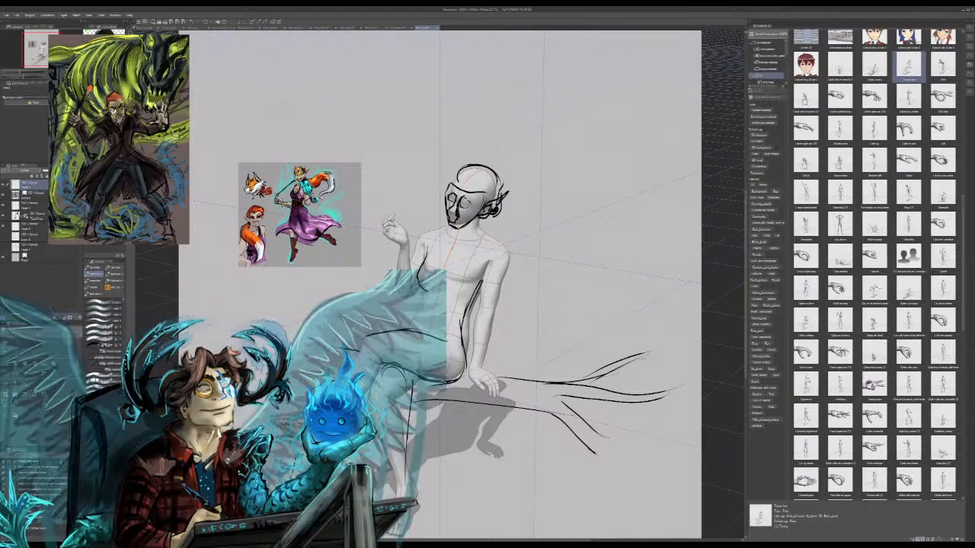
key(ctrl+z)
key(ctrl+z)
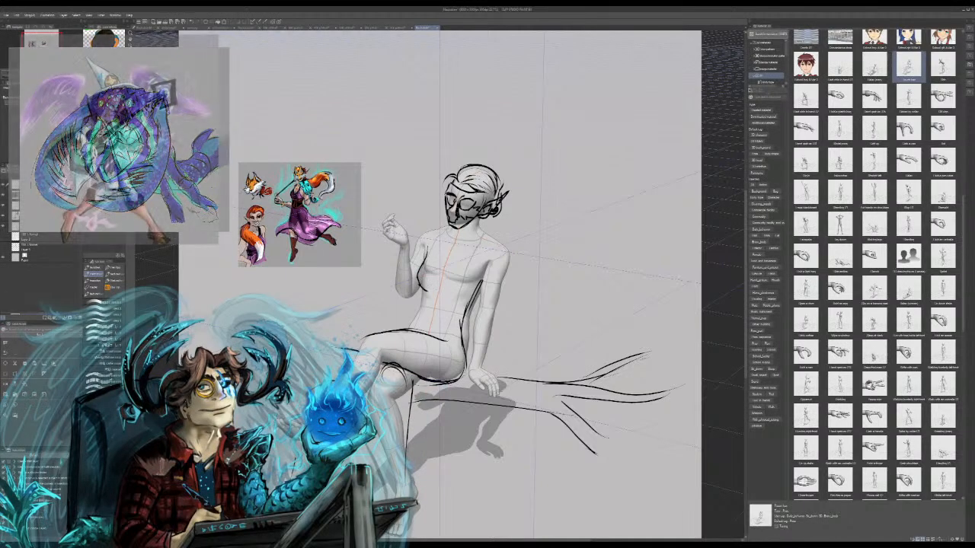
Sketch a long wavy ponytail streaming from the back of the head and tapering to a pointed tip
mouse_move(505, 203)
mouse_down()
mouse_move(578, 188)
mouse_move(601, 226)
mouse_up()
mouse_move(492, 216)
mouse_down()
mouse_move(539, 255)
mouse_move(580, 238)
mouse_up()
key(ctrl+z)
mouse_move(499, 217)
mouse_down()
mouse_move(503, 240)
mouse_move(582, 244)
mouse_move(598, 227)
mouse_up()
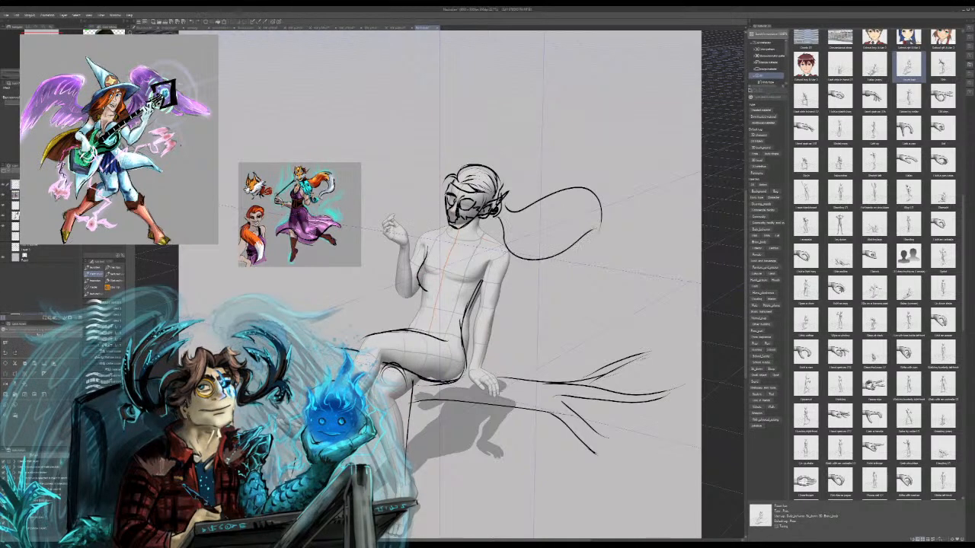
drag(641, 251, 564, 192)
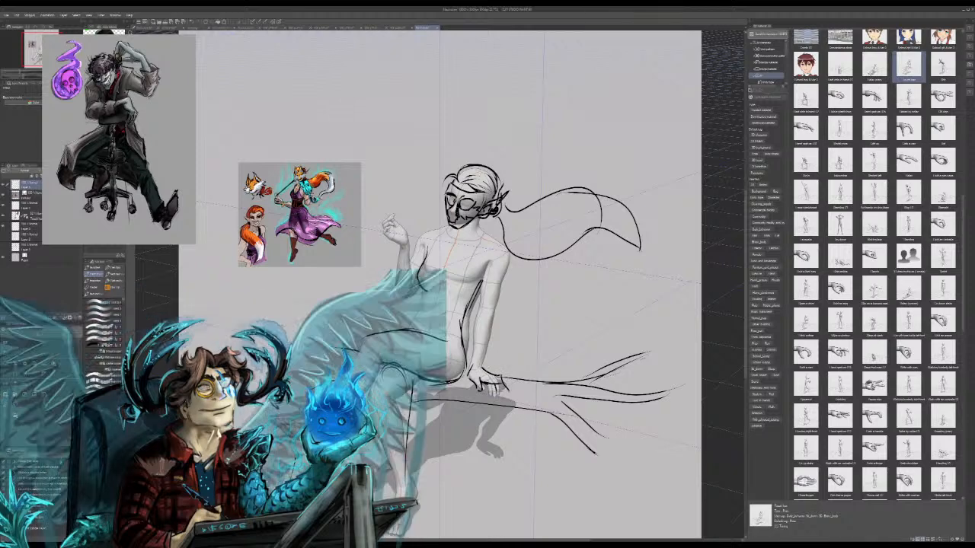
Trace the hand resting on the branch and the contours of the supporting arm up to the shoulder
drag(500, 381, 499, 402)
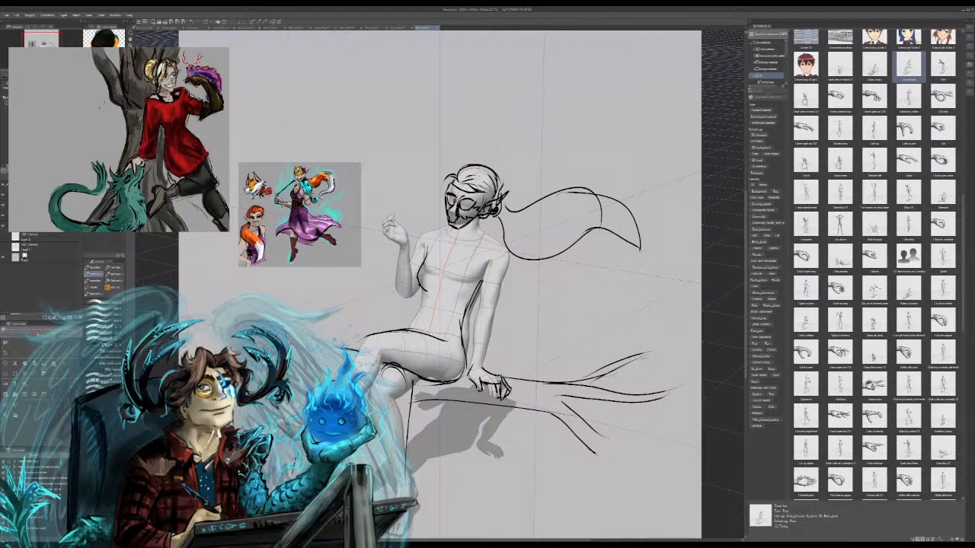
drag(475, 341, 473, 363)
mouse_move(472, 312)
mouse_down()
mouse_move(485, 369)
mouse_move(493, 307)
mouse_up()
drag(489, 352, 510, 257)
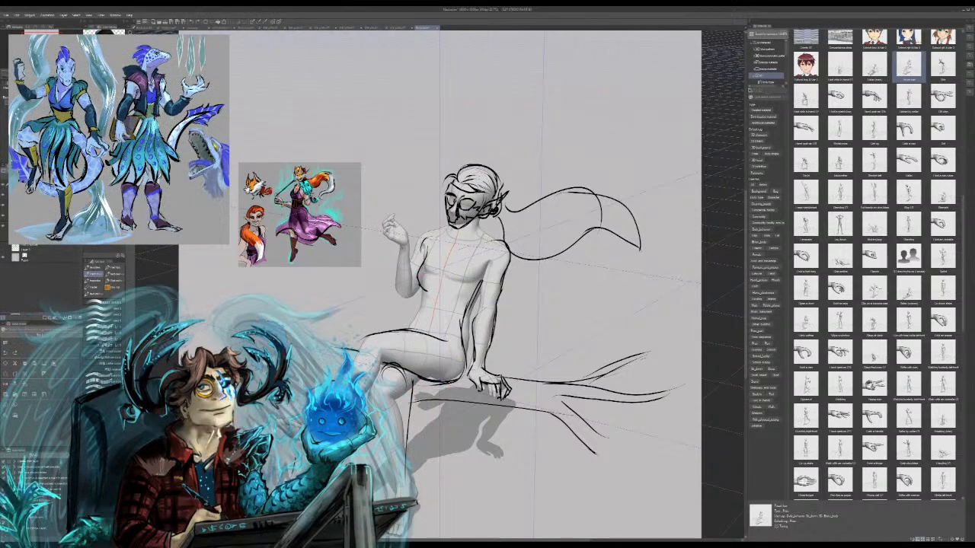
Draw the shoulder lines on both sides of the neck and the curve under the bust
mouse_move(447, 233)
mouse_down()
mouse_move(422, 246)
mouse_move(424, 238)
mouse_up()
key(ctrl+z)
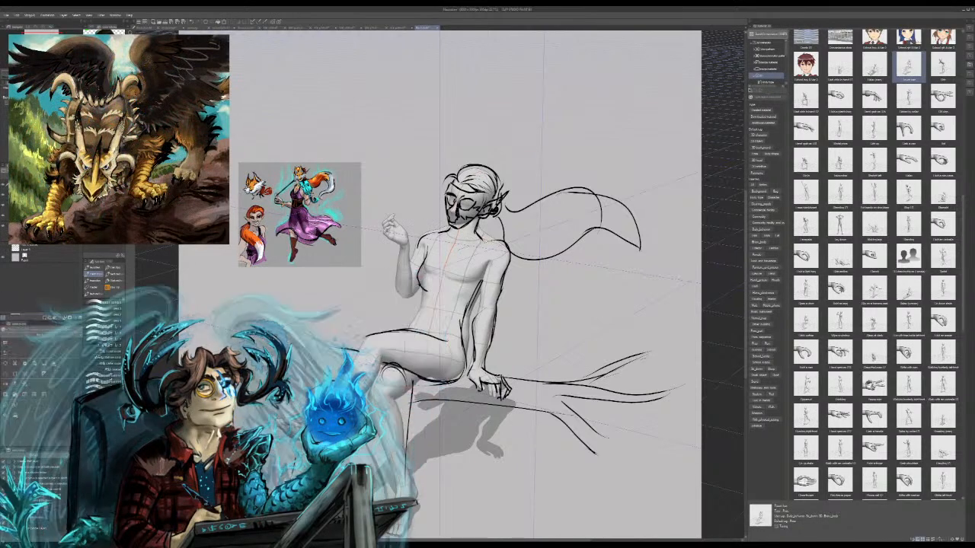
drag(474, 234, 488, 242)
mouse_move(437, 239)
mouse_down()
mouse_move(447, 288)
mouse_move(473, 280)
mouse_up()
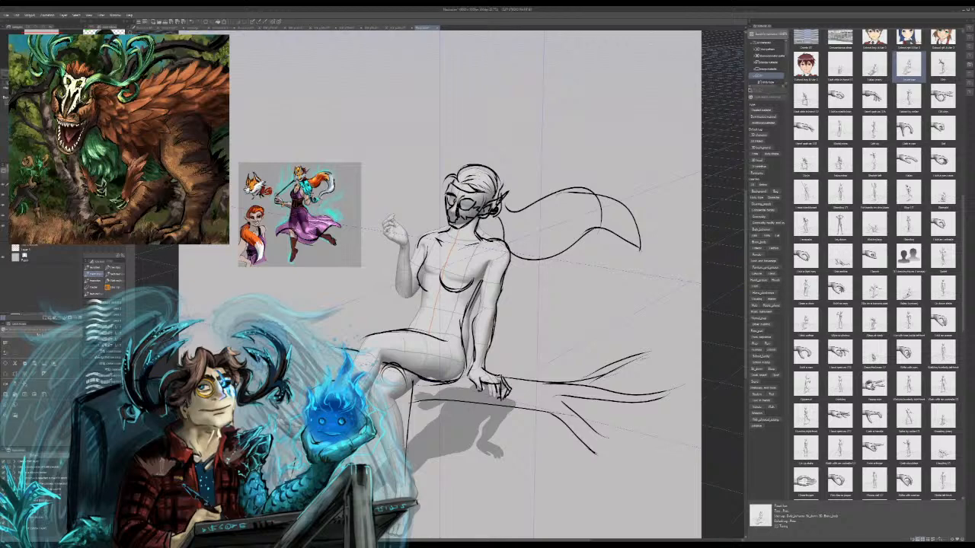
Sketch the plunging neckline of the top with its shoulder straps and the side contour down to the waist
drag(438, 232, 434, 294)
mouse_move(455, 242)
mouse_down()
mouse_move(477, 275)
mouse_move(440, 268)
mouse_move(406, 332)
mouse_up()
drag(471, 299, 463, 332)
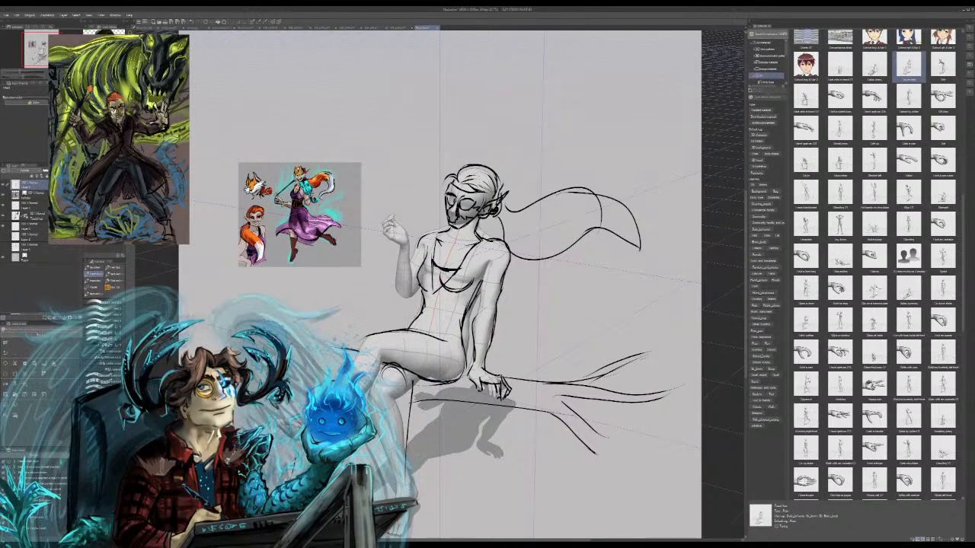
mouse_move(476, 293)
mouse_down()
mouse_move(465, 316)
mouse_move(470, 300)
mouse_up()
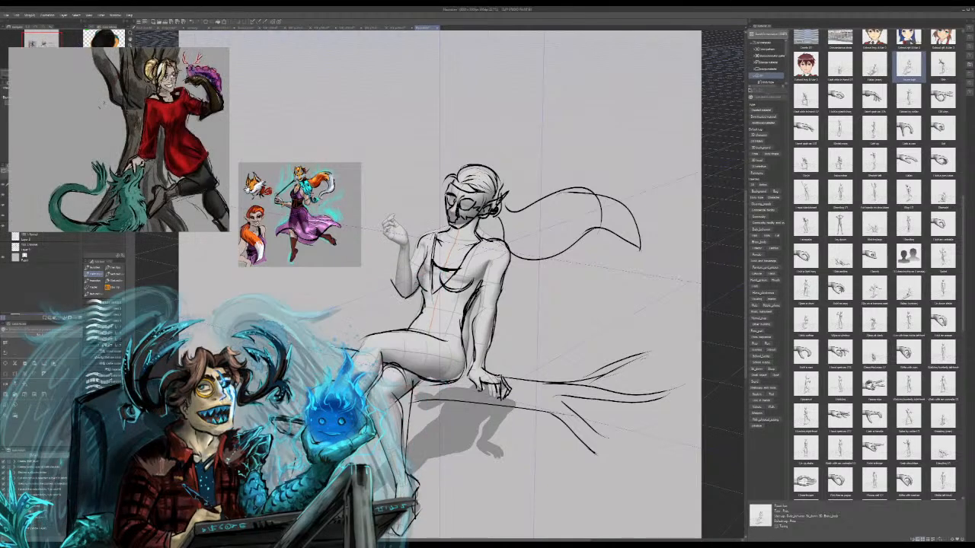
Trace the raised forearm and elbow and outline the lifted hand with its curled fingers
drag(391, 264, 396, 287)
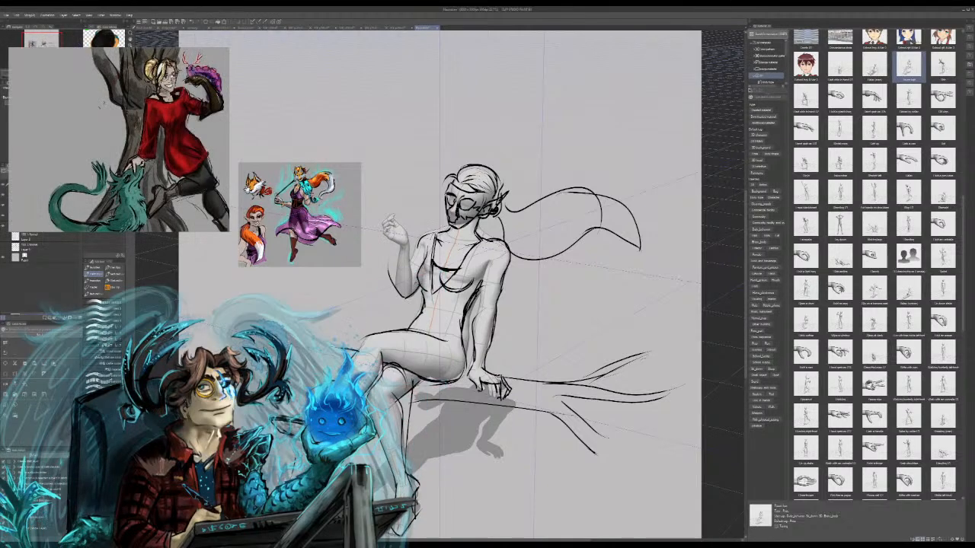
mouse_move(399, 241)
mouse_down()
mouse_move(409, 284)
mouse_move(396, 231)
mouse_up()
key(ctrl+z)
key(ctrl+z)
mouse_move(387, 217)
mouse_down()
mouse_move(403, 229)
mouse_move(397, 223)
mouse_move(395, 242)
mouse_up()
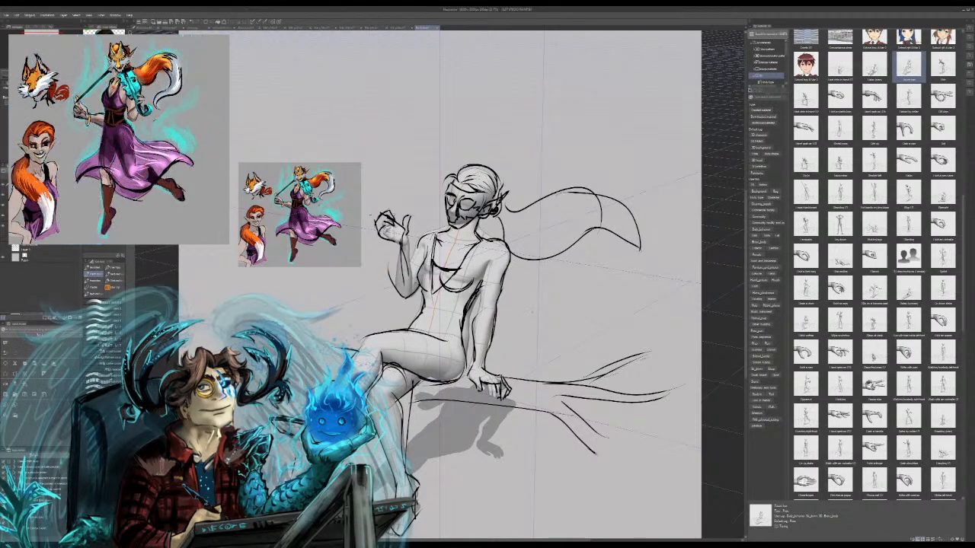
Draw the bodice's waist curves and sweep long skirt outlines from the hip down below the branch
mouse_move(440, 295)
mouse_down()
mouse_move(455, 303)
mouse_move(470, 289)
mouse_move(463, 303)
mouse_up()
drag(463, 308, 453, 313)
mouse_move(360, 361)
mouse_down()
mouse_move(456, 487)
mouse_move(587, 460)
mouse_move(495, 446)
mouse_move(485, 431)
mouse_up()
mouse_move(465, 334)
mouse_down()
mouse_move(464, 363)
mouse_move(560, 466)
mouse_up()
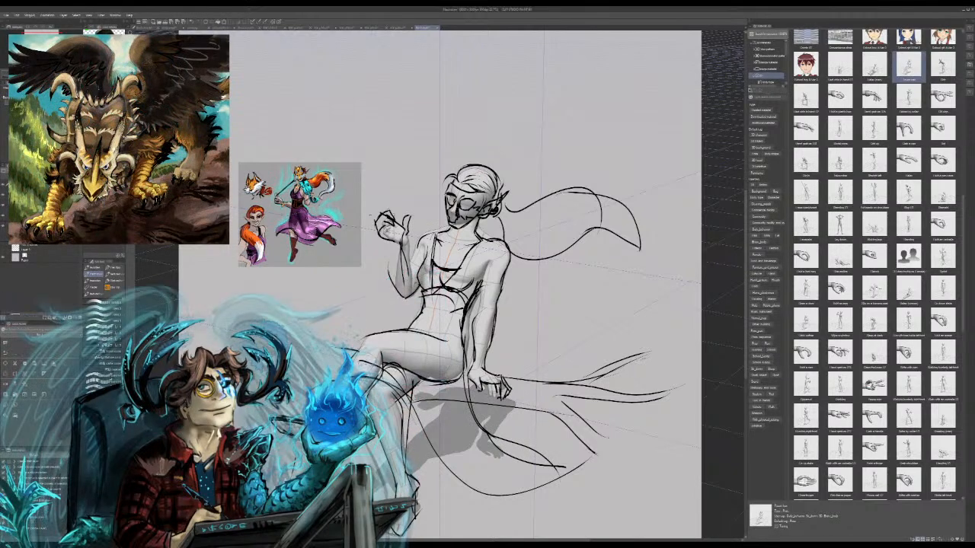
Rework the skirt's hanging part into a shorter flowing hem that ends in a pointed tip
mouse_move(410, 427)
mouse_down()
mouse_move(432, 453)
mouse_move(519, 446)
mouse_up()
drag(446, 461, 530, 447)
mouse_move(448, 470)
mouse_down()
mouse_move(515, 485)
mouse_move(468, 486)
mouse_up()
drag(557, 479, 596, 458)
mouse_move(452, 481)
mouse_down()
mouse_move(490, 488)
mouse_move(518, 452)
mouse_move(541, 466)
mouse_up()
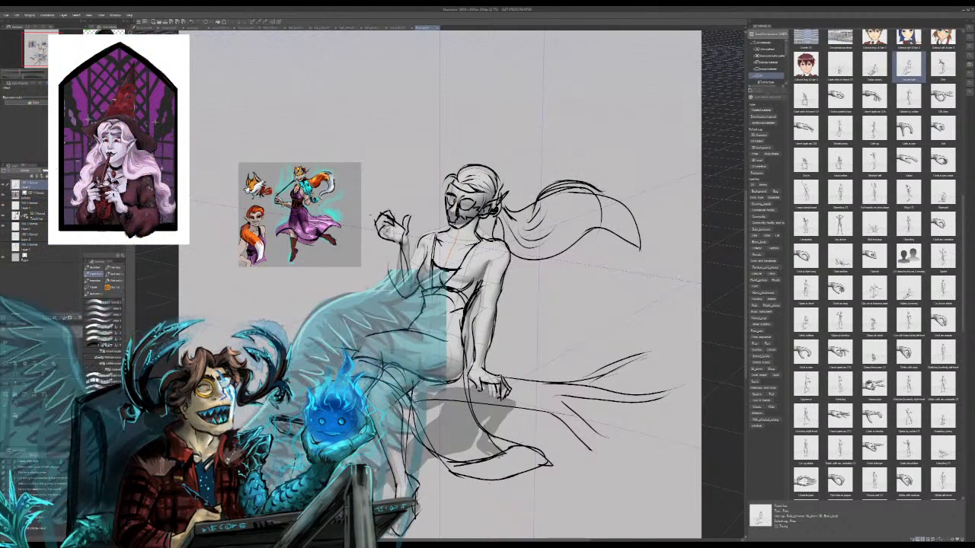
Reshape the ponytail with a wavier outline, split pointed ends and inner hair strands
mouse_move(582, 185)
mouse_down()
mouse_move(626, 185)
mouse_move(619, 197)
mouse_move(629, 225)
mouse_move(661, 222)
mouse_move(648, 263)
mouse_up()
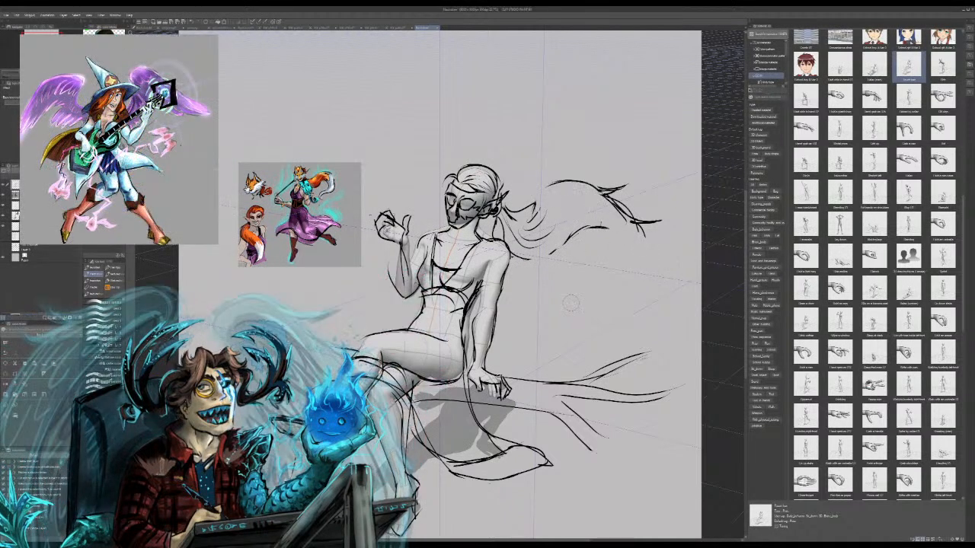
mouse_move(558, 181)
mouse_down()
mouse_move(531, 209)
mouse_move(532, 201)
mouse_up()
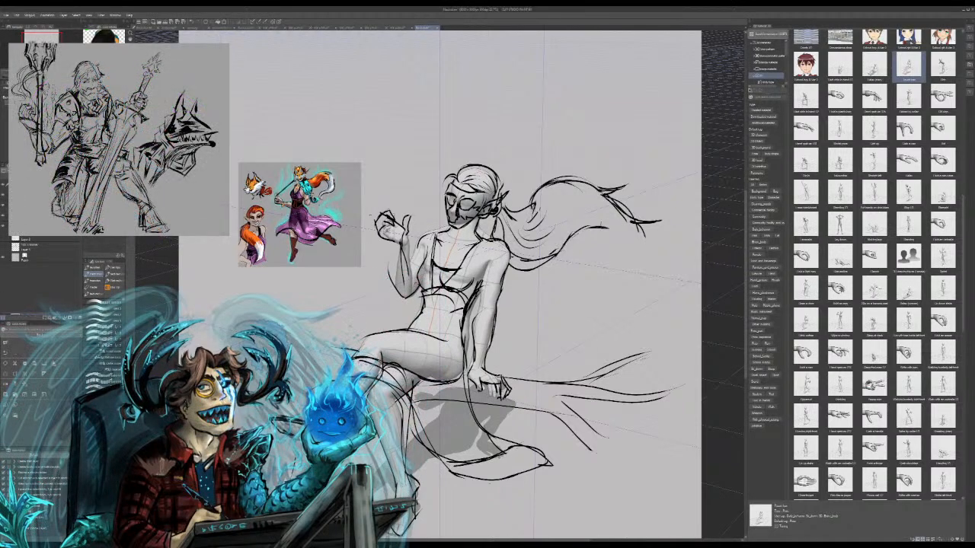
mouse_move(561, 251)
mouse_down()
mouse_move(591, 228)
mouse_move(667, 248)
mouse_move(679, 234)
mouse_up()
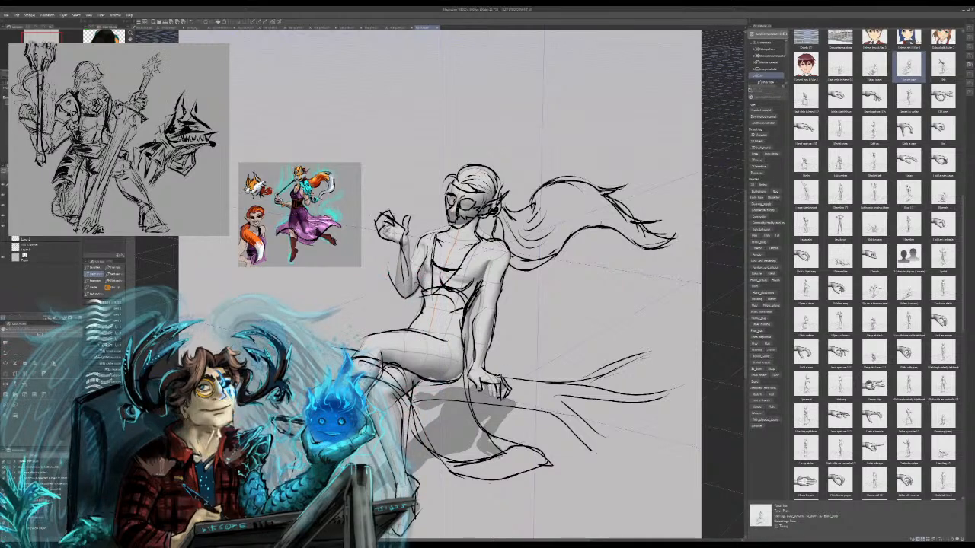
mouse_move(553, 240)
mouse_down()
mouse_move(586, 203)
mouse_move(551, 192)
mouse_up()
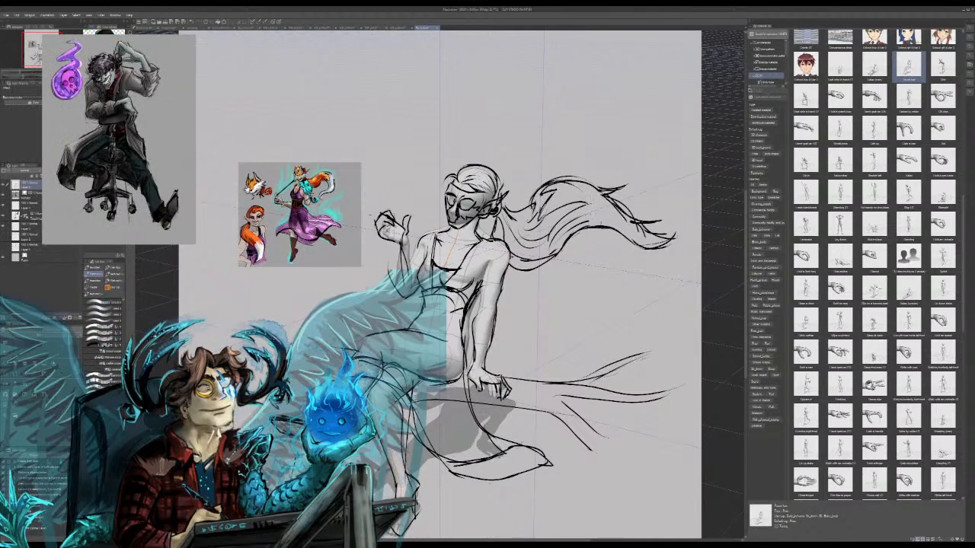
drag(559, 222, 576, 202)
mouse_move(552, 229)
mouse_down()
mouse_move(570, 205)
mouse_move(583, 220)
mouse_up()
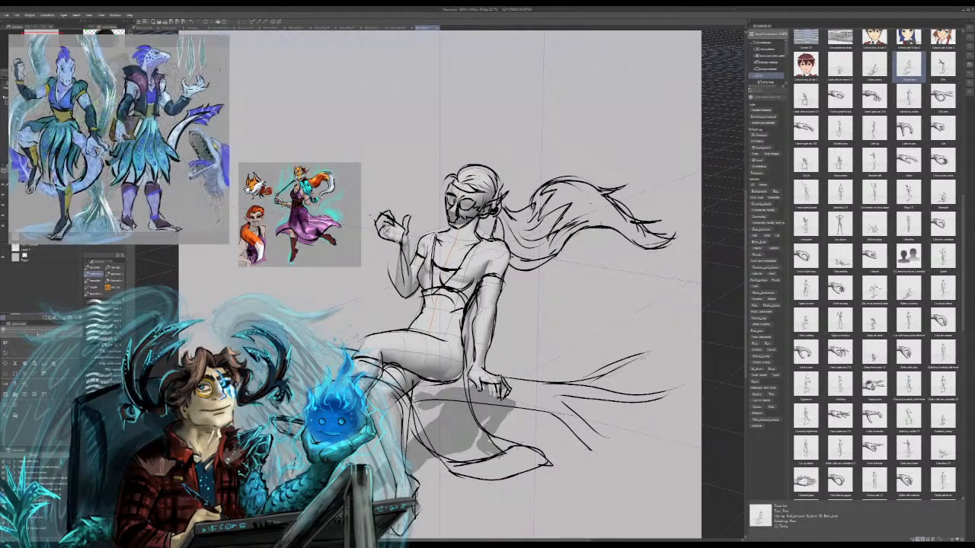
Add sleeve lines around the raised arm's forearm, elbow and shoulder
mouse_move(388, 260)
mouse_down()
mouse_move(384, 285)
mouse_move(405, 304)
mouse_up()
drag(407, 255, 414, 267)
drag(433, 232, 415, 243)
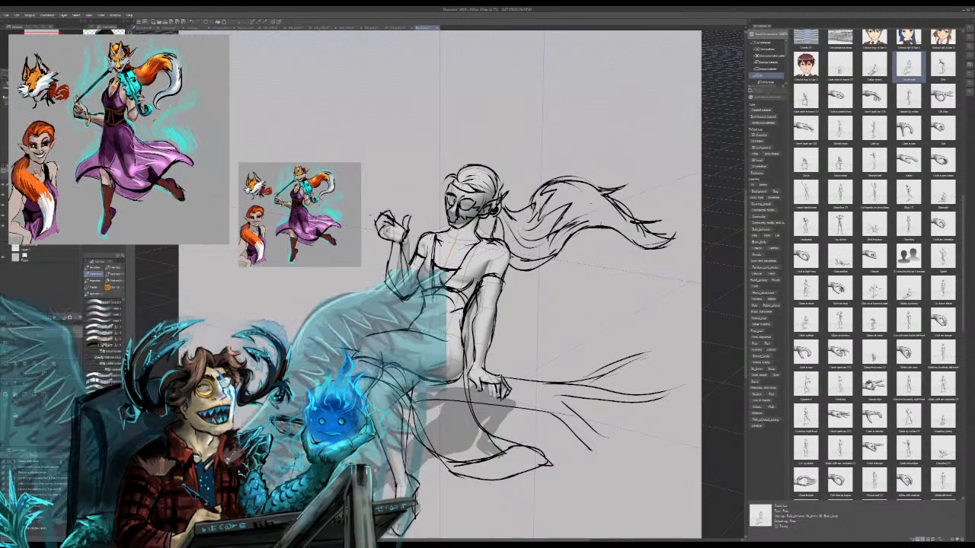
Detail the bodice with a laced V-shaped front and fabric folds, and add fold lines at the waist and hip
mouse_move(469, 250)
mouse_down()
mouse_move(441, 303)
mouse_move(451, 312)
mouse_up()
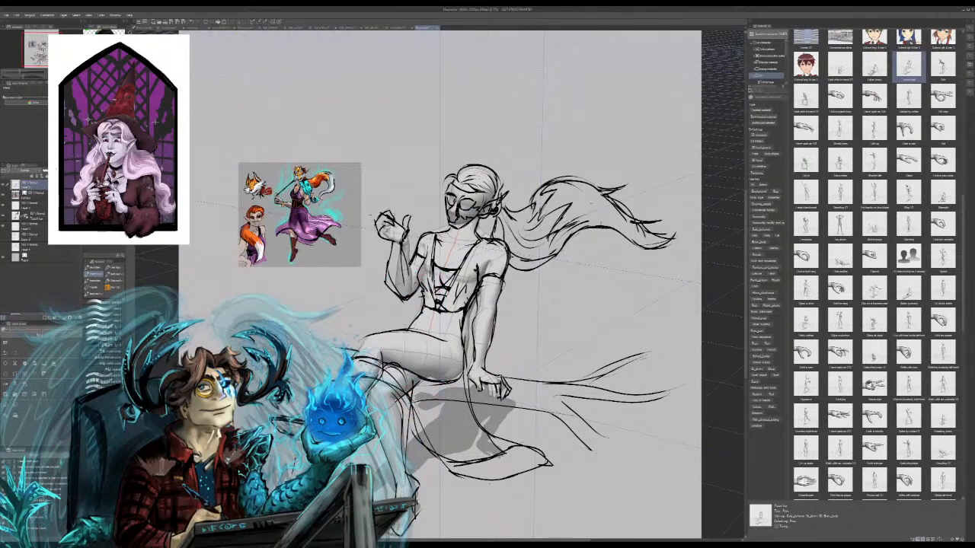
drag(502, 273, 482, 279)
drag(484, 240, 474, 278)
drag(433, 249, 428, 254)
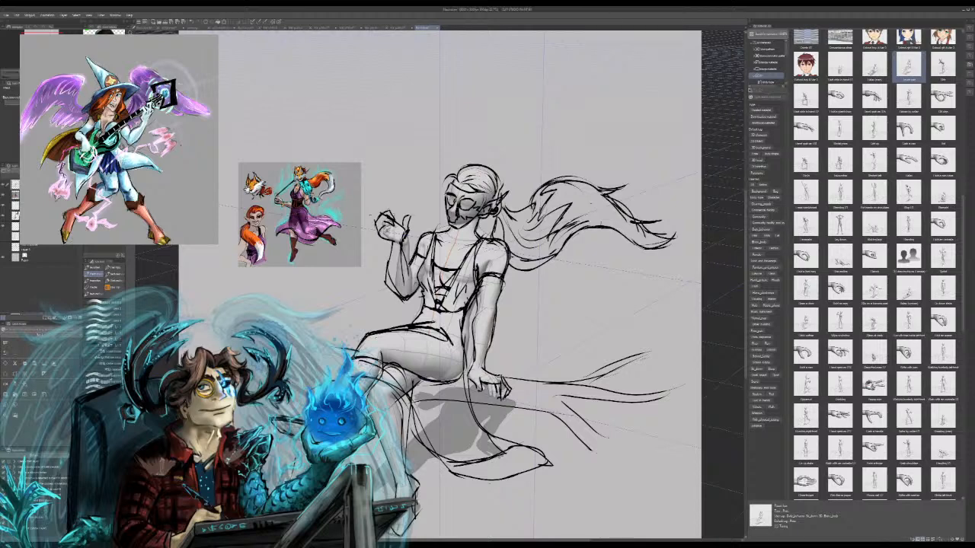
drag(432, 309, 419, 319)
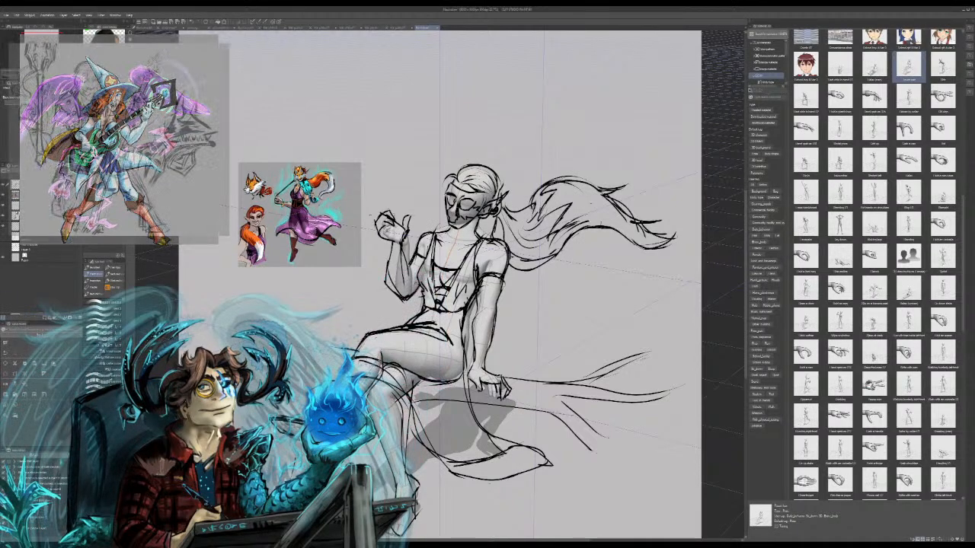
drag(457, 320, 462, 335)
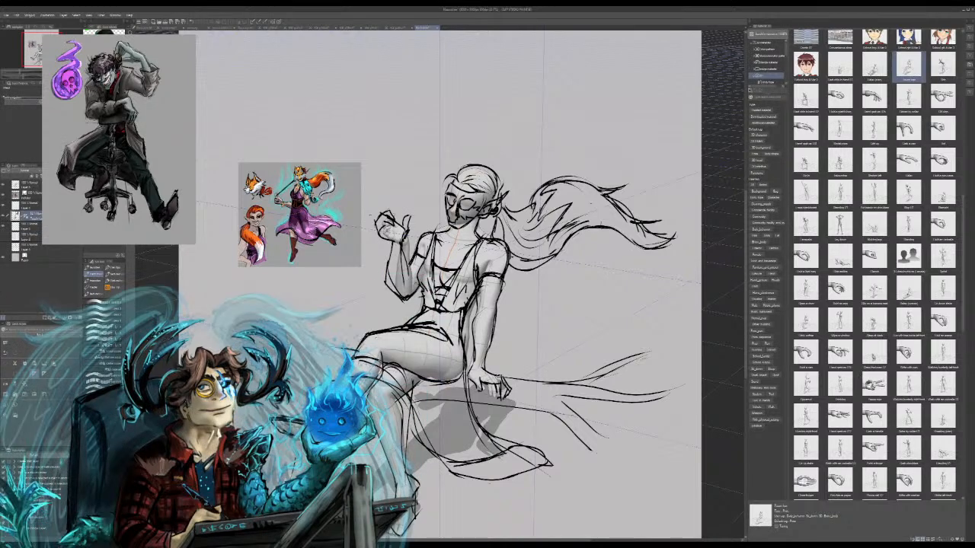
Delete the 3D mannequin from under the sketch and add loose hair tufts on top of the head
key(Delete)
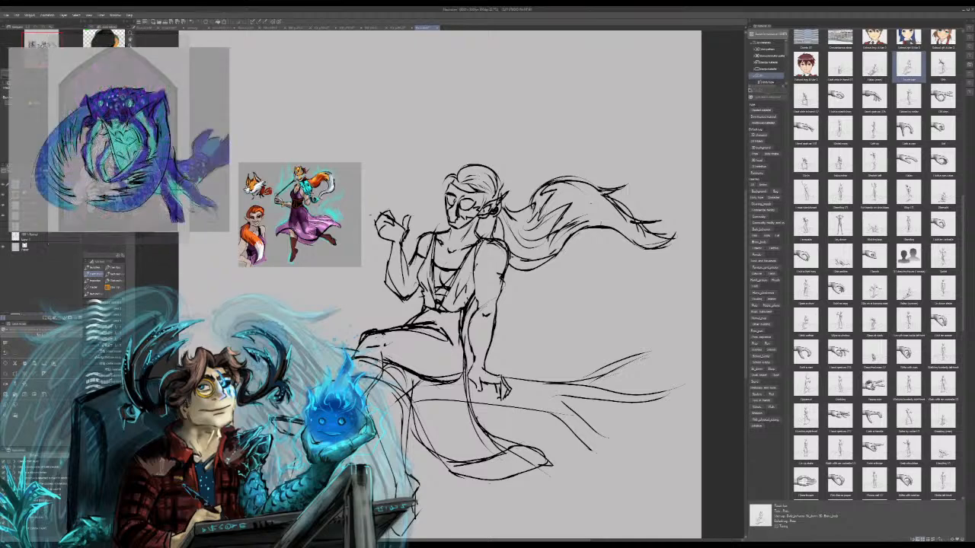
key(ctrl+z)
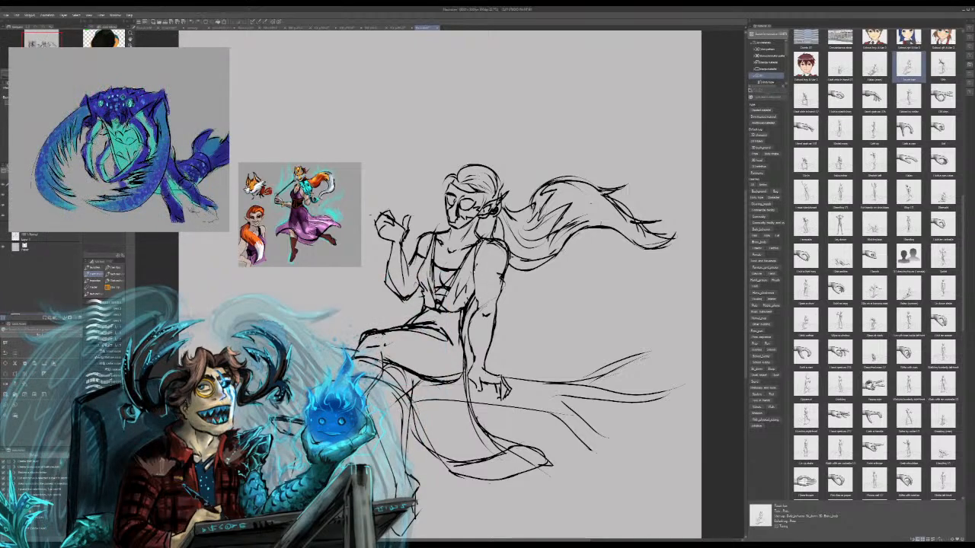
drag(474, 272, 481, 303)
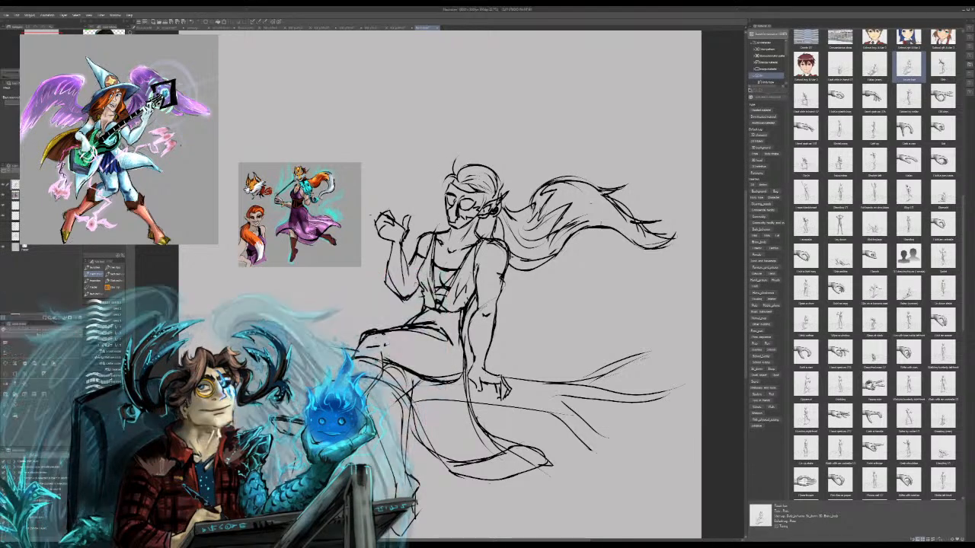
mouse_move(466, 160)
mouse_down()
mouse_move(455, 174)
mouse_move(486, 155)
mouse_move(503, 185)
mouse_up()
key(ctrl+z)
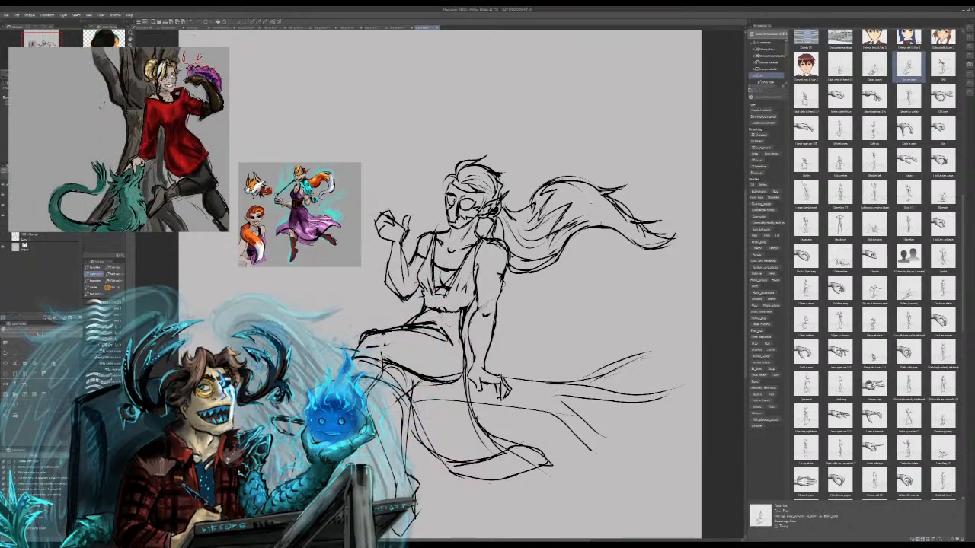
Clean up the leg and branch lines overlapping the skirt, add skirt folds, and undo the oval above the figure
drag(447, 288, 432, 311)
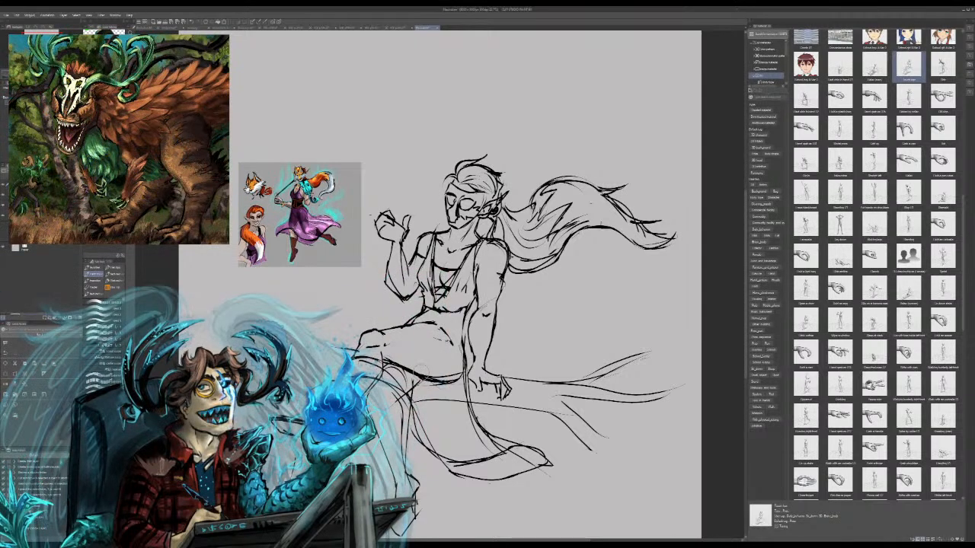
drag(463, 360, 468, 396)
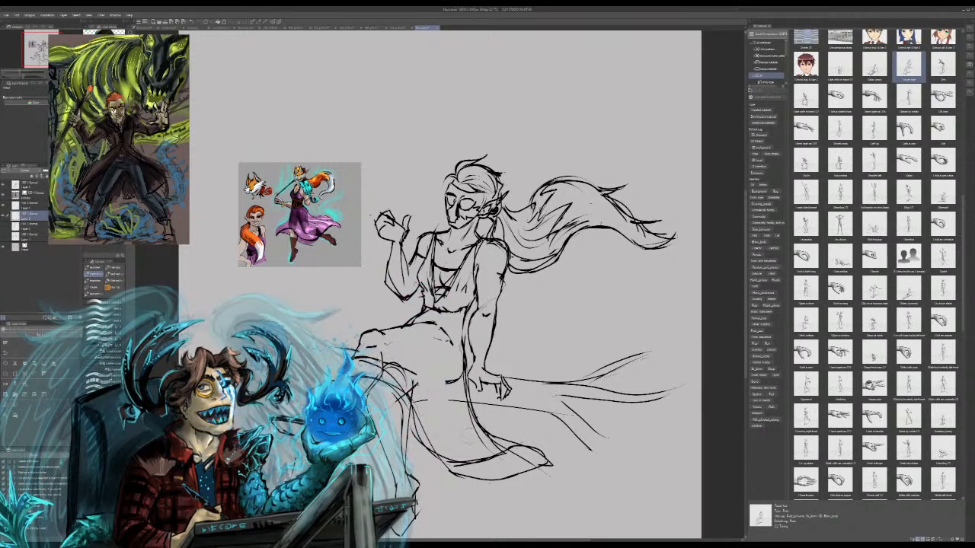
click(31, 206)
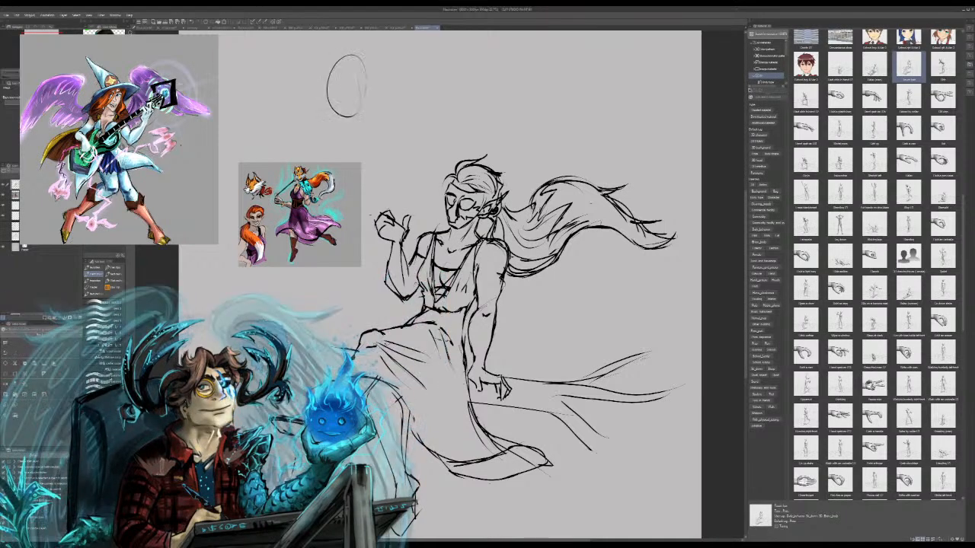
key(ctrl+z)
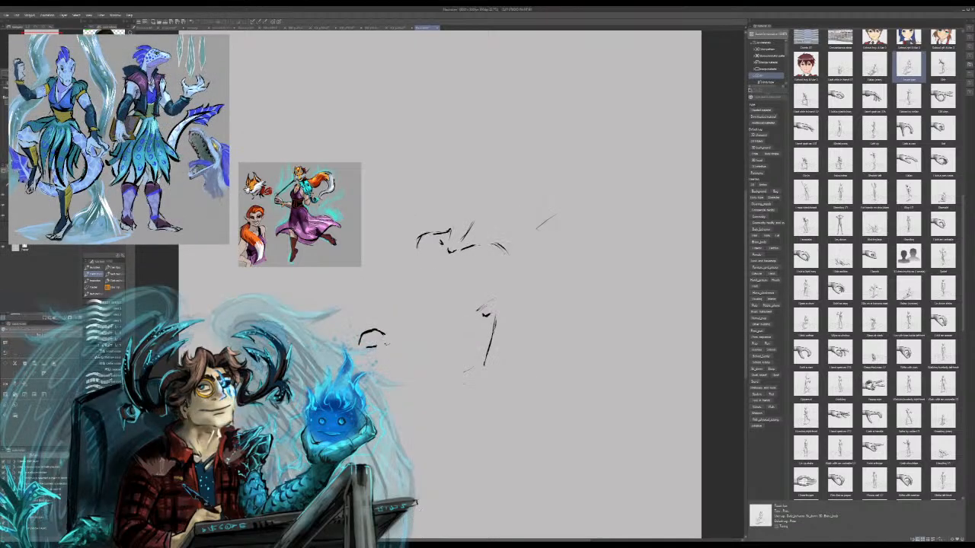
Clear the leftover sketch strokes from the layer so that the canvas is empty
key(Delete)
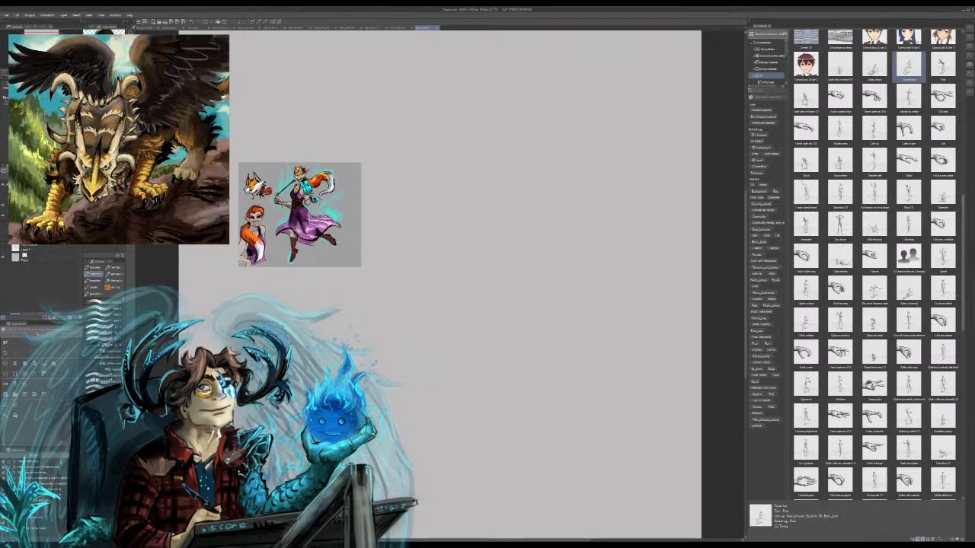
Try a seated 3D mannequin pose with one knee raised and a hand at the head, and undo its placement
scroll(874, 263, down, 10)
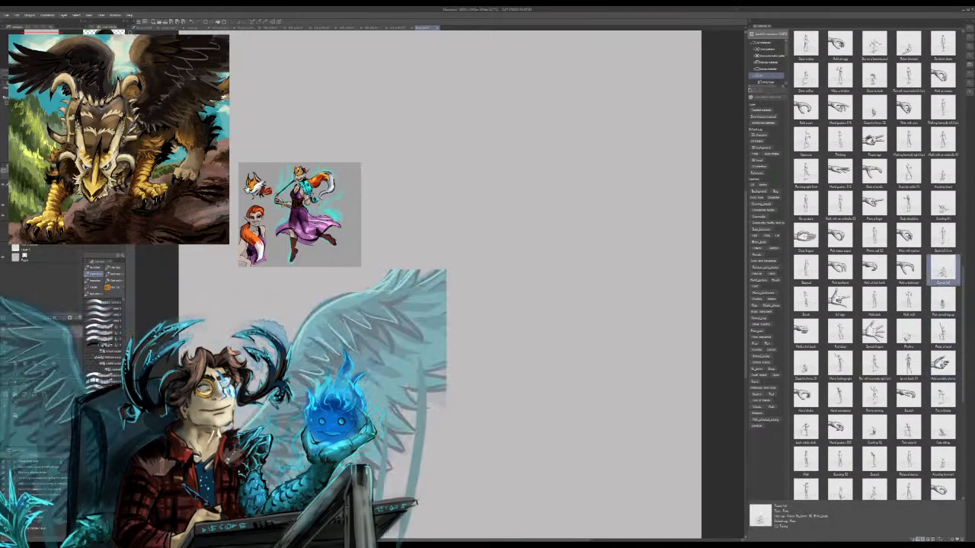
drag(943, 270, 457, 320)
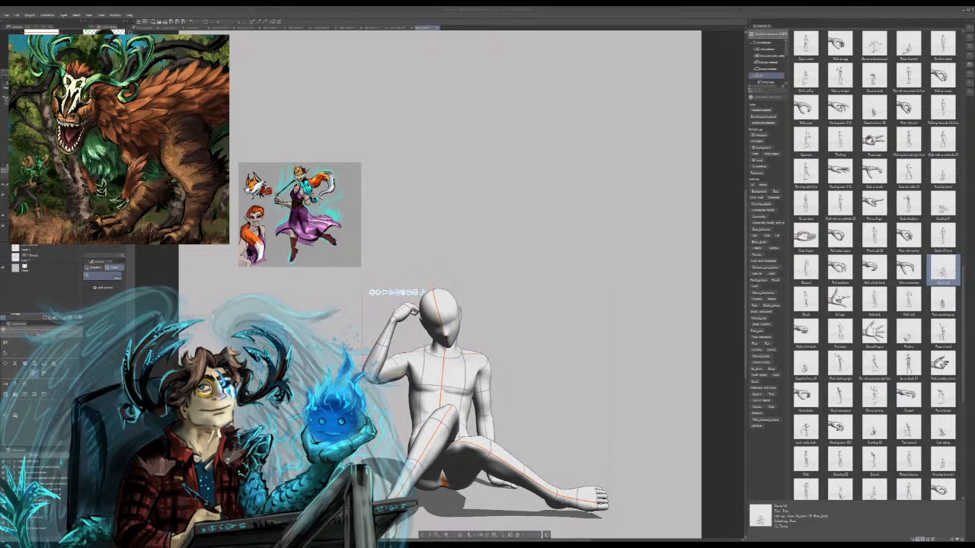
key(ctrl+z)
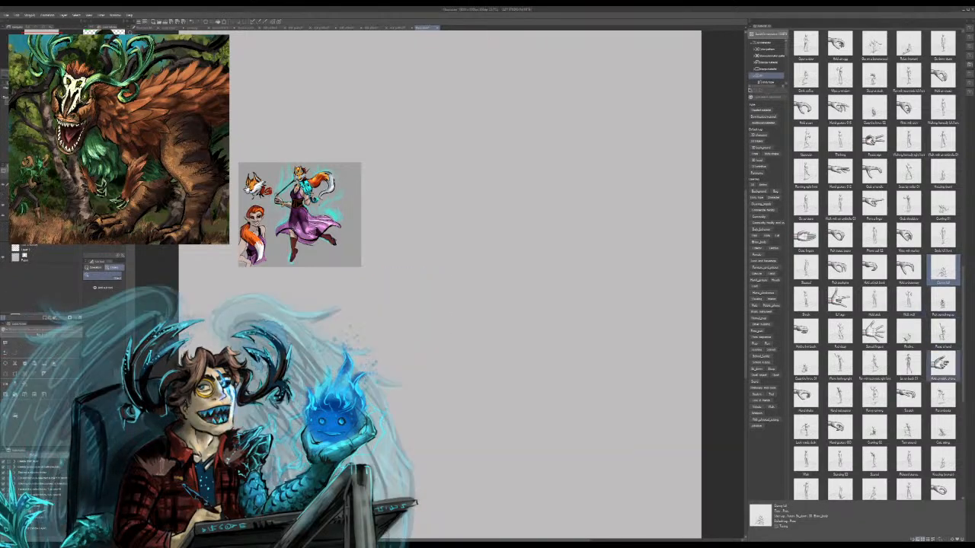
Try a sitting 3D mannequin pose leaning on one straight arm, turn it to a higher viewing angle, and remove it again
drag(963, 360, 962, 300)
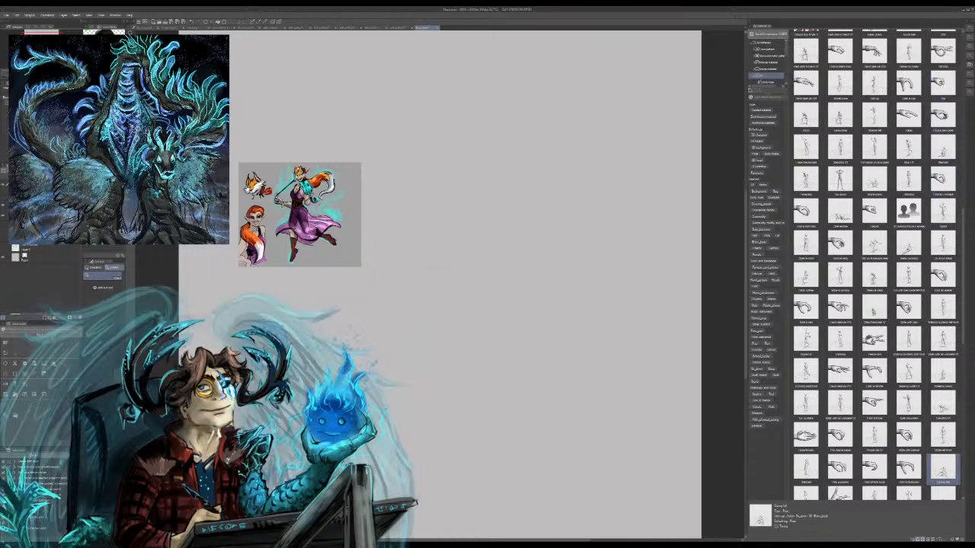
click(942, 149)
drag(943, 148, 411, 407)
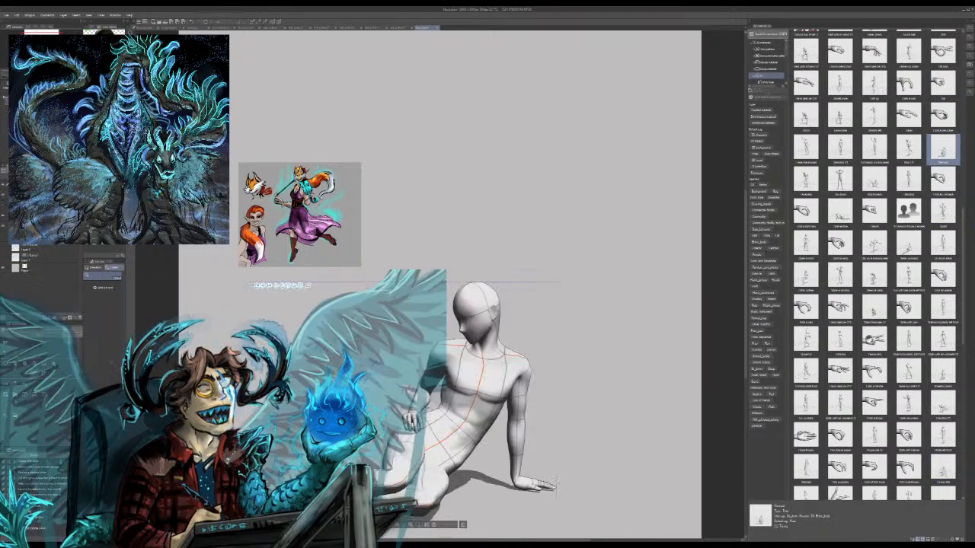
drag(259, 286, 308, 325)
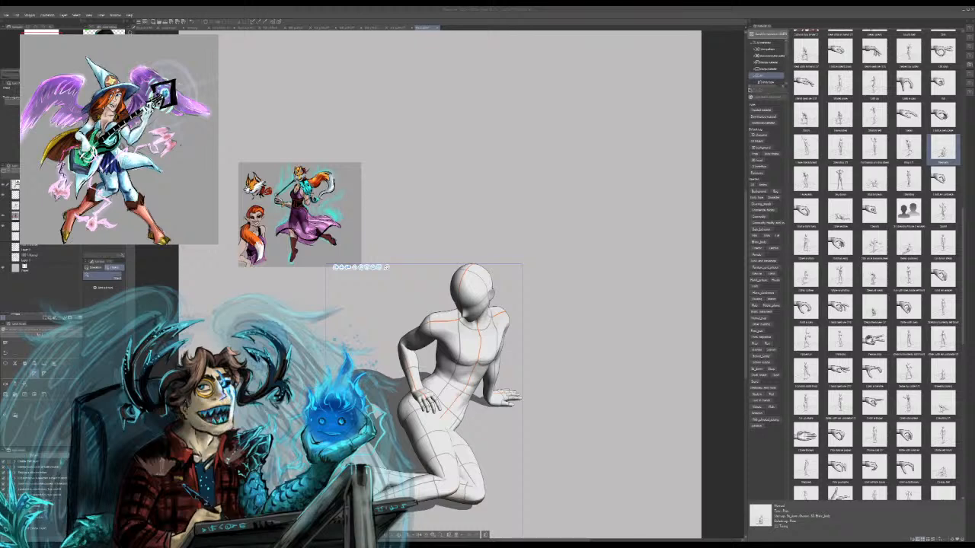
key(ctrl+z)
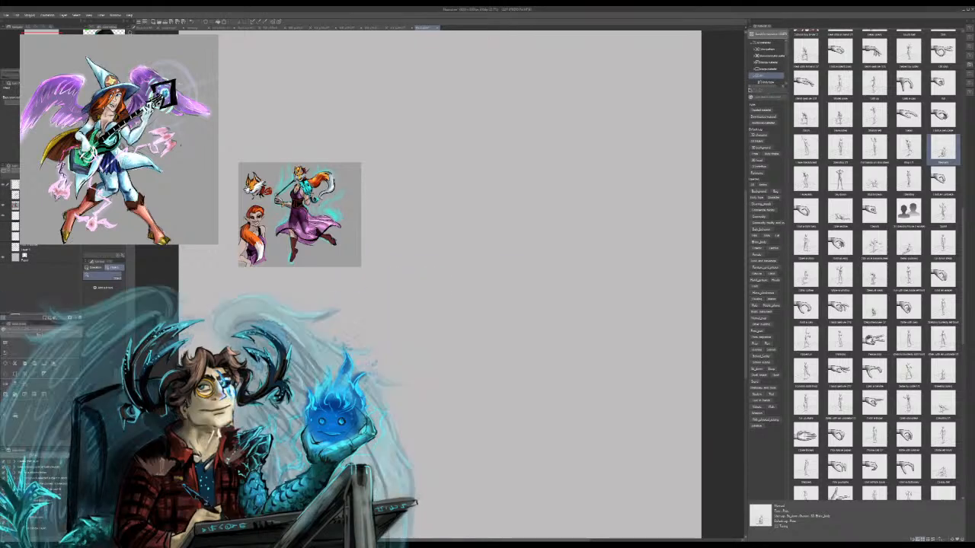
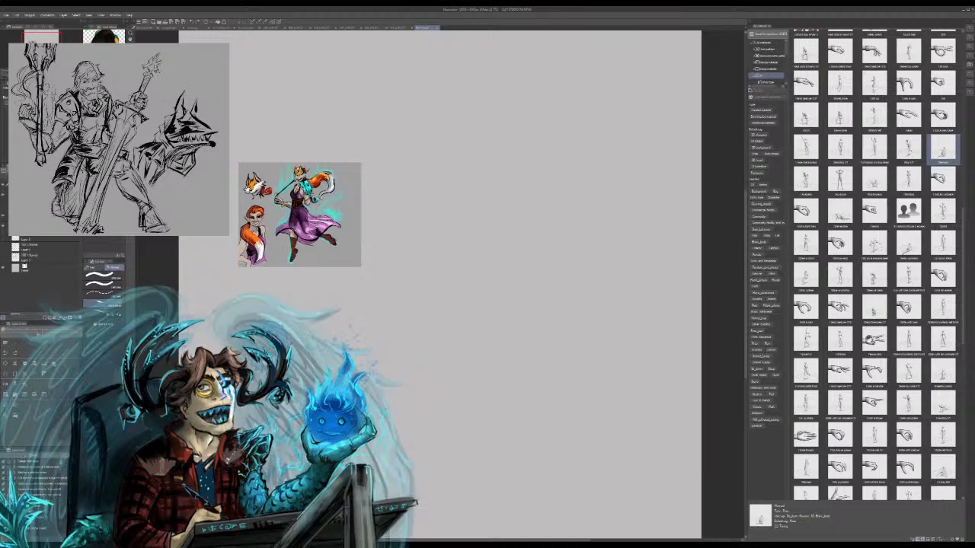
Sketch the curved spine, torso and head oval of a figure bending forward, using the sketching brush on the empty canvas
key(b)
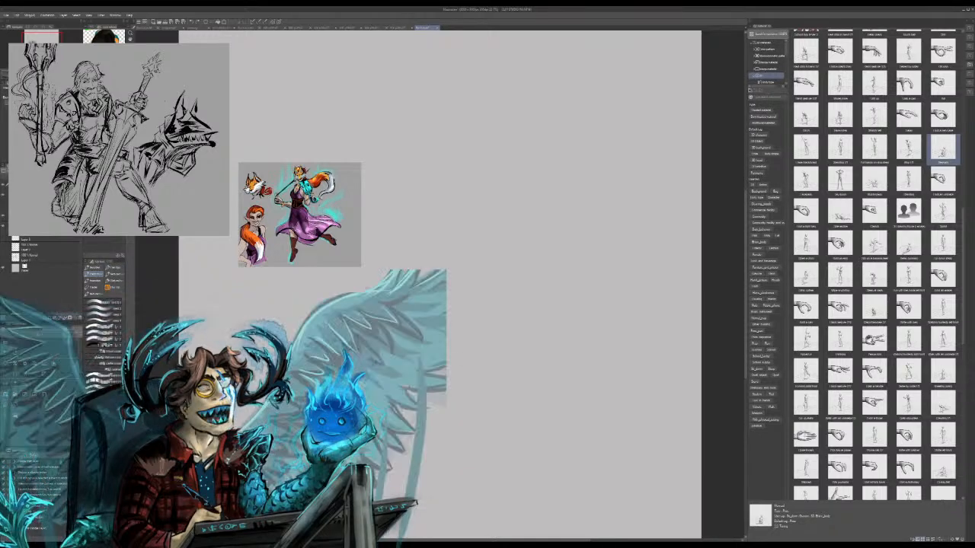
mouse_move(381, 227)
mouse_down()
mouse_move(468, 282)
mouse_move(555, 235)
mouse_move(560, 221)
mouse_up()
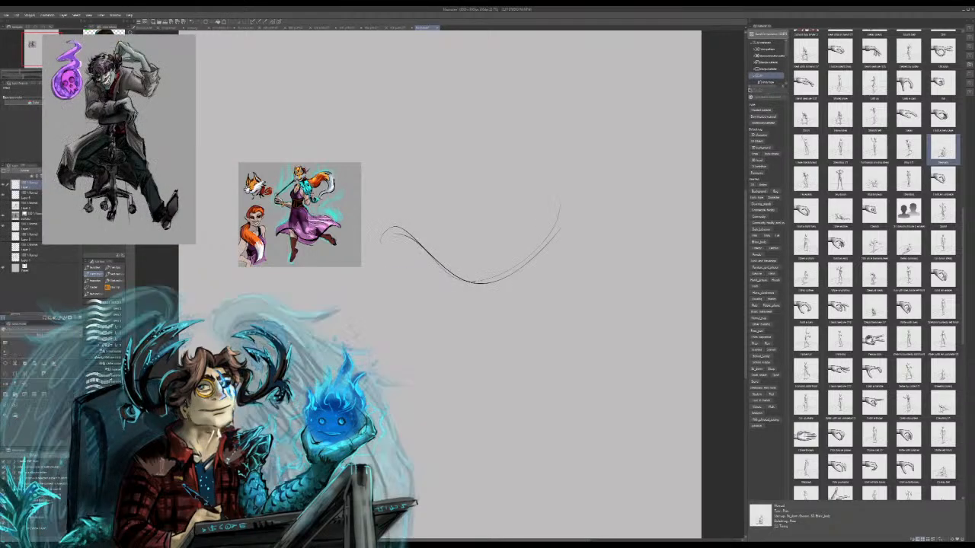
mouse_move(395, 236)
mouse_down()
mouse_move(396, 295)
mouse_move(478, 536)
mouse_move(461, 503)
mouse_move(414, 242)
mouse_move(576, 215)
mouse_move(582, 253)
mouse_move(573, 271)
mouse_up()
drag(586, 216, 586, 245)
Sketch the straight standing leg beneath the hips, ending in a foot balanced on its toes
mouse_move(453, 288)
mouse_down()
mouse_move(510, 300)
mouse_move(543, 225)
mouse_move(464, 267)
mouse_move(449, 213)
mouse_move(394, 193)
mouse_move(387, 260)
mouse_move(450, 288)
mouse_move(431, 292)
mouse_move(421, 377)
mouse_move(432, 462)
mouse_move(463, 510)
mouse_move(449, 525)
mouse_up()
mouse_move(428, 489)
mouse_down()
mouse_move(445, 525)
mouse_move(416, 496)
mouse_move(421, 470)
mouse_move(390, 381)
mouse_move(379, 268)
mouse_up()
drag(390, 317, 377, 245)
drag(445, 483, 466, 521)
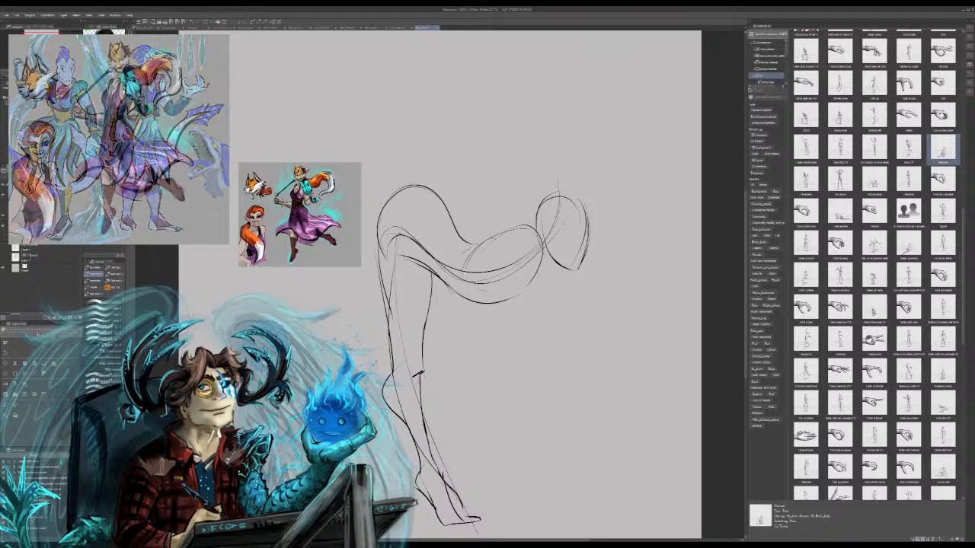
mouse_move(457, 486)
mouse_down()
mouse_move(477, 533)
mouse_move(453, 513)
mouse_up()
drag(446, 480, 455, 524)
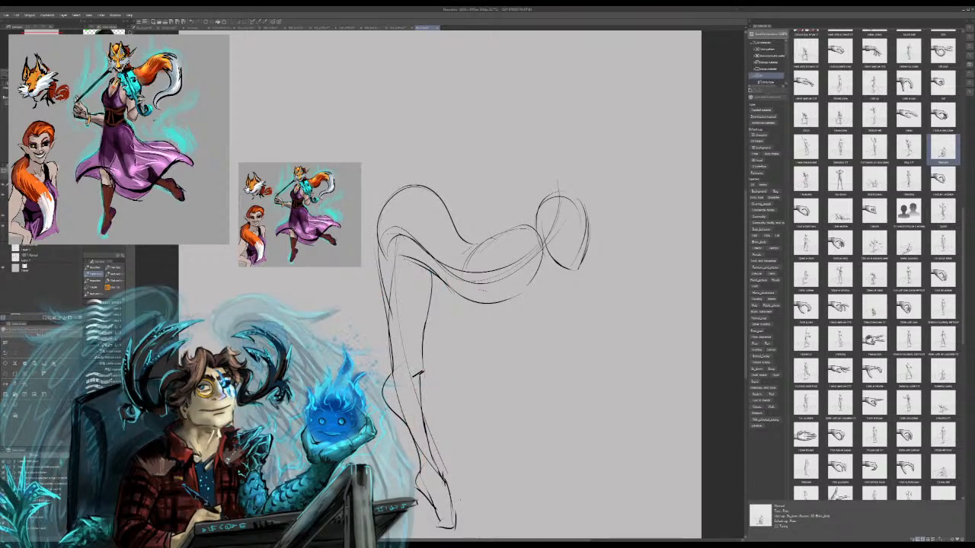
Sketch the other leg raised high behind the hips and lay in the near arm's backward-sweeping guide curve
mouse_move(378, 217)
mouse_down()
mouse_move(287, 79)
mouse_move(365, 120)
mouse_move(410, 169)
mouse_move(345, 99)
mouse_up()
mouse_move(358, 134)
mouse_down()
mouse_move(327, 85)
mouse_move(290, 64)
mouse_up()
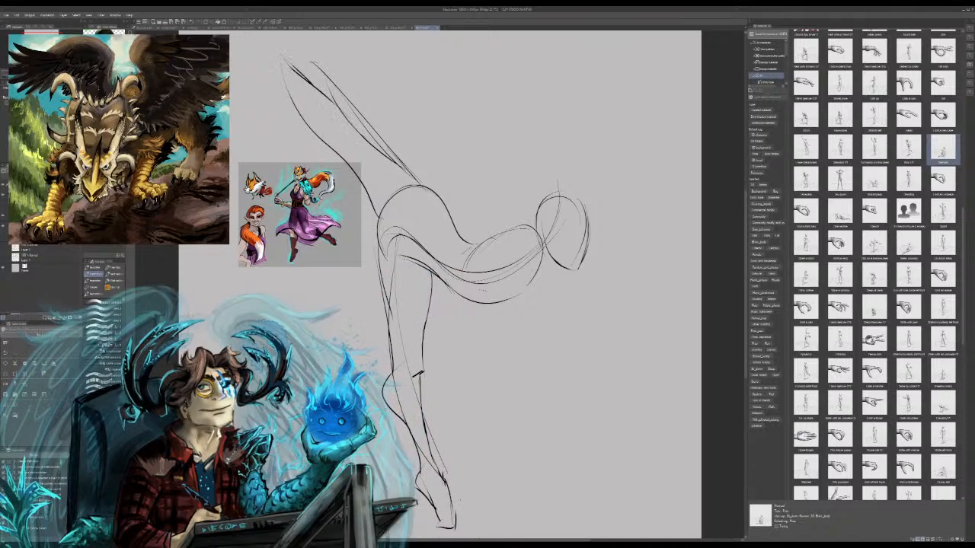
mouse_move(490, 267)
mouse_down()
mouse_move(523, 270)
mouse_move(329, 336)
mouse_up()
key(ctrl+z)
drag(503, 273, 305, 293)
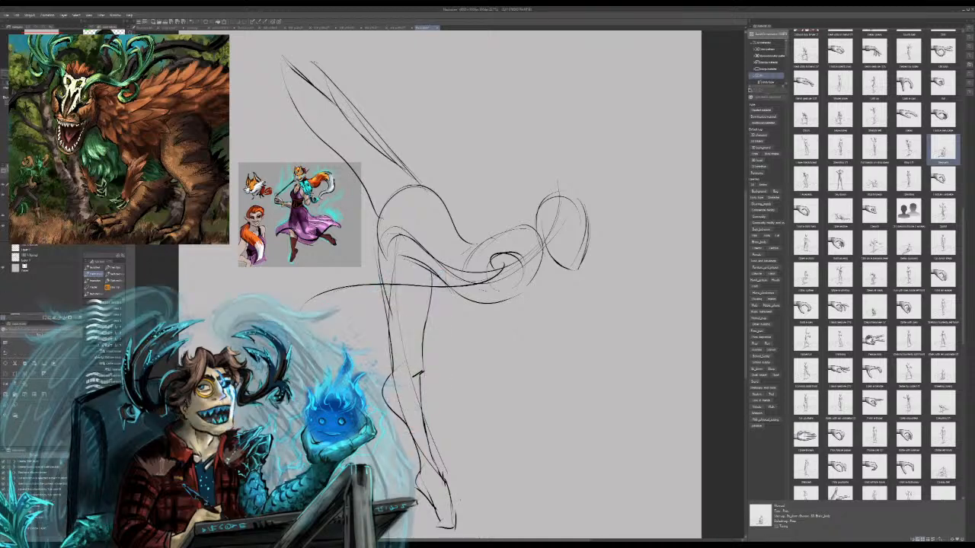
Sketch the far arm stretched up and back behind the head, redoing its first outline strokes
mouse_move(469, 121)
mouse_down()
mouse_move(509, 170)
mouse_move(526, 217)
mouse_up()
mouse_move(519, 152)
mouse_down()
mouse_move(565, 204)
mouse_move(548, 189)
mouse_up()
key(ctrl+z)
key(ctrl+z)
mouse_move(513, 146)
mouse_down()
mouse_move(539, 204)
mouse_move(504, 187)
mouse_move(460, 124)
mouse_move(518, 171)
mouse_up()
mouse_move(485, 135)
mouse_down()
mouse_move(518, 168)
mouse_move(533, 212)
mouse_up()
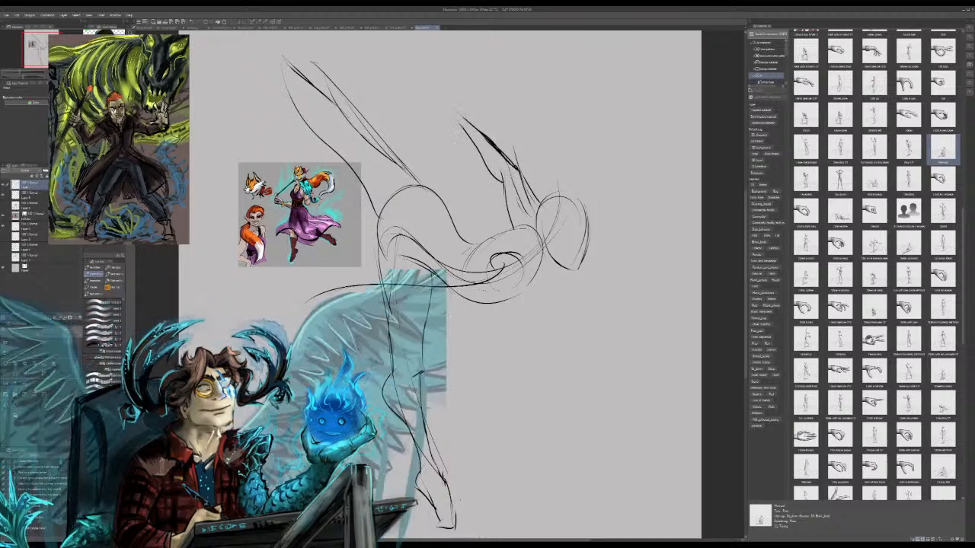
Outline the near upper arm from the shoulder back across the torso, undoing and redrawing strokes that miss the shape
mouse_move(499, 279)
mouse_down()
mouse_move(426, 285)
mouse_move(486, 276)
mouse_up()
drag(410, 257, 483, 269)
key(ctrl+z)
drag(414, 266, 495, 249)
key(ctrl+z)
key(ctrl+z)
mouse_move(512, 246)
mouse_down()
mouse_move(413, 279)
mouse_move(437, 296)
mouse_move(490, 282)
mouse_up()
key(ctrl+z)
mouse_move(421, 291)
mouse_down()
mouse_move(463, 296)
mouse_move(502, 276)
mouse_up()
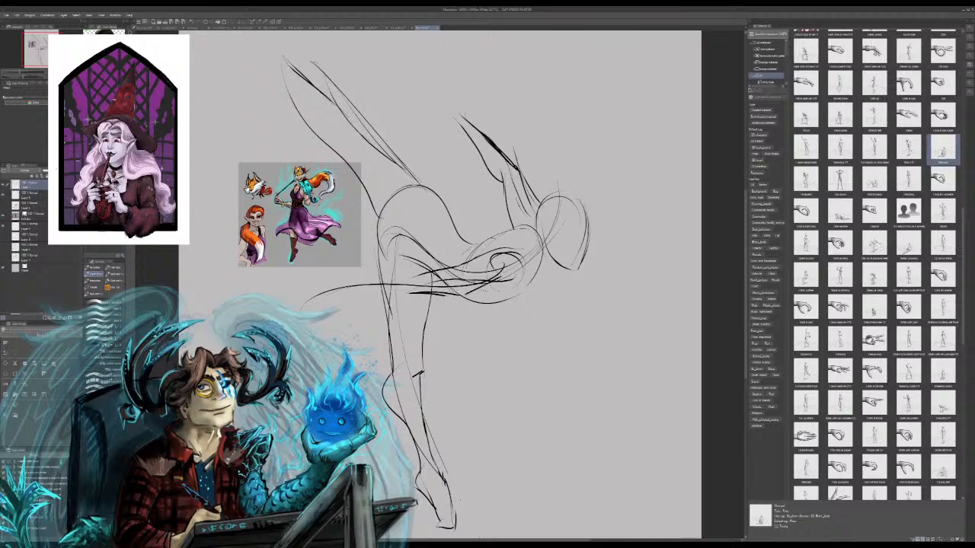
drag(432, 294, 484, 290)
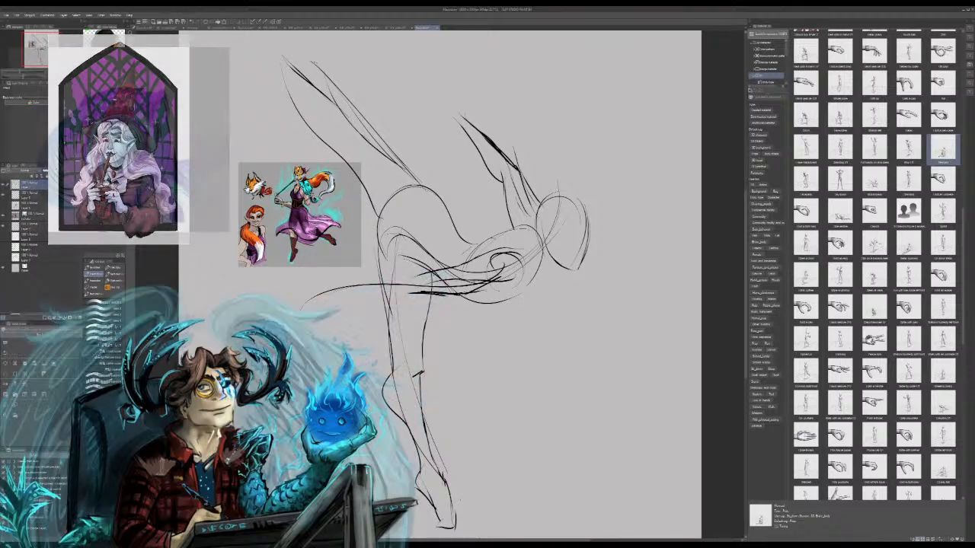
Draw the near forearm, wrist and open hand with spread fingers, and rough in the far hand
mouse_move(401, 295)
mouse_down()
mouse_move(307, 245)
mouse_move(326, 269)
mouse_up()
mouse_move(401, 279)
mouse_down()
mouse_move(327, 250)
mouse_move(380, 265)
mouse_move(331, 250)
mouse_move(326, 232)
mouse_up()
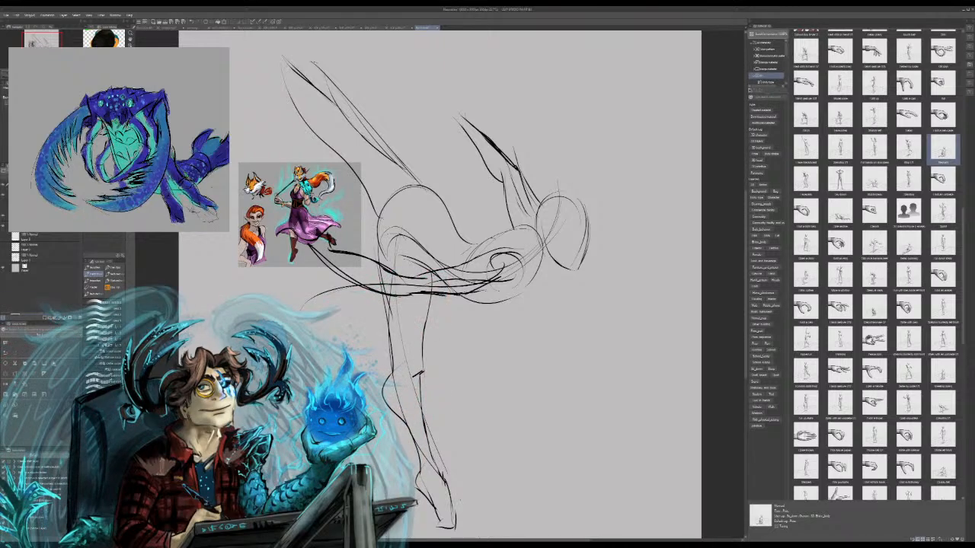
drag(469, 267, 409, 275)
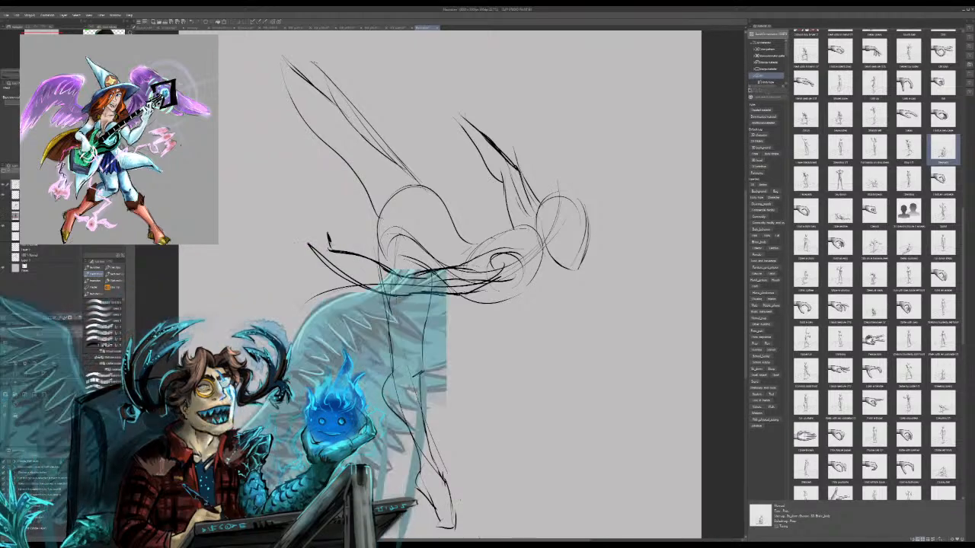
mouse_move(301, 217)
mouse_down()
mouse_move(328, 228)
mouse_move(307, 240)
mouse_move(282, 174)
mouse_up()
key(ctrl+z)
key(ctrl+z)
mouse_move(275, 219)
mouse_down()
mouse_move(287, 223)
mouse_move(269, 189)
mouse_move(284, 219)
mouse_move(290, 199)
mouse_move(303, 220)
mouse_move(299, 210)
mouse_move(328, 230)
mouse_move(302, 239)
mouse_up()
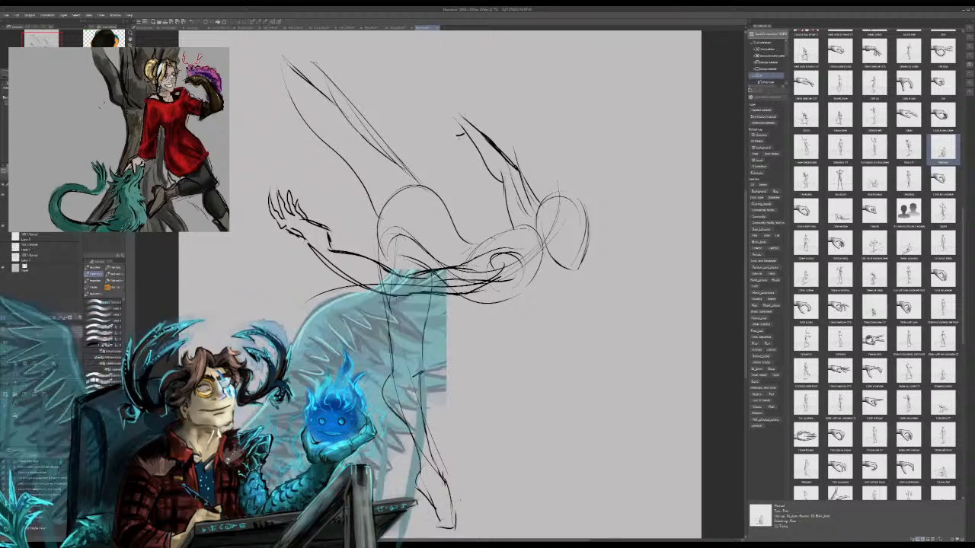
mouse_move(441, 135)
mouse_down()
mouse_move(479, 122)
mouse_move(484, 134)
mouse_up()
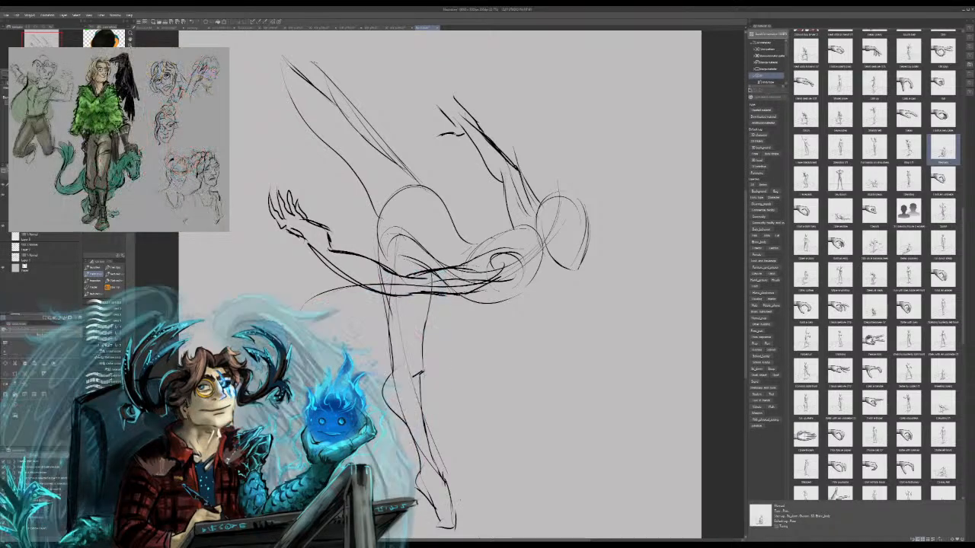
Erase the torso and construction lines overlapping the near arm, and add another finger stroke to the near hand
mouse_move(423, 282)
mouse_down()
mouse_move(474, 278)
mouse_move(466, 271)
mouse_up()
drag(457, 270, 423, 277)
drag(509, 267, 455, 267)
drag(428, 271, 409, 276)
drag(524, 288, 535, 280)
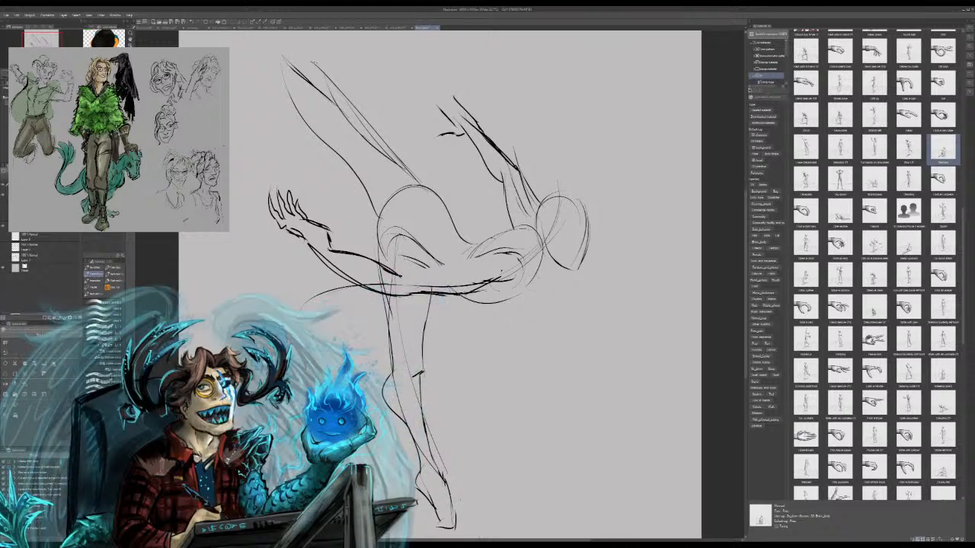
drag(309, 208, 321, 225)
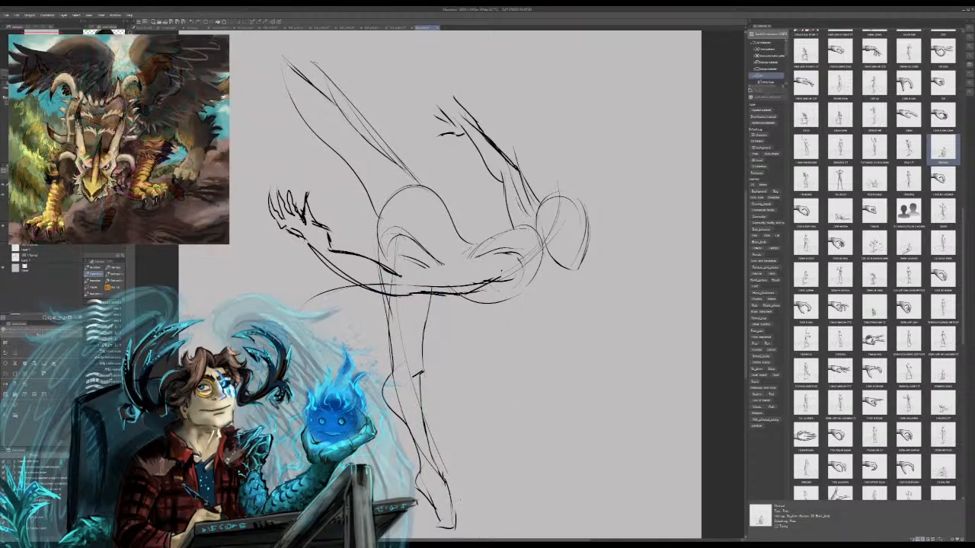
Sketch a long ponytail swirling up from the back of the head, with a hair tie and pointed ears
mouse_move(538, 208)
mouse_down()
mouse_move(472, 200)
mouse_move(520, 119)
mouse_move(601, 52)
mouse_up()
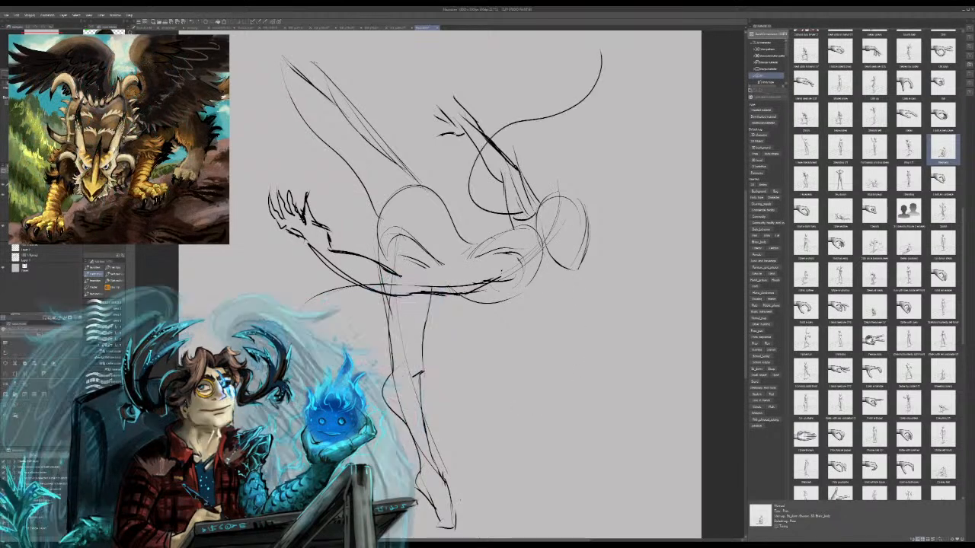
mouse_move(503, 67)
mouse_down()
mouse_move(631, 100)
mouse_move(572, 158)
mouse_move(503, 201)
mouse_move(526, 220)
mouse_move(559, 182)
mouse_move(572, 186)
mouse_move(590, 215)
mouse_move(566, 213)
mouse_move(565, 223)
mouse_move(589, 197)
mouse_move(562, 218)
mouse_move(544, 209)
mouse_move(542, 248)
mouse_up()
drag(509, 221, 535, 234)
key(ctrl+z)
mouse_move(502, 223)
mouse_down()
mouse_move(549, 250)
mouse_move(613, 211)
mouse_move(566, 269)
mouse_move(578, 271)
mouse_move(548, 261)
mouse_move(531, 269)
mouse_up()
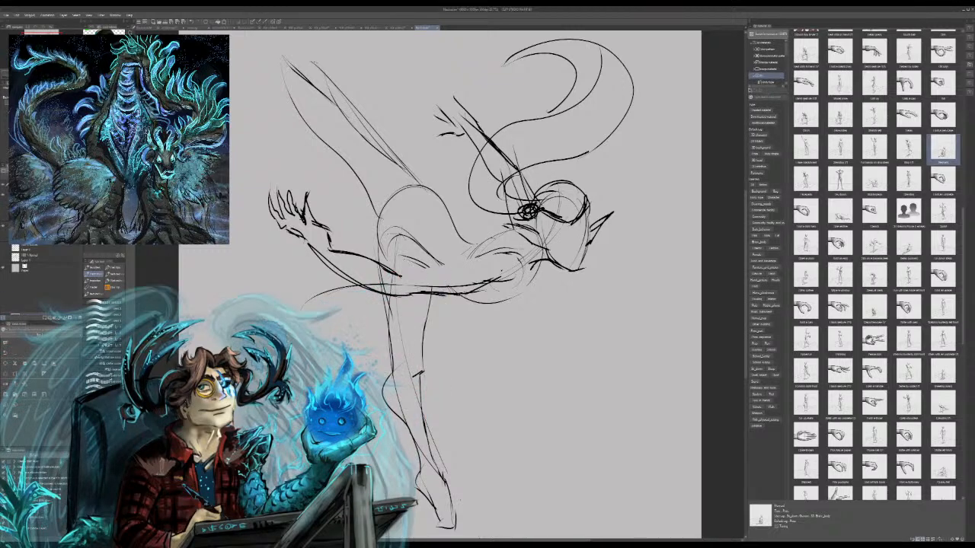
Draw the rounded chest contours beneath the shoulder with repeated darker strokes
mouse_move(550, 264)
mouse_down()
mouse_move(523, 310)
mouse_move(485, 304)
mouse_up()
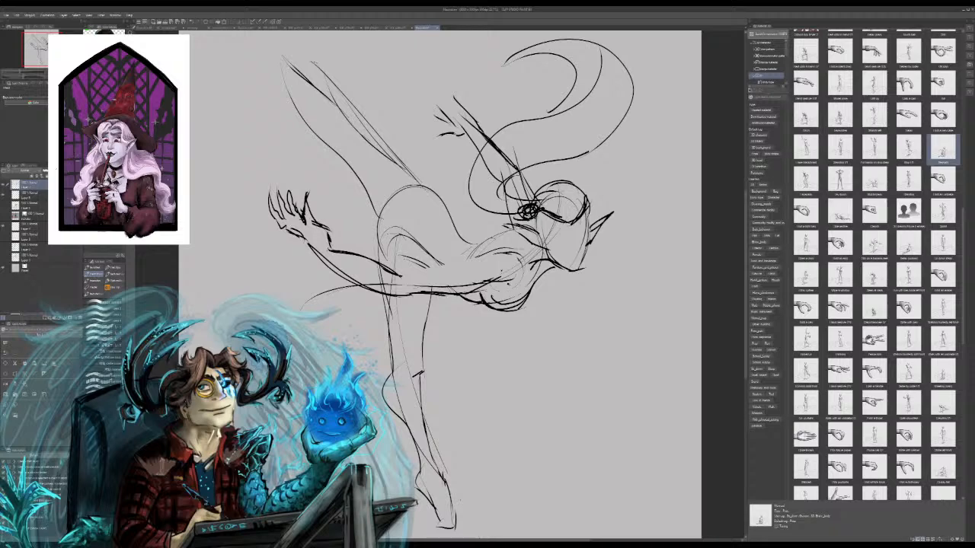
drag(527, 266, 518, 302)
drag(525, 283, 517, 310)
drag(546, 271, 529, 301)
drag(550, 273, 527, 302)
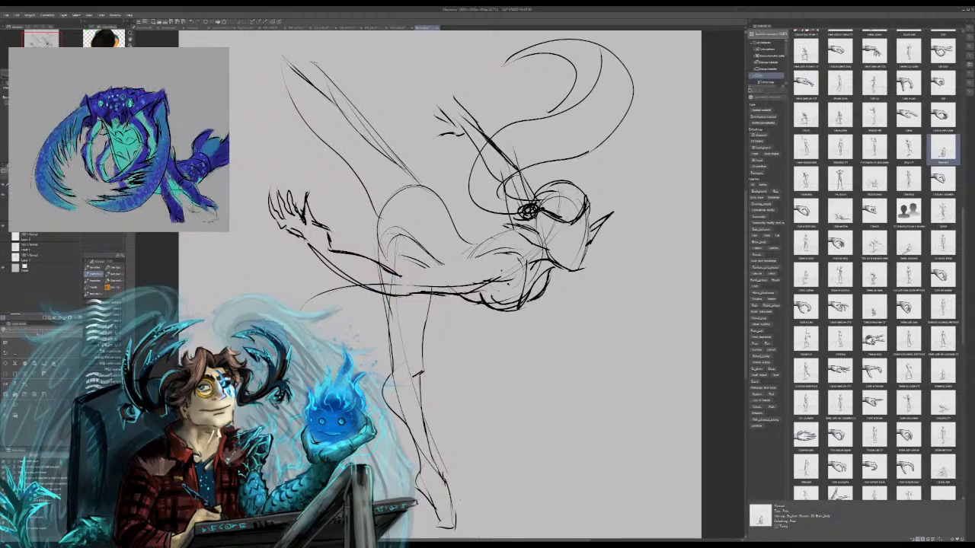
drag(553, 267, 535, 285)
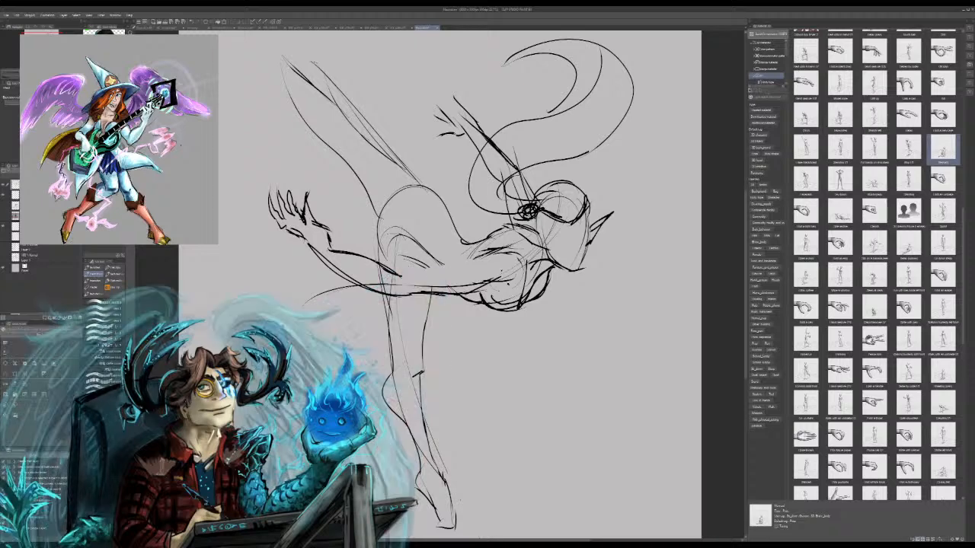
Darken the contours of the raised thigh, hip and back, and draw the masked, pointed-snout face
drag(380, 210, 371, 260)
mouse_move(381, 197)
mouse_down()
mouse_move(376, 220)
mouse_move(379, 203)
mouse_move(310, 129)
mouse_move(404, 168)
mouse_up()
drag(367, 139, 425, 191)
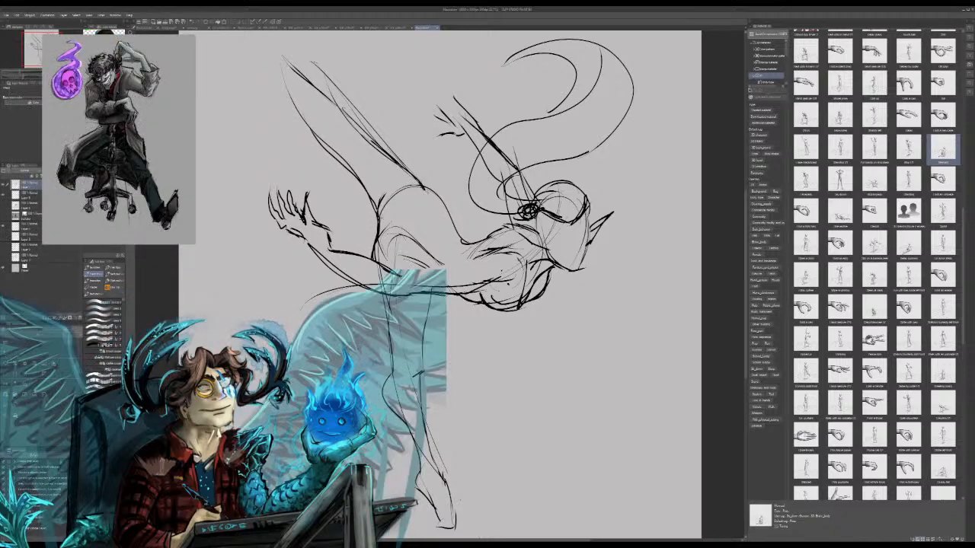
mouse_move(434, 198)
mouse_down()
mouse_move(456, 240)
mouse_move(471, 245)
mouse_up()
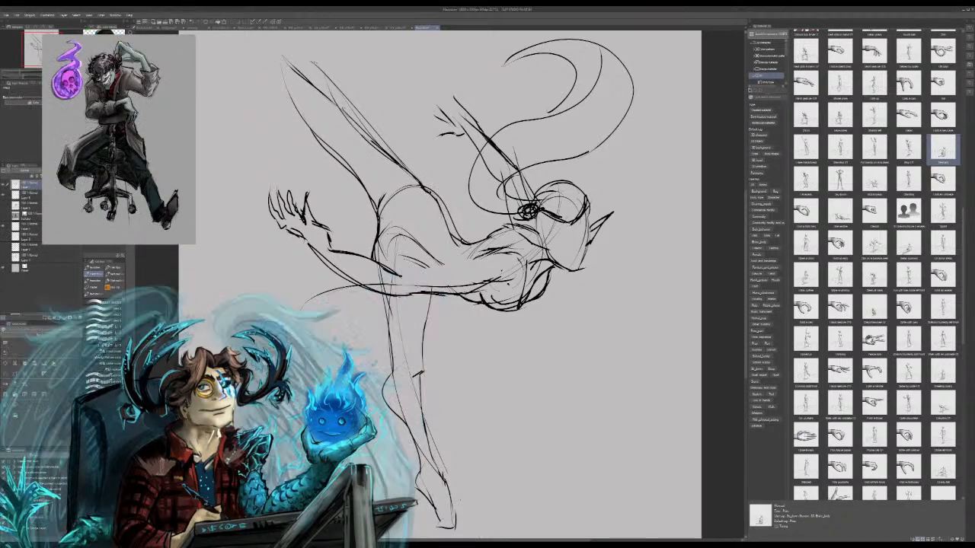
drag(426, 190, 440, 205)
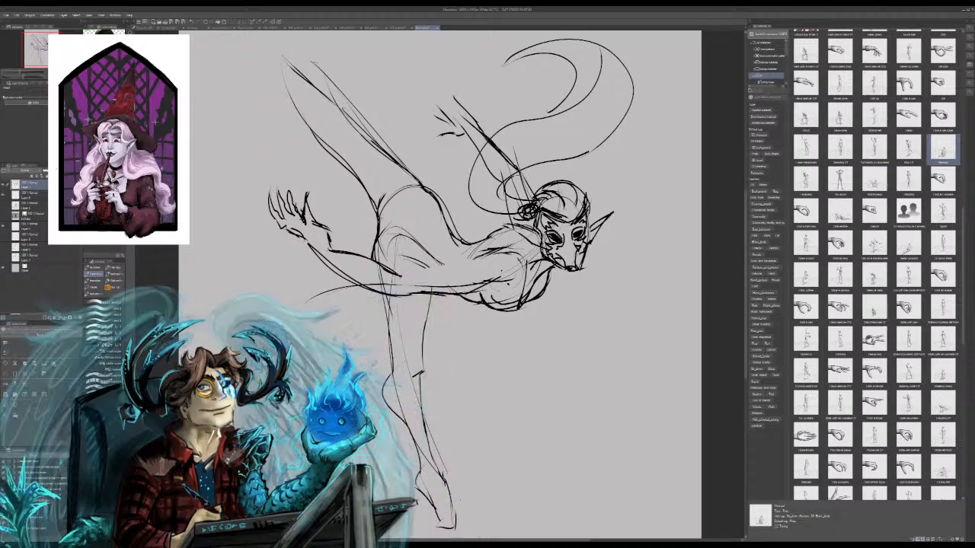
Thicken the ponytail's outline with flowing strands along its inner curl and base, in front of the far arm
drag(509, 223, 515, 118)
mouse_move(458, 172)
mouse_down()
mouse_move(466, 155)
mouse_move(570, 122)
mouse_move(584, 98)
mouse_move(516, 72)
mouse_move(578, 75)
mouse_up()
mouse_move(502, 83)
mouse_down()
mouse_move(584, 75)
mouse_move(516, 58)
mouse_move(575, 58)
mouse_up()
drag(481, 111, 584, 47)
drag(482, 96, 545, 55)
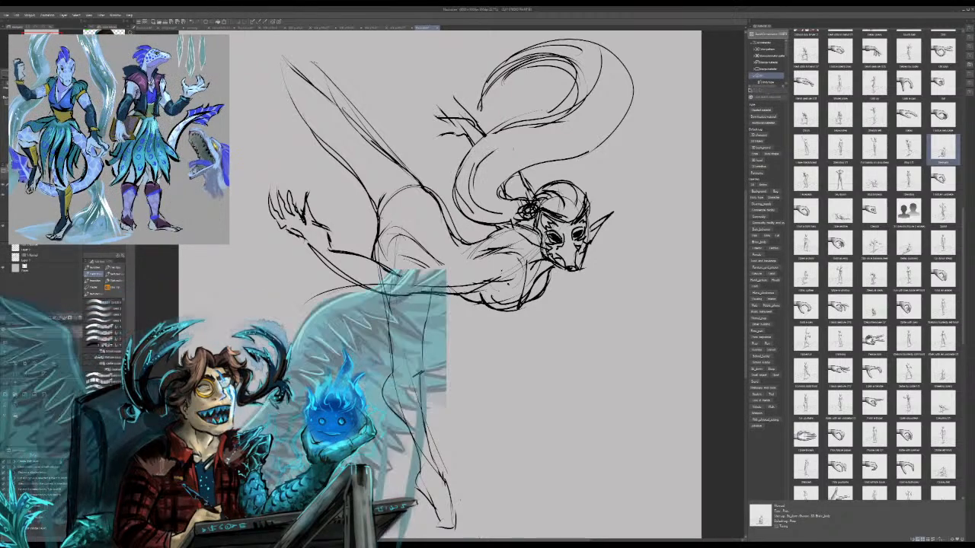
drag(518, 143, 471, 168)
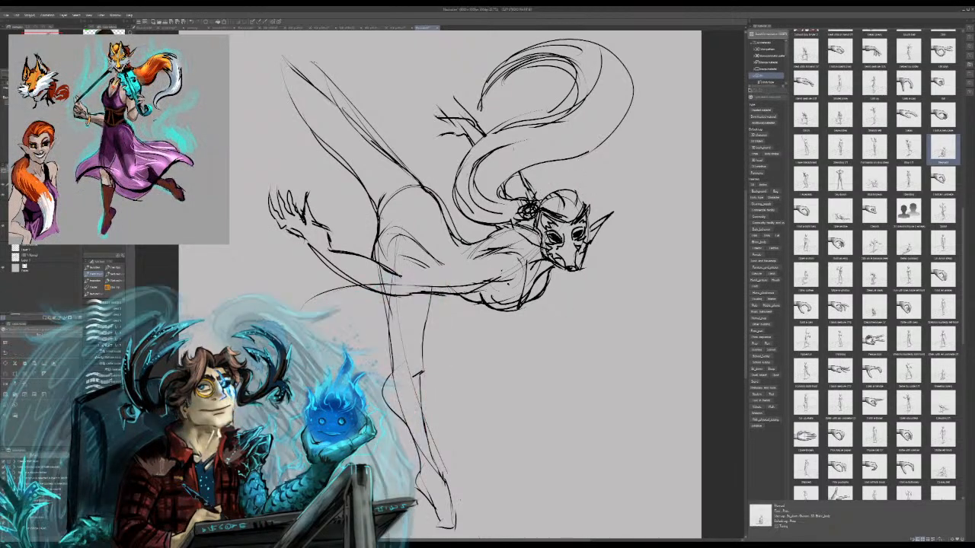
Add hair strokes on top of the head and redraw the near arm's upper contour across the torso
mouse_move(582, 193)
mouse_down()
mouse_move(587, 211)
mouse_move(567, 221)
mouse_up()
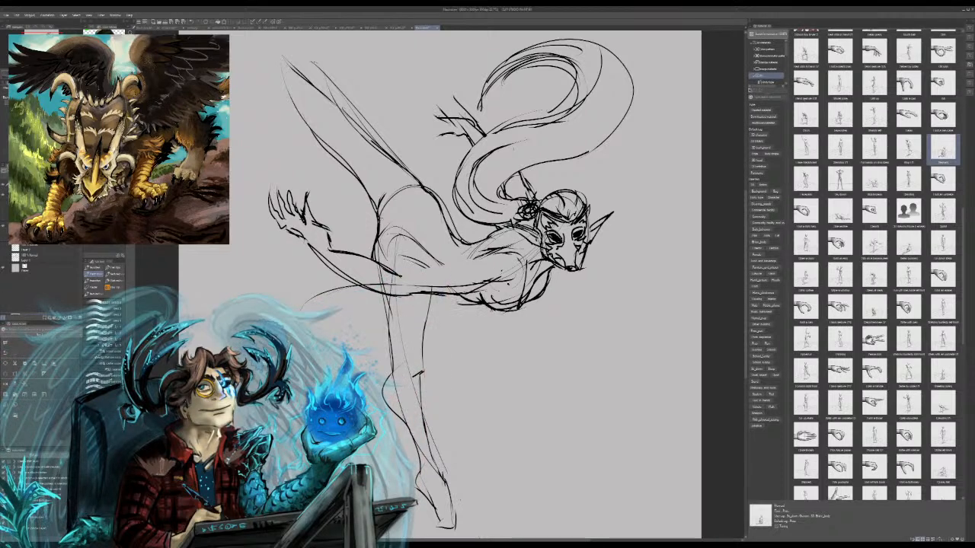
key(ctrl+z)
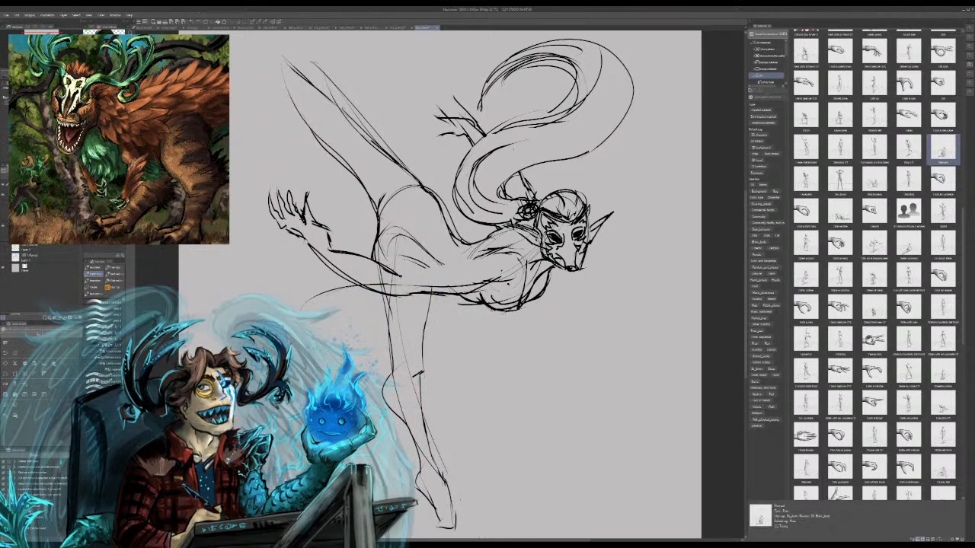
drag(403, 274, 463, 264)
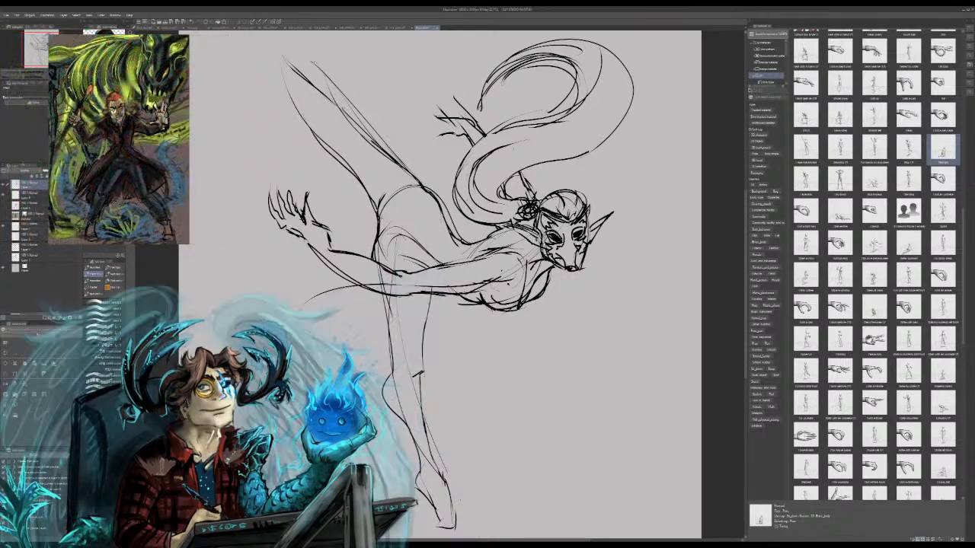
Remove the far hand's rough lines and redraw the hand with curved, spread fingers
key(ctrl+z)
key(ctrl+z)
key(ctrl+z)
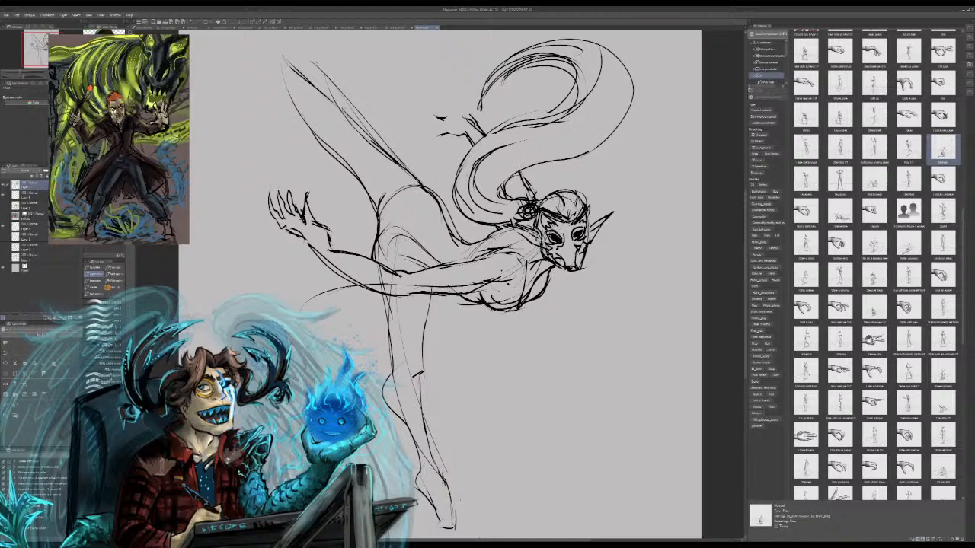
drag(448, 119, 469, 116)
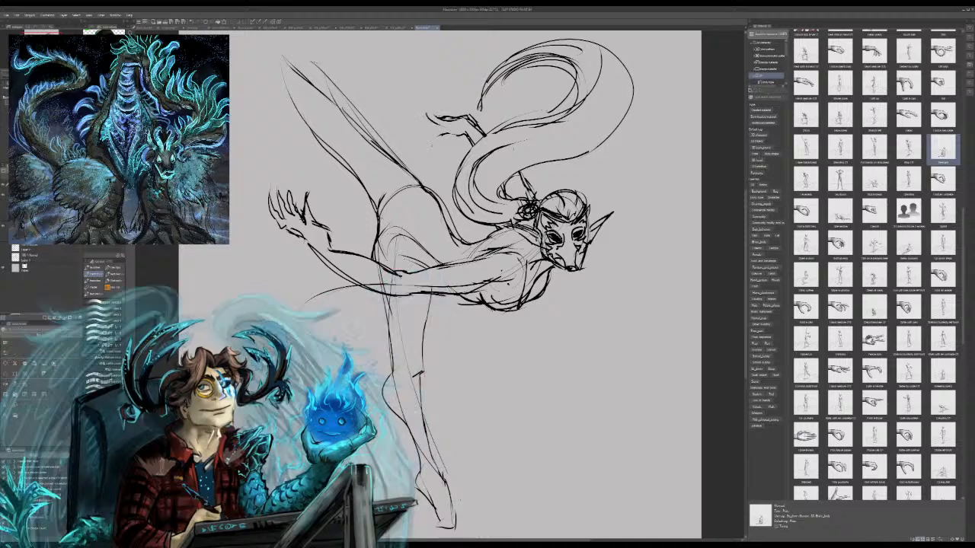
mouse_move(442, 102)
mouse_down()
mouse_move(461, 118)
mouse_move(441, 111)
mouse_move(430, 117)
mouse_move(439, 128)
mouse_up()
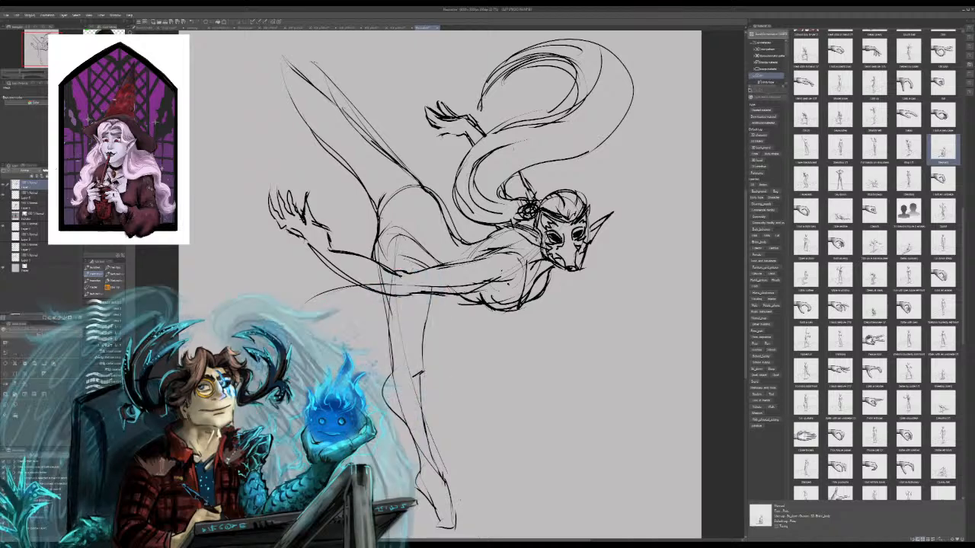
drag(441, 135, 438, 144)
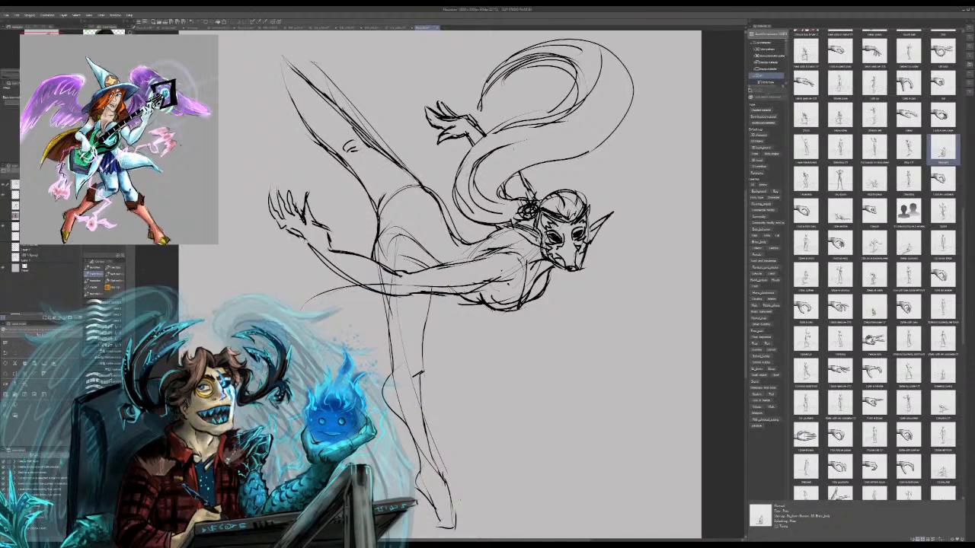
Remove the rough lines of the raised lower leg and redraw its calf contour tapering to the ankle
mouse_move(354, 110)
mouse_down()
mouse_move(311, 67)
mouse_move(361, 115)
mouse_move(323, 99)
mouse_move(289, 65)
mouse_up()
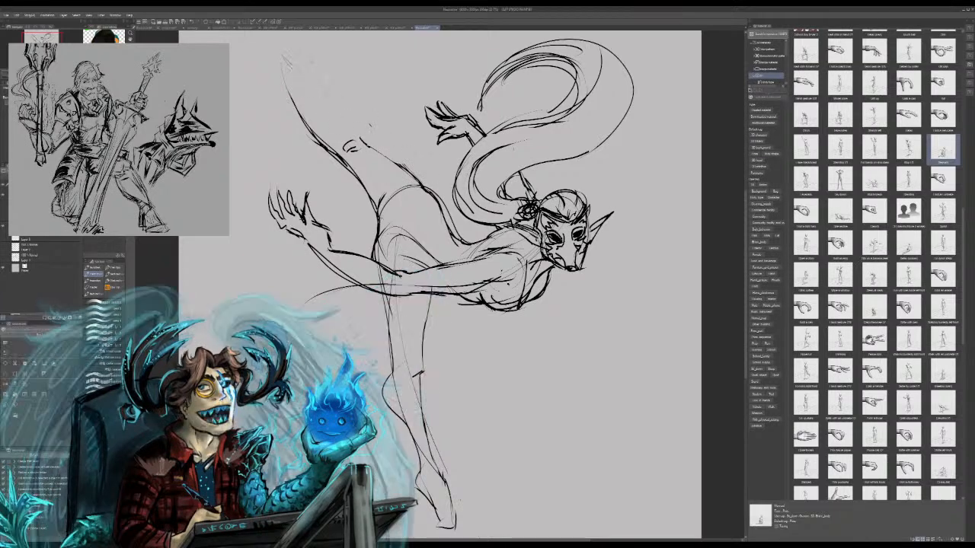
drag(297, 67, 347, 112)
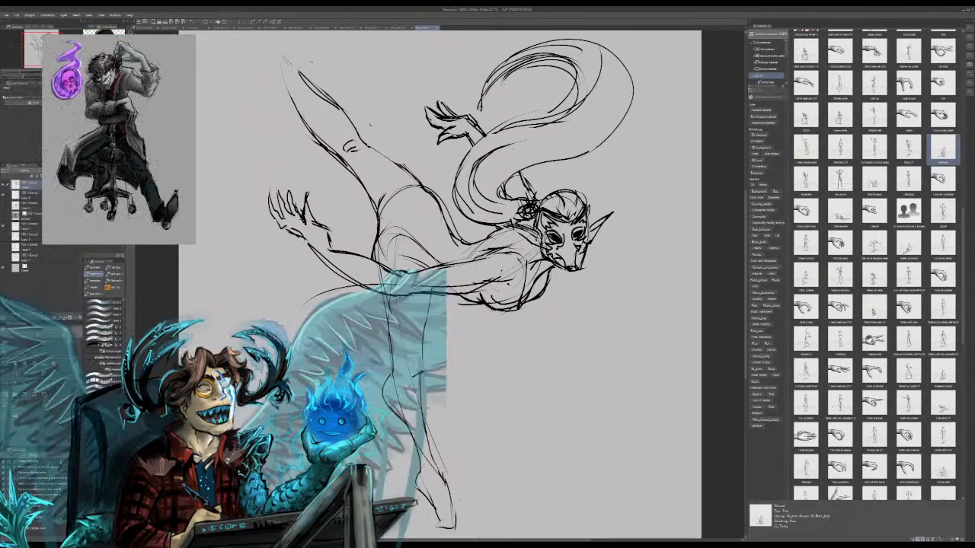
mouse_move(299, 70)
mouse_down()
mouse_move(307, 80)
mouse_move(308, 59)
mouse_up()
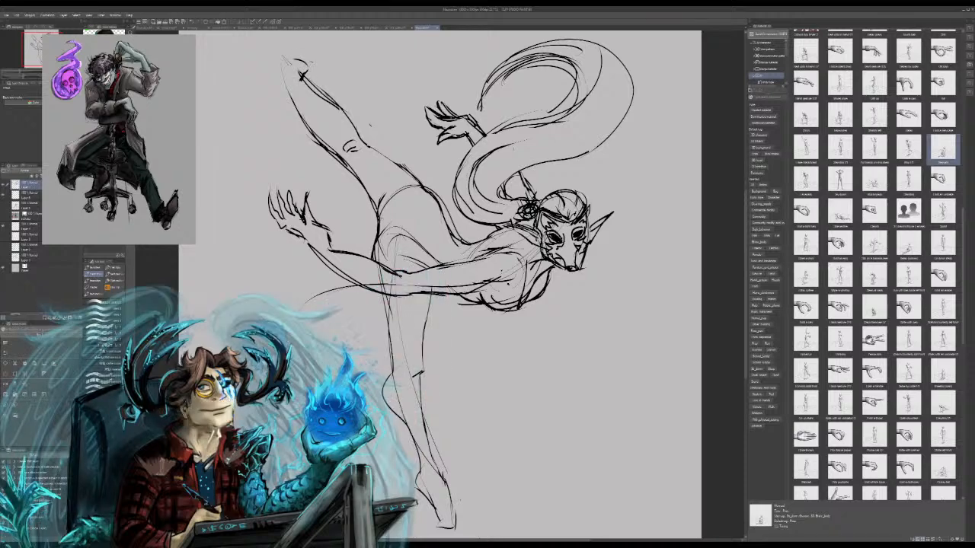
key(ctrl+z)
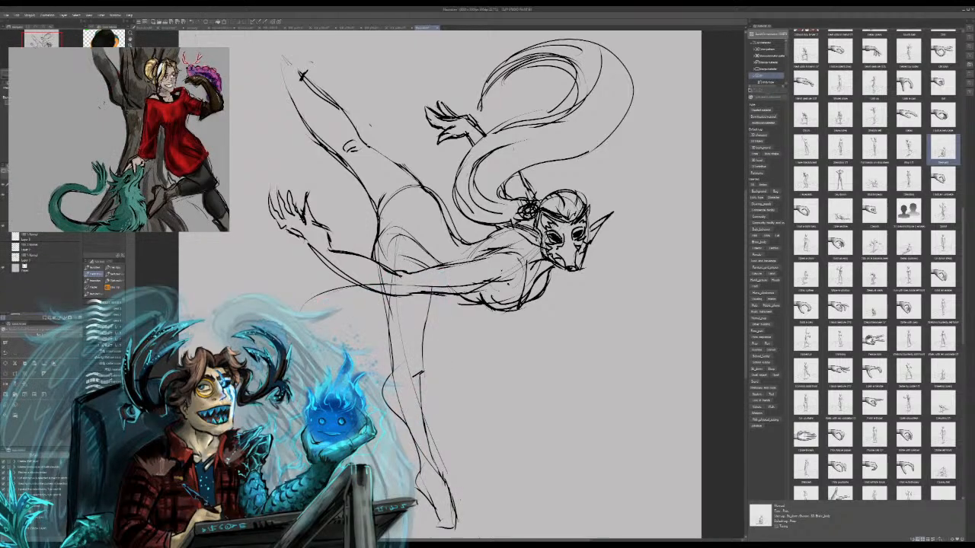
Darken the standing leg's contours from thigh to pointed foot and strengthen the curve of the hip
drag(454, 509, 460, 527)
mouse_move(402, 423)
mouse_down()
mouse_move(418, 470)
mouse_move(410, 443)
mouse_up()
mouse_move(408, 361)
mouse_down()
mouse_move(382, 389)
mouse_move(443, 474)
mouse_up()
drag(422, 390, 426, 427)
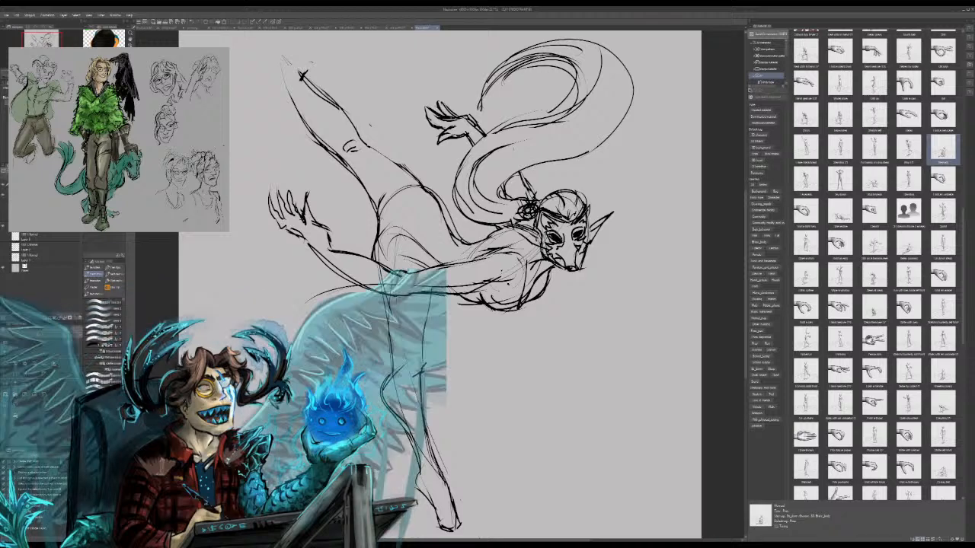
drag(423, 361, 429, 309)
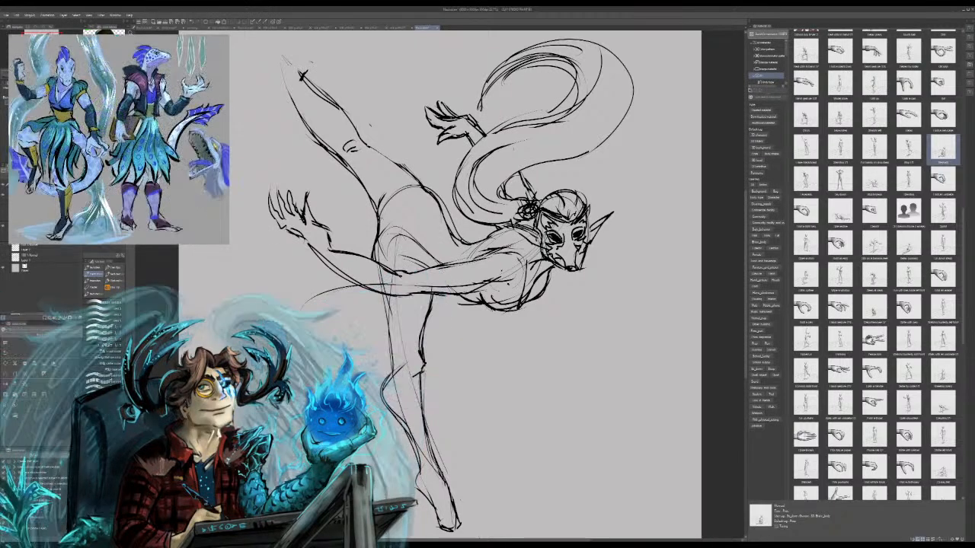
drag(387, 374, 386, 333)
drag(380, 234, 400, 211)
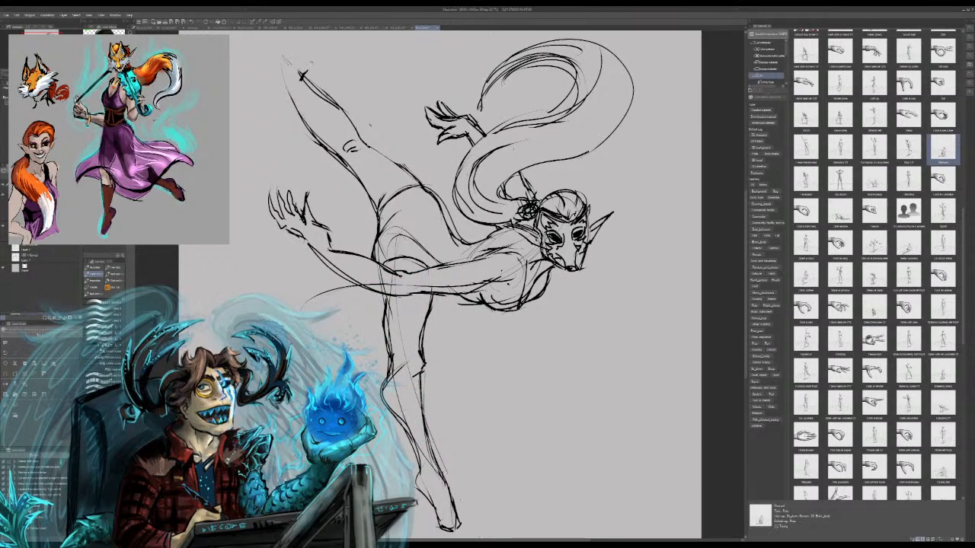
Sketch a cloth line hanging from the raised calf and a long skirt edge sweeping down across the standing leg
drag(329, 102, 328, 214)
mouse_move(343, 295)
mouse_down()
mouse_move(365, 361)
mouse_move(497, 445)
mouse_up()
drag(488, 358, 511, 455)
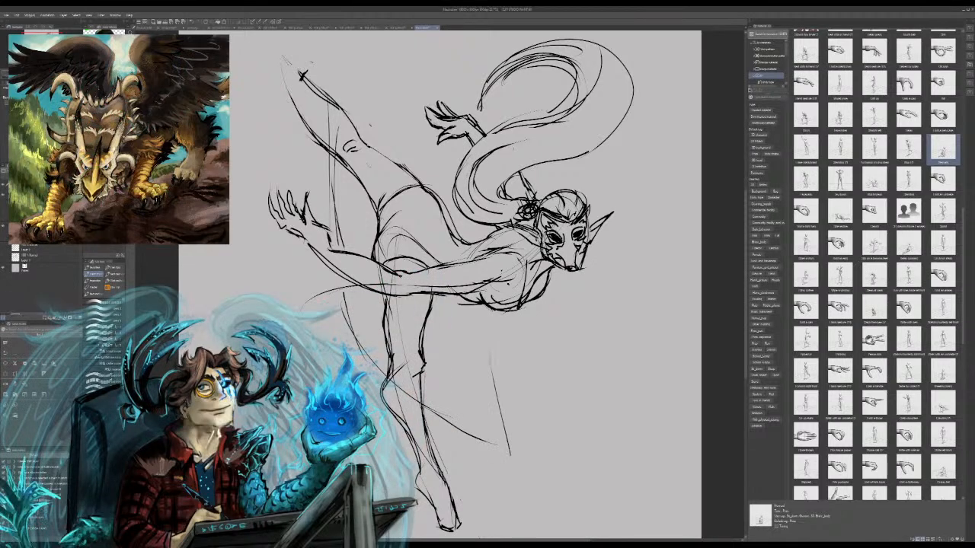
mouse_move(454, 304)
mouse_down()
mouse_move(511, 420)
mouse_move(514, 473)
mouse_up()
drag(453, 427, 521, 459)
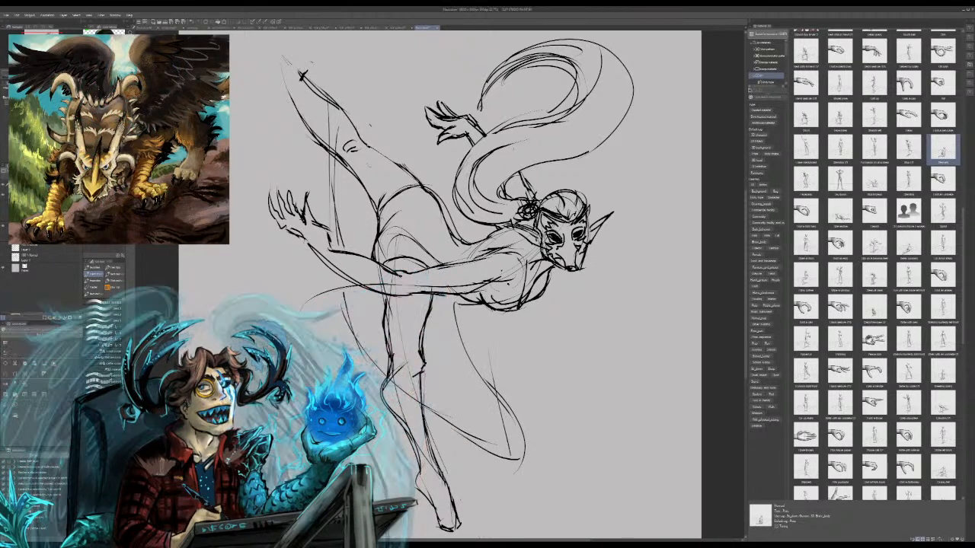
key(ctrl+z)
key(ctrl+z)
key(ctrl+z)
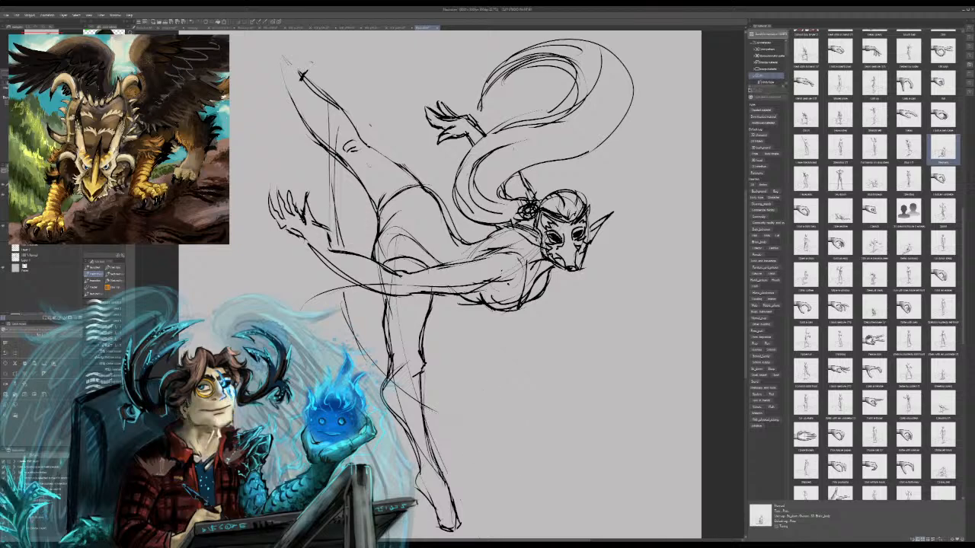
Draw the skirt's front edge down from the torso to a pointed corner, with a hem crossing the standing knee
drag(403, 391, 434, 404)
drag(440, 341, 474, 405)
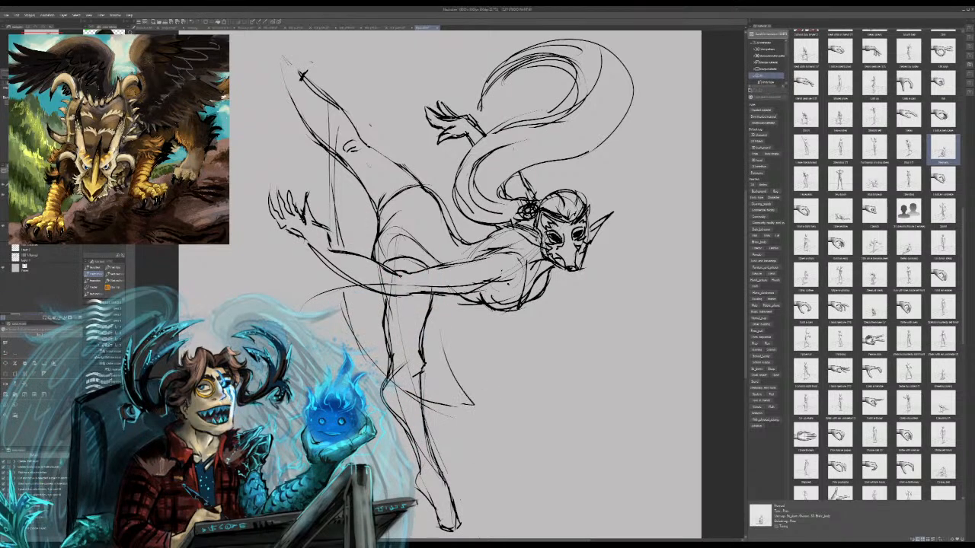
drag(442, 299, 482, 410)
drag(420, 397, 480, 398)
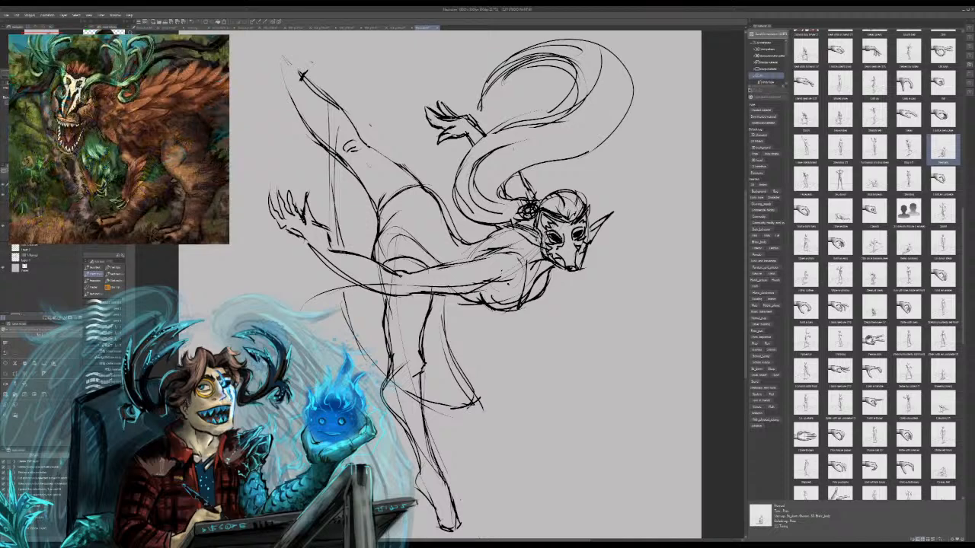
Add jagged cloth folds across the hip and under the raised leg, and rough in the raised foot
drag(440, 231, 444, 259)
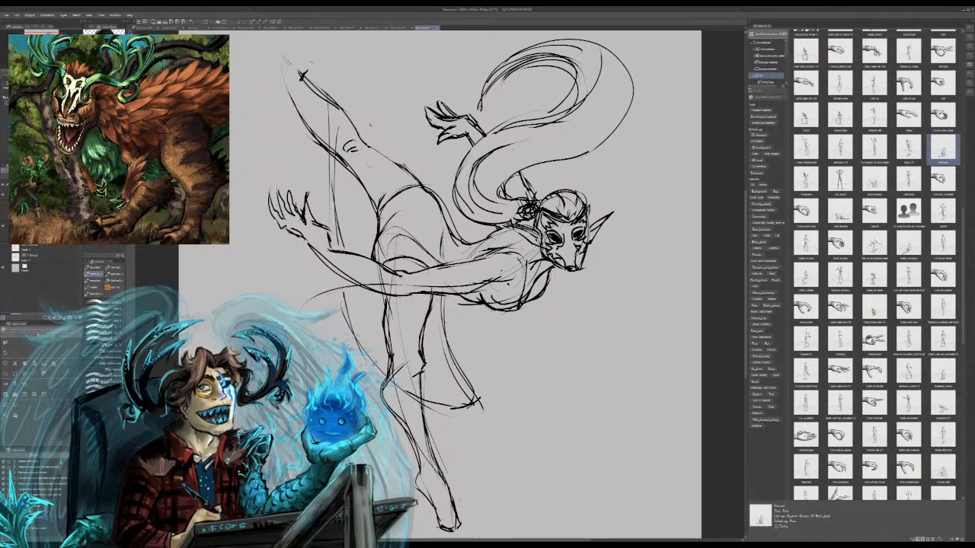
drag(421, 226, 439, 258)
drag(430, 208, 444, 237)
drag(326, 119, 333, 221)
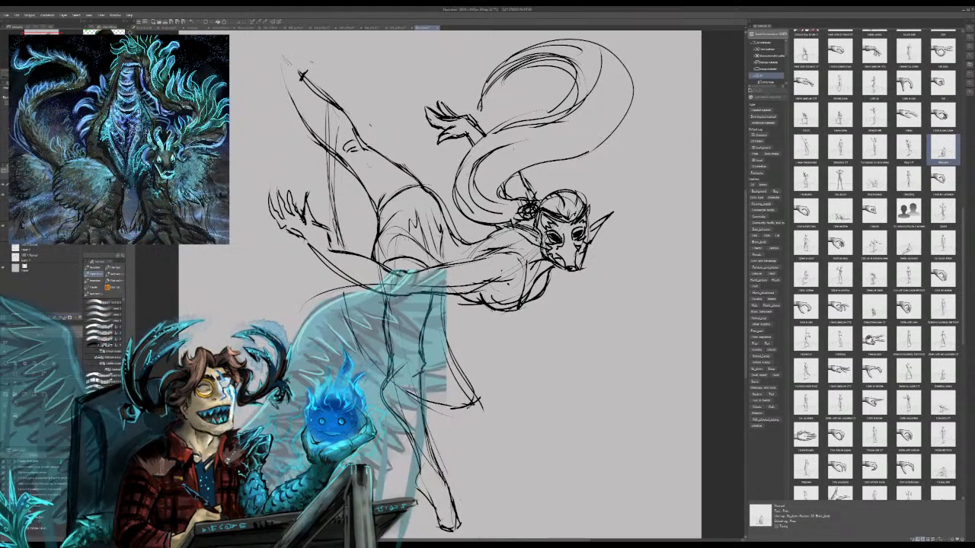
mouse_move(294, 49)
mouse_down()
mouse_move(312, 62)
mouse_move(286, 95)
mouse_up()
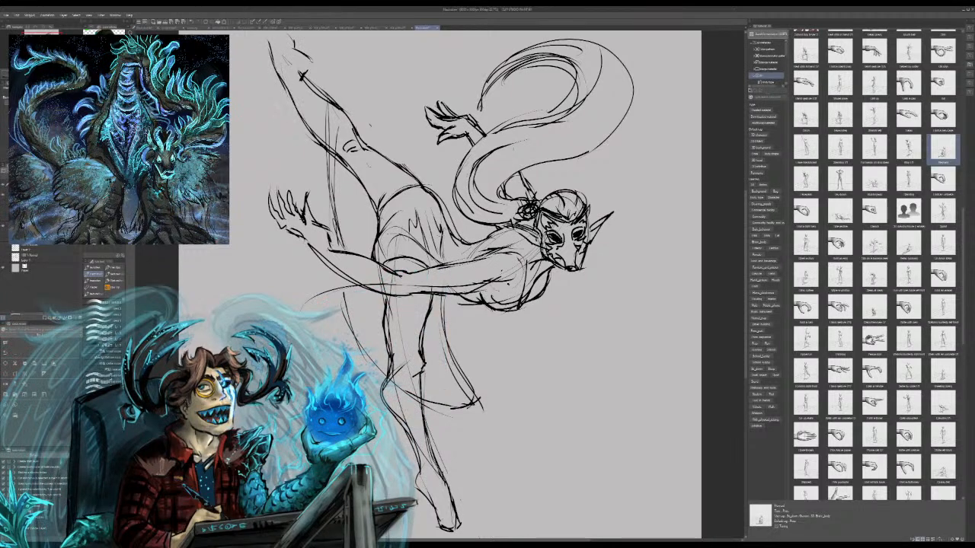
Redraw the near arm with a defined elbow and forearm, and darken its underside up to the chest
mouse_move(488, 305)
mouse_down()
mouse_move(496, 295)
mouse_move(500, 306)
mouse_move(493, 295)
mouse_up()
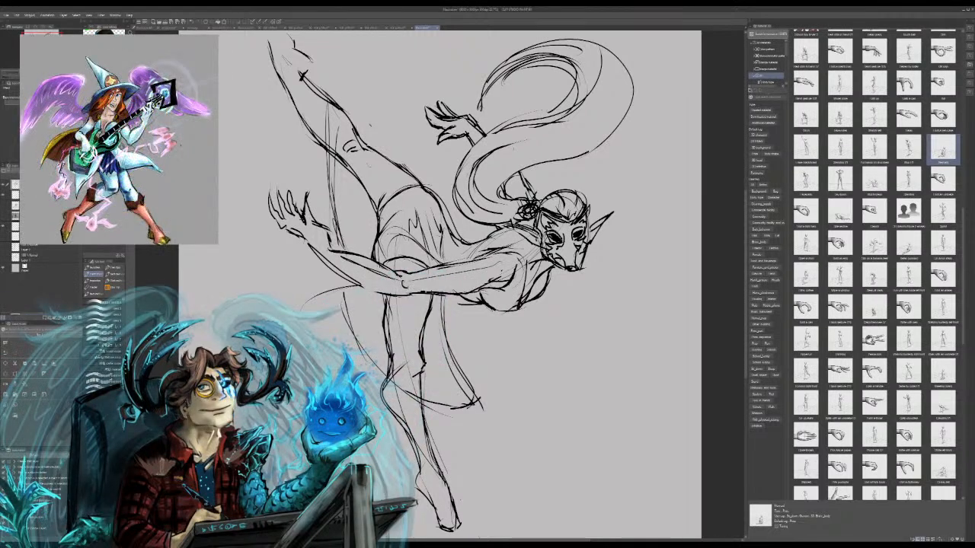
mouse_move(407, 291)
mouse_down()
mouse_move(462, 293)
mouse_move(495, 282)
mouse_up()
drag(428, 269, 468, 262)
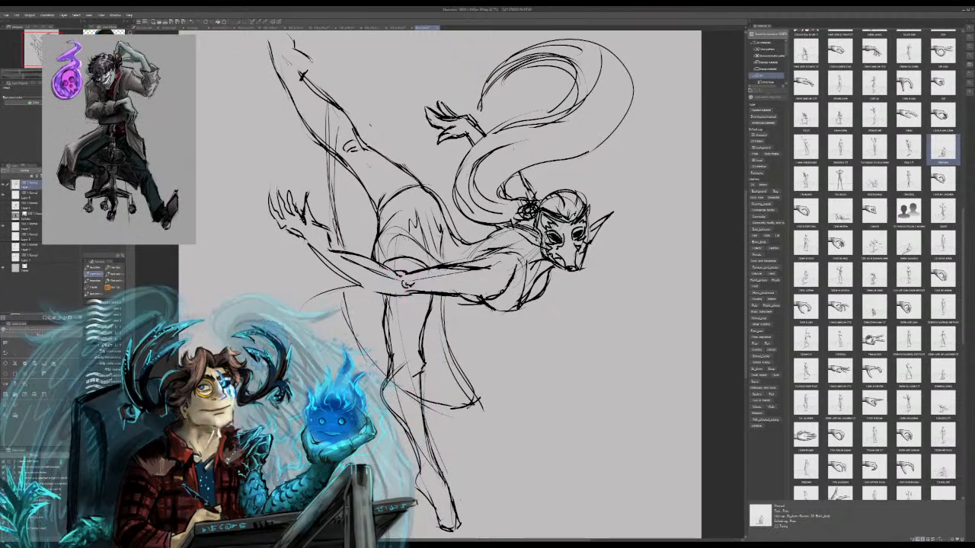
mouse_move(335, 265)
mouse_down()
mouse_move(398, 297)
mouse_move(335, 265)
mouse_up()
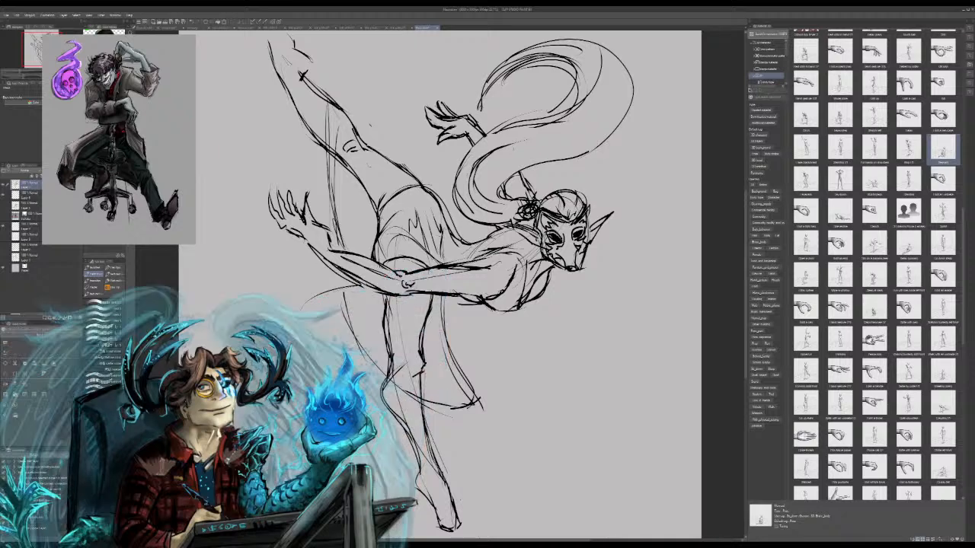
key(ctrl+z)
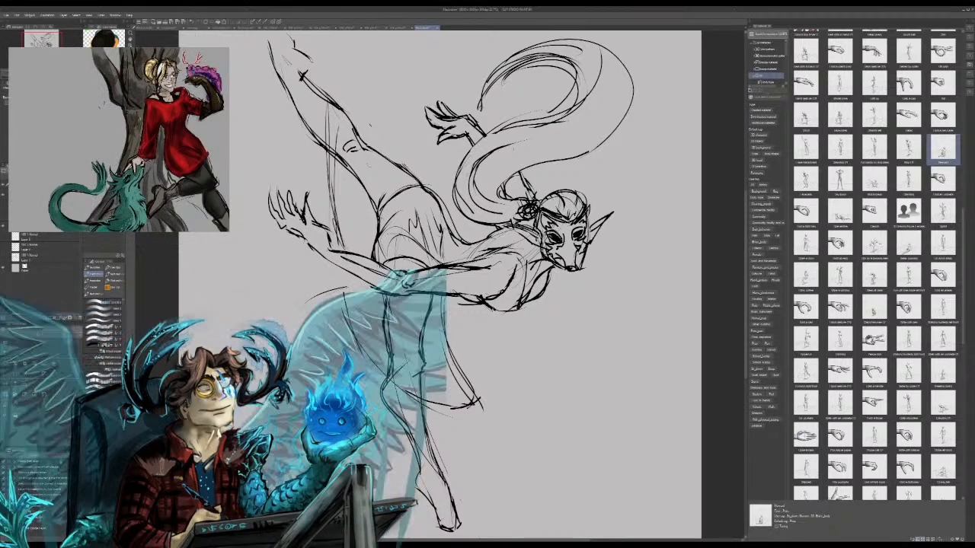
drag(460, 294, 477, 298)
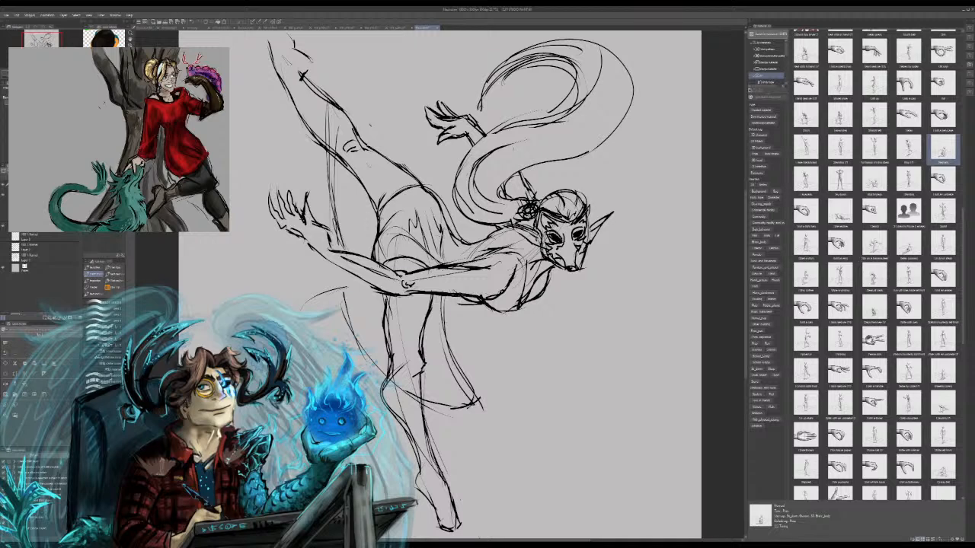
Darken the hanging cloth's edge between the raised calf and the near forearm
drag(327, 100, 333, 237)
drag(327, 180, 339, 253)
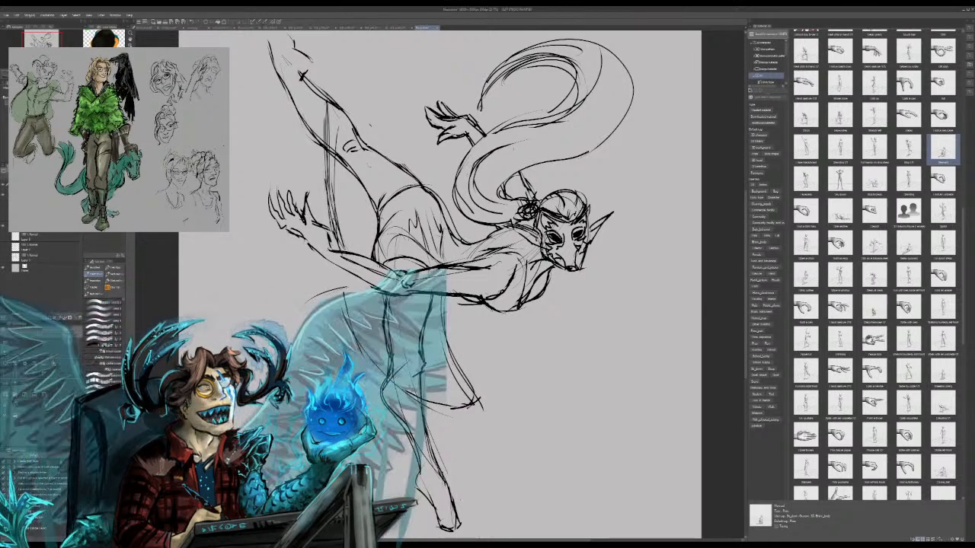
key(Delete)
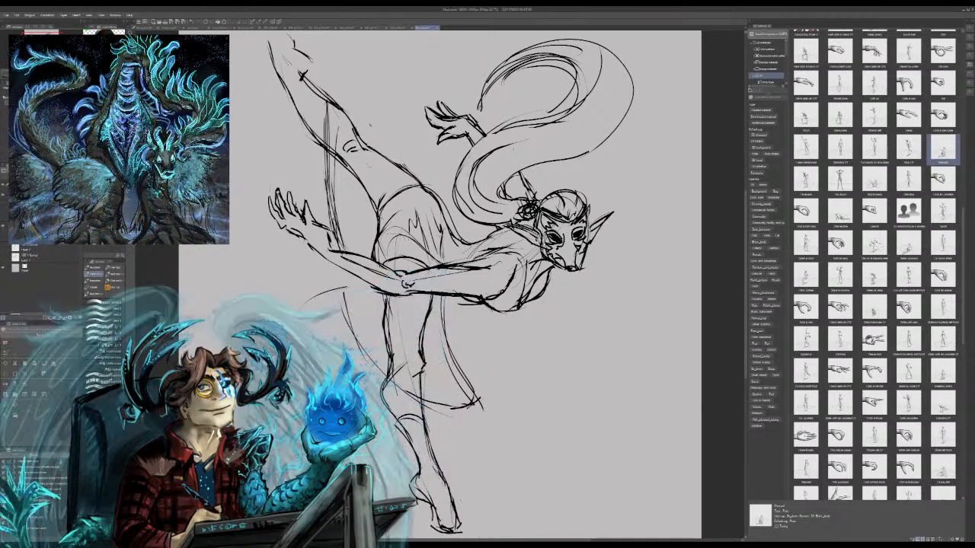
Detail the standing foot's toes, darken its shin, and strengthen the raised leg's contour near the ankle
drag(451, 530, 470, 523)
mouse_move(456, 521)
mouse_down()
mouse_move(468, 527)
mouse_move(459, 524)
mouse_up()
drag(437, 472, 454, 517)
drag(425, 435, 434, 468)
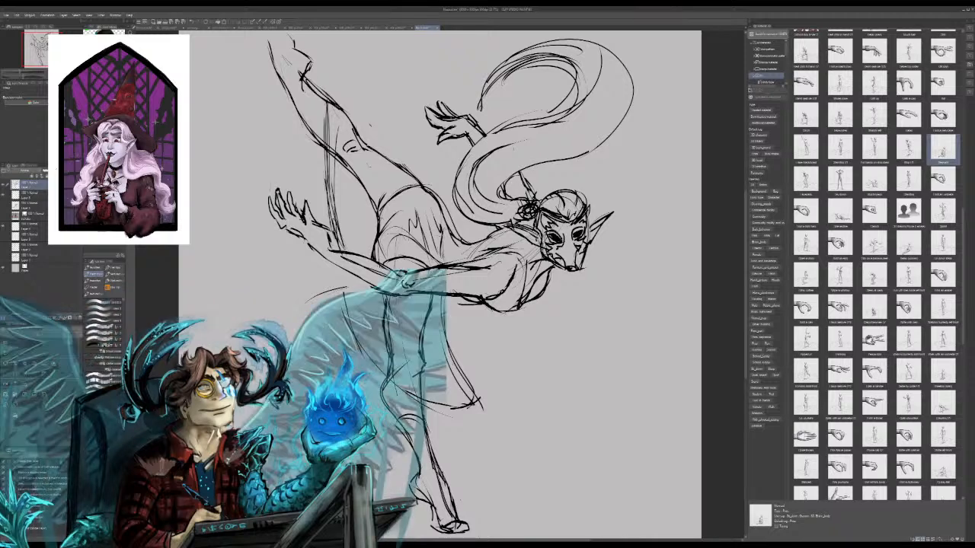
drag(354, 109, 322, 139)
drag(284, 84, 290, 103)
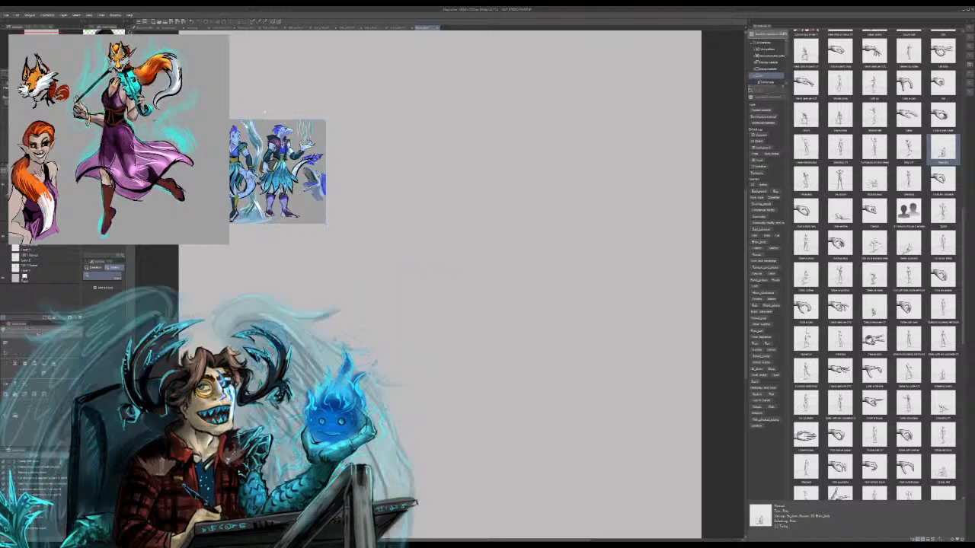
Position the reference picture of the two blue lizard characters at the blank canvas's left edge and add a new layer
key(ctrl+shift+n)
scroll(205, 169, up, 6)
drag(366, 176, 364, 247)
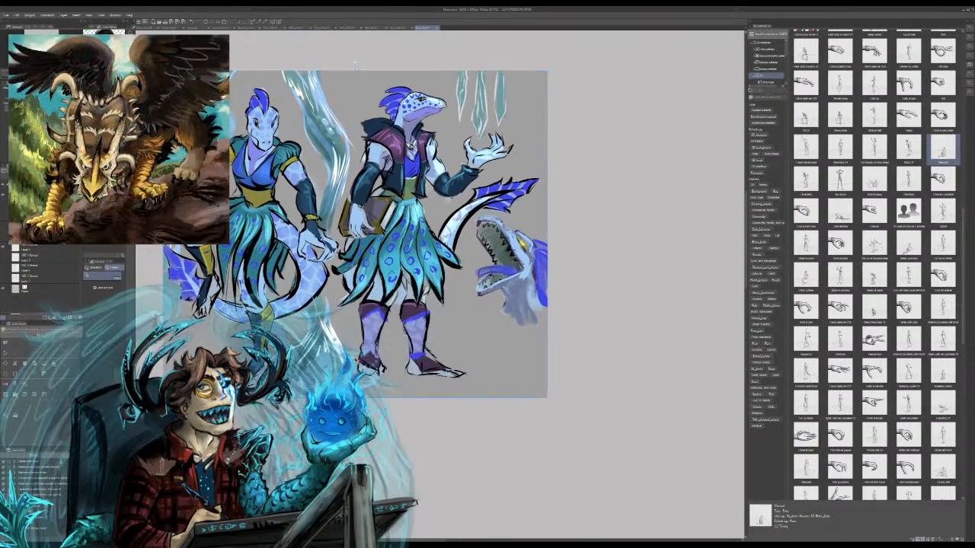
scroll(372, 236, down, 6)
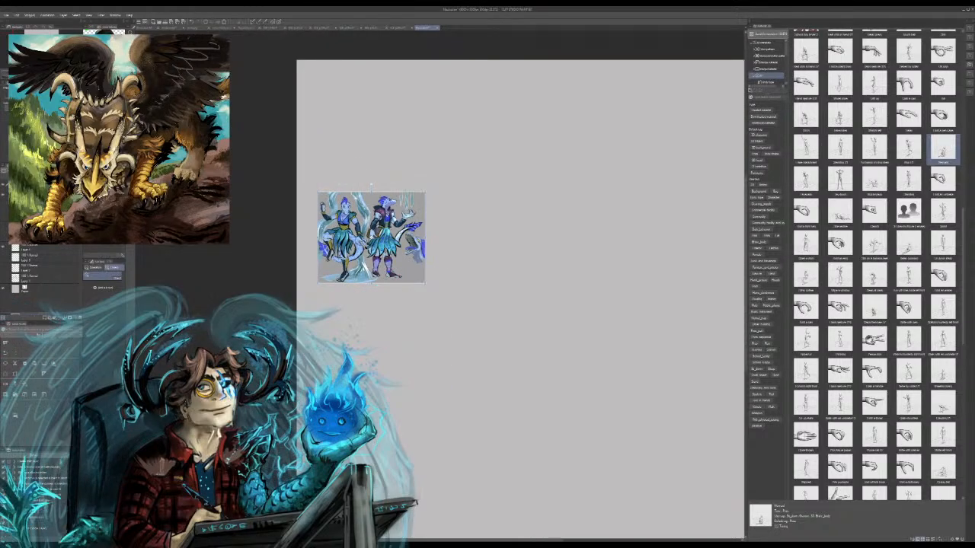
drag(487, 297, 330, 220)
scroll(273, 155, up, 3)
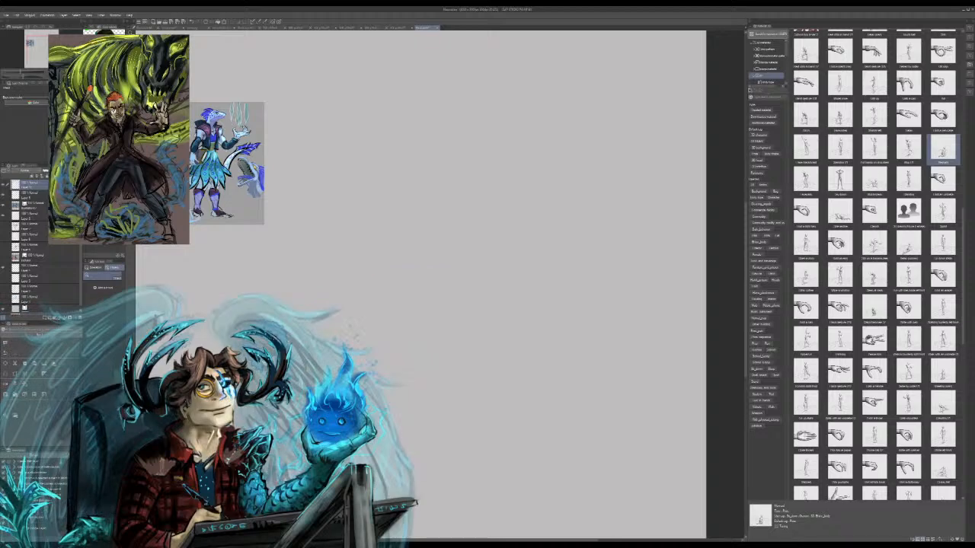
Sketch a new figure's S-shaped gesture line with shoulder arc, tapering torso and hip arc
mouse_move(418, 103)
mouse_down()
mouse_move(440, 218)
mouse_move(421, 463)
mouse_up()
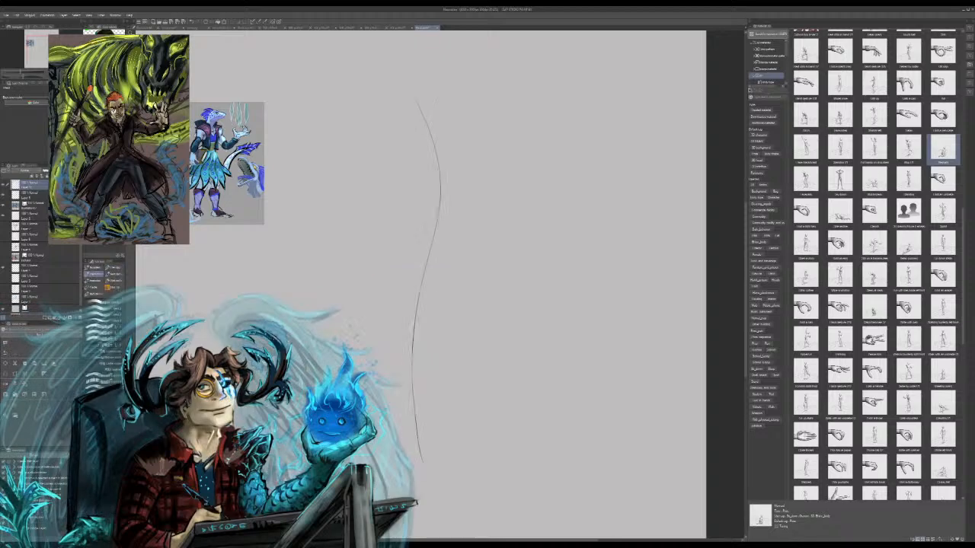
drag(375, 169, 460, 154)
mouse_move(386, 189)
mouse_down()
mouse_move(444, 155)
mouse_move(476, 198)
mouse_move(448, 237)
mouse_move(437, 289)
mouse_up()
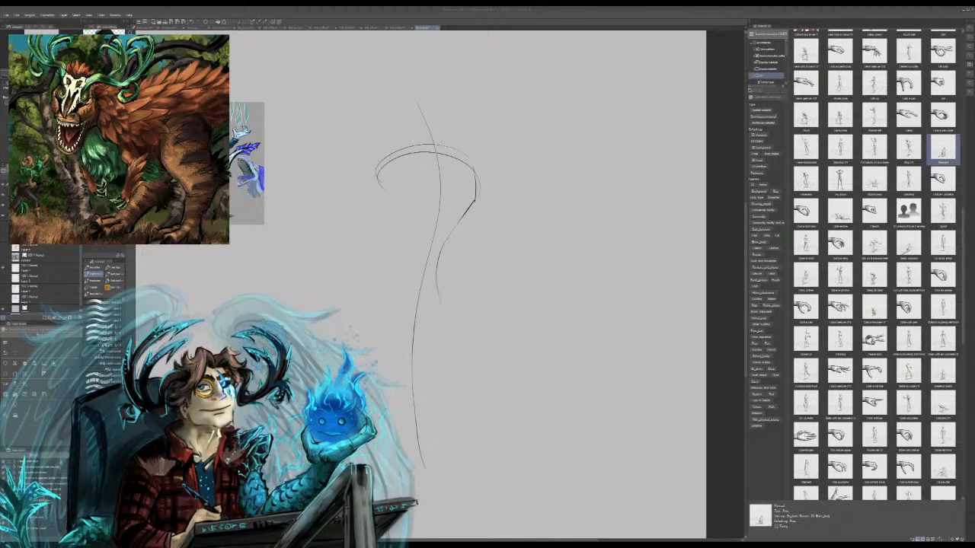
drag(400, 295, 460, 287)
mouse_move(399, 274)
mouse_down()
mouse_move(454, 285)
mouse_move(438, 262)
mouse_move(428, 308)
mouse_move(434, 144)
mouse_up()
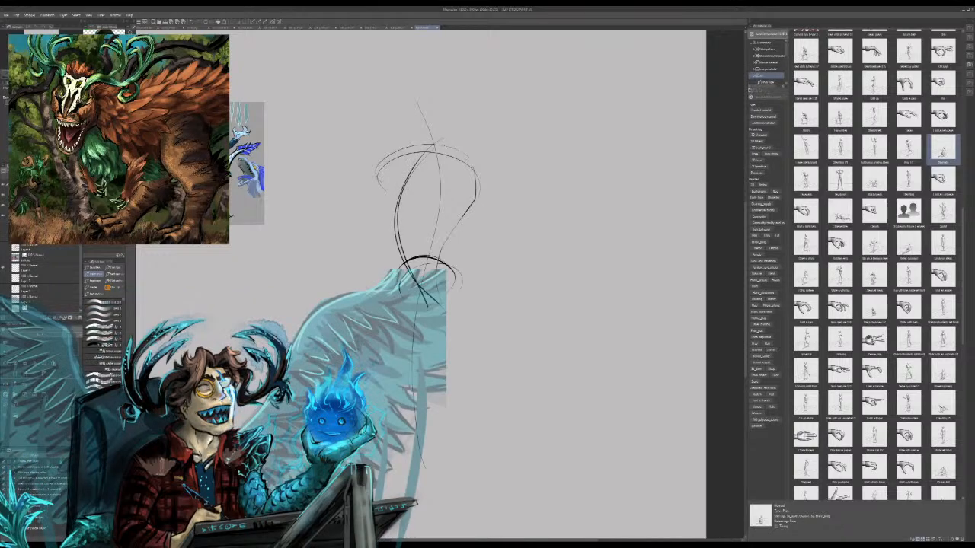
Rough in both bent legs spreading outward from the hips, and the short neck above the shoulders
mouse_move(416, 272)
mouse_down()
mouse_move(443, 322)
mouse_move(359, 379)
mouse_up()
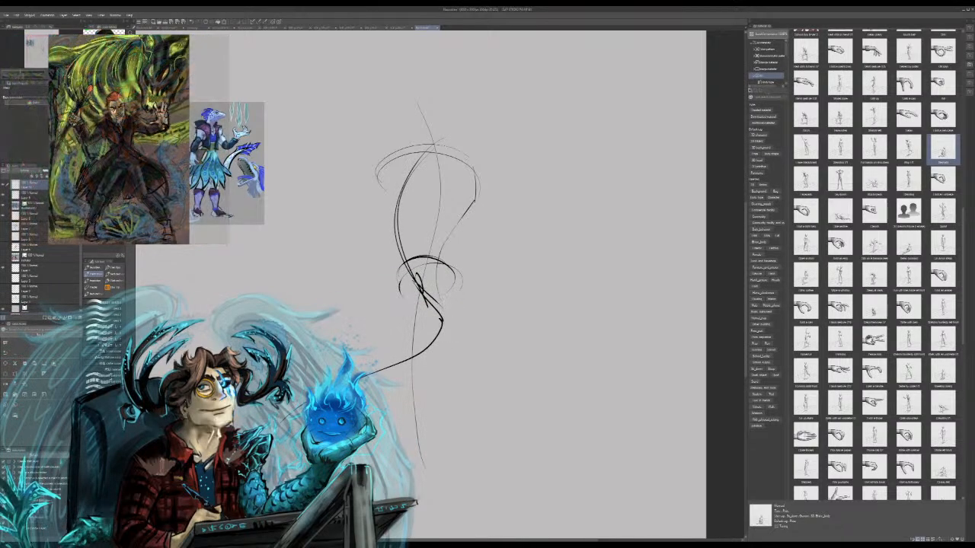
mouse_move(451, 304)
mouse_down()
mouse_move(542, 291)
mouse_move(572, 316)
mouse_move(600, 312)
mouse_move(463, 349)
mouse_up()
drag(533, 325, 452, 355)
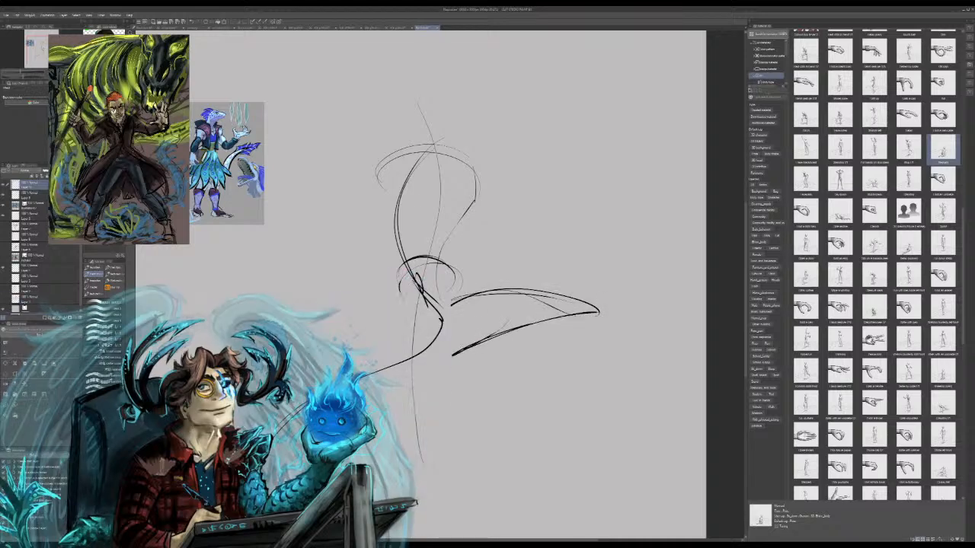
drag(411, 160, 427, 146)
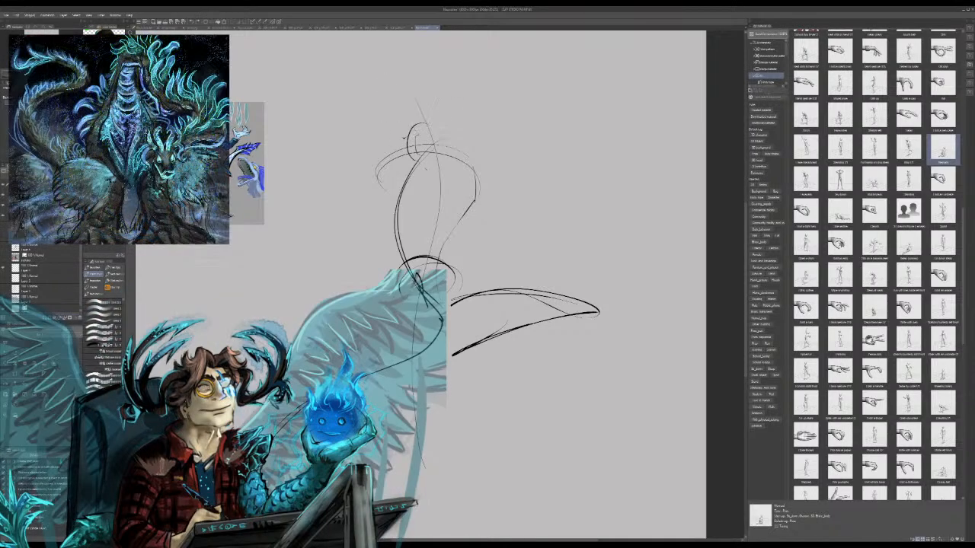
drag(435, 87, 411, 128)
key(ctrl+z)
mouse_move(404, 86)
mouse_down()
mouse_move(448, 120)
mouse_move(438, 145)
mouse_up()
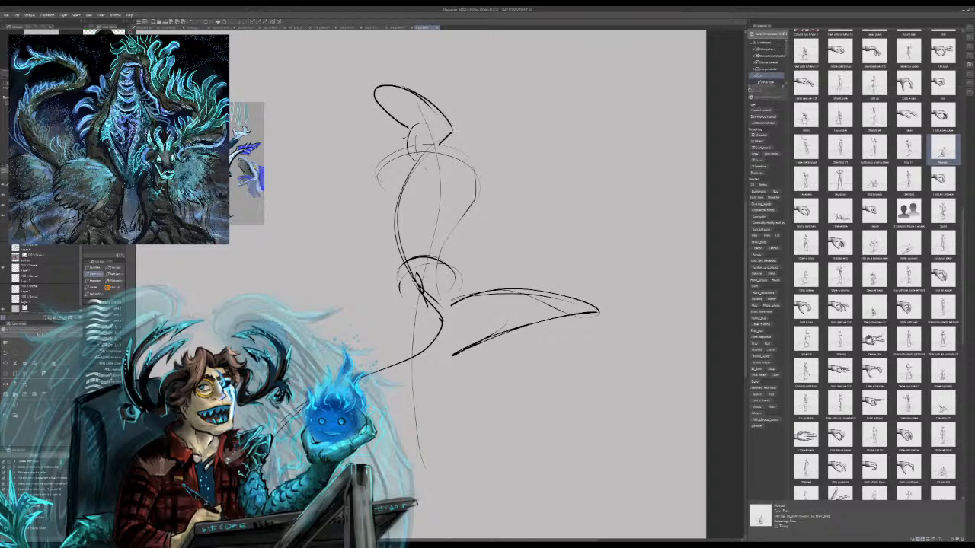
key(ctrl+z)
key(ctrl+z)
key(ctrl+z)
Draw an upright head above the shoulders with a rounded skull and a pointed chin
mouse_move(424, 105)
mouse_down()
mouse_move(413, 112)
mouse_move(432, 192)
mouse_move(457, 166)
mouse_move(430, 182)
mouse_up()
mouse_move(409, 139)
mouse_down()
mouse_move(456, 111)
mouse_move(457, 162)
mouse_up()
drag(462, 128, 449, 173)
drag(407, 131, 435, 190)
drag(414, 102, 404, 139)
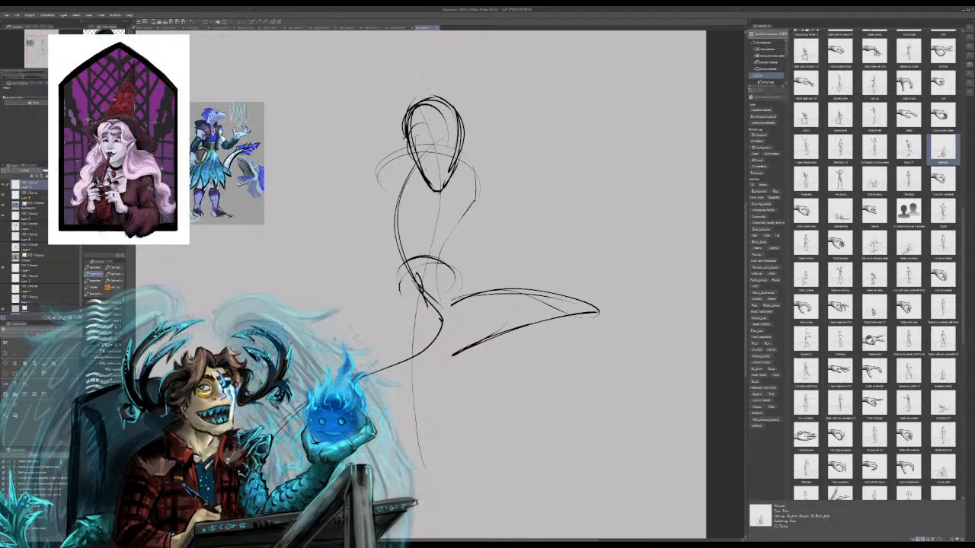
Block in the lower hand beside the waist and the curved palm of a raised hand next to the head
mouse_move(349, 216)
mouse_down()
mouse_move(399, 204)
mouse_move(376, 245)
mouse_move(346, 237)
mouse_move(364, 241)
mouse_up()
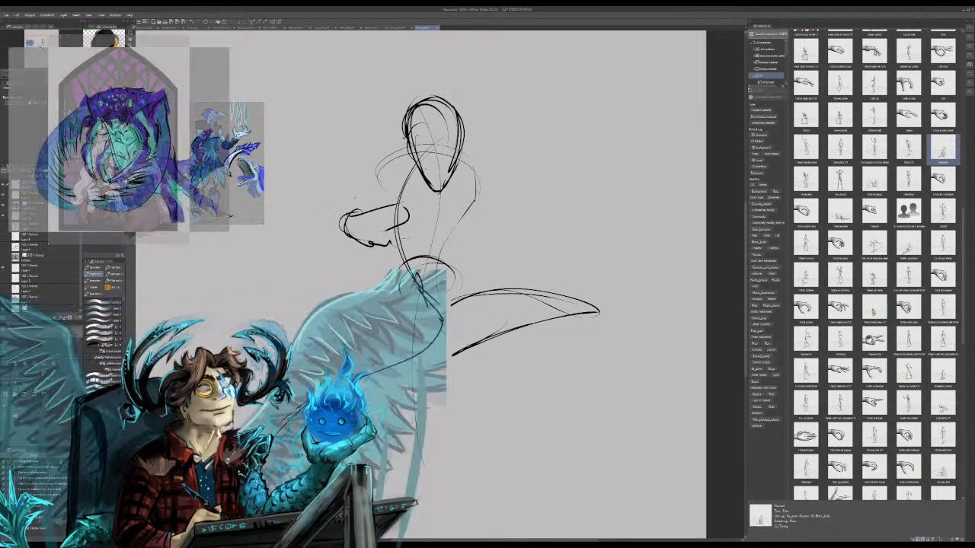
mouse_move(477, 142)
mouse_down()
mouse_move(517, 143)
mouse_move(526, 153)
mouse_up()
mouse_move(470, 151)
mouse_down()
mouse_move(495, 149)
mouse_move(504, 170)
mouse_up()
drag(476, 151, 514, 165)
drag(356, 238, 393, 241)
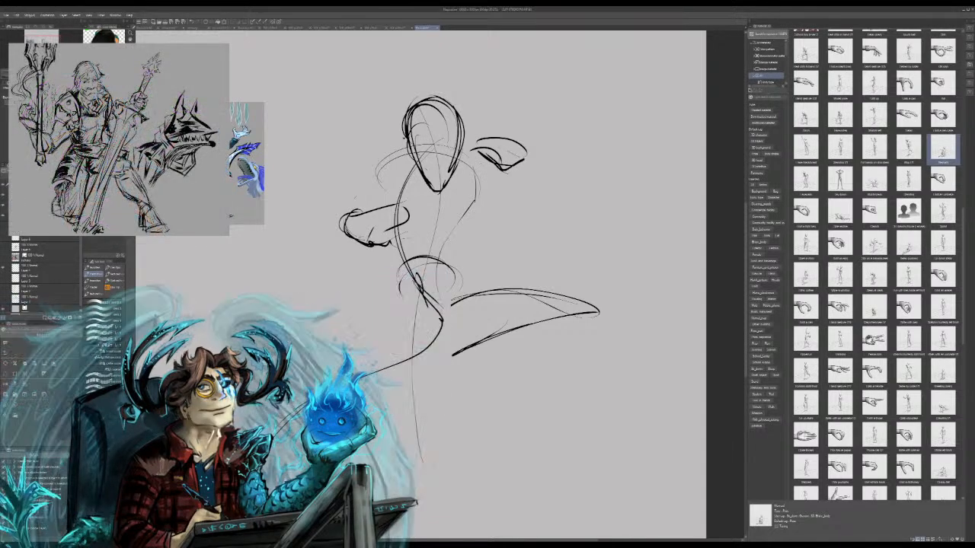
Add the wrist, thumb and short finger lines to the raised hand beside the head
drag(487, 156, 468, 166)
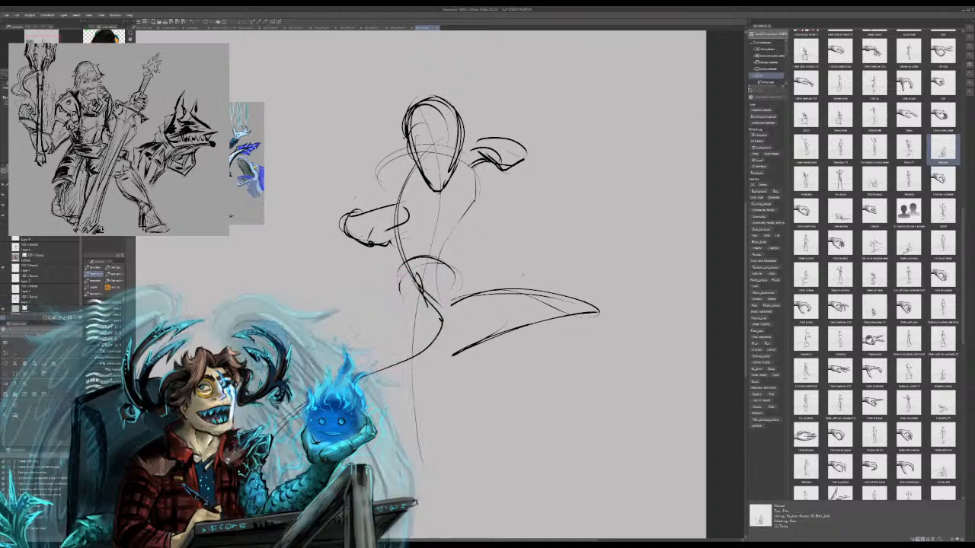
drag(479, 134, 485, 151)
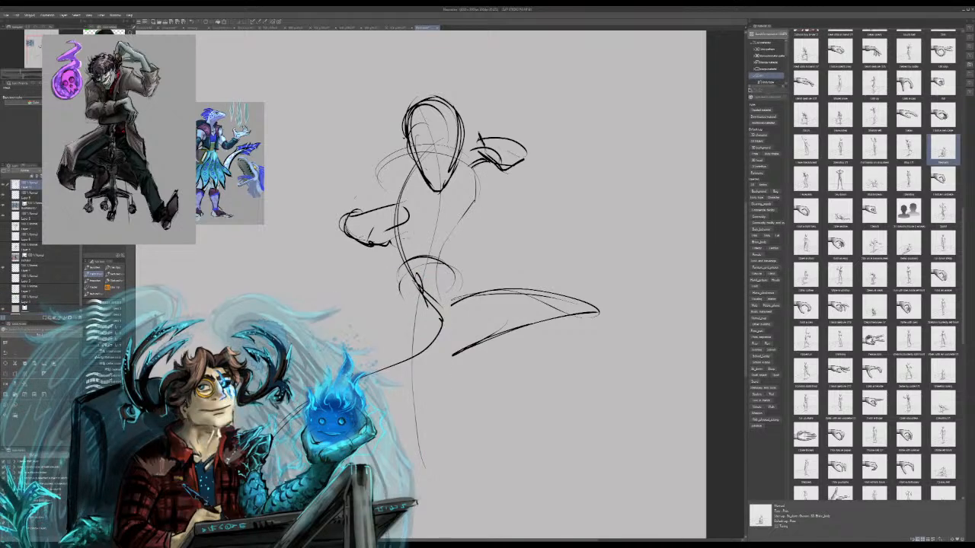
mouse_move(488, 153)
mouse_down()
mouse_move(508, 131)
mouse_move(523, 157)
mouse_up()
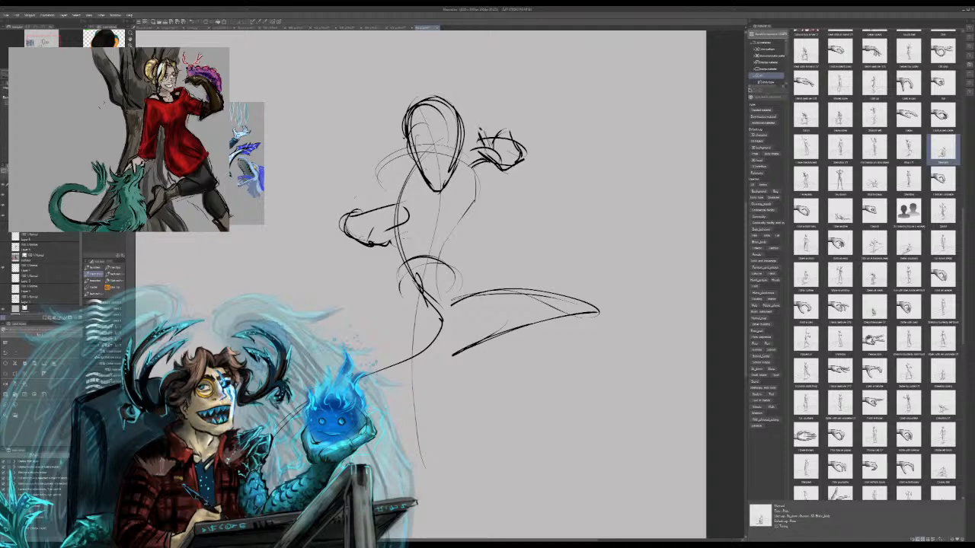
drag(485, 151, 467, 167)
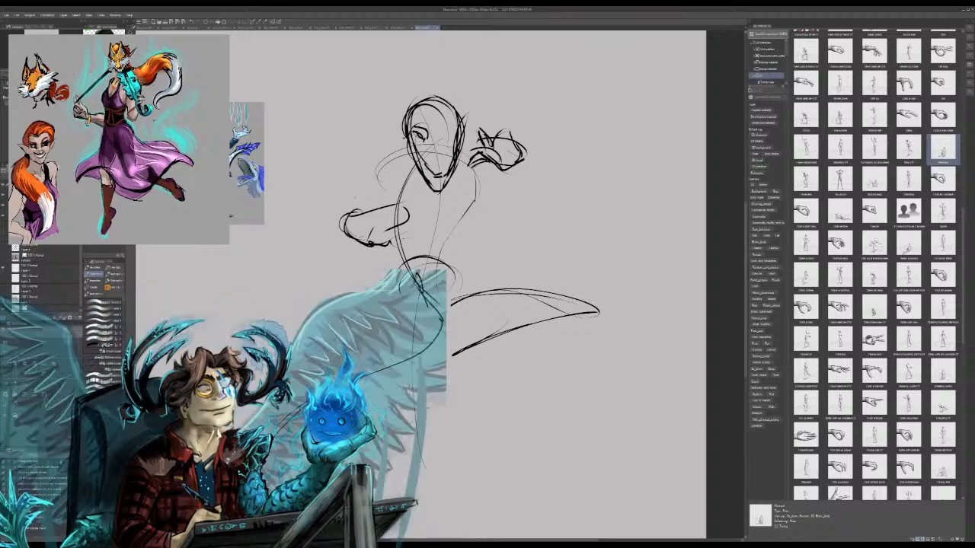
Draw the second slanted eye on the face and undo the trial nose strokes
drag(447, 139, 457, 125)
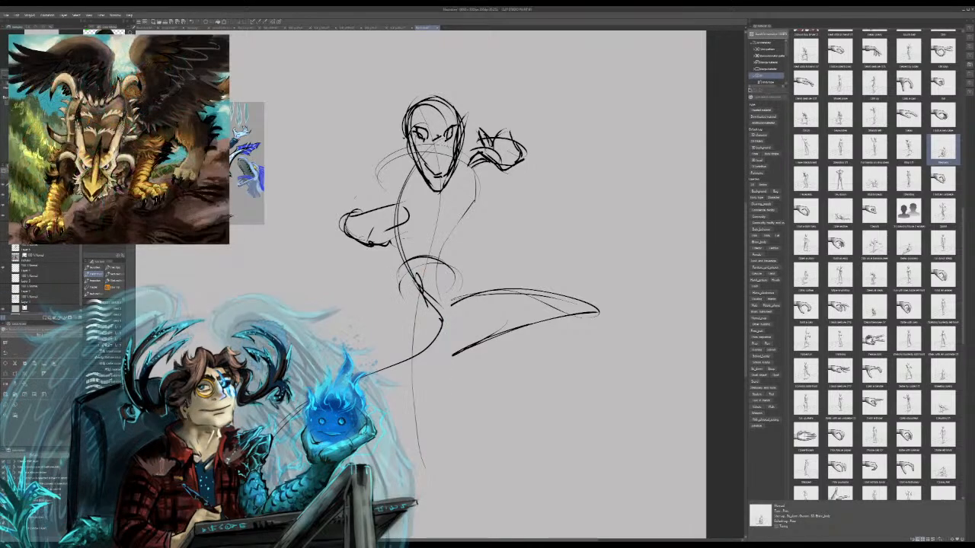
key(ctrl+z)
key(ctrl+z)
key(ctrl+z)
key(ctrl+z)
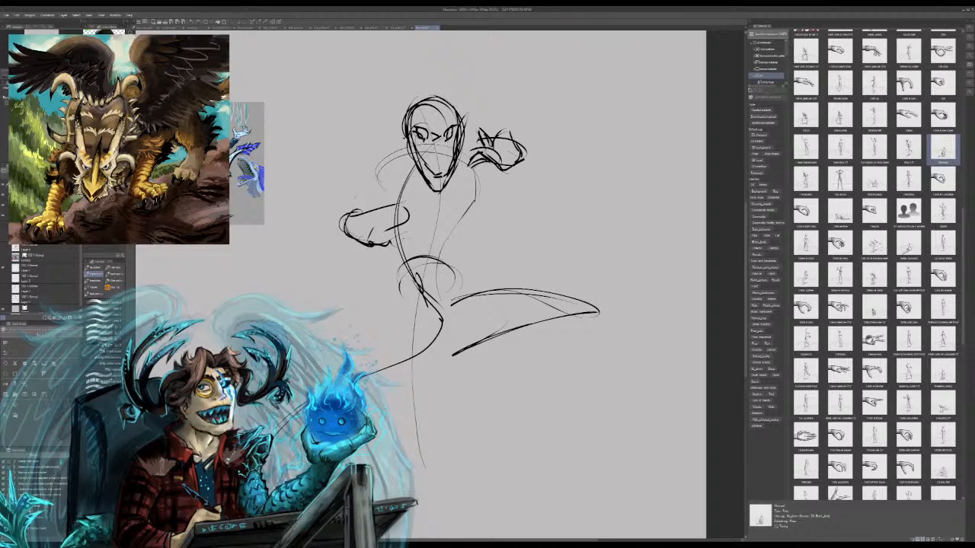
key(ctrl+z)
key(ctrl+z)
key(ctrl+z)
key(ctrl+z)
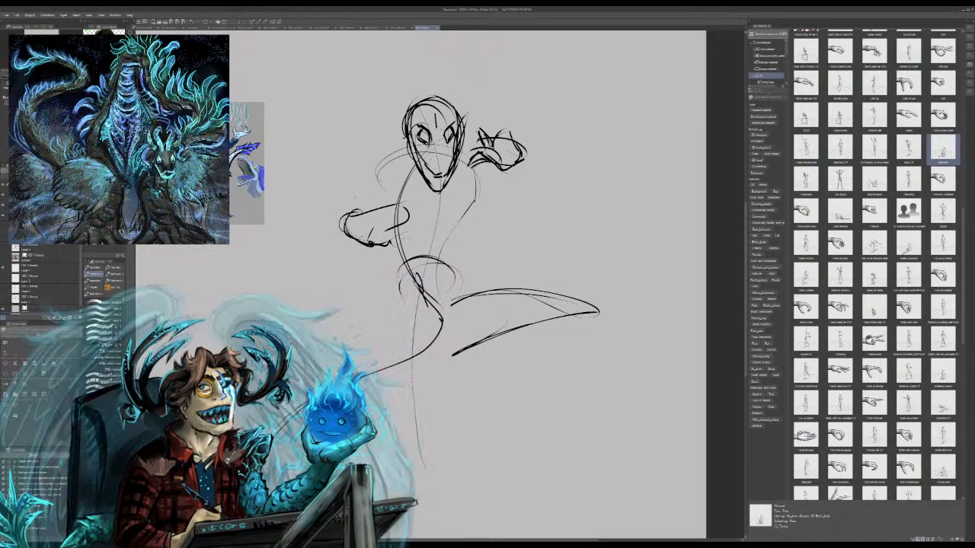
Draw a tall pointed crest rising from the forehead and jagged tufts along the back of the skull
drag(435, 114, 449, 70)
mouse_move(436, 118)
mouse_down()
mouse_move(454, 75)
mouse_move(447, 62)
mouse_move(440, 82)
mouse_move(406, 97)
mouse_move(401, 112)
mouse_up()
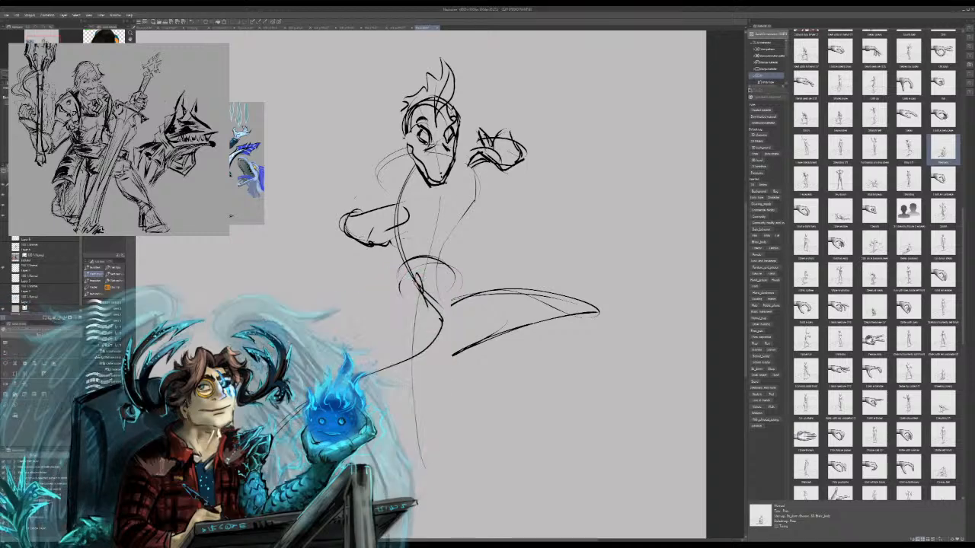
mouse_move(399, 143)
mouse_down()
mouse_move(391, 106)
mouse_move(431, 76)
mouse_up()
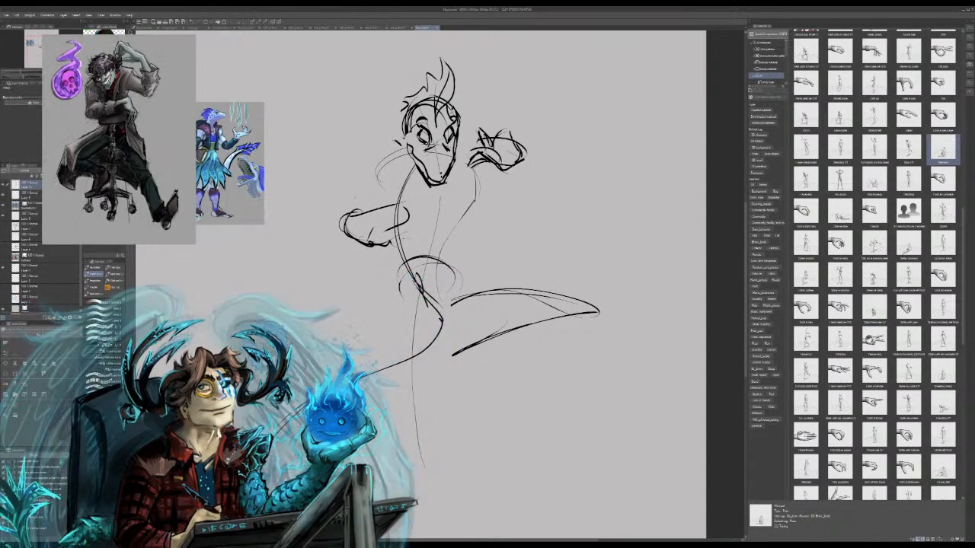
key(ctrl+z)
key(ctrl+z)
key(ctrl+z)
key(ctrl+z)
key(ctrl+z)
Extend the jagged frill down behind the head and draw the shoulder line with a sleeve edge above the lower hand
mouse_move(423, 87)
mouse_down()
mouse_move(397, 99)
mouse_move(404, 109)
mouse_move(394, 131)
mouse_up()
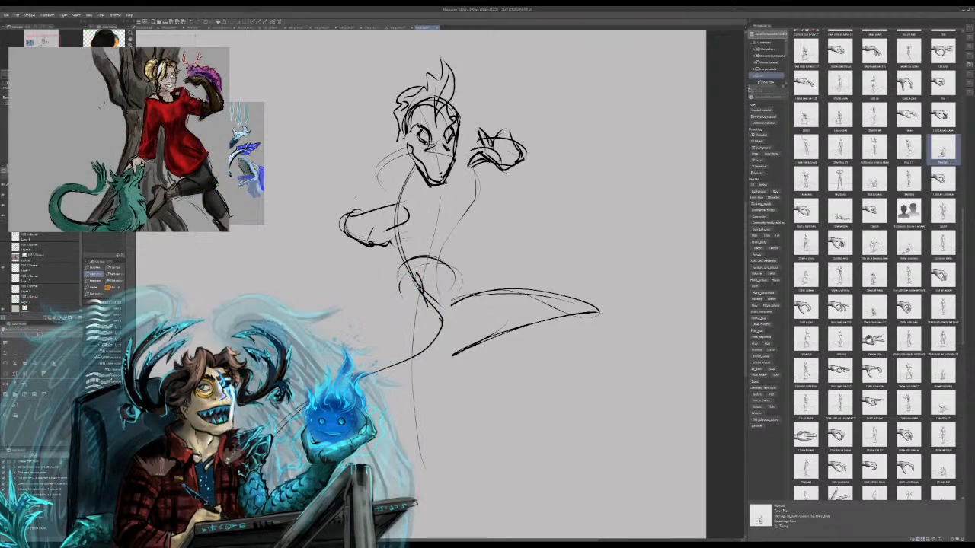
mouse_move(406, 147)
mouse_down()
mouse_move(364, 159)
mouse_move(389, 199)
mouse_up()
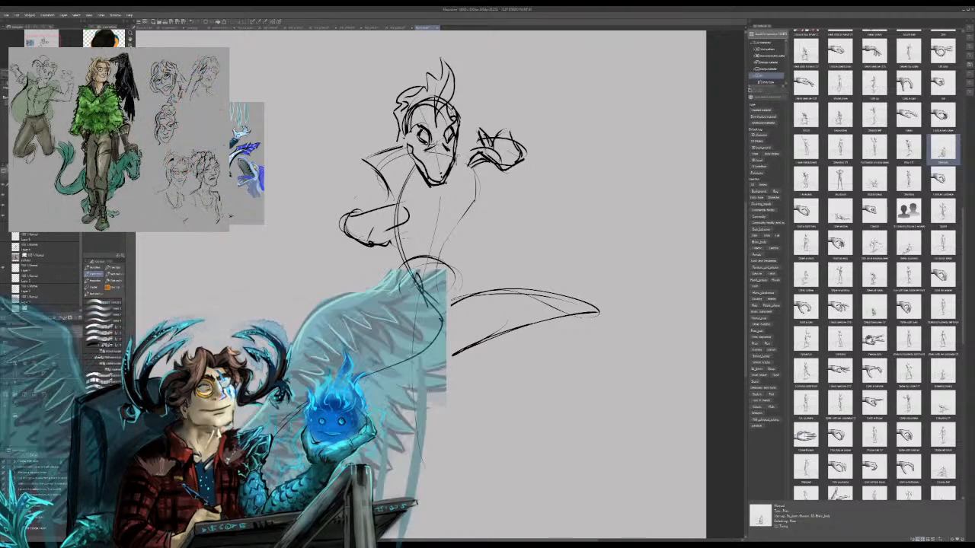
Define the torso contour below the raised hand, curving from chest to waist and flaring over the hip
drag(455, 171, 452, 239)
drag(461, 187, 454, 264)
key(ctrl+z)
key(ctrl+z)
mouse_move(455, 163)
mouse_down()
mouse_move(466, 207)
mouse_move(457, 210)
mouse_up()
key(ctrl+z)
drag(441, 263, 461, 290)
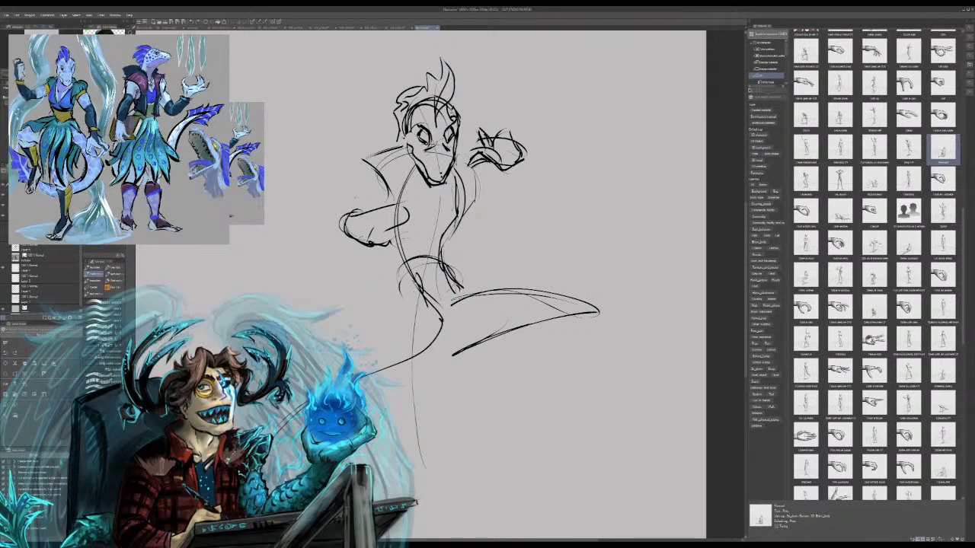
Draw a flared coat tail with folds below the lower hand, and that arm's bent elbow and sleeve
drag(371, 246, 415, 312)
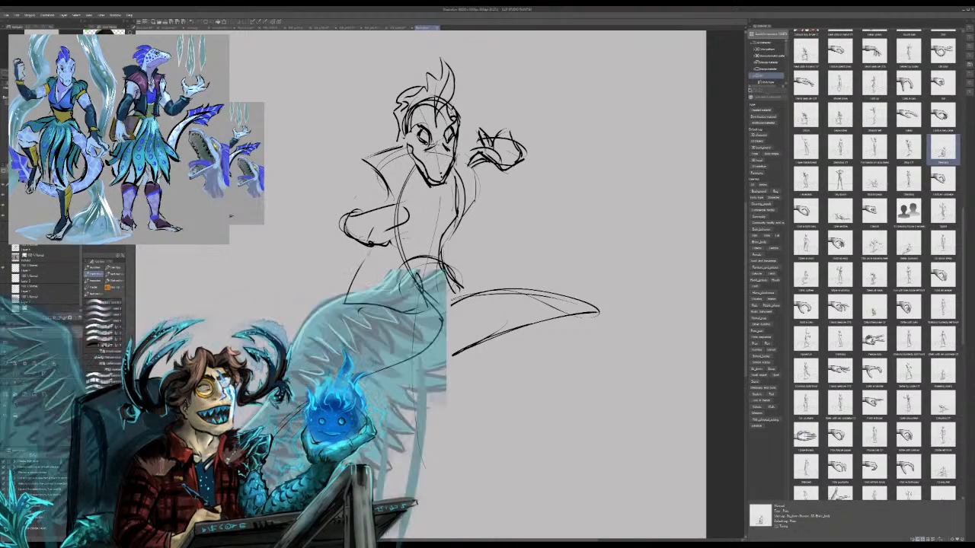
mouse_move(373, 256)
mouse_down()
mouse_move(368, 295)
mouse_move(387, 307)
mouse_up()
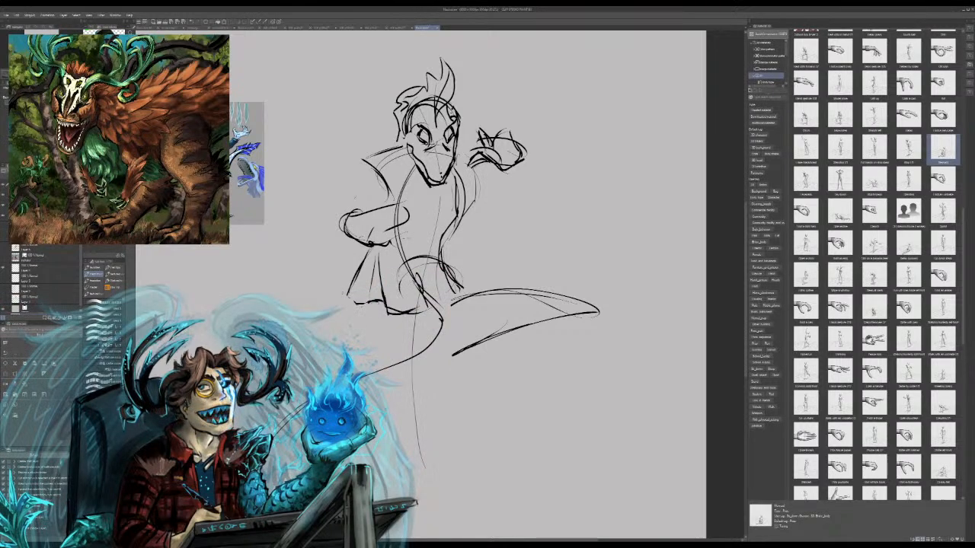
drag(320, 210, 349, 237)
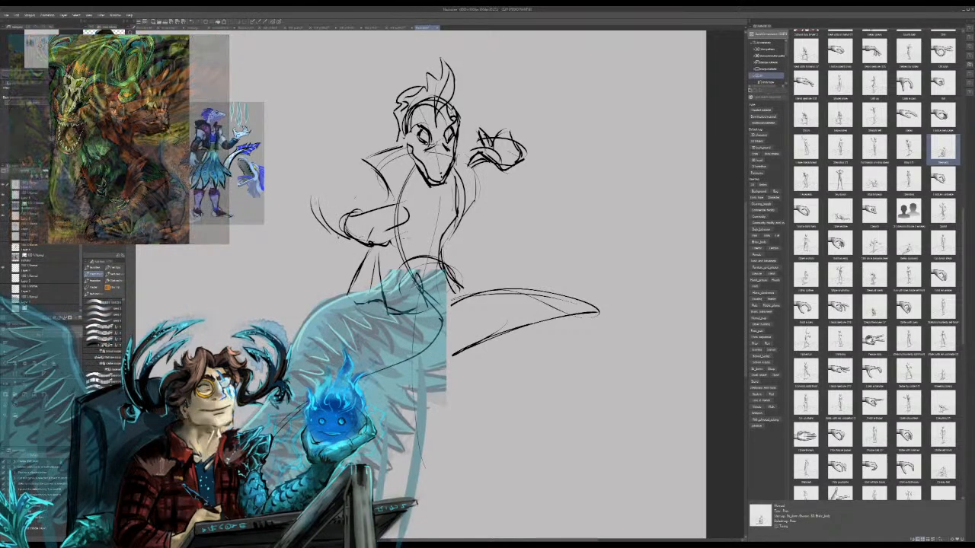
mouse_move(341, 177)
mouse_down()
mouse_move(312, 207)
mouse_move(354, 194)
mouse_move(346, 215)
mouse_up()
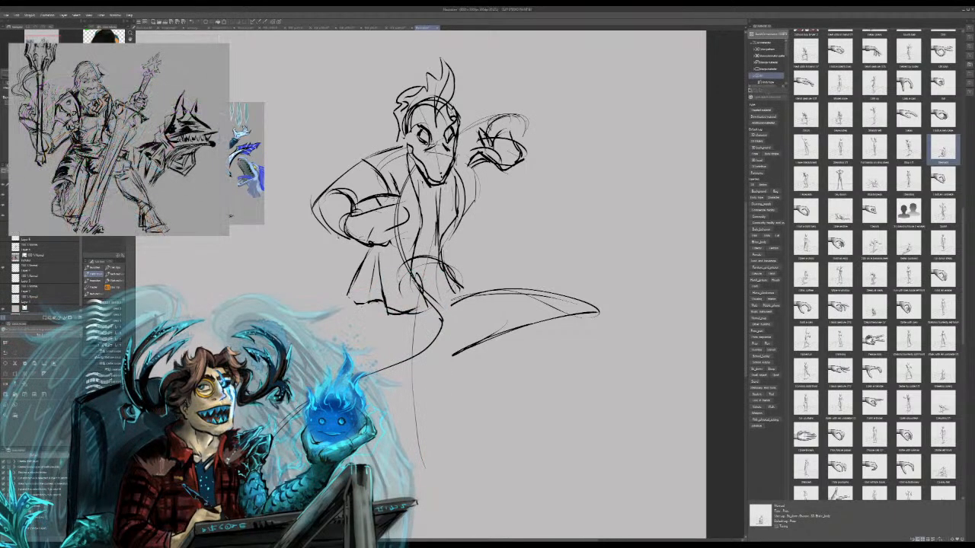
Strengthen the open jacket's front edge and hem, and redraw the outer contour of the bent arm's upper sleeve
drag(459, 290, 430, 310)
drag(457, 279, 443, 233)
drag(454, 179, 457, 211)
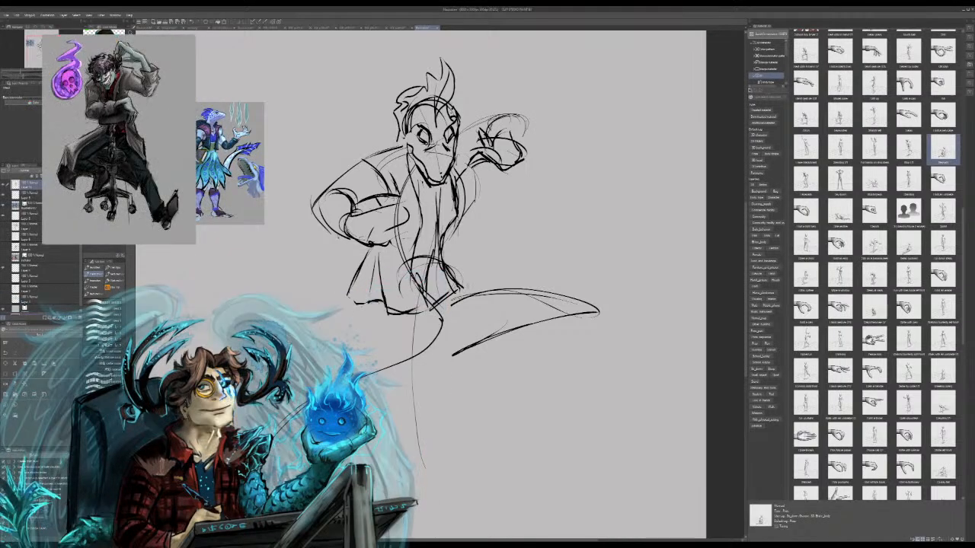
mouse_move(351, 179)
mouse_down()
mouse_move(390, 155)
mouse_move(368, 164)
mouse_up()
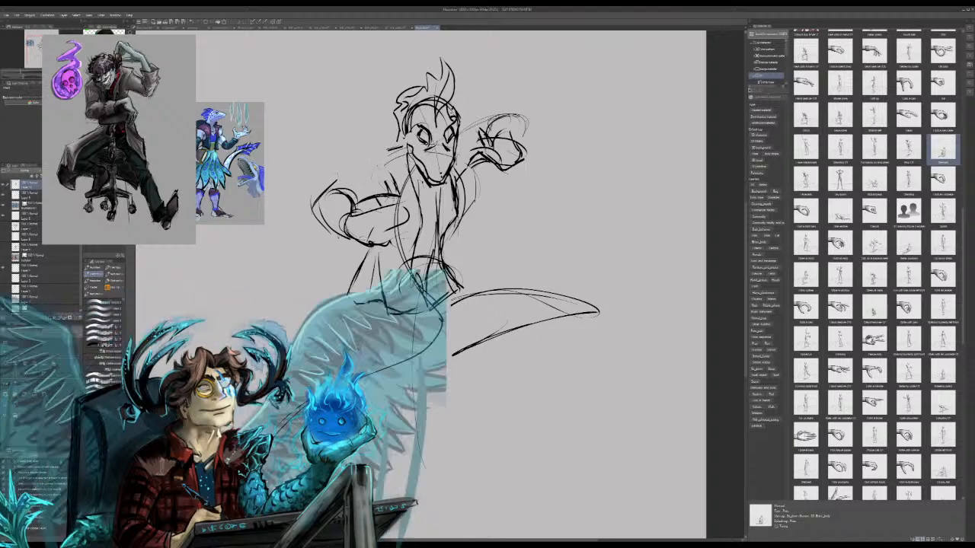
drag(329, 189, 392, 147)
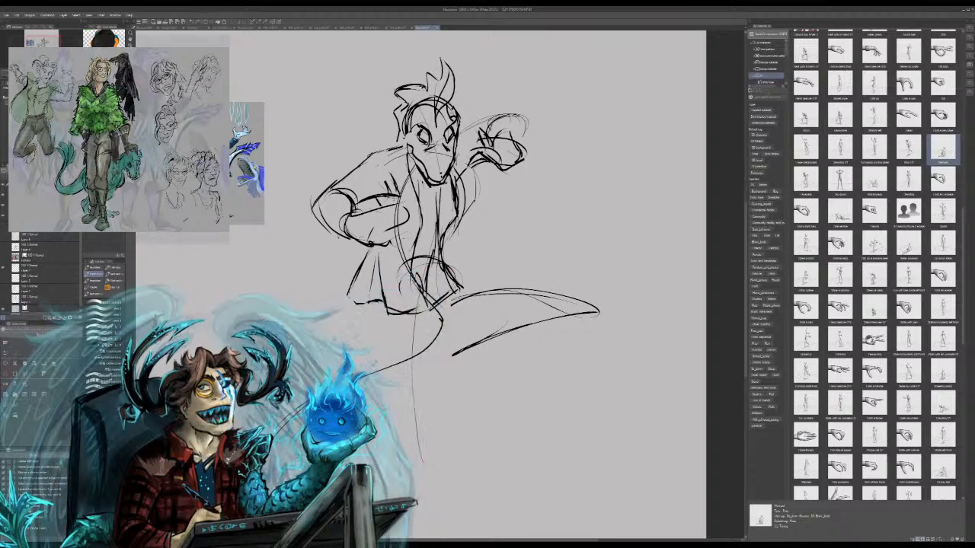
Undo the frill behind the skull and redraw it as larger jagged spikes running from the crest to the neck
key(ctrl+z)
key(ctrl+z)
key(ctrl+z)
key(ctrl+z)
key(ctrl+z)
key(ctrl+z)
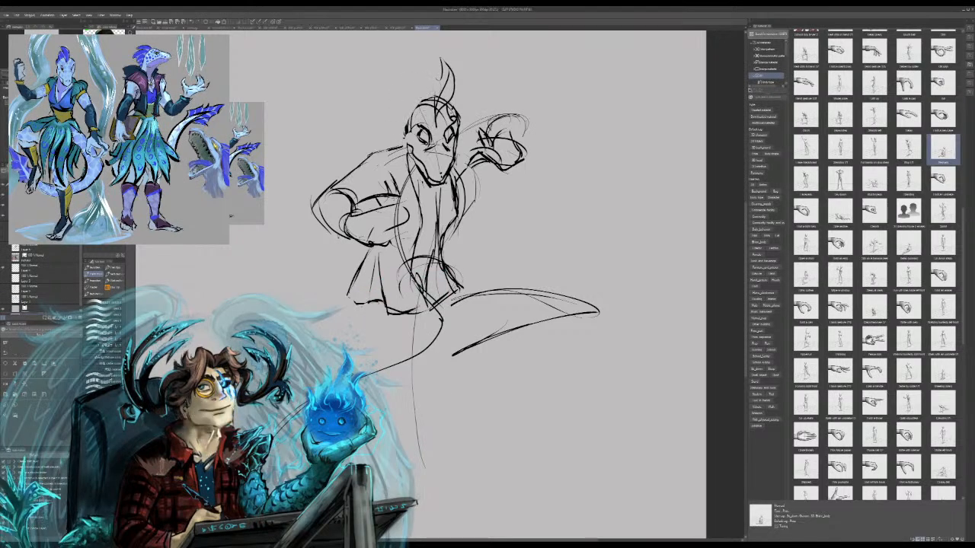
mouse_move(417, 93)
mouse_down()
mouse_move(416, 70)
mouse_move(389, 145)
mouse_move(377, 121)
mouse_up()
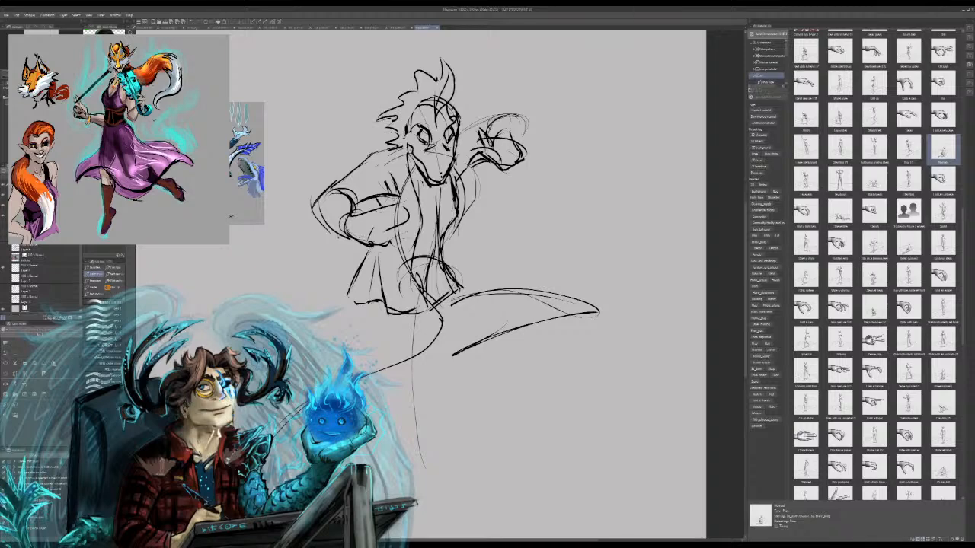
Refine the face with sharp angled brows and darker eyes, and separate the fingers of the hand at the waist
mouse_move(407, 127)
mouse_down()
mouse_move(435, 107)
mouse_move(435, 124)
mouse_move(448, 93)
mouse_move(449, 103)
mouse_up()
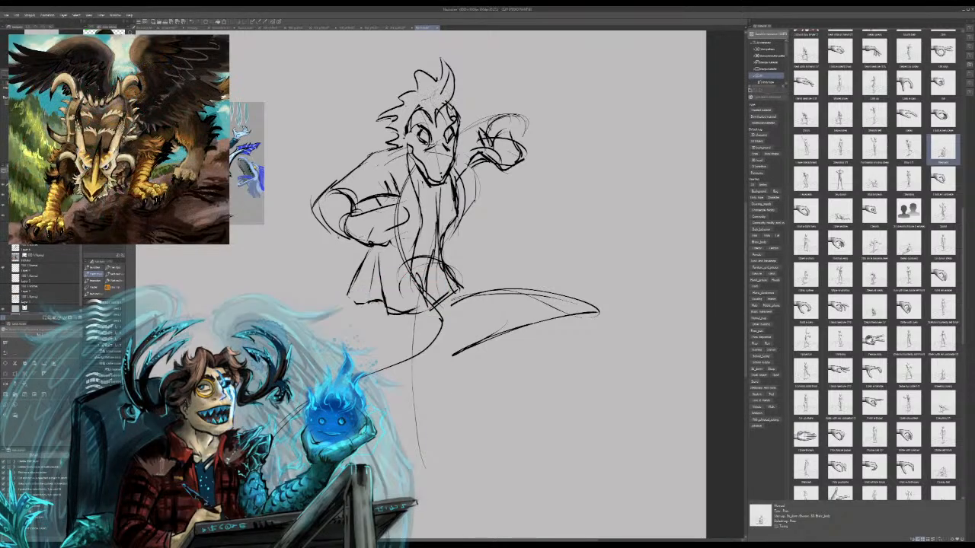
mouse_move(454, 83)
mouse_down()
mouse_move(443, 99)
mouse_move(459, 122)
mouse_move(439, 127)
mouse_up()
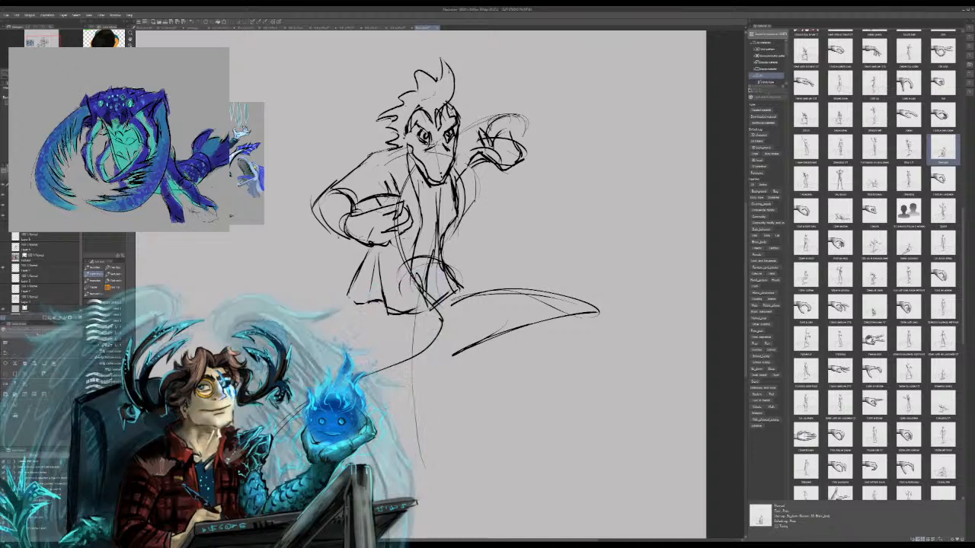
mouse_move(403, 222)
mouse_down()
mouse_move(374, 245)
mouse_move(356, 239)
mouse_move(389, 232)
mouse_up()
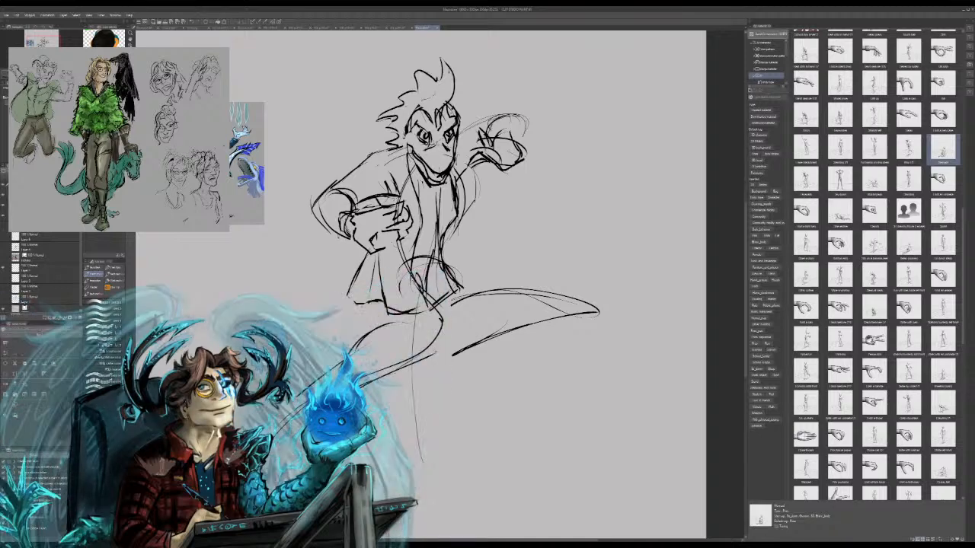
Add a short dark crease inside the thigh below the coat hem, and undo the extra stroke under the coat tail
mouse_move(405, 341)
mouse_down()
mouse_move(436, 345)
mouse_move(422, 347)
mouse_up()
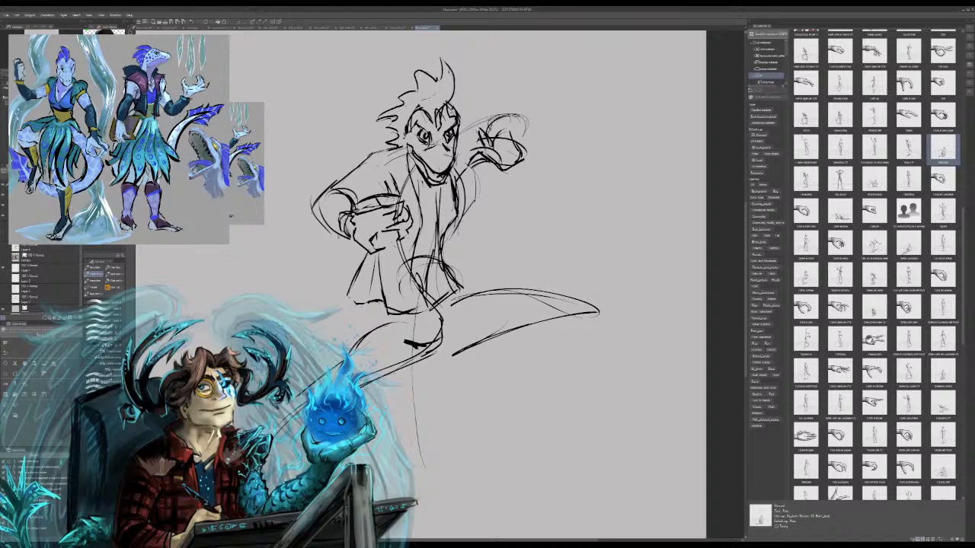
drag(369, 298, 374, 334)
key(ctrl+z)
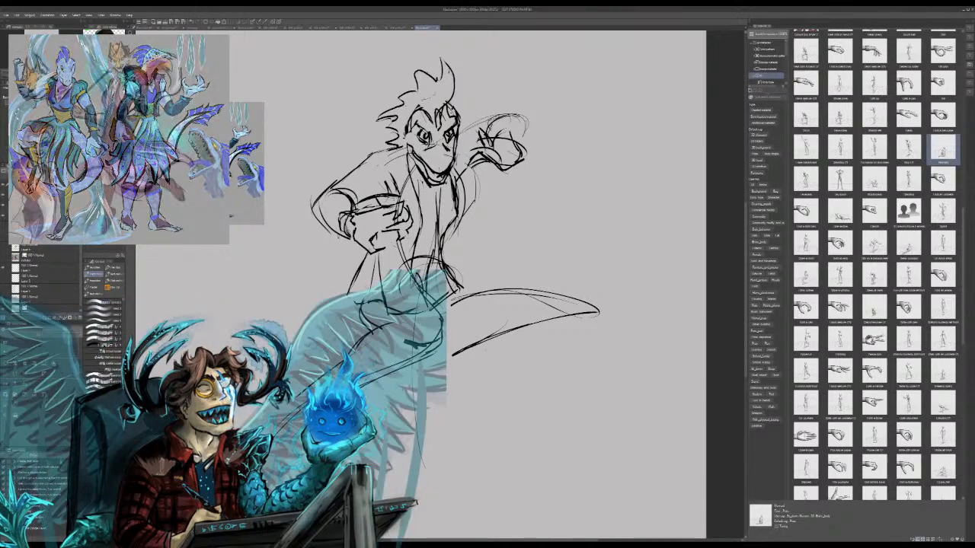
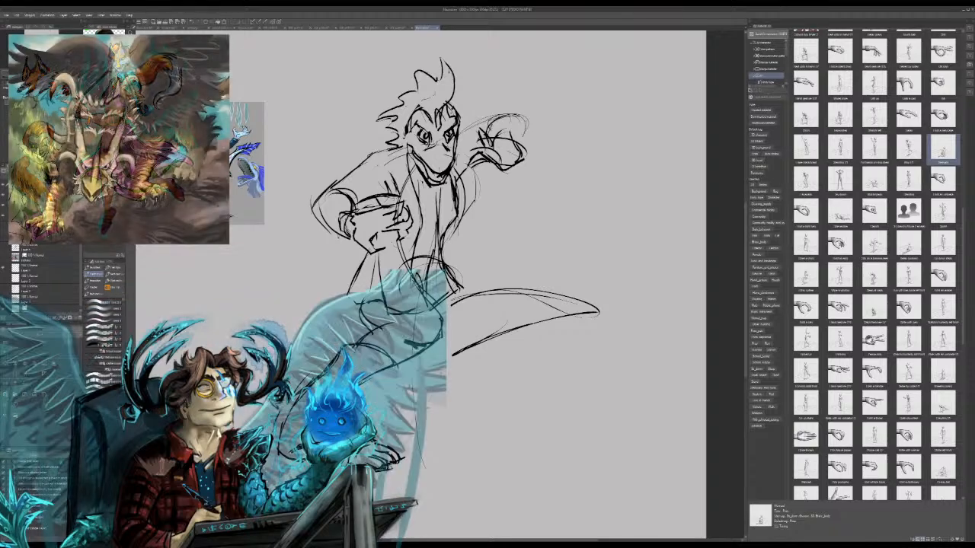
Clear the coat hem, hip and tail lines below the waist, keeping the jacket, upper thigh curve and bent leg
mouse_move(447, 274)
mouse_down()
mouse_move(504, 263)
mouse_move(535, 285)
mouse_move(519, 270)
mouse_up()
key(ctrl+z)
key(ctrl+z)
key(ctrl+z)
key(ctrl+z)
key(ctrl+z)
key(ctrl+z)
key(ctrl+z)
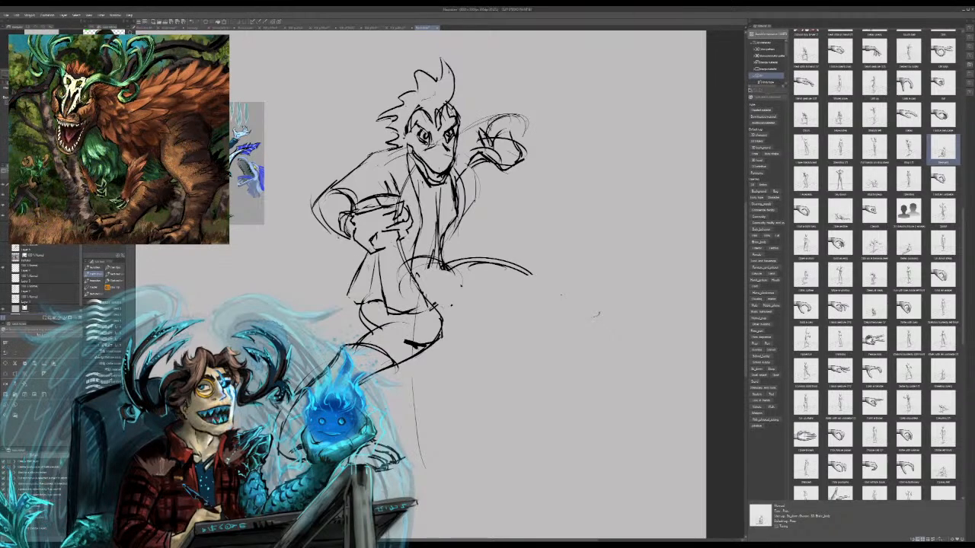
key(ctrl+z)
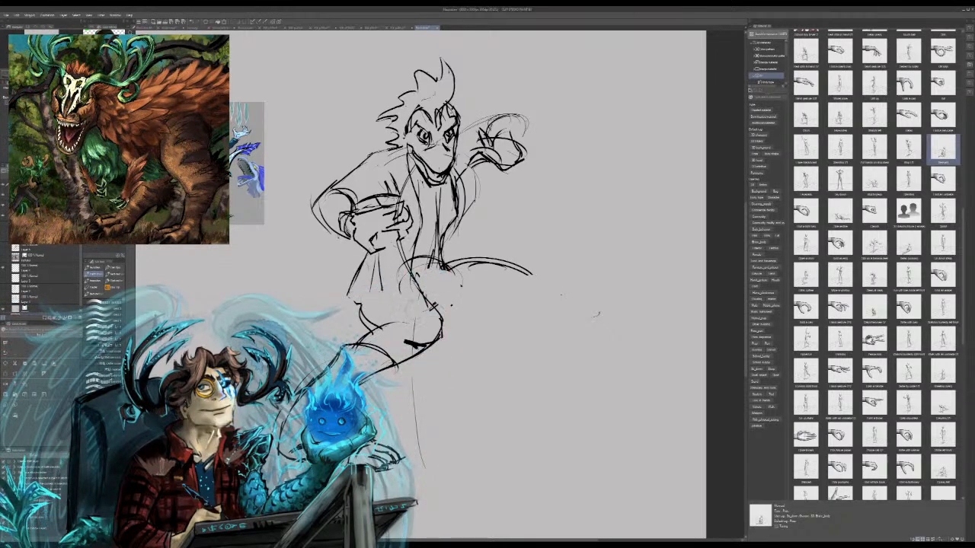
key(ctrl+z)
key(ctrl+z)
key(ctrl+z)
key(ctrl+z)
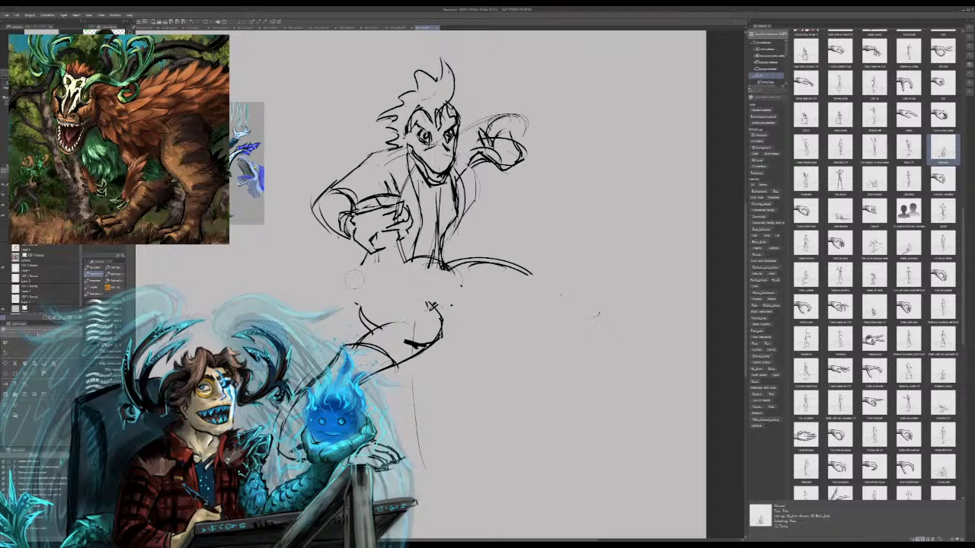
Draw a short jacket hem across the hip and add a shoulder seam and fold lines to the bent arm's sleeve
drag(357, 262, 418, 267)
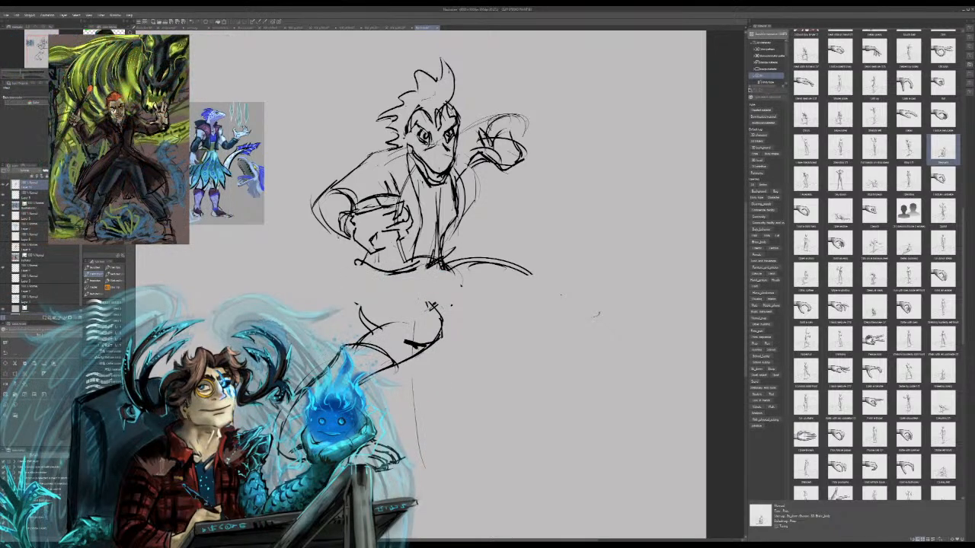
drag(375, 196, 386, 204)
drag(383, 153, 394, 187)
drag(390, 170, 394, 190)
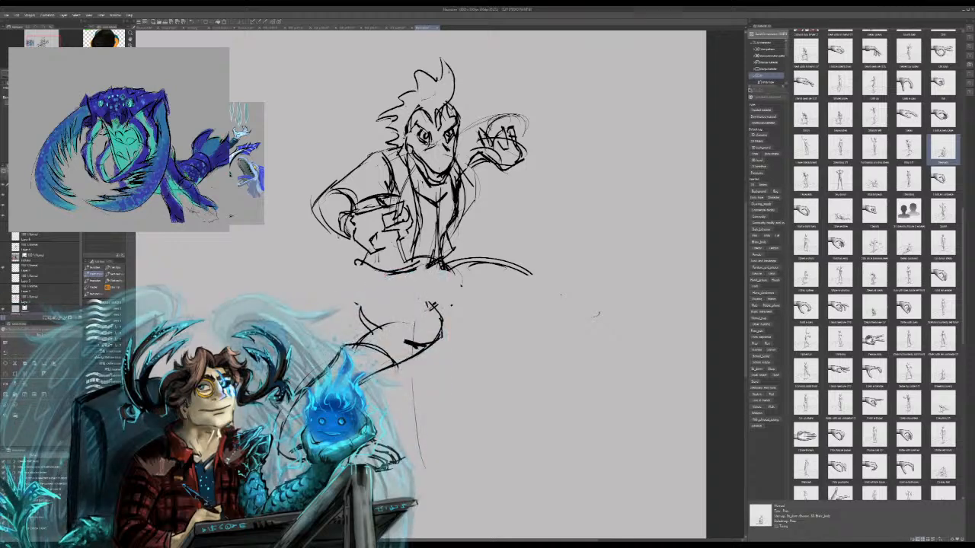
Clear the centre lines of the torso and redraw them as a V-shaped neckline with curved jacket edges down to the waist
drag(446, 228, 451, 253)
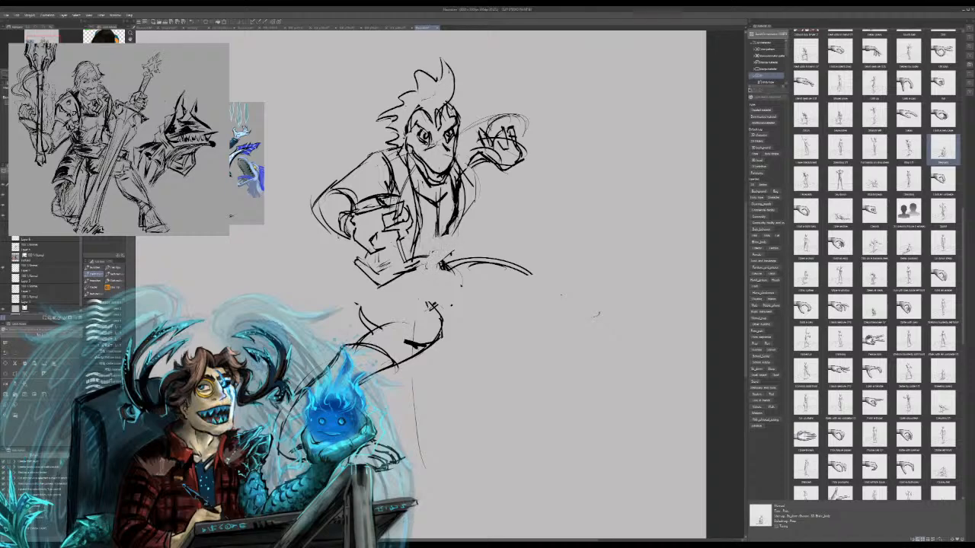
drag(449, 252, 444, 269)
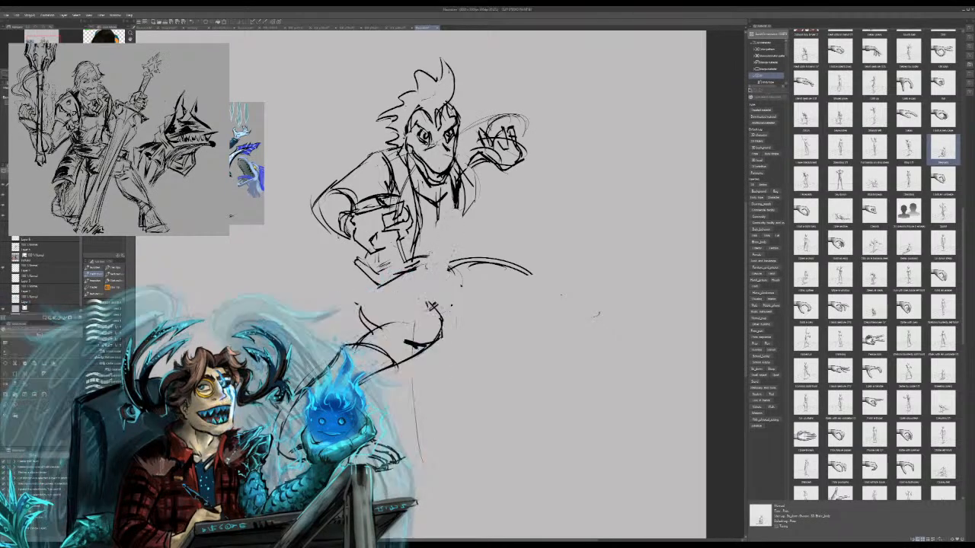
drag(455, 217, 444, 265)
mouse_move(441, 223)
mouse_down()
mouse_move(441, 260)
mouse_move(453, 269)
mouse_up()
drag(458, 200, 446, 213)
mouse_move(445, 197)
mouse_down()
mouse_move(439, 219)
mouse_move(445, 182)
mouse_up()
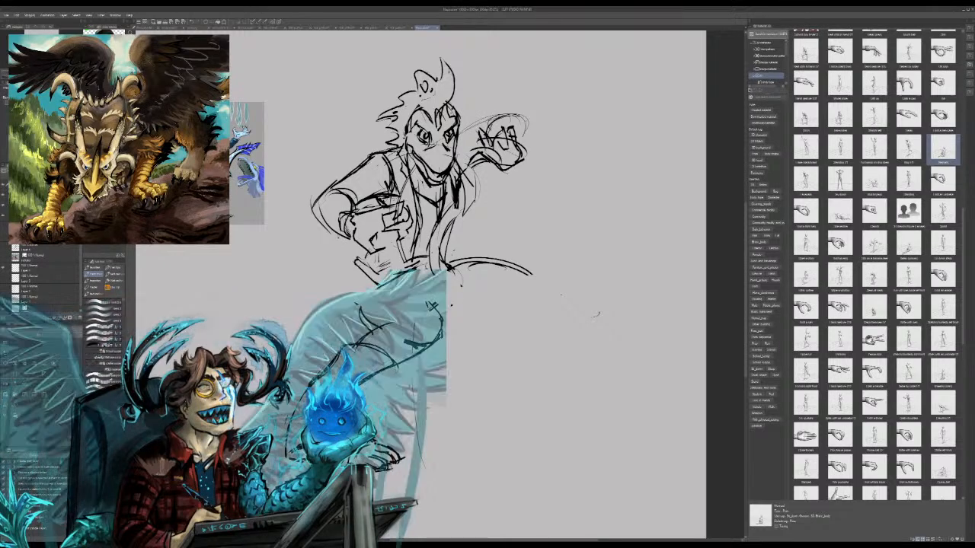
Sketch long flowing skirt panels hanging from the waist over the front, and begin the panel behind the bent leg
drag(561, 295, 730, 285)
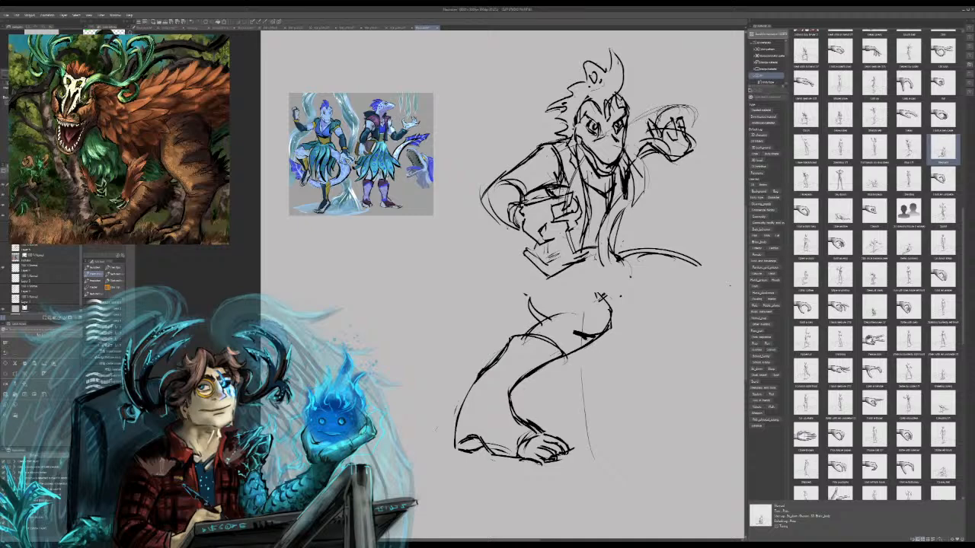
mouse_move(591, 290)
mouse_down()
mouse_move(616, 335)
mouse_move(578, 385)
mouse_move(598, 411)
mouse_up()
mouse_move(632, 331)
mouse_down()
mouse_move(587, 404)
mouse_move(640, 405)
mouse_up()
drag(626, 266, 664, 339)
mouse_move(623, 261)
mouse_down()
mouse_move(653, 282)
mouse_move(668, 332)
mouse_up()
drag(550, 272, 516, 323)
drag(515, 324, 475, 344)
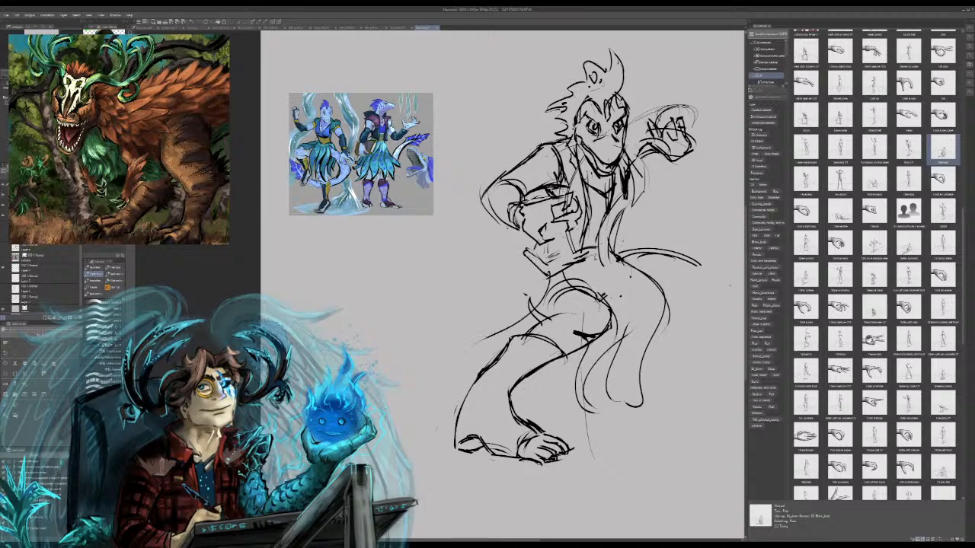
Draw pointed skirt panels blowing back from the rear hip, and a tapered panel over the outstretched thigh
drag(512, 291, 455, 371)
mouse_move(522, 274)
mouse_down()
mouse_move(512, 293)
mouse_move(434, 339)
mouse_up()
mouse_move(492, 298)
mouse_down()
mouse_move(434, 344)
mouse_move(472, 316)
mouse_up()
mouse_move(616, 250)
mouse_down()
mouse_move(658, 266)
mouse_move(699, 265)
mouse_up()
drag(651, 274, 699, 270)
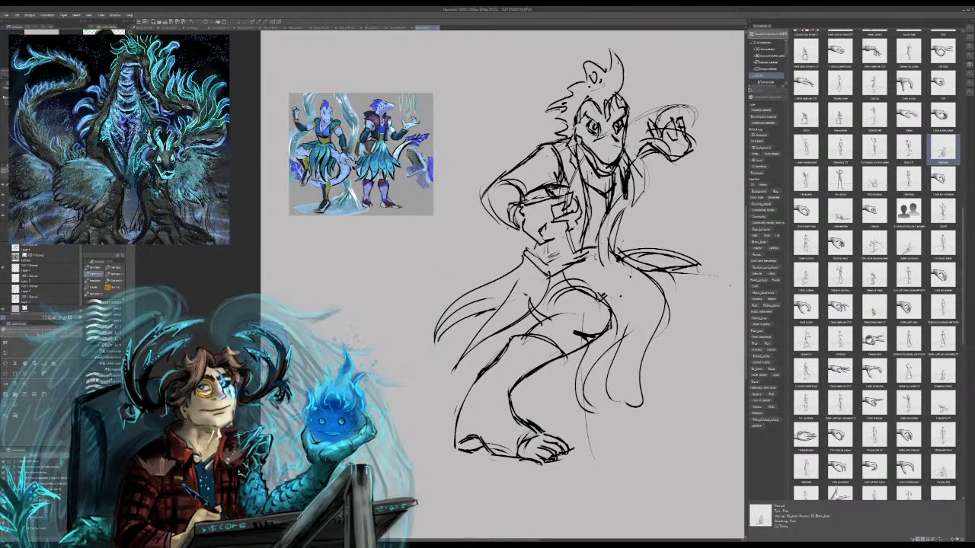
mouse_move(526, 248)
mouse_down()
mouse_move(456, 237)
mouse_move(358, 274)
mouse_move(404, 306)
mouse_move(353, 361)
mouse_move(414, 334)
mouse_up()
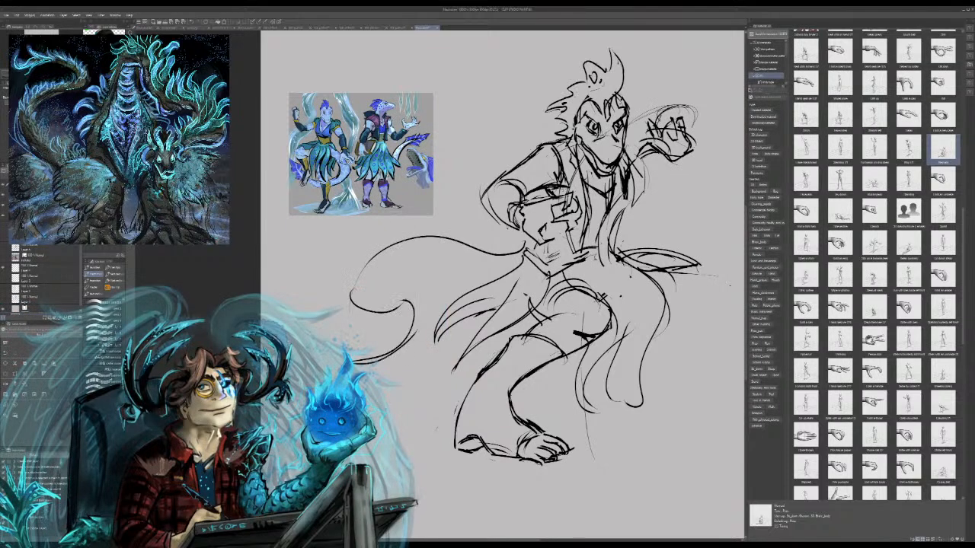
key(ctrl+z)
key(ctrl+z)
key(ctrl+z)
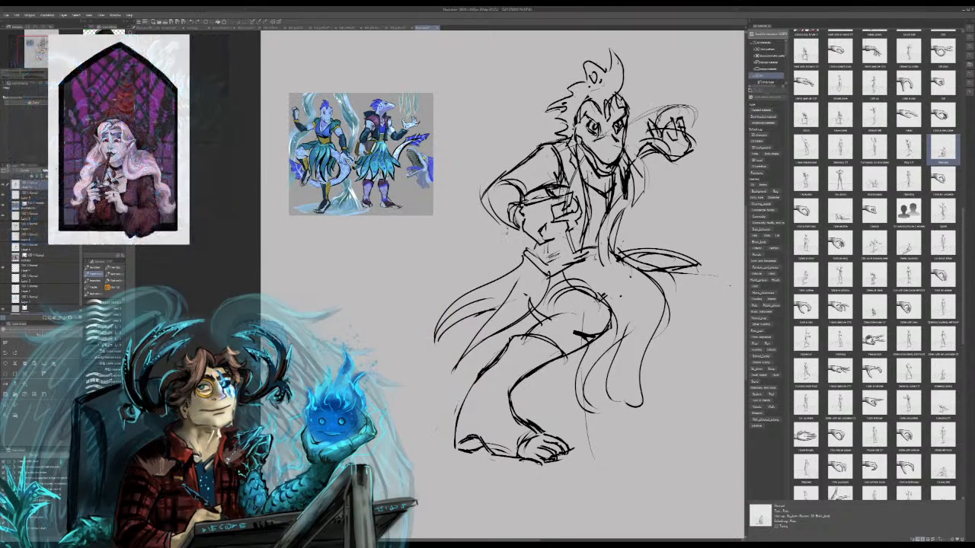
Draw the tail's upper contour sweeping back from the hip without the curled end, and add inner folds to the skirt panels
mouse_move(525, 237)
mouse_down()
mouse_move(478, 263)
mouse_move(412, 268)
mouse_move(394, 230)
mouse_move(332, 264)
mouse_move(327, 301)
mouse_up()
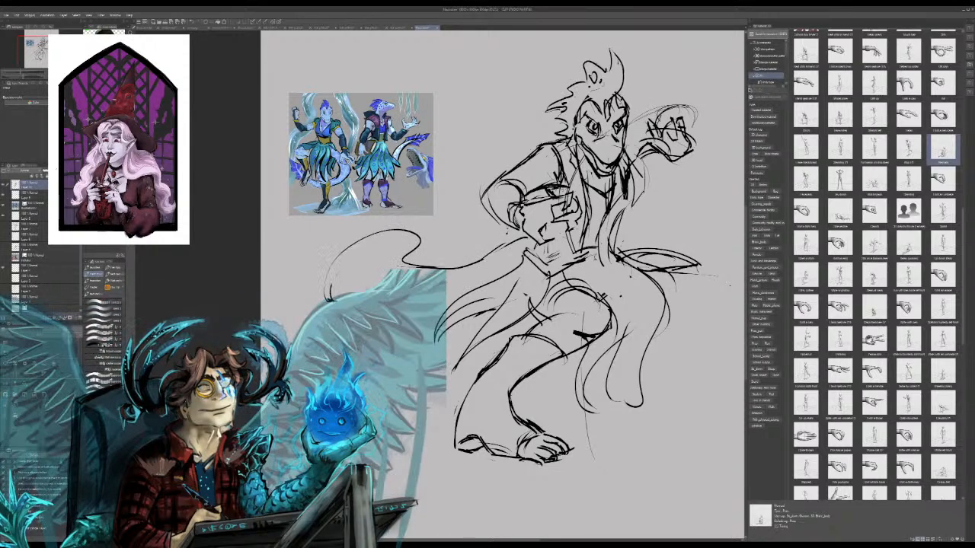
key(ctrl+z)
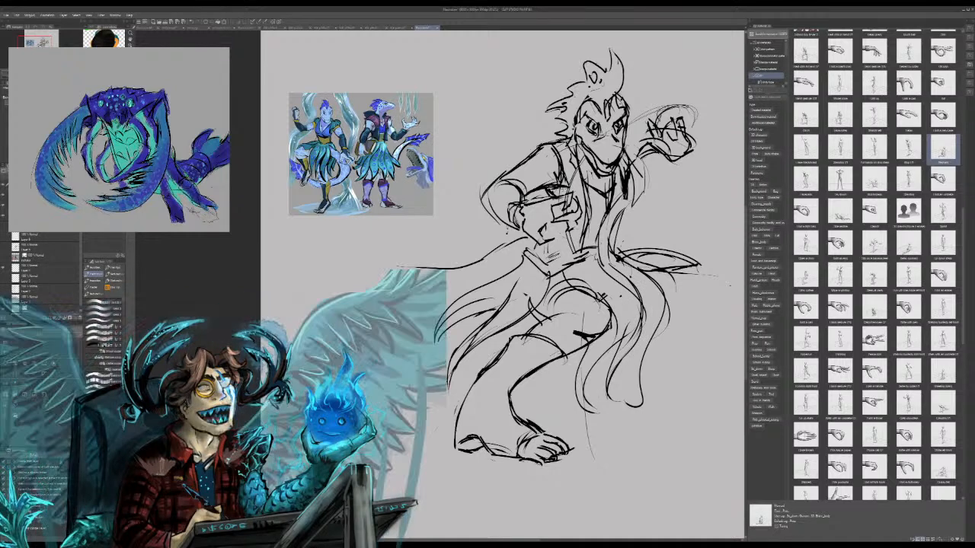
key(ctrl+z)
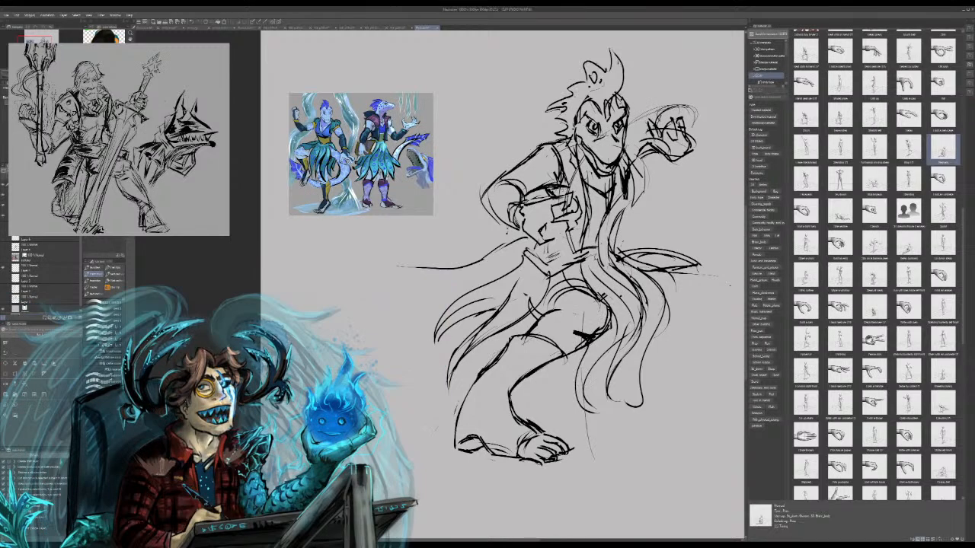
Redraw the cloth hanging below the bent leg's knee as a small curled end with a short fold beside it
mouse_move(605, 331)
mouse_down()
mouse_move(584, 350)
mouse_move(613, 314)
mouse_move(608, 332)
mouse_move(567, 357)
mouse_up()
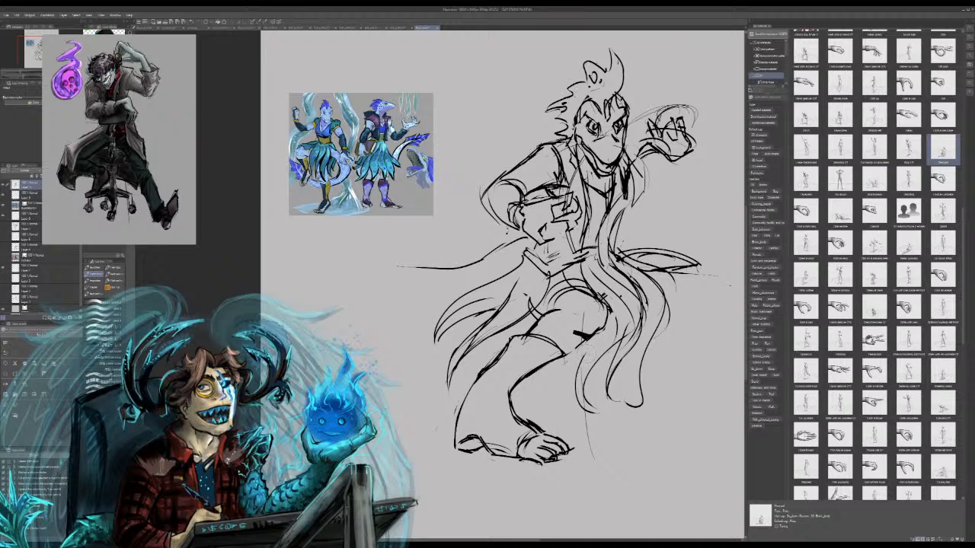
mouse_move(592, 337)
mouse_down()
mouse_move(577, 372)
mouse_move(534, 388)
mouse_move(546, 399)
mouse_up()
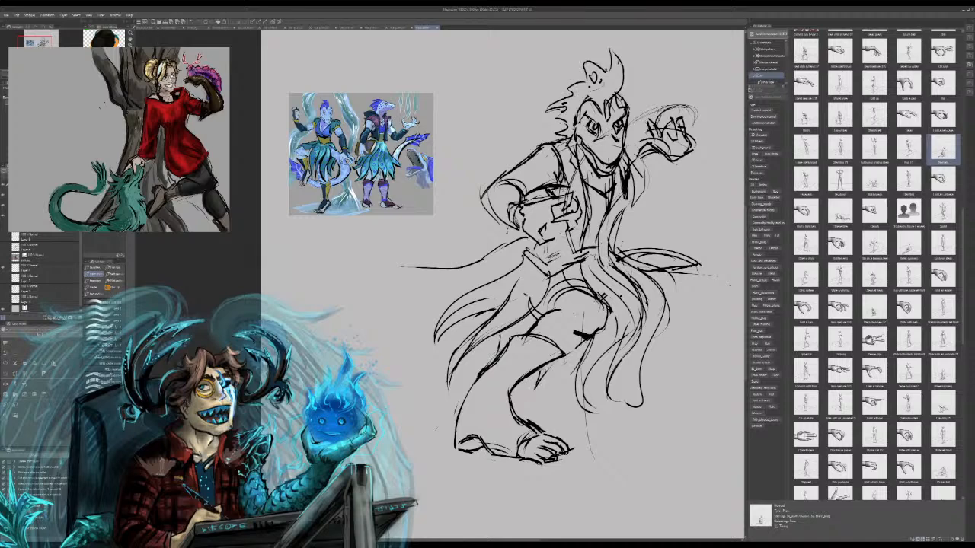
key(ctrl+z)
key(ctrl+z)
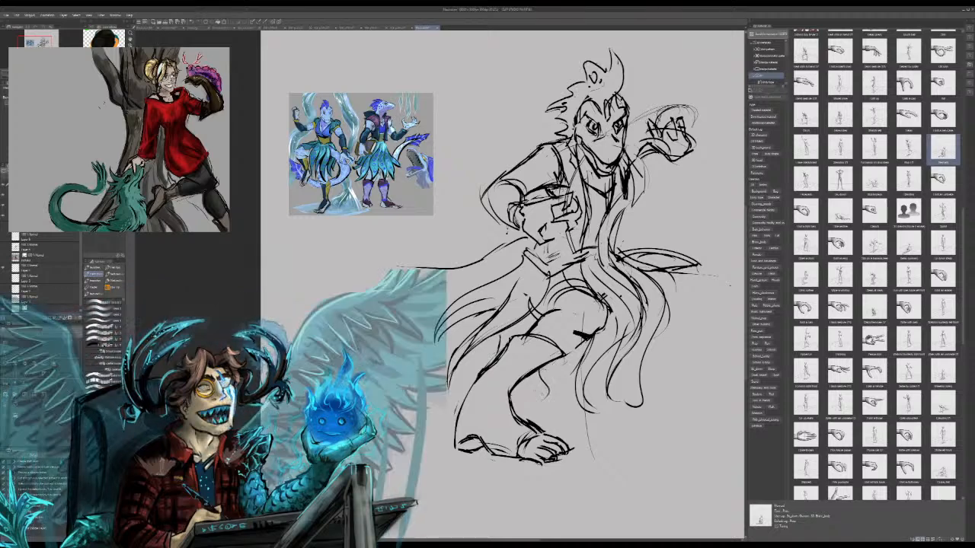
drag(547, 364, 554, 397)
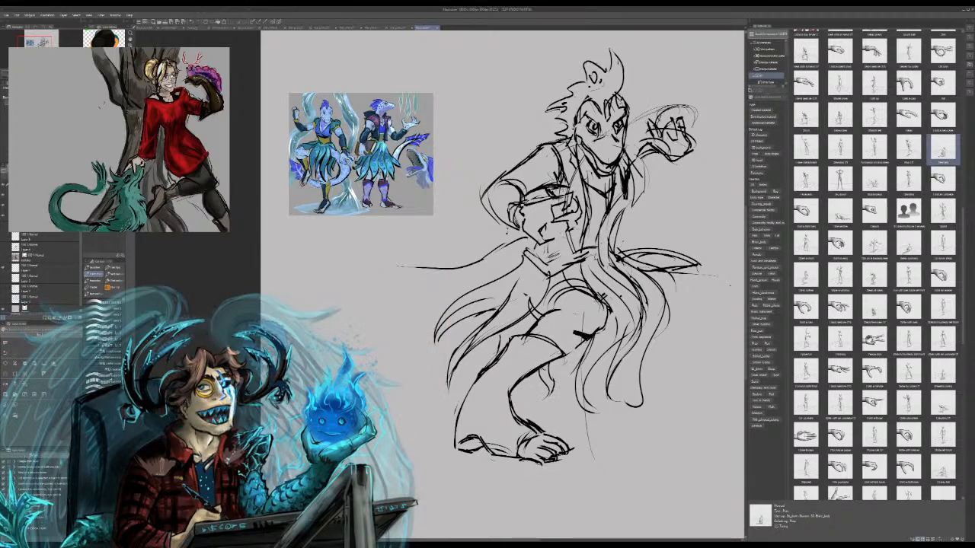
drag(564, 356, 572, 384)
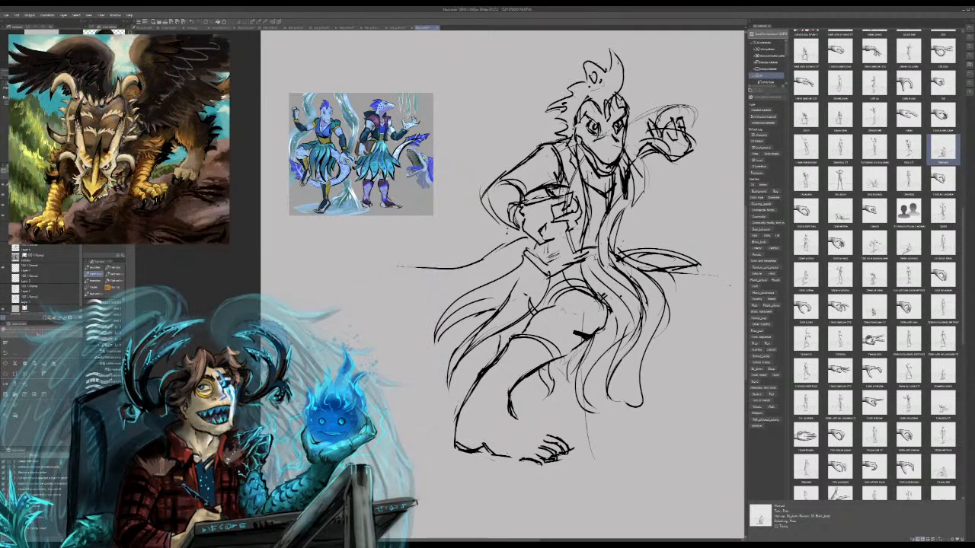
Rework the front foot with a redrawn heel, ankle folds and strap lines across the instep and heel
drag(479, 443, 487, 451)
drag(468, 411, 475, 428)
drag(484, 390, 469, 412)
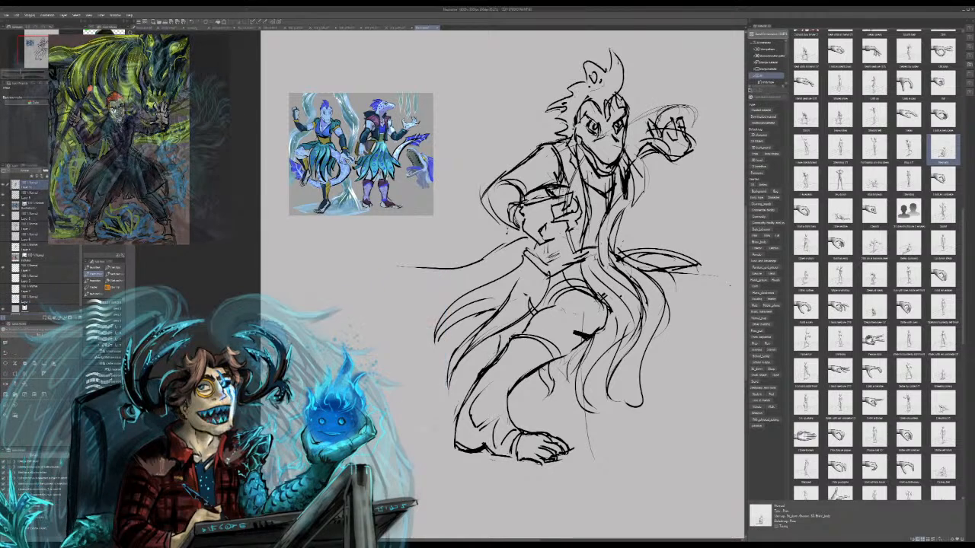
mouse_move(495, 425)
mouse_down()
mouse_move(516, 410)
mouse_move(530, 430)
mouse_up()
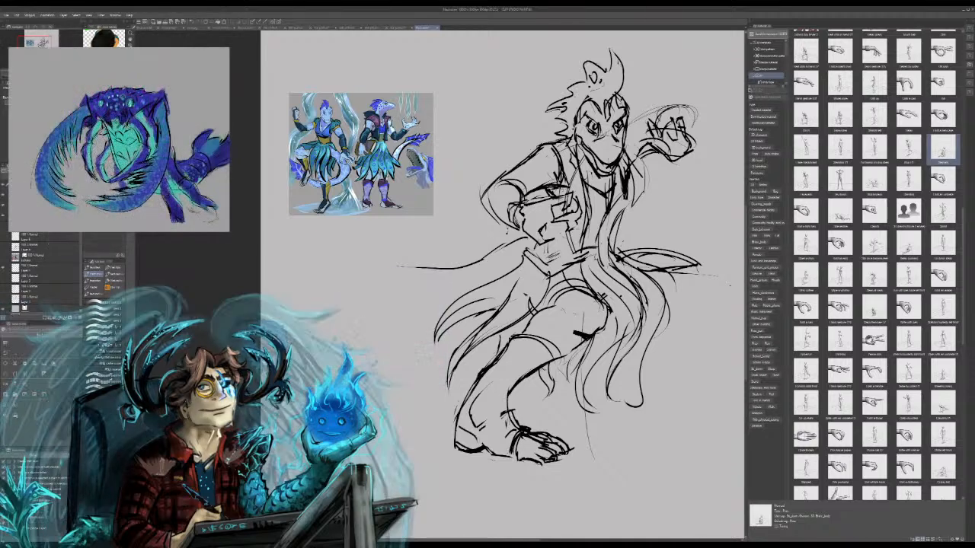
drag(456, 431, 483, 447)
Outline the wrap's upper edge on the front shin, undo the cross-hatching there, and add a fold below the knee
mouse_move(479, 425)
mouse_down()
mouse_move(495, 411)
mouse_move(486, 399)
mouse_move(489, 425)
mouse_move(496, 418)
mouse_up()
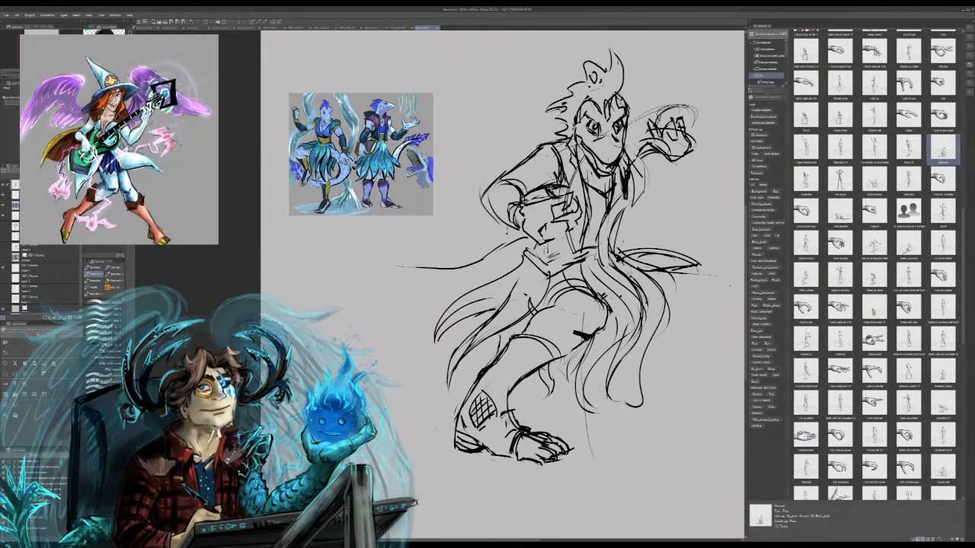
key(ctrl+z)
key(ctrl+z)
key(ctrl+z)
key(ctrl+z)
key(ctrl+z)
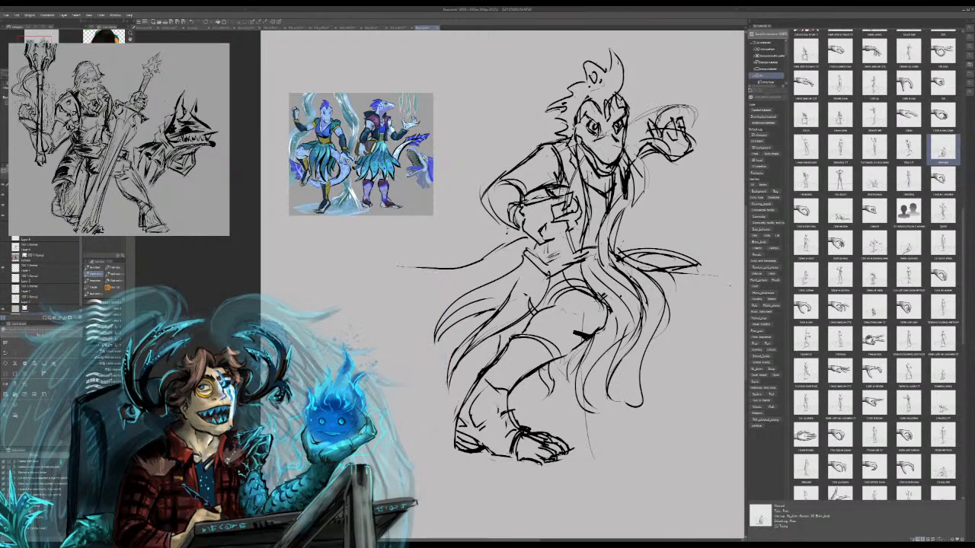
drag(527, 377, 561, 358)
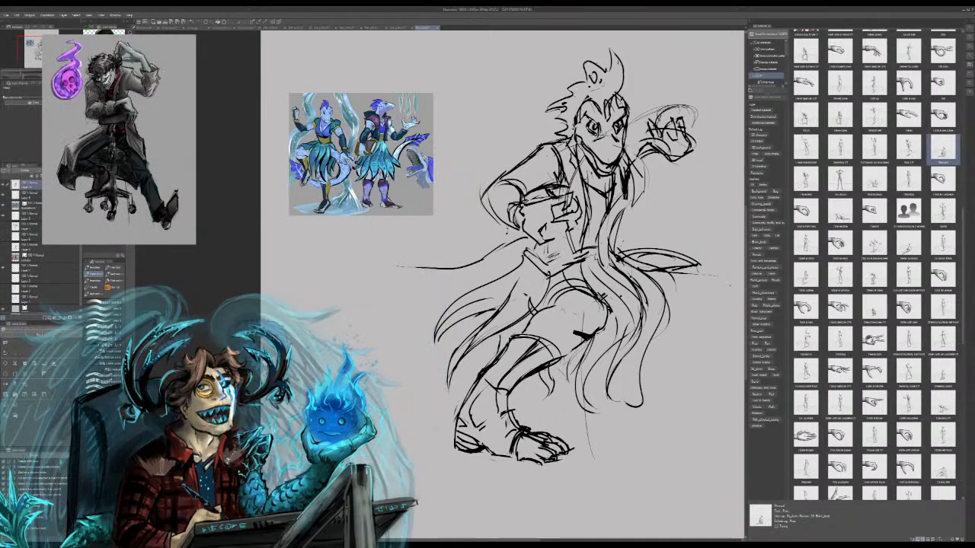
Sketch the far leg's shin, ankle and flat foot below the skirt panels, and refine the knee and thigh contour
drag(673, 325, 662, 370)
mouse_move(659, 394)
mouse_down()
mouse_move(696, 389)
mouse_move(691, 380)
mouse_up()
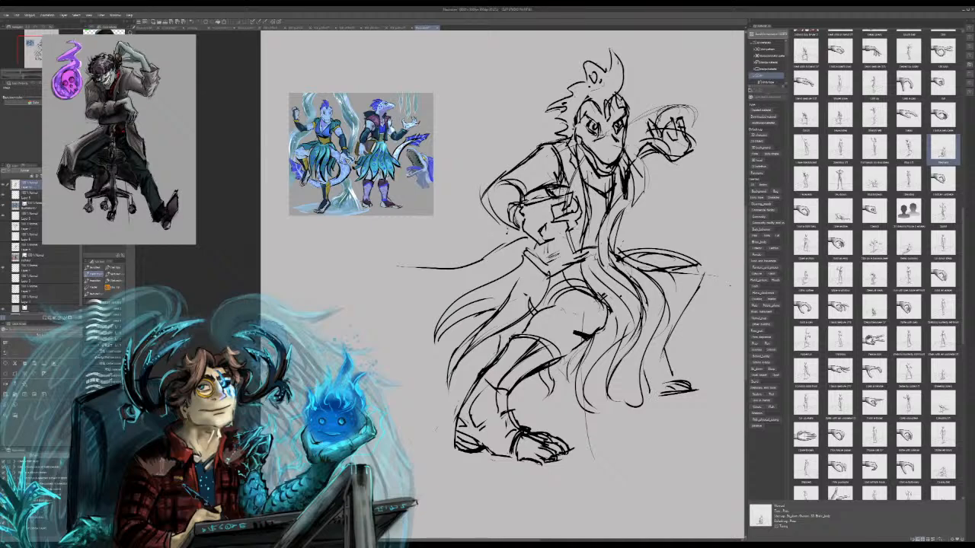
mouse_move(668, 363)
mouse_down()
mouse_move(673, 377)
mouse_move(655, 359)
mouse_move(665, 352)
mouse_up()
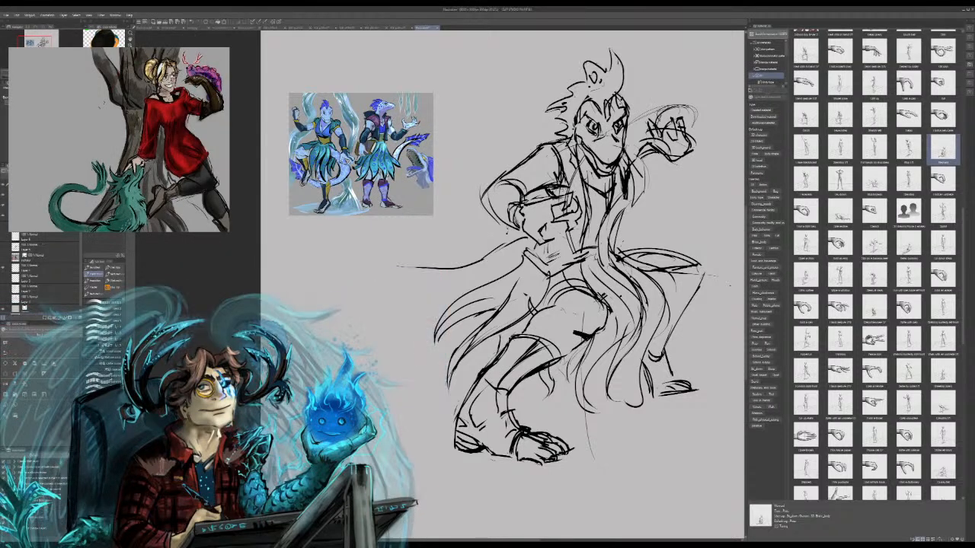
drag(706, 267, 699, 279)
drag(637, 249, 670, 255)
Erase the facial features and redraw them with round eyes, a small snout and dot markings on the face
drag(593, 122, 617, 141)
drag(588, 116, 588, 128)
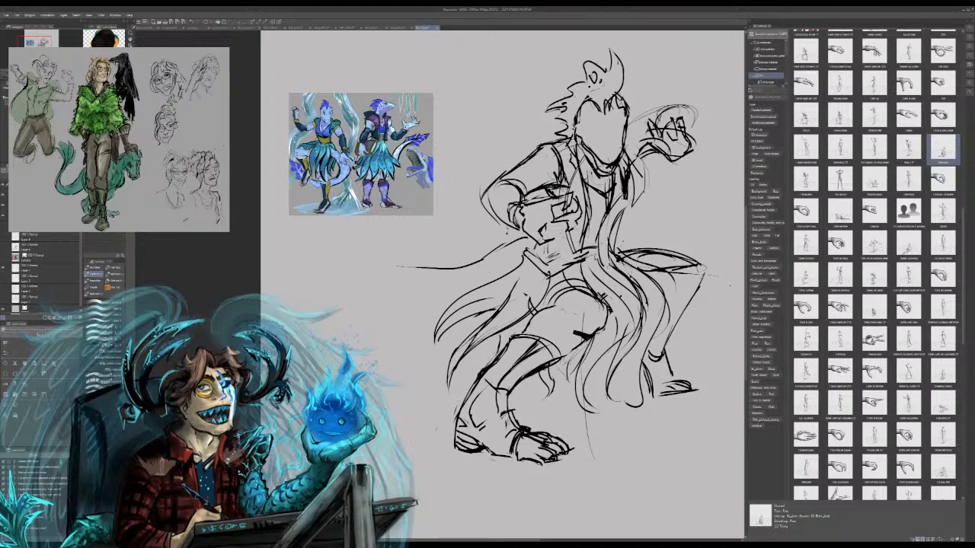
mouse_move(586, 119)
mouse_down()
mouse_move(597, 132)
mouse_move(617, 131)
mouse_move(593, 136)
mouse_move(608, 132)
mouse_move(597, 119)
mouse_move(620, 119)
mouse_up()
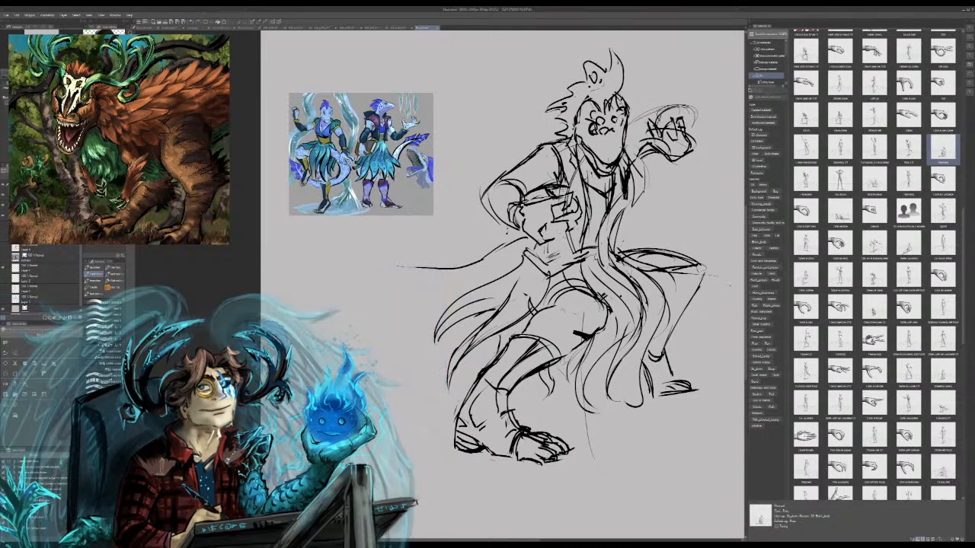
drag(624, 117, 617, 127)
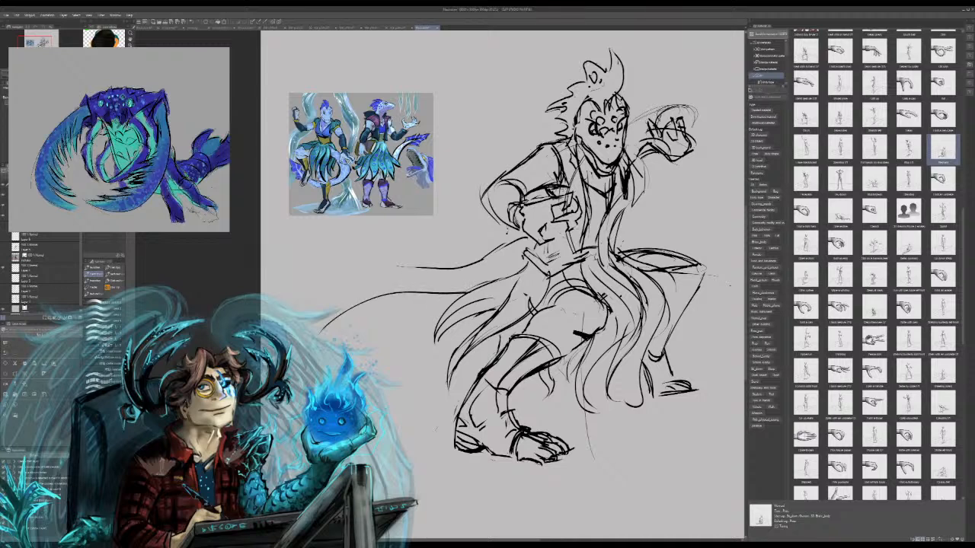
Complete the long tail curving down behind the figure, with semicircular markings along it and a spiky fin at its tip
mouse_move(323, 383)
mouse_down()
mouse_move(306, 378)
mouse_move(382, 281)
mouse_up()
drag(297, 313, 436, 265)
mouse_move(402, 373)
mouse_down()
mouse_move(428, 389)
mouse_move(421, 413)
mouse_move(403, 432)
mouse_move(374, 405)
mouse_up()
key(ctrl+z)
mouse_move(387, 369)
mouse_down()
mouse_move(411, 378)
mouse_move(412, 365)
mouse_move(401, 376)
mouse_up()
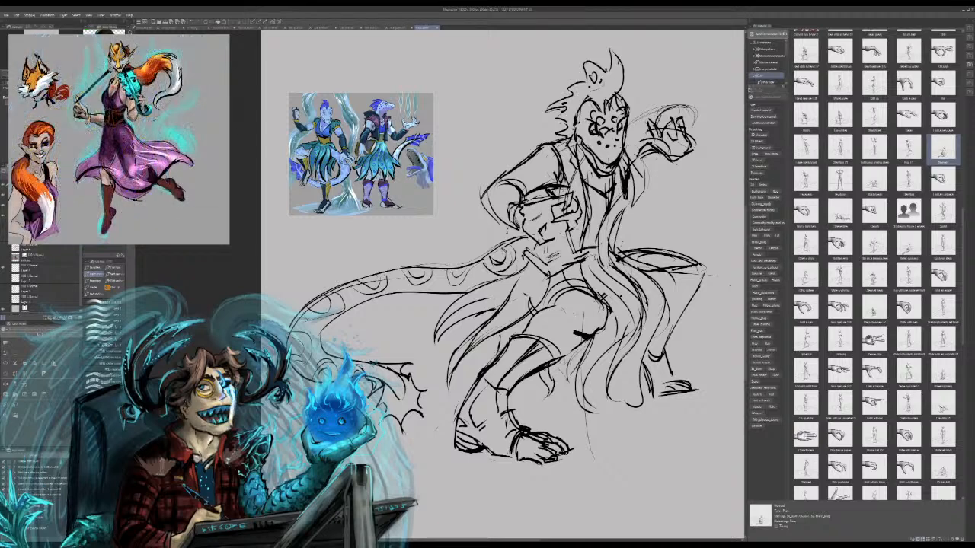
Erase the raised hand's fingers and redraw the hand with curled fingers and one raised finger
drag(657, 120, 683, 139)
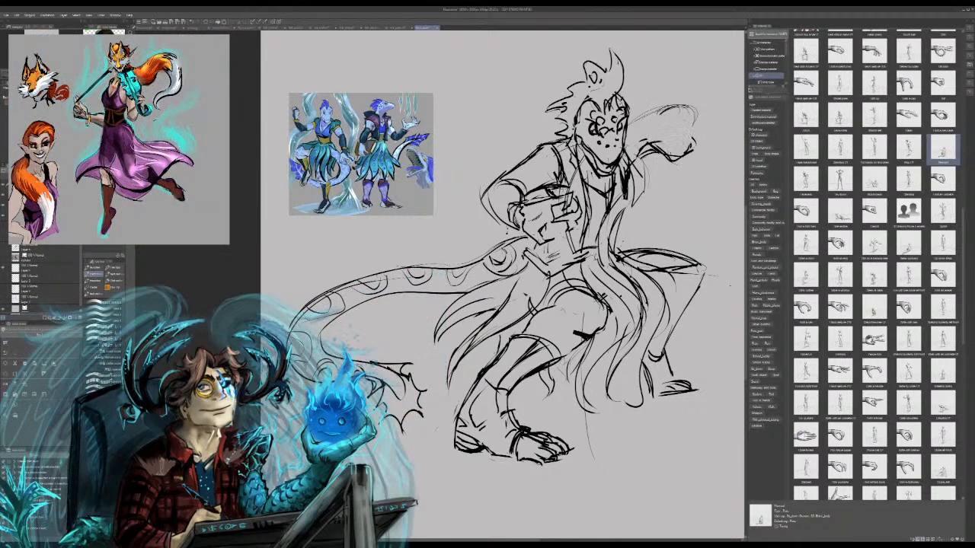
mouse_move(659, 125)
mouse_down()
mouse_move(662, 145)
mouse_move(677, 150)
mouse_move(683, 123)
mouse_move(694, 143)
mouse_move(684, 155)
mouse_move(685, 144)
mouse_up()
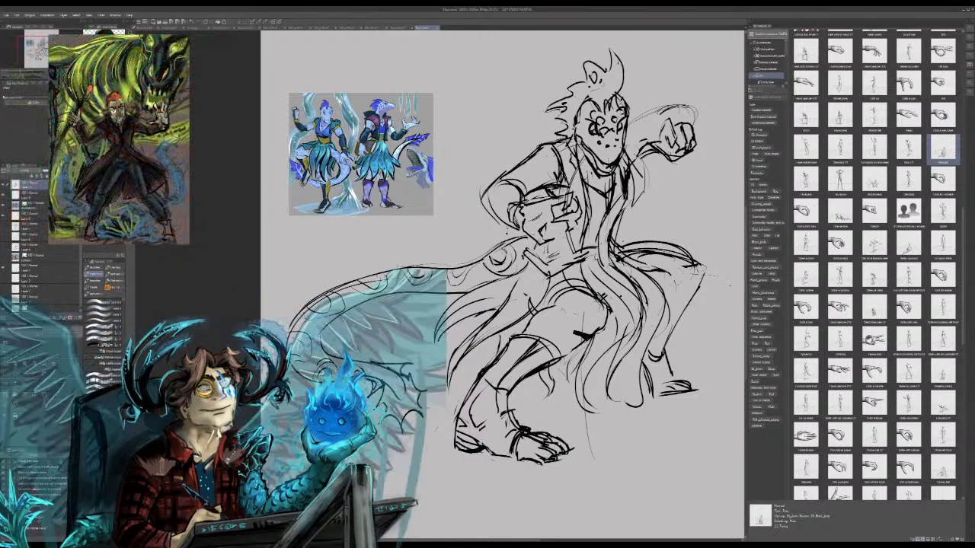
Remove the pointed panel under the outstretched thigh, leaving one clean thigh curve, and darken where it meets the waist
key(ctrl+z)
key(ctrl+z)
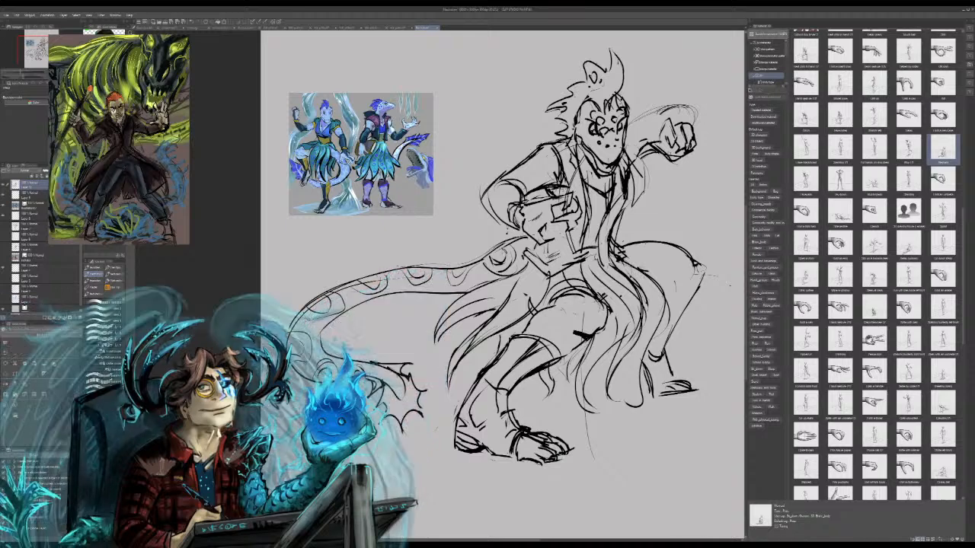
key(ctrl+z)
drag(623, 255, 695, 272)
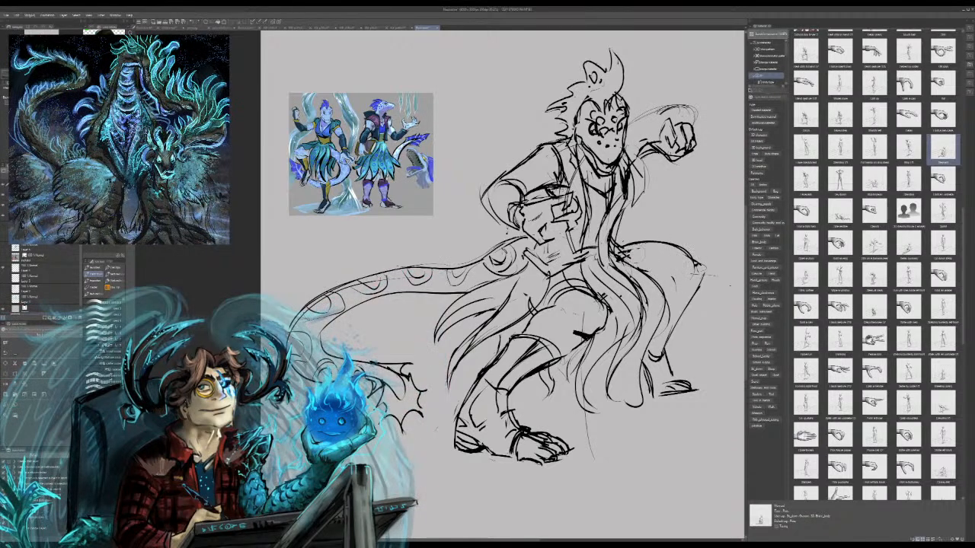
Rework the outstretched leg's thigh, knee and shin contours and remove the heavy mark on the near knee
drag(623, 266, 682, 247)
drag(646, 255, 667, 247)
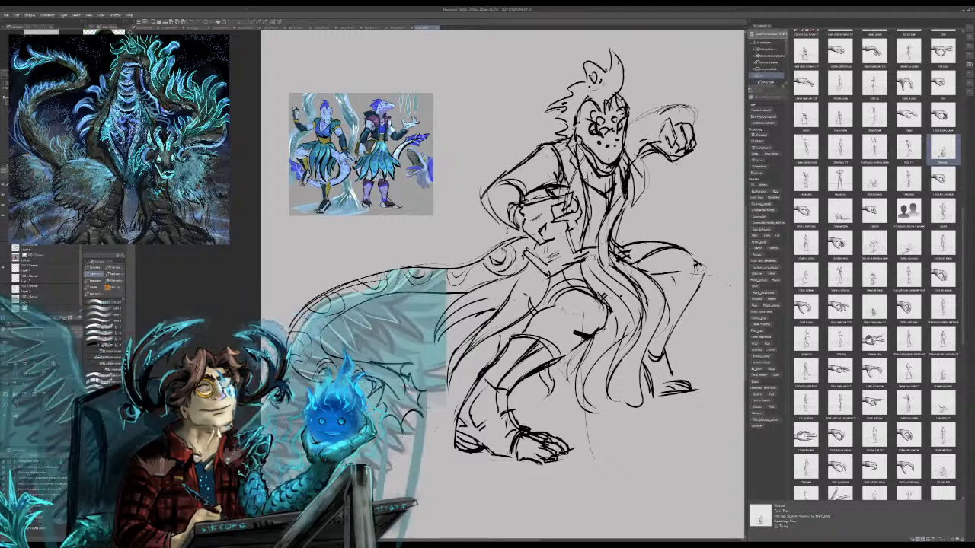
drag(699, 260, 660, 354)
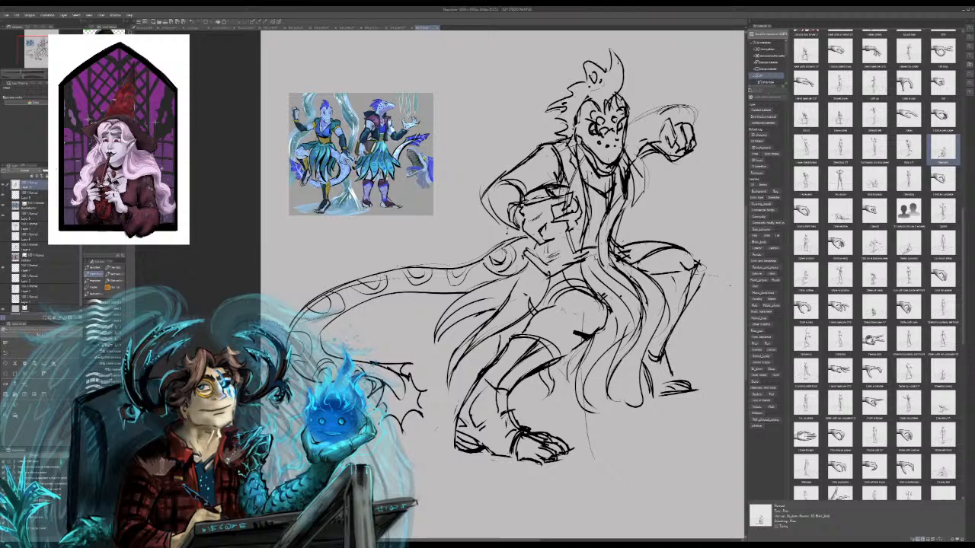
mouse_move(666, 263)
mouse_down()
mouse_move(653, 279)
mouse_move(680, 257)
mouse_move(654, 280)
mouse_up()
key(ctrl+z)
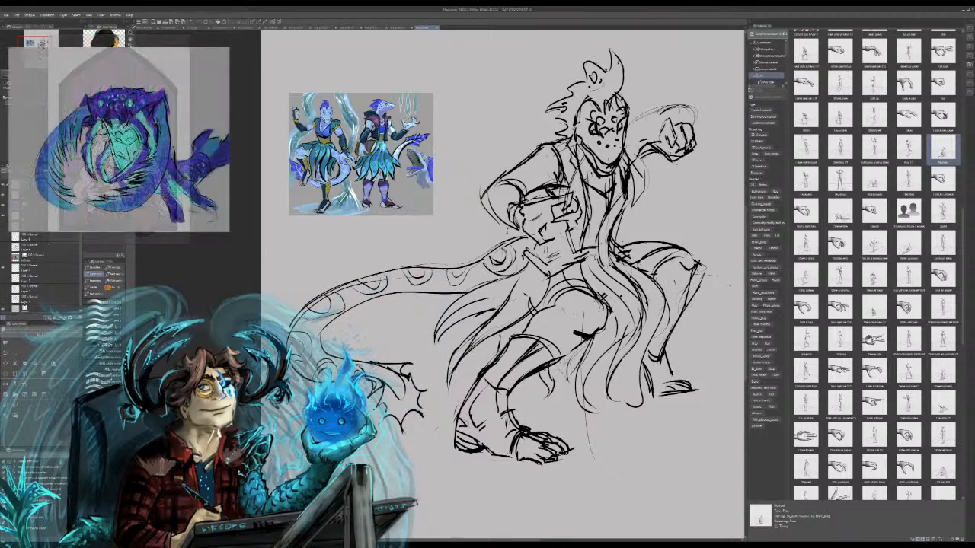
drag(532, 322, 568, 300)
mouse_move(588, 331)
mouse_down()
mouse_move(566, 352)
mouse_move(585, 333)
mouse_up()
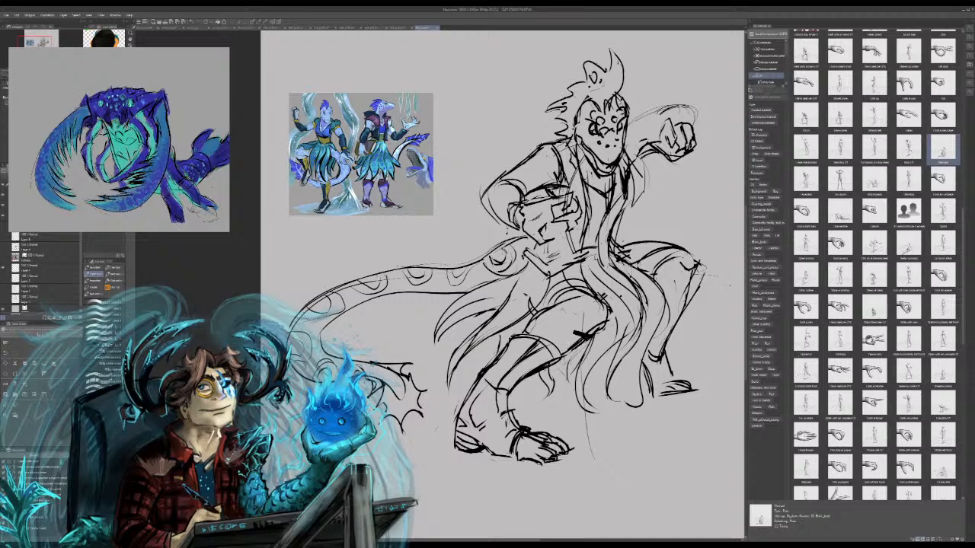
key(ctrl+z)
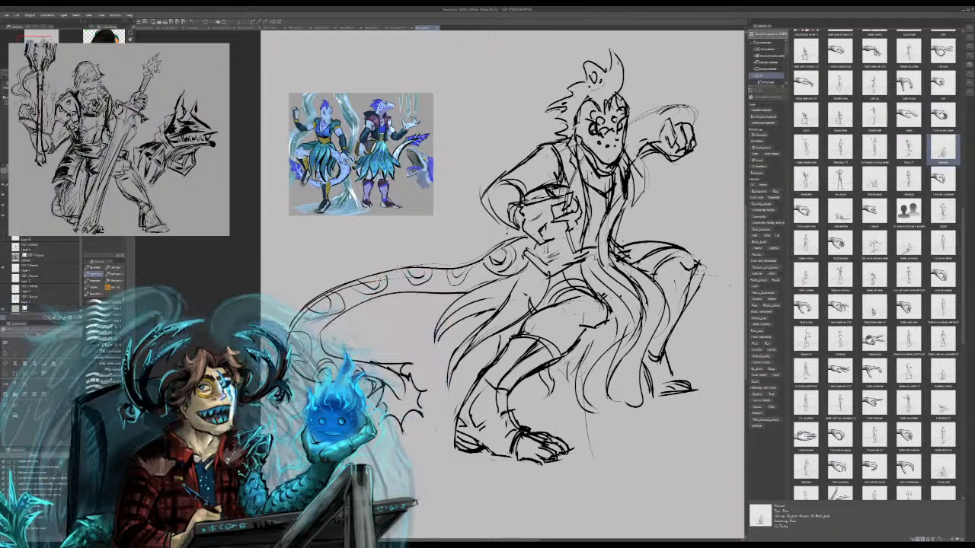
Add grey shading marks beneath and beside both eyes on the lizard's face
key(ctrl+plus)
key(ctrl+plus)
key(ctrl+plus)
key(ctrl+plus)
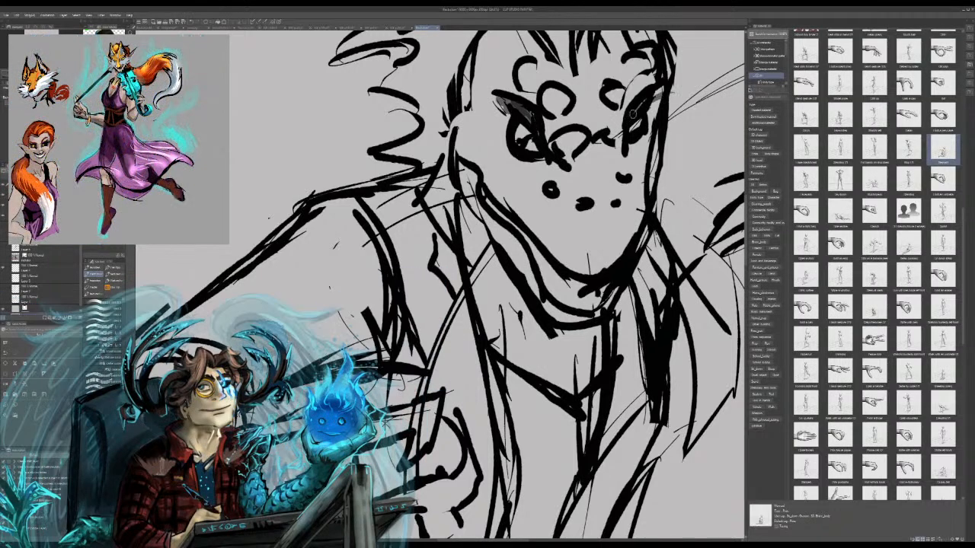
mouse_move(495, 129)
mouse_down()
mouse_move(501, 163)
mouse_move(533, 168)
mouse_up()
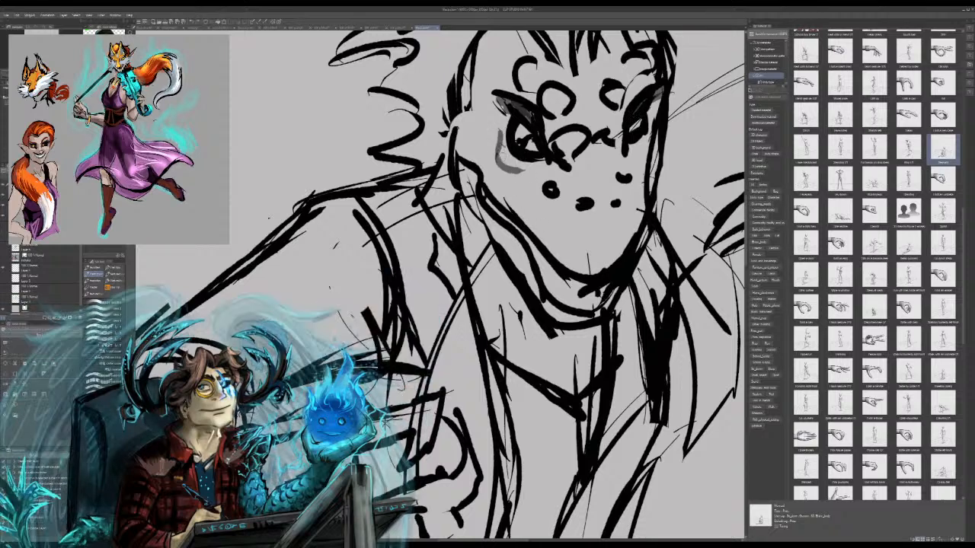
mouse_move(506, 162)
mouse_down()
mouse_move(522, 181)
mouse_move(542, 175)
mouse_up()
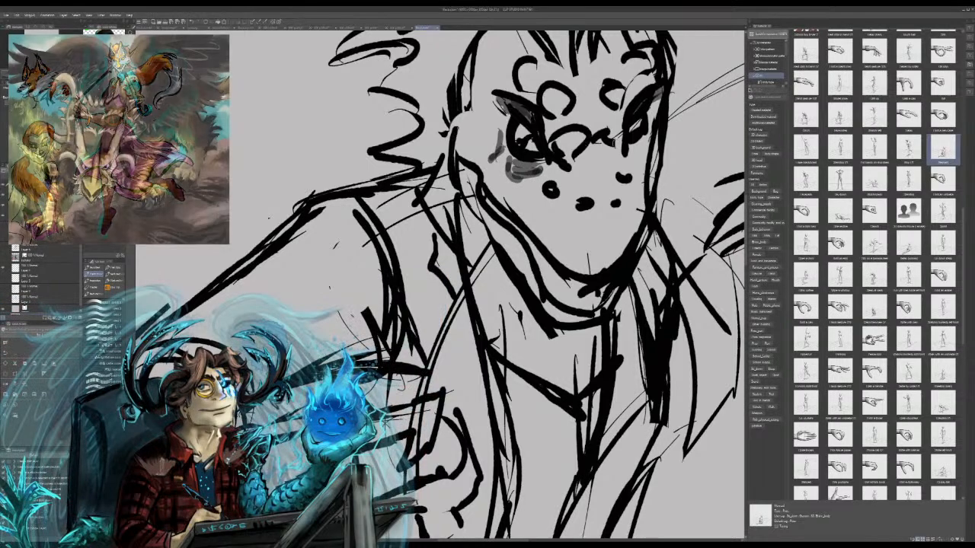
drag(642, 143, 629, 156)
drag(632, 155, 656, 127)
drag(503, 132, 491, 157)
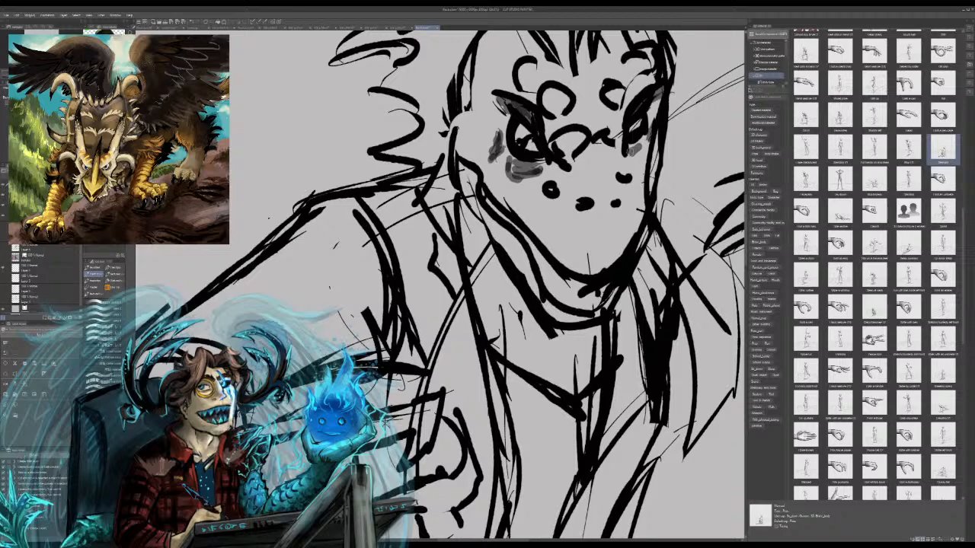
drag(641, 142, 630, 157)
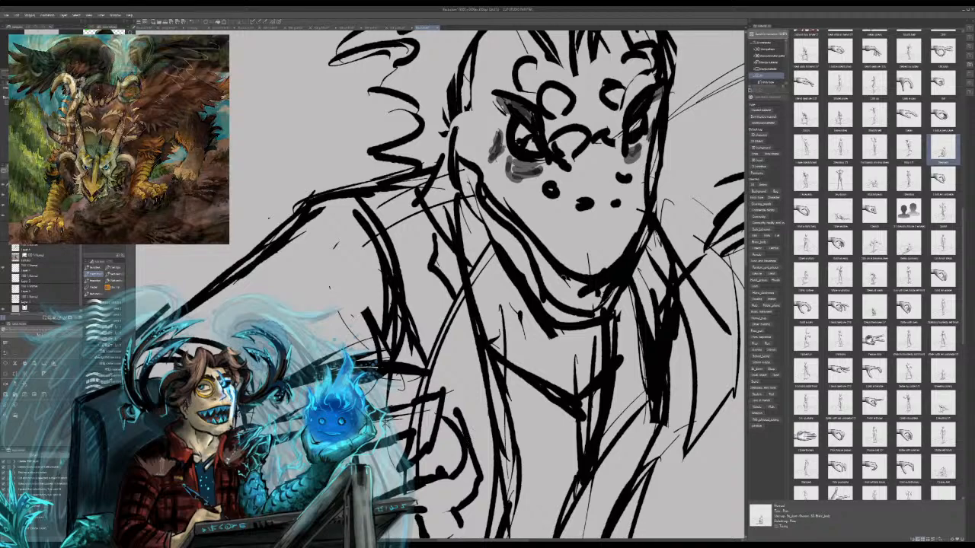
mouse_move(564, 218)
mouse_down()
mouse_move(562, 226)
mouse_move(599, 241)
mouse_up()
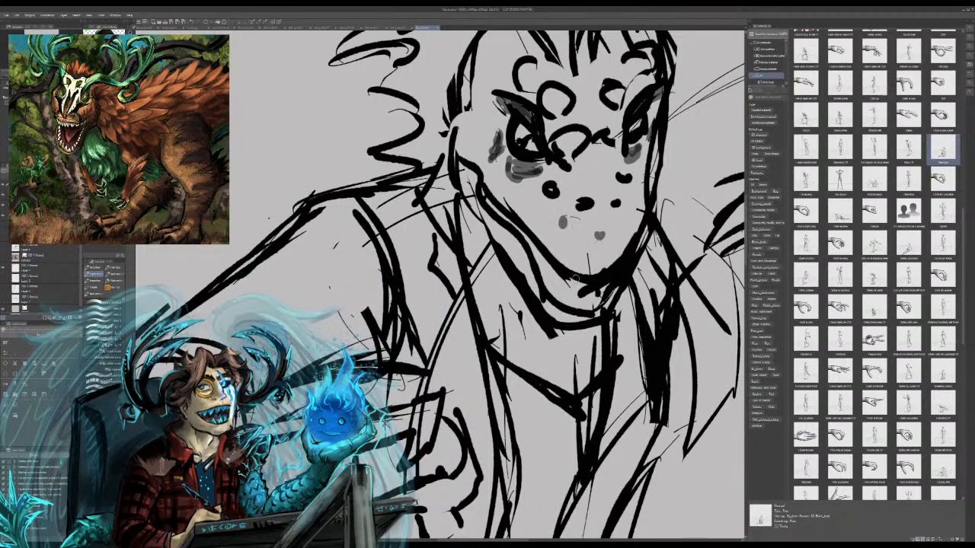
key(ctrl+z)
key(ctrl+z)
Add light contour strokes along the jaw and cheek, and sketch inner strands rising from the forehead into the crest
drag(482, 179, 558, 242)
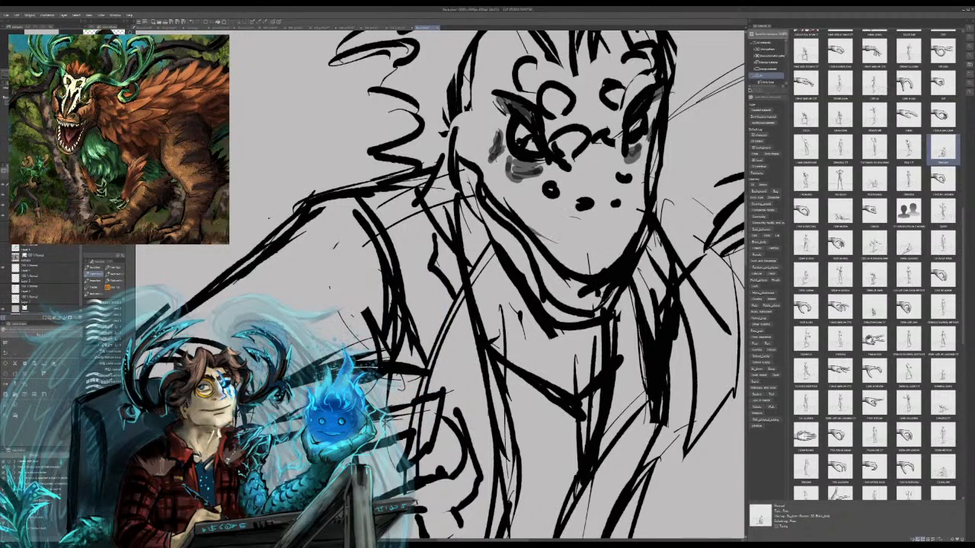
drag(476, 113, 466, 151)
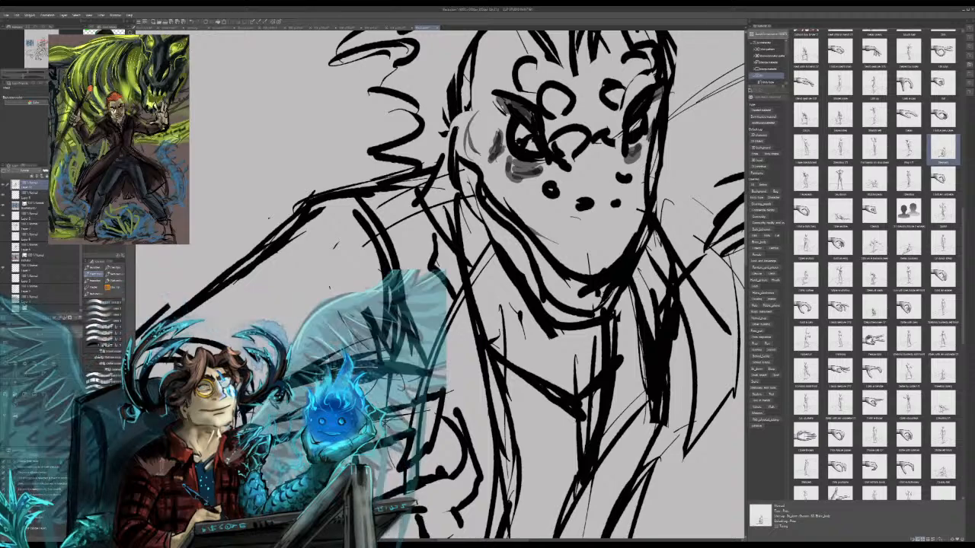
key(ctrl+minus)
drag(513, 96, 498, 132)
drag(533, 67, 516, 140)
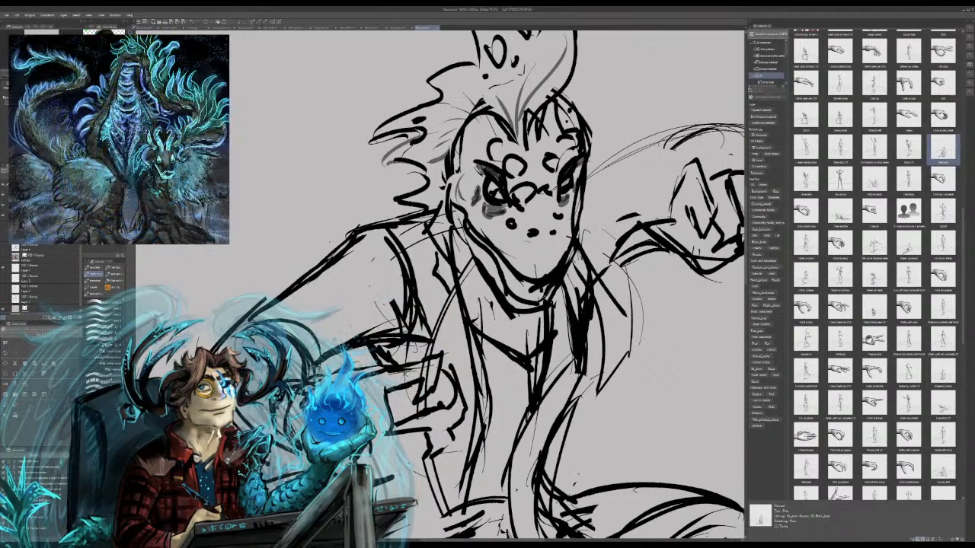
Reinforce the pointed spikes behind the head and add two small grey nostril marks above the chin
mouse_move(368, 142)
mouse_down()
mouse_move(396, 122)
mouse_move(441, 114)
mouse_up()
drag(366, 143, 416, 118)
drag(369, 143, 416, 126)
drag(464, 66, 417, 82)
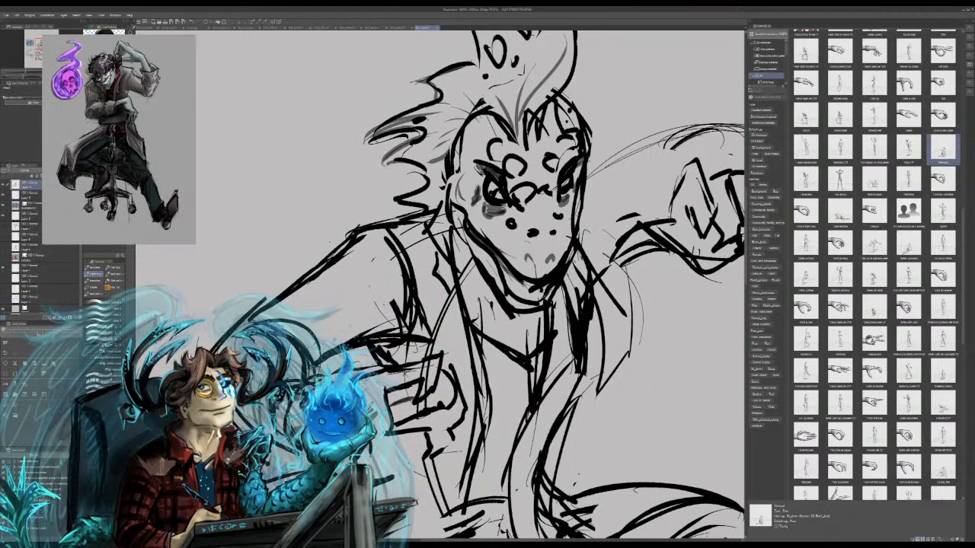
Reinforce the raised arm's upper contour and refine the wrist and underside of the fist, erasing excess lines
drag(588, 179, 684, 129)
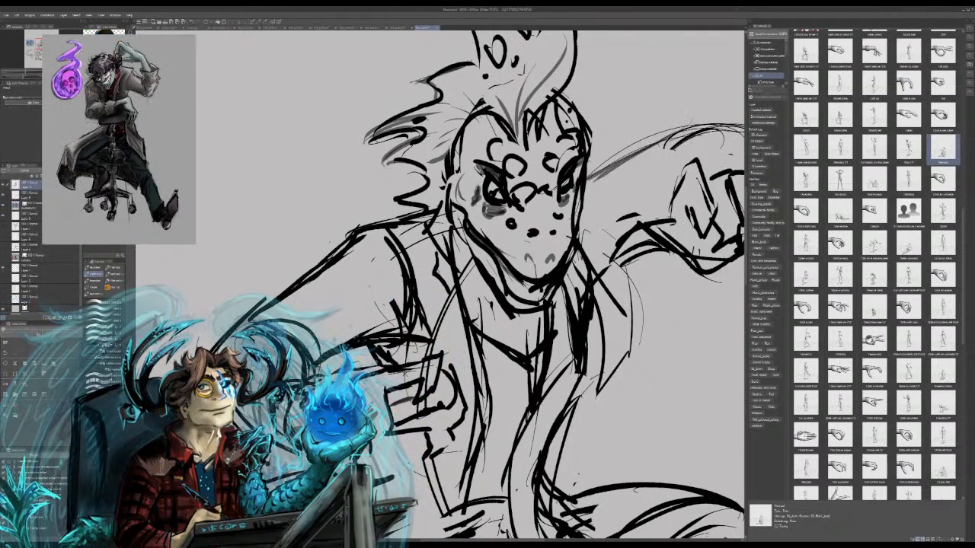
drag(533, 232, 440, 286)
drag(531, 313, 544, 333)
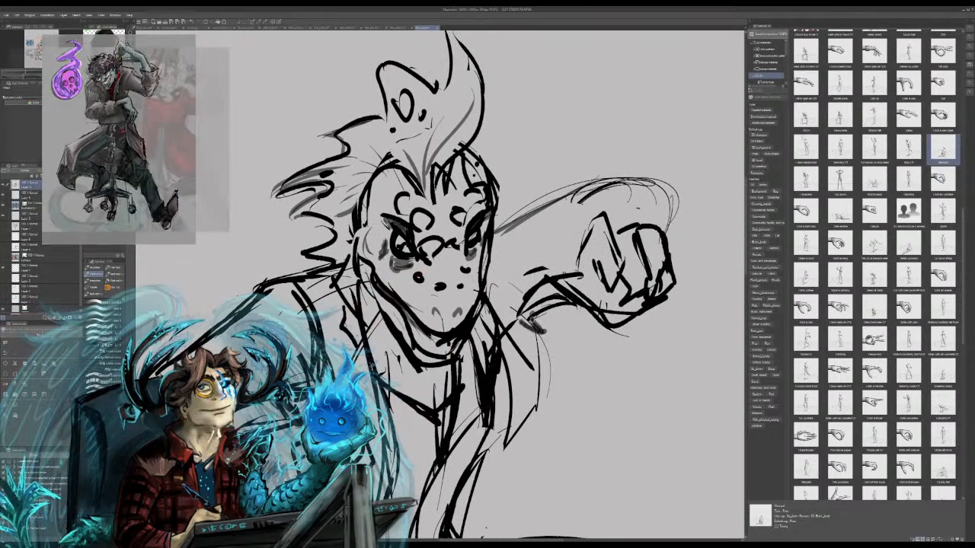
key(ctrl+z)
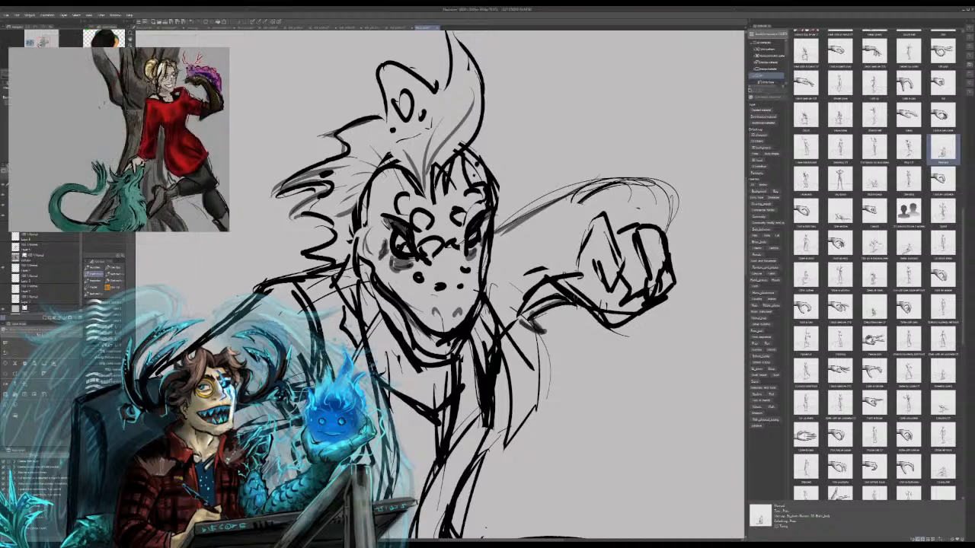
mouse_move(584, 259)
mouse_down()
mouse_move(554, 278)
mouse_move(569, 272)
mouse_up()
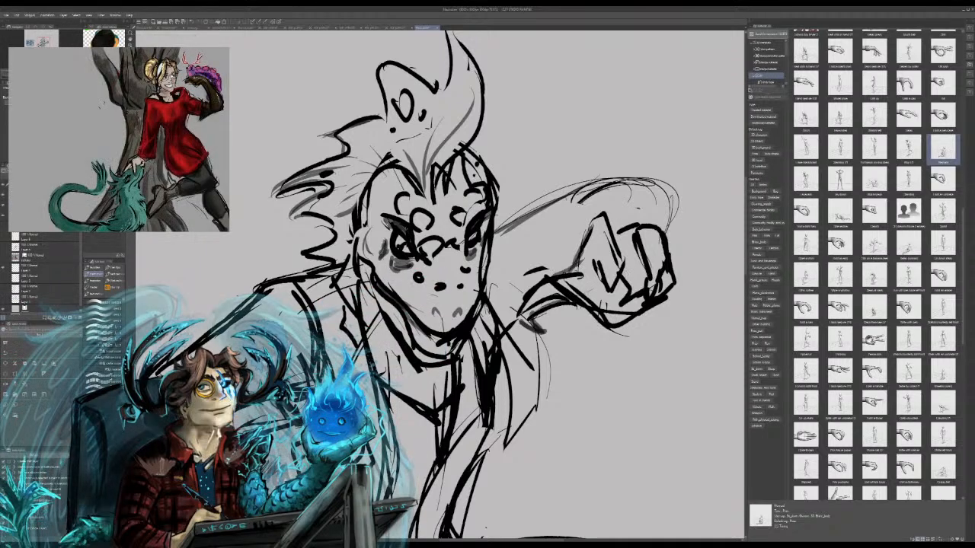
mouse_move(613, 297)
mouse_down()
mouse_move(605, 314)
mouse_move(627, 327)
mouse_move(613, 312)
mouse_move(602, 338)
mouse_up()
mouse_move(603, 285)
mouse_down()
mouse_move(585, 302)
mouse_move(540, 285)
mouse_move(543, 306)
mouse_up()
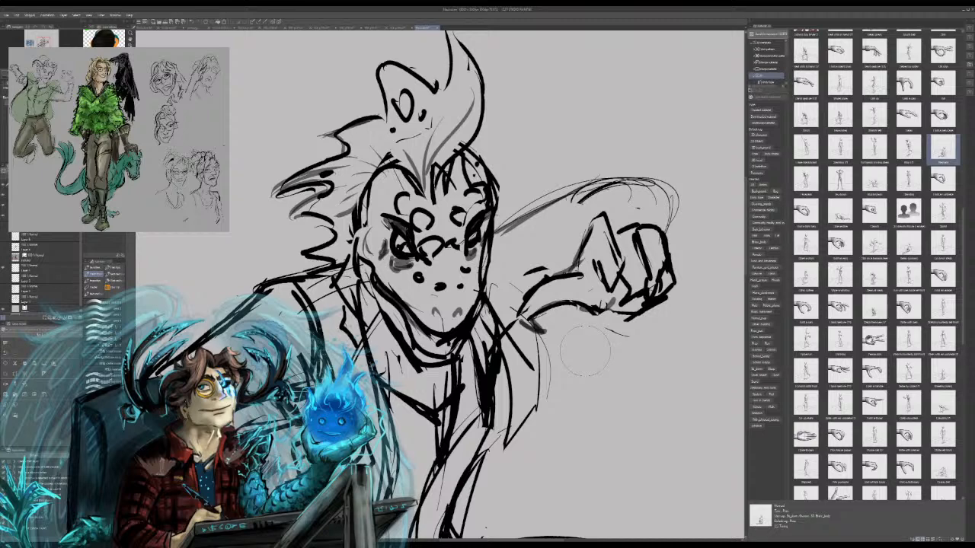
mouse_move(608, 307)
mouse_down()
mouse_move(631, 319)
mouse_move(641, 300)
mouse_up()
Sketch radiating fold lines inside the raised arm's bend and darken its upper contour
mouse_move(583, 246)
mouse_down()
mouse_move(559, 270)
mouse_move(552, 236)
mouse_move(527, 238)
mouse_up()
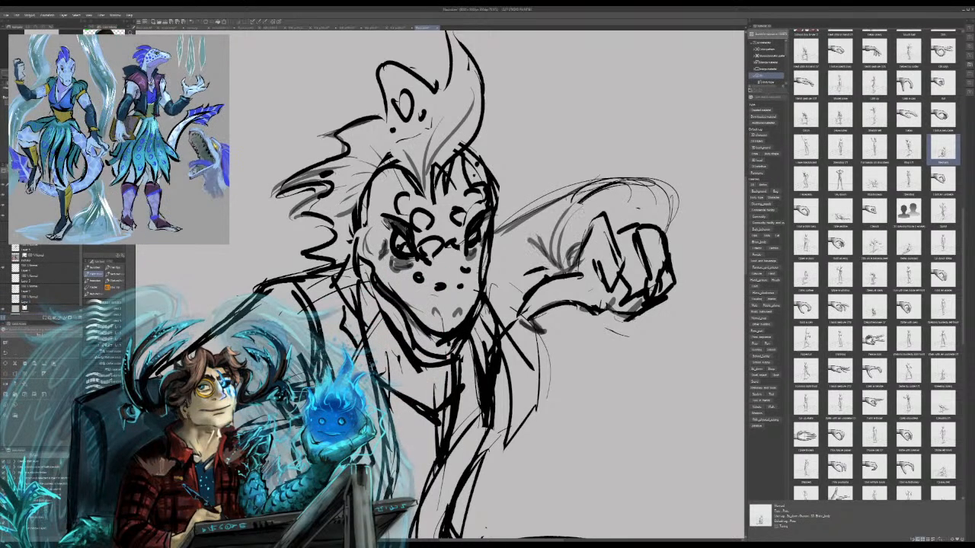
drag(547, 271, 514, 251)
key(ctrl+z)
mouse_move(561, 274)
mouse_down()
mouse_move(540, 260)
mouse_move(537, 270)
mouse_up()
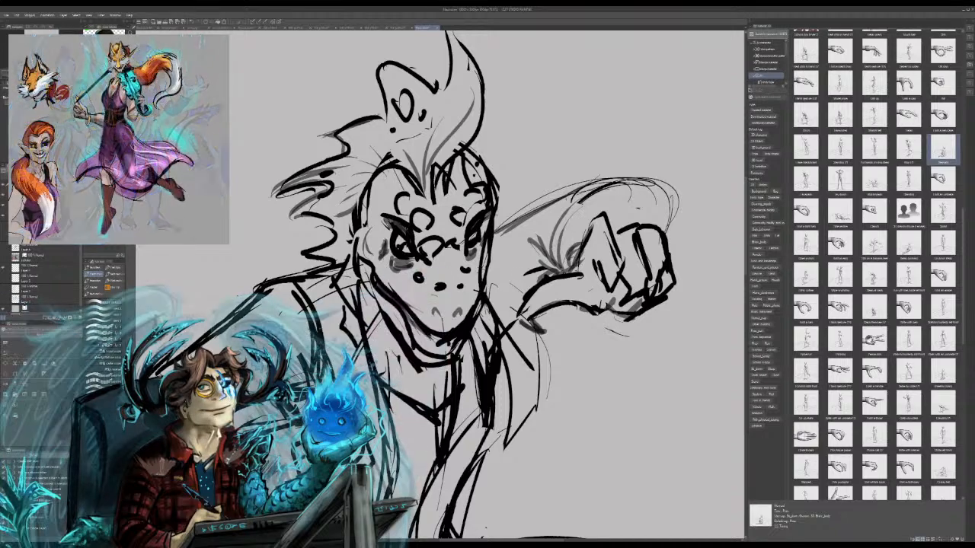
mouse_move(427, 319)
mouse_down()
mouse_move(509, 229)
mouse_move(655, 426)
mouse_up()
mouse_move(457, 305)
mouse_down()
mouse_move(469, 281)
mouse_move(446, 301)
mouse_move(481, 303)
mouse_move(304, 183)
mouse_move(519, 248)
mouse_up()
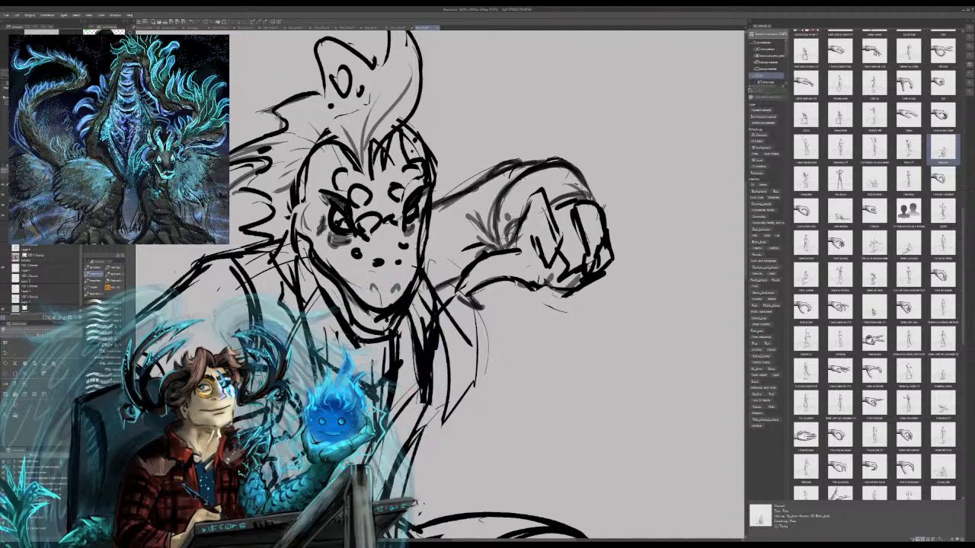
Thicken the crest and the spikes behind the head, and add dark strokes at the collar
mouse_move(323, 91)
mouse_down()
mouse_move(305, 52)
mouse_move(326, 41)
mouse_move(312, 38)
mouse_up()
mouse_move(260, 166)
mouse_down()
mouse_move(246, 191)
mouse_move(228, 180)
mouse_move(245, 195)
mouse_move(218, 172)
mouse_up()
mouse_move(242, 150)
mouse_down()
mouse_move(209, 173)
mouse_move(221, 166)
mouse_up()
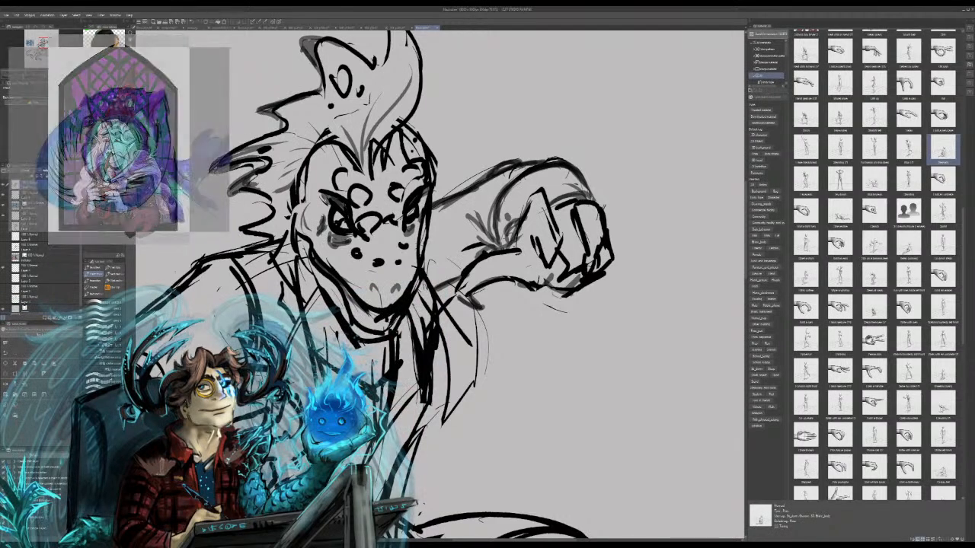
drag(263, 221, 248, 236)
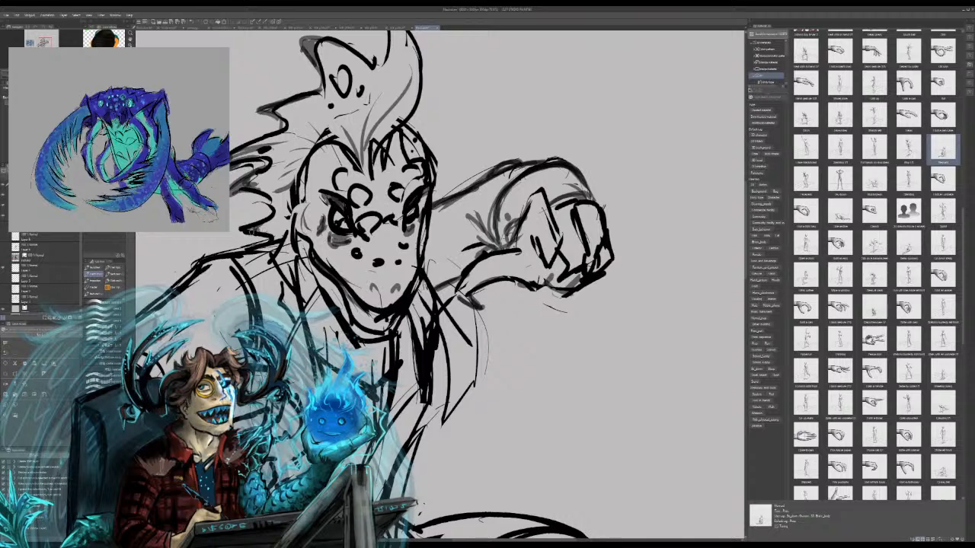
drag(257, 198, 271, 205)
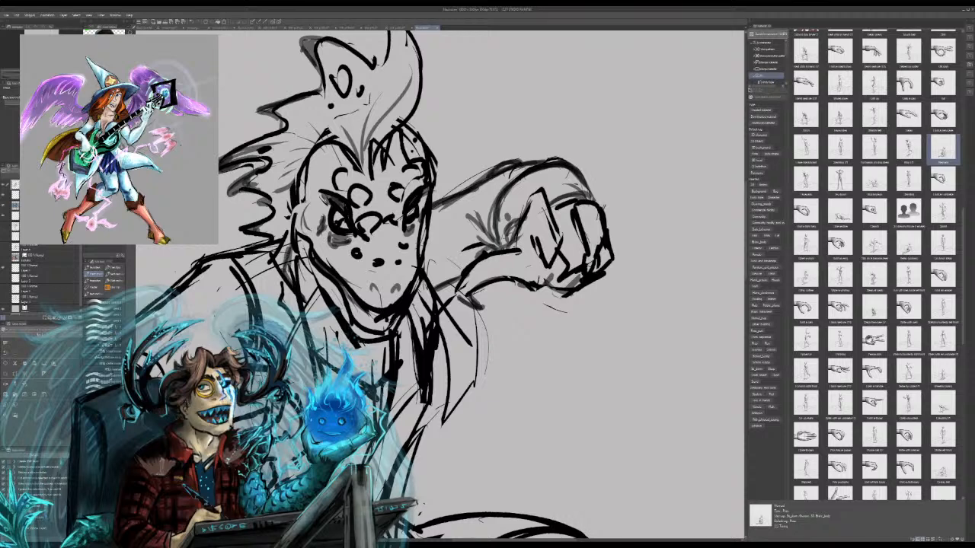
drag(339, 322, 313, 335)
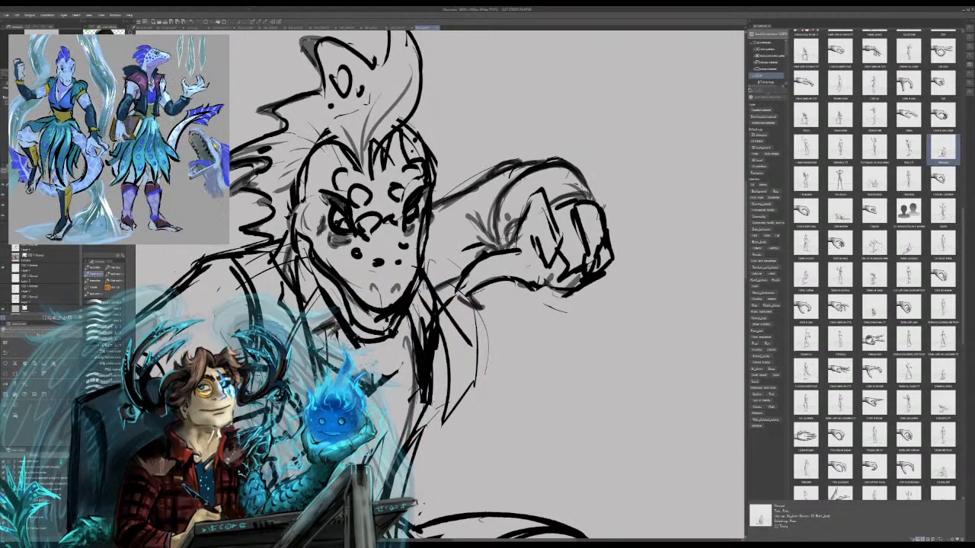
Try sketching two small round balls above the raised fist, one with trailing motion lines
key(ctrl+minus)
key(ctrl+minus)
key(ctrl+minus)
key(ctrl+minus)
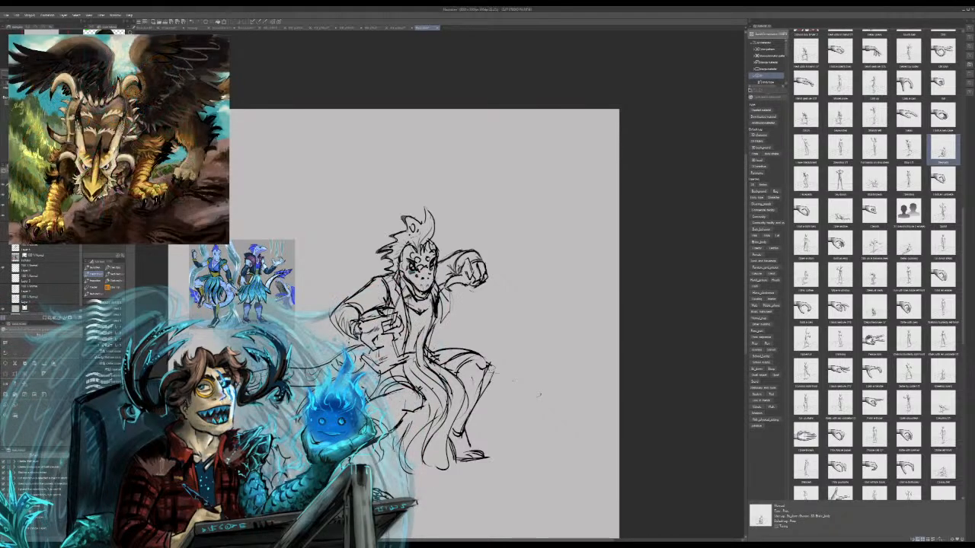
mouse_move(490, 194)
mouse_down()
mouse_move(463, 177)
mouse_move(470, 200)
mouse_up()
mouse_move(556, 141)
mouse_down()
mouse_move(578, 151)
mouse_move(533, 142)
mouse_move(534, 131)
mouse_up()
drag(554, 141, 533, 138)
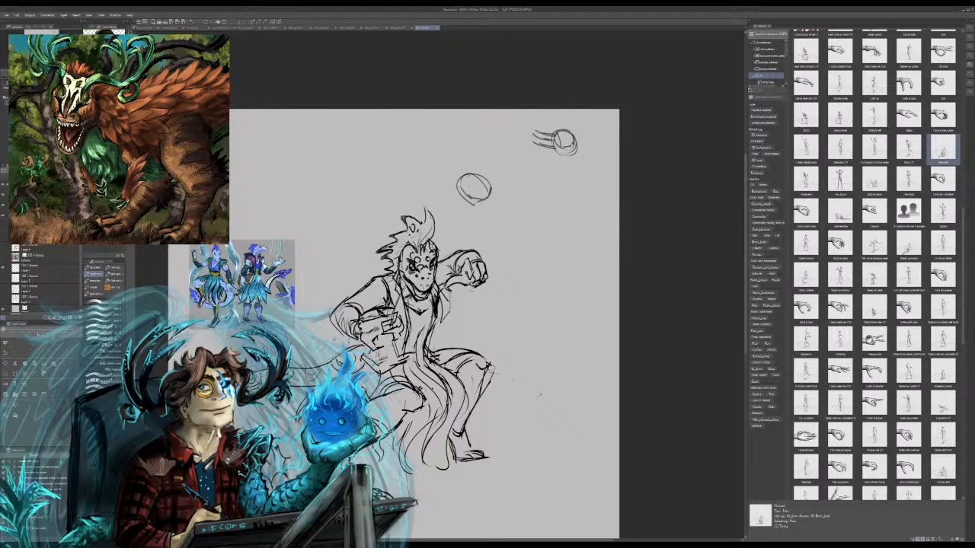
drag(476, 181, 498, 172)
drag(535, 137, 571, 140)
drag(499, 183, 480, 201)
drag(563, 154, 576, 144)
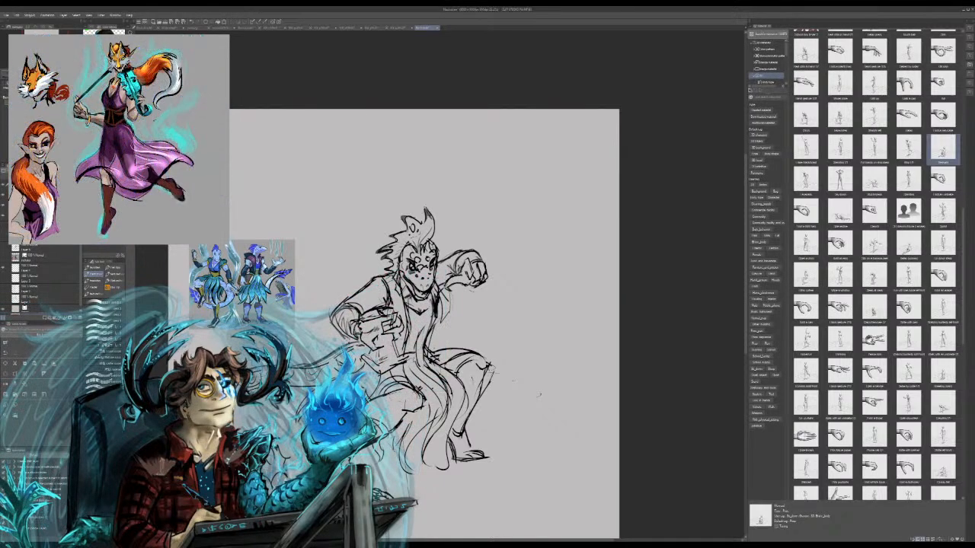
Try roughing in an oval head shape beside the raised fist
mouse_move(529, 260)
mouse_down()
mouse_move(564, 244)
mouse_move(522, 263)
mouse_up()
mouse_move(527, 265)
mouse_down()
mouse_move(536, 279)
mouse_move(557, 277)
mouse_move(546, 285)
mouse_move(571, 264)
mouse_move(540, 212)
mouse_move(557, 213)
mouse_move(513, 243)
mouse_move(541, 217)
mouse_up()
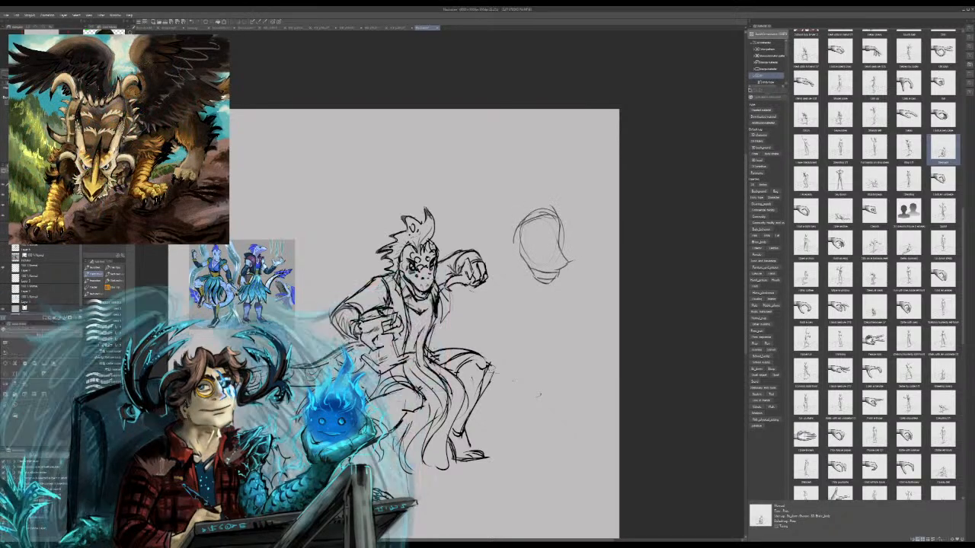
mouse_move(538, 174)
mouse_down()
mouse_move(541, 223)
mouse_move(538, 207)
mouse_move(525, 232)
mouse_move(546, 257)
mouse_move(571, 260)
mouse_up()
Clean up the stray marks beside the outstretched leg and touch up the jacket's front edge
click(539, 395)
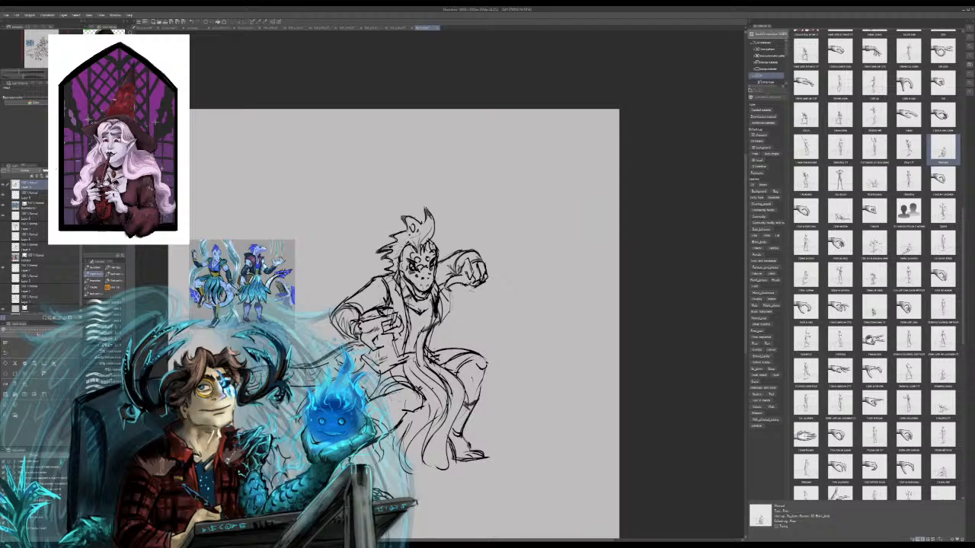
mouse_move(436, 303)
mouse_down()
mouse_move(428, 317)
mouse_move(435, 306)
mouse_up()
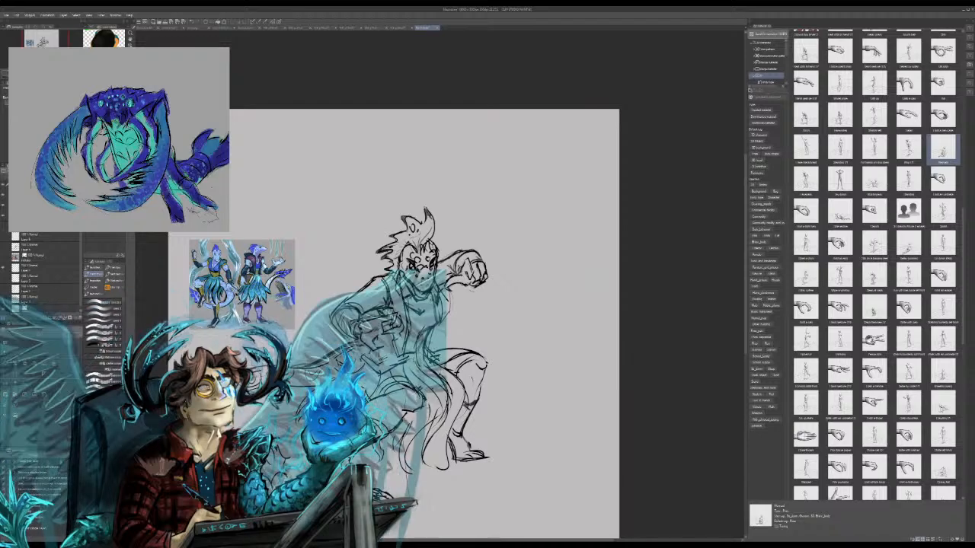
Try a new thigh and knee contour on the outstretched leg and undo the strokes
mouse_move(428, 343)
mouse_down()
mouse_move(462, 345)
mouse_move(484, 365)
mouse_up()
drag(440, 343, 486, 366)
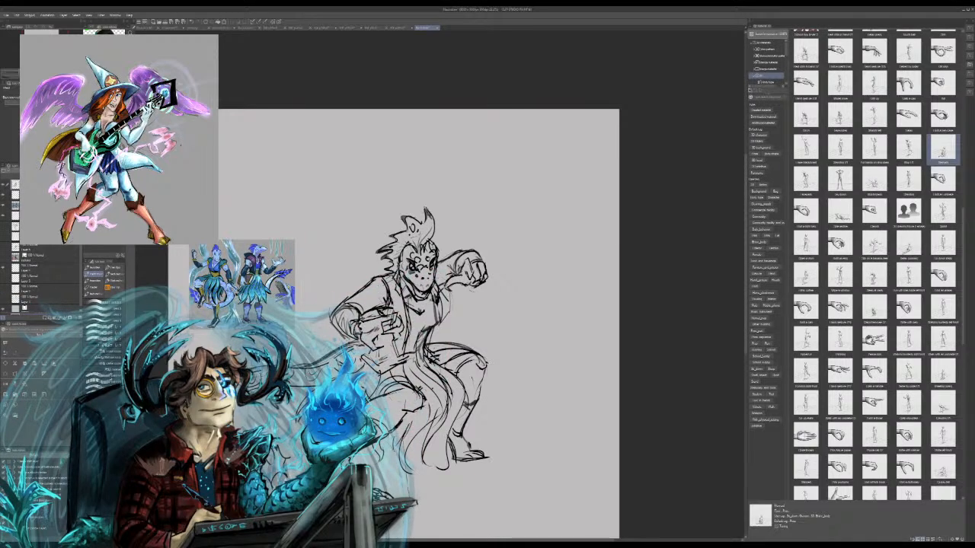
key(ctrl+z)
key(ctrl+z)
key(ctrl+z)
key(ctrl+z)
mouse_move(428, 354)
mouse_down()
mouse_move(503, 365)
mouse_move(476, 406)
mouse_up()
key(ctrl+z)
key(ctrl+z)
Redraw the outstretched leg with a knee extending further out, a slanted shin line and a joined thigh curve
drag(496, 369, 476, 400)
drag(497, 366, 466, 404)
mouse_move(486, 362)
mouse_down()
mouse_move(480, 382)
mouse_move(463, 355)
mouse_up()
mouse_move(434, 348)
mouse_down()
mouse_move(444, 358)
mouse_move(435, 348)
mouse_up()
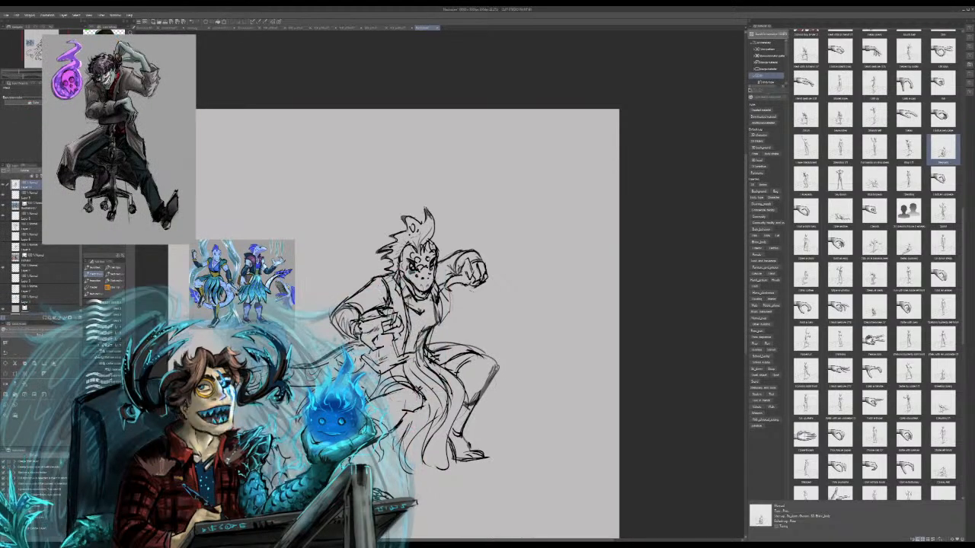
Try roughing in a second figure beside the raised fist with a curved spine line, shoulder arc, side contours and base line
drag(533, 171, 517, 324)
mouse_move(495, 207)
mouse_down()
mouse_move(559, 200)
mouse_move(574, 217)
mouse_move(501, 229)
mouse_move(517, 245)
mouse_move(508, 275)
mouse_up()
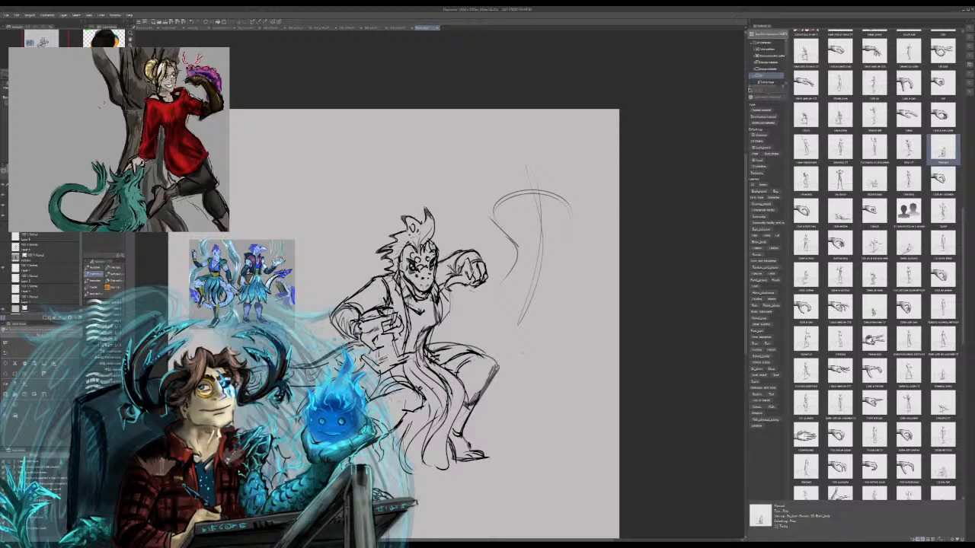
drag(559, 251, 583, 354)
drag(493, 308, 538, 335)
drag(458, 321, 508, 331)
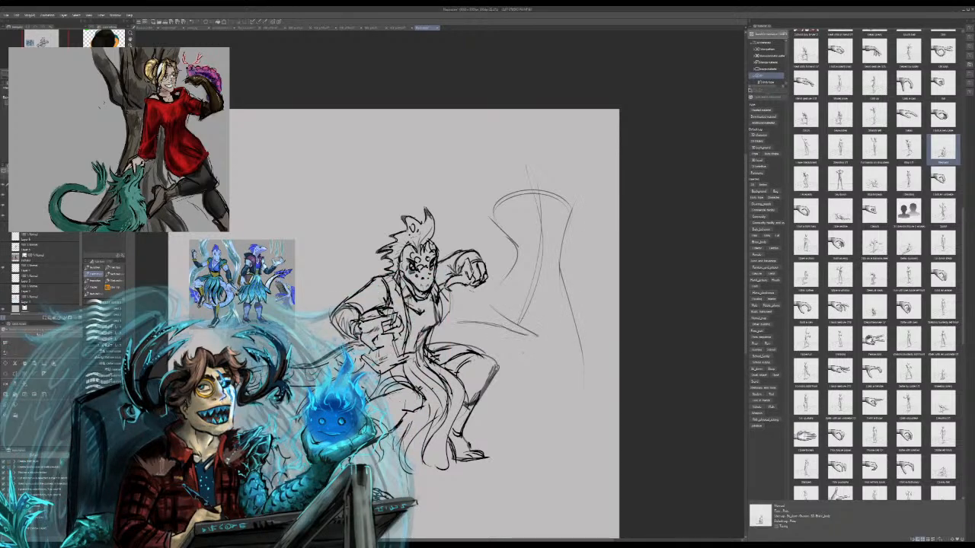
key(ctrl+z)
key(ctrl+z)
key(ctrl+z)
key(ctrl+z)
key(ctrl+z)
key(ctrl+z)
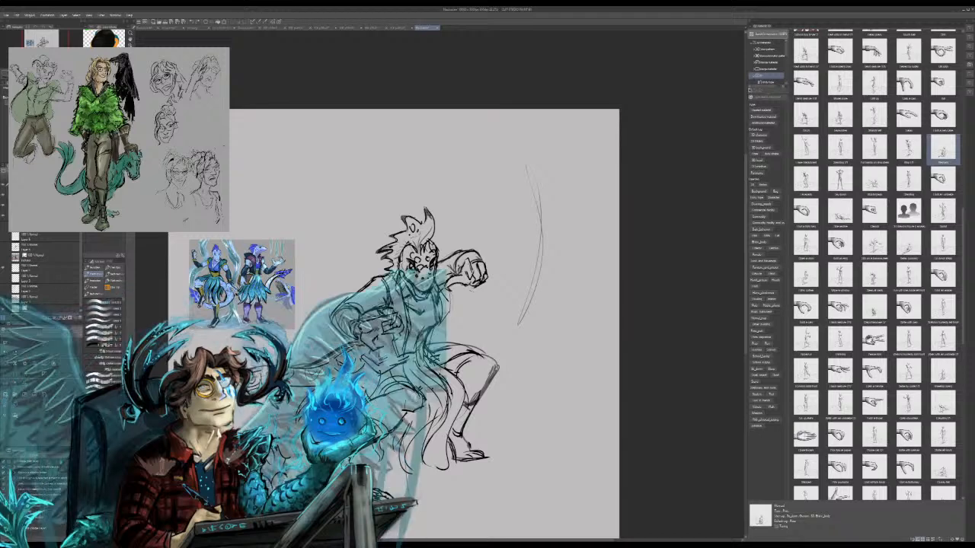
Try a hip arc and sweeping leg contours below the second figure's spine line, and undo the whole construction
drag(485, 329, 536, 332)
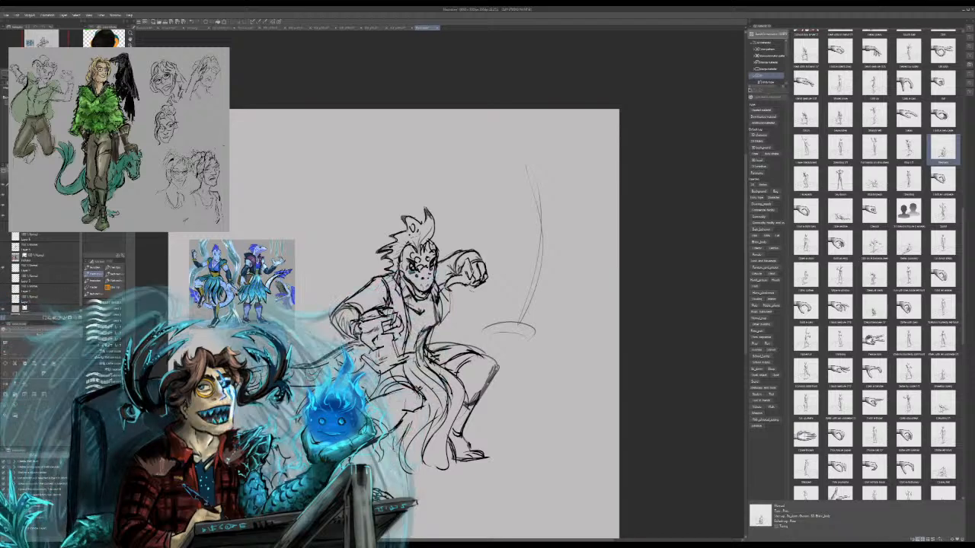
mouse_move(518, 328)
mouse_down()
mouse_move(485, 339)
mouse_move(508, 283)
mouse_move(567, 362)
mouse_move(570, 395)
mouse_move(529, 377)
mouse_move(531, 396)
mouse_up()
key(ctrl+z)
key(ctrl+z)
mouse_move(531, 400)
mouse_down()
mouse_move(554, 409)
mouse_move(559, 402)
mouse_up()
key(ctrl+z)
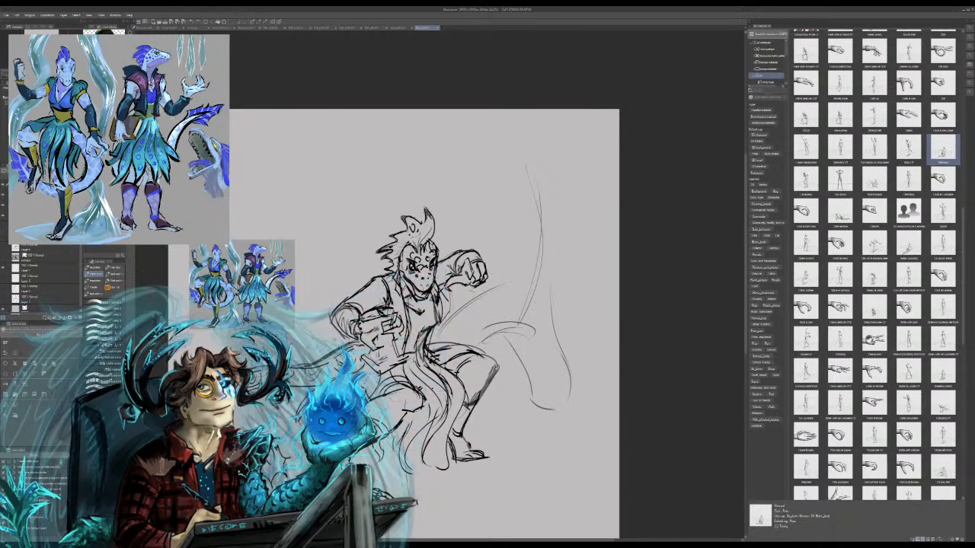
key(ctrl+z)
key(ctrl+z)
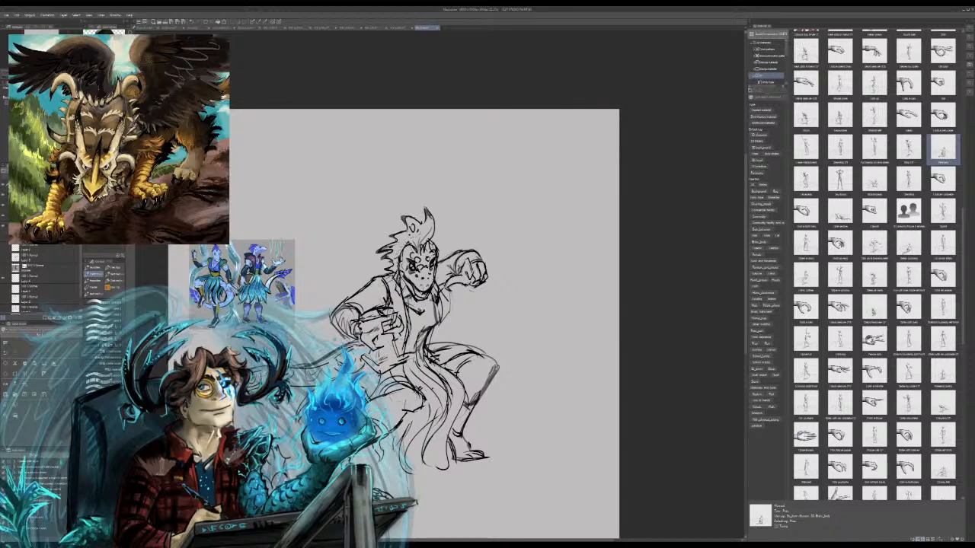
key(Delete)
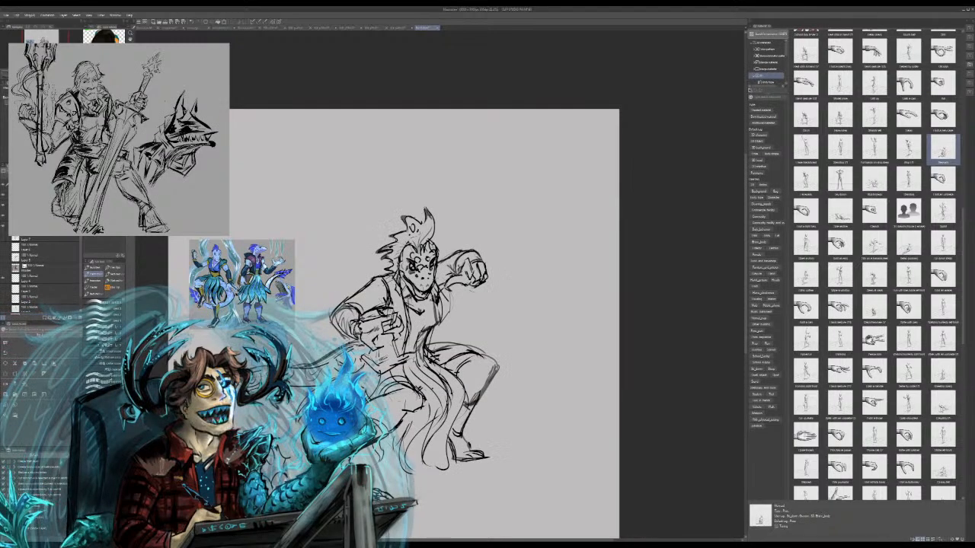
key(ctrl+plus)
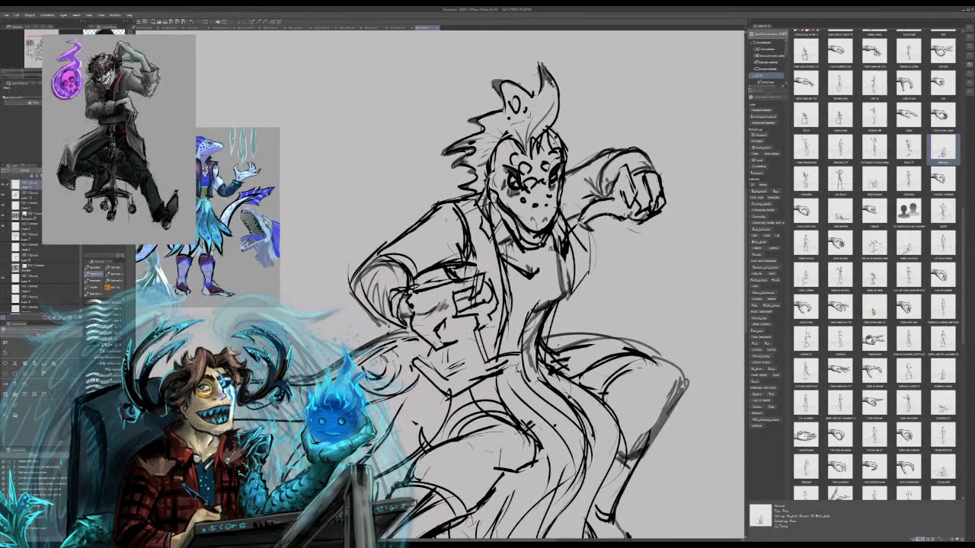
scroll(331, 360, down, 3)
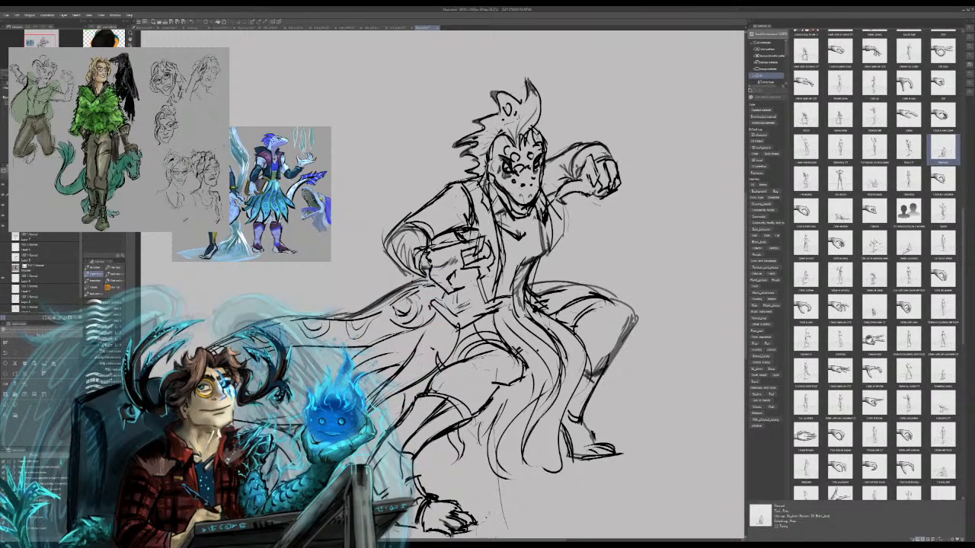
drag(457, 503, 469, 511)
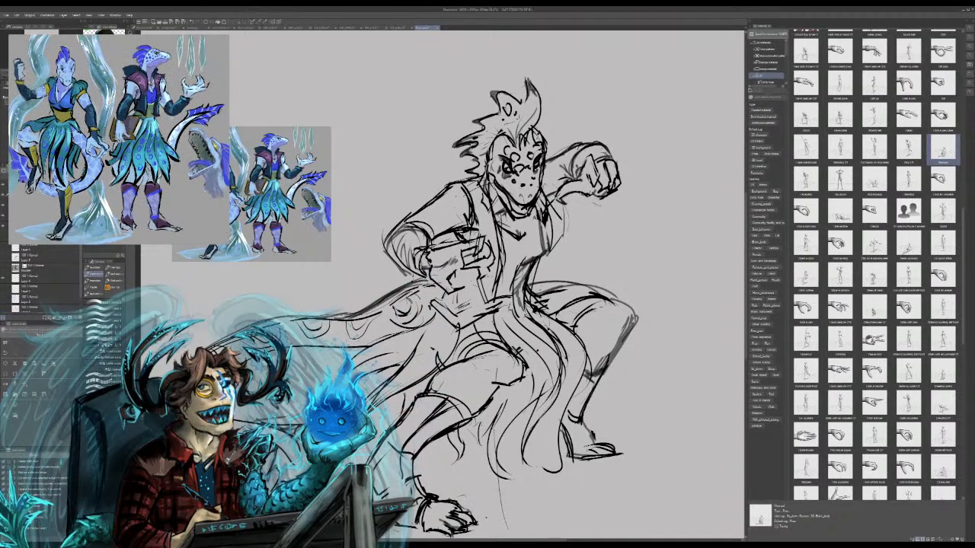
scroll(232, 221, up, 1)
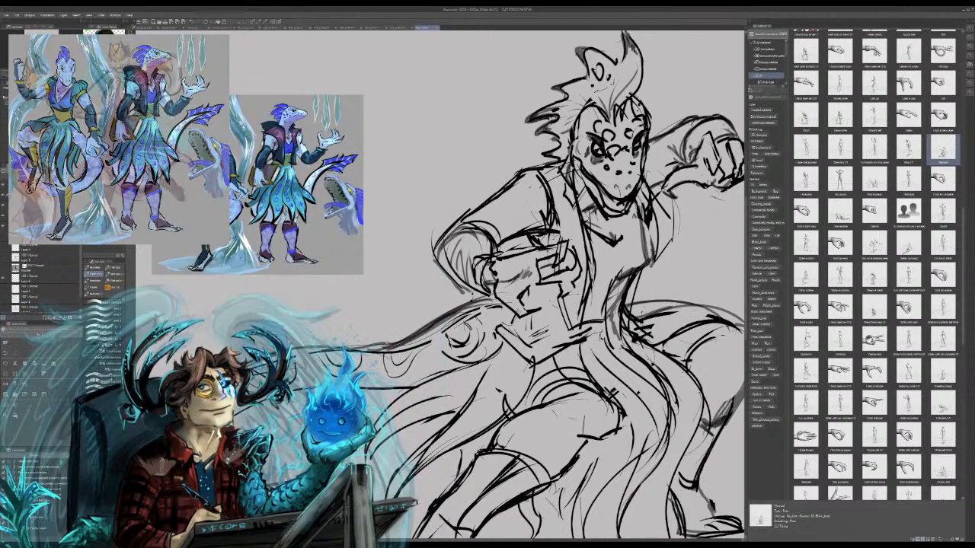
Narrow the materials palette to widen the canvas area, and examine the blue lizard reference characters against the crouching figure
drag(473, 292, 768, 419)
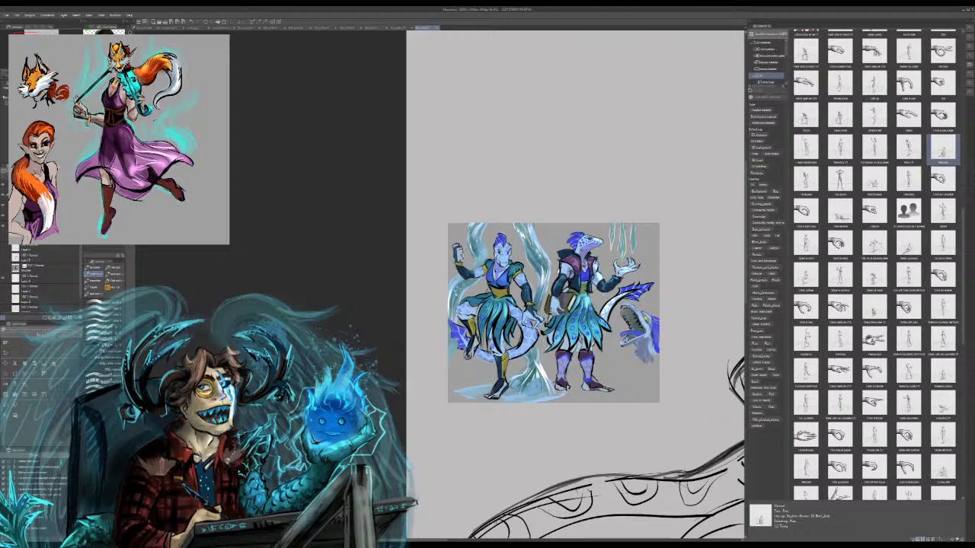
drag(746, 305, 920, 305)
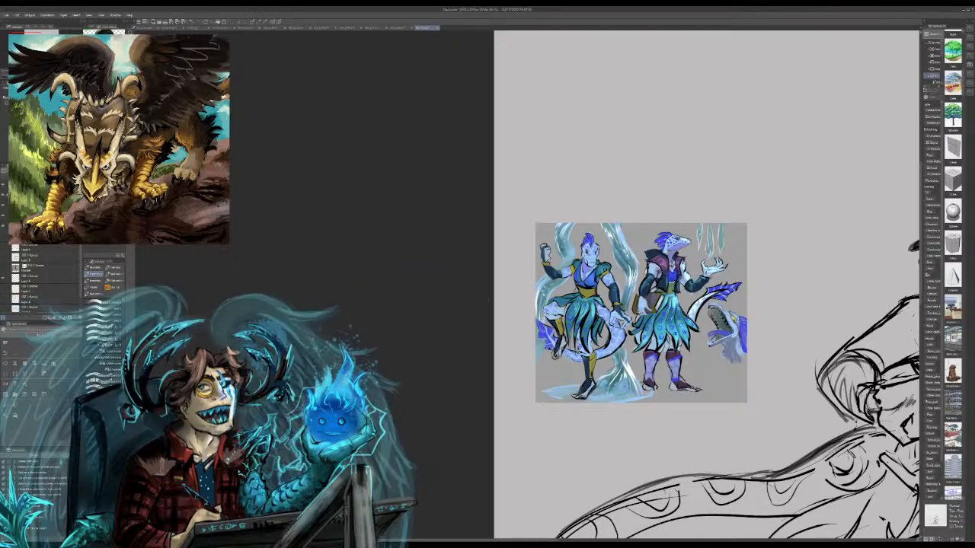
scroll(495, 300, up, 1)
scroll(693, 295, up, 4)
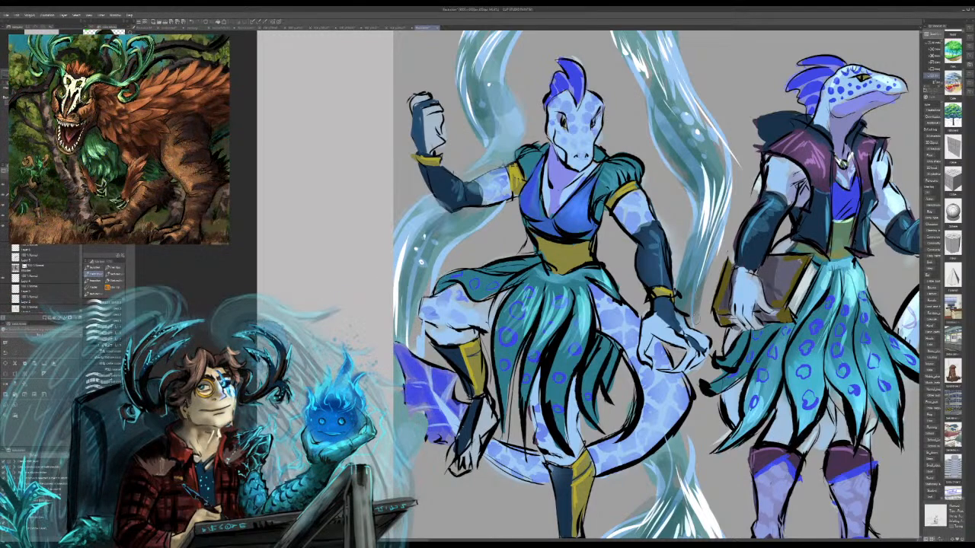
scroll(693, 312, down, 2)
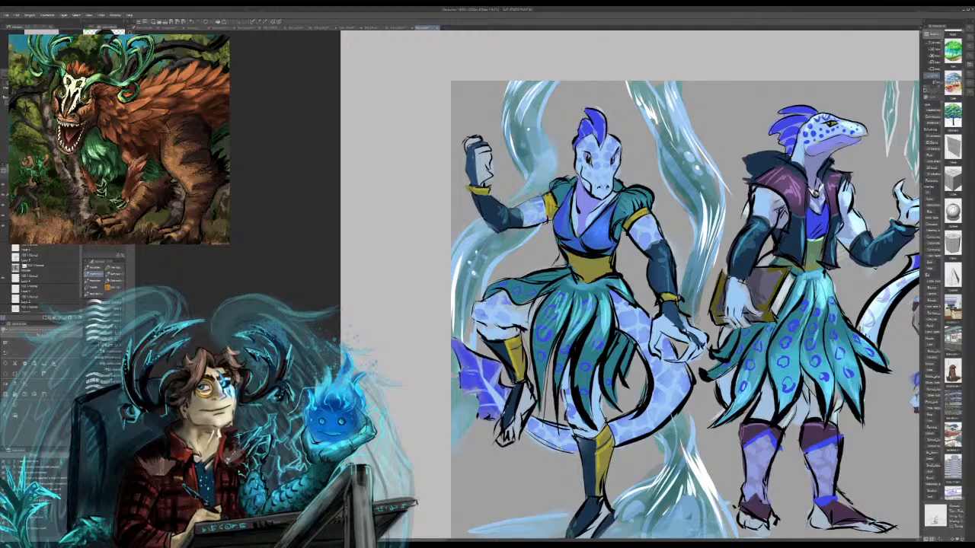
scroll(693, 314, down, 2)
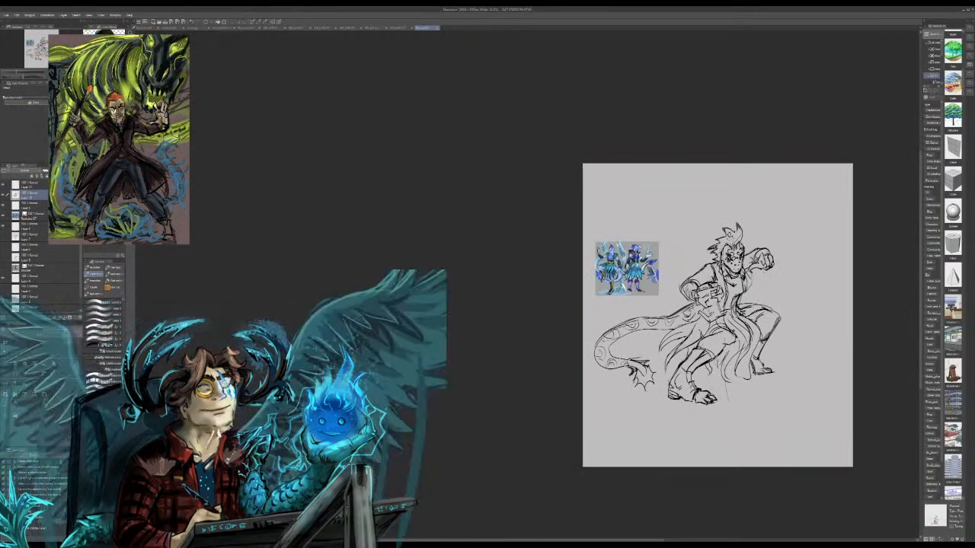
scroll(756, 274, up, 4)
scroll(598, 243, up, 1)
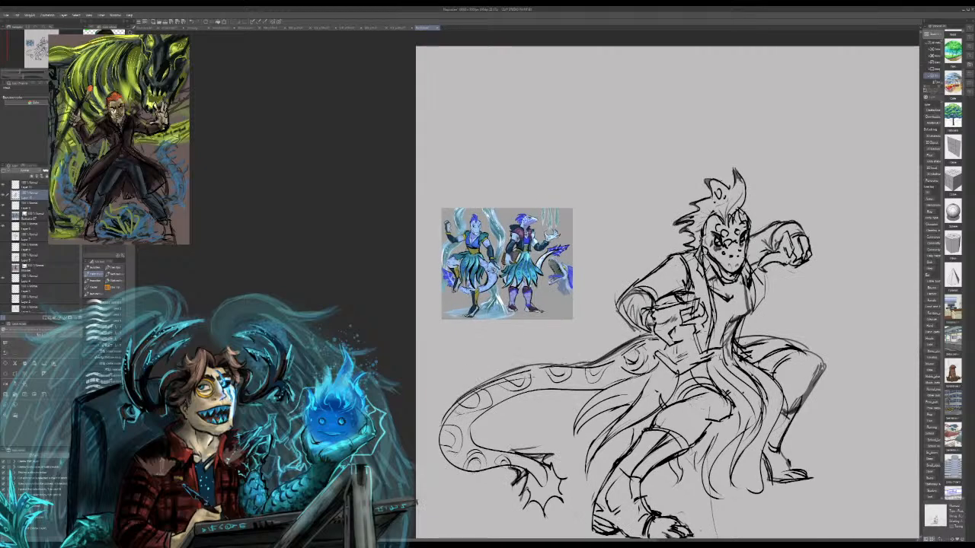
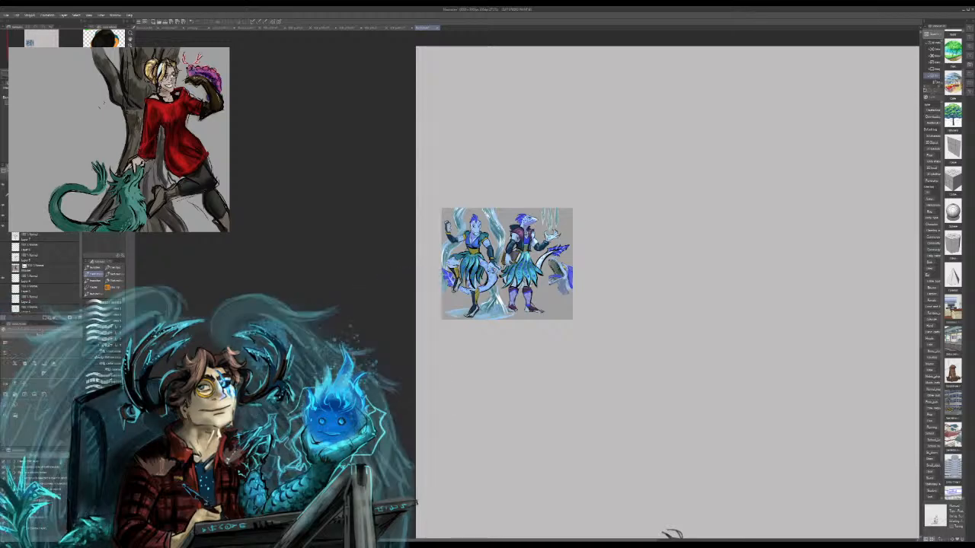
Rough in a new figure's torso to the right of the lizard reference with a curved spine, rounded shoulder, side contours and angled hip lines
mouse_move(733, 149)
mouse_down()
mouse_move(699, 326)
mouse_move(736, 244)
mouse_move(732, 280)
mouse_up()
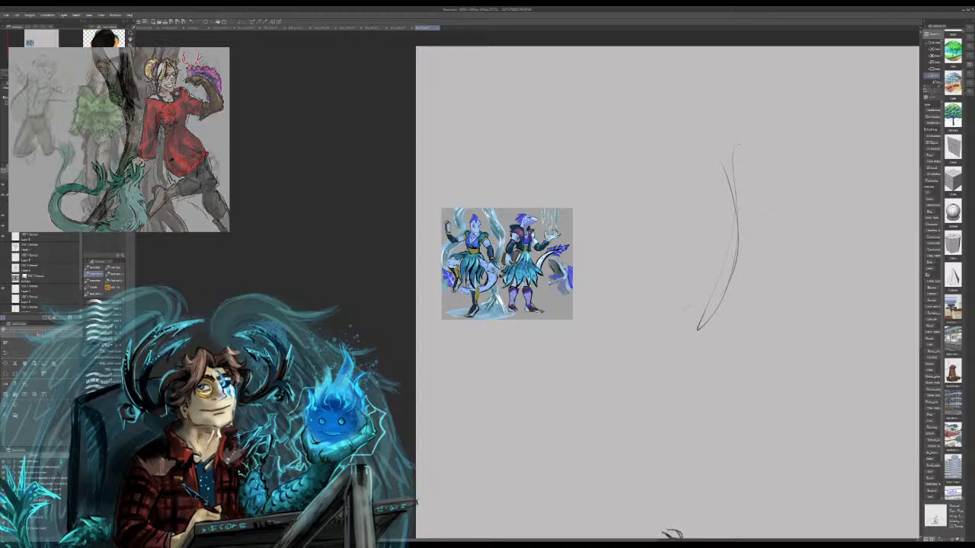
drag(683, 318, 694, 336)
mouse_move(655, 290)
mouse_down()
mouse_move(720, 233)
mouse_move(699, 205)
mouse_move(754, 164)
mouse_move(752, 265)
mouse_move(723, 308)
mouse_up()
drag(723, 307, 709, 317)
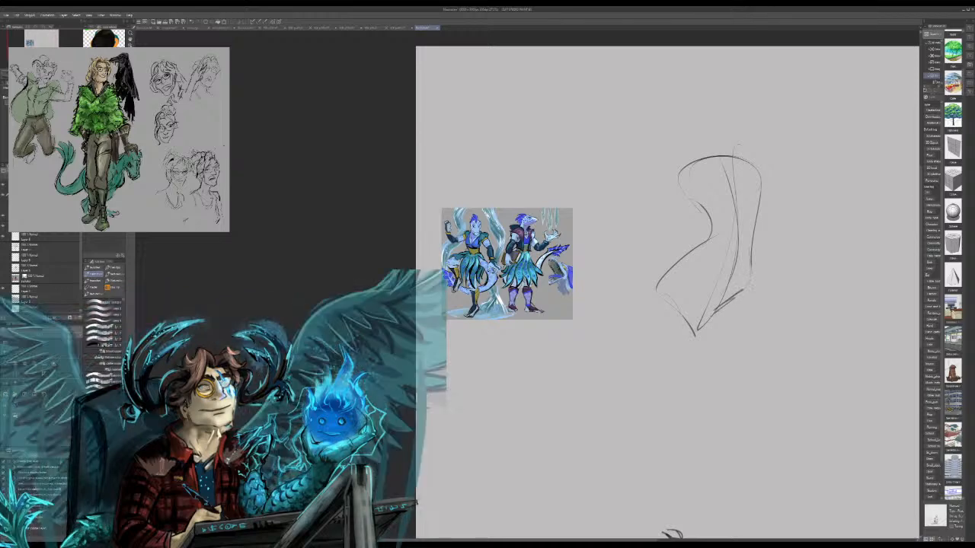
mouse_move(669, 300)
mouse_down()
mouse_move(695, 335)
mouse_move(687, 297)
mouse_up()
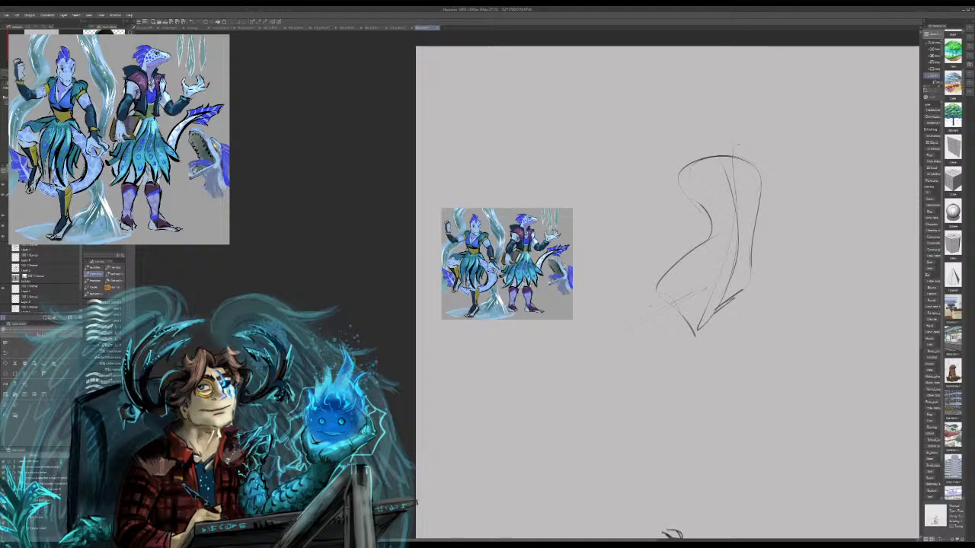
Sketch the raised thigh extending from the hips toward the reference image, with doubled upper and lower contours and a shaded hip crease
drag(715, 288, 578, 322)
drag(662, 295, 599, 315)
mouse_move(691, 275)
mouse_down()
mouse_move(597, 302)
mouse_move(630, 336)
mouse_move(709, 323)
mouse_up()
mouse_move(604, 343)
mouse_down()
mouse_move(694, 326)
mouse_move(713, 308)
mouse_move(703, 315)
mouse_up()
mouse_move(706, 314)
mouse_down()
mouse_move(700, 324)
mouse_move(607, 314)
mouse_up()
drag(684, 294, 710, 289)
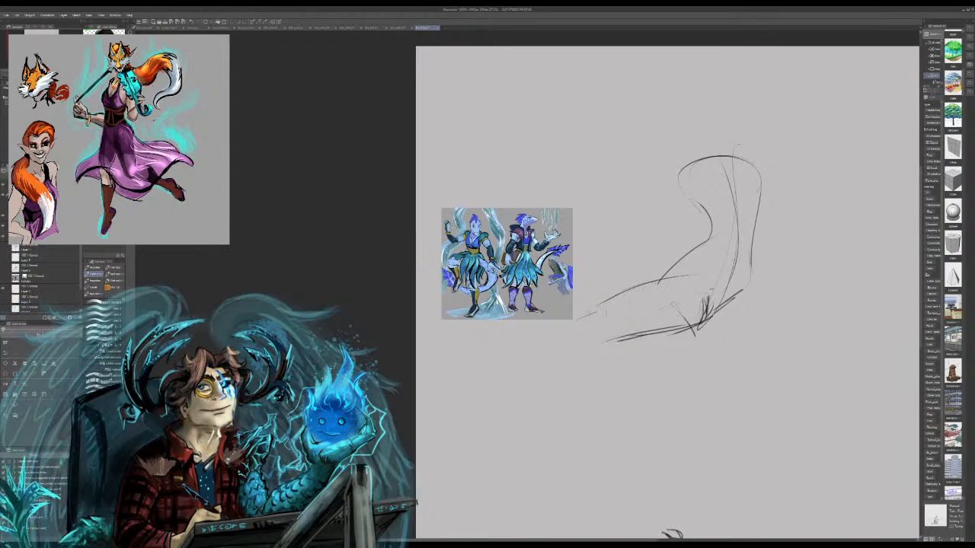
drag(638, 287, 671, 279)
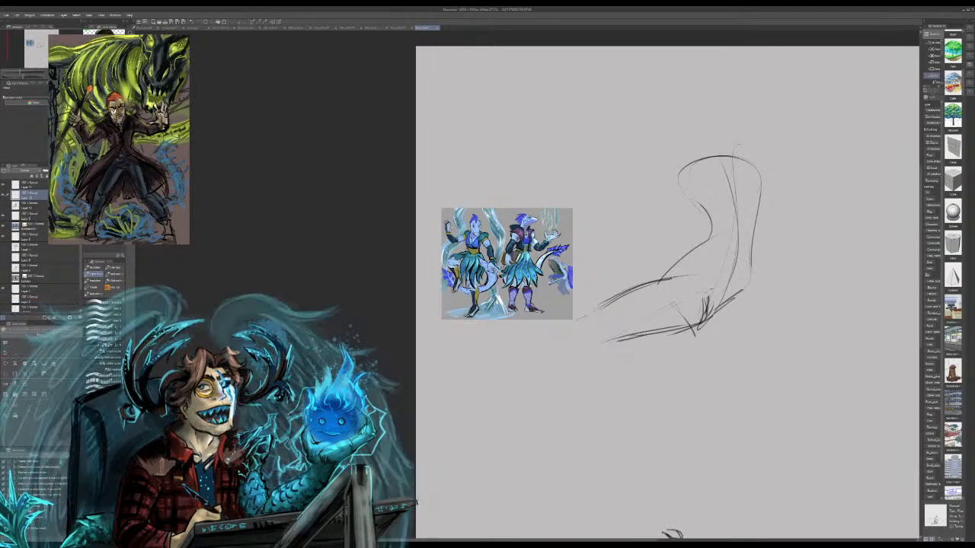
Draw the second leg bending below the hips with curved thigh contours, a pointed knee and a shin slanting back down
mouse_move(695, 329)
mouse_down()
mouse_move(716, 353)
mouse_move(740, 359)
mouse_up()
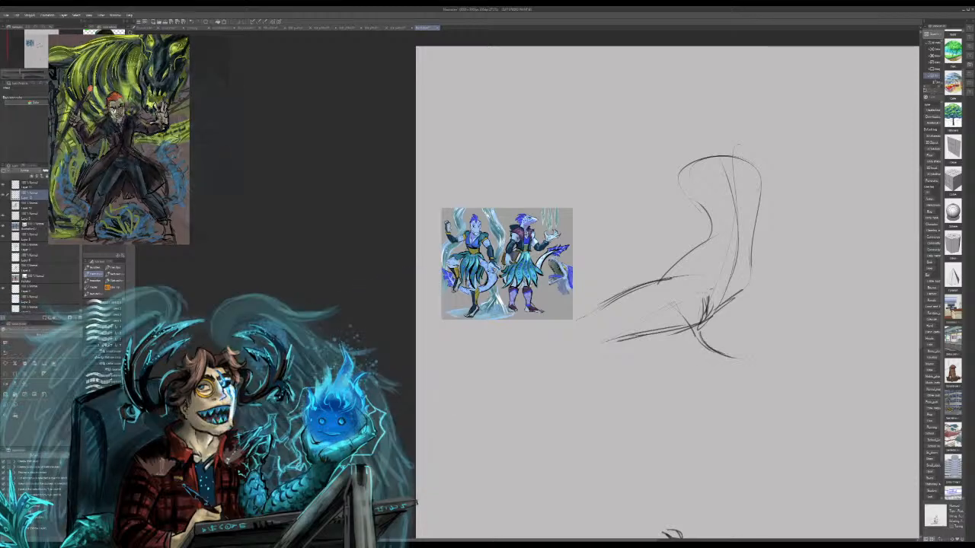
mouse_move(750, 268)
mouse_down()
mouse_move(752, 300)
mouse_move(811, 364)
mouse_up()
drag(784, 330, 818, 393)
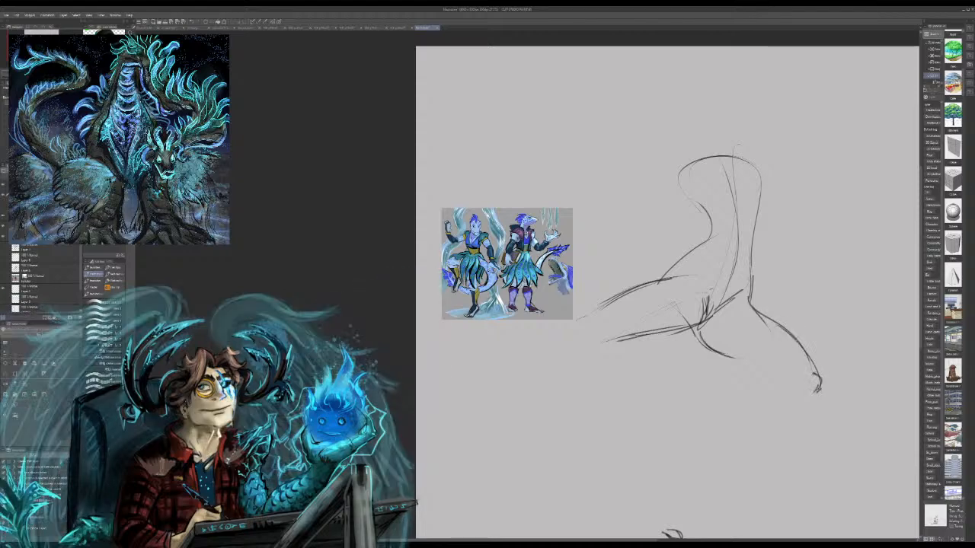
drag(800, 387, 728, 472)
drag(797, 408, 752, 451)
drag(744, 399, 710, 477)
drag(745, 383, 789, 371)
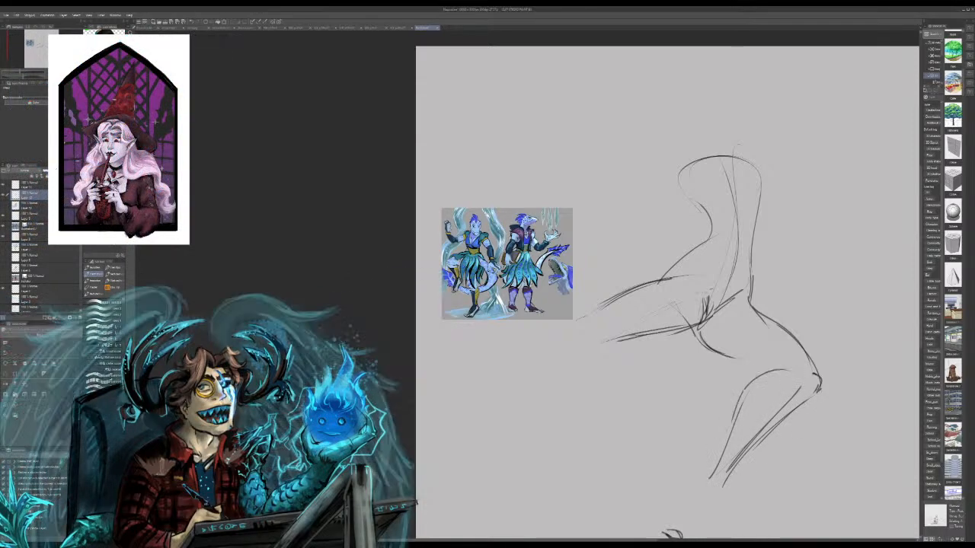
drag(718, 351, 766, 371)
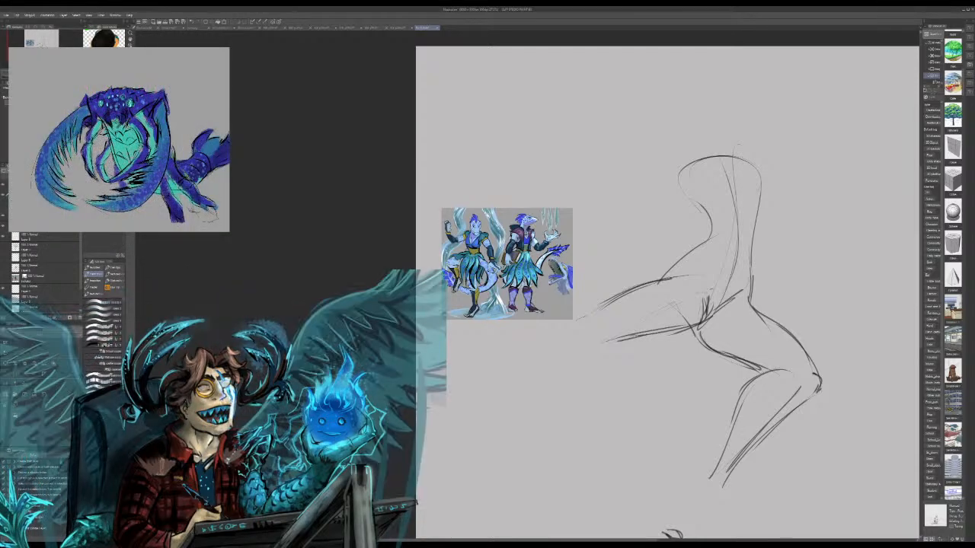
Add an oval head above the torso, rough in slanted shoulder and upper-arm lines, and strengthen the chest contour
mouse_move(699, 89)
mouse_down()
mouse_move(697, 152)
mouse_move(676, 138)
mouse_up()
mouse_move(689, 93)
mouse_down()
mouse_move(728, 121)
mouse_move(702, 155)
mouse_up()
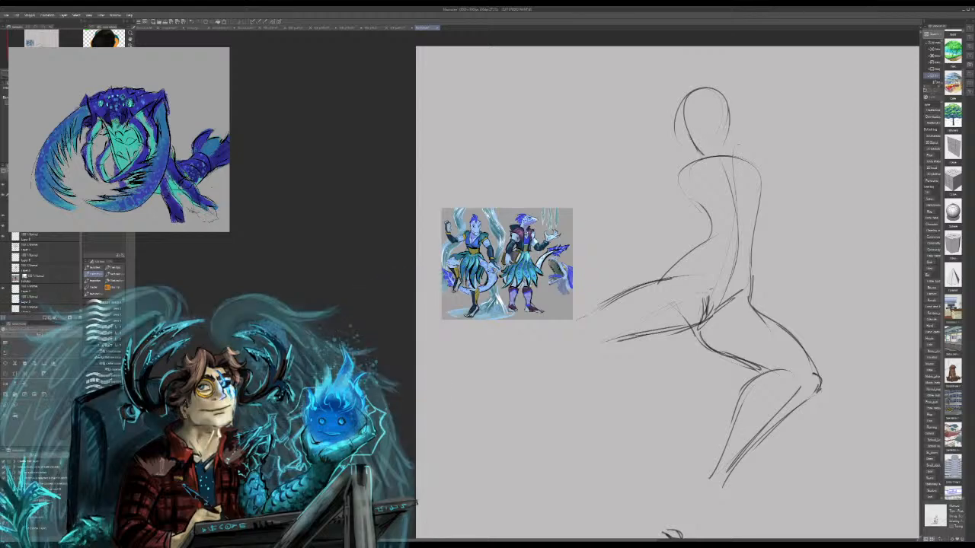
drag(726, 100, 714, 156)
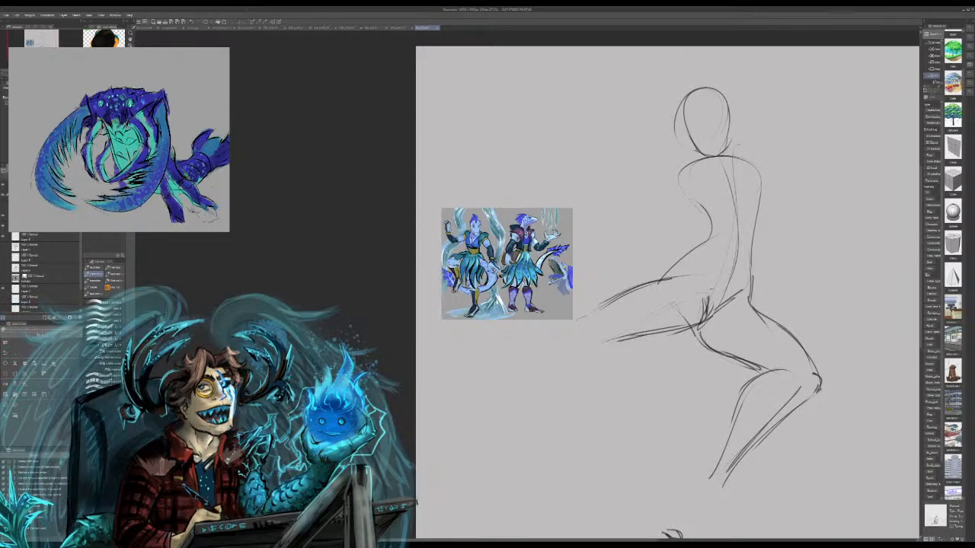
mouse_move(670, 167)
mouse_down()
mouse_move(792, 153)
mouse_move(777, 148)
mouse_up()
drag(713, 185, 750, 172)
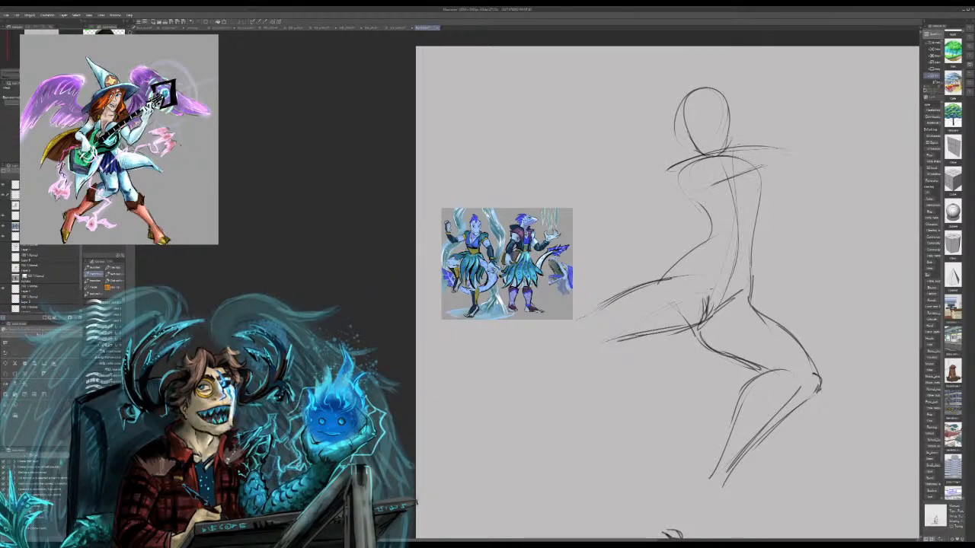
mouse_move(673, 181)
mouse_down()
mouse_move(712, 244)
mouse_move(662, 279)
mouse_up()
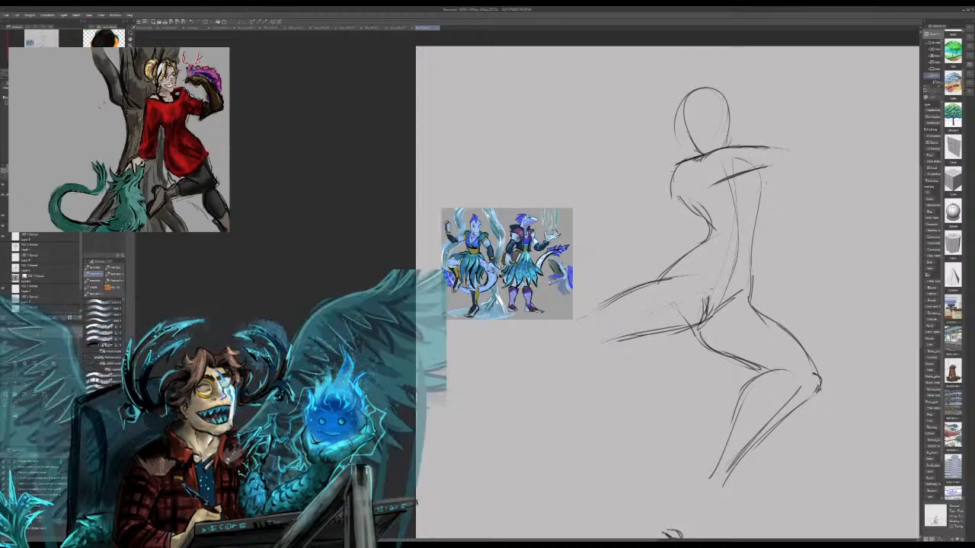
Sketch the arm stretched out behind the torso with tapering contours and a wrist, undoing the first underarm stroke
mouse_move(748, 175)
mouse_down()
mouse_move(775, 181)
mouse_move(810, 165)
mouse_up()
key(ctrl+z)
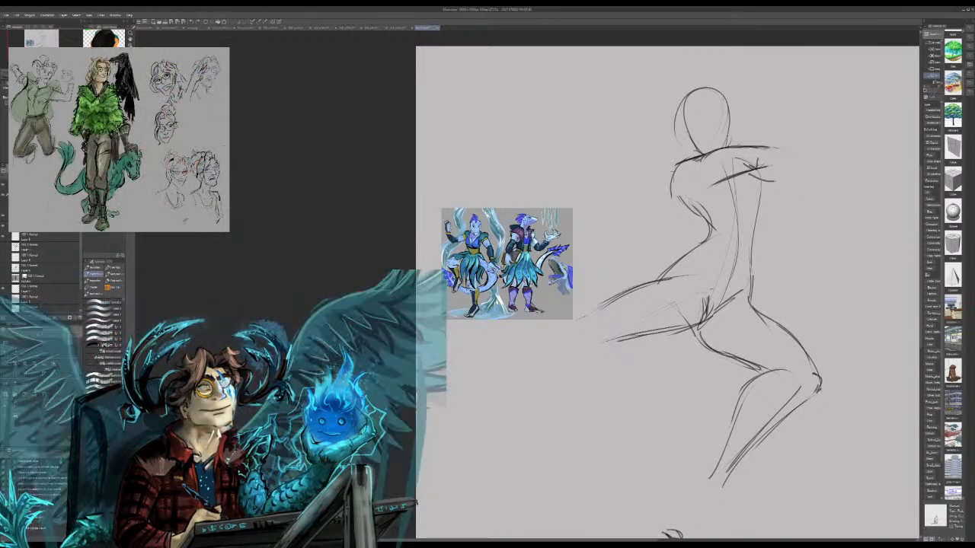
mouse_move(750, 174)
mouse_down()
mouse_move(809, 162)
mouse_move(789, 153)
mouse_up()
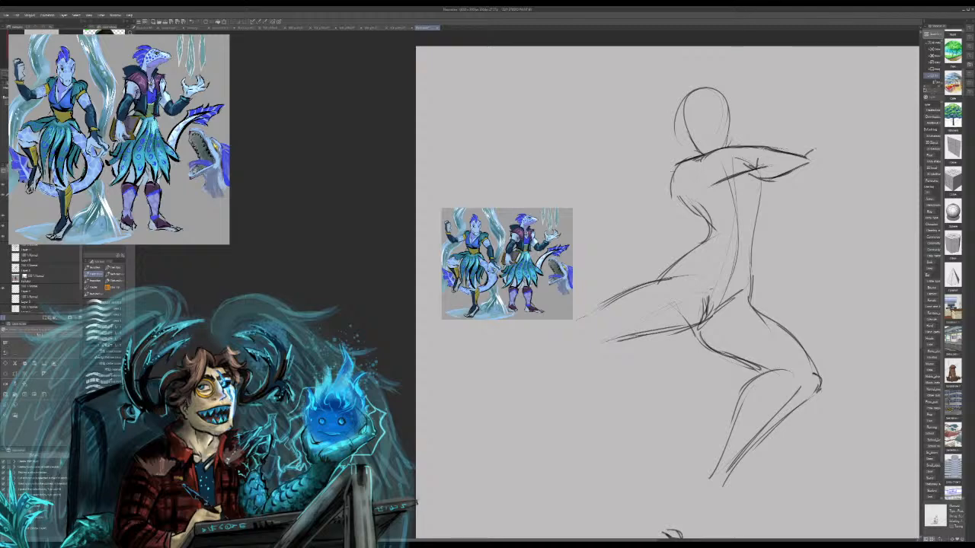
mouse_move(798, 157)
mouse_down()
mouse_move(815, 144)
mouse_move(811, 173)
mouse_up()
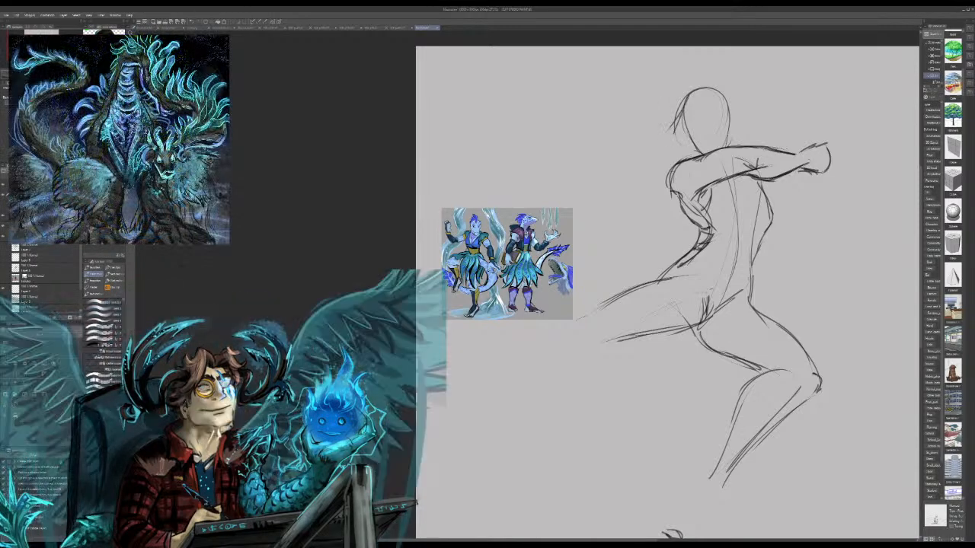
Try short guide strokes around the jaw and across the face, undo them, and draw a pointed loop sweeping up and back from the head
drag(666, 146, 687, 146)
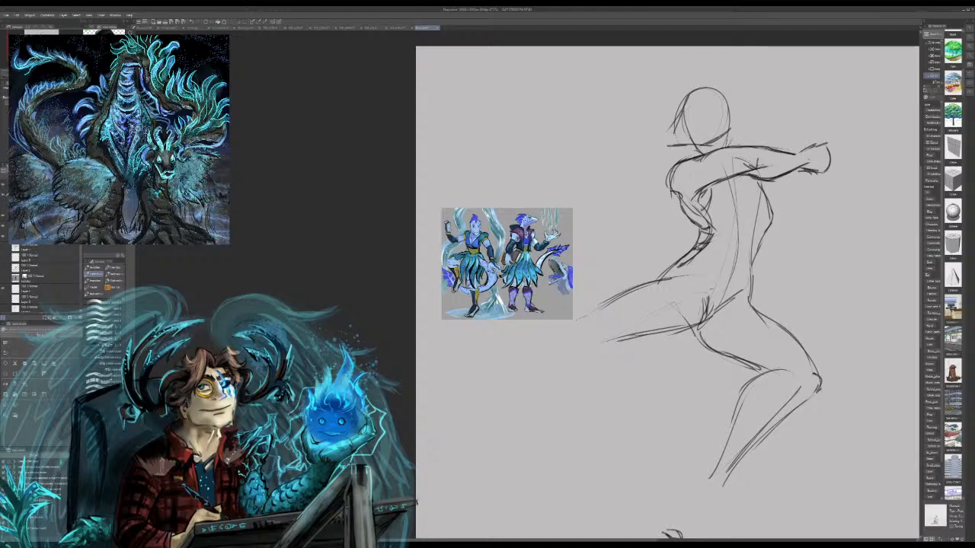
drag(689, 127, 740, 108)
key(ctrl+z)
mouse_move(692, 134)
mouse_down()
mouse_move(723, 133)
mouse_move(732, 145)
mouse_move(761, 78)
mouse_up()
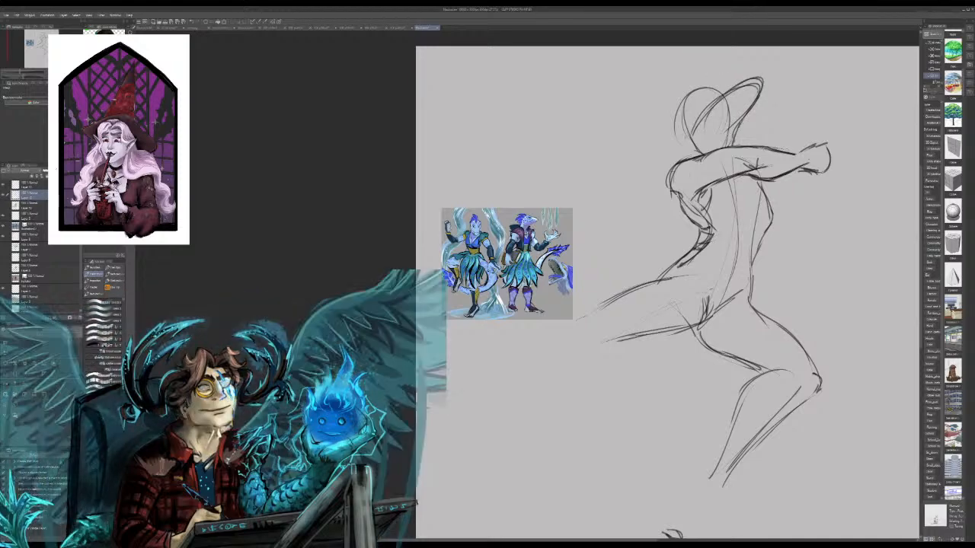
Refine the head's jaw and cheek contours, and add a projecting lizard snout with a curved brow and jagged mouth
drag(684, 135, 699, 156)
drag(680, 136, 694, 151)
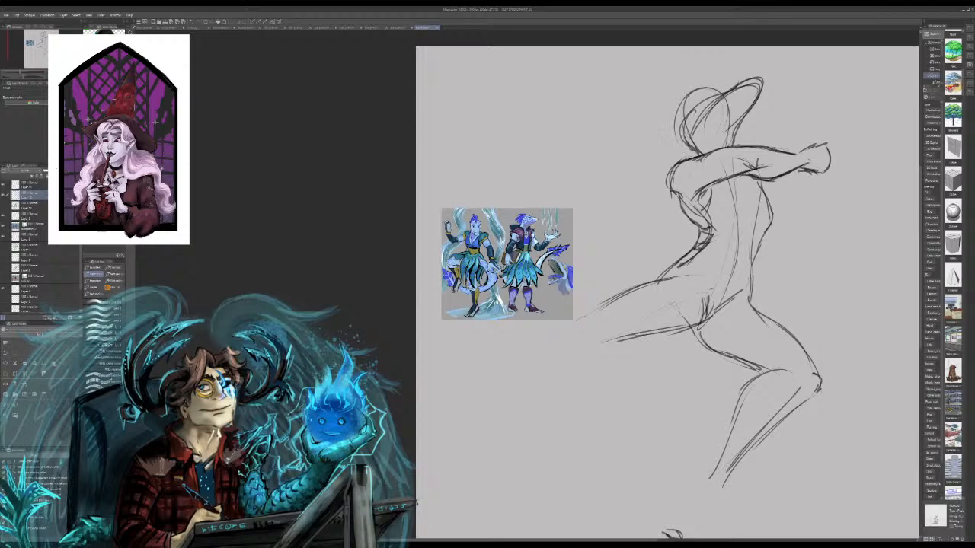
mouse_move(719, 99)
mouse_down()
mouse_move(685, 127)
mouse_move(697, 156)
mouse_up()
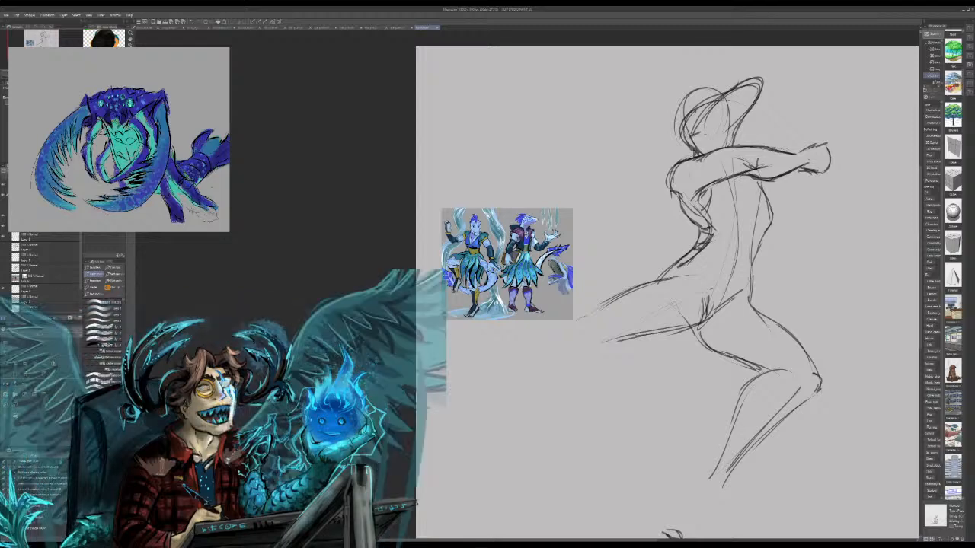
drag(726, 119, 713, 142)
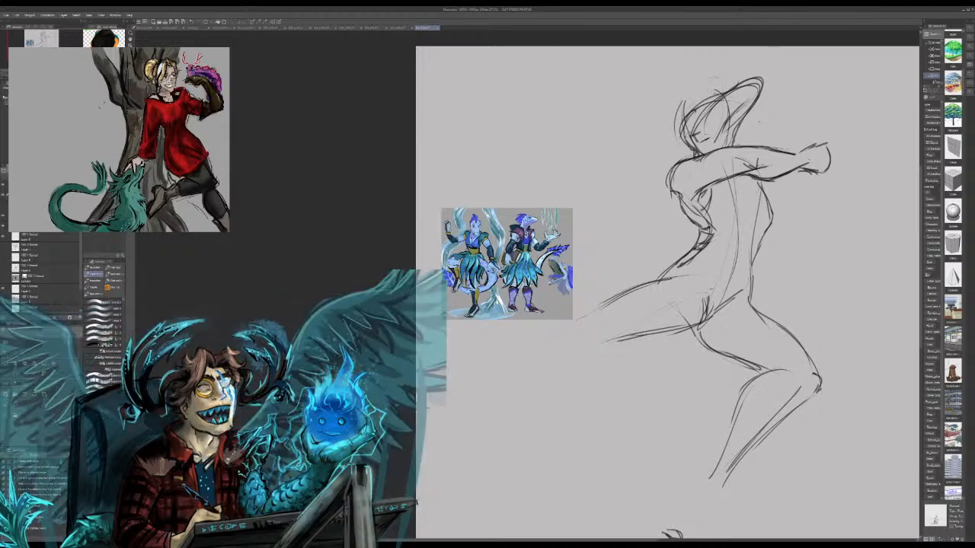
mouse_move(687, 96)
mouse_down()
mouse_move(678, 135)
mouse_move(685, 104)
mouse_move(664, 116)
mouse_move(657, 166)
mouse_up()
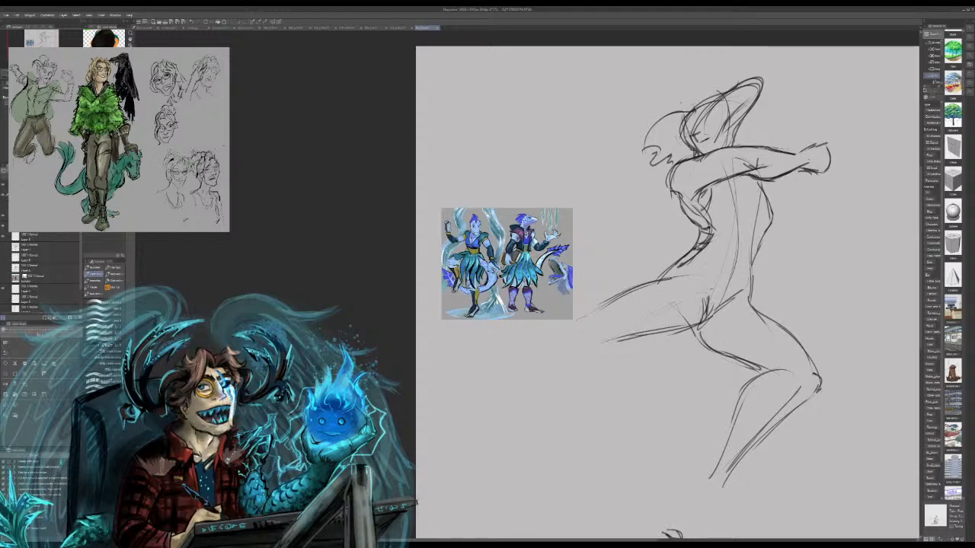
drag(642, 142, 681, 105)
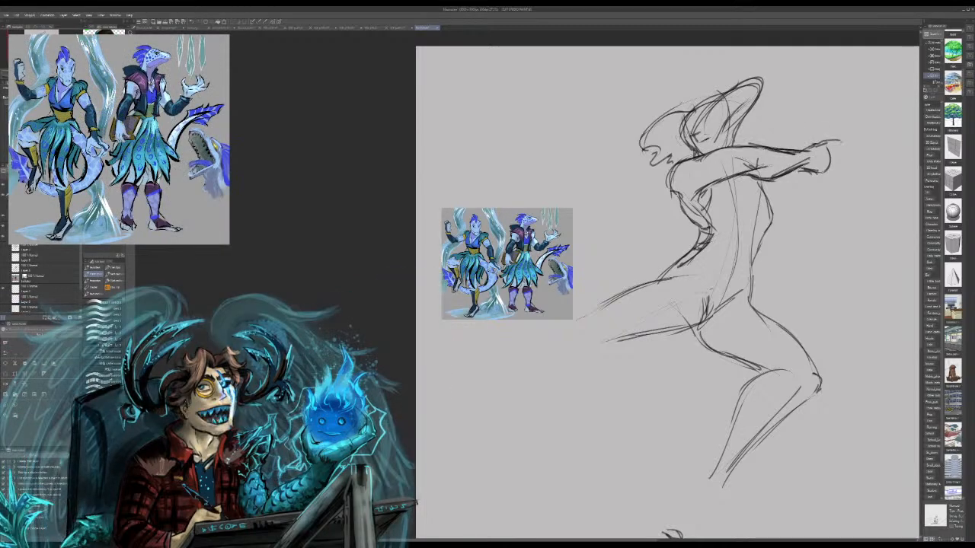
Draw splayed pointed fingers on the outstretched hand, and undo the extra stroke above it
mouse_move(833, 141)
mouse_down()
mouse_move(852, 151)
mouse_move(846, 180)
mouse_move(853, 174)
mouse_up()
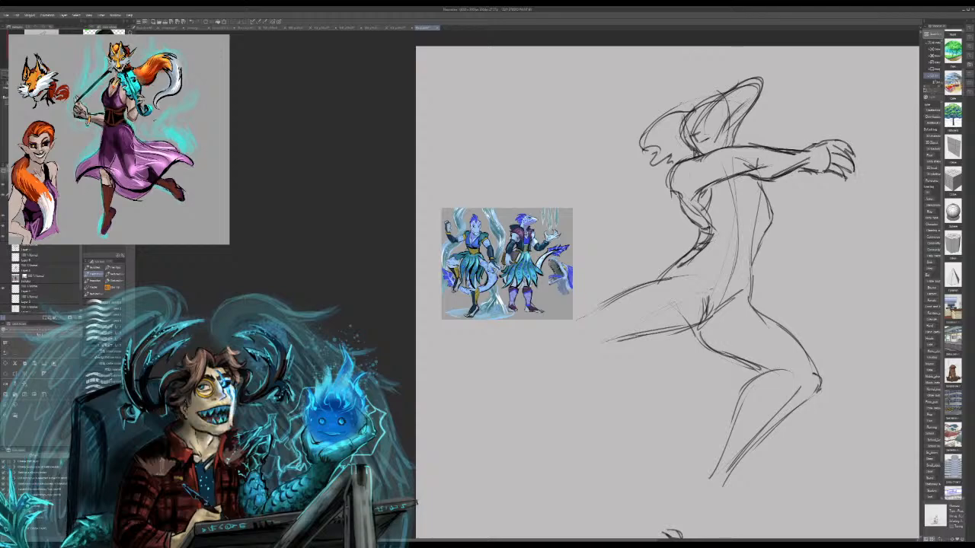
drag(812, 146, 847, 136)
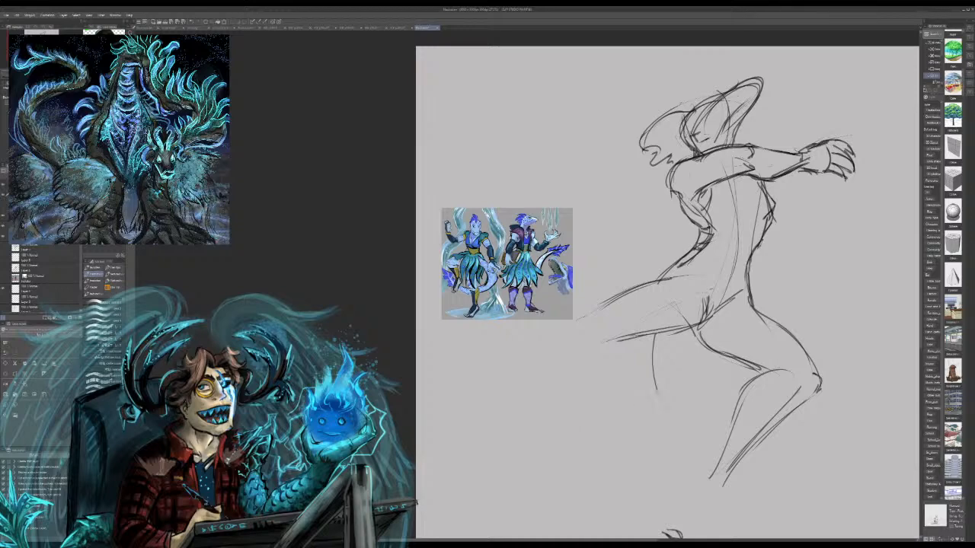
key(ctrl+z)
Undo a long tail curve trailing from the raised thigh, and draw one looping beneath the thighs and rising behind the hips
mouse_move(640, 344)
mouse_down()
mouse_move(556, 386)
mouse_move(468, 486)
mouse_up()
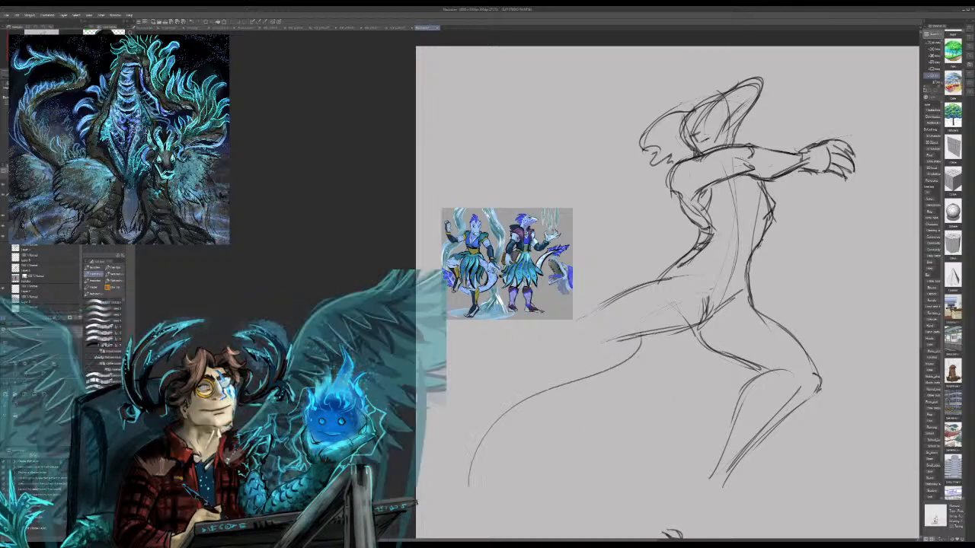
key(ctrl+z)
mouse_move(653, 335)
mouse_down()
mouse_move(682, 389)
mouse_move(730, 395)
mouse_up()
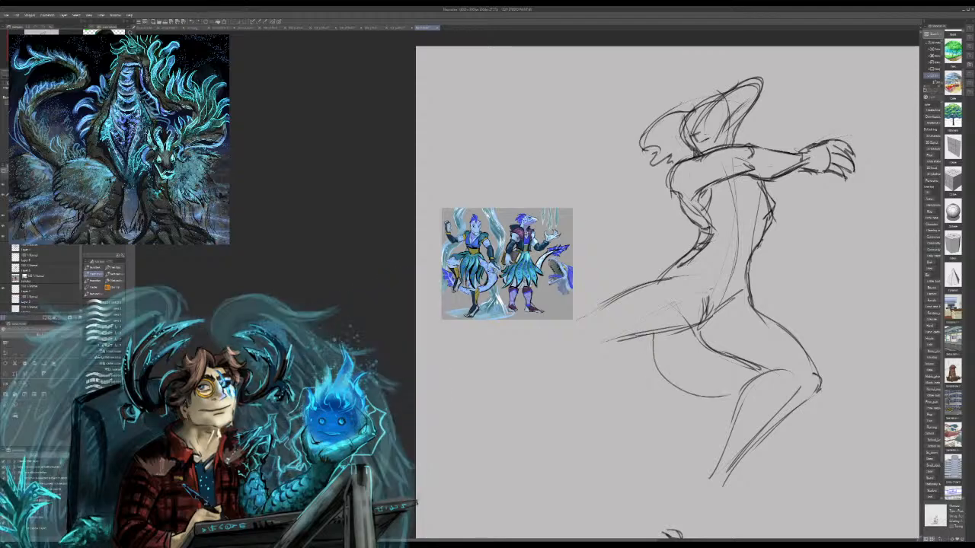
drag(775, 308, 876, 240)
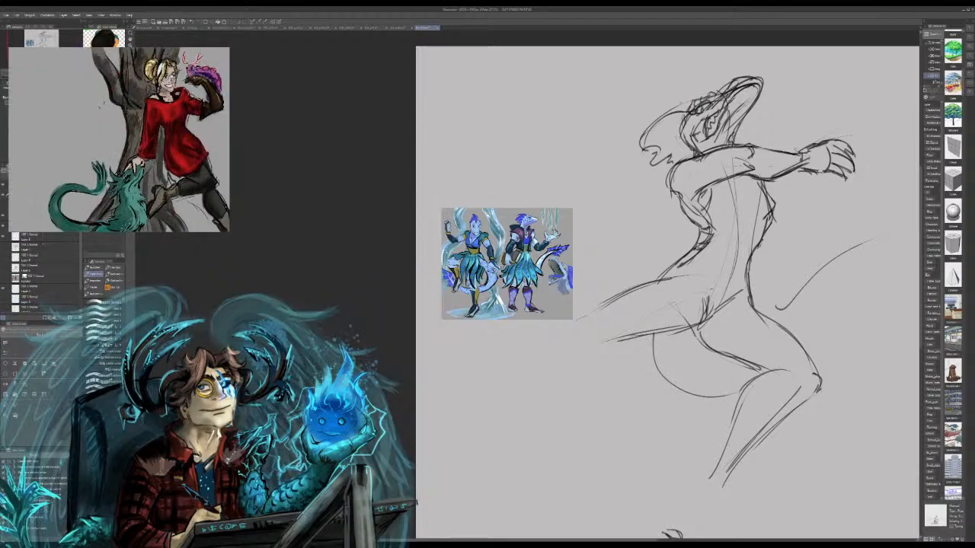
Add small marks at the armpit and neck, and sketch a small circle cupped by a bowl shape below the outstretched hand
drag(727, 182, 746, 180)
drag(736, 135, 742, 140)
key(ctrl+z)
drag(734, 139, 730, 145)
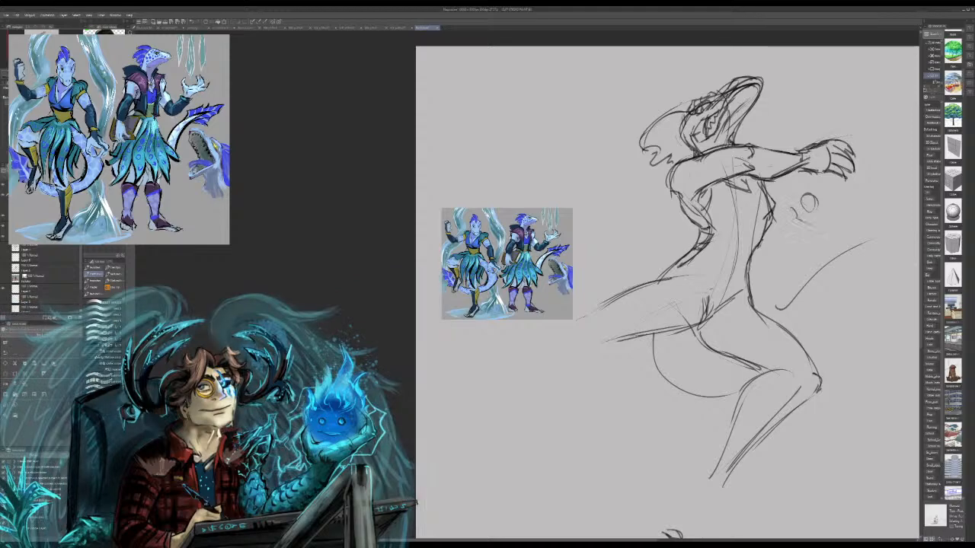
mouse_move(806, 227)
mouse_down()
mouse_move(828, 213)
mouse_move(813, 221)
mouse_move(835, 194)
mouse_up()
drag(802, 226, 815, 217)
Erase the splayed hand and redraw the forearm's end with an upward-bent palm and wrist lines
mouse_move(801, 151)
mouse_down()
mouse_move(823, 169)
mouse_move(828, 156)
mouse_move(848, 174)
mouse_up()
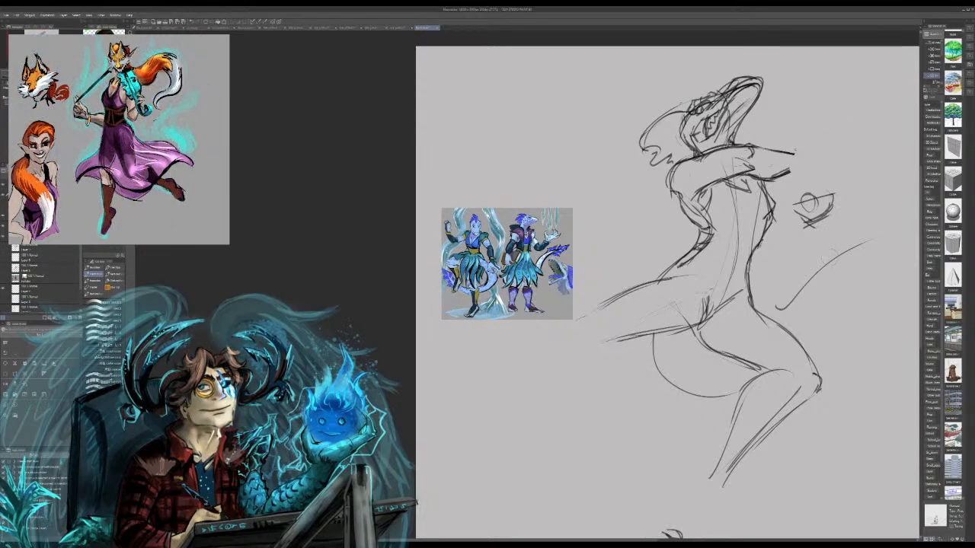
drag(773, 150, 804, 148)
mouse_move(788, 174)
mouse_down()
mouse_move(817, 167)
mouse_move(805, 149)
mouse_move(828, 128)
mouse_move(818, 163)
mouse_move(822, 130)
mouse_move(832, 125)
mouse_up()
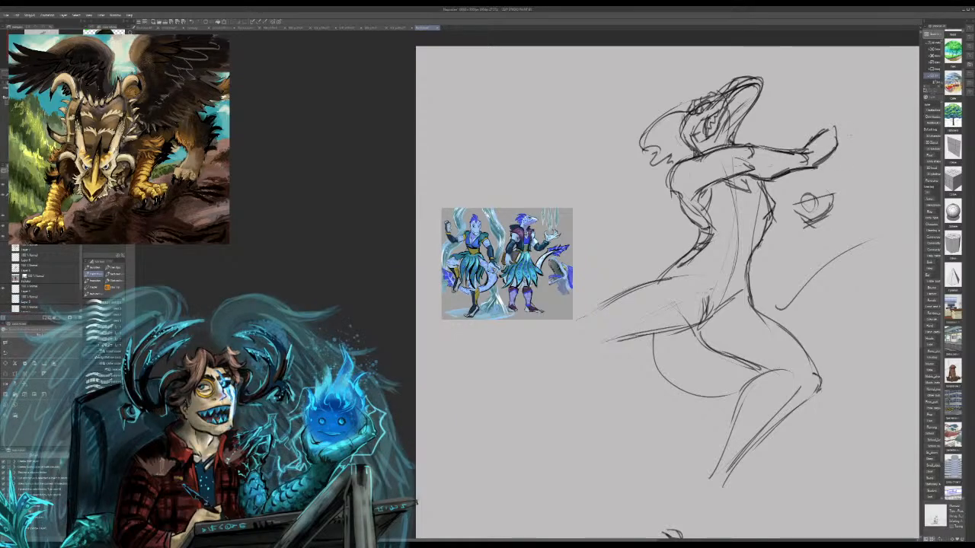
mouse_move(833, 124)
mouse_down()
mouse_move(837, 144)
mouse_move(820, 158)
mouse_up()
drag(809, 151, 827, 164)
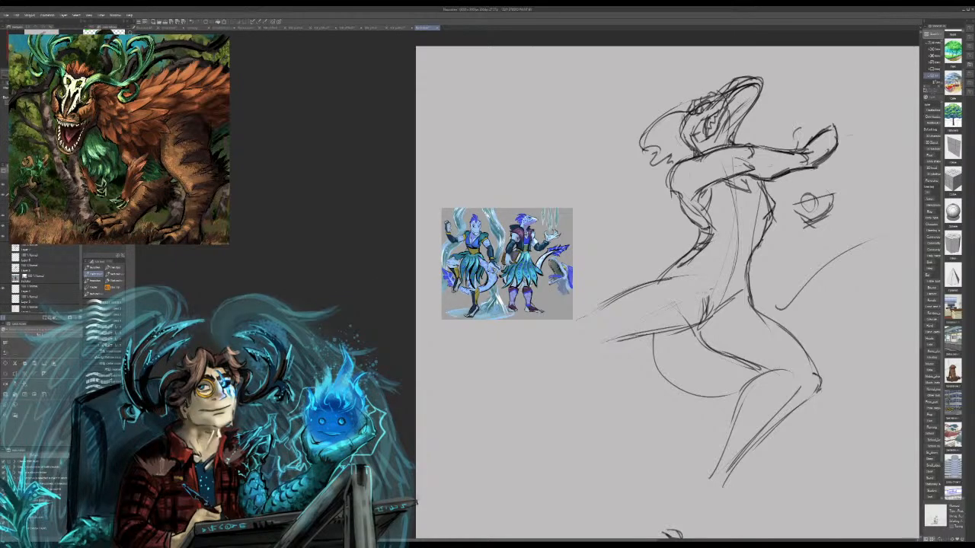
Add a curled thumb and pointed fingers to the bent hand, undoing an extra arc at the fingertips
drag(808, 130, 802, 143)
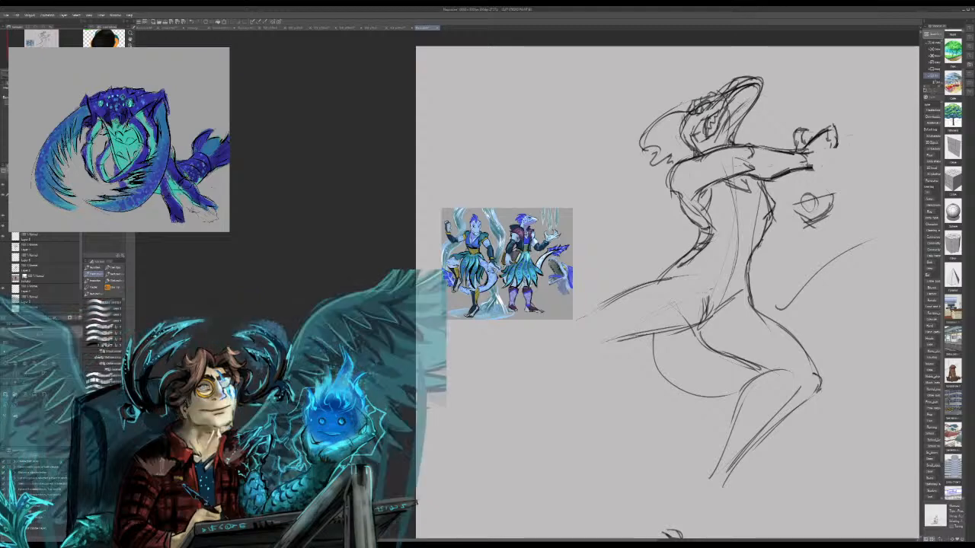
mouse_move(819, 169)
mouse_down()
mouse_move(856, 161)
mouse_move(838, 152)
mouse_up()
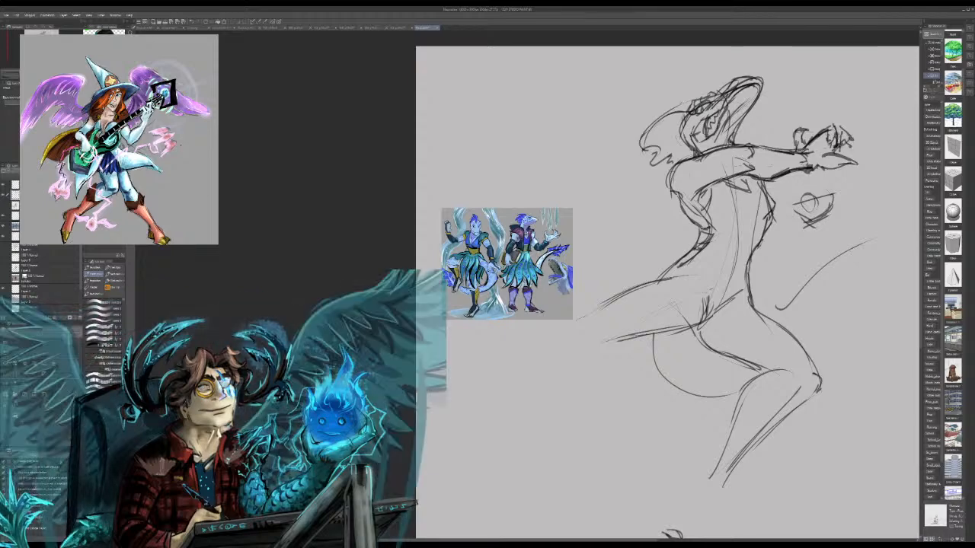
drag(850, 133, 870, 162)
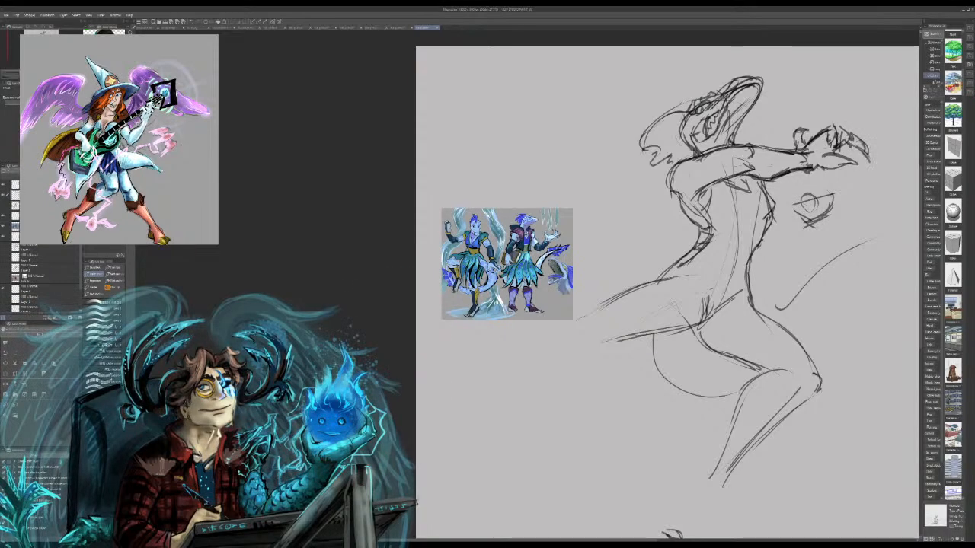
key(ctrl+z)
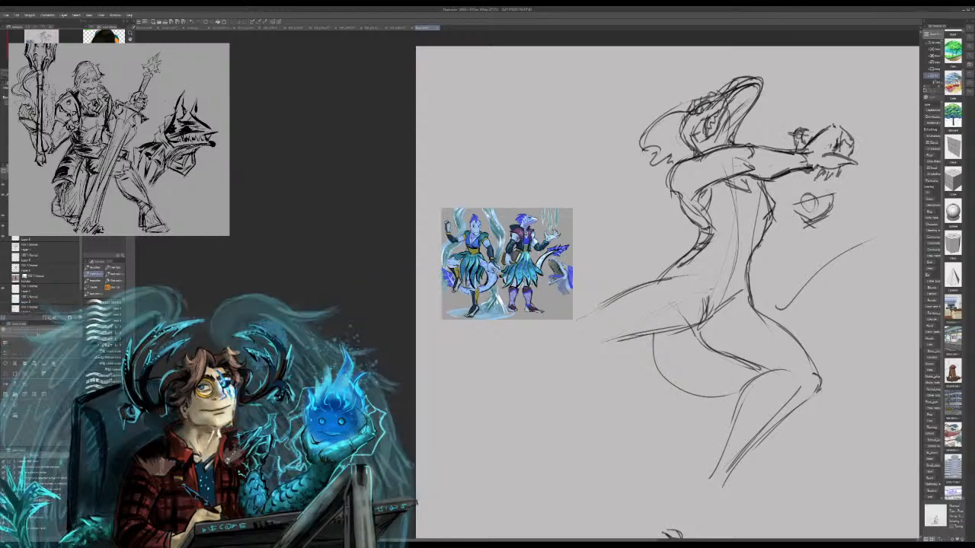
Sketch a scythe held in the outstretched hand, with its shaft running behind the head into a long curved blade
mouse_move(838, 144)
mouse_down()
mouse_move(904, 160)
mouse_move(885, 158)
mouse_move(911, 174)
mouse_up()
drag(742, 129, 794, 134)
mouse_move(604, 109)
mouse_down()
mouse_move(648, 121)
mouse_move(423, 150)
mouse_up()
mouse_move(605, 115)
mouse_down()
mouse_move(474, 131)
mouse_move(645, 117)
mouse_move(503, 128)
mouse_up()
mouse_move(434, 148)
mouse_down()
mouse_move(613, 67)
mouse_move(665, 69)
mouse_up()
mouse_move(653, 69)
mouse_down()
mouse_move(549, 94)
mouse_move(490, 122)
mouse_up()
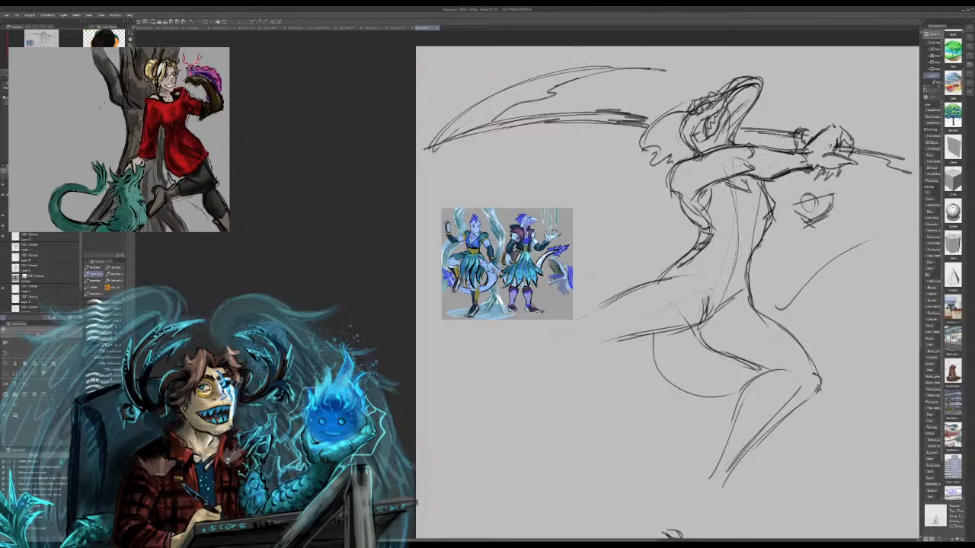
Reinforce the blade's upper edge with repeated long arcs from its tip back toward the head
mouse_move(655, 69)
mouse_down()
mouse_move(527, 104)
mouse_move(678, 72)
mouse_up()
mouse_move(418, 137)
mouse_down()
mouse_move(566, 68)
mouse_move(664, 64)
mouse_up()
drag(450, 127, 478, 103)
drag(543, 80, 655, 66)
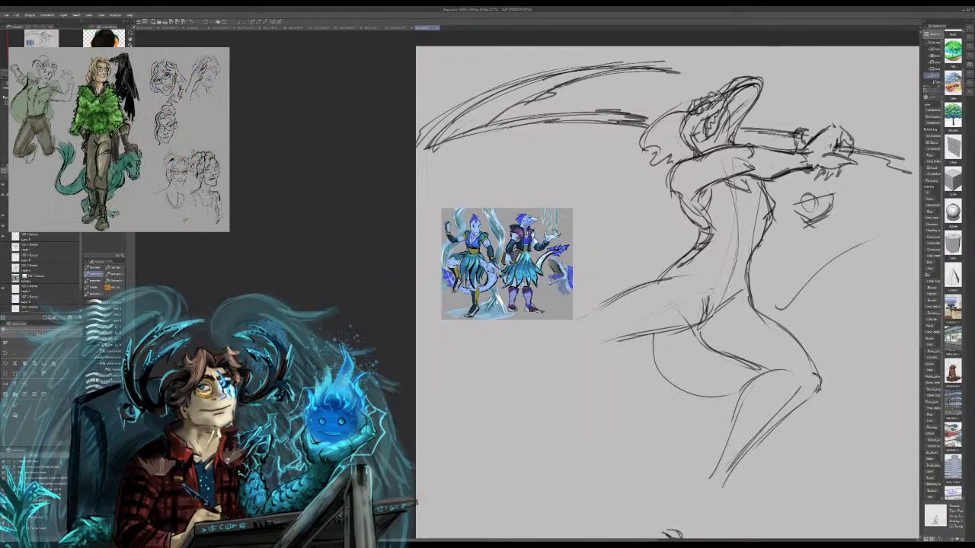
Sketch a second arm with an upturned hand below the first, and billowing cloth curves trailing behind the hips
mouse_move(840, 204)
mouse_down()
mouse_move(885, 199)
mouse_move(888, 206)
mouse_up()
mouse_move(843, 211)
mouse_down()
mouse_move(808, 219)
mouse_move(792, 205)
mouse_move(784, 229)
mouse_up()
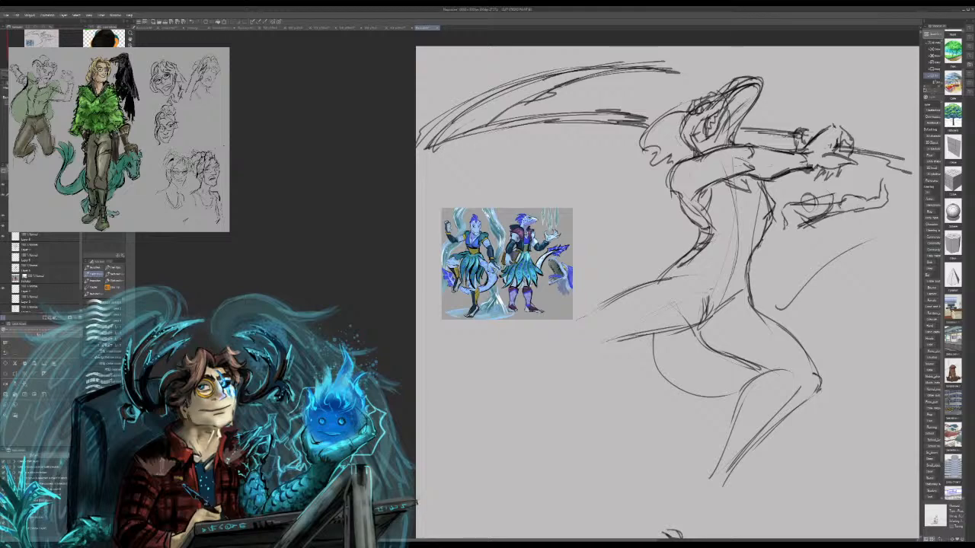
drag(855, 189, 867, 157)
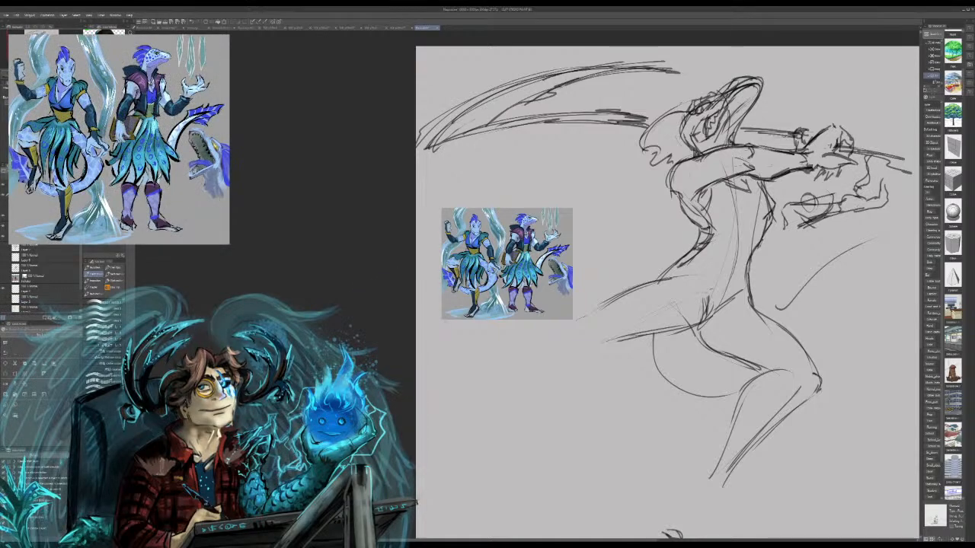
mouse_move(877, 216)
mouse_down()
mouse_move(916, 261)
mouse_move(898, 287)
mouse_up()
mouse_move(879, 220)
mouse_down()
mouse_move(903, 242)
mouse_move(816, 289)
mouse_move(913, 332)
mouse_up()
mouse_move(827, 216)
mouse_down()
mouse_move(784, 230)
mouse_move(812, 196)
mouse_move(764, 240)
mouse_move(775, 238)
mouse_up()
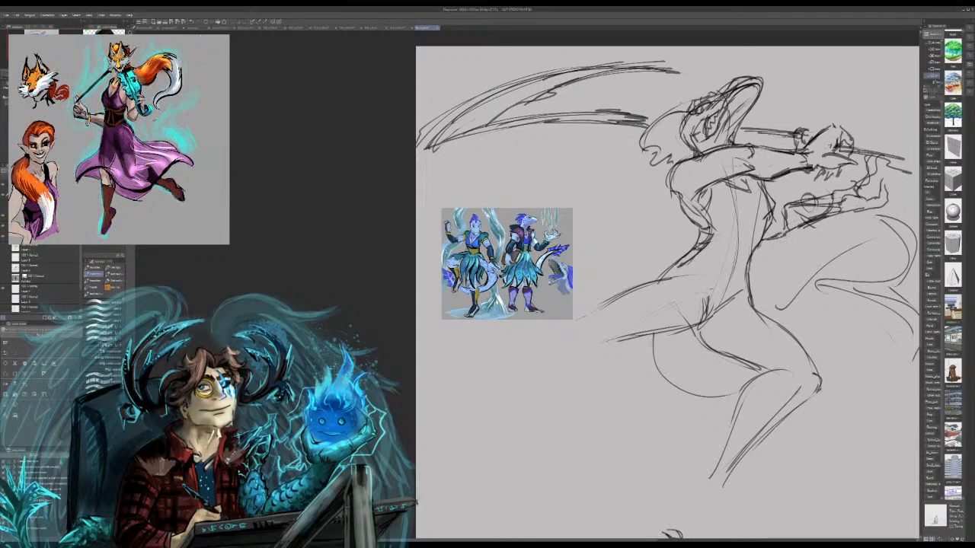
Add a line along the blade's underside, and extend the raised leg with a knee and shin
drag(494, 122, 626, 116)
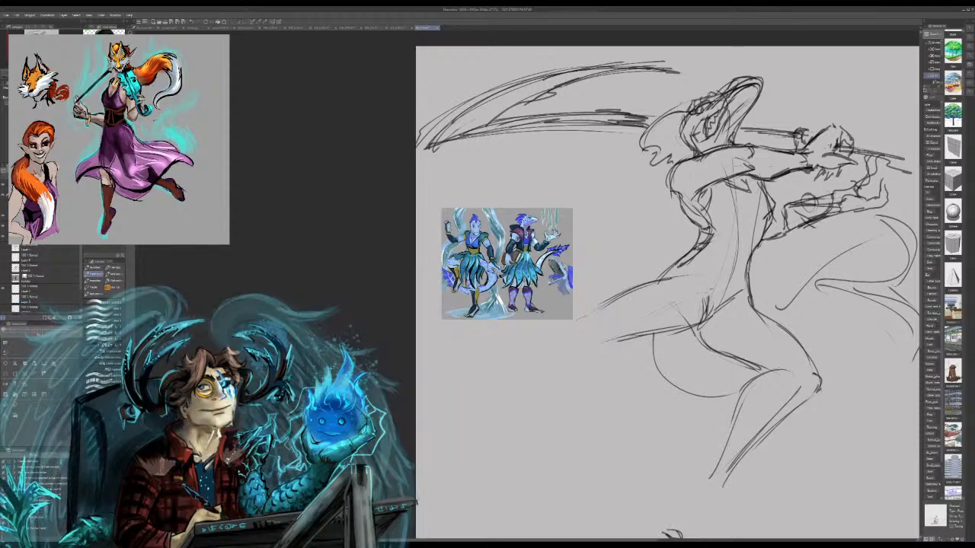
mouse_move(576, 306)
mouse_down()
mouse_move(576, 335)
mouse_move(596, 347)
mouse_move(463, 326)
mouse_move(585, 305)
mouse_up()
drag(479, 315, 690, 275)
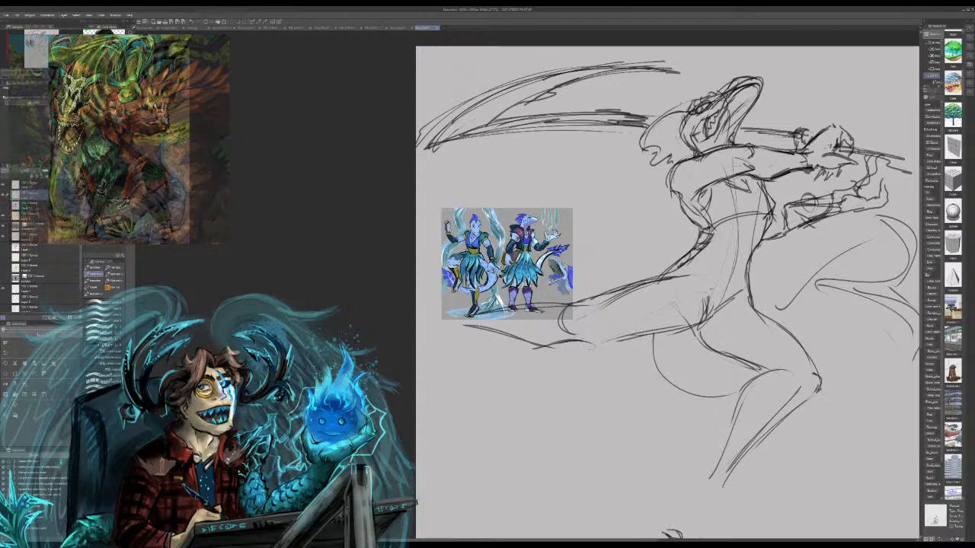
Sketch the skirt's long flowing curves sweeping back from the waist and behind the standing thigh
mouse_move(755, 355)
mouse_down()
mouse_move(859, 328)
mouse_move(913, 359)
mouse_up()
drag(810, 276, 892, 321)
drag(746, 268, 870, 254)
drag(806, 271, 893, 247)
mouse_move(763, 232)
mouse_down()
mouse_move(762, 259)
mouse_move(876, 240)
mouse_move(902, 265)
mouse_move(900, 307)
mouse_up()
drag(746, 263, 859, 247)
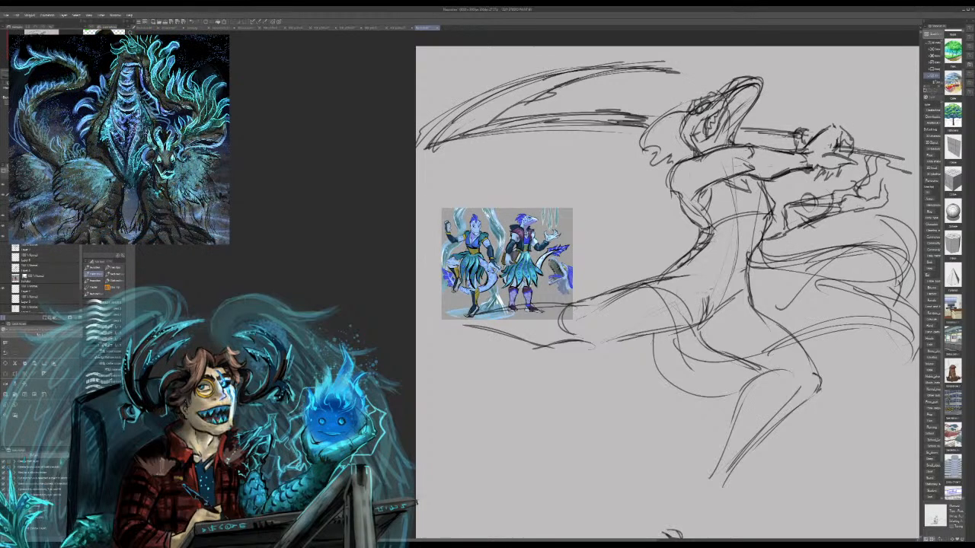
Add fold lines to the skirt around the hips and standing thigh, undoing the strokes that do not fit
mouse_move(709, 295)
mouse_down()
mouse_move(699, 338)
mouse_move(774, 372)
mouse_up()
drag(707, 347, 813, 368)
drag(680, 348, 714, 371)
drag(681, 294, 698, 345)
key(ctrl+z)
mouse_move(710, 311)
mouse_down()
mouse_move(869, 306)
mouse_move(876, 314)
mouse_up()
drag(748, 294, 827, 287)
key(ctrl+z)
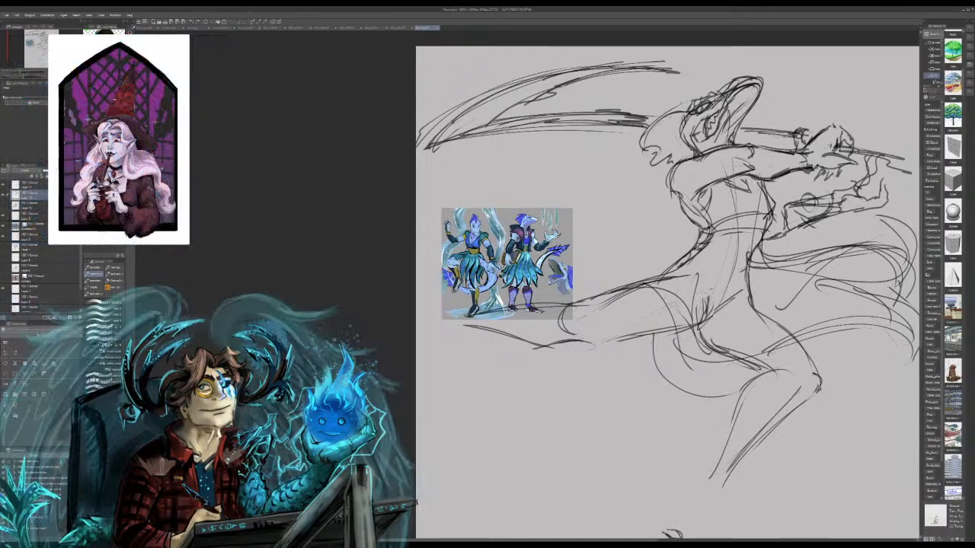
Strengthen the skirt's lower hem with curves sweeping from the raised thigh to the trailing end
mouse_move(673, 323)
mouse_down()
mouse_move(706, 358)
mouse_move(863, 320)
mouse_up()
drag(815, 338, 904, 335)
mouse_move(838, 326)
mouse_down()
mouse_move(911, 336)
mouse_move(916, 347)
mouse_up()
mouse_move(817, 285)
mouse_down()
mouse_move(914, 325)
mouse_move(856, 286)
mouse_up()
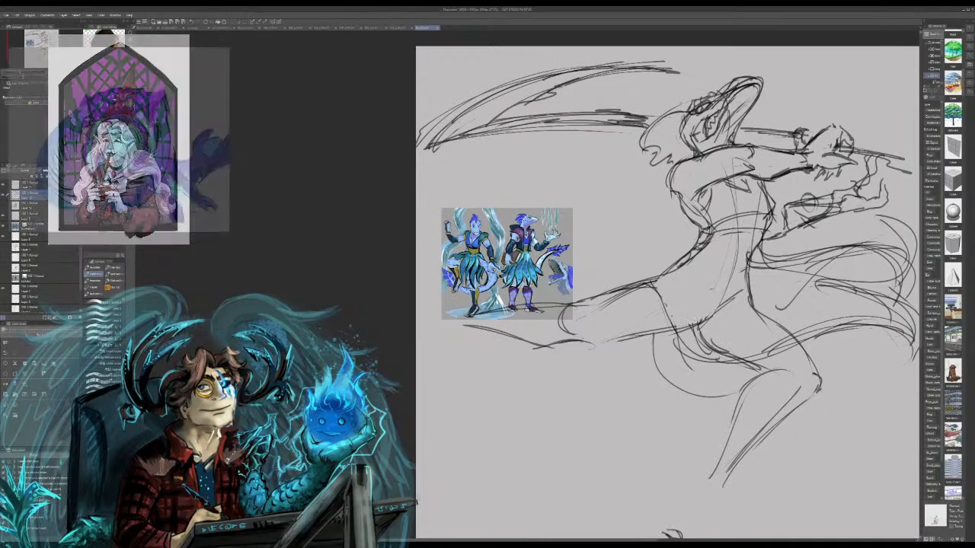
Draw curved skirt folds hanging from the waist over the raised thigh and between the legs, undoing one stray stroke
drag(684, 270, 677, 341)
drag(684, 306, 635, 379)
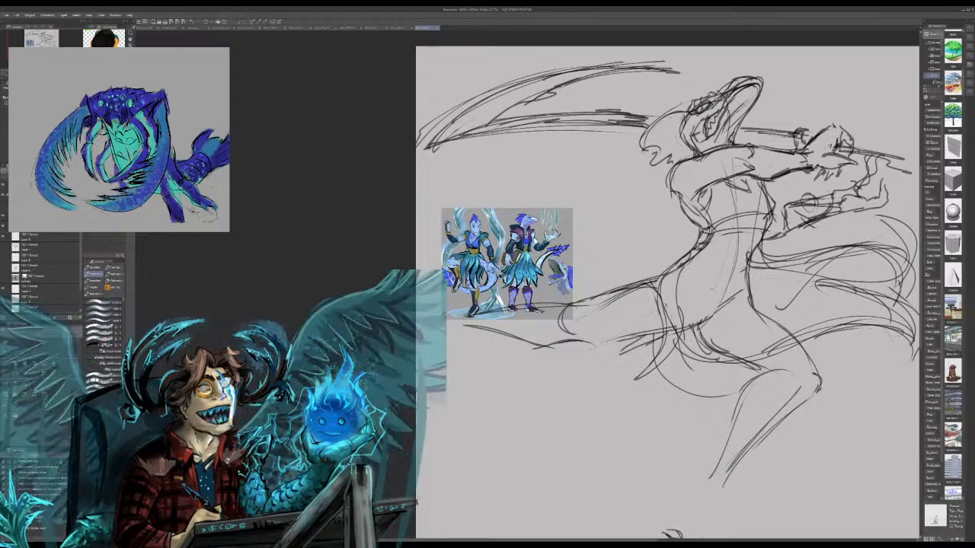
drag(710, 310, 754, 388)
drag(679, 295, 756, 392)
key(ctrl+z)
drag(664, 326, 729, 393)
drag(730, 302, 714, 352)
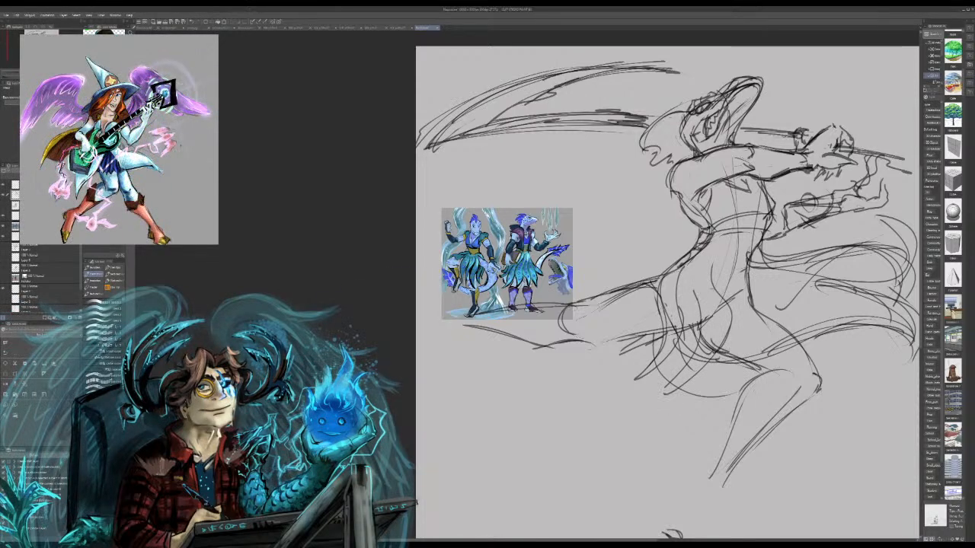
drag(654, 389, 739, 297)
drag(748, 345, 788, 376)
mouse_move(729, 329)
mouse_down()
mouse_move(842, 387)
mouse_move(768, 321)
mouse_up()
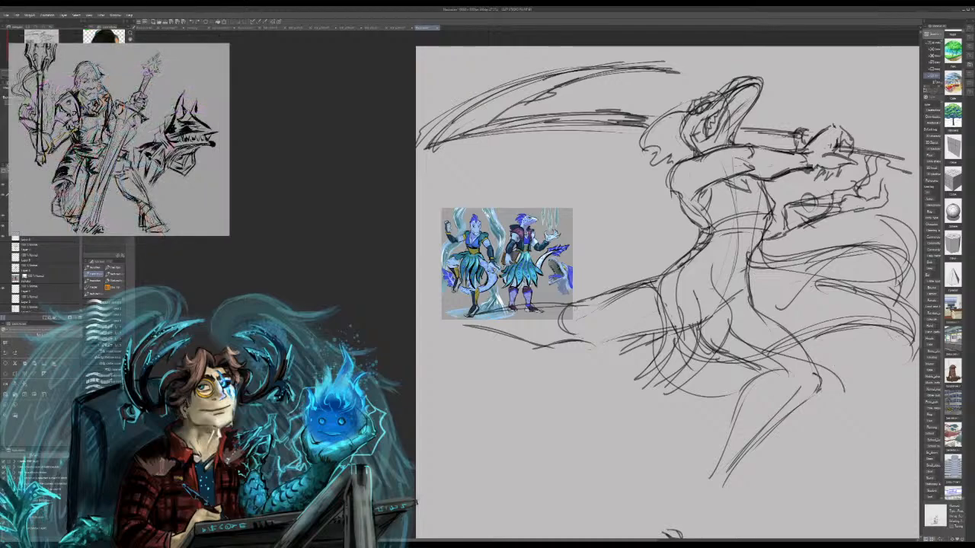
mouse_move(763, 349)
mouse_down()
mouse_move(828, 356)
mouse_move(855, 374)
mouse_move(859, 407)
mouse_up()
drag(830, 345, 865, 398)
key(ctrl+z)
key(ctrl+z)
key(ctrl+z)
key(ctrl+z)
Draw a pointed skirt strip curving back over the standing thigh and drooping behind the knee
drag(731, 322, 860, 358)
mouse_move(800, 331)
mouse_down()
mouse_move(844, 346)
mouse_move(864, 370)
mouse_up()
drag(781, 319, 864, 364)
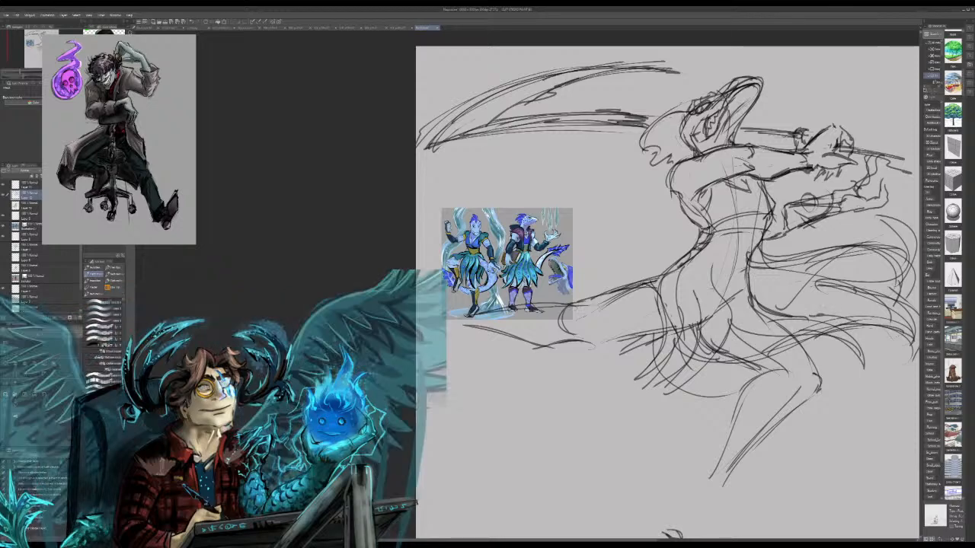
Clear the tangled lines behind the hips and redraw the trailing cloth as separate wavy strips
drag(841, 308, 813, 316)
drag(910, 303, 771, 302)
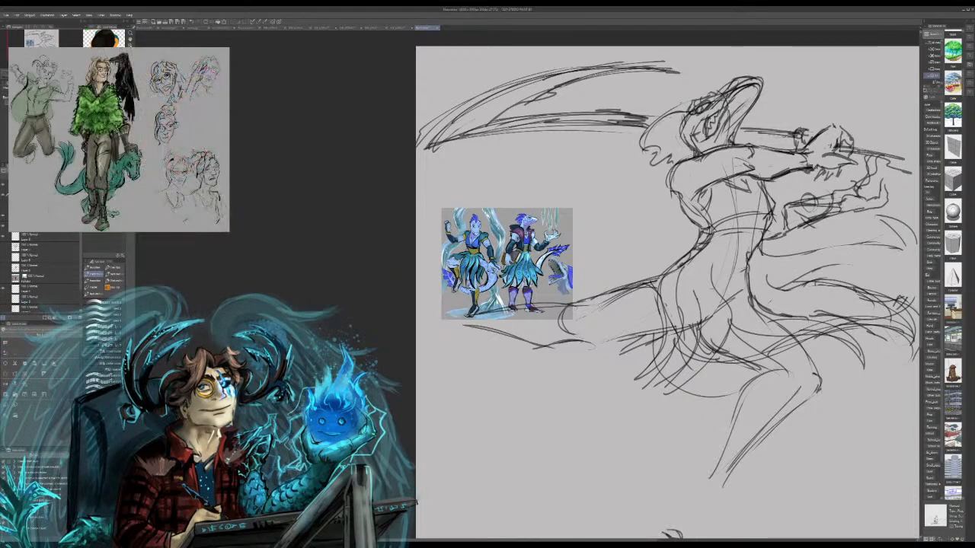
drag(918, 252, 890, 278)
drag(901, 236, 879, 278)
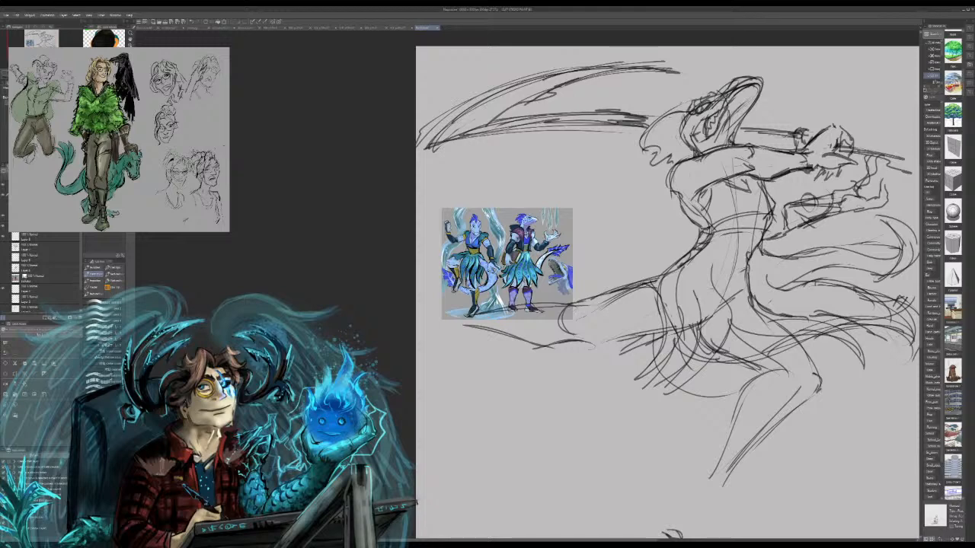
Draw pointed skirt strips hanging below the raised thigh, and sketch the foot at the end of the raised leg
drag(667, 319, 591, 441)
drag(653, 368, 594, 451)
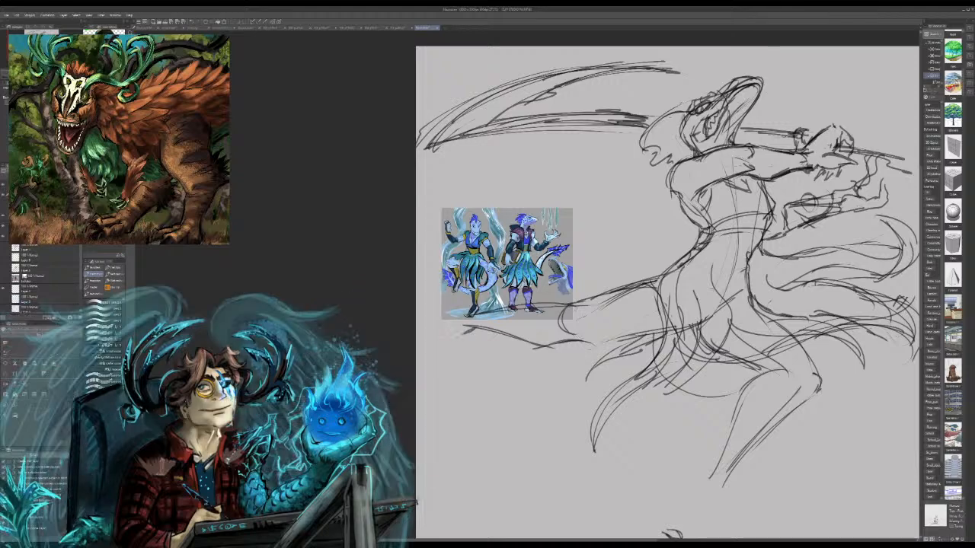
drag(419, 335, 432, 347)
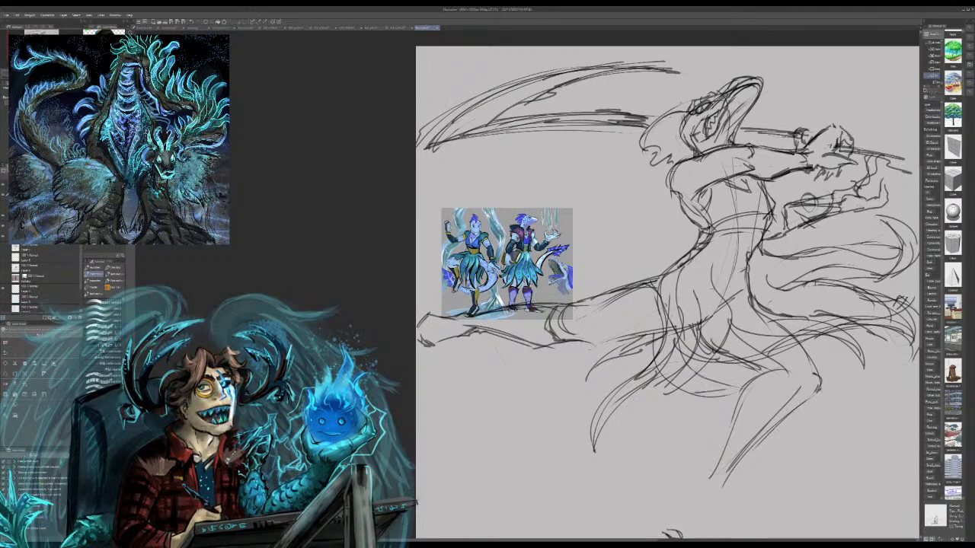
Add pointed skirt strips behind the standing knee and extra hem folds between the thighs
drag(704, 393, 740, 386)
drag(813, 370, 903, 403)
drag(816, 325, 895, 382)
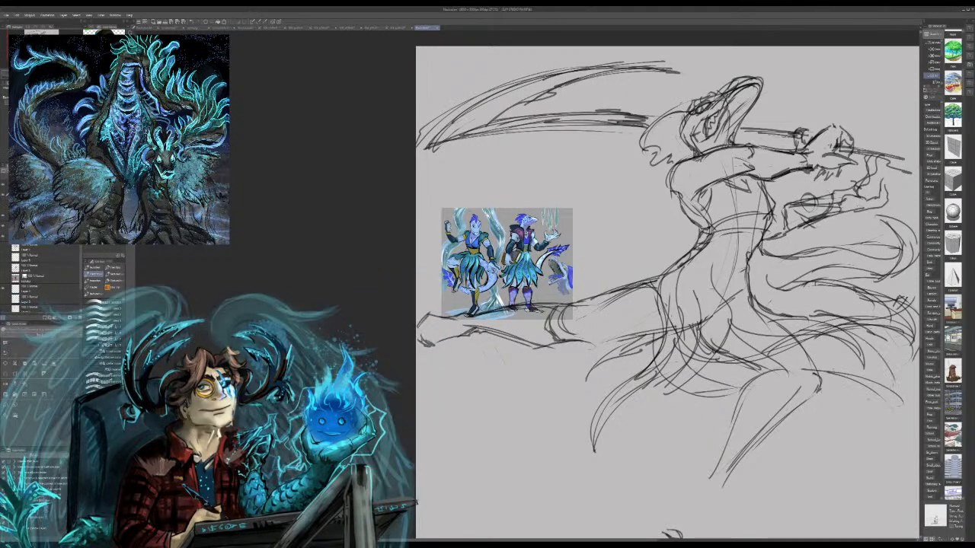
mouse_move(809, 333)
mouse_down()
mouse_move(913, 388)
mouse_move(892, 365)
mouse_up()
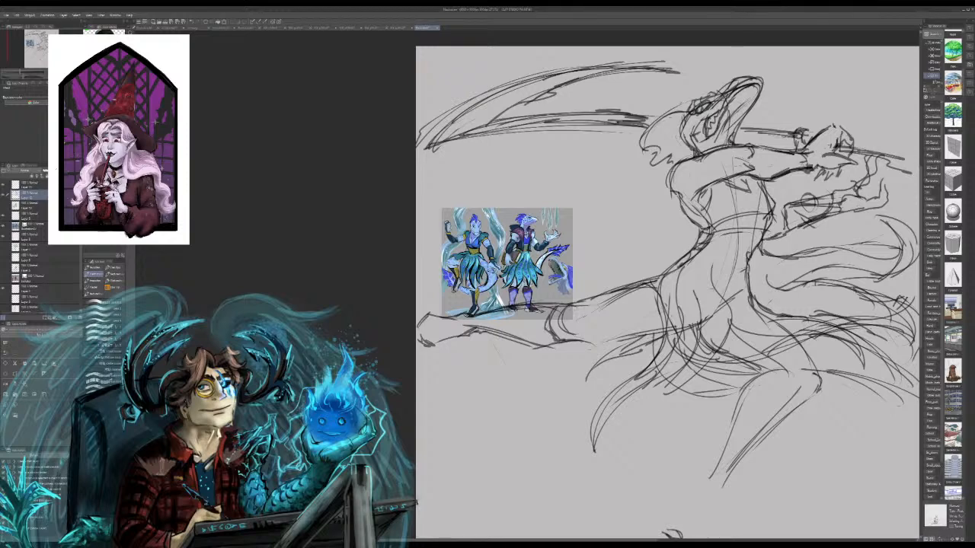
drag(703, 367, 760, 374)
mouse_move(704, 336)
mouse_down()
mouse_move(725, 354)
mouse_move(785, 367)
mouse_up()
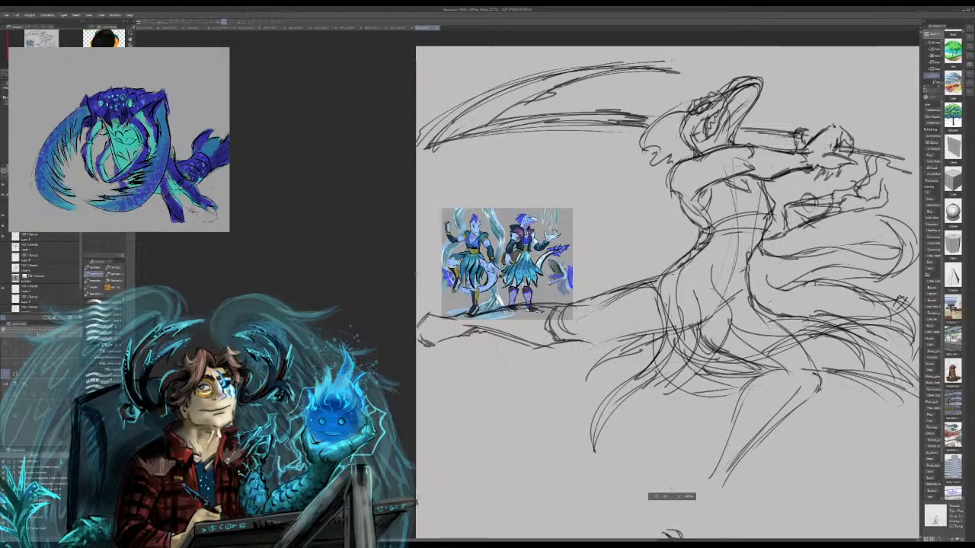
Scale the whole figure sketch down slightly and move it lower so it fits inside the canvas
drag(416, 488, 481, 432)
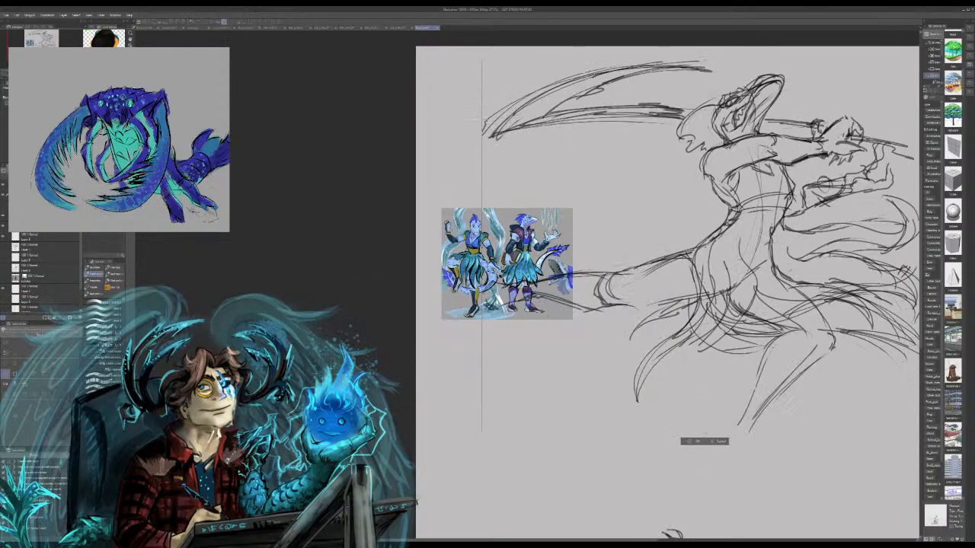
mouse_move(703, 259)
mouse_down()
mouse_move(707, 301)
mouse_move(688, 323)
mouse_up()
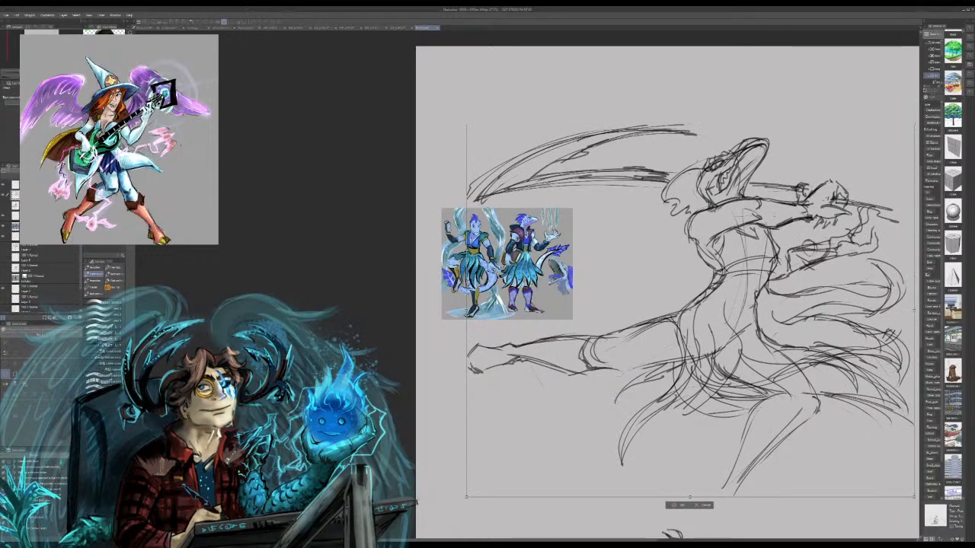
key(Return)
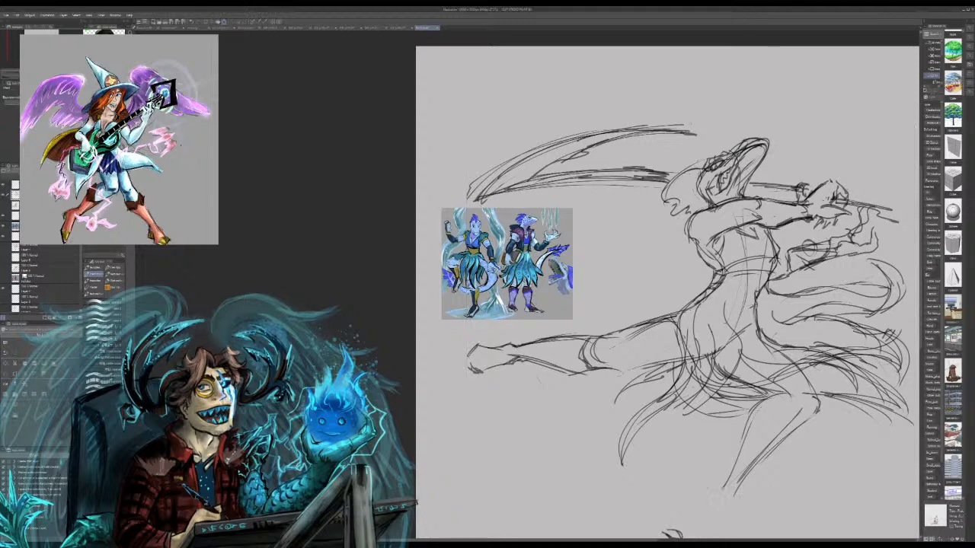
Draw the standing leg's calf, ankle and pointed foot
drag(744, 478, 769, 516)
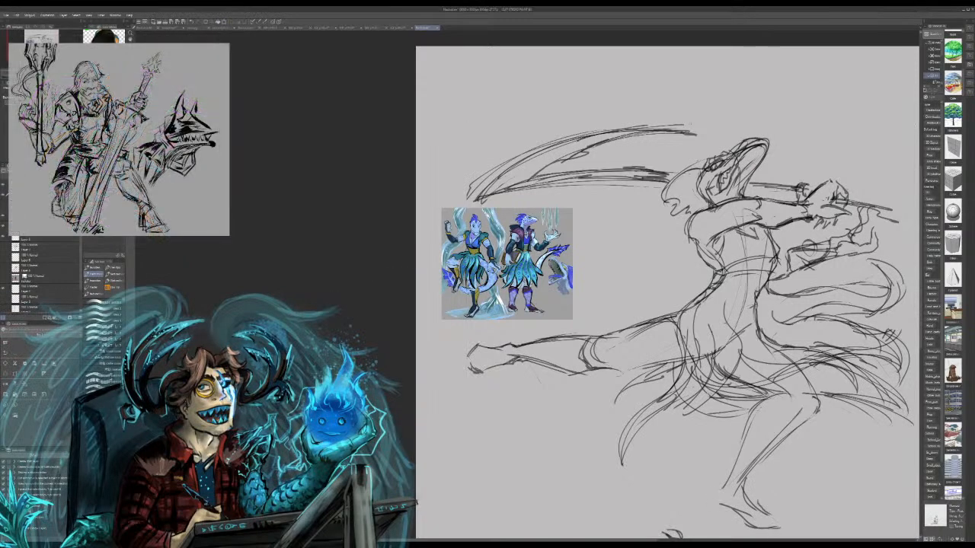
drag(750, 477, 758, 503)
drag(797, 415, 751, 467)
drag(818, 396, 776, 444)
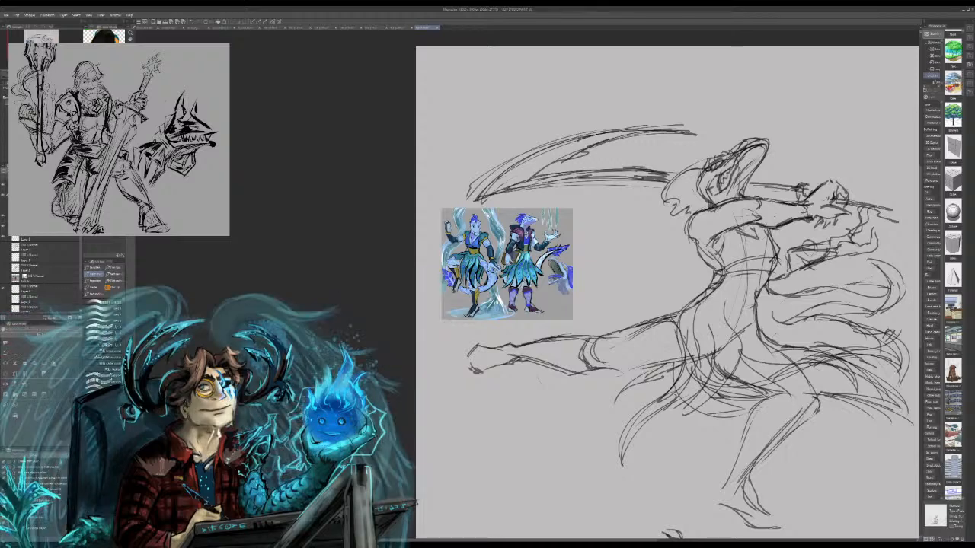
mouse_move(724, 504)
mouse_down()
mouse_move(744, 522)
mouse_move(780, 527)
mouse_move(776, 516)
mouse_up()
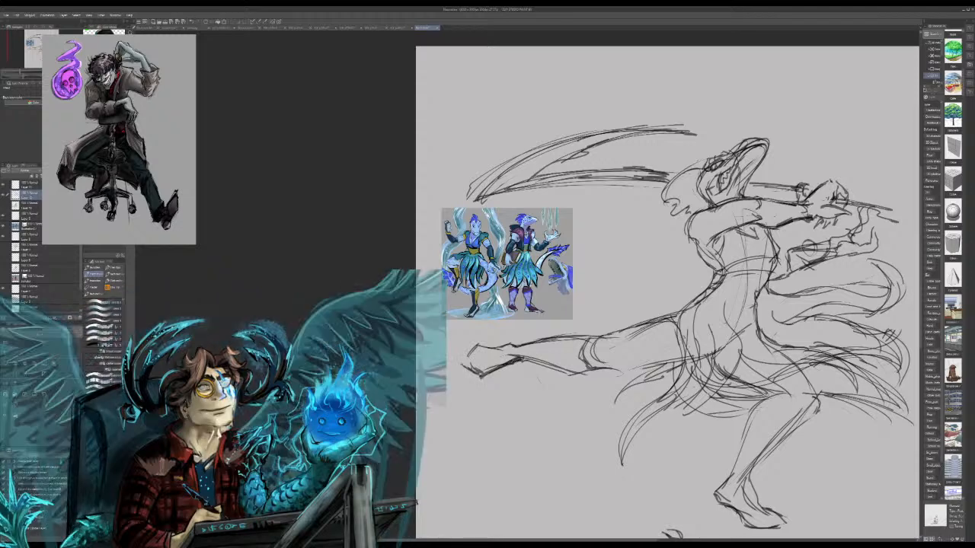
Close the outline of the raised leg's foot with its toe and upper edge
drag(460, 362, 482, 377)
mouse_move(472, 345)
mouse_down()
mouse_move(460, 362)
mouse_move(490, 342)
mouse_up()
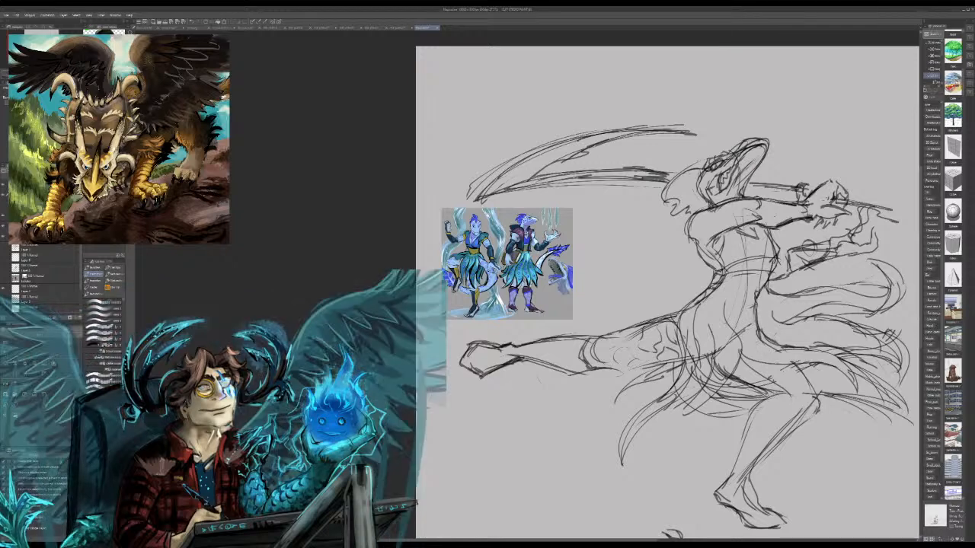
Erase the fold lines across the front of the skirt, and draw a sash edge at the waist
mouse_move(696, 342)
mouse_down()
mouse_move(694, 315)
mouse_move(708, 297)
mouse_up()
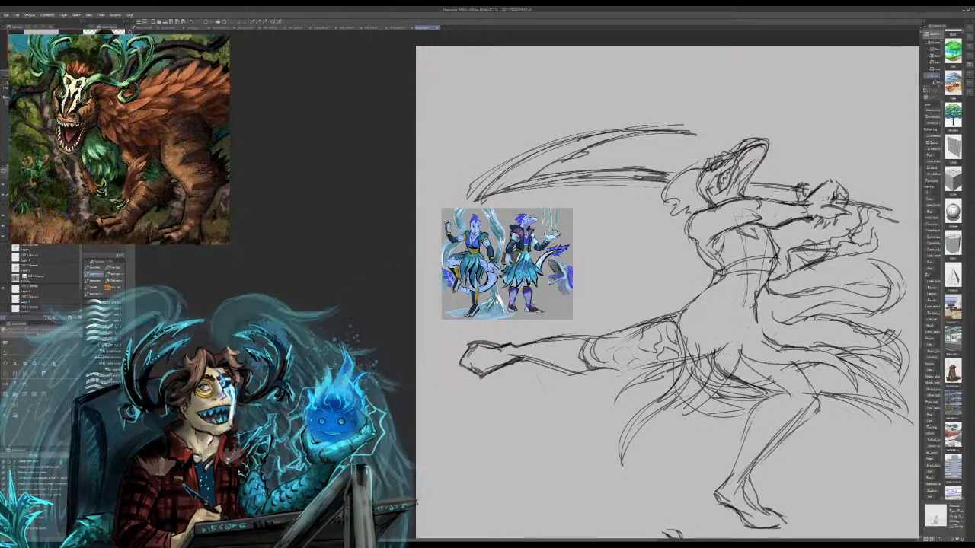
mouse_move(723, 255)
mouse_down()
mouse_move(732, 279)
mouse_move(711, 302)
mouse_up()
mouse_move(767, 286)
mouse_down()
mouse_move(756, 307)
mouse_move(683, 301)
mouse_up()
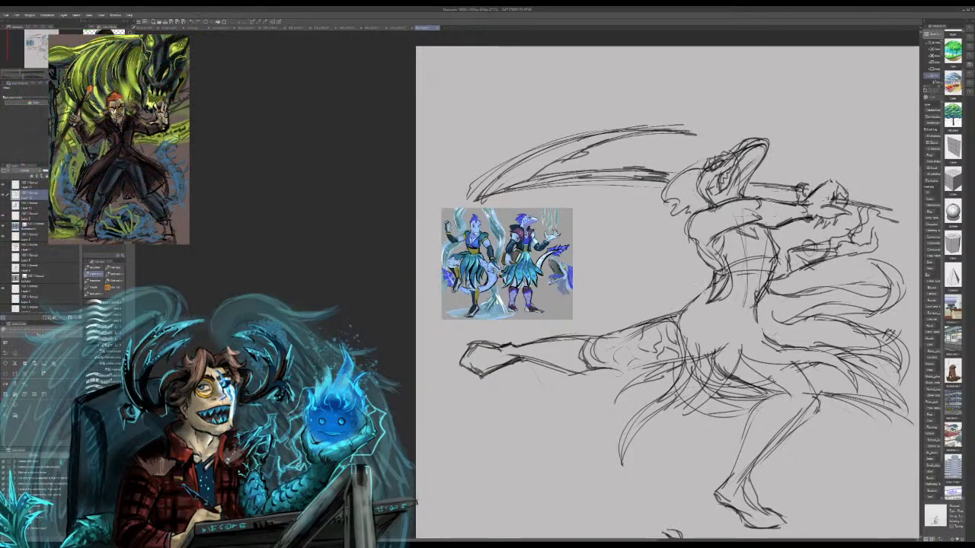
mouse_move(700, 294)
mouse_down()
mouse_move(678, 314)
mouse_move(701, 294)
mouse_up()
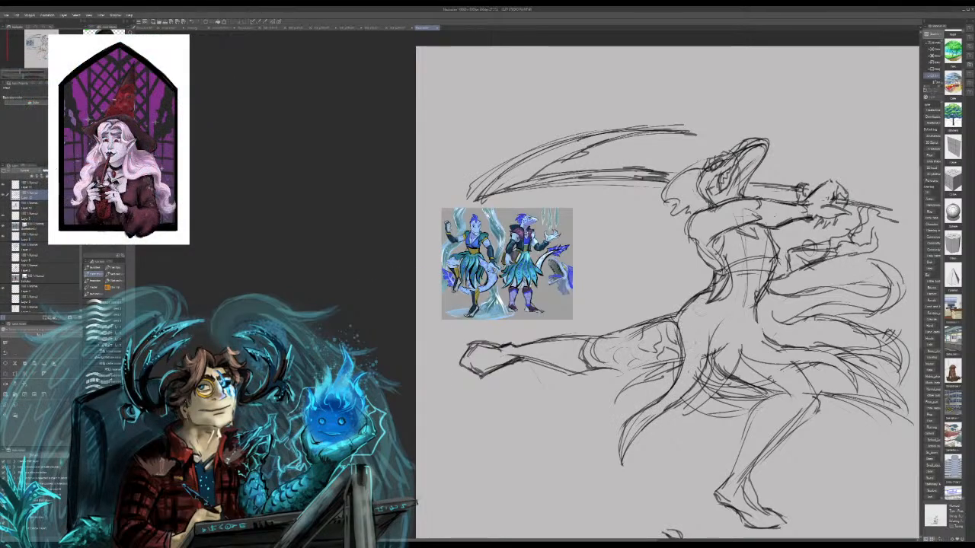
Erase the crowded folds between the thighs, draw a long pointed front strip, and redefine the strip trailing behind the hips
drag(724, 344, 713, 369)
mouse_move(721, 321)
mouse_down()
mouse_move(713, 358)
mouse_move(723, 394)
mouse_move(709, 394)
mouse_up()
drag(722, 354, 725, 365)
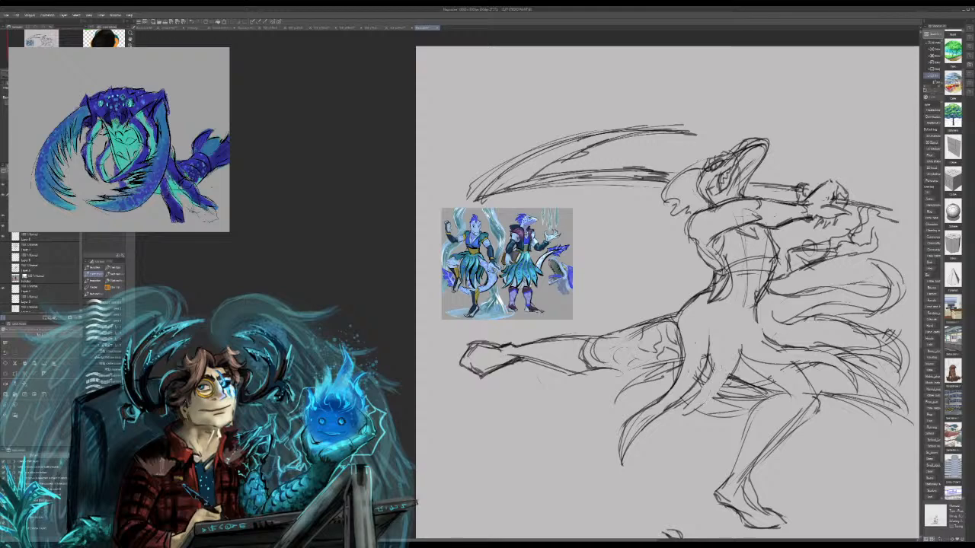
drag(734, 342, 687, 436)
drag(693, 394, 682, 447)
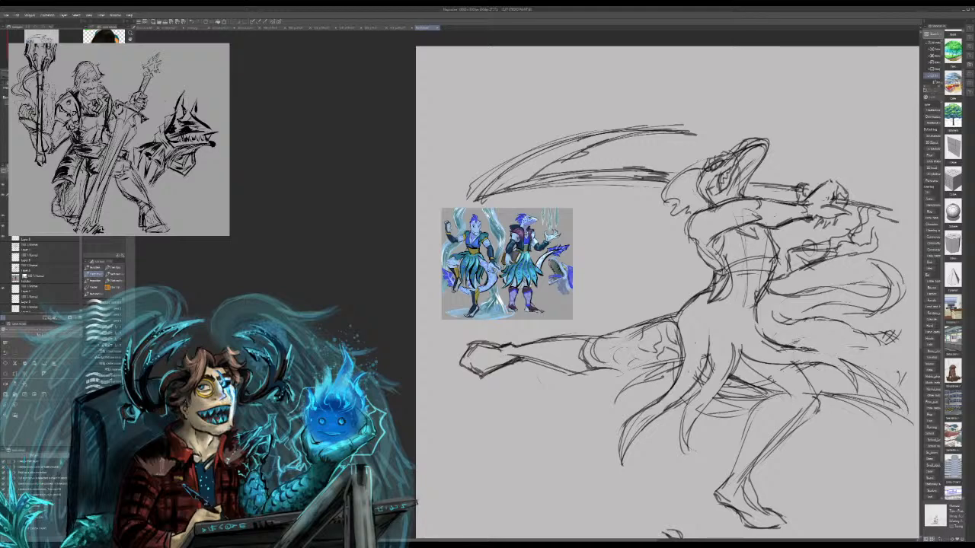
mouse_move(781, 346)
mouse_down()
mouse_move(864, 346)
mouse_move(896, 332)
mouse_up()
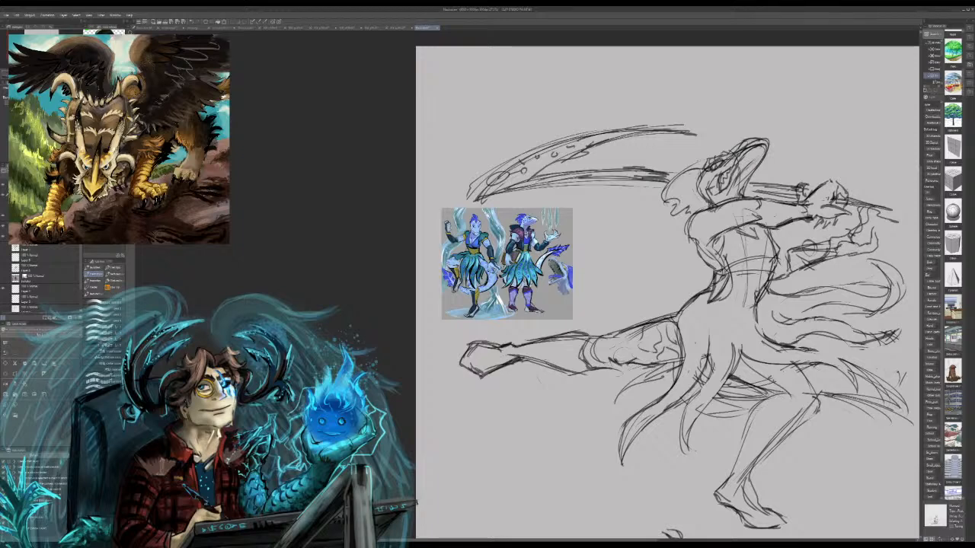
Sharpen the toe of the raised foot, and try a long tapering shape along the ground beside the standing foot
drag(466, 348, 456, 367)
mouse_move(699, 508)
mouse_down()
mouse_move(639, 482)
mouse_move(691, 515)
mouse_up()
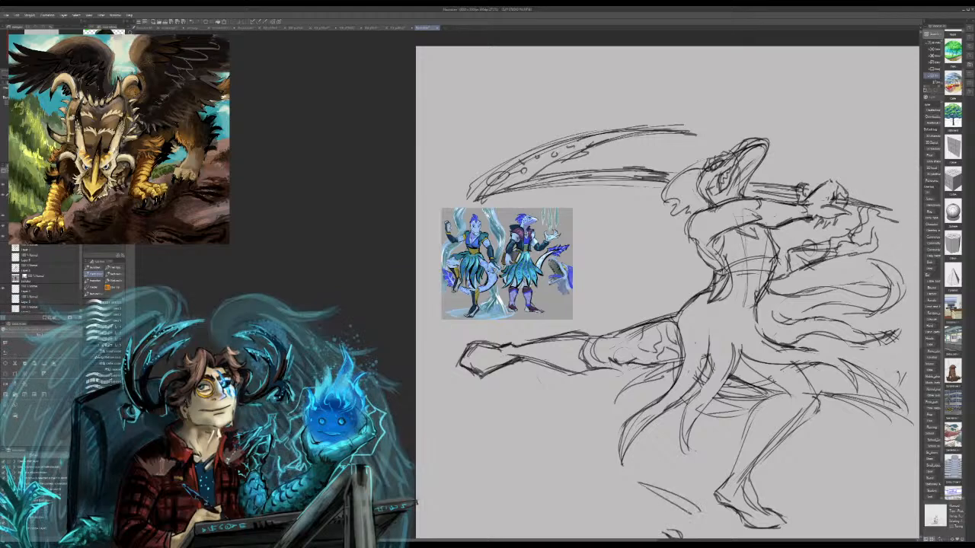
drag(536, 479, 678, 511)
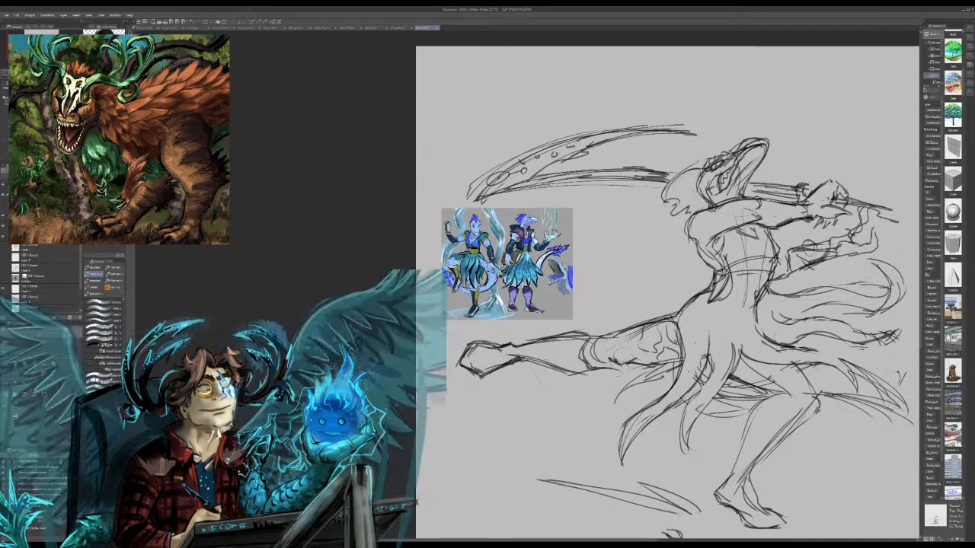
key(ctrl+z)
key(ctrl+z)
key(ctrl+z)
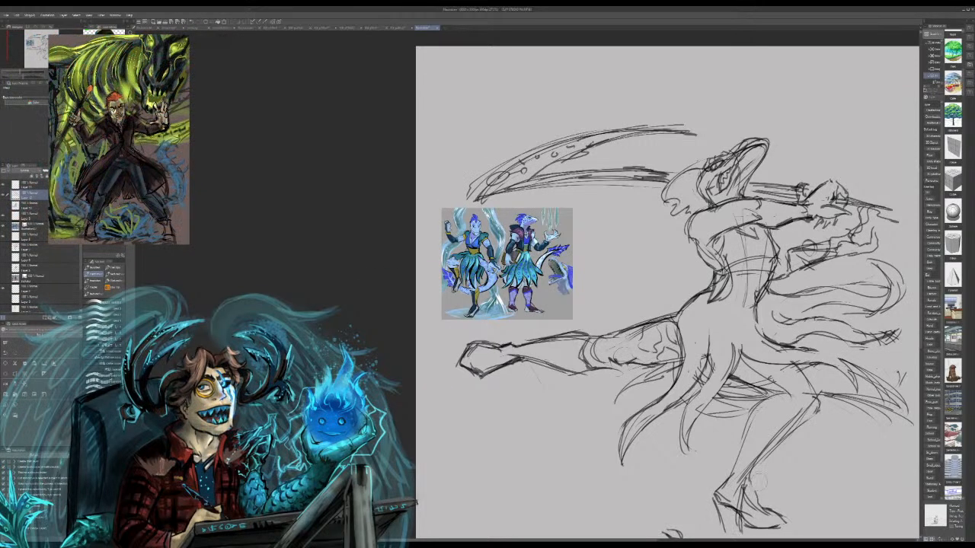
Undo the forward-pointing outline of the standing foot and redraw the foot pointing straight down
key(ctrl+z)
key(ctrl+z)
key(ctrl+z)
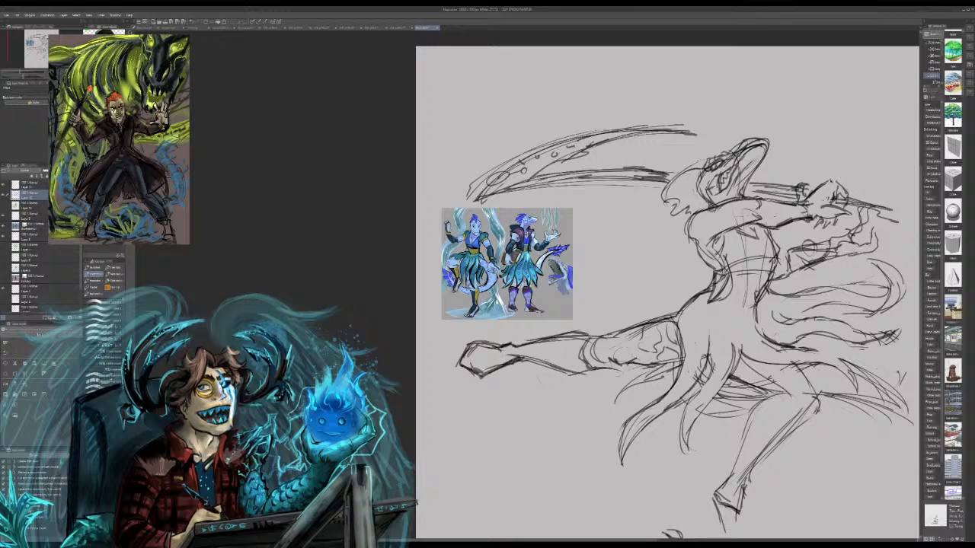
drag(746, 481, 743, 528)
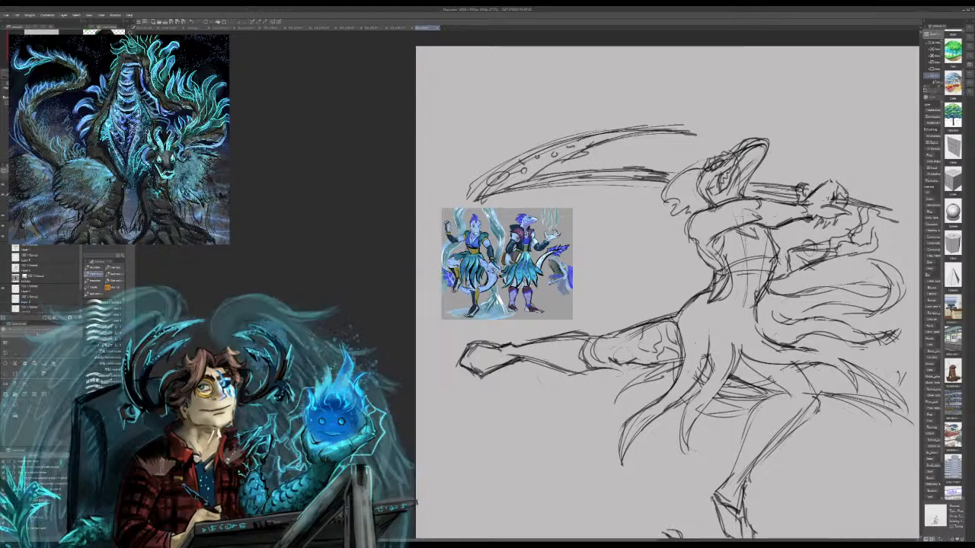
Define the heel and ankle of the standing leg, and reinforce the contours of its knee and calf
drag(737, 476, 710, 486)
drag(741, 456, 731, 474)
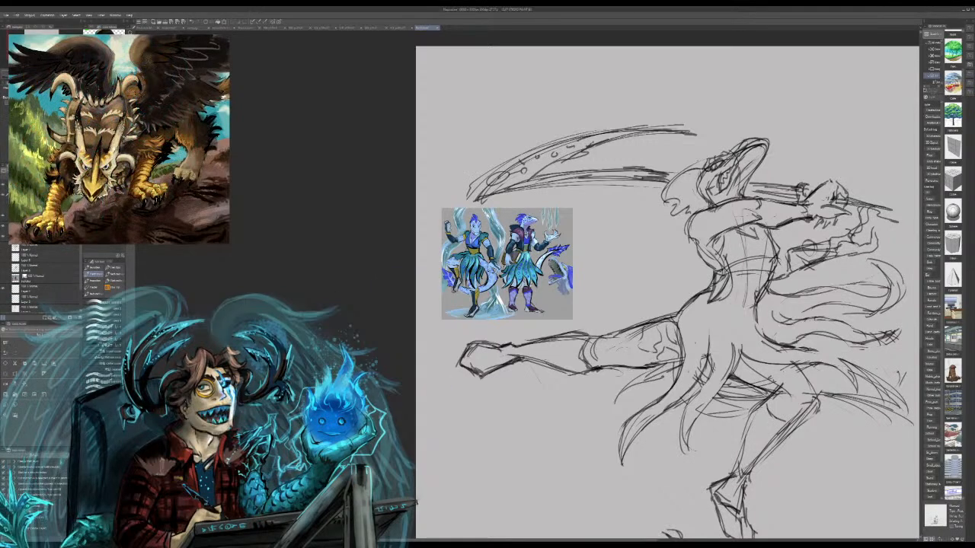
drag(753, 416, 722, 491)
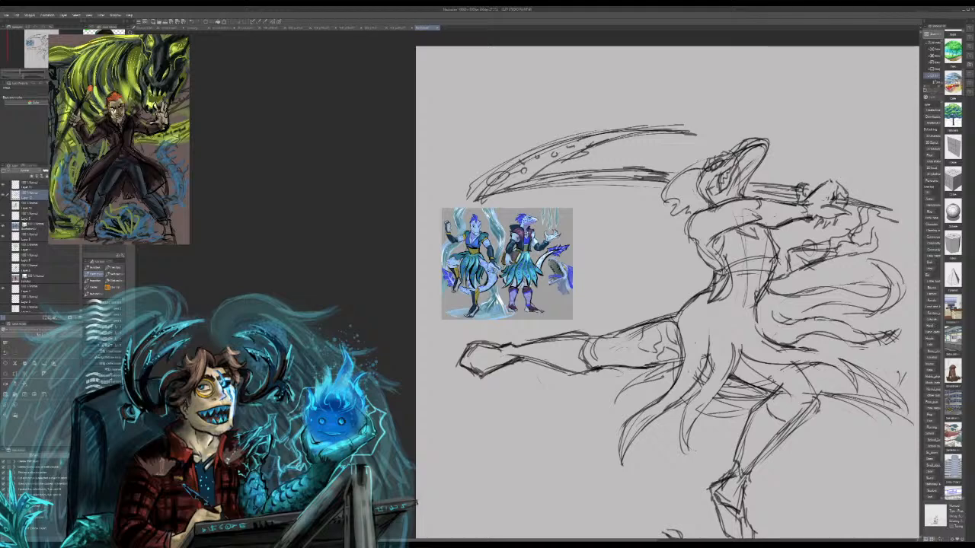
Hide the lizard sketch and its blue reference, paste the reference of the red-haired man in a green shirt, and shrink it into the canvas's upper-left corner
click(3, 195)
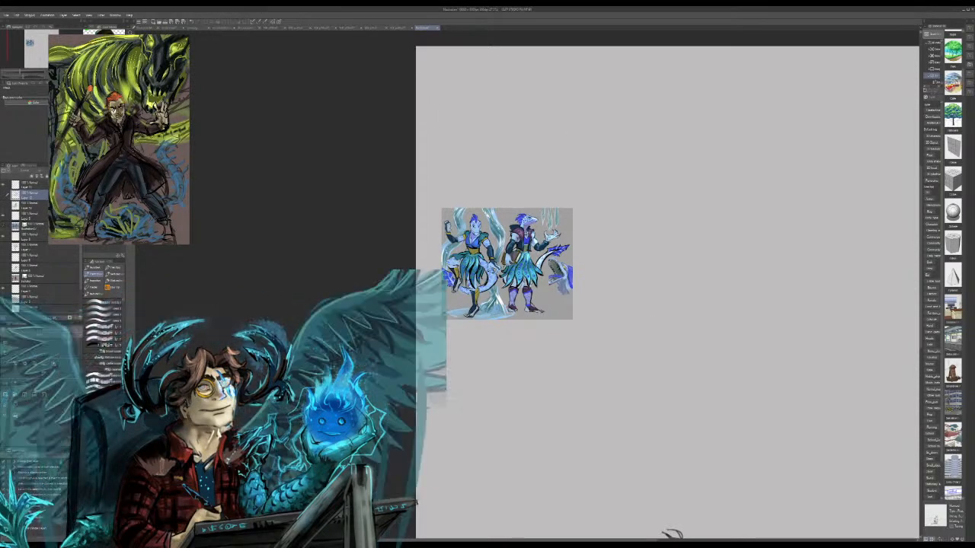
click(3, 226)
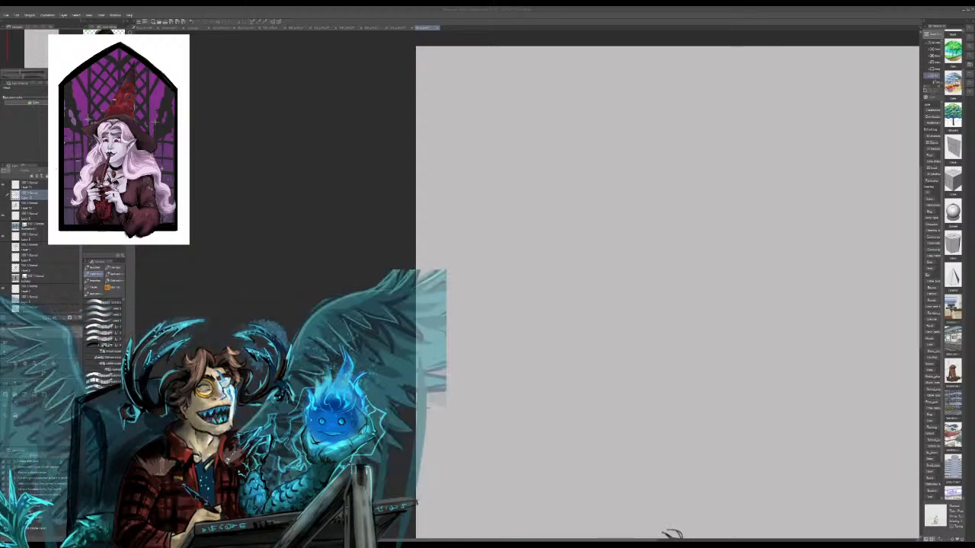
key(ctrl+v)
drag(694, 360, 492, 107)
drag(548, 150, 644, 220)
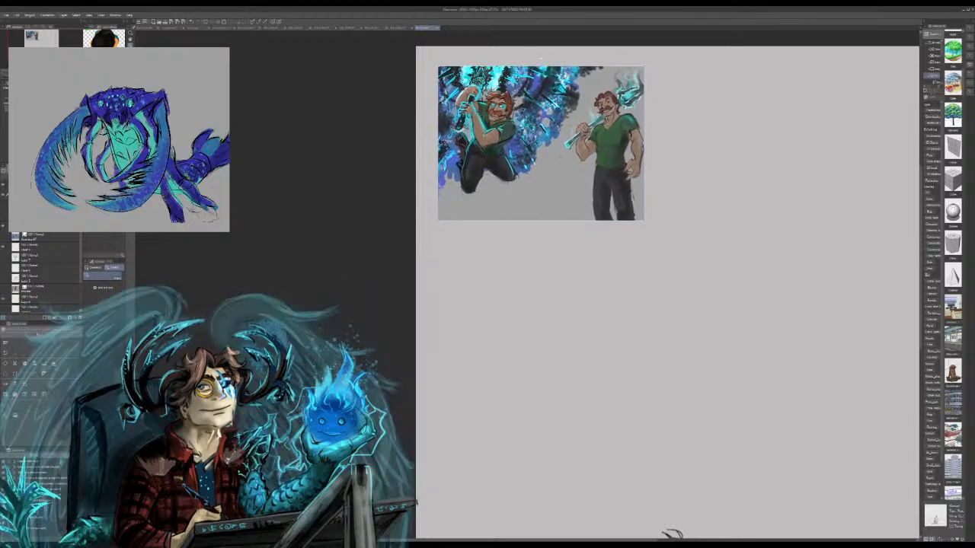
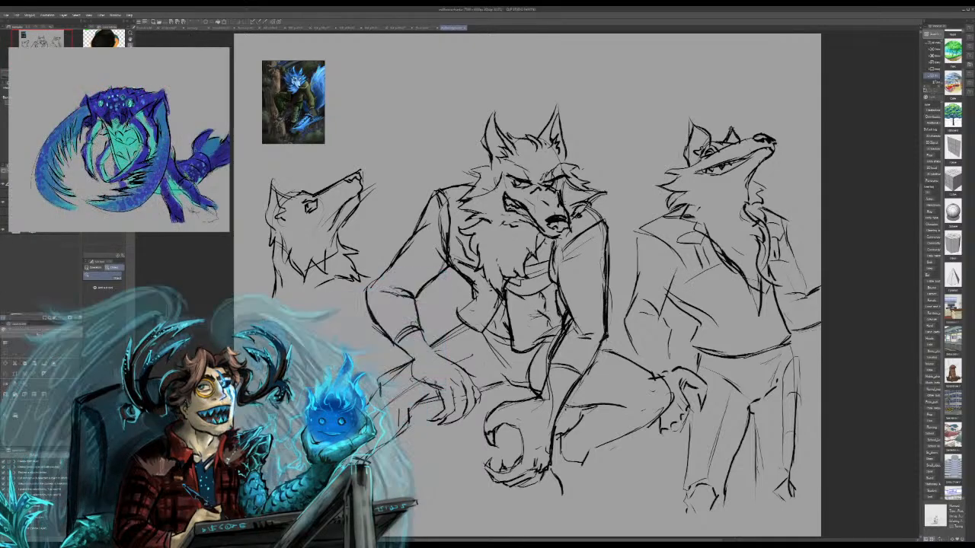
Clear the wolf sketches from the canvas, and undo the deletion
key(Delete)
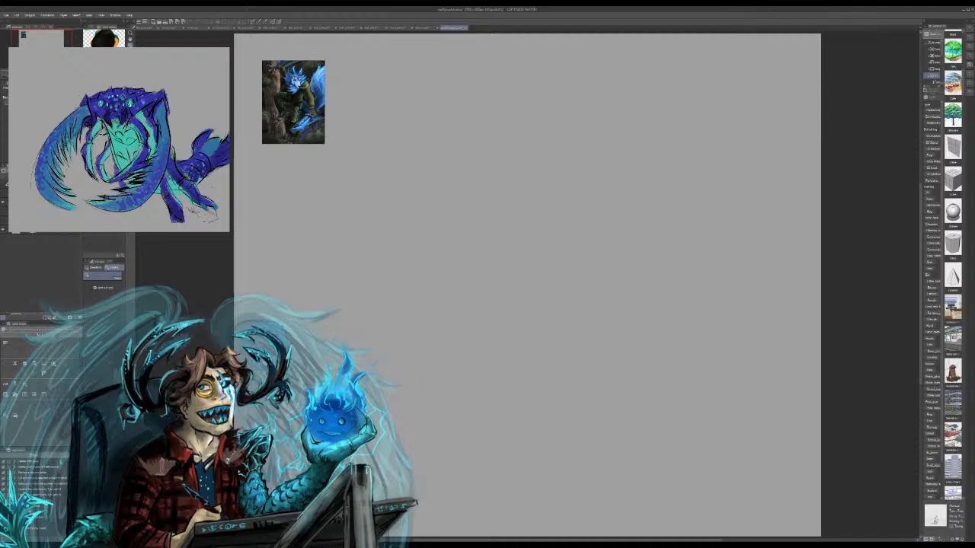
key(ctrl+z)
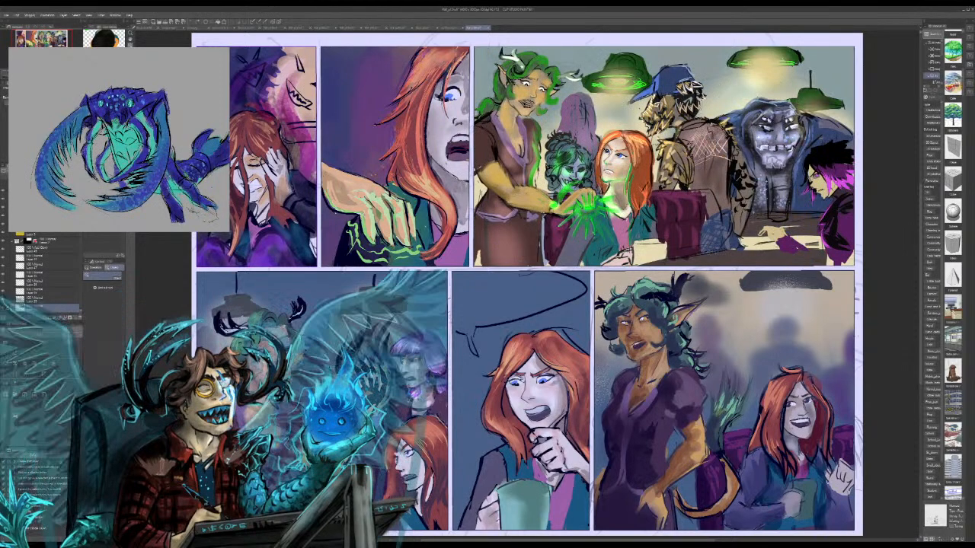
Sketch a wide shoulder arc and a round raised-knee form beneath it with the brush, over the faded wolf sketches
key(b)
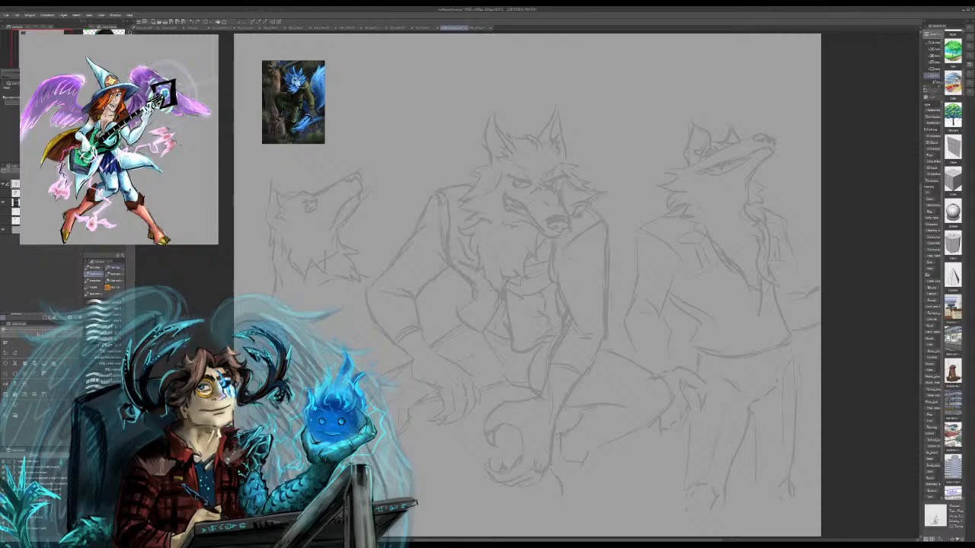
mouse_move(467, 207)
mouse_down()
mouse_move(579, 173)
mouse_move(634, 207)
mouse_up()
drag(487, 188, 648, 207)
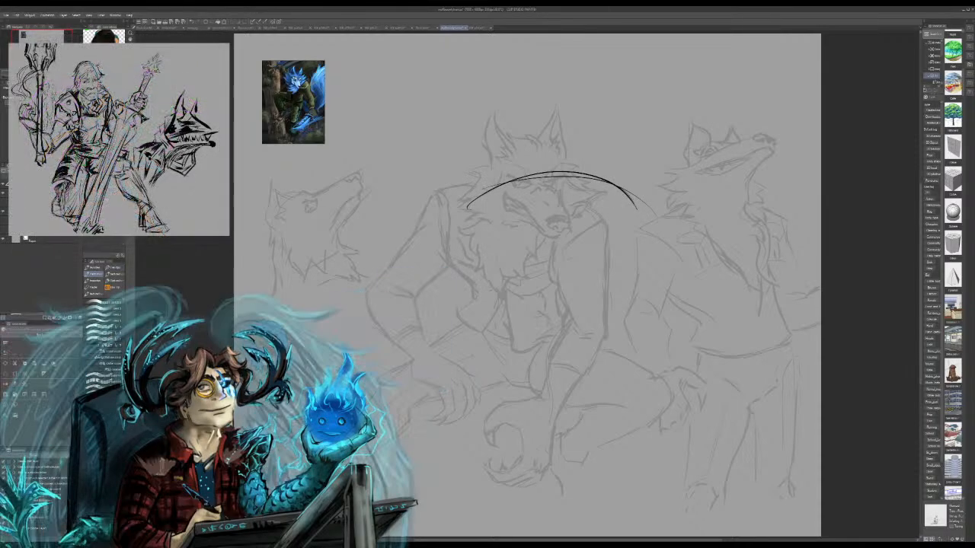
mouse_move(503, 286)
mouse_down()
mouse_move(529, 227)
mouse_move(546, 239)
mouse_move(550, 285)
mouse_up()
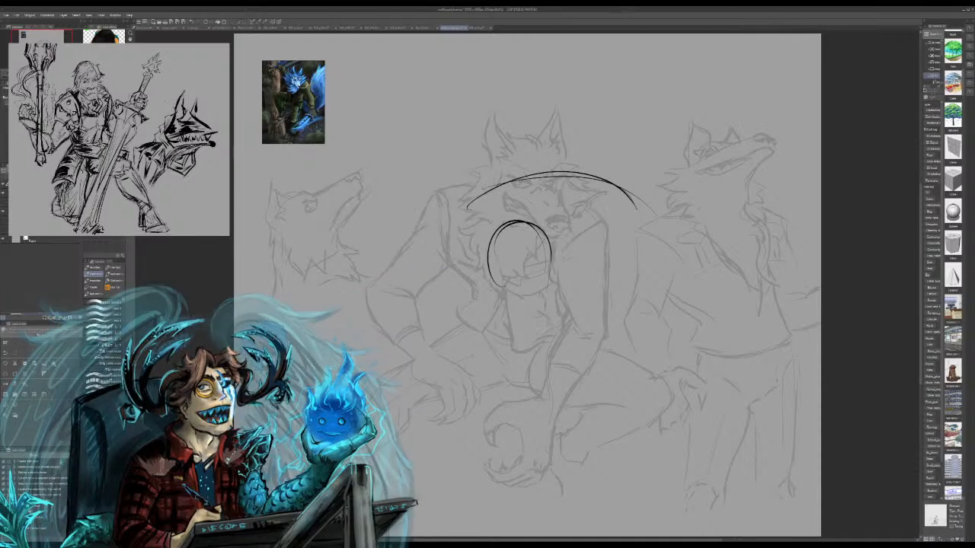
Block in the wolf's head above the knee with angled cheeks, skull sides and a muzzle tapering to a point
drag(504, 189, 527, 222)
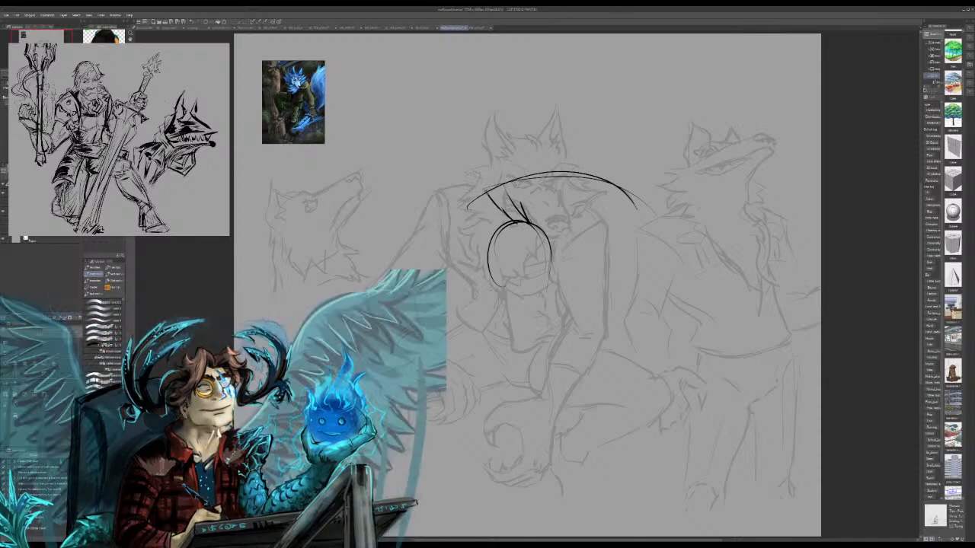
drag(597, 204, 574, 226)
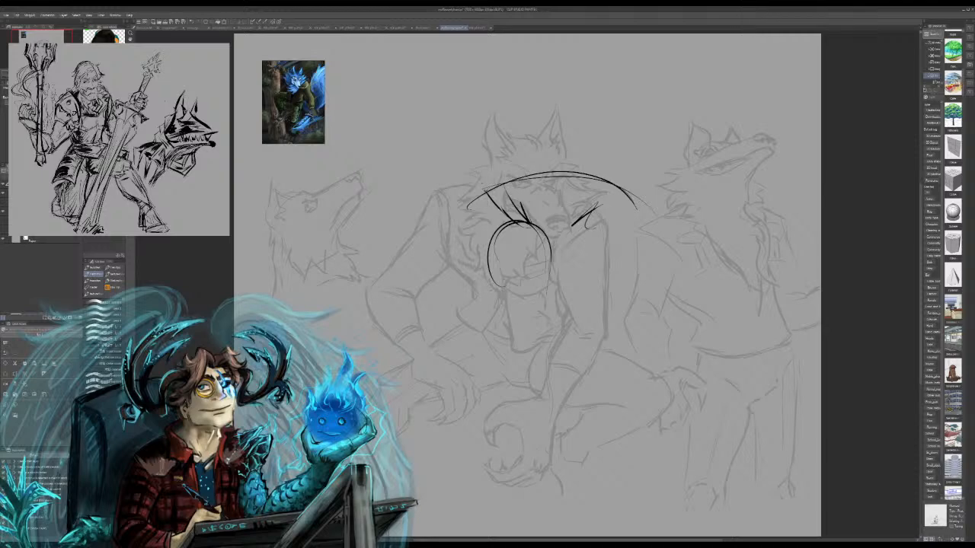
drag(515, 141, 526, 216)
mouse_move(571, 141)
mouse_down()
mouse_move(604, 181)
mouse_move(565, 238)
mouse_up()
drag(531, 209, 536, 229)
drag(573, 198, 560, 251)
drag(531, 191, 536, 232)
drag(571, 190, 555, 254)
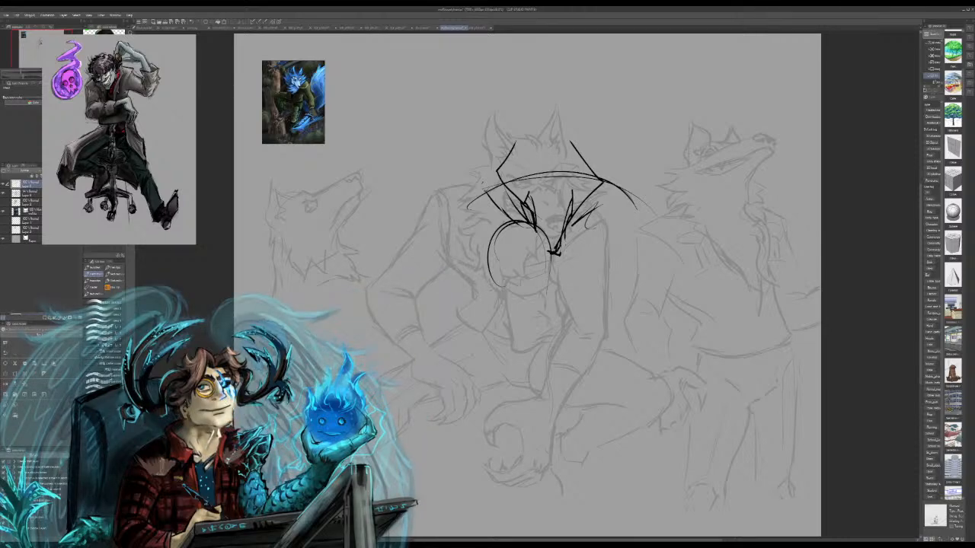
Add the brow shapes to the wolf's face and sketch its two pointed ears
drag(530, 190, 522, 208)
mouse_move(524, 172)
mouse_down()
mouse_move(533, 182)
mouse_move(529, 160)
mouse_move(547, 161)
mouse_move(549, 177)
mouse_move(567, 166)
mouse_move(590, 182)
mouse_up()
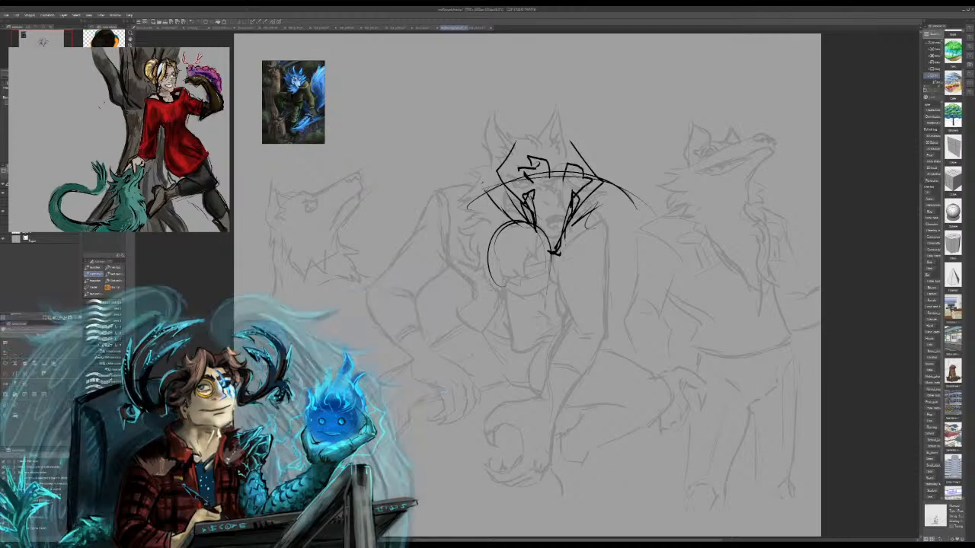
mouse_move(509, 152)
mouse_down()
mouse_move(516, 115)
mouse_move(541, 140)
mouse_up()
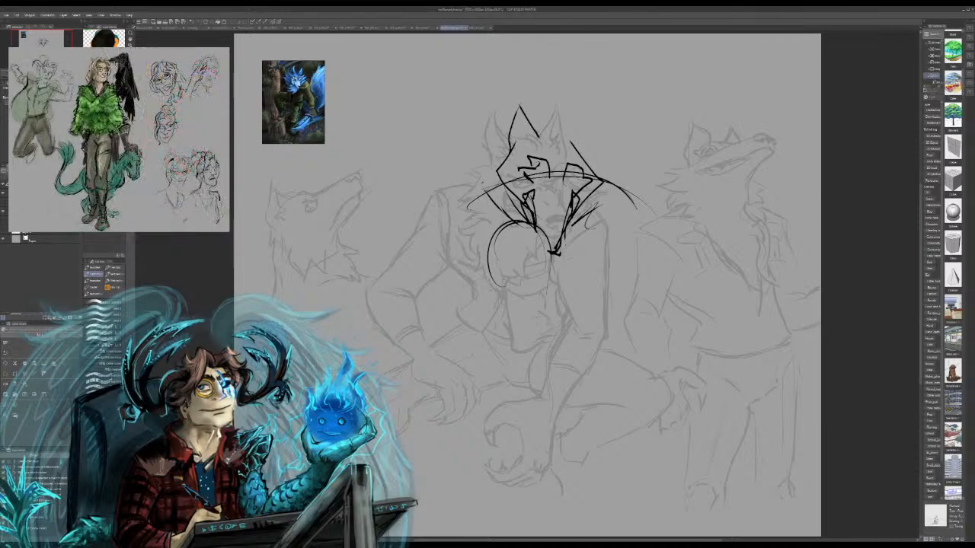
mouse_move(591, 116)
mouse_down()
mouse_move(603, 150)
mouse_move(586, 160)
mouse_up()
Sketch spiky fur on the wolf's right cheek, undoing the large upper tufts and redrawing them shorter
mouse_move(503, 188)
mouse_down()
mouse_move(473, 198)
mouse_move(461, 187)
mouse_up()
mouse_move(471, 146)
mouse_down()
mouse_move(467, 166)
mouse_move(480, 157)
mouse_up()
mouse_move(484, 137)
mouse_down()
mouse_move(488, 156)
mouse_move(509, 155)
mouse_up()
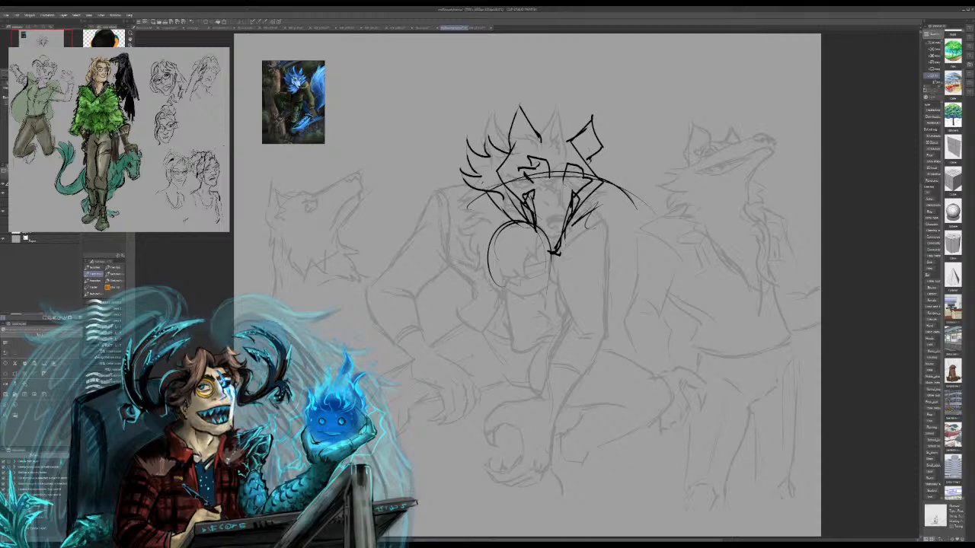
key(ctrl+z)
key(ctrl+z)
key(ctrl+z)
key(ctrl+z)
mouse_move(506, 156)
mouse_down()
mouse_move(486, 160)
mouse_move(484, 182)
mouse_up()
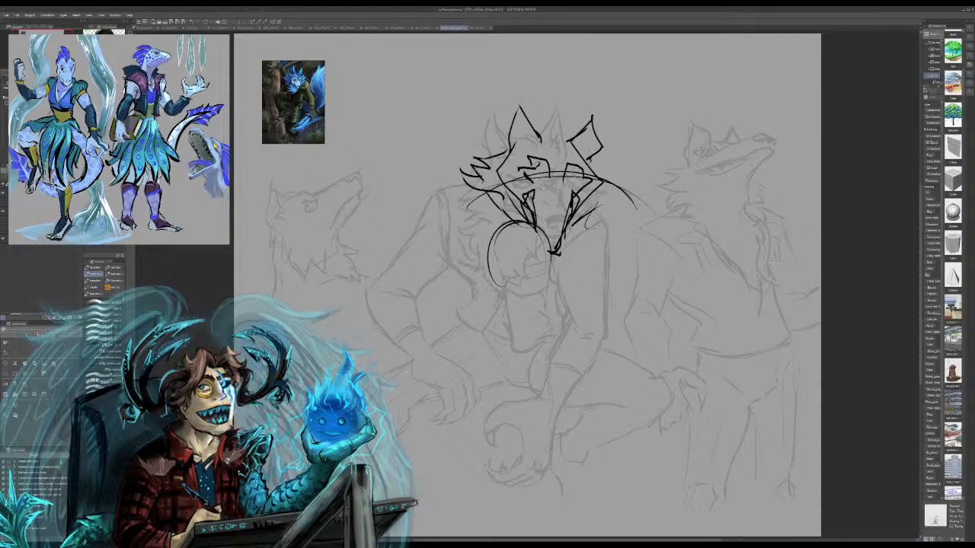
Extend the jagged fur down both cheeks and along the jaw to frame the wolf's face
mouse_move(589, 163)
mouse_down()
mouse_move(615, 168)
mouse_move(610, 180)
mouse_move(622, 188)
mouse_move(605, 192)
mouse_up()
drag(619, 187, 591, 208)
drag(483, 194, 470, 207)
mouse_move(469, 208)
mouse_down()
mouse_move(488, 200)
mouse_move(478, 226)
mouse_up()
drag(479, 226, 490, 222)
mouse_move(586, 219)
mouse_down()
mouse_move(595, 230)
mouse_move(578, 231)
mouse_move(557, 258)
mouse_up()
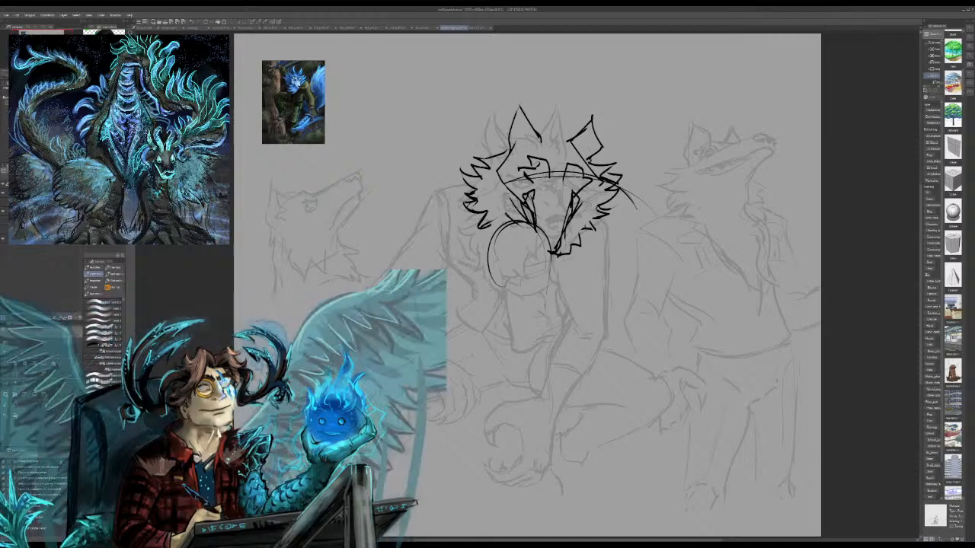
Draw the wolf's eyes, inner-ear fur and the top of the head between the ears, and reinforce the left ear
mouse_move(562, 182)
mouse_down()
mouse_move(582, 179)
mouse_move(539, 186)
mouse_up()
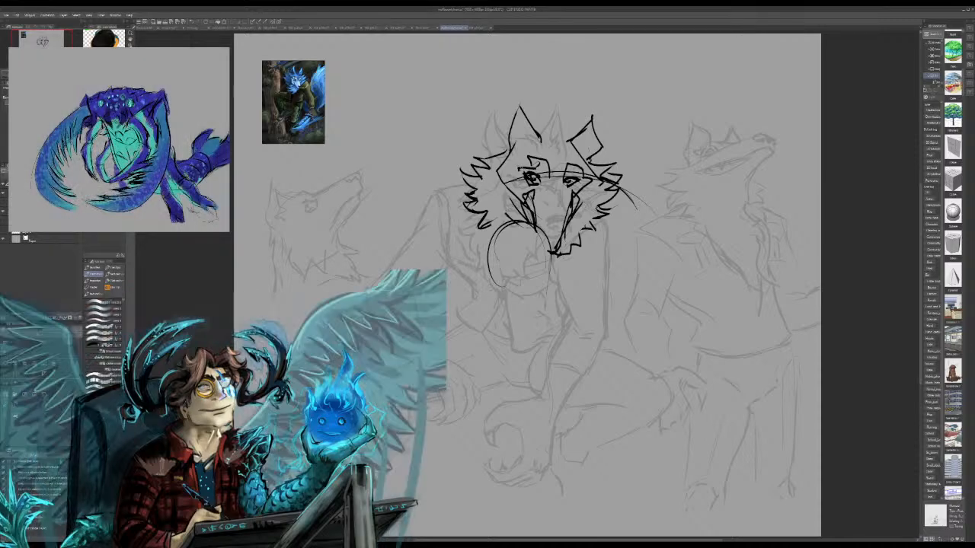
drag(524, 151, 517, 161)
drag(578, 158, 588, 176)
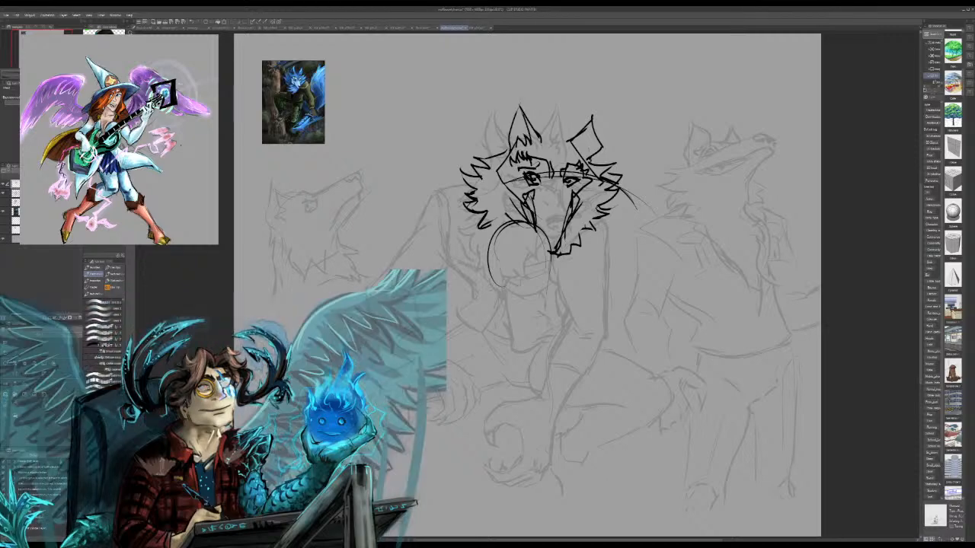
mouse_move(580, 153)
mouse_down()
mouse_move(579, 134)
mouse_move(595, 117)
mouse_up()
mouse_move(582, 154)
mouse_down()
mouse_move(589, 145)
mouse_move(557, 141)
mouse_up()
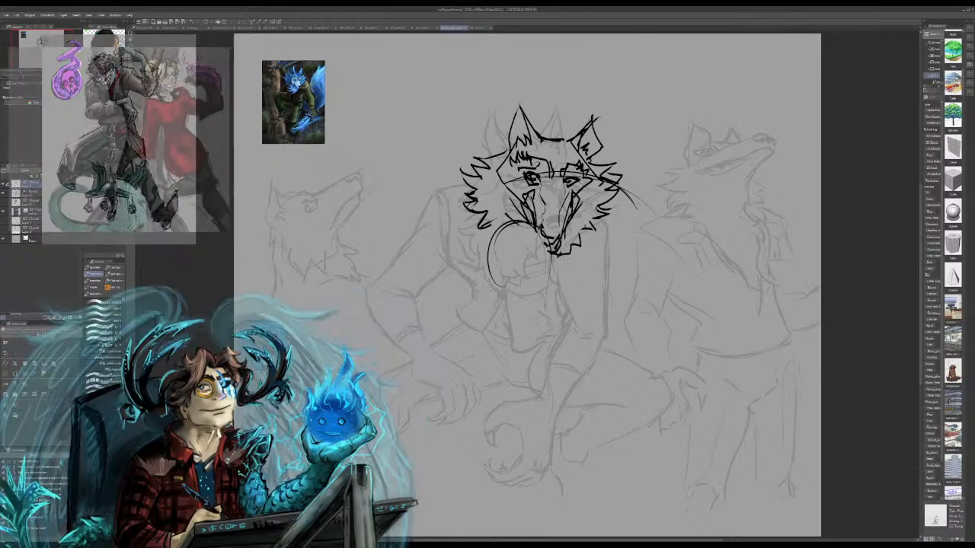
Outline the foreshortened raised leg from the knee down to a trouser cuff at the ankle
drag(521, 223, 492, 305)
mouse_move(478, 253)
mouse_down()
mouse_move(495, 230)
mouse_move(540, 265)
mouse_move(548, 344)
mouse_up()
mouse_move(486, 302)
mouse_down()
mouse_move(504, 354)
mouse_move(527, 370)
mouse_move(527, 363)
mouse_up()
mouse_move(513, 356)
mouse_down()
mouse_move(533, 364)
mouse_move(546, 352)
mouse_up()
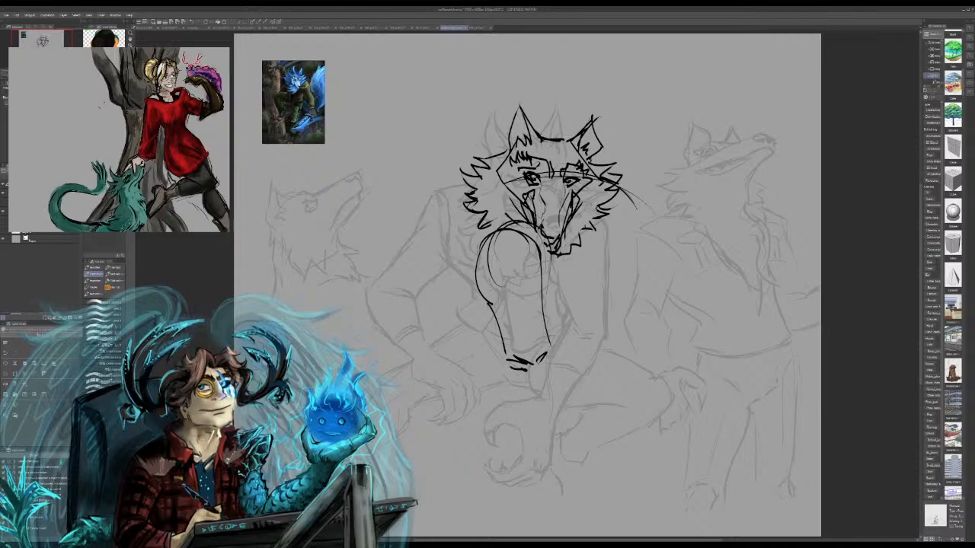
Rough in the foot below the trouser cuff with both sides and the toe edge
drag(528, 374, 508, 428)
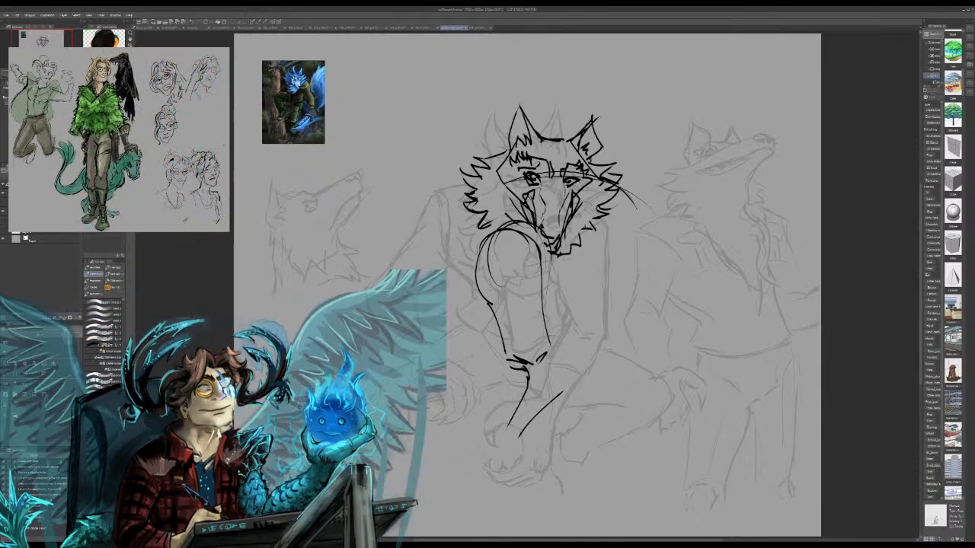
mouse_move(562, 393)
mouse_down()
mouse_move(520, 443)
mouse_move(549, 397)
mouse_up()
drag(560, 391, 549, 401)
drag(543, 359, 565, 387)
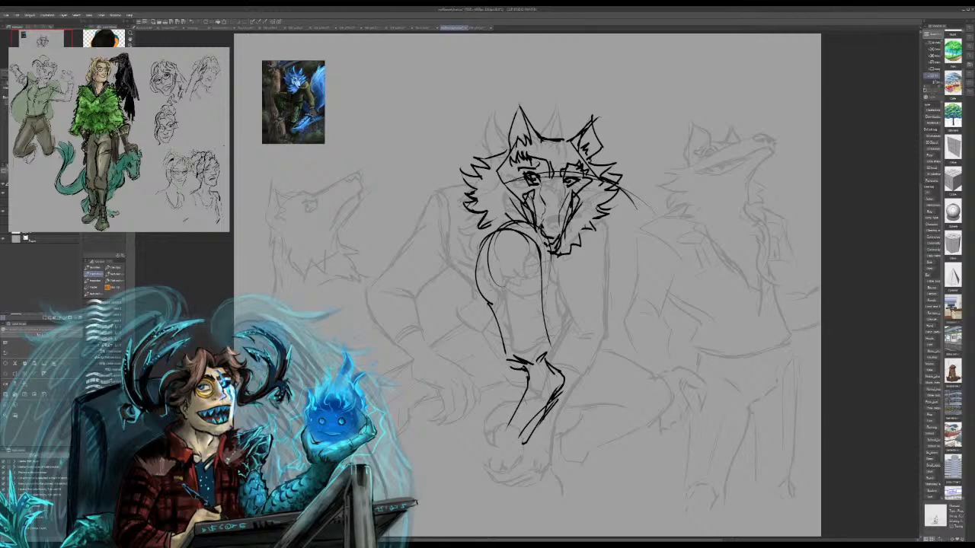
drag(508, 426, 525, 438)
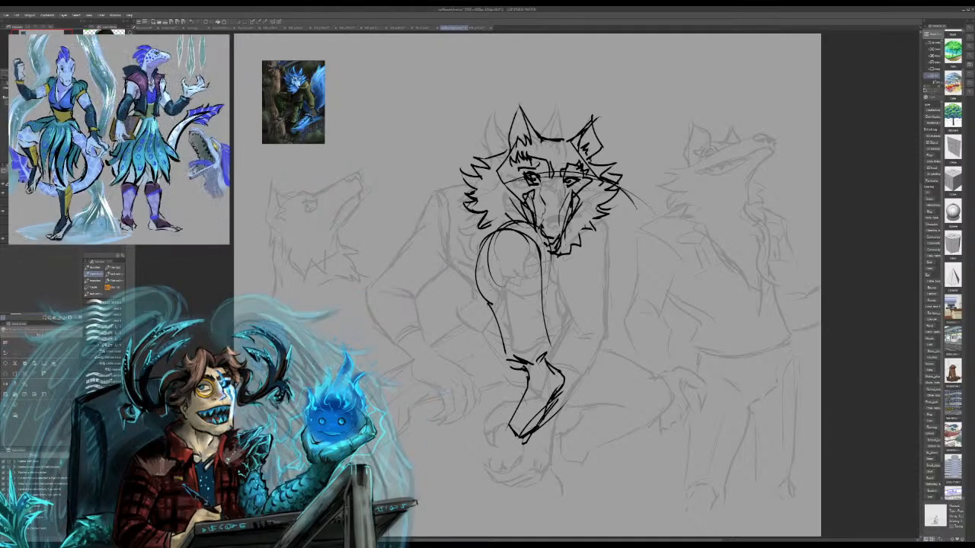
Undo the angular foot lines and redraw the foot with a narrower, rounded toe
key(ctrl+z)
key(ctrl+z)
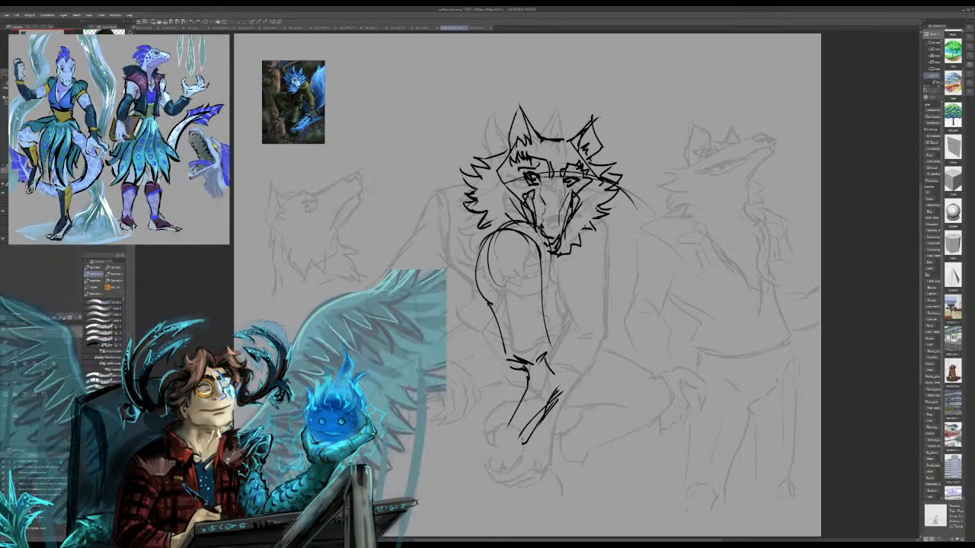
drag(547, 356, 556, 371)
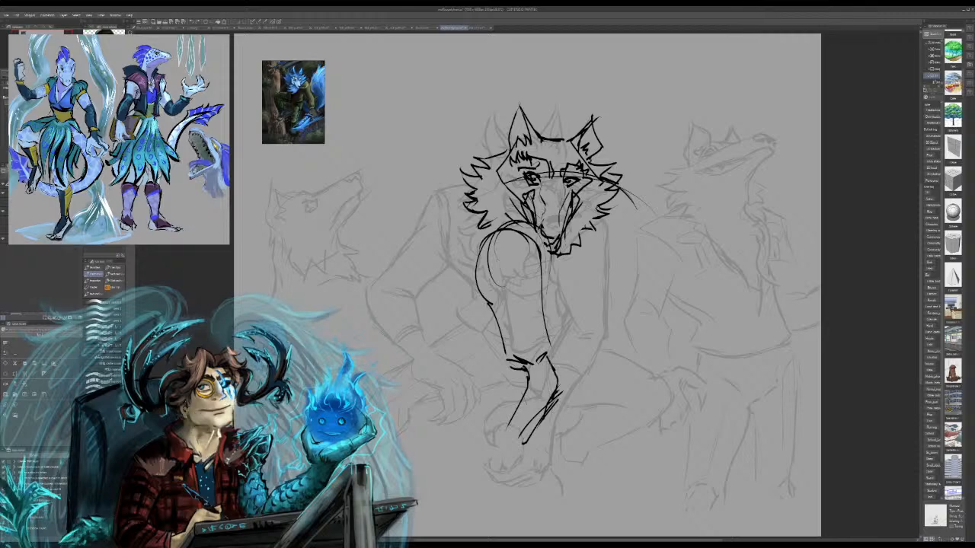
key(ctrl+z)
key(ctrl+z)
key(ctrl+z)
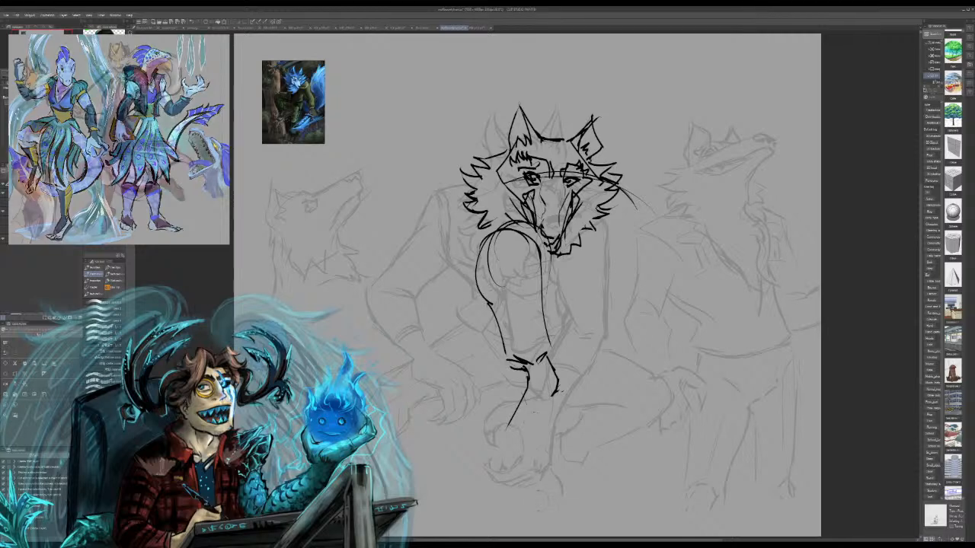
mouse_move(521, 399)
mouse_down()
mouse_move(516, 415)
mouse_move(531, 450)
mouse_up()
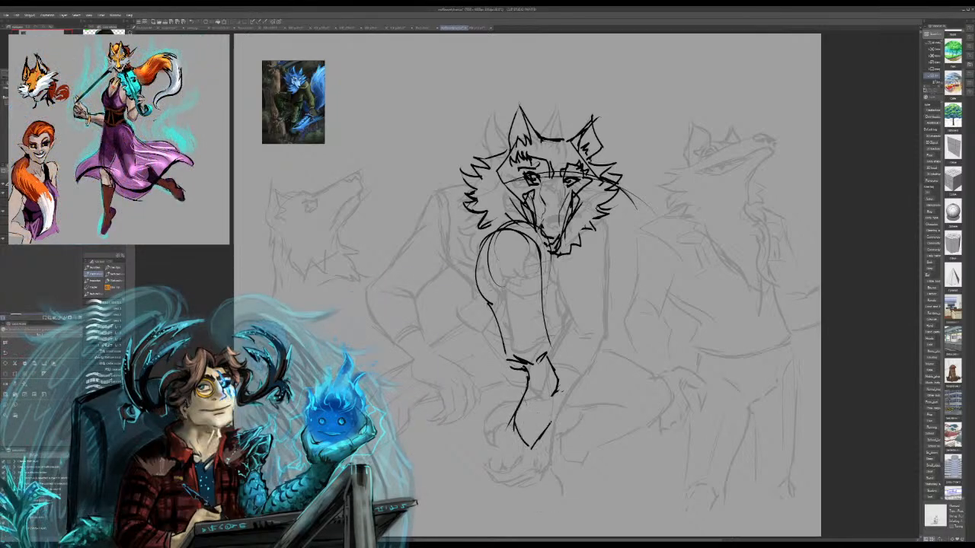
mouse_move(550, 394)
mouse_down()
mouse_move(550, 428)
mouse_move(530, 446)
mouse_move(521, 442)
mouse_up()
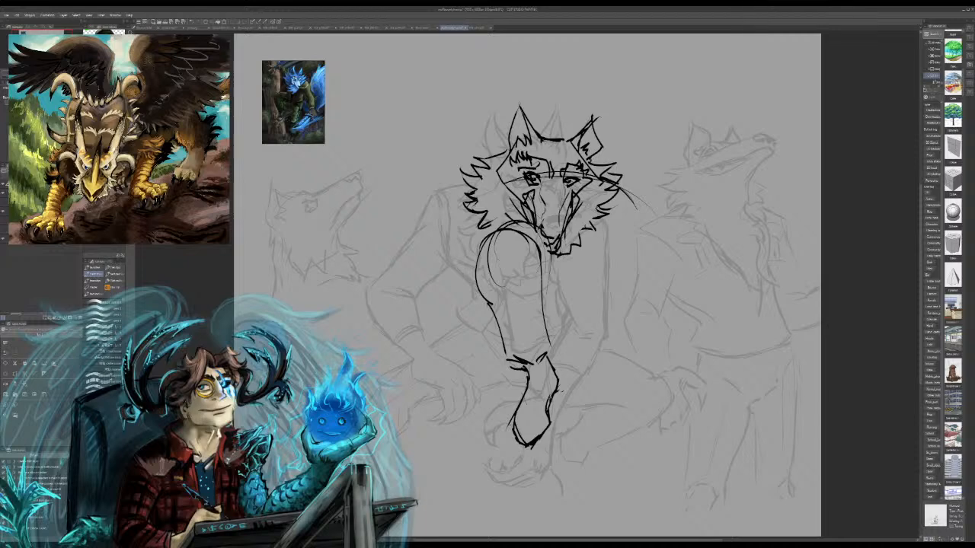
Round off both shoulders and sketch the wolf's left arm stretched outward, undoing and redrawing its upper contour
mouse_move(442, 206)
mouse_down()
mouse_move(472, 165)
mouse_move(481, 169)
mouse_up()
drag(617, 182, 652, 207)
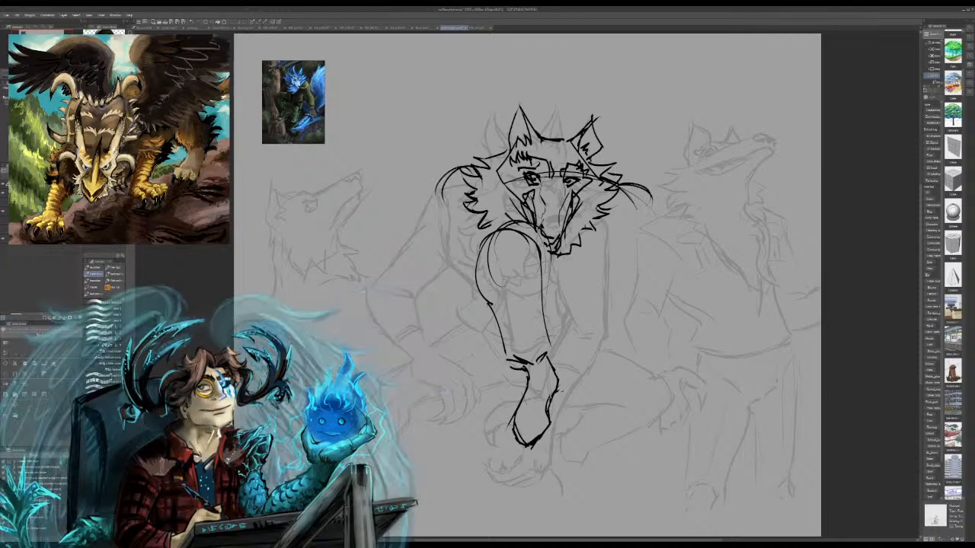
mouse_move(643, 201)
mouse_down()
mouse_move(698, 208)
mouse_move(724, 183)
mouse_move(766, 209)
mouse_move(773, 257)
mouse_up()
key(ctrl+z)
drag(671, 191, 742, 187)
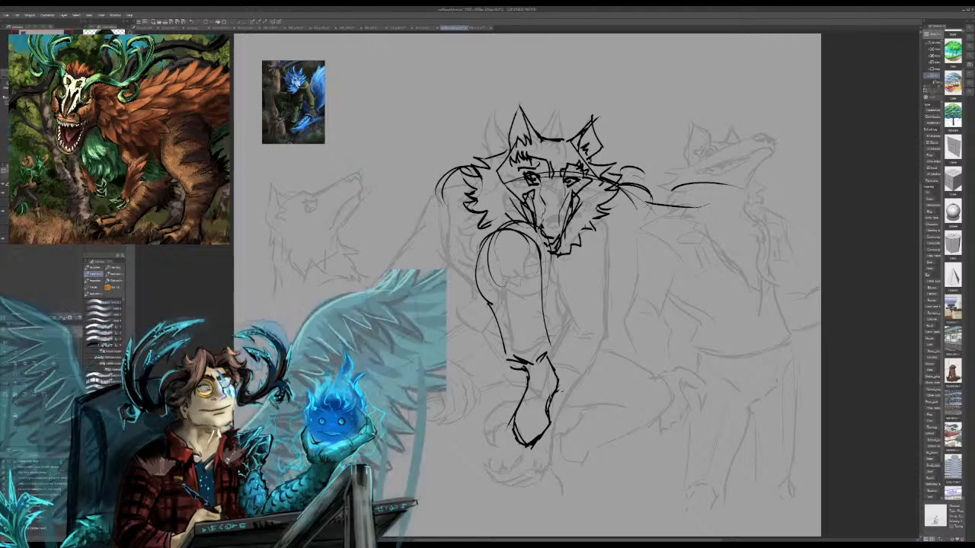
key(ctrl+z)
drag(667, 201, 737, 217)
mouse_move(655, 228)
mouse_down()
mouse_move(689, 246)
mouse_move(727, 230)
mouse_move(693, 240)
mouse_move(693, 232)
mouse_move(636, 222)
mouse_move(605, 230)
mouse_up()
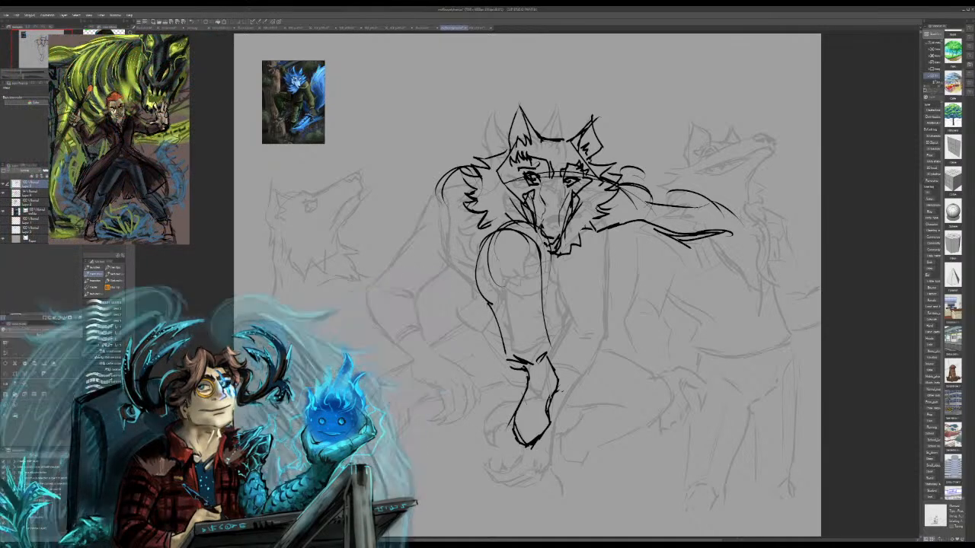
Sketch the wolf's right arm reaching outward, with the upper arm, elbow and both forearm edges
drag(418, 176, 305, 205)
mouse_move(393, 169)
mouse_down()
mouse_move(396, 201)
mouse_move(405, 195)
mouse_up()
mouse_move(414, 163)
mouse_down()
mouse_move(405, 173)
mouse_move(487, 147)
mouse_move(500, 158)
mouse_up()
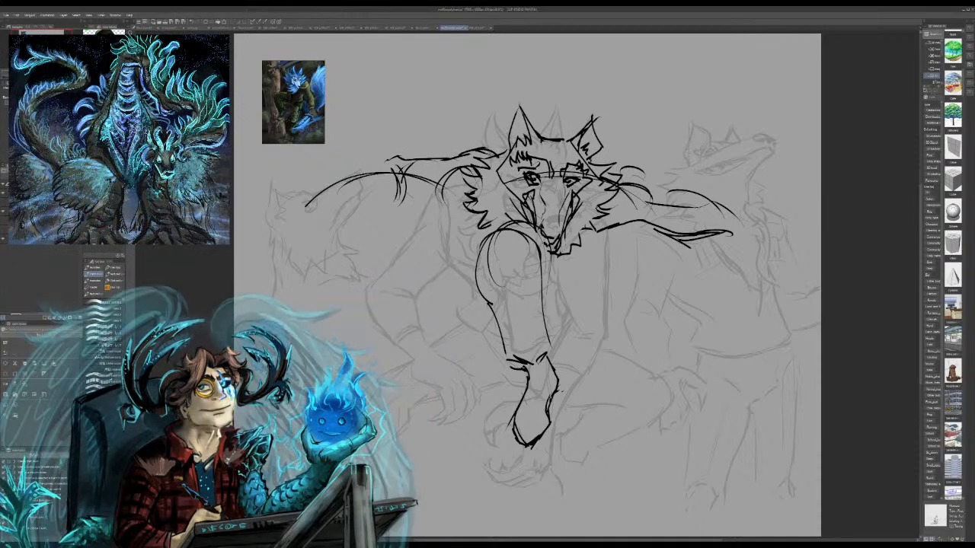
drag(598, 161, 614, 169)
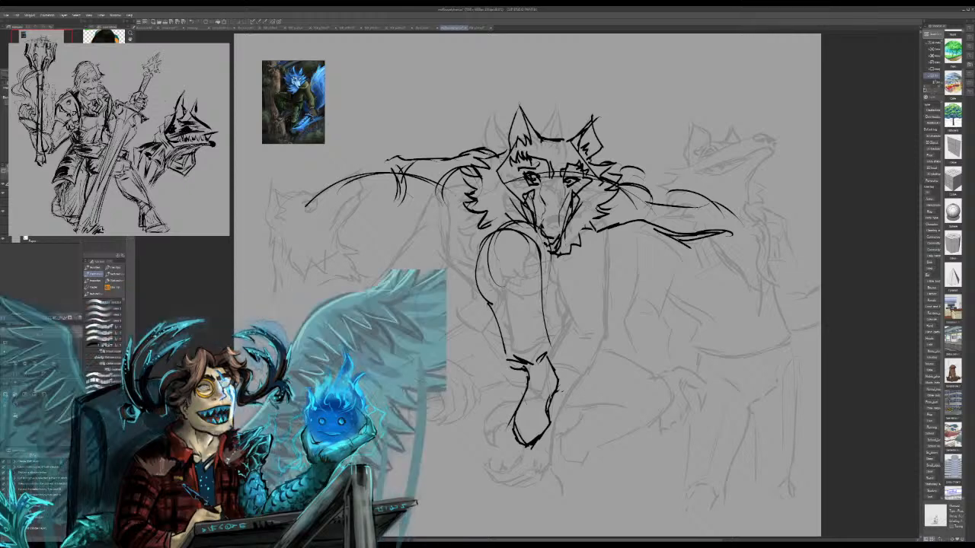
drag(339, 202, 440, 206)
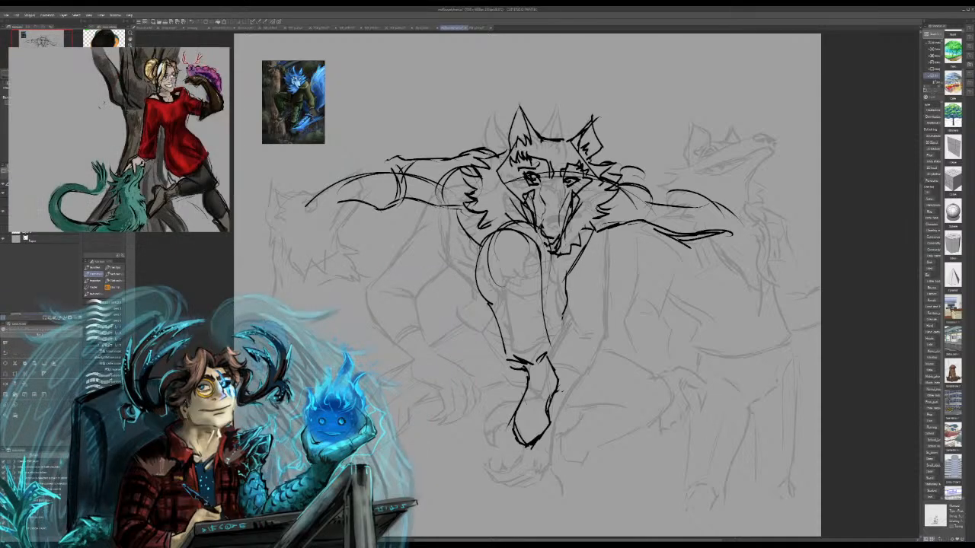
Add the curve of the hip behind the raised leg and outline the second leg's bent knee and thigh
mouse_move(489, 348)
mouse_down()
mouse_move(468, 328)
mouse_move(471, 296)
mouse_up()
mouse_move(470, 297)
mouse_down()
mouse_move(480, 345)
mouse_move(503, 350)
mouse_up()
mouse_move(550, 328)
mouse_down()
mouse_move(625, 305)
mouse_move(582, 373)
mouse_up()
mouse_move(598, 298)
mouse_down()
mouse_move(550, 314)
mouse_move(629, 329)
mouse_move(625, 310)
mouse_move(626, 337)
mouse_up()
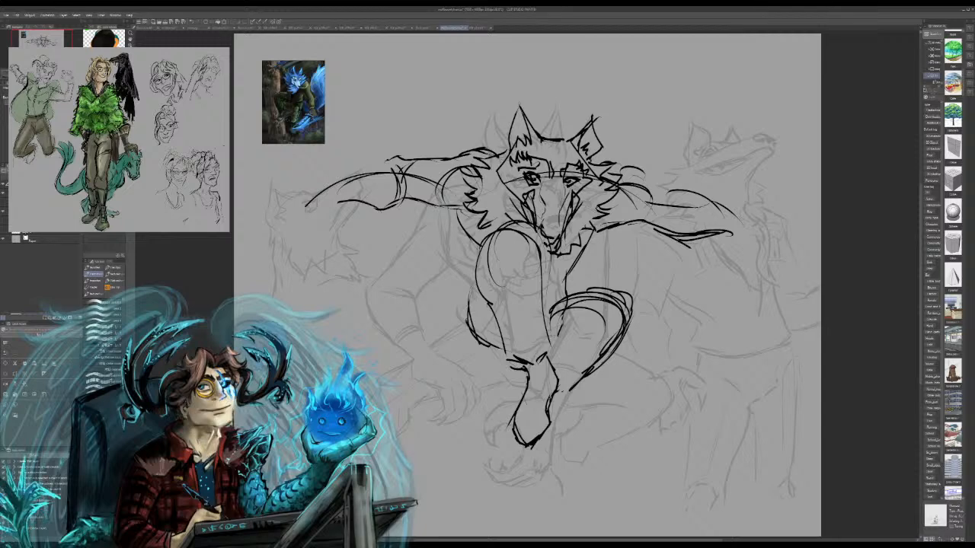
Redraw the wolf's left forearm at a raised angle, and add an upper contour to the right forearm
drag(673, 182, 734, 203)
drag(659, 217, 693, 227)
drag(693, 207, 726, 216)
mouse_move(667, 231)
mouse_down()
mouse_move(741, 206)
mouse_move(671, 235)
mouse_up()
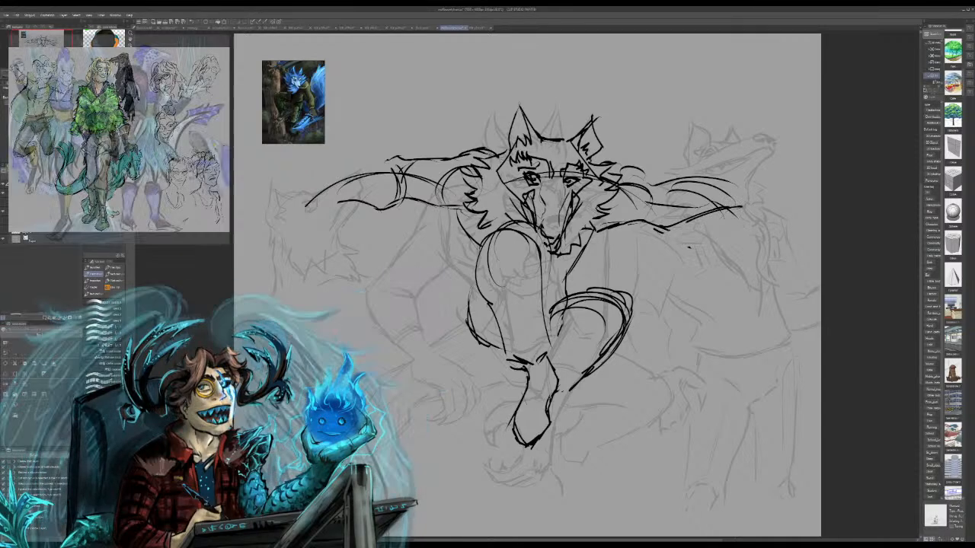
mouse_move(405, 161)
mouse_down()
mouse_move(315, 185)
mouse_move(381, 162)
mouse_up()
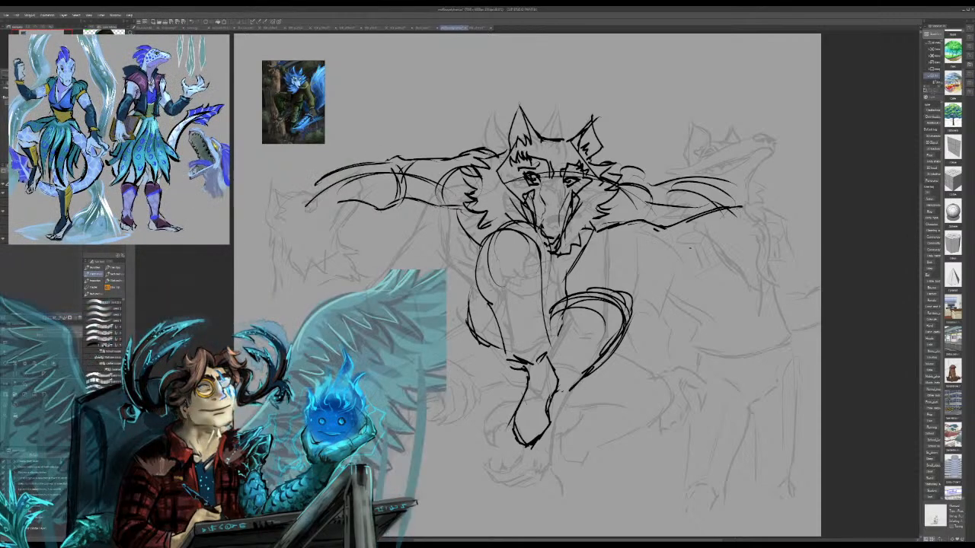
Sketch the hand with curled fingers at the end of the wolf's outstretched left arm
drag(712, 213, 717, 223)
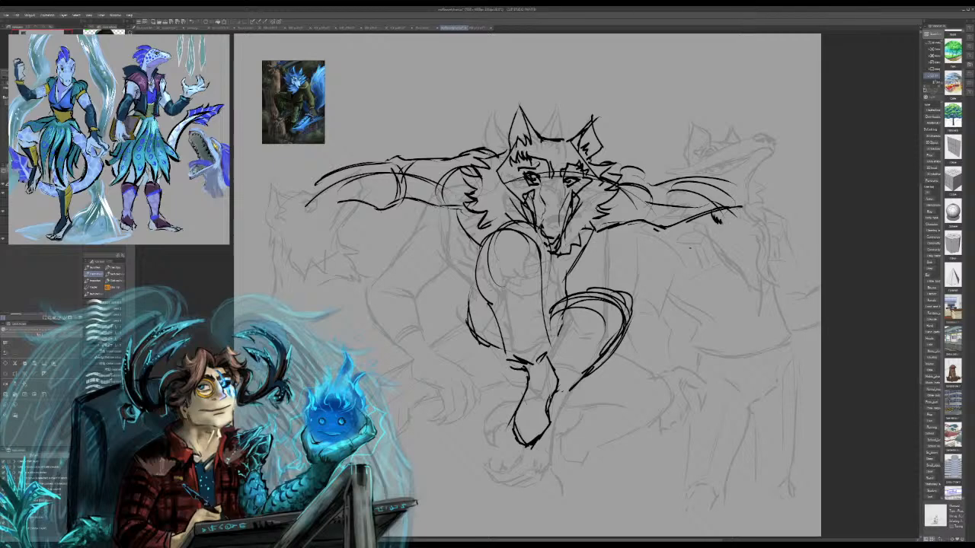
mouse_move(728, 198)
mouse_down()
mouse_move(760, 198)
mouse_move(766, 221)
mouse_up()
mouse_move(743, 207)
mouse_down()
mouse_move(761, 205)
mouse_move(718, 220)
mouse_up()
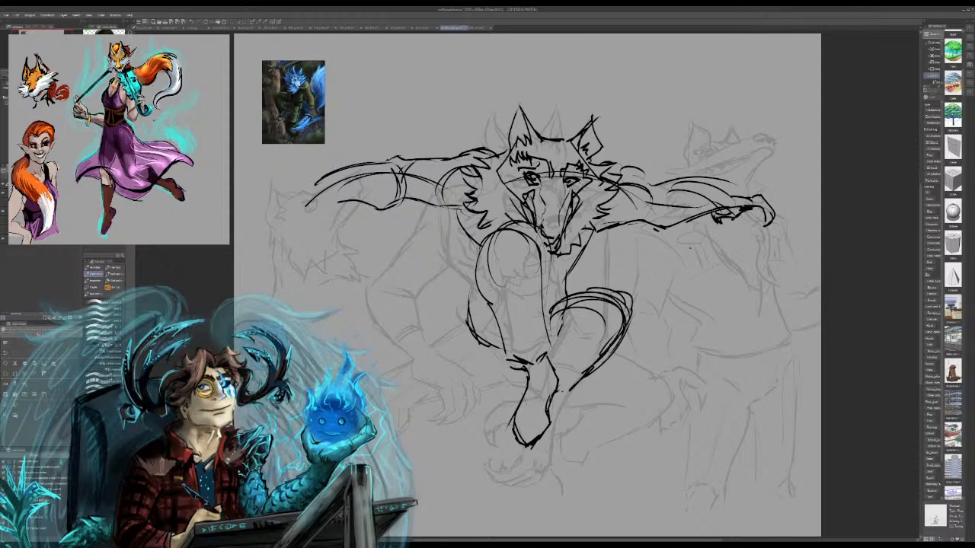
Add the remaining extended fingers to the wolf's outstretched left hand and undo the stray strokes on the right forearm
drag(732, 182, 744, 188)
drag(778, 174, 796, 192)
drag(314, 156, 344, 165)
key(ctrl+z)
key(ctrl+z)
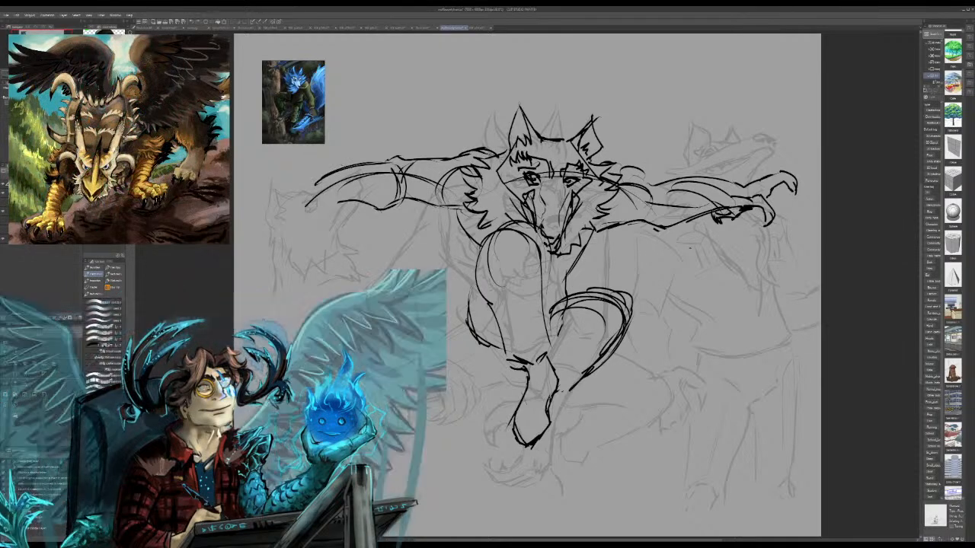
Erase the construction lines inside the wolf's right upper arm and forearm
drag(330, 172, 342, 202)
mouse_move(372, 162)
mouse_down()
mouse_move(375, 178)
mouse_move(435, 183)
mouse_move(439, 195)
mouse_up()
drag(467, 166, 452, 186)
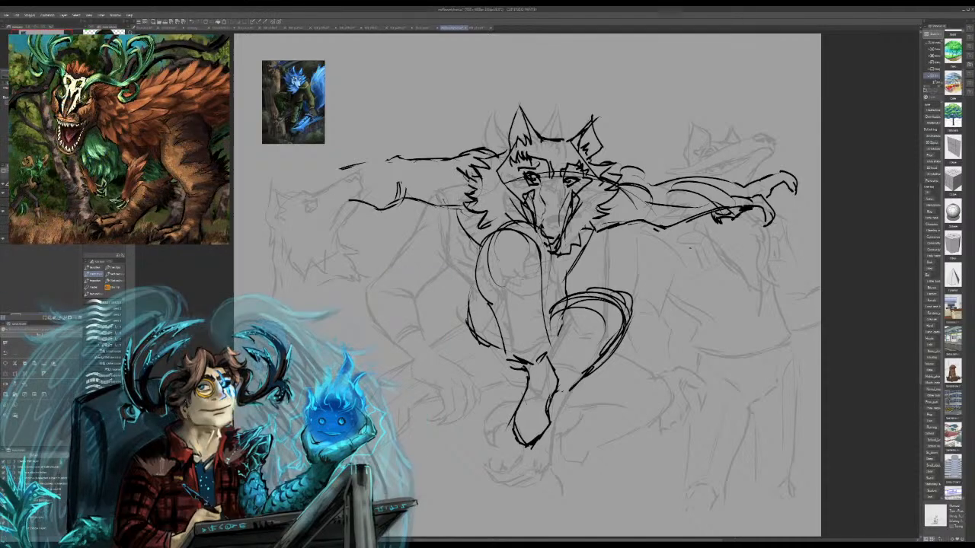
drag(456, 172, 476, 188)
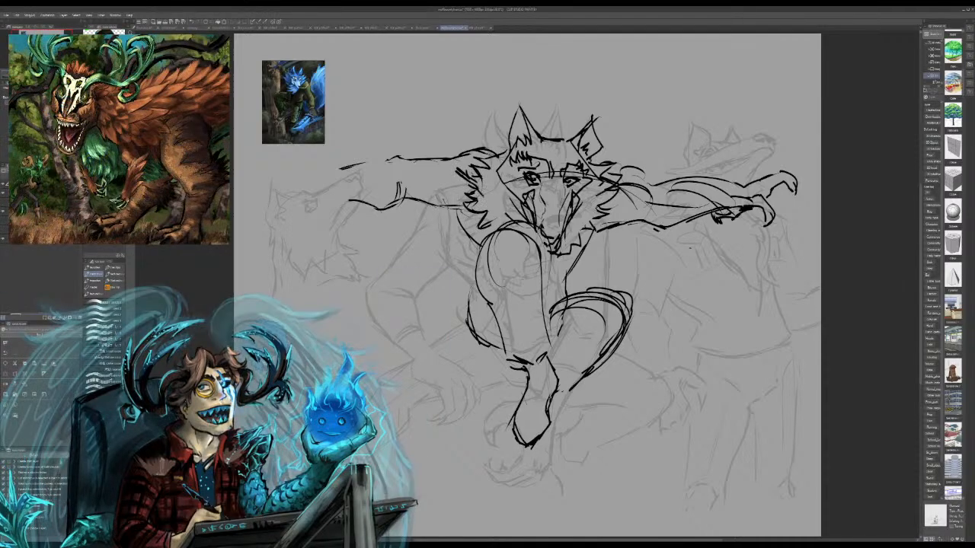
Sketch the vest's armhole edge below the right shoulder and redraw the torso contours on both sides
mouse_move(487, 168)
mouse_down()
mouse_move(481, 217)
mouse_move(480, 207)
mouse_move(458, 228)
mouse_up()
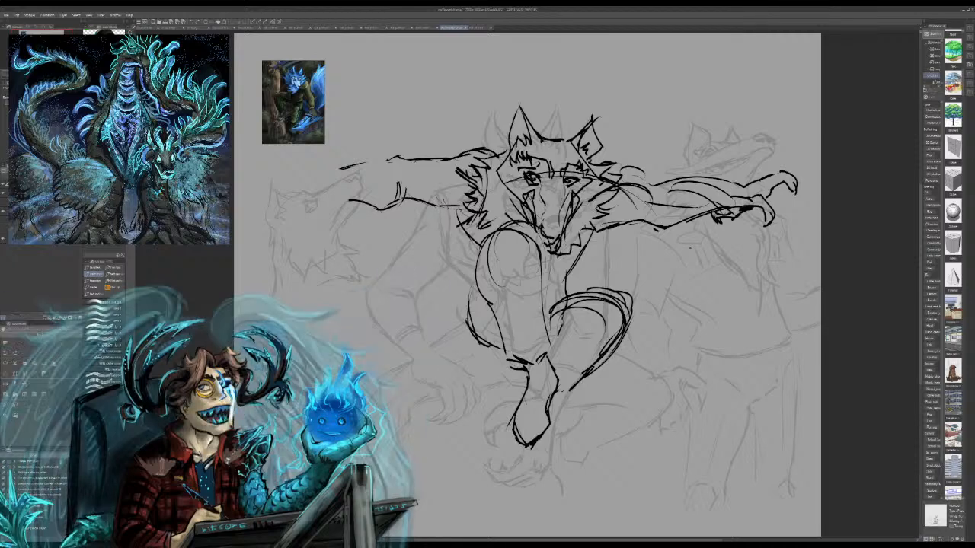
drag(450, 211, 472, 250)
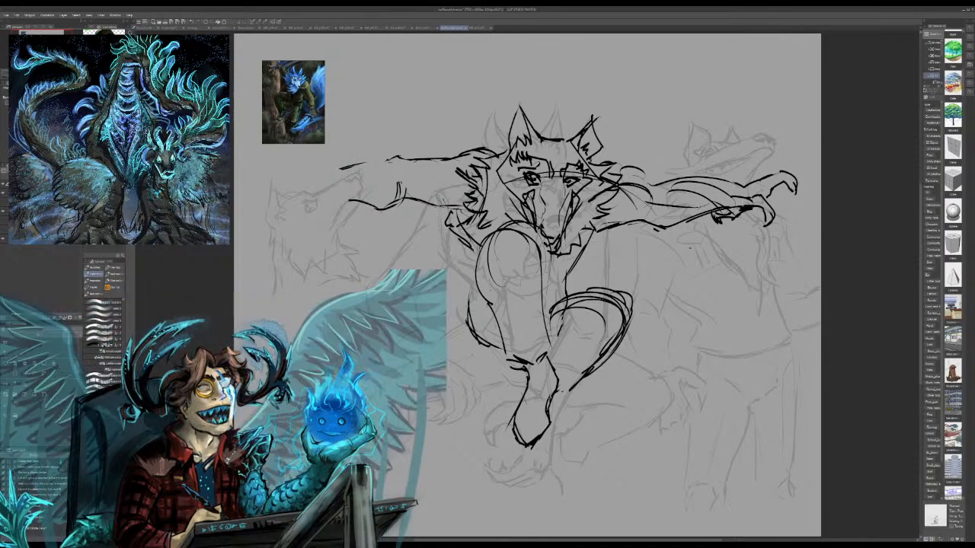
drag(592, 231, 569, 287)
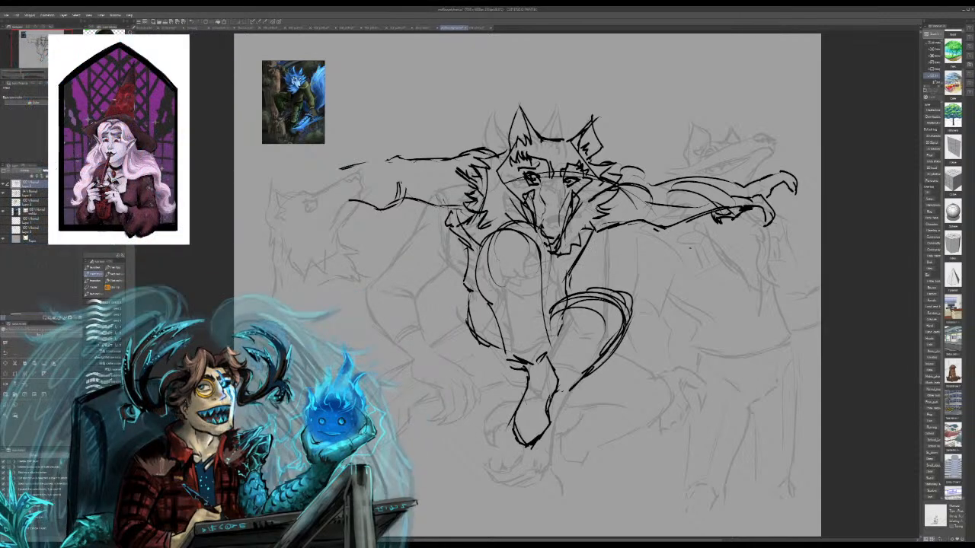
drag(582, 255, 558, 303)
Restate the right forearm's contours and sketch its clawed hand with splayed fingers and thumb
mouse_move(362, 199)
mouse_down()
mouse_move(336, 196)
mouse_move(391, 163)
mouse_up()
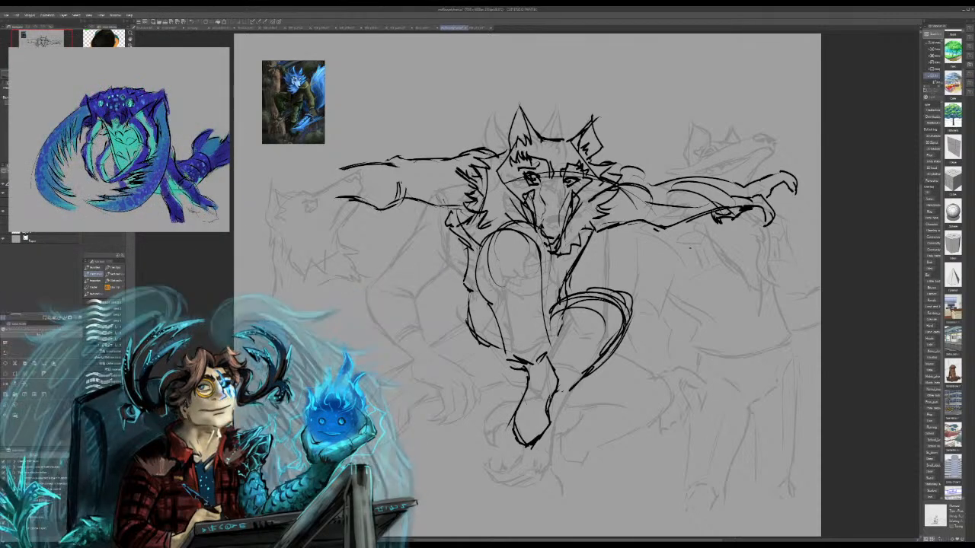
mouse_move(326, 151)
mouse_down()
mouse_move(354, 188)
mouse_move(331, 214)
mouse_up()
mouse_move(325, 177)
mouse_down()
mouse_move(326, 194)
mouse_move(304, 184)
mouse_up()
mouse_move(299, 166)
mouse_down()
mouse_move(313, 163)
mouse_move(268, 185)
mouse_up()
drag(273, 161, 266, 185)
drag(287, 144, 277, 187)
drag(306, 148, 282, 175)
mouse_move(325, 152)
mouse_down()
mouse_move(301, 129)
mouse_move(338, 156)
mouse_up()
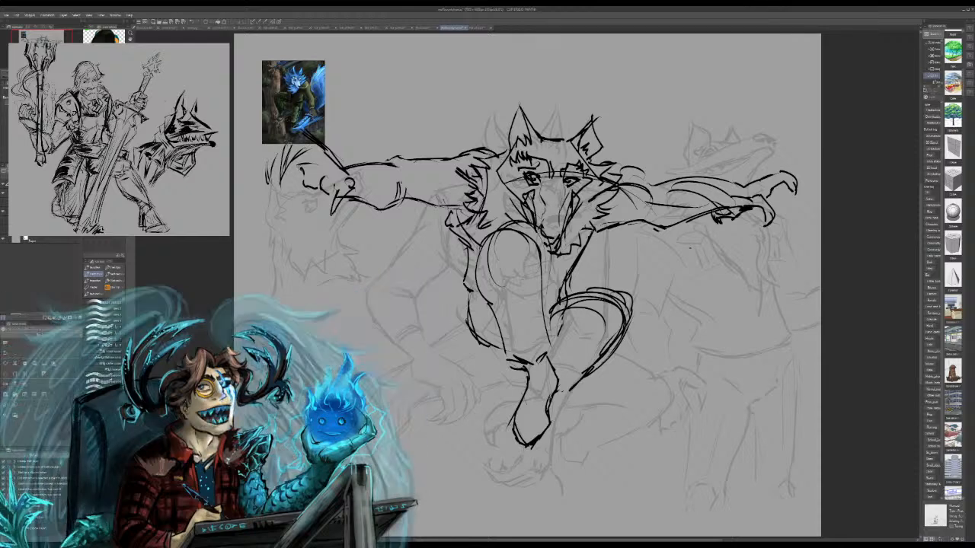
Outline the back foot beside the front foot, then add the second leg's ankle cuff and inner knee curves
drag(509, 402, 495, 444)
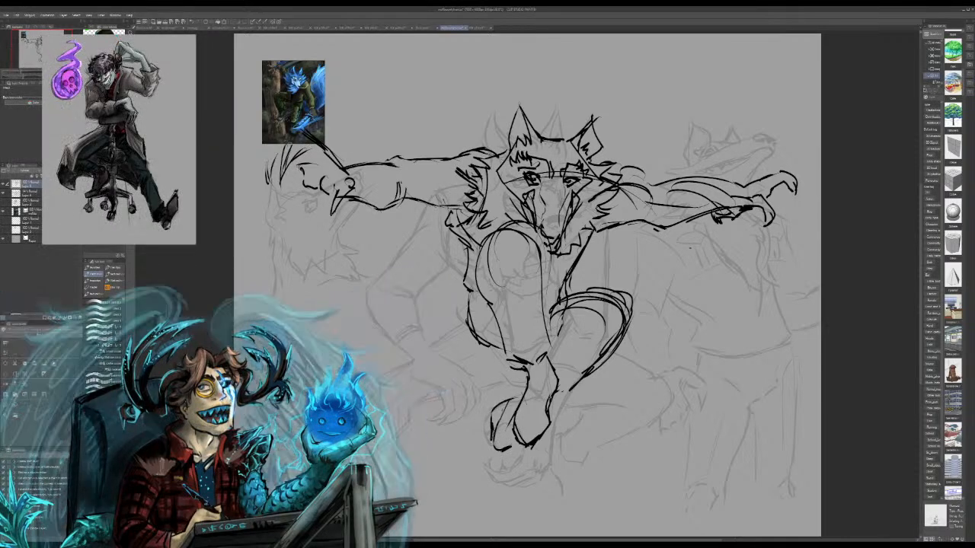
drag(565, 392, 551, 412)
drag(602, 361, 564, 408)
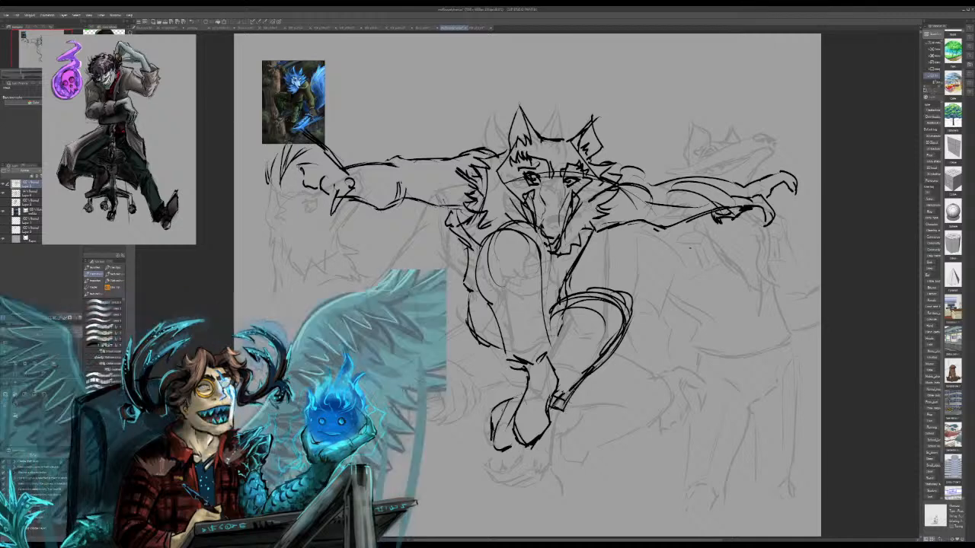
drag(571, 318, 552, 345)
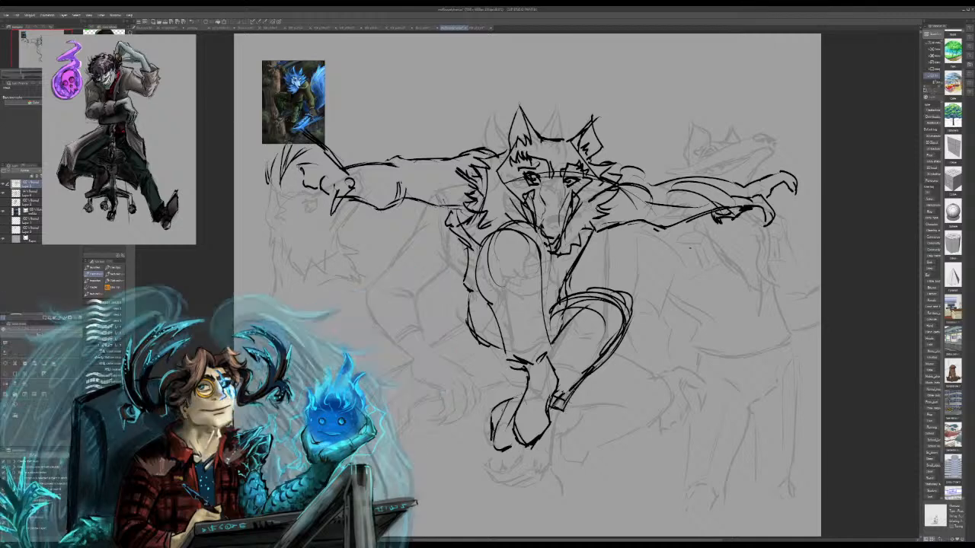
drag(601, 296, 567, 319)
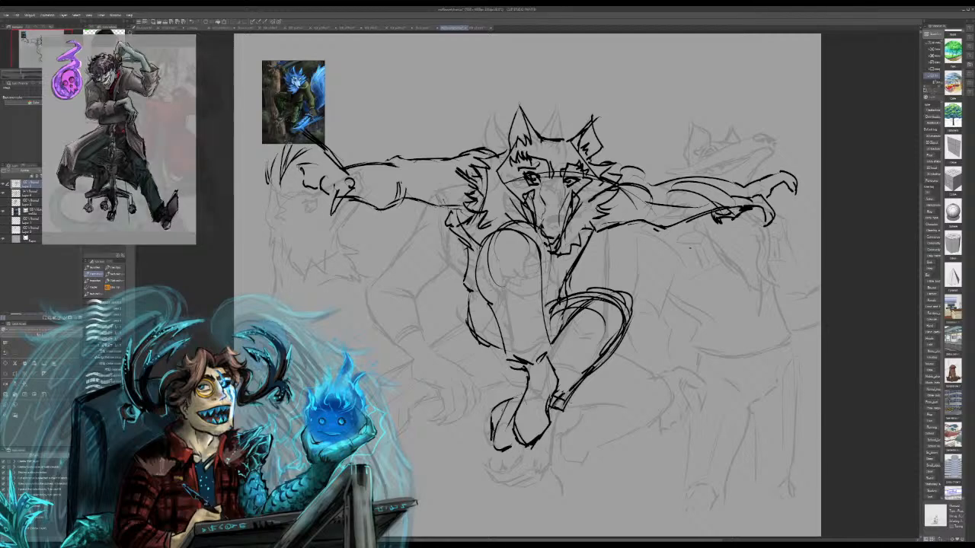
Draw the trouser hem above the front ankle and reinforce the contours of the wolf's raised front leg
drag(504, 356, 545, 350)
drag(489, 245, 483, 295)
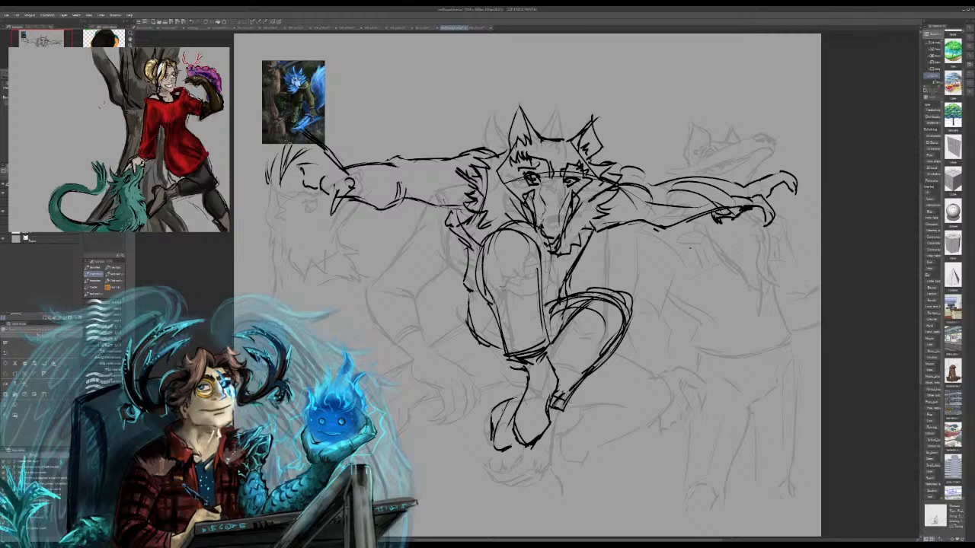
drag(481, 256, 473, 301)
drag(478, 346, 507, 351)
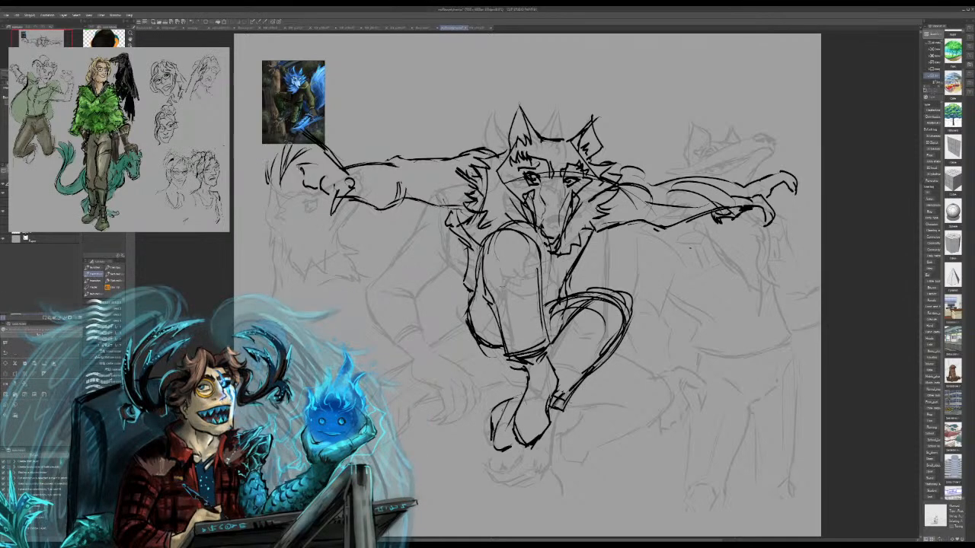
mouse_move(468, 318)
mouse_down()
mouse_move(477, 335)
mouse_move(468, 312)
mouse_up()
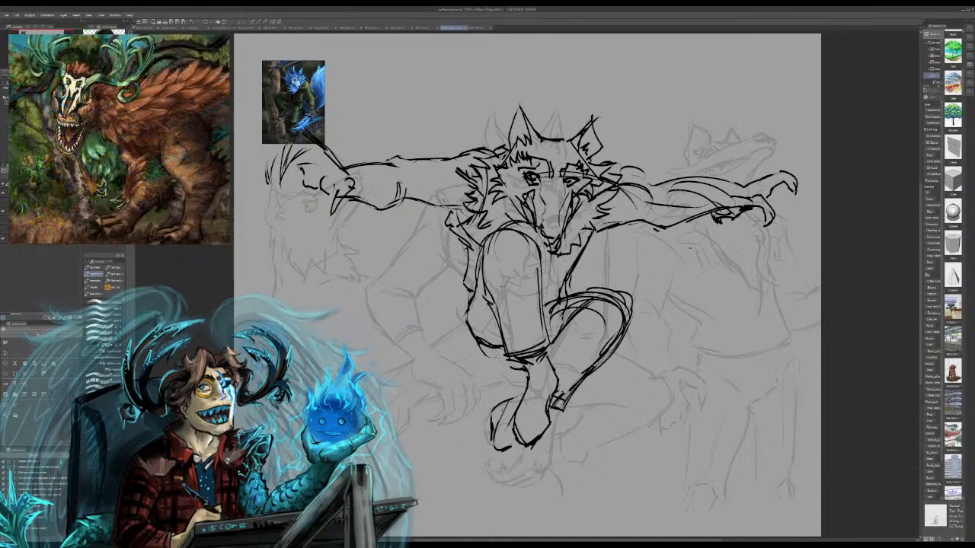
Sketch the wolf's large curved tail sweeping out from behind the hip
mouse_move(470, 285)
mouse_down()
mouse_move(422, 233)
mouse_move(367, 333)
mouse_up()
drag(413, 267, 374, 344)
mouse_move(383, 377)
mouse_down()
mouse_move(389, 400)
mouse_move(376, 337)
mouse_move(404, 305)
mouse_move(429, 306)
mouse_move(441, 338)
mouse_up()
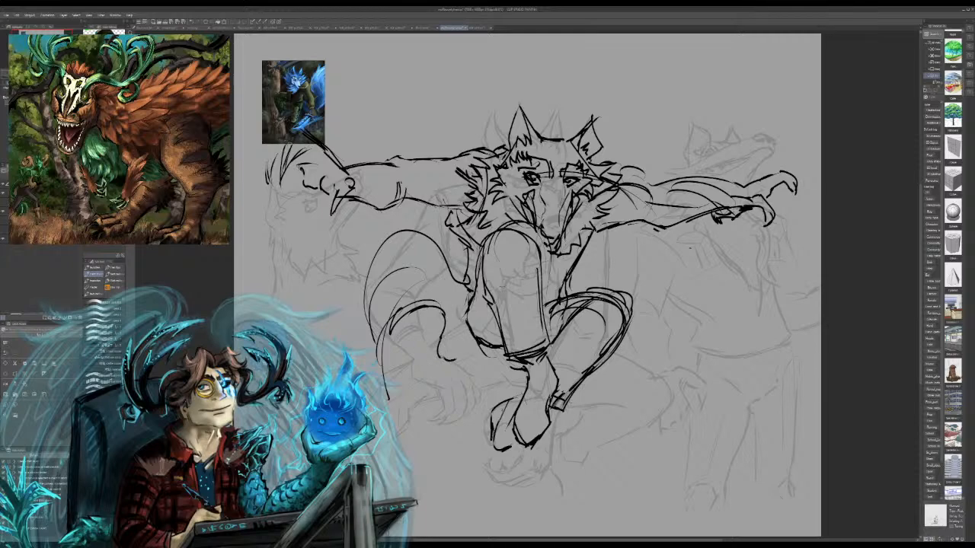
drag(400, 297, 386, 318)
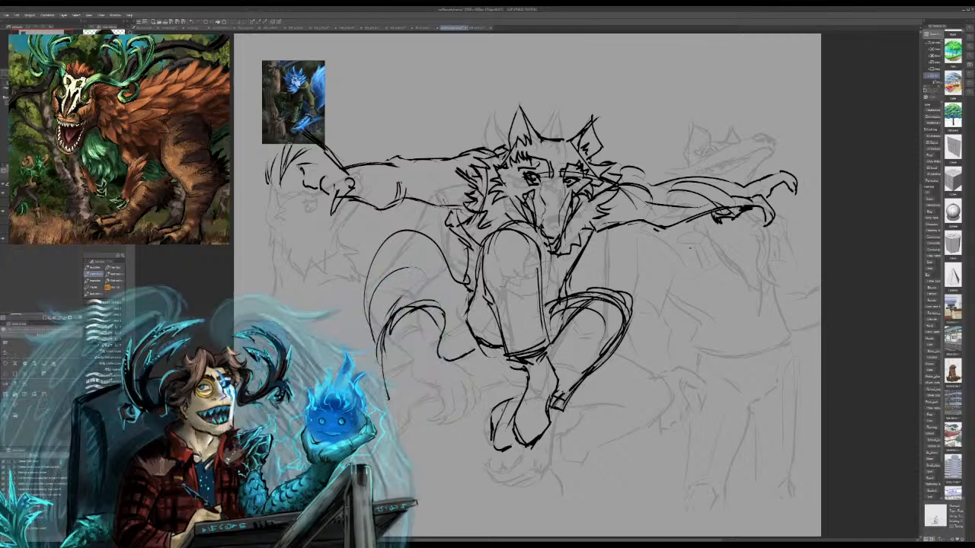
Add fur strokes inside the tail and thicken its outer edge down to the tip
drag(408, 279, 376, 289)
drag(411, 267, 372, 279)
mouse_move(391, 245)
mouse_down()
mouse_move(369, 266)
mouse_move(360, 333)
mouse_move(391, 401)
mouse_up()
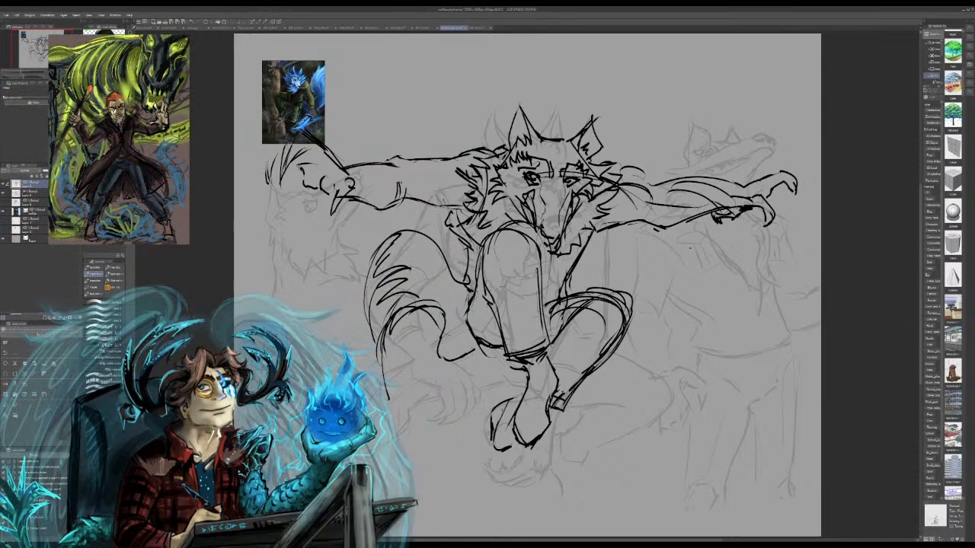
drag(377, 329, 368, 373)
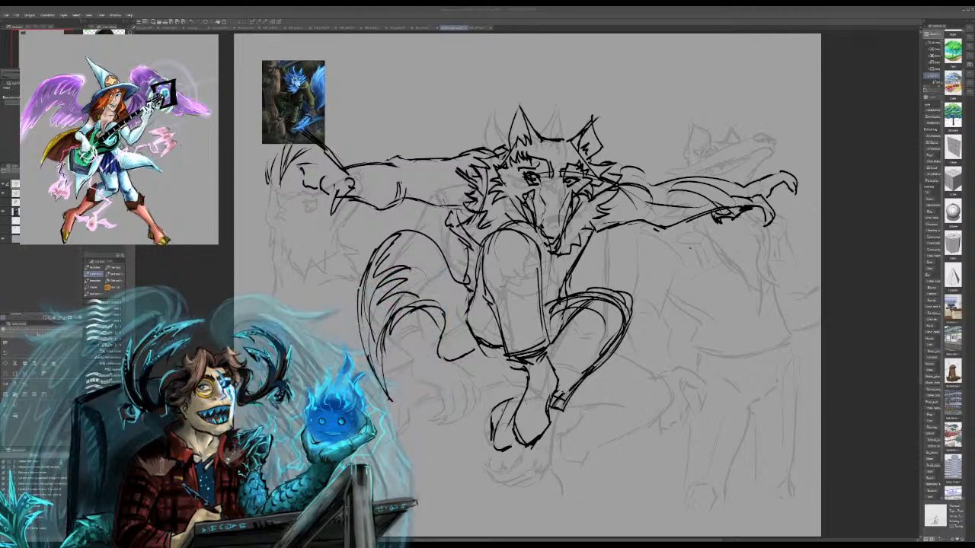
Sketch fold marks on the raised knee, then darken the front leg's inner edge and the outlines of the feet
drag(505, 242, 500, 259)
mouse_move(503, 244)
mouse_down()
mouse_move(530, 251)
mouse_move(518, 252)
mouse_up()
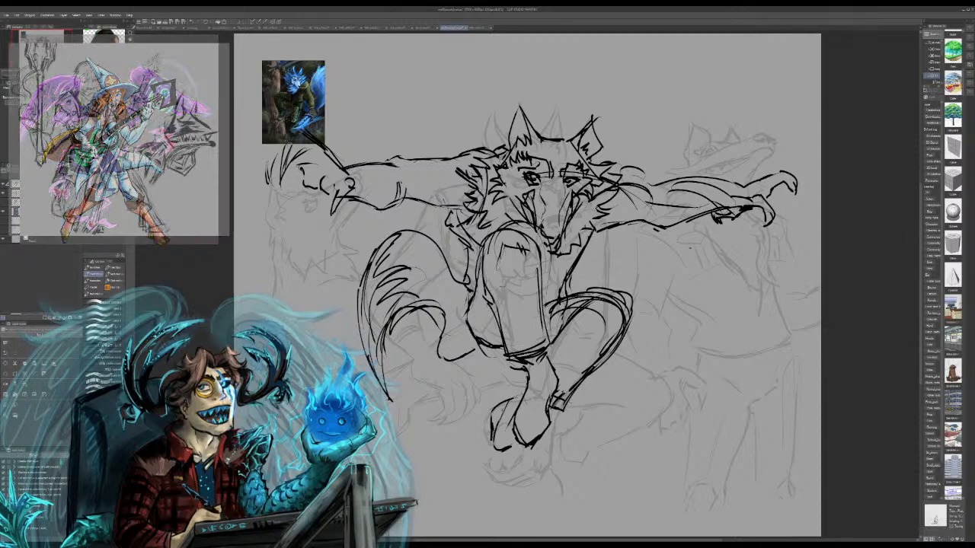
drag(538, 258, 541, 320)
drag(517, 356, 545, 344)
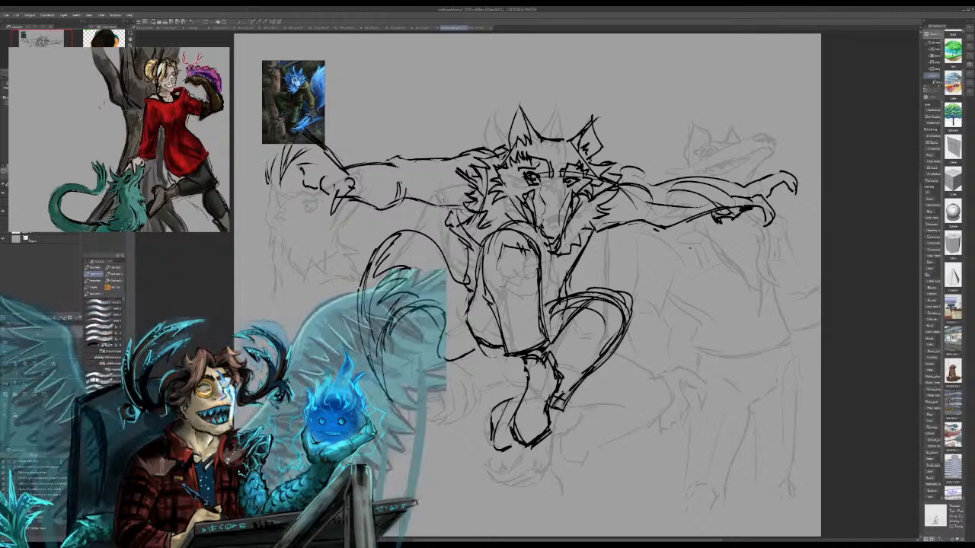
drag(513, 435, 495, 448)
mouse_move(517, 393)
mouse_down()
mouse_move(491, 413)
mouse_move(509, 398)
mouse_up()
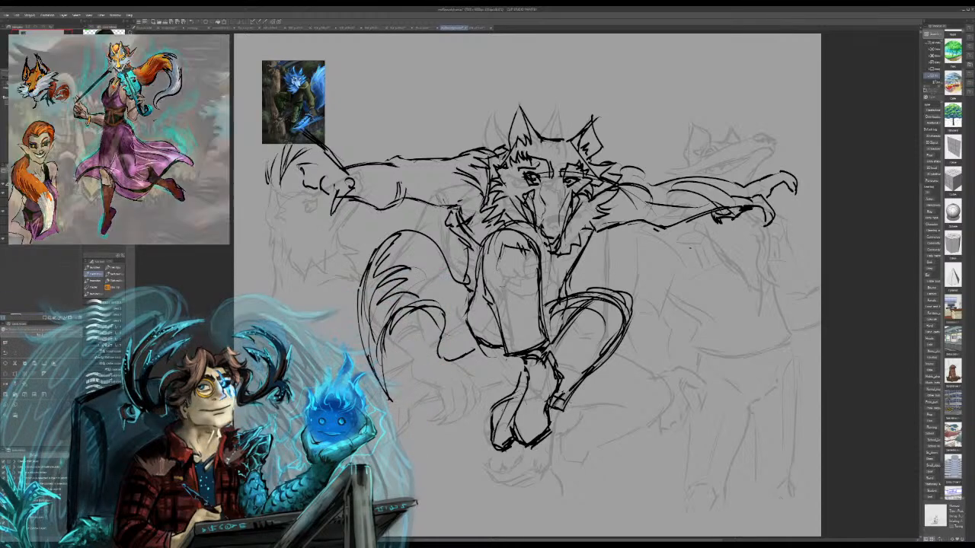
Rework the neck fur and redraw the left shoulder and forearm contours, removing the arm's inner muscle lines
drag(486, 192, 464, 226)
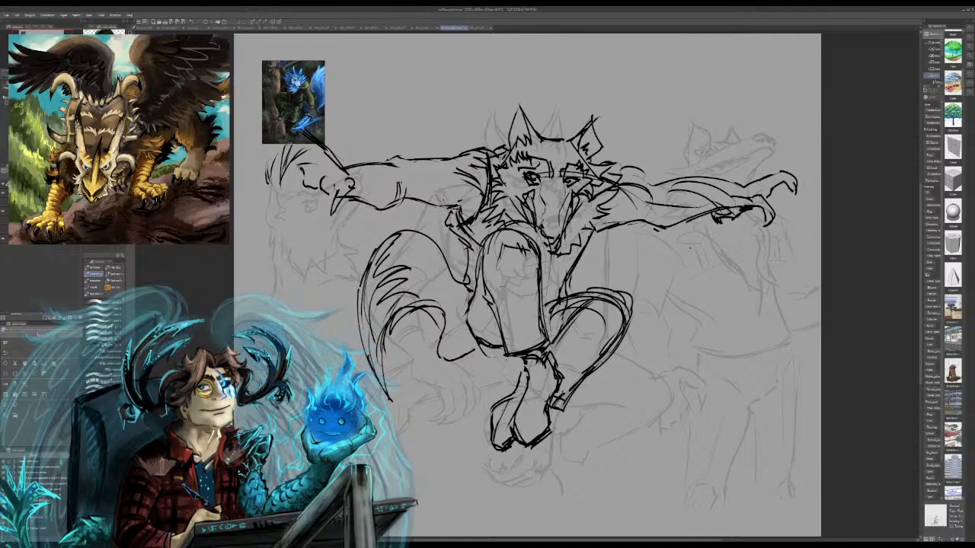
drag(592, 202, 585, 218)
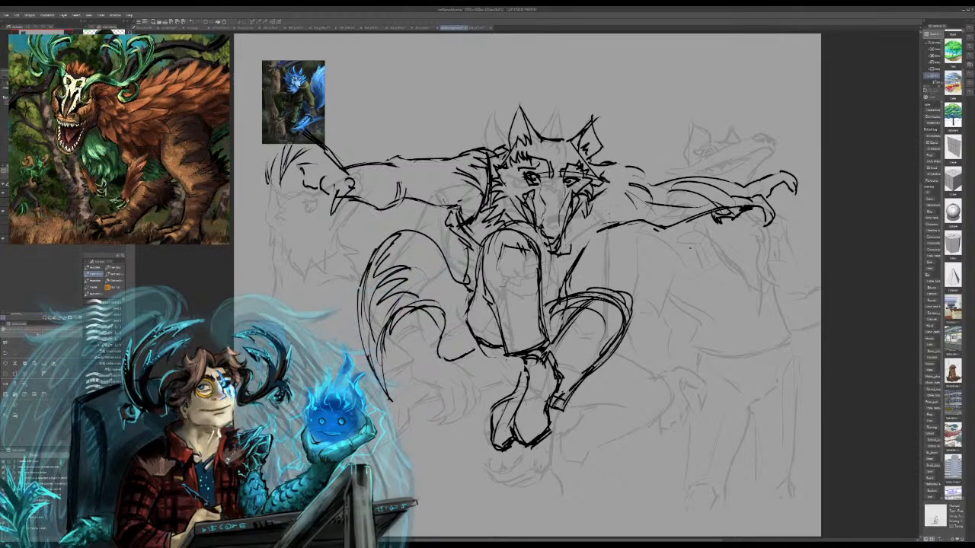
mouse_move(583, 226)
mouse_down()
mouse_move(575, 239)
mouse_move(581, 221)
mouse_up()
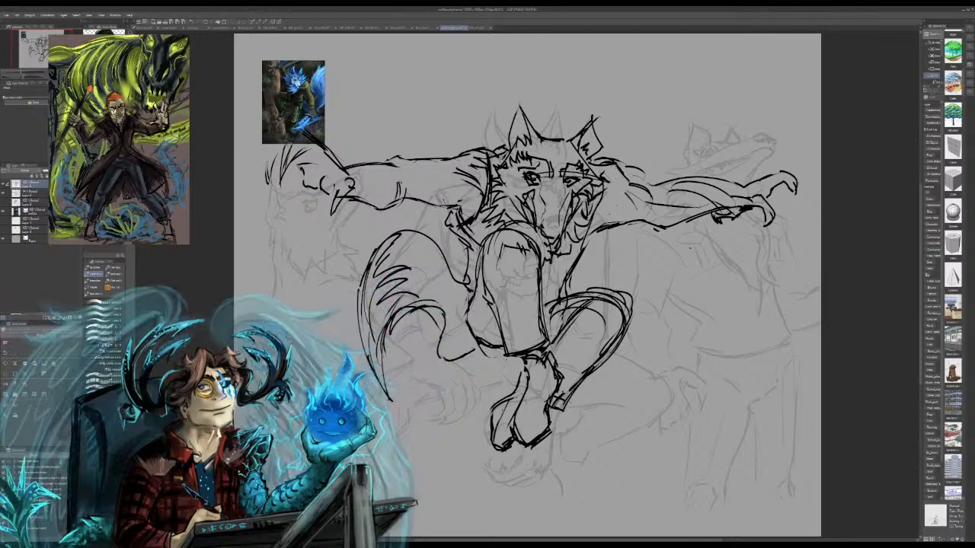
mouse_move(607, 157)
mouse_down()
mouse_move(623, 190)
mouse_move(648, 186)
mouse_up()
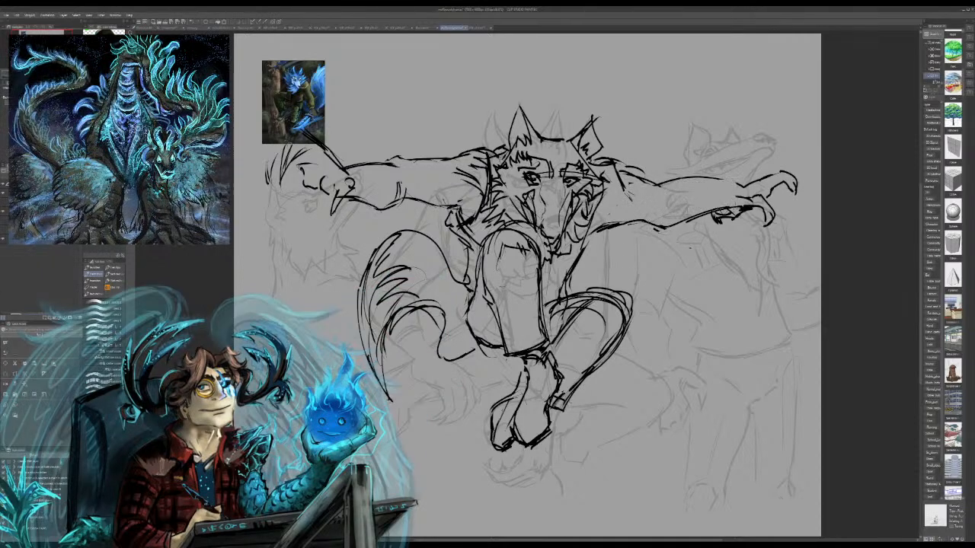
mouse_move(709, 195)
mouse_down()
mouse_move(715, 218)
mouse_move(662, 229)
mouse_up()
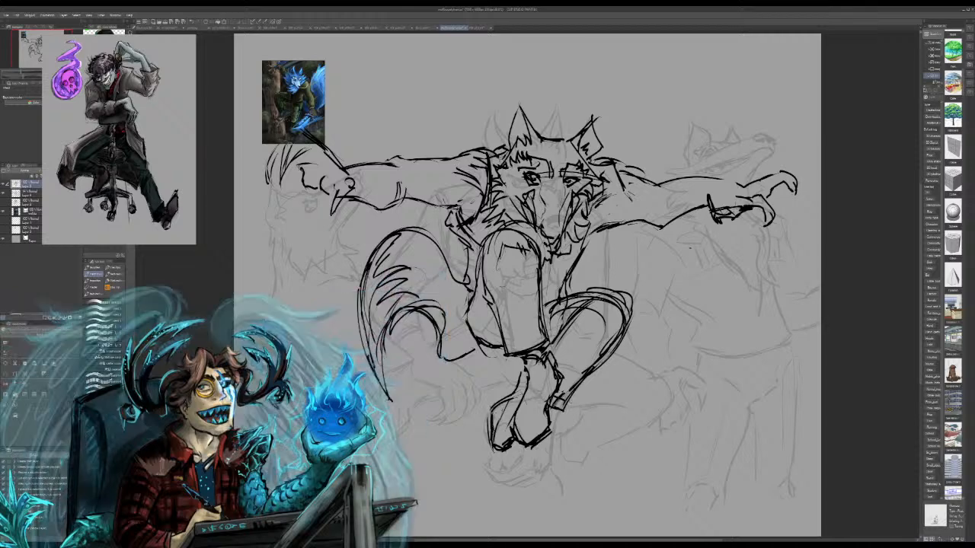
Add detail lines to the front foot and hatch fold lines across the wolf's raised front leg and bent second leg
drag(537, 385, 532, 419)
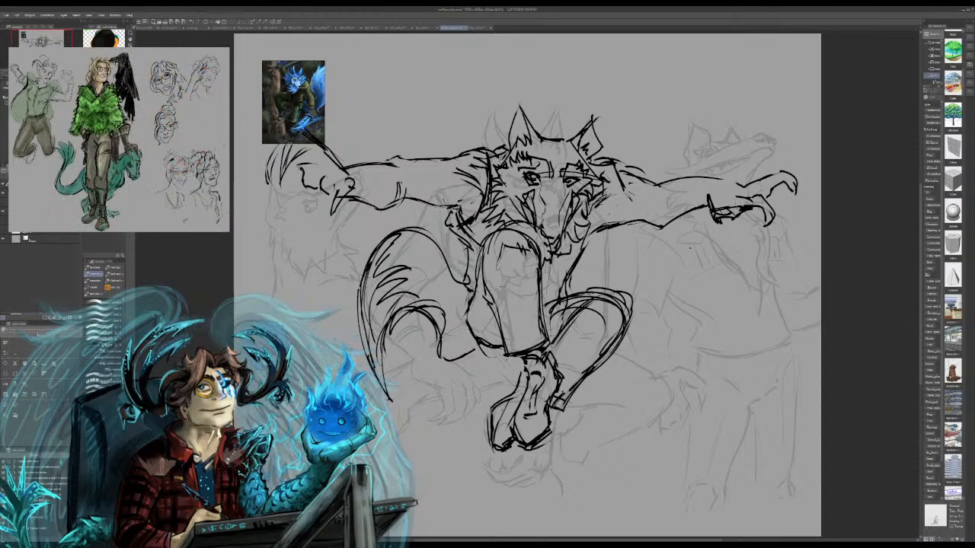
drag(459, 232, 468, 243)
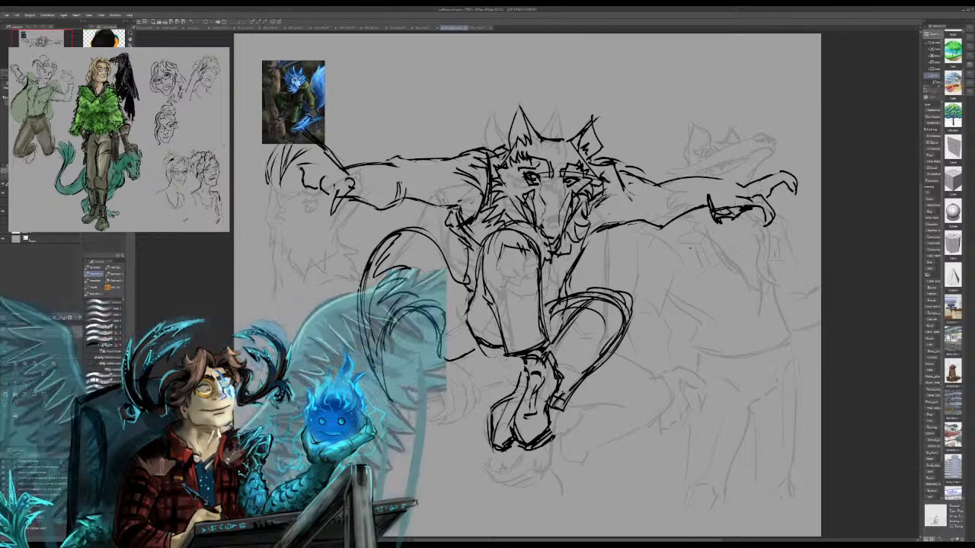
mouse_move(517, 250)
mouse_down()
mouse_move(520, 263)
mouse_move(535, 258)
mouse_move(502, 258)
mouse_up()
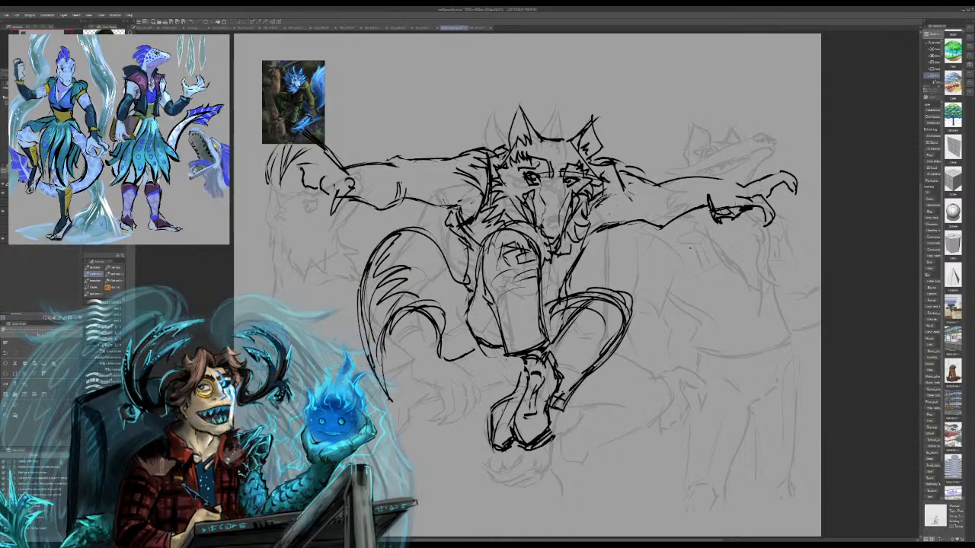
mouse_move(505, 302)
mouse_down()
mouse_move(496, 309)
mouse_move(521, 314)
mouse_up()
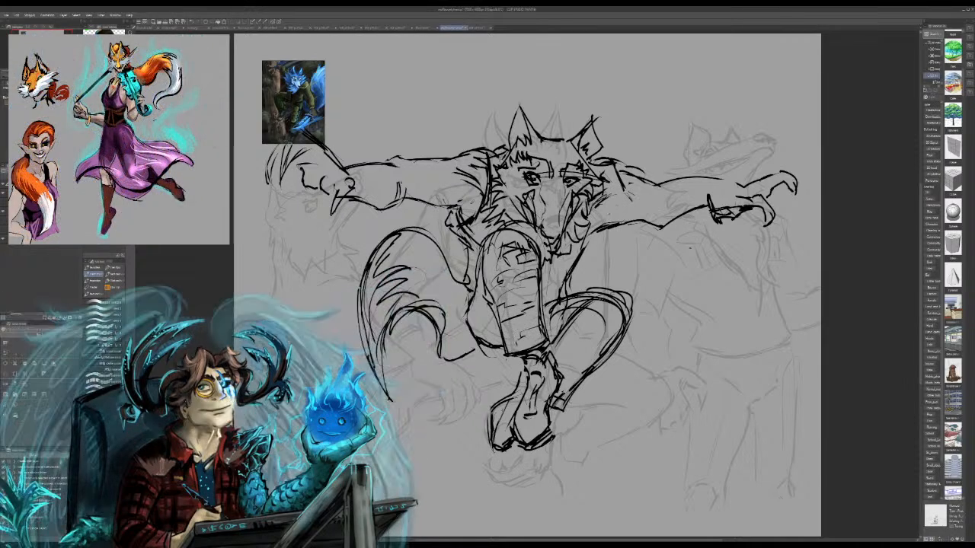
mouse_move(568, 335)
mouse_down()
mouse_move(588, 345)
mouse_move(576, 356)
mouse_move(612, 330)
mouse_up()
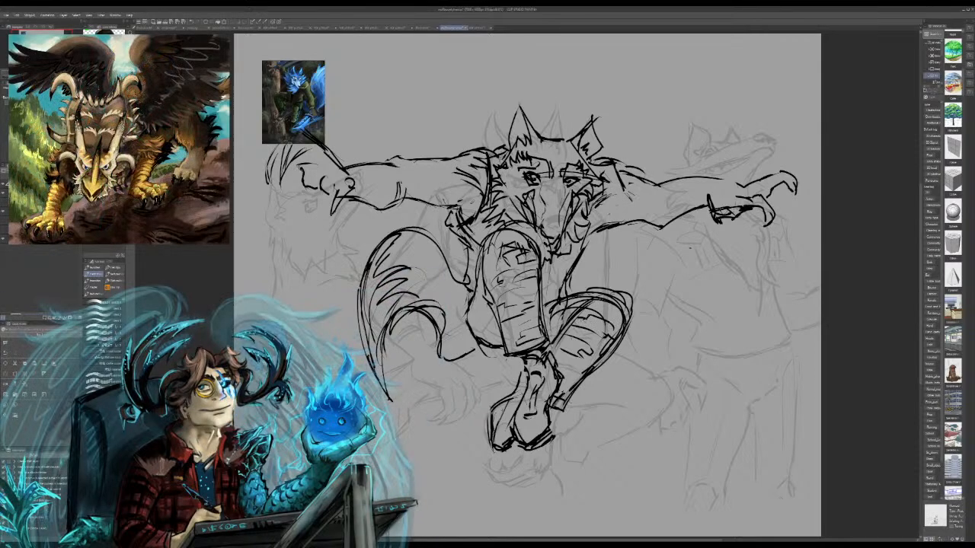
drag(594, 307, 609, 315)
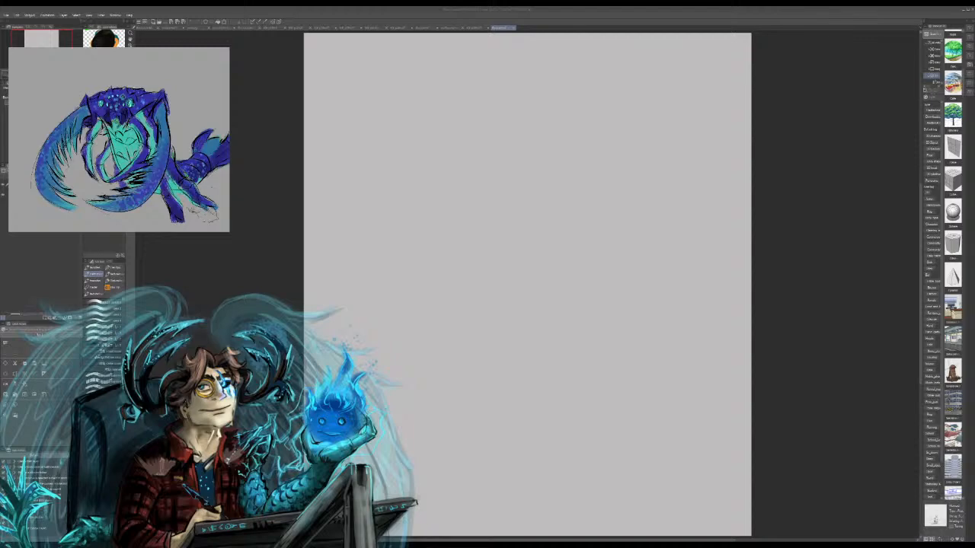
Paste the reference image of the two green-shirted men onto the blank canvas and fit it into the upper-left corner
key(ctrl+v)
drag(527, 285, 350, 75)
drag(395, 108, 521, 203)
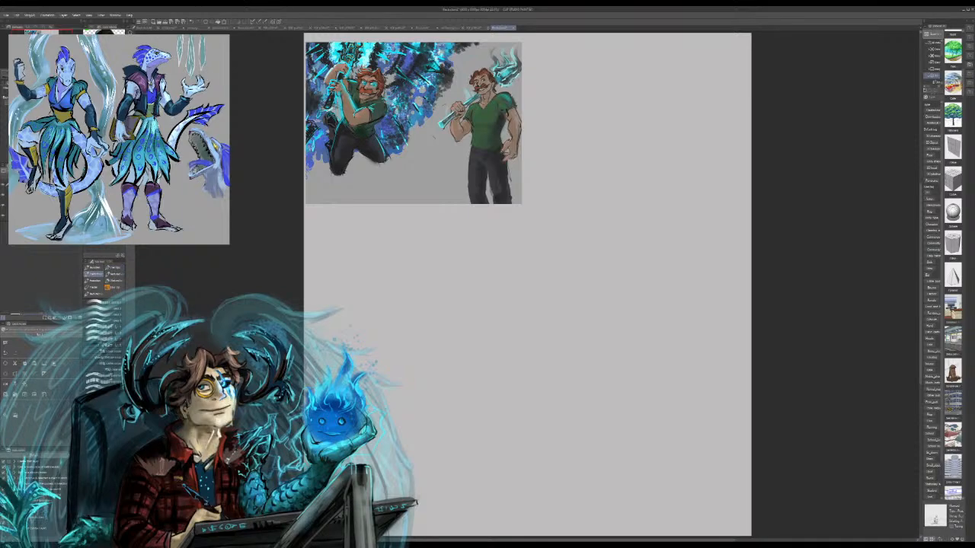
Rough in the new figure's leaning torso with long back and chest curves and a rounded shoulder end
drag(581, 228, 488, 372)
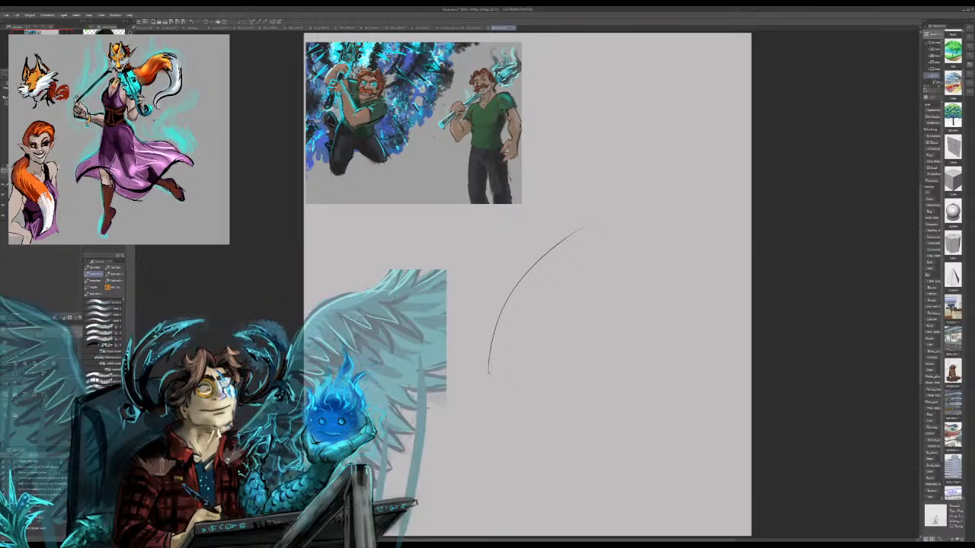
mouse_move(482, 327)
mouse_down()
mouse_move(534, 221)
mouse_move(610, 200)
mouse_up()
drag(513, 358, 606, 301)
drag(622, 245, 622, 292)
drag(576, 204, 623, 288)
Connect the torso's waist to the hips and sketch the pelvis with an oval at its rear end
drag(561, 310, 538, 329)
mouse_move(539, 335)
mouse_down()
mouse_move(559, 354)
mouse_move(523, 386)
mouse_move(484, 386)
mouse_up()
drag(575, 360, 497, 394)
mouse_move(543, 333)
mouse_down()
mouse_move(573, 365)
mouse_move(515, 392)
mouse_move(478, 363)
mouse_move(509, 356)
mouse_move(536, 379)
mouse_up()
drag(482, 359, 490, 373)
Sketch the front thigh extending forward from the hips and the rear thigh hanging down, and firm up the lower back line
drag(550, 351, 548, 366)
mouse_move(549, 404)
mouse_down()
mouse_move(583, 402)
mouse_move(548, 404)
mouse_up()
mouse_move(548, 339)
mouse_down()
mouse_move(653, 367)
mouse_move(594, 348)
mouse_up()
drag(550, 405, 654, 386)
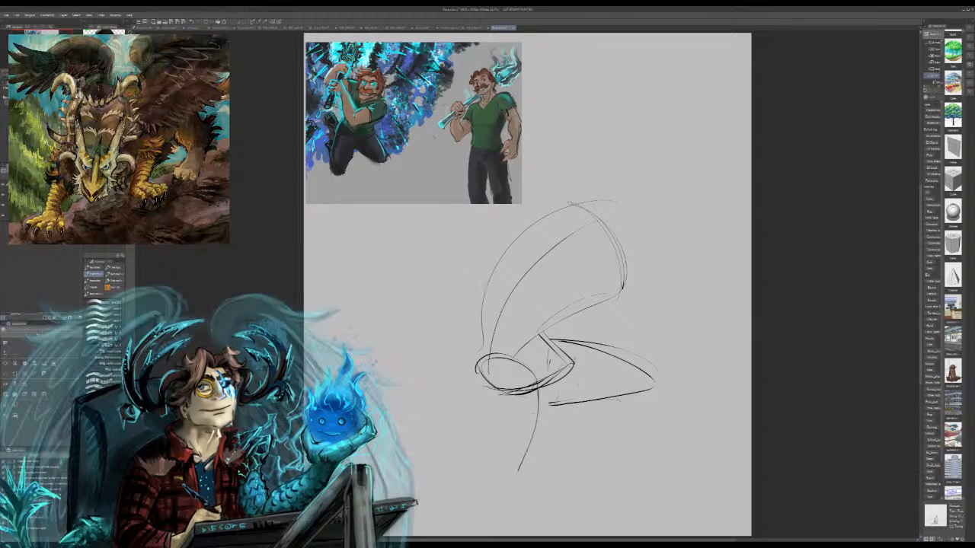
drag(478, 368, 487, 466)
drag(537, 385, 500, 469)
drag(488, 287, 482, 357)
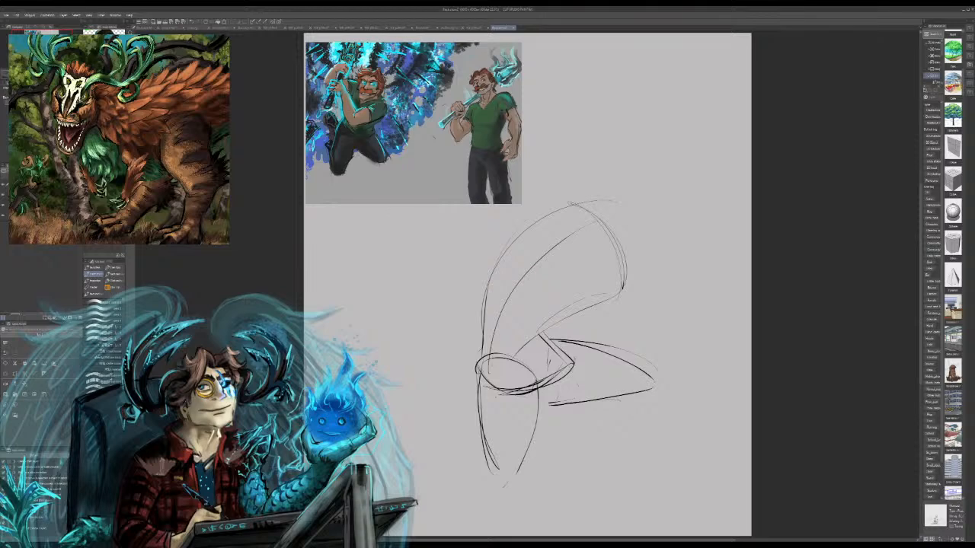
Curve shoulder lines across the upper torso and sketch the head as an oval with a chin just ahead of the shoulders
drag(510, 297, 583, 230)
drag(509, 272, 625, 255)
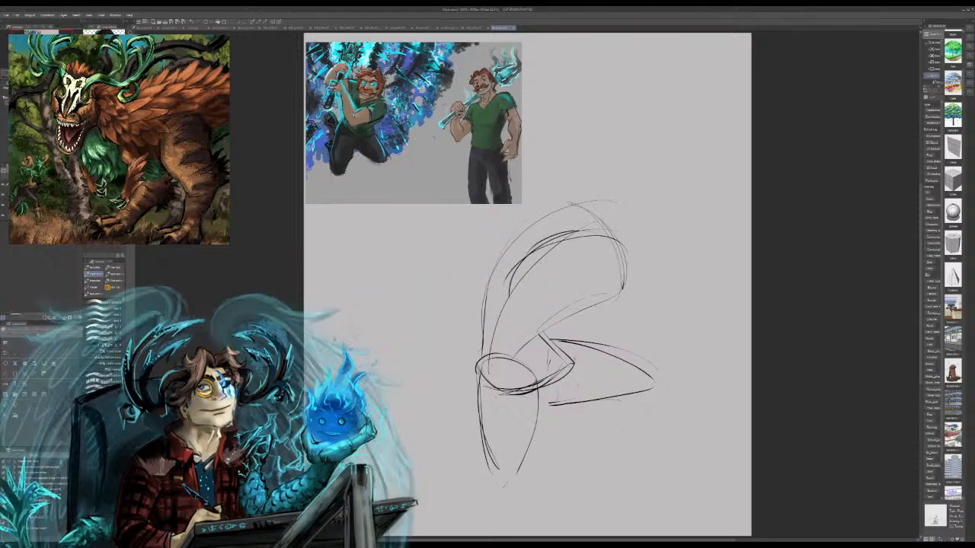
mouse_move(626, 246)
mouse_down()
mouse_move(670, 229)
mouse_move(668, 277)
mouse_up()
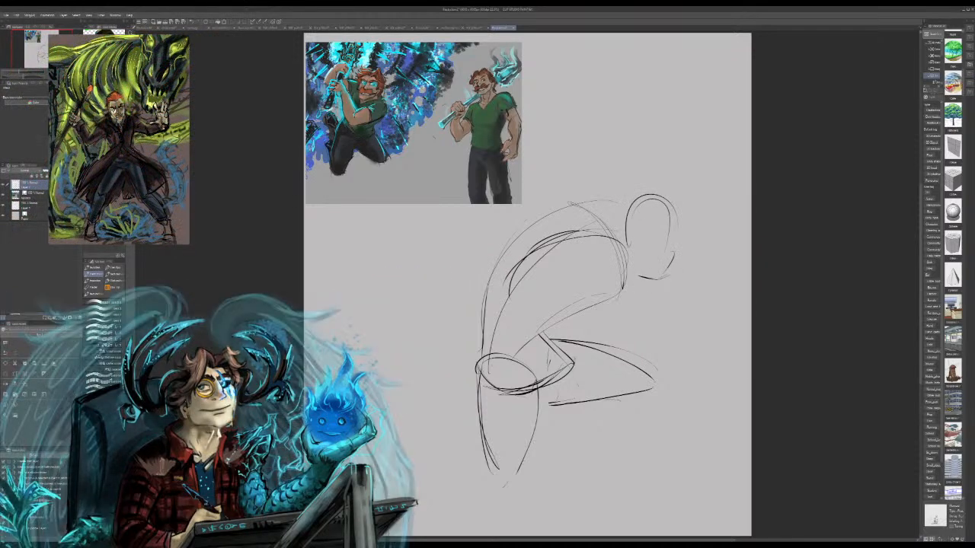
Sketch the arm reaching diagonally down and forward from the shoulder, with upper arm, forearm and a rounded fist beyond the front knee
drag(640, 278, 644, 305)
drag(597, 301, 631, 332)
drag(629, 258, 643, 300)
drag(599, 323, 645, 369)
drag(645, 305, 660, 336)
drag(641, 305, 654, 336)
mouse_move(626, 370)
mouse_down()
mouse_move(658, 406)
mouse_move(688, 417)
mouse_up()
mouse_move(664, 364)
mouse_down()
mouse_move(693, 400)
mouse_move(700, 441)
mouse_up()
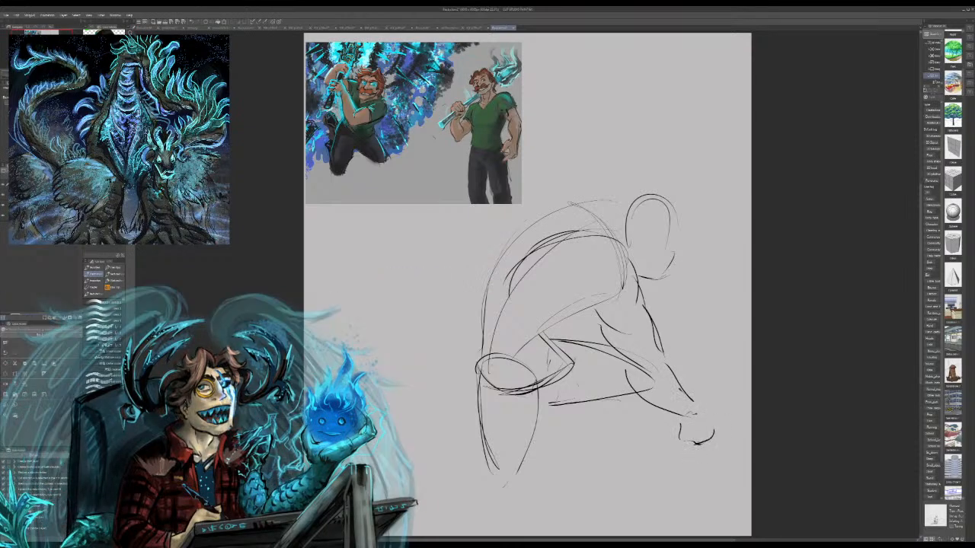
mouse_move(670, 413)
mouse_down()
mouse_move(625, 360)
mouse_move(638, 393)
mouse_up()
drag(656, 341, 670, 364)
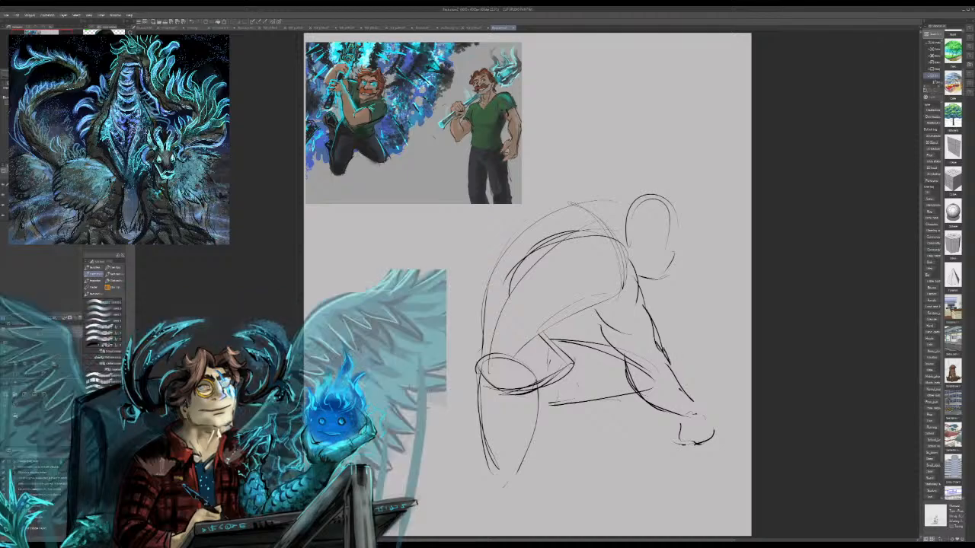
Draw the waistband across the hips and rework the front thigh with a shorter upper line and a longer, nearly horizontal underside
mouse_move(560, 320)
mouse_down()
mouse_move(552, 341)
mouse_move(567, 370)
mouse_up()
key(ctrl+z)
key(ctrl+z)
drag(490, 345, 551, 342)
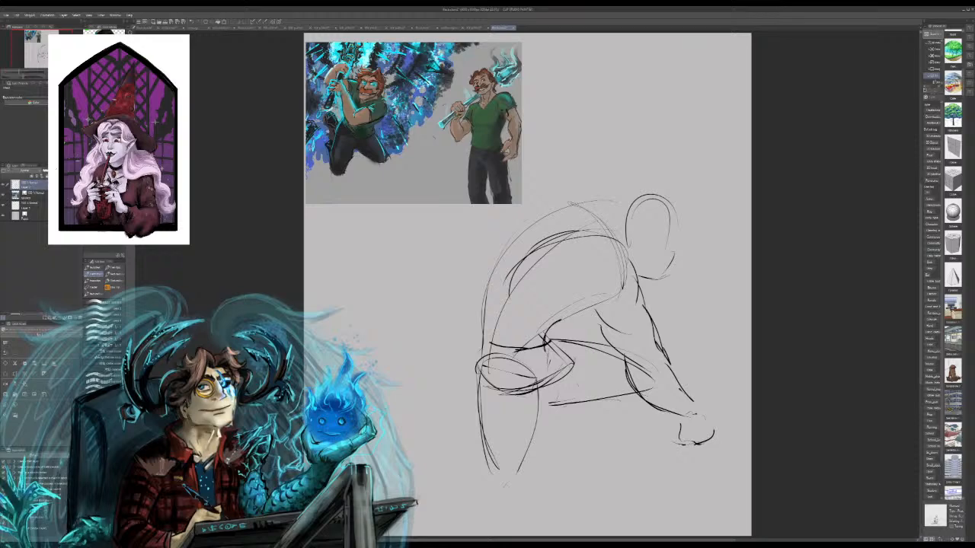
drag(548, 402, 609, 399)
drag(558, 344, 624, 358)
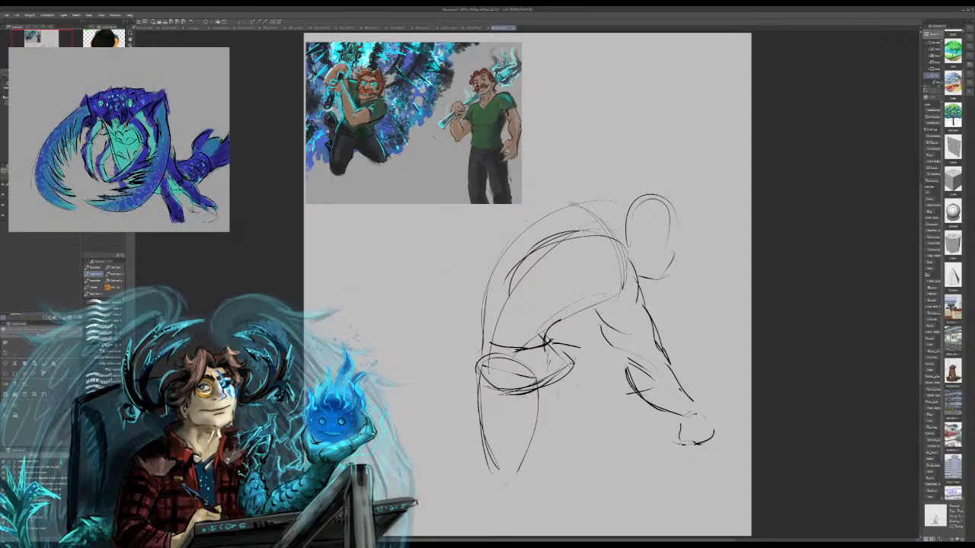
drag(568, 345, 610, 351)
drag(507, 407, 632, 401)
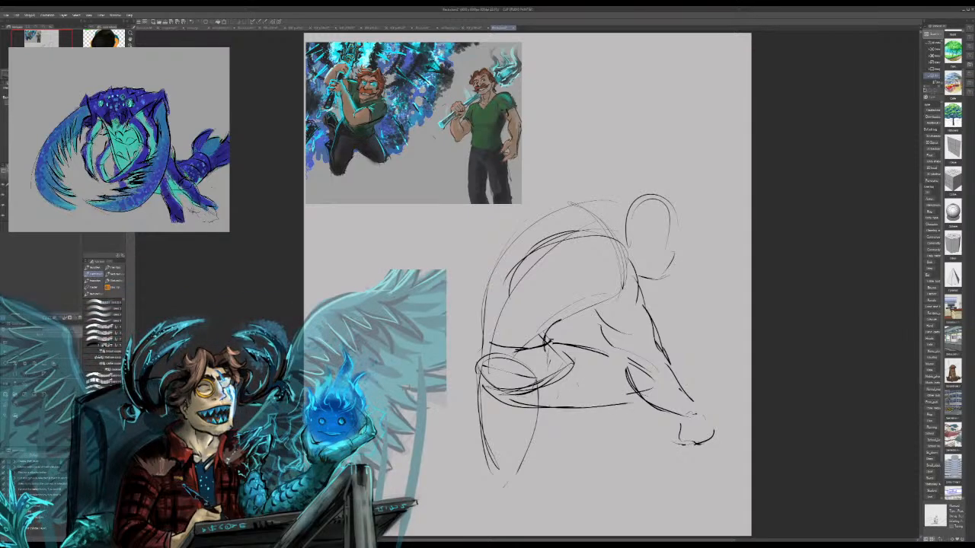
drag(549, 407, 623, 401)
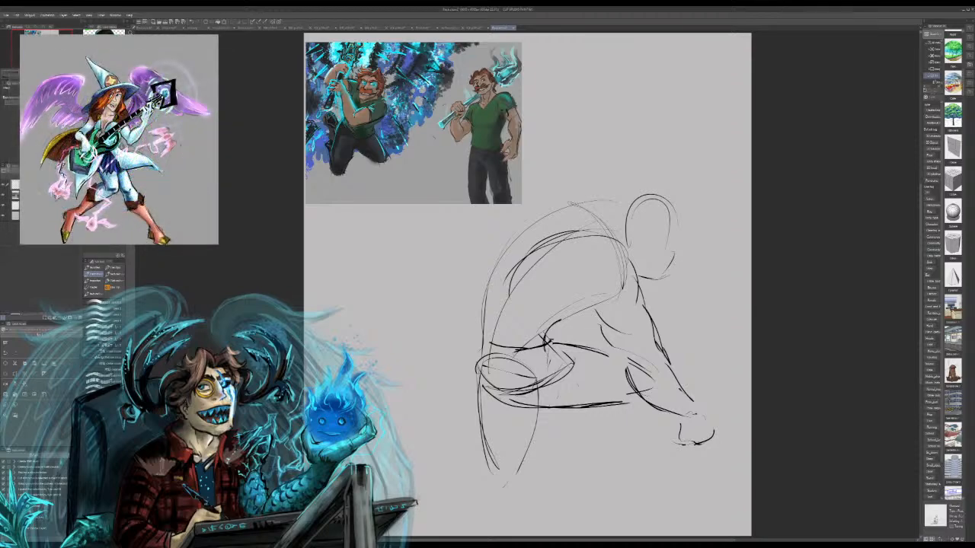
Sketch the front shin slanting down from the knee and the rear lower leg stretching out behind the figure
drag(615, 410, 577, 526)
drag(662, 421, 630, 512)
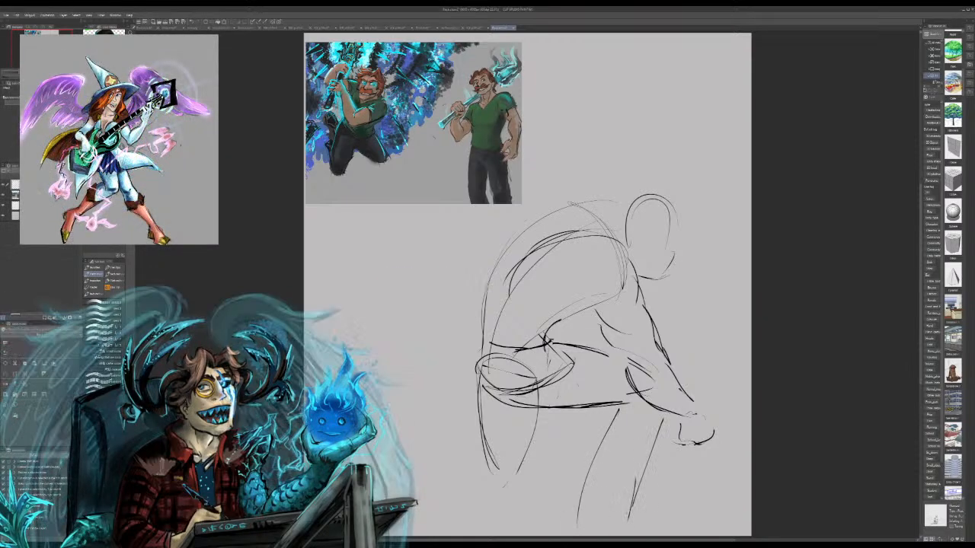
mouse_move(499, 449)
mouse_down()
mouse_move(430, 471)
mouse_move(402, 492)
mouse_up()
mouse_move(529, 466)
mouse_down()
mouse_move(500, 494)
mouse_move(432, 523)
mouse_up()
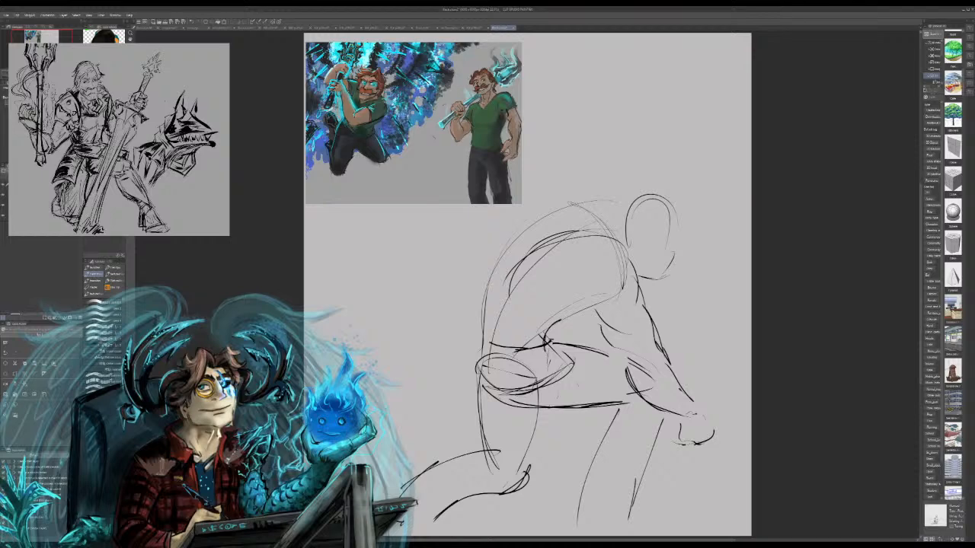
Move the whole figure sketch upward and slightly to the right to leave room for the feet
key(ctrl+t)
mouse_move(542, 350)
mouse_down()
mouse_move(534, 266)
mouse_move(566, 277)
mouse_move(561, 285)
mouse_up()
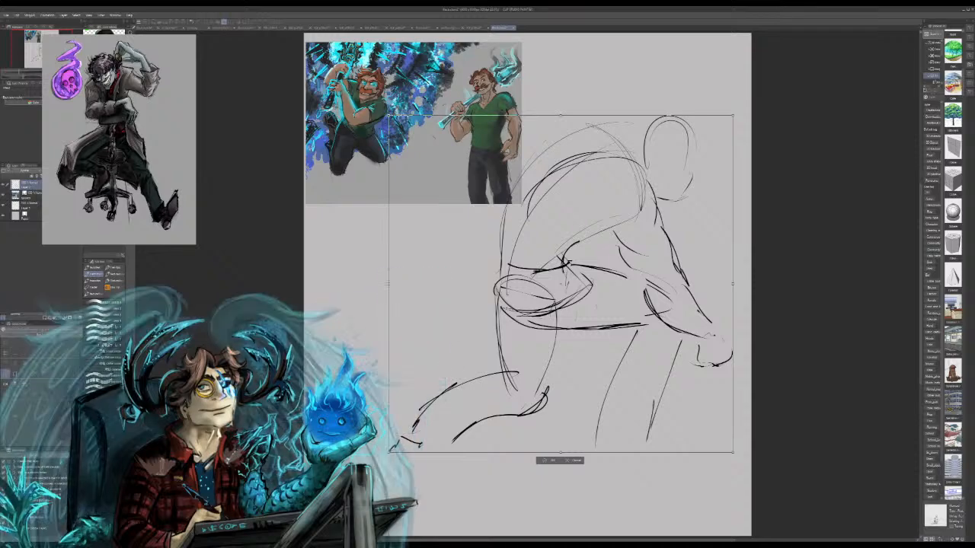
key(Return)
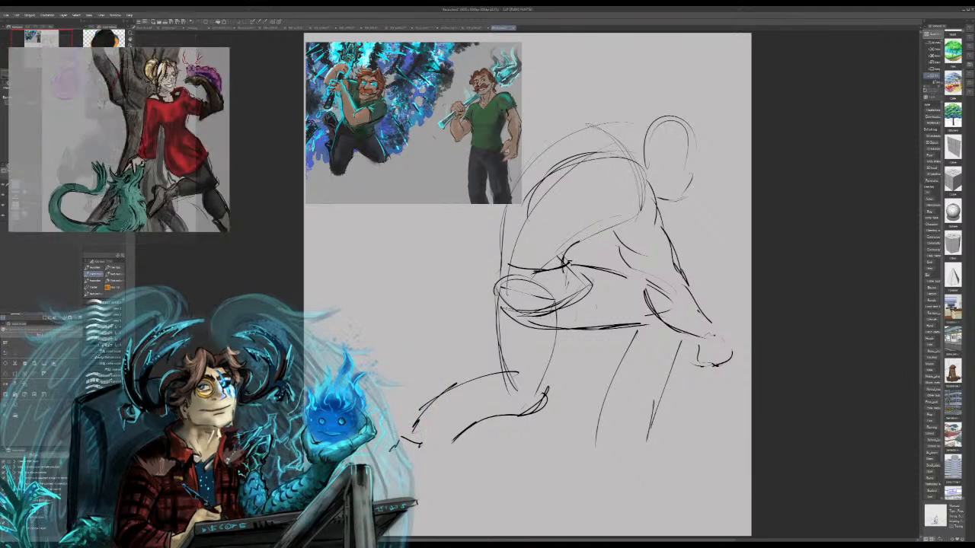
Draw the rear leg's trouser cuff, ankle and bent foot pushing off the ground
mouse_move(417, 428)
mouse_down()
mouse_move(443, 446)
mouse_move(470, 503)
mouse_up()
drag(405, 475, 438, 507)
drag(403, 464, 438, 511)
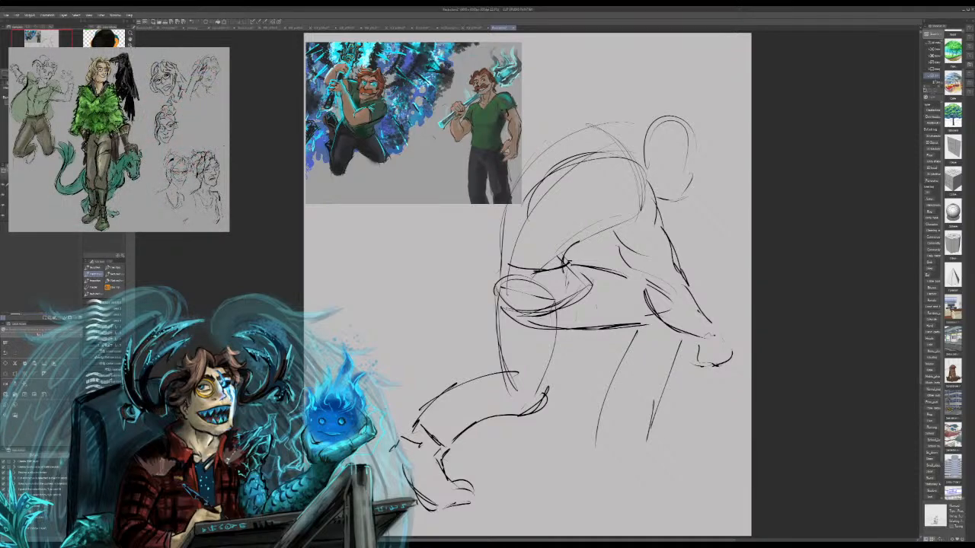
mouse_move(431, 445)
mouse_down()
mouse_move(448, 449)
mouse_move(424, 455)
mouse_move(433, 462)
mouse_up()
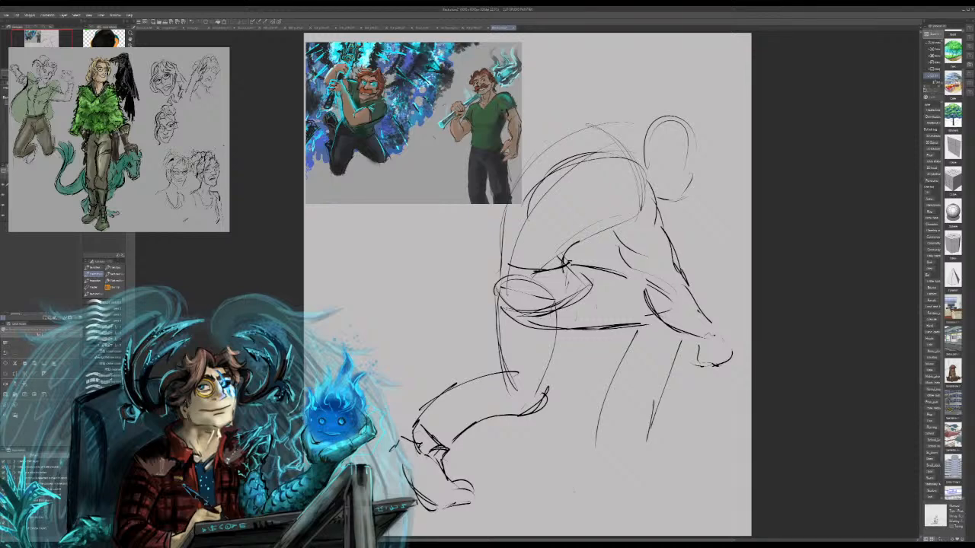
Draw the front shoe flat on the ground with its sole, heel and toe, and add the trouser cuff above it
drag(580, 482, 590, 480)
drag(588, 484, 669, 484)
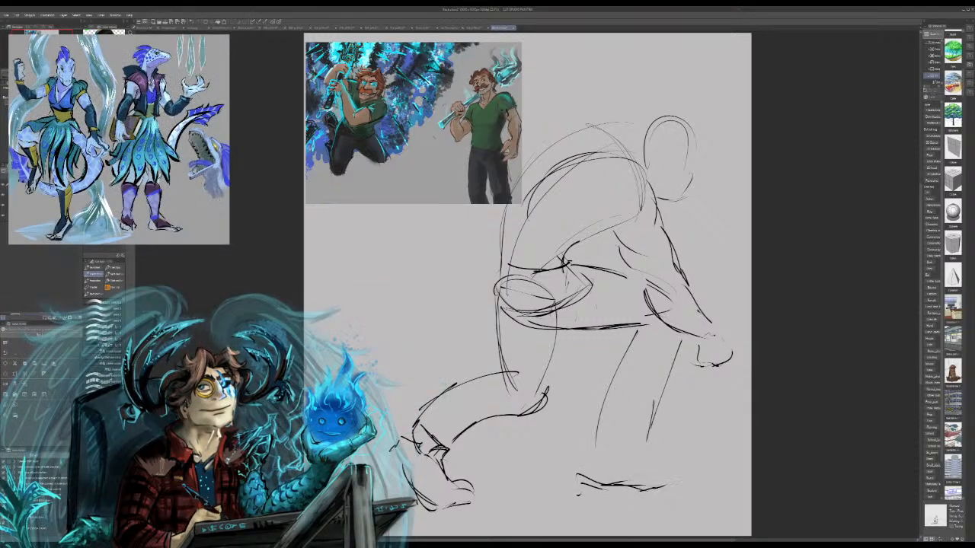
mouse_move(617, 461)
mouse_down()
mouse_move(670, 474)
mouse_move(641, 464)
mouse_up()
mouse_move(615, 435)
mouse_down()
mouse_move(618, 468)
mouse_move(618, 454)
mouse_move(570, 479)
mouse_up()
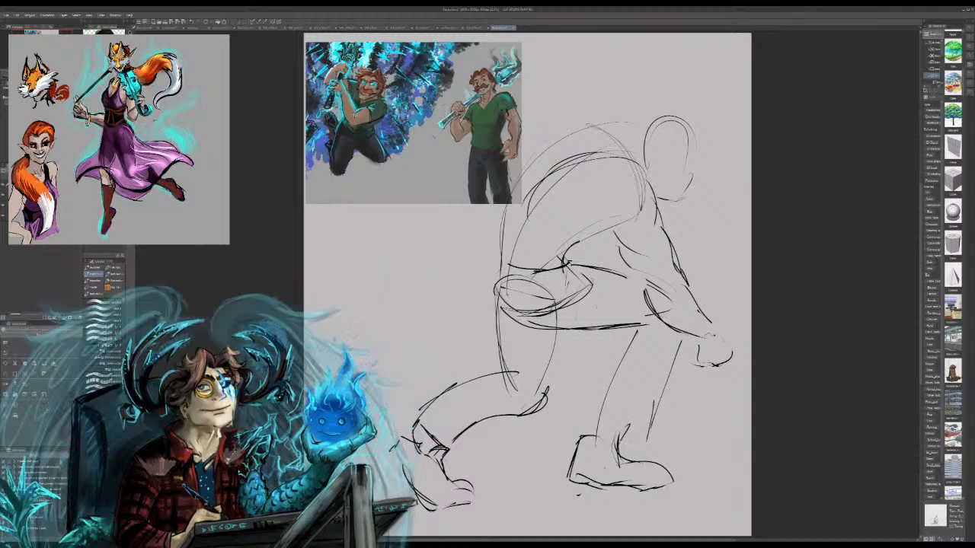
drag(579, 444, 637, 418)
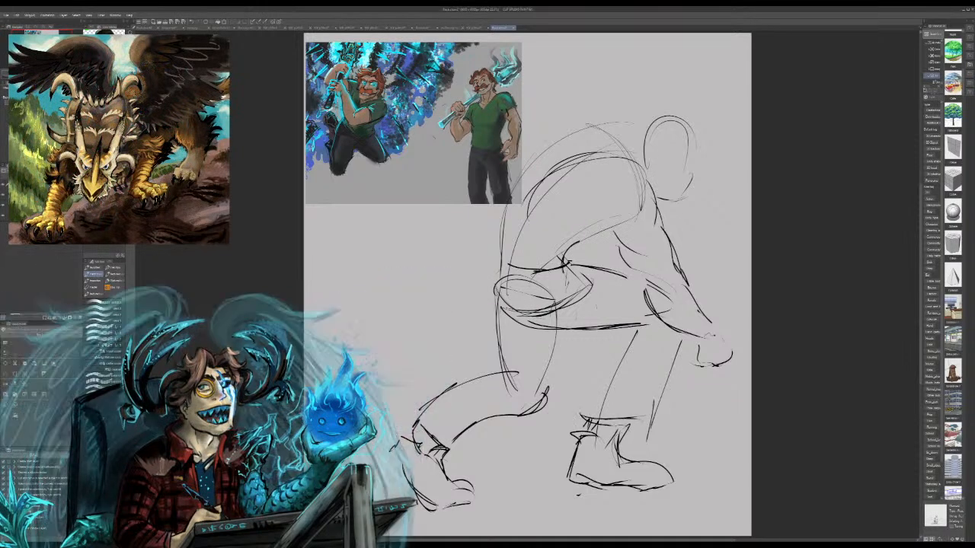
drag(655, 373, 640, 422)
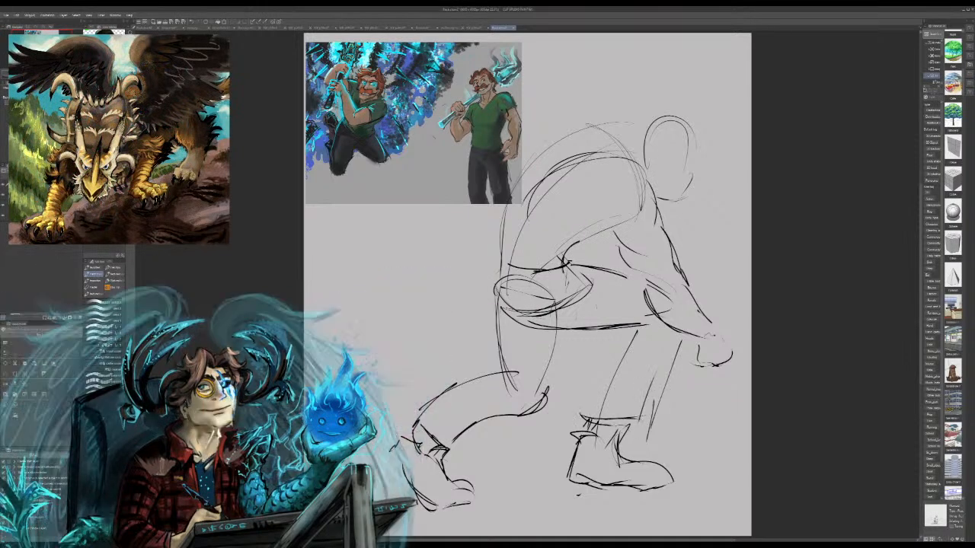
Refine the front shin and rear thigh contours, and erase the pelvis construction ovals and overlapping lines at the rear knee
drag(631, 329, 576, 402)
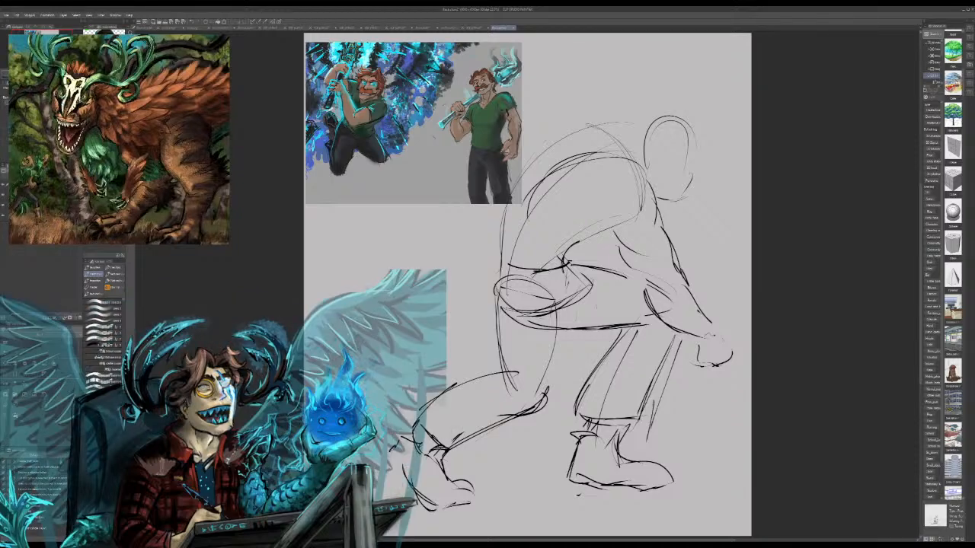
drag(514, 391, 491, 373)
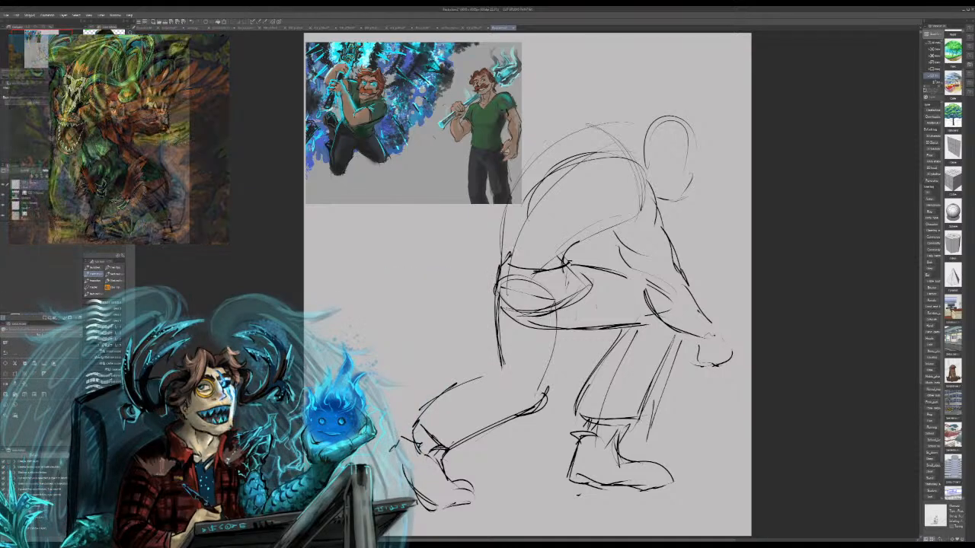
mouse_move(520, 321)
mouse_down()
mouse_move(503, 278)
mouse_move(504, 295)
mouse_move(544, 284)
mouse_move(554, 306)
mouse_move(578, 278)
mouse_move(568, 345)
mouse_up()
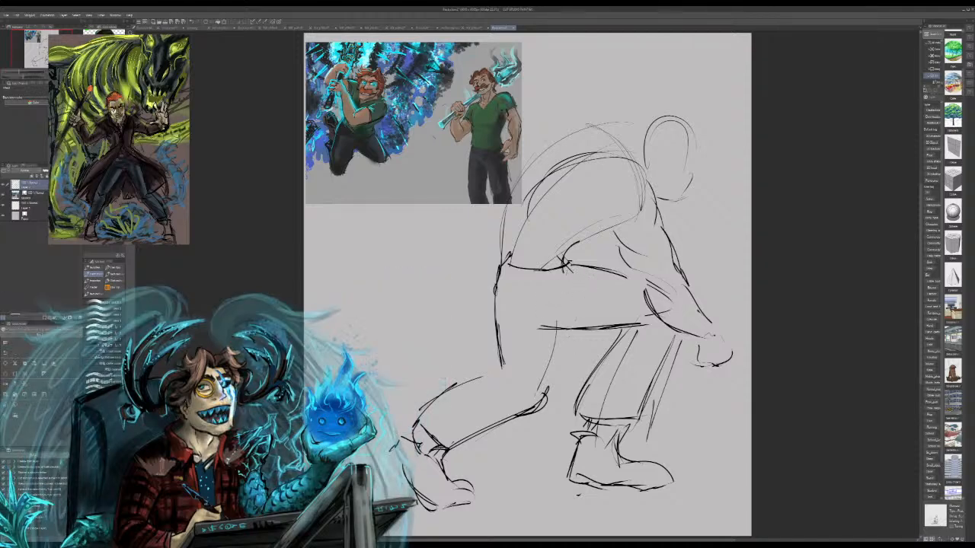
mouse_move(518, 316)
mouse_down()
mouse_move(556, 330)
mouse_move(550, 393)
mouse_move(537, 409)
mouse_up()
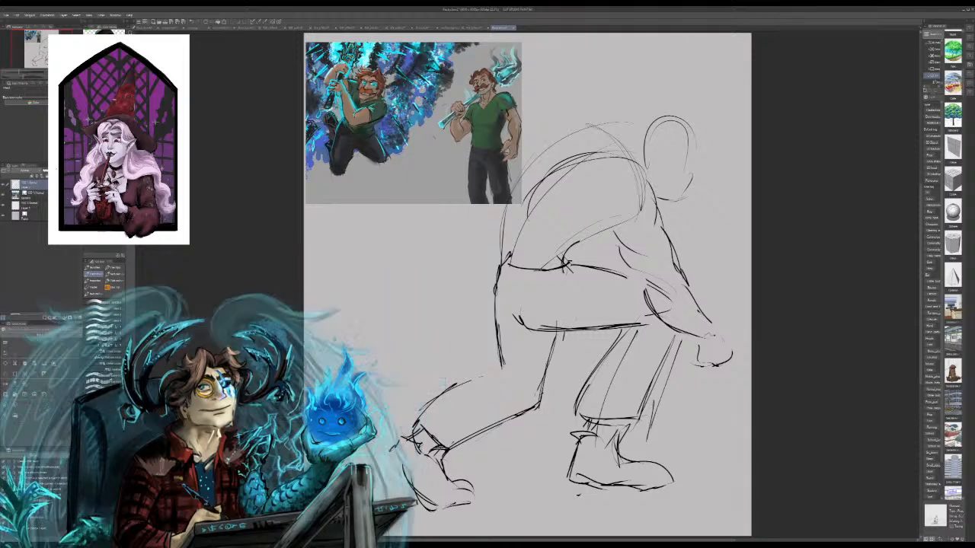
Add the hair mass, brow, nose and jaw contours to the head in a downward-facing profile
drag(671, 113, 671, 139)
mouse_move(647, 144)
mouse_down()
mouse_move(672, 131)
mouse_move(623, 158)
mouse_up()
mouse_move(668, 118)
mouse_down()
mouse_move(634, 136)
mouse_move(700, 128)
mouse_move(680, 196)
mouse_up()
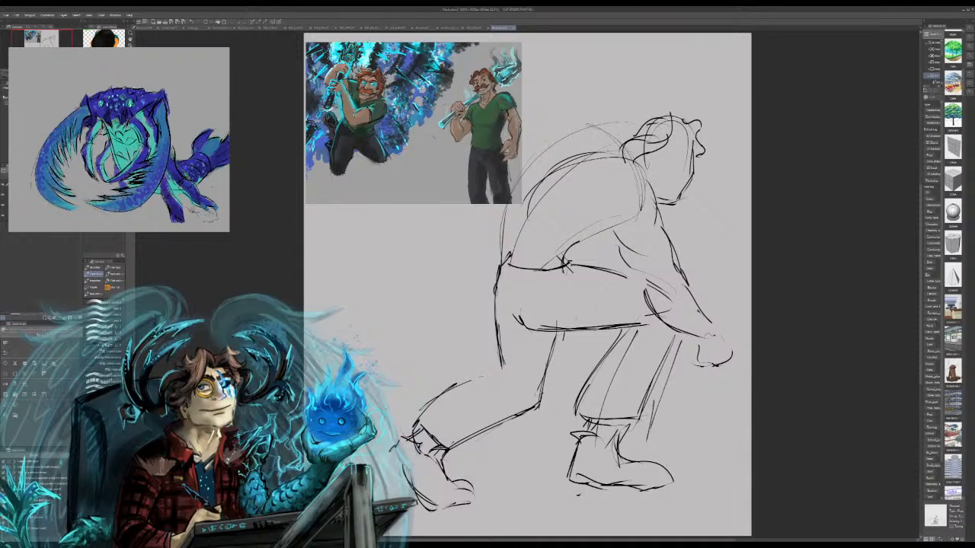
Strengthen the shoulder and outer arm contours, sketch the shirt's lower front edge, and undo the unwanted strokes
mouse_move(642, 185)
mouse_down()
mouse_move(633, 190)
mouse_move(653, 212)
mouse_move(651, 233)
mouse_move(680, 270)
mouse_up()
drag(654, 230, 681, 278)
drag(617, 258, 645, 285)
mouse_move(600, 238)
mouse_down()
mouse_move(622, 260)
mouse_move(620, 233)
mouse_up()
key(ctrl+z)
key(ctrl+z)
key(ctrl+z)
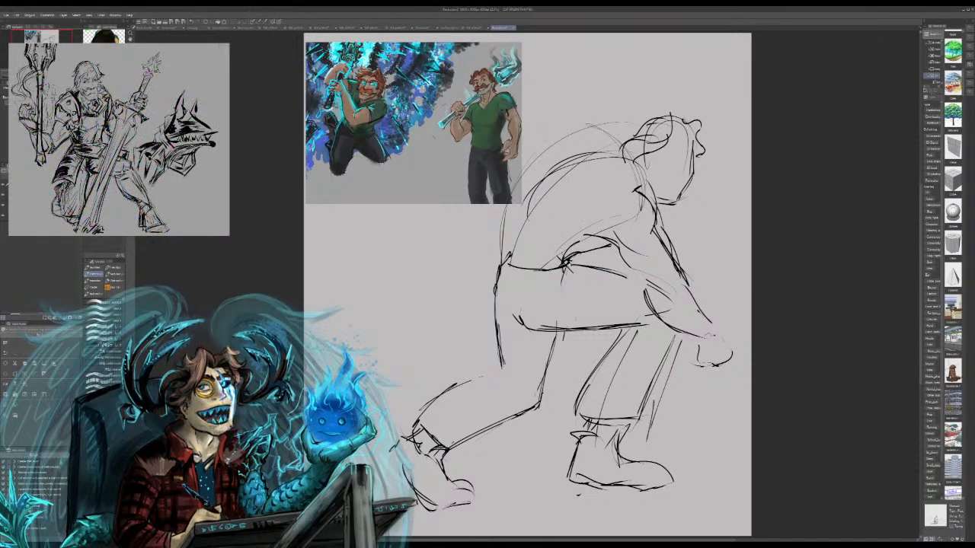
Redraw the front thigh with a downward-sloping top line from waist to knee and a slightly lower underside, erasing the old lines
mouse_move(571, 268)
mouse_down()
mouse_move(615, 272)
mouse_move(647, 300)
mouse_up()
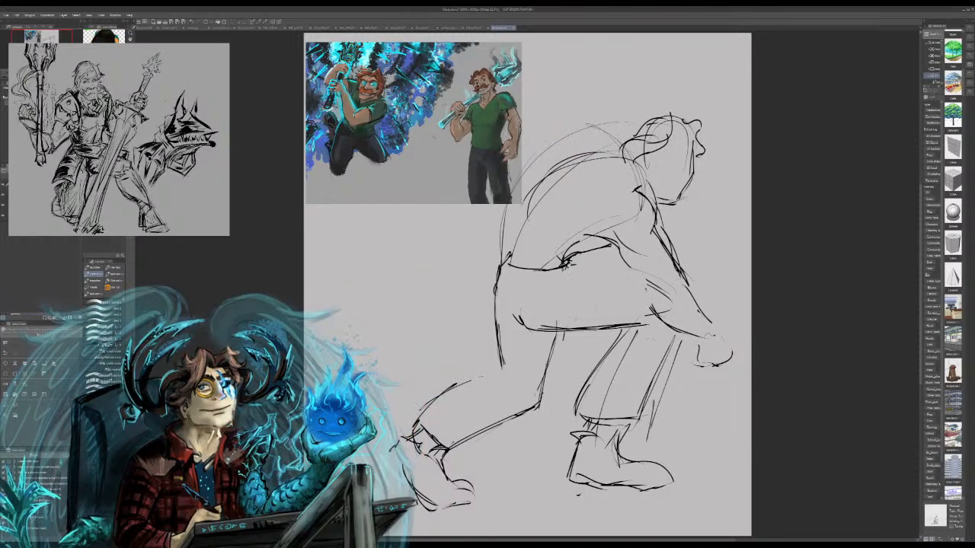
mouse_move(560, 276)
mouse_down()
mouse_move(588, 272)
mouse_move(655, 302)
mouse_up()
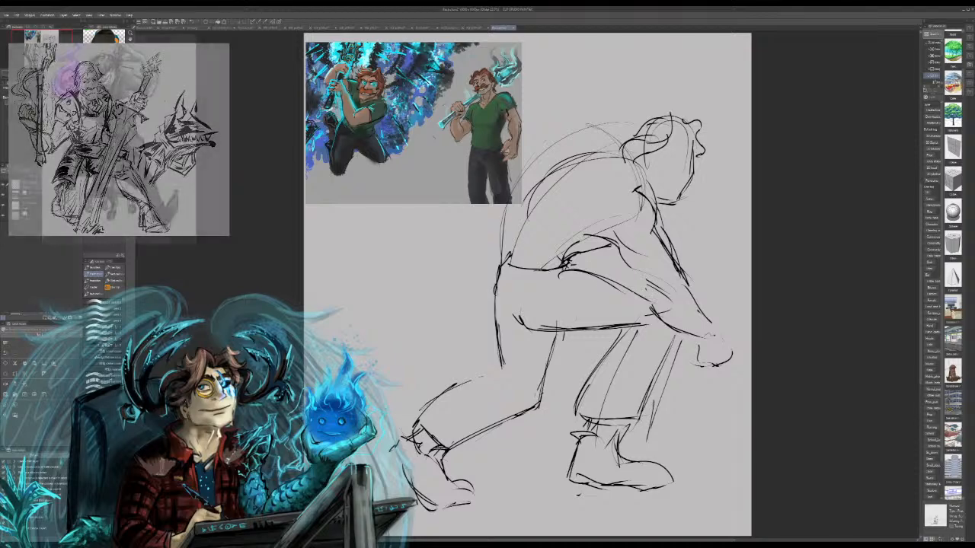
drag(531, 331, 645, 340)
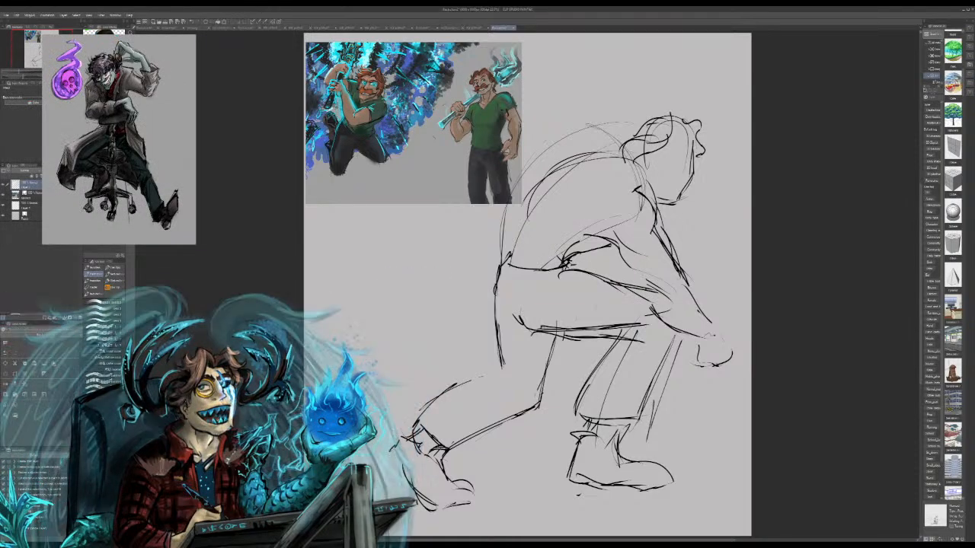
mouse_move(538, 327)
mouse_down()
mouse_move(643, 323)
mouse_move(575, 273)
mouse_up()
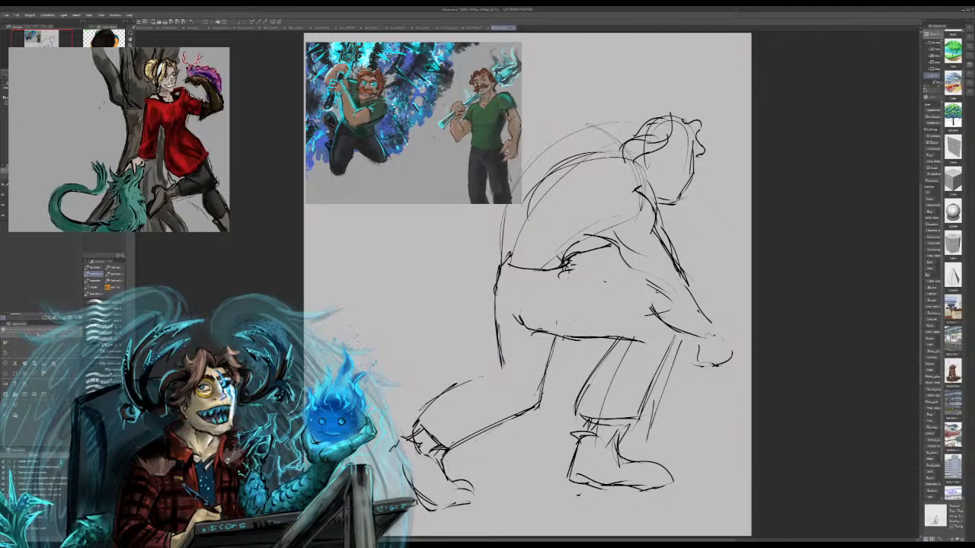
mouse_move(551, 287)
mouse_down()
mouse_move(606, 287)
mouse_move(647, 310)
mouse_up()
key(ctrl+z)
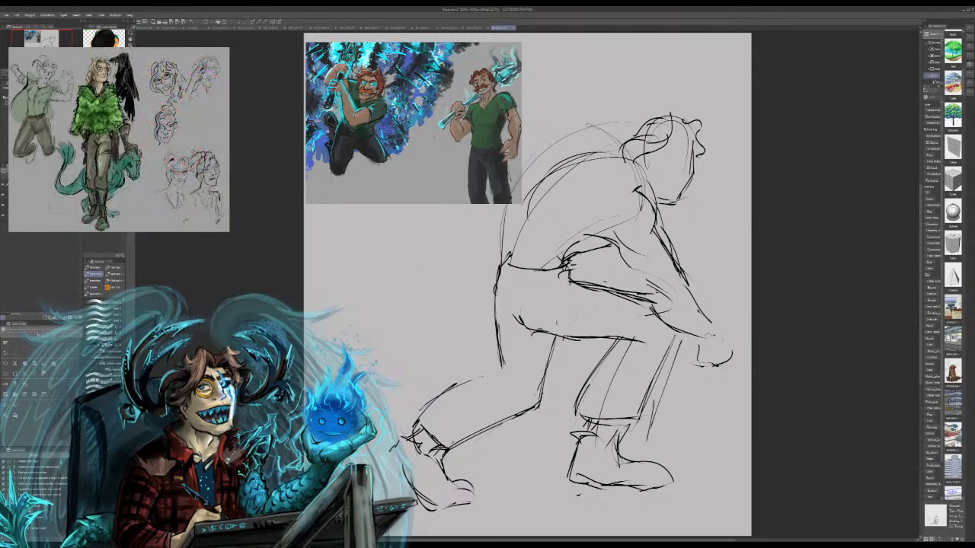
Define the front knee and shin edge below the forearm, and reinforce the inner contour of the rear thigh
drag(661, 324, 649, 379)
drag(656, 342, 649, 359)
drag(554, 338, 526, 431)
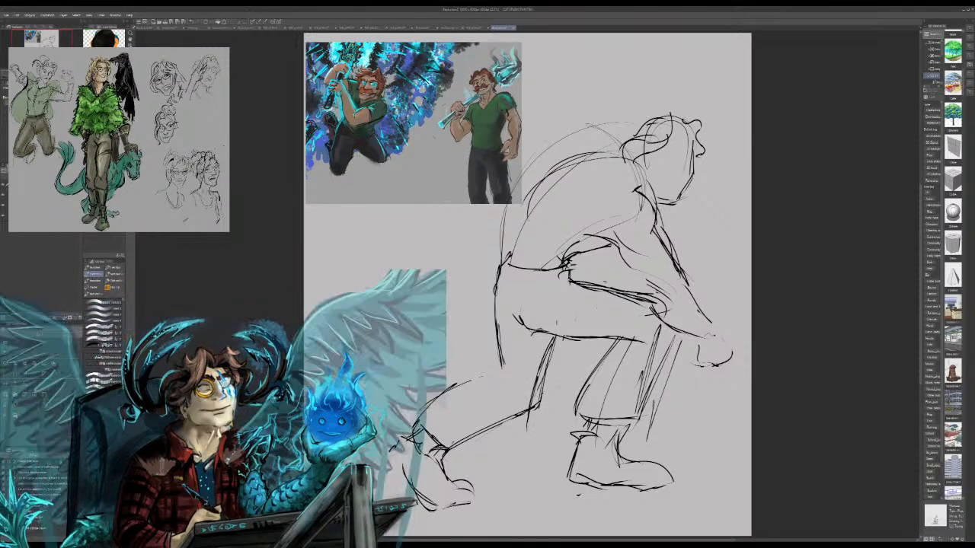
Erase the outer arm contour and redraw the shoulder front and sleeve with short curved strokes
drag(650, 198, 691, 297)
drag(683, 339, 693, 346)
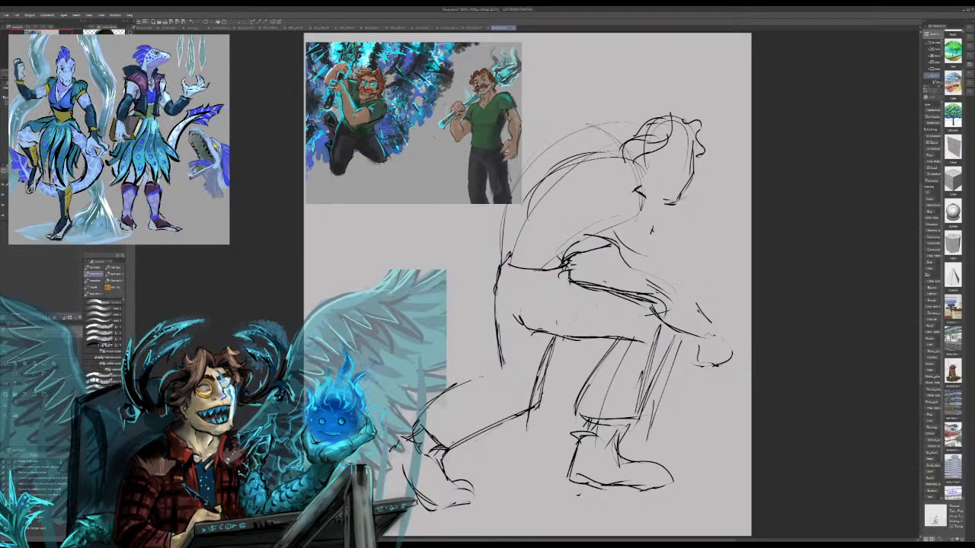
drag(644, 188, 650, 227)
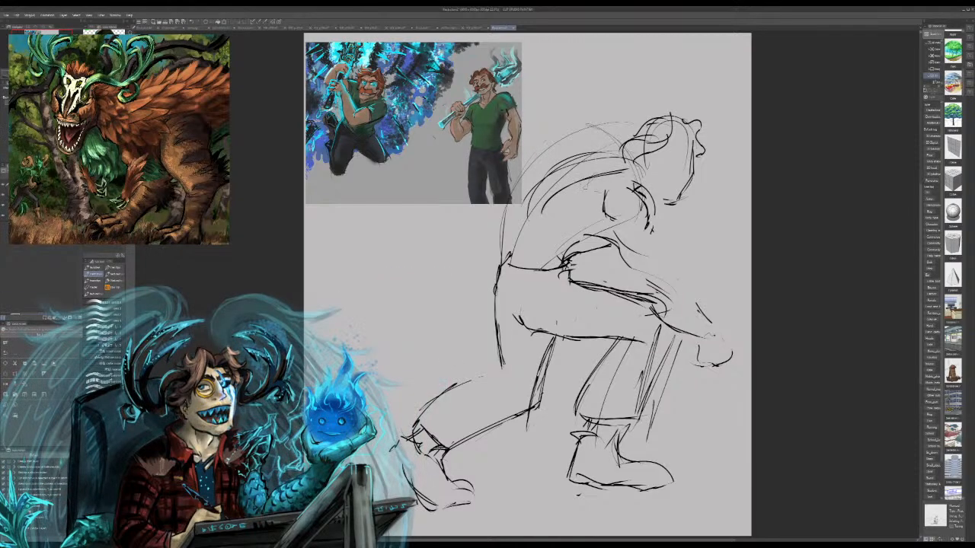
Try darker contour strokes along the upper back and shoulder, and undo them
mouse_move(549, 197)
mouse_down()
mouse_move(608, 147)
mouse_move(620, 151)
mouse_up()
mouse_move(562, 172)
mouse_down()
mouse_move(578, 162)
mouse_move(527, 228)
mouse_up()
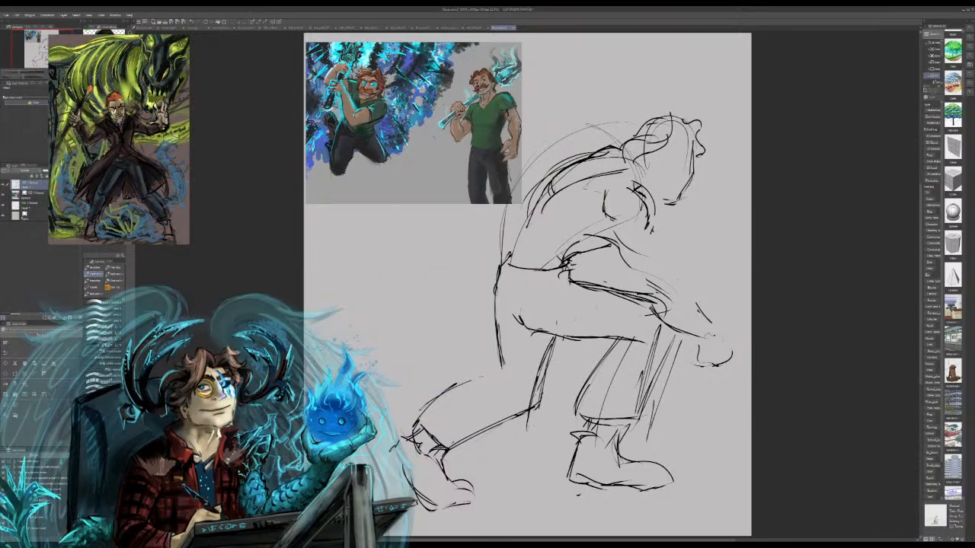
key(ctrl+z)
key(ctrl+z)
key(ctrl+z)
key(ctrl+z)
key(ctrl+z)
key(ctrl+z)
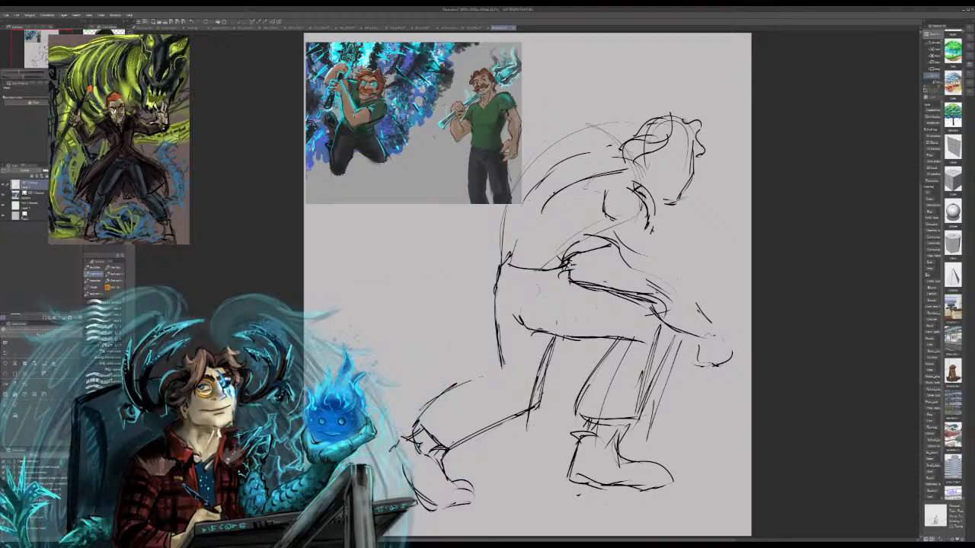
Darken the rear leg's contours from the hip down the thigh, and along the lower leg's underside to the trouser cuff
mouse_move(505, 265)
mouse_down()
mouse_move(495, 312)
mouse_move(513, 378)
mouse_up()
drag(551, 337, 554, 401)
drag(605, 189, 615, 221)
drag(555, 412, 467, 441)
mouse_move(430, 412)
mouse_down()
mouse_move(463, 455)
mouse_move(457, 442)
mouse_move(417, 437)
mouse_up()
drag(422, 429, 415, 435)
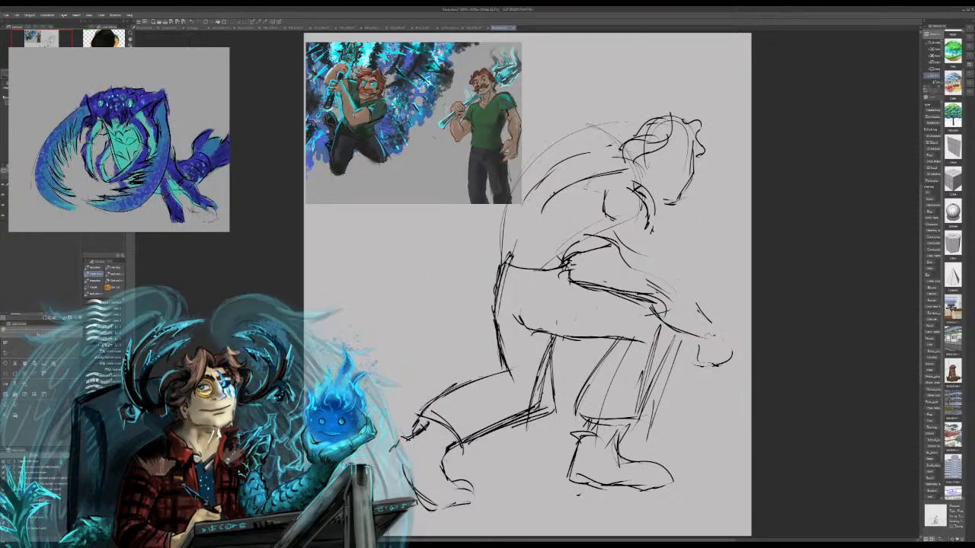
Sketch the far arm stretched backward across the reference image to an oval fist, and reinforce the curved line of the back
drag(458, 110, 585, 150)
drag(536, 127, 581, 155)
mouse_move(458, 111)
mouse_down()
mouse_move(528, 125)
mouse_move(565, 144)
mouse_move(554, 159)
mouse_move(610, 152)
mouse_up()
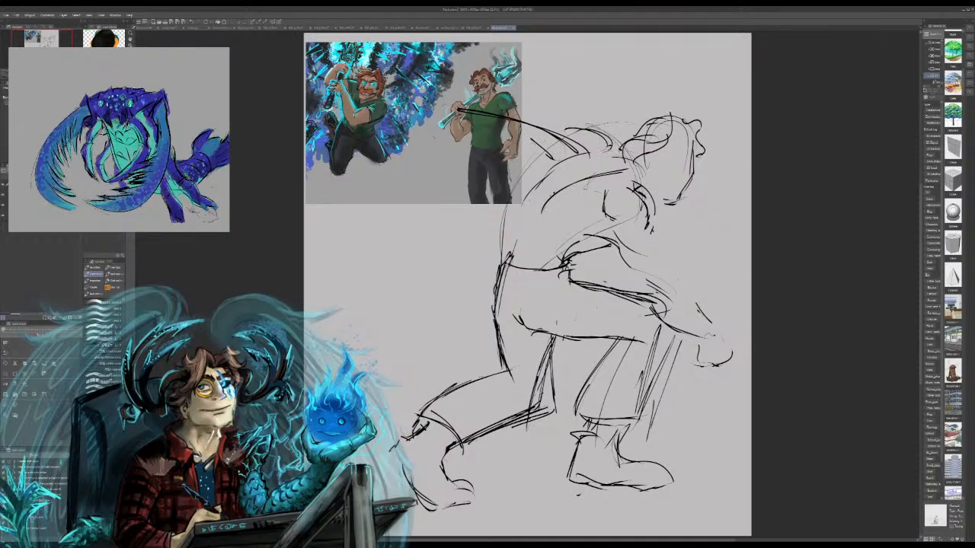
mouse_move(442, 98)
mouse_down()
mouse_move(492, 125)
mouse_move(530, 126)
mouse_up()
mouse_move(448, 70)
mouse_down()
mouse_move(558, 103)
mouse_move(609, 139)
mouse_move(601, 126)
mouse_move(562, 163)
mouse_move(557, 149)
mouse_up()
mouse_move(499, 118)
mouse_down()
mouse_move(552, 157)
mouse_move(531, 131)
mouse_up()
key(ctrl+z)
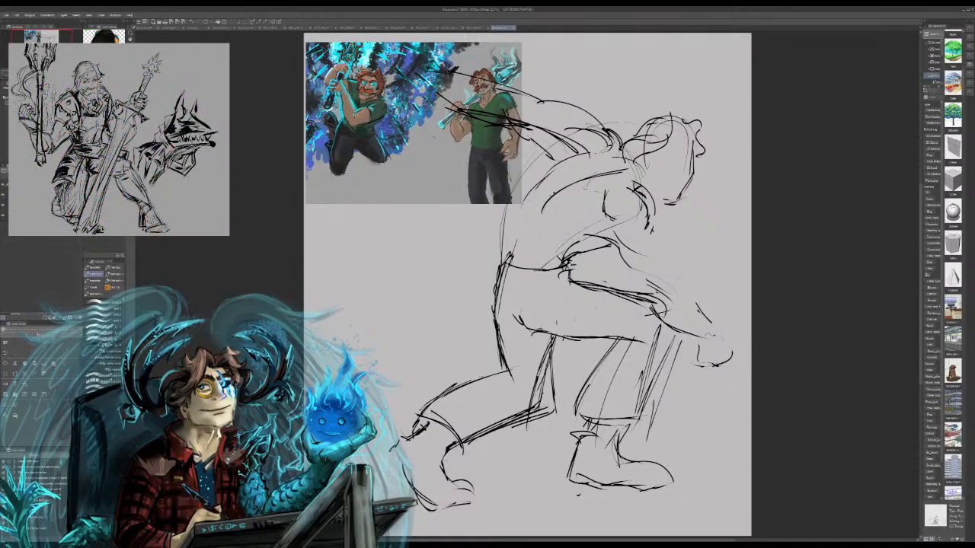
mouse_move(438, 87)
mouse_down()
mouse_move(418, 99)
mouse_move(393, 83)
mouse_move(441, 65)
mouse_move(460, 77)
mouse_move(459, 117)
mouse_move(523, 118)
mouse_up()
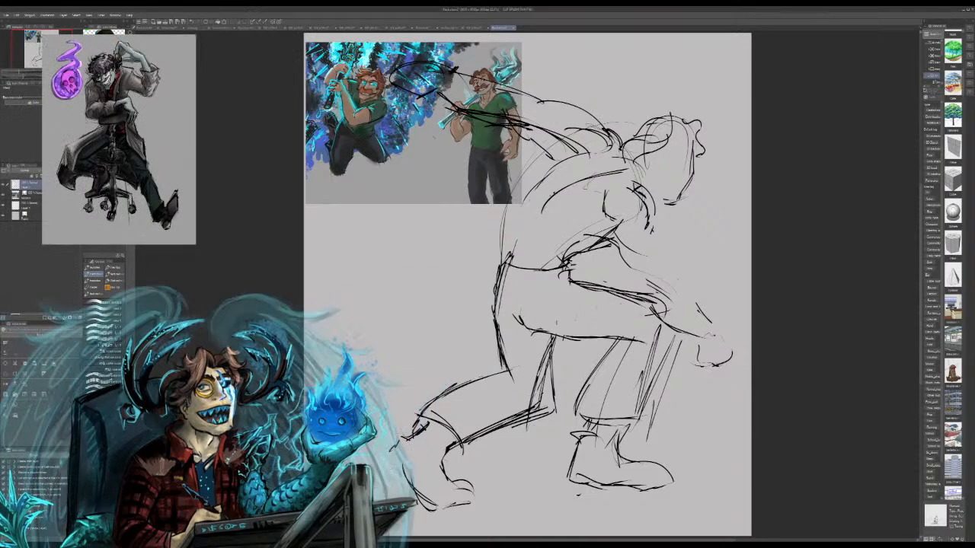
mouse_move(508, 261)
mouse_down()
mouse_move(516, 214)
mouse_move(546, 159)
mouse_move(585, 142)
mouse_move(532, 192)
mouse_move(586, 155)
mouse_up()
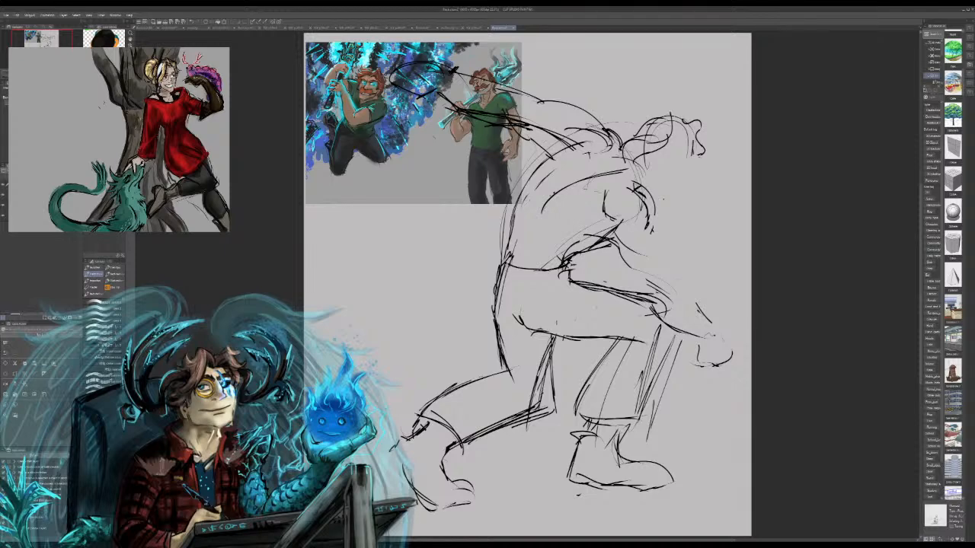
Erase the old head and redraw it with a round cranium and angled jaw, adding darker strokes at the neck and shoulders
mouse_move(628, 148)
mouse_down()
mouse_move(656, 128)
mouse_move(694, 133)
mouse_move(696, 152)
mouse_up()
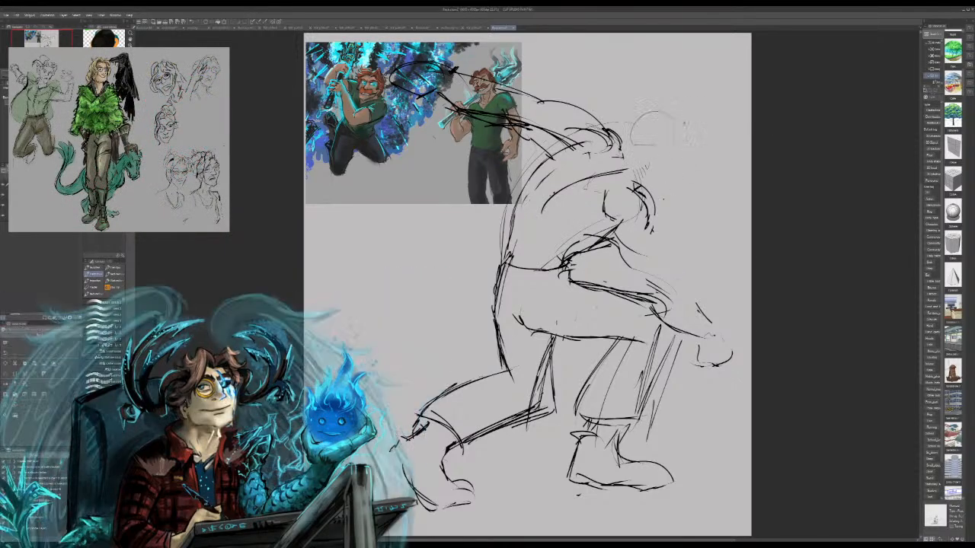
mouse_move(631, 131)
mouse_down()
mouse_move(673, 106)
mouse_move(681, 114)
mouse_move(689, 140)
mouse_move(669, 185)
mouse_up()
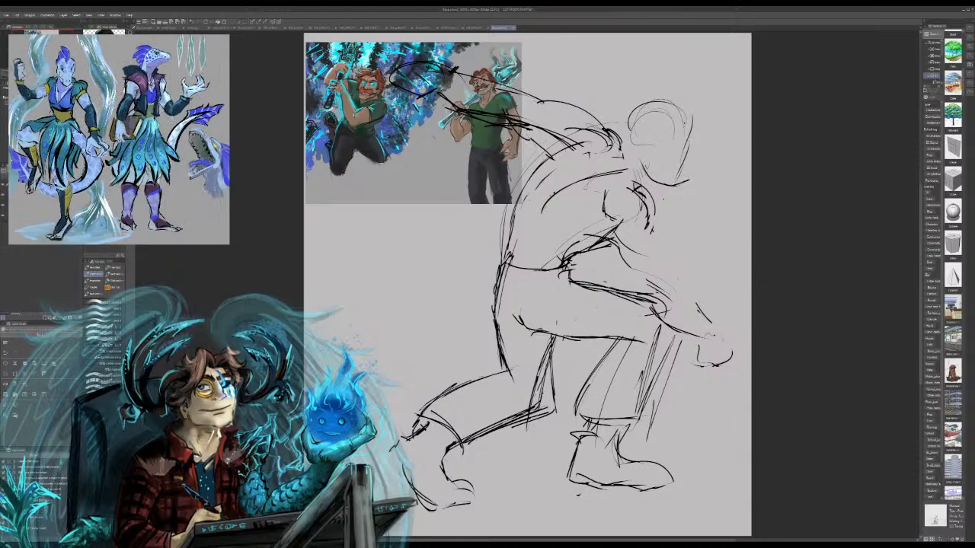
mouse_move(691, 129)
mouse_down()
mouse_move(691, 179)
mouse_move(625, 180)
mouse_move(650, 179)
mouse_up()
mouse_move(634, 136)
mouse_down()
mouse_move(608, 142)
mouse_move(580, 170)
mouse_move(596, 172)
mouse_move(579, 176)
mouse_up()
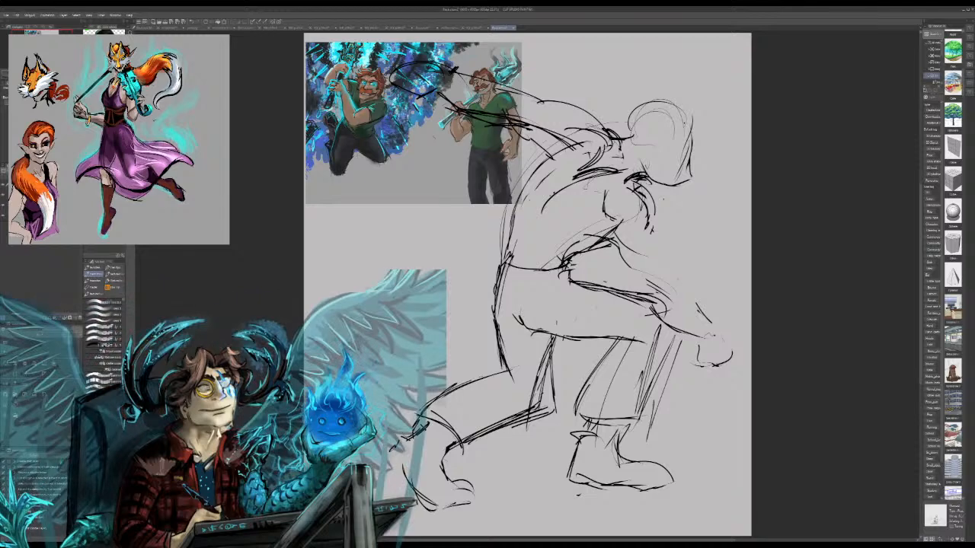
Draw the hairline, swept-back hair and forelock on the head, and add the brow, eyes, nose, moustache and gritted mouth
drag(675, 107, 650, 145)
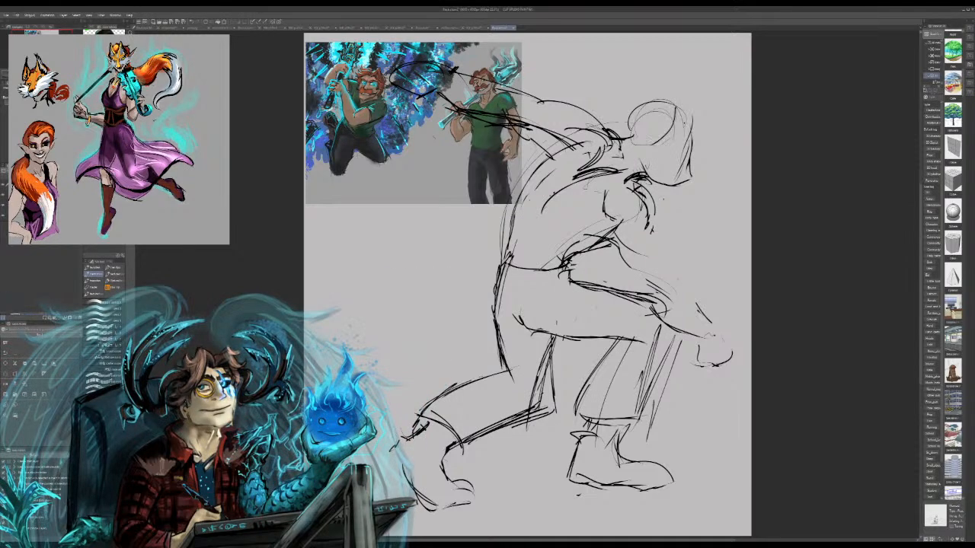
mouse_move(685, 105)
mouse_down()
mouse_move(697, 139)
mouse_move(642, 150)
mouse_up()
drag(656, 145, 641, 157)
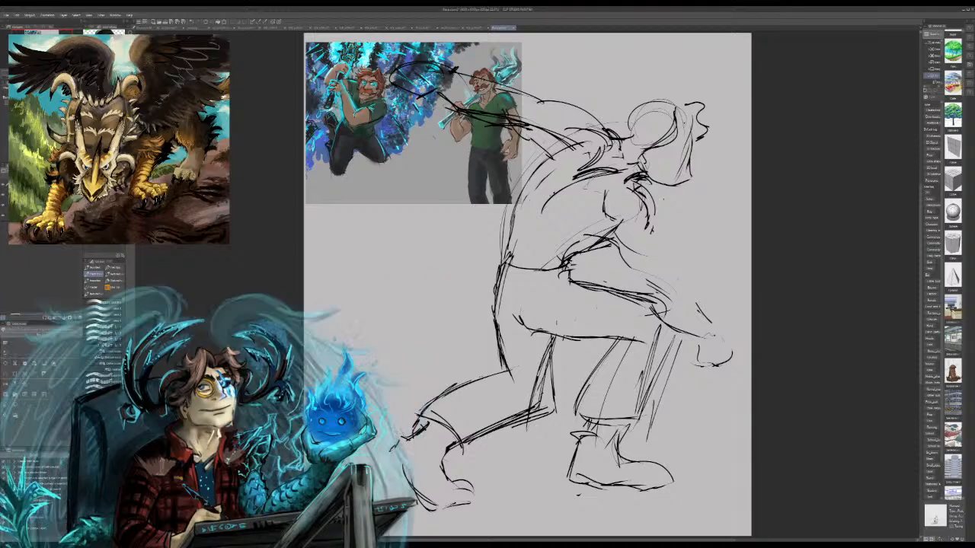
drag(620, 127, 623, 156)
mouse_move(644, 109)
mouse_down()
mouse_move(621, 138)
mouse_move(625, 150)
mouse_up()
key(ctrl+z)
mouse_move(659, 105)
mouse_down()
mouse_move(625, 131)
mouse_move(666, 95)
mouse_move(688, 103)
mouse_move(677, 118)
mouse_move(694, 144)
mouse_up()
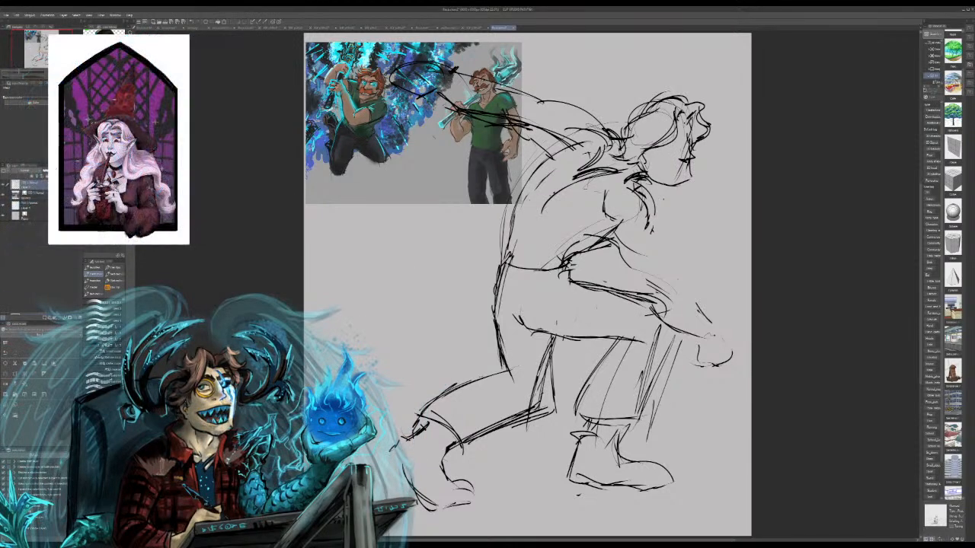
mouse_move(688, 133)
mouse_down()
mouse_move(688, 172)
mouse_move(693, 153)
mouse_up()
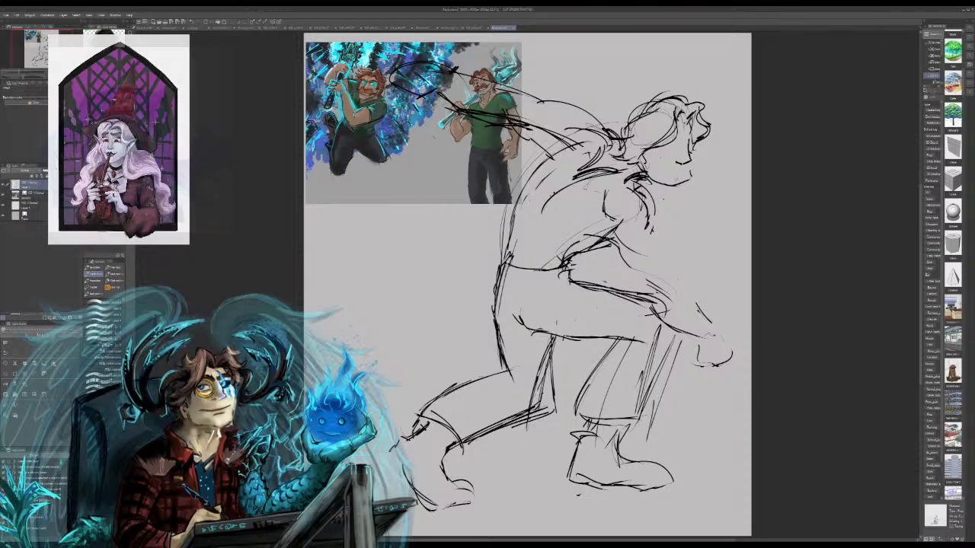
drag(668, 138, 680, 144)
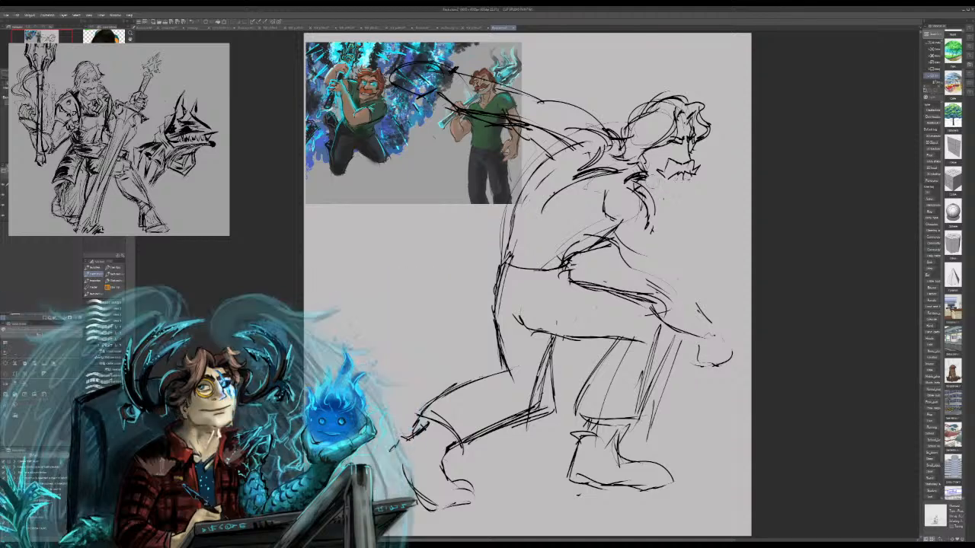
Replace the old near-arm lines with a muscular contour running from the shoulder over the elbow and forearm to the wrist
drag(630, 189, 646, 230)
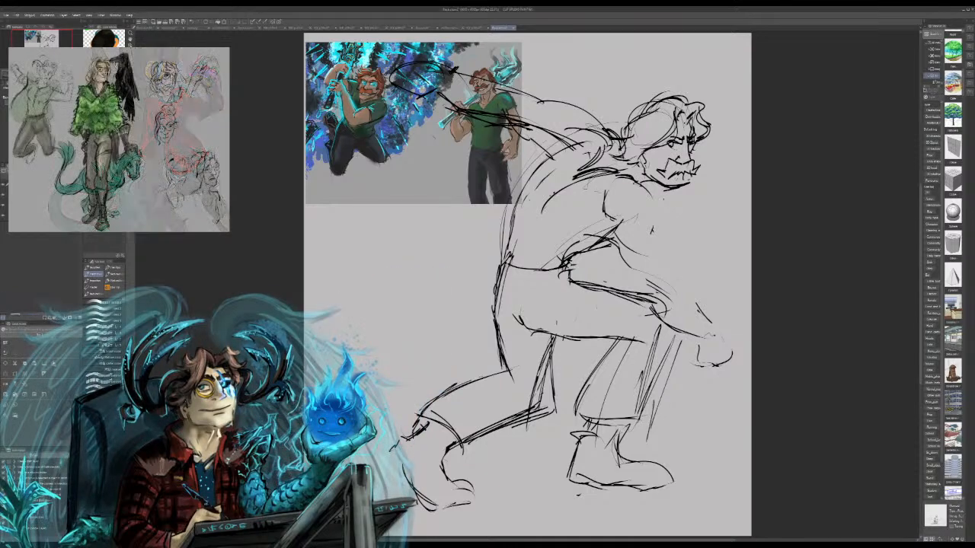
mouse_move(649, 192)
mouse_down()
mouse_move(652, 220)
mouse_move(676, 253)
mouse_up()
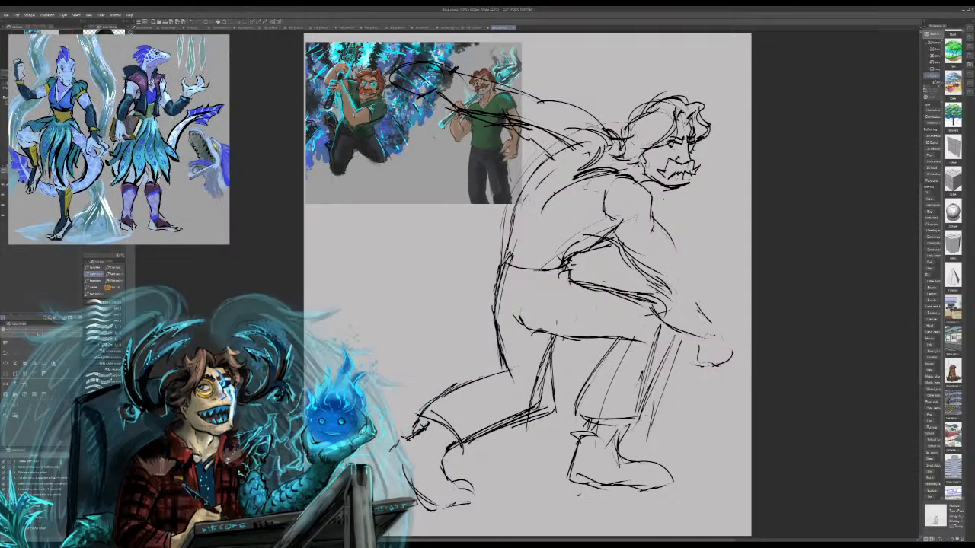
drag(675, 250, 680, 279)
key(ctrl+z)
drag(659, 226, 718, 321)
drag(659, 283, 692, 322)
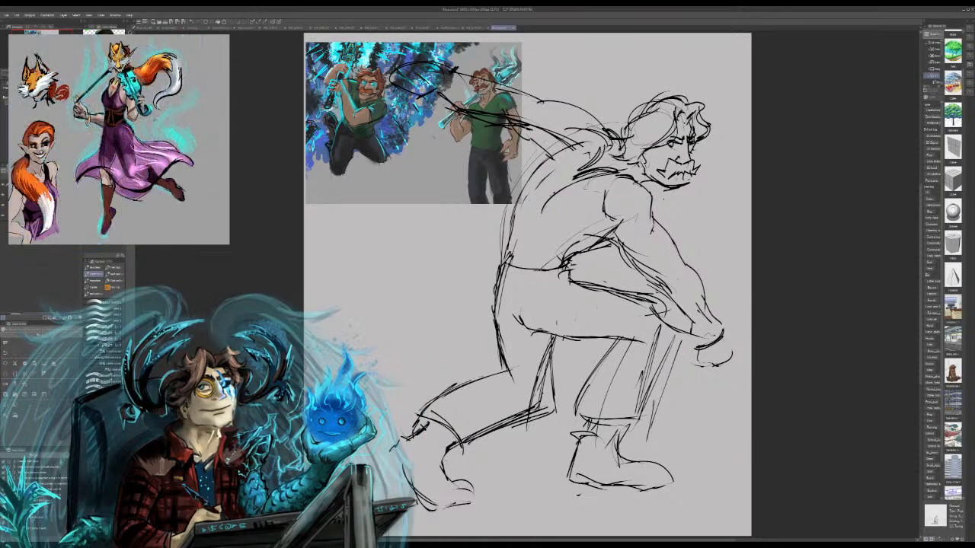
key(ctrl+z)
mouse_move(709, 310)
mouse_down()
mouse_move(733, 319)
mouse_move(712, 338)
mouse_up()
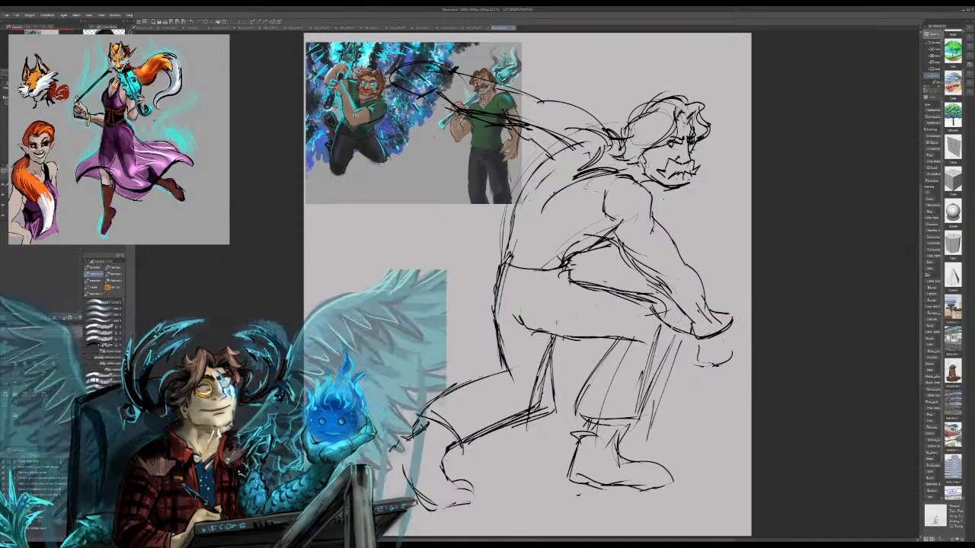
Erase the stray lines around the front shin and redraw the lower leg straighter, from under the thigh to the cuff
drag(672, 362, 653, 400)
drag(679, 340, 651, 418)
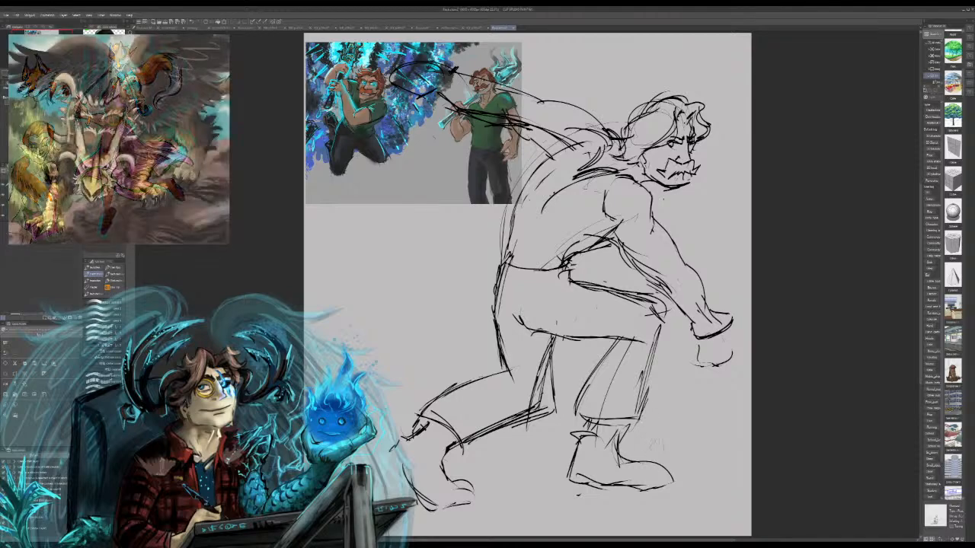
mouse_move(630, 343)
mouse_down()
mouse_move(612, 391)
mouse_move(579, 415)
mouse_up()
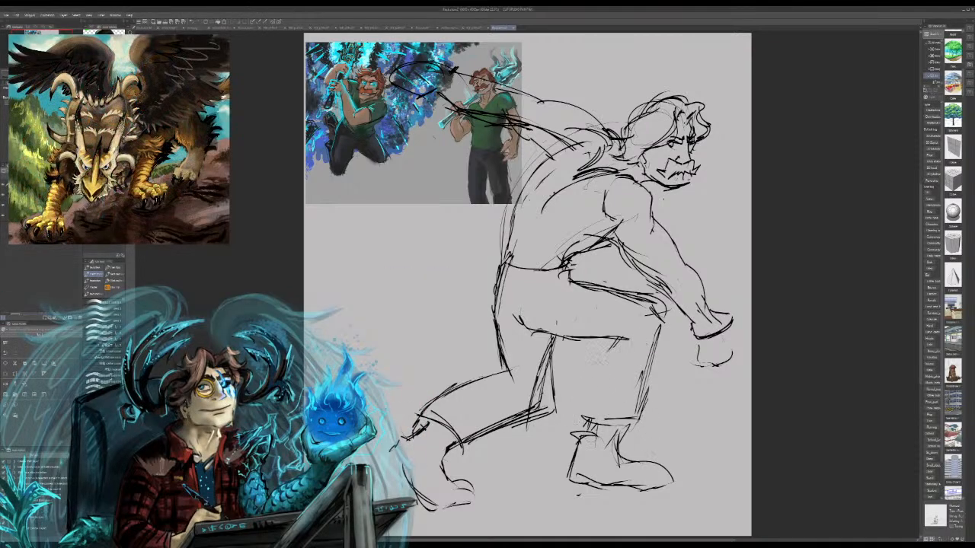
drag(600, 367, 585, 416)
key(ctrl+z)
key(ctrl+z)
drag(601, 336, 593, 359)
drag(657, 332, 639, 420)
drag(656, 349, 633, 424)
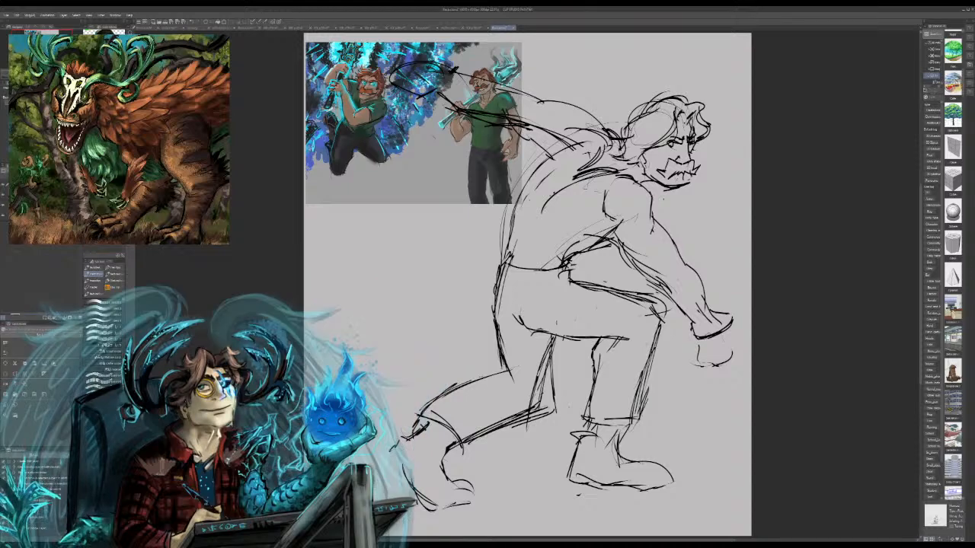
Erase the rear knee lines and the old back and hip lines, and redraw the lower back and buttock as one smooth curve
mouse_move(546, 414)
mouse_down()
mouse_move(555, 407)
mouse_move(554, 364)
mouse_up()
drag(499, 337, 509, 384)
drag(493, 294, 489, 320)
drag(512, 245, 491, 311)
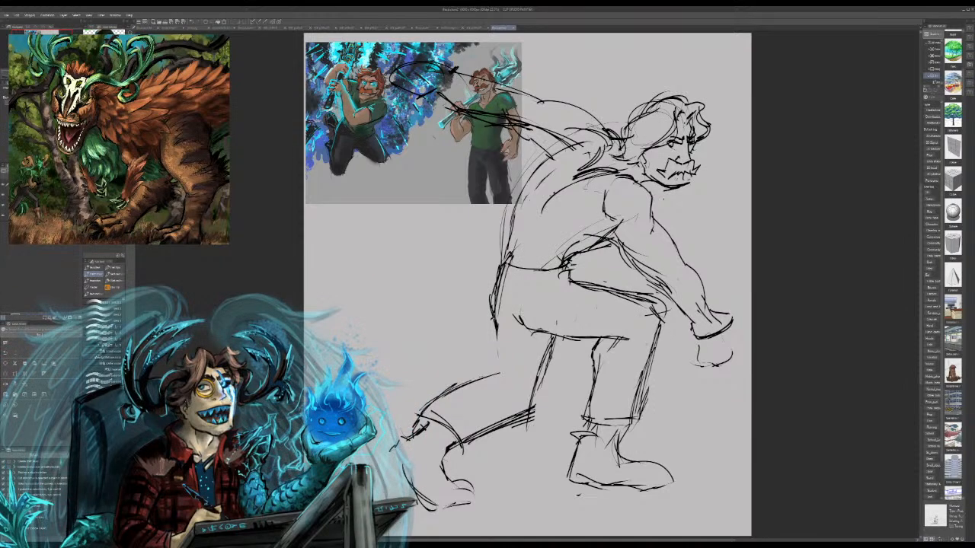
key(ctrl+z)
key(ctrl+z)
key(ctrl+z)
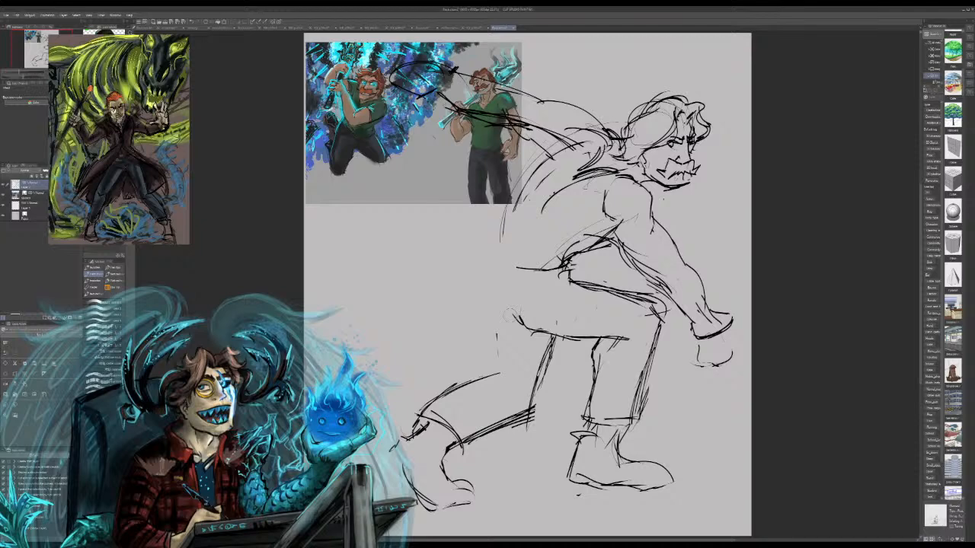
drag(517, 207, 490, 323)
drag(490, 277, 496, 329)
drag(501, 248, 487, 297)
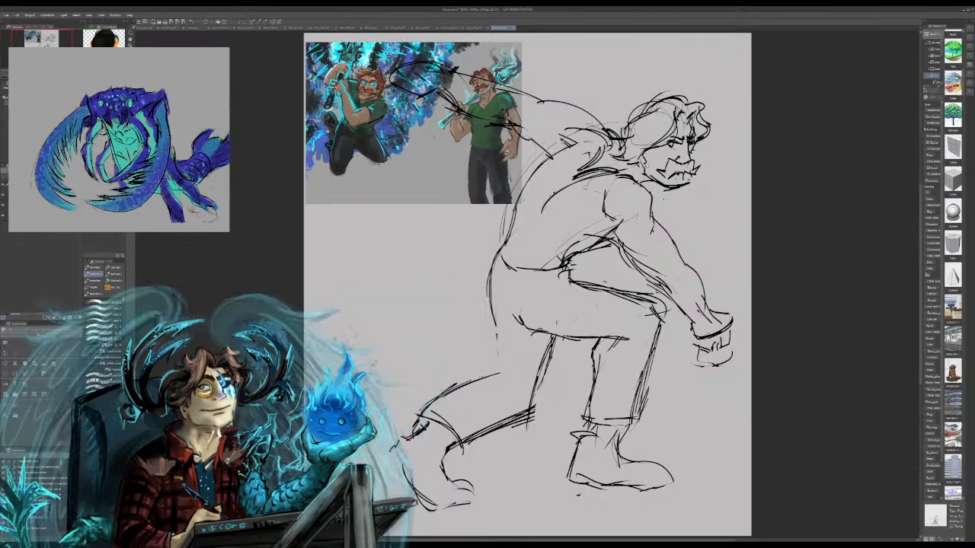
Thicken the jaw and the outer contour of the near shoulder and upper arm, and add a short fold under the armpit
key(ctrl+plus)
key(ctrl+plus)
key(ctrl+plus)
key(ctrl+plus)
key(ctrl+plus)
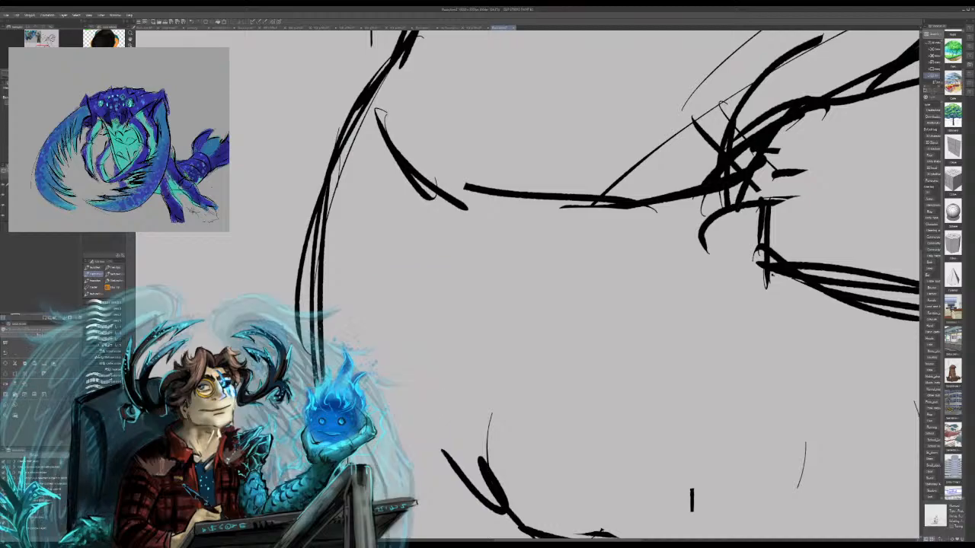
key(ctrl+minus)
key(ctrl+minus)
drag(716, 152, 354, 409)
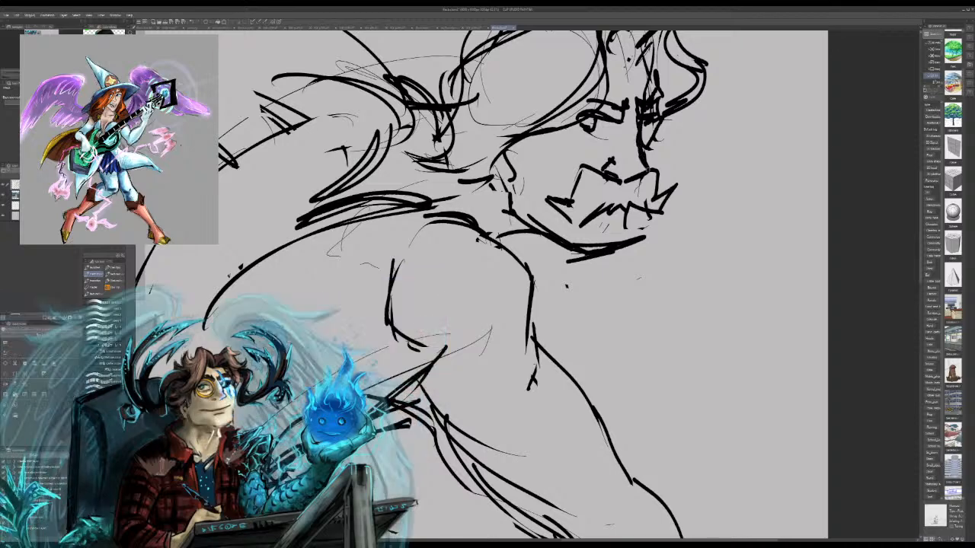
mouse_move(633, 215)
mouse_down()
mouse_move(637, 238)
mouse_move(589, 247)
mouse_move(527, 221)
mouse_up()
mouse_move(469, 228)
mouse_down()
mouse_move(524, 262)
mouse_move(536, 333)
mouse_move(616, 441)
mouse_up()
drag(578, 382, 627, 498)
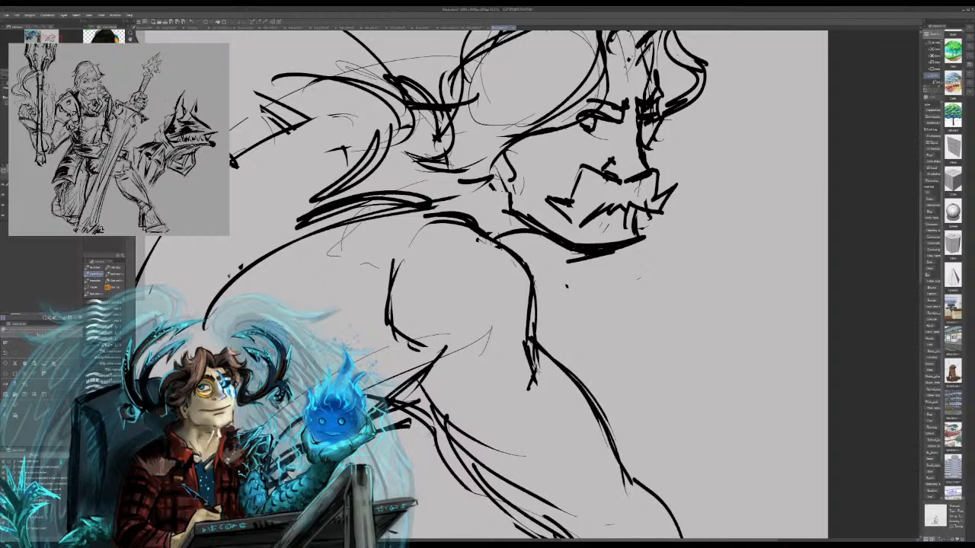
drag(367, 360, 413, 379)
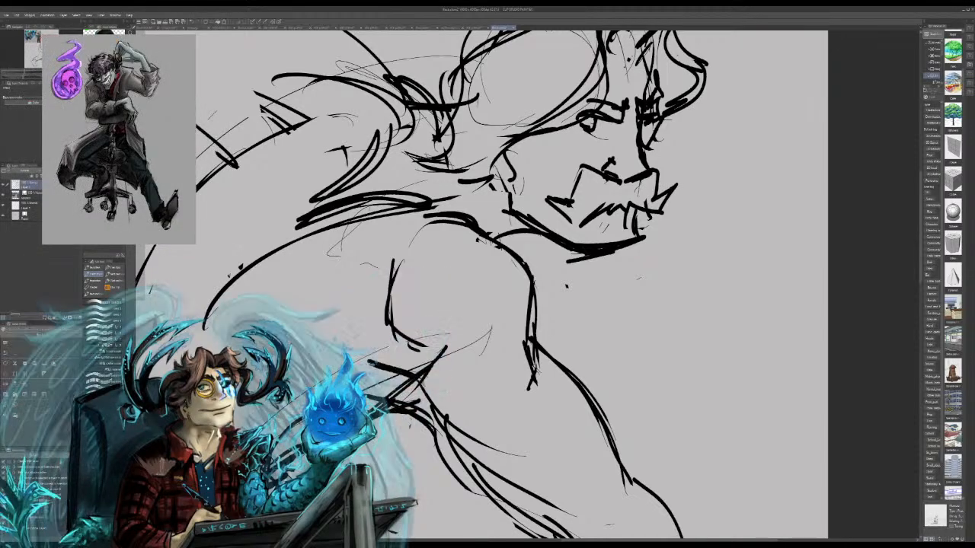
Draw the curved chest line beside the near shoulder and build up the shirt collar around the neck with repeated strokes
mouse_move(311, 395)
mouse_down()
mouse_move(332, 326)
mouse_move(487, 238)
mouse_up()
drag(297, 417, 432, 258)
mouse_move(322, 352)
mouse_down()
mouse_move(481, 242)
mouse_move(390, 277)
mouse_up()
drag(387, 231, 456, 235)
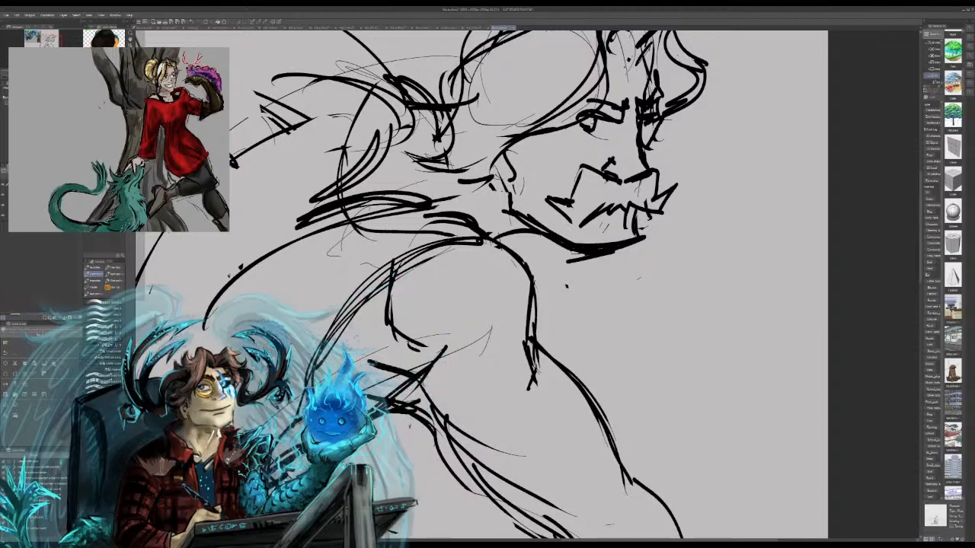
mouse_move(425, 191)
mouse_down()
mouse_move(510, 213)
mouse_move(400, 162)
mouse_move(405, 105)
mouse_up()
drag(405, 109, 423, 195)
drag(381, 134, 414, 194)
drag(390, 156, 423, 203)
drag(390, 110, 408, 195)
Reinforce the far shoulder's top edge with several short strokes between the back and the neck
mouse_move(427, 229)
mouse_down()
mouse_move(603, 327)
mouse_move(664, 330)
mouse_up()
drag(484, 253, 571, 181)
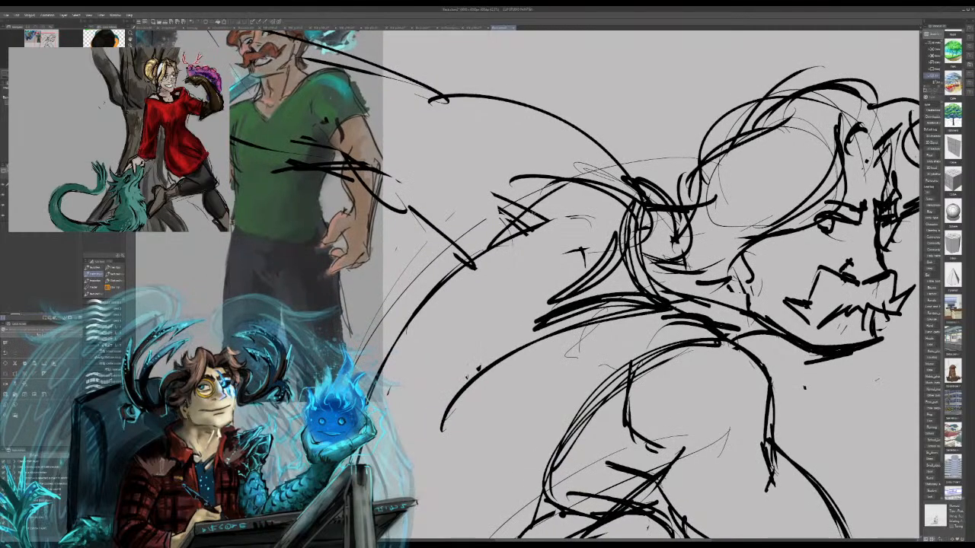
drag(546, 231, 628, 186)
drag(548, 221, 624, 185)
drag(538, 233, 614, 188)
Erase the upper contour of the backward-stretched arm and redraw it with a lower bicep curve, an elbow dip and a fuller forearm
mouse_move(472, 244)
mouse_down()
mouse_move(614, 314)
mouse_move(677, 367)
mouse_move(753, 346)
mouse_move(724, 359)
mouse_up()
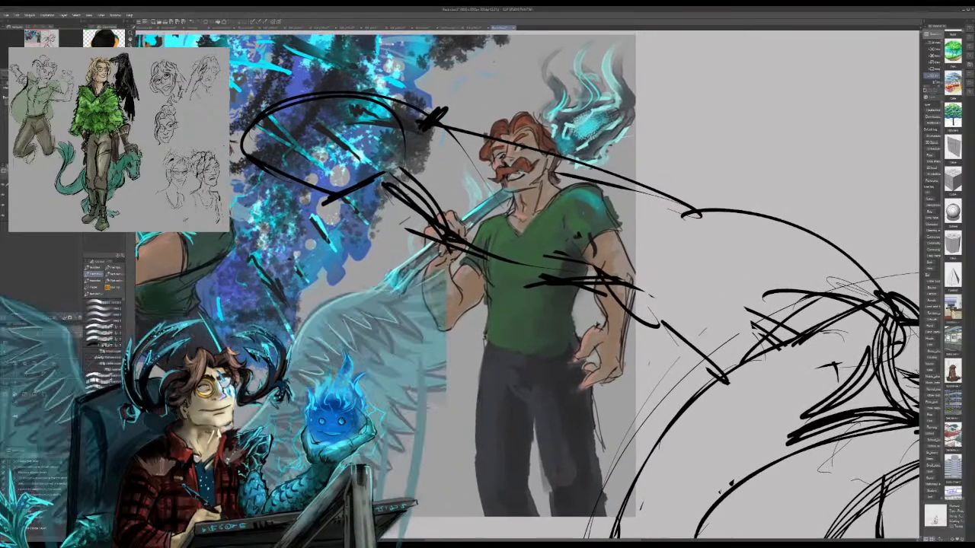
drag(667, 311, 719, 367)
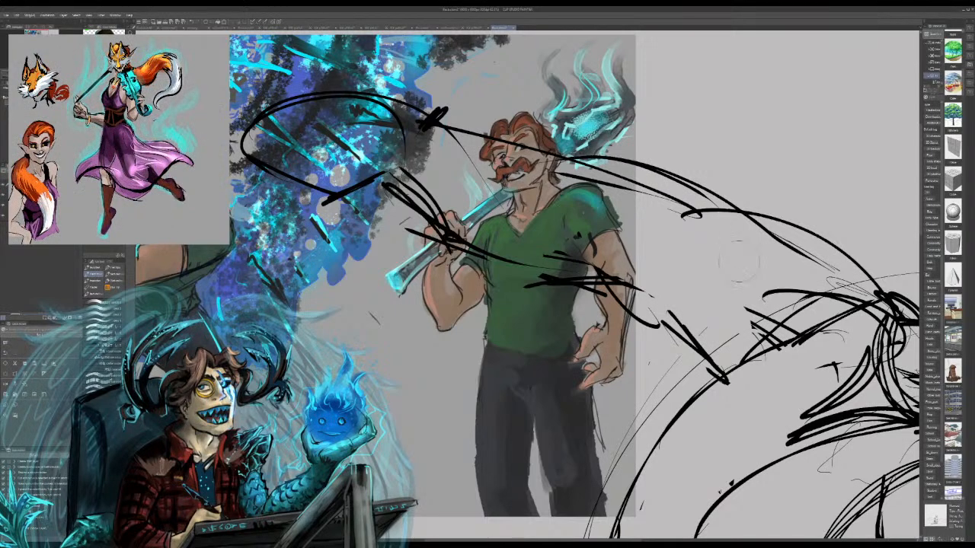
mouse_move(579, 186)
mouse_down()
mouse_move(663, 179)
mouse_move(702, 214)
mouse_up()
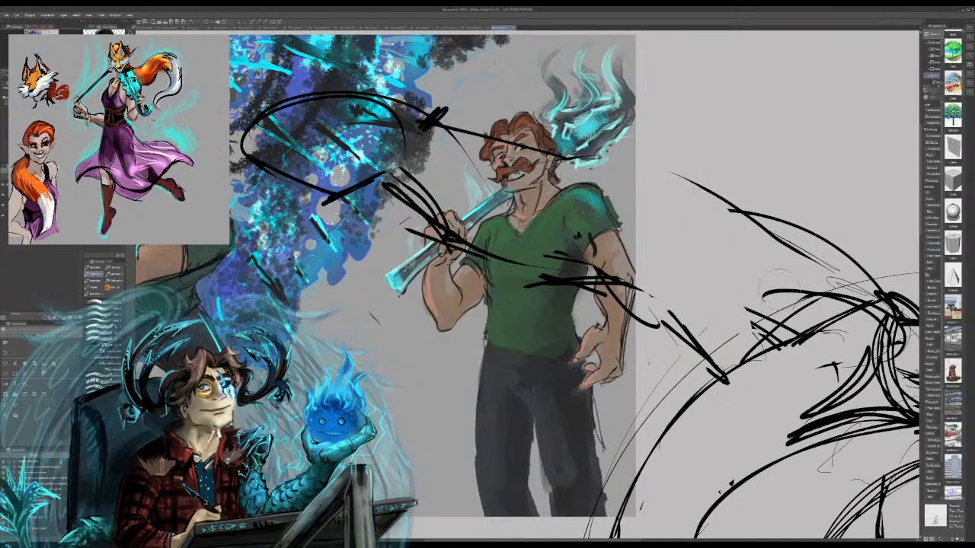
drag(762, 217, 838, 244)
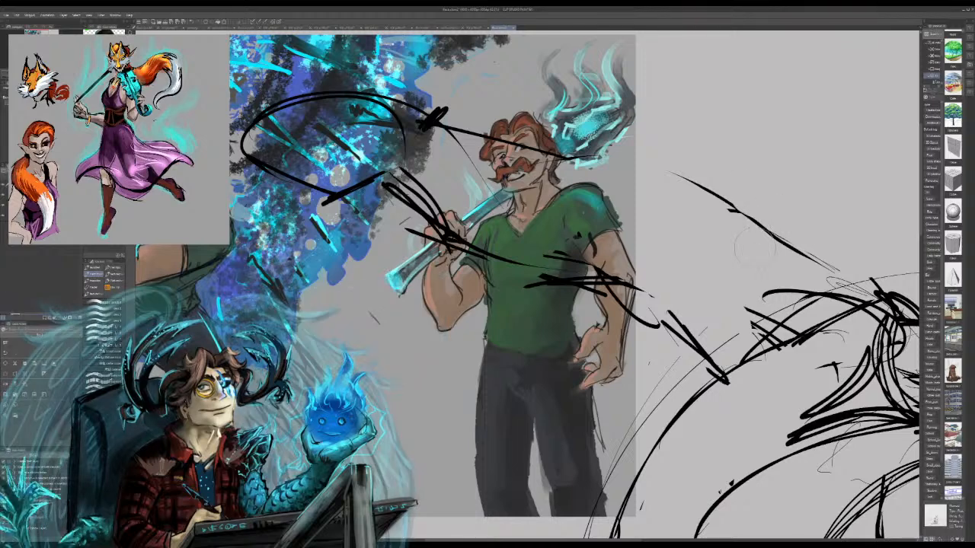
mouse_move(739, 214)
mouse_down()
mouse_move(491, 150)
mouse_move(464, 169)
mouse_up()
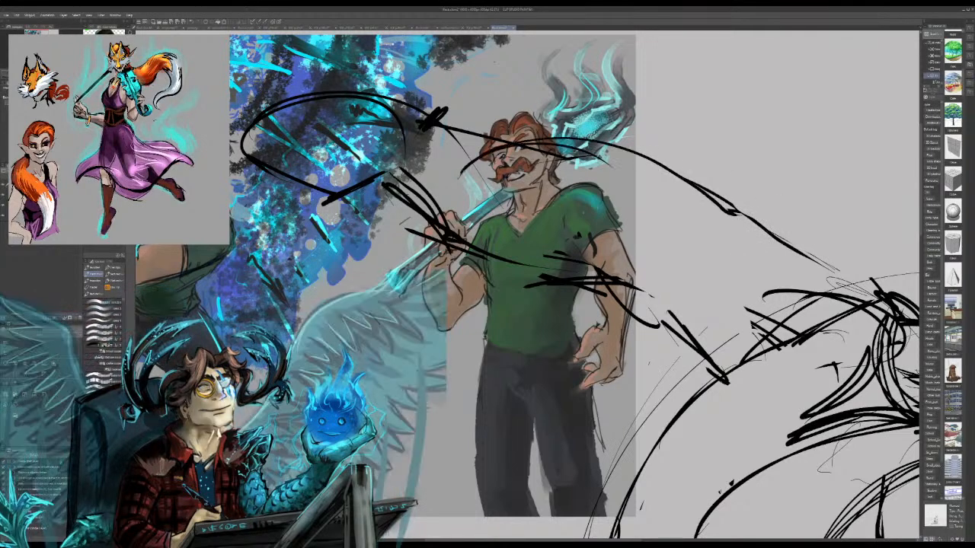
key(ctrl+z)
drag(580, 157, 731, 206)
mouse_move(581, 159)
mouse_down()
mouse_move(513, 123)
mouse_move(377, 99)
mouse_up()
mouse_move(392, 190)
mouse_down()
mouse_move(334, 154)
mouse_move(416, 196)
mouse_up()
drag(387, 100, 460, 127)
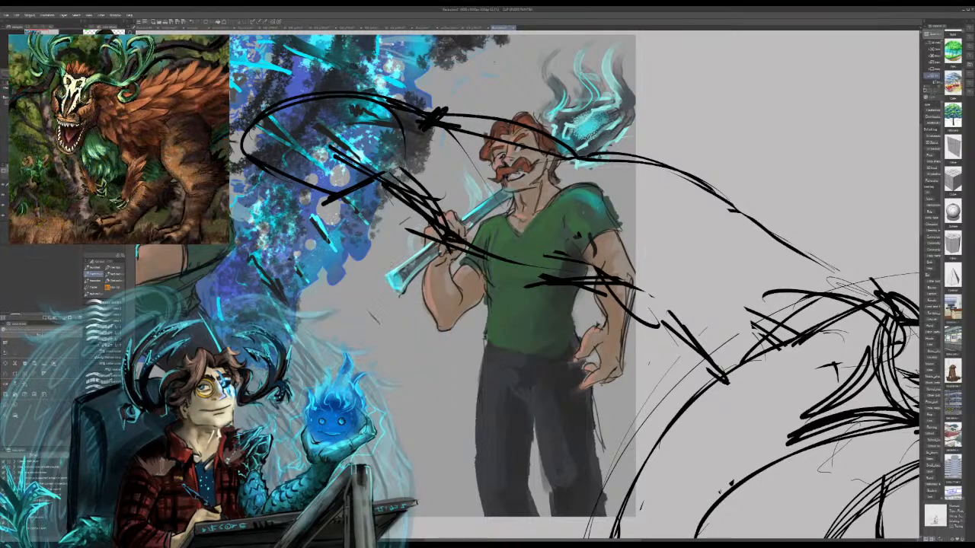
Block in a boxy fist at the end of the backward-stretched arm and draw a handle through it, slanting downward with short marks above
drag(232, 177, 310, 186)
drag(236, 65, 361, 103)
mouse_move(313, 188)
mouse_down()
mouse_move(340, 161)
mouse_move(216, 339)
mouse_move(250, 301)
mouse_up()
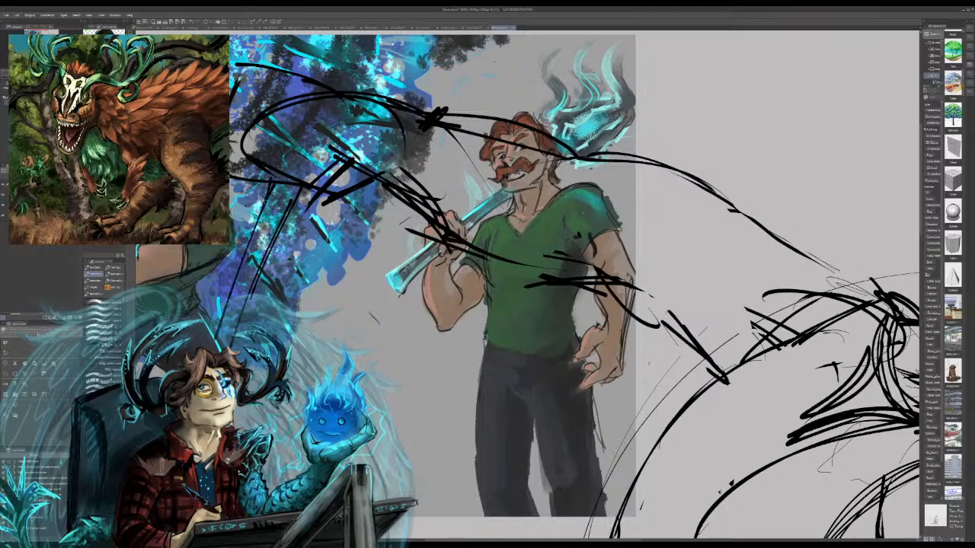
drag(258, 217, 204, 349)
drag(270, 198, 209, 334)
drag(296, 188, 227, 346)
drag(350, 63, 334, 89)
drag(326, 52, 315, 72)
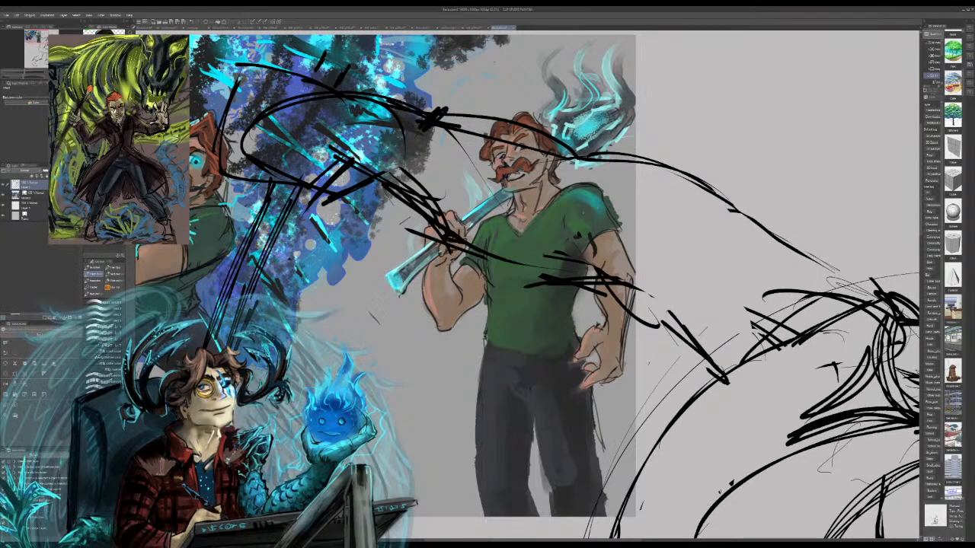
Hide the reference image of the green-shirted man and sketch a small round tip at the lower end of the held handle
click(3, 195)
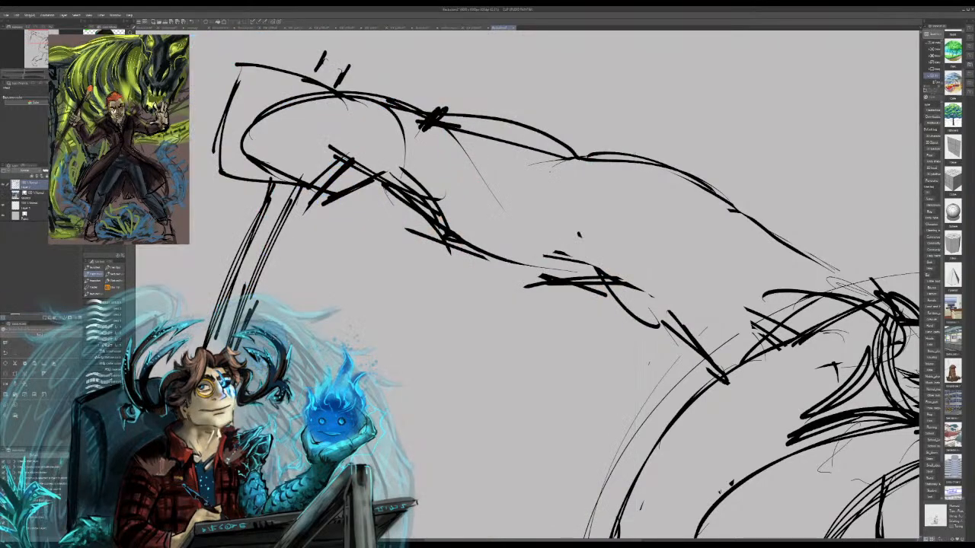
key(ctrl+plus)
key(ctrl+plus)
key(ctrl+plus)
key(ctrl+plus)
key(ctrl+plus)
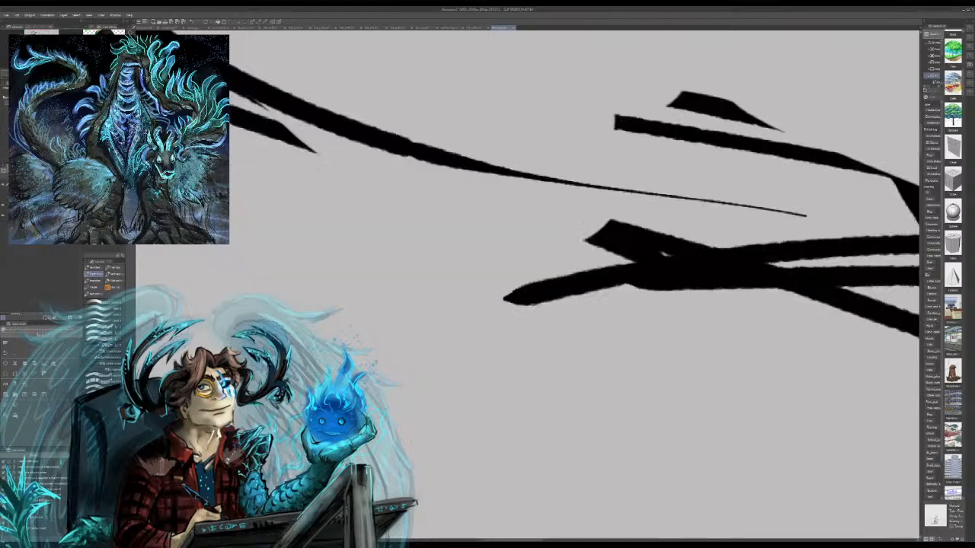
key(ctrl+0)
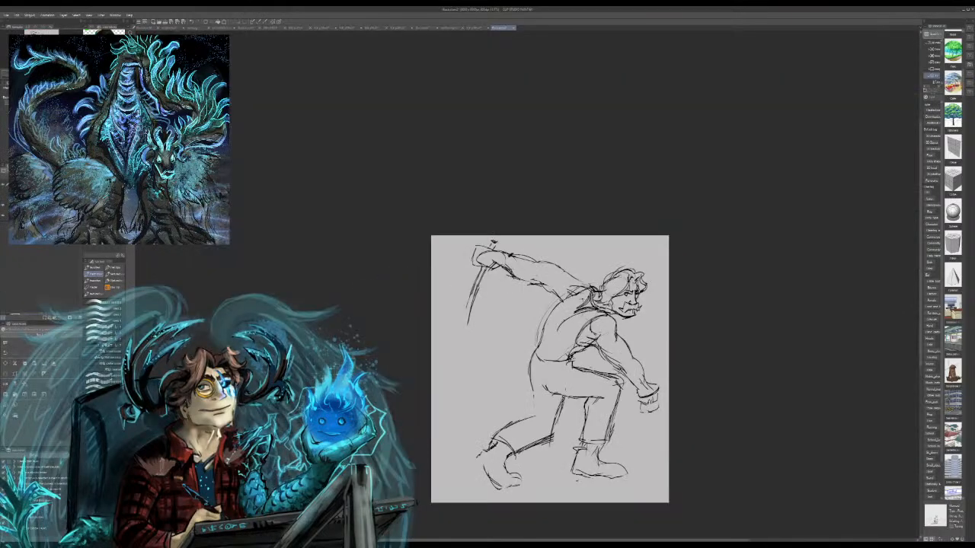
mouse_move(467, 308)
mouse_down()
mouse_move(457, 332)
mouse_move(470, 325)
mouse_up()
key(ctrl+z)
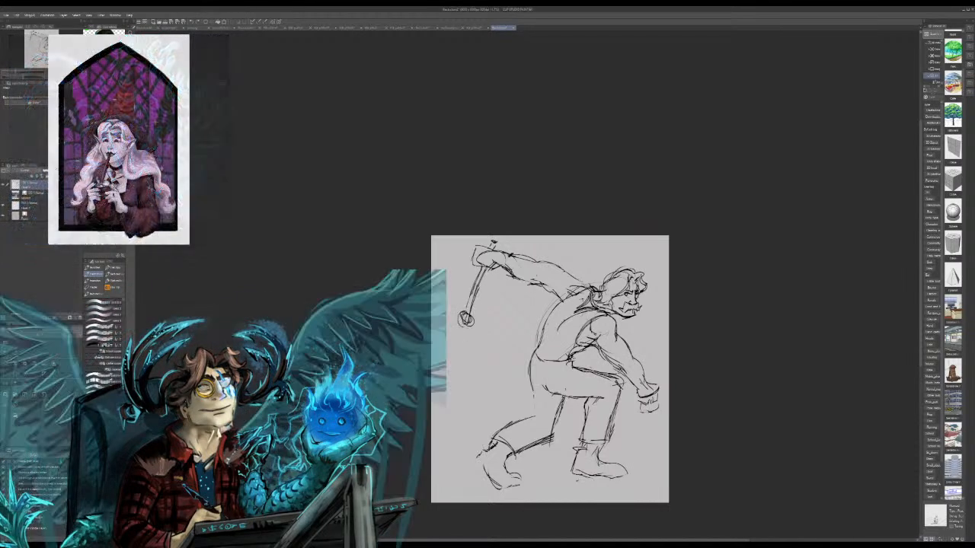
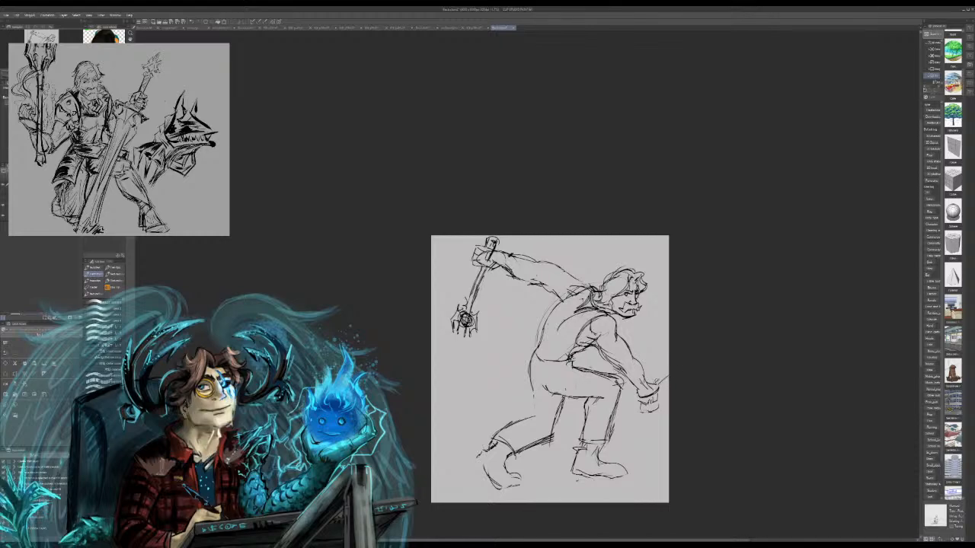
Draw a short slanted handle through the fist of the forward-reaching arm
mouse_move(658, 386)
mouse_down()
mouse_move(669, 380)
mouse_move(622, 412)
mouse_up()
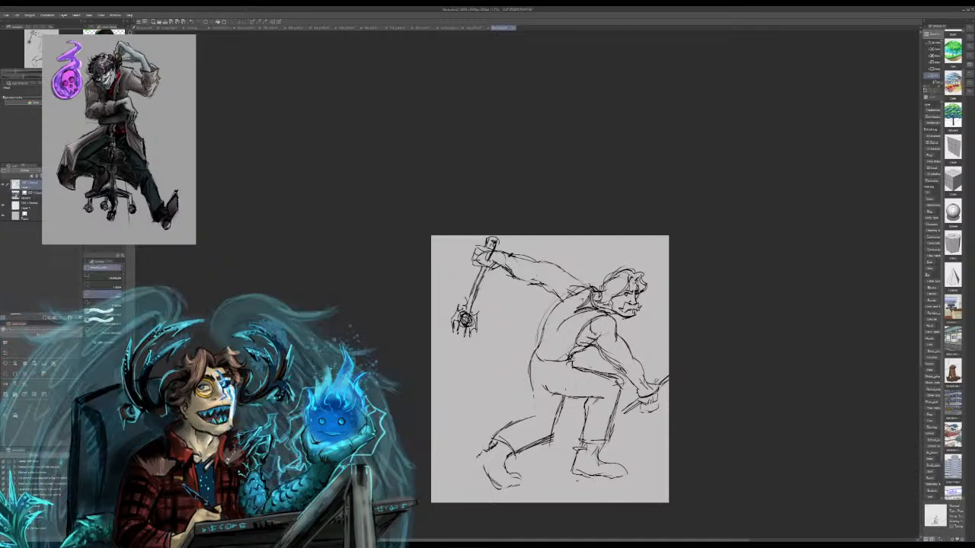
Lasso the backward-stretched arm with its held weapon, shift it toward the body and scale it down slightly
drag(579, 259, 424, 333)
drag(488, 353, 578, 255)
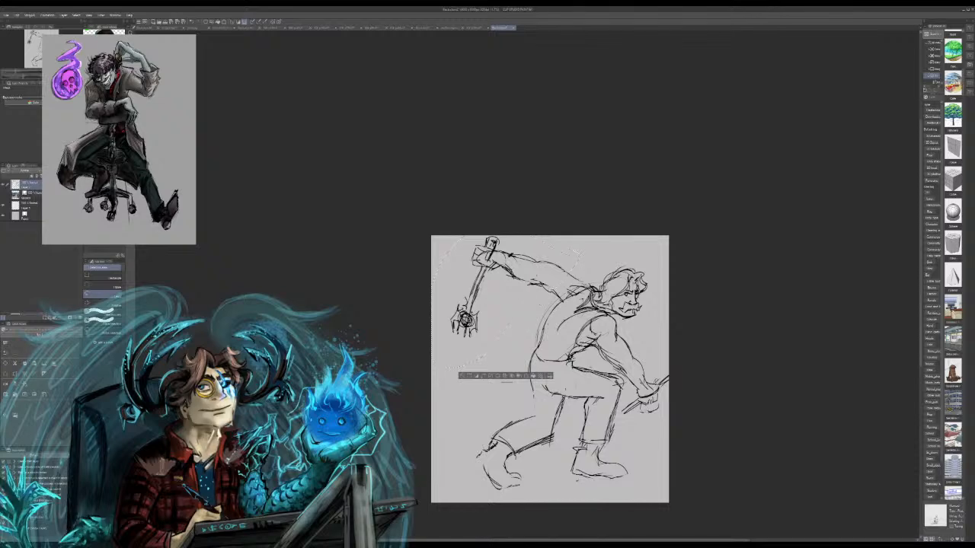
key(ctrl+t)
drag(507, 312, 520, 320)
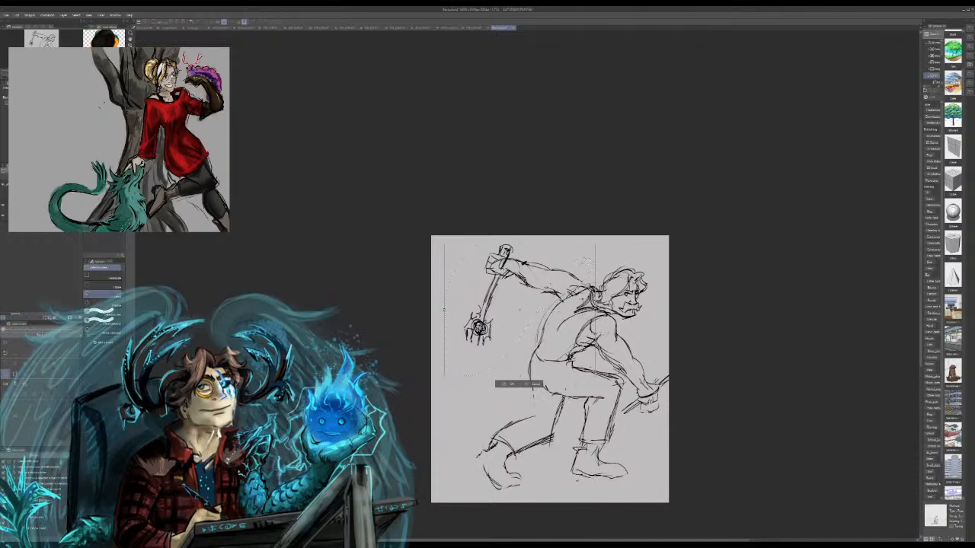
drag(595, 244, 591, 248)
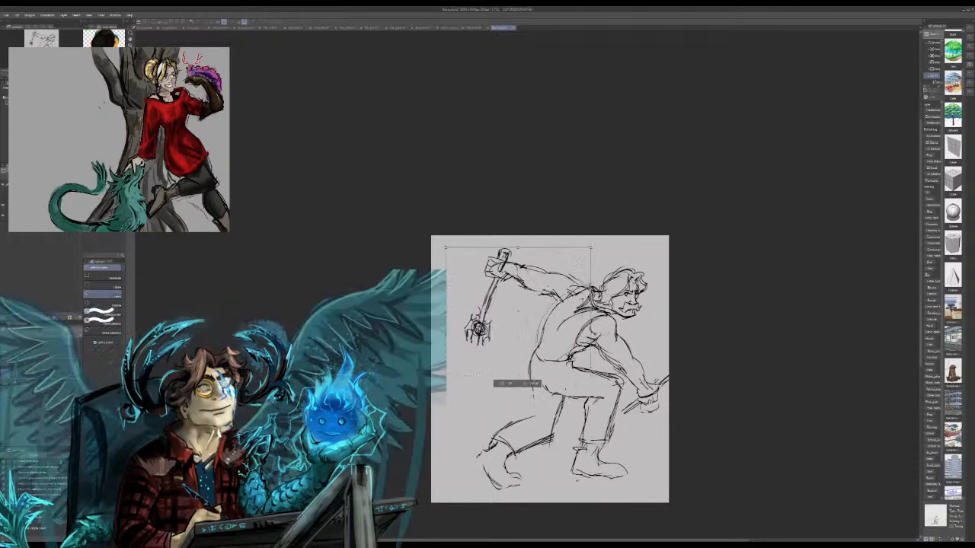
drag(445, 376, 451, 371)
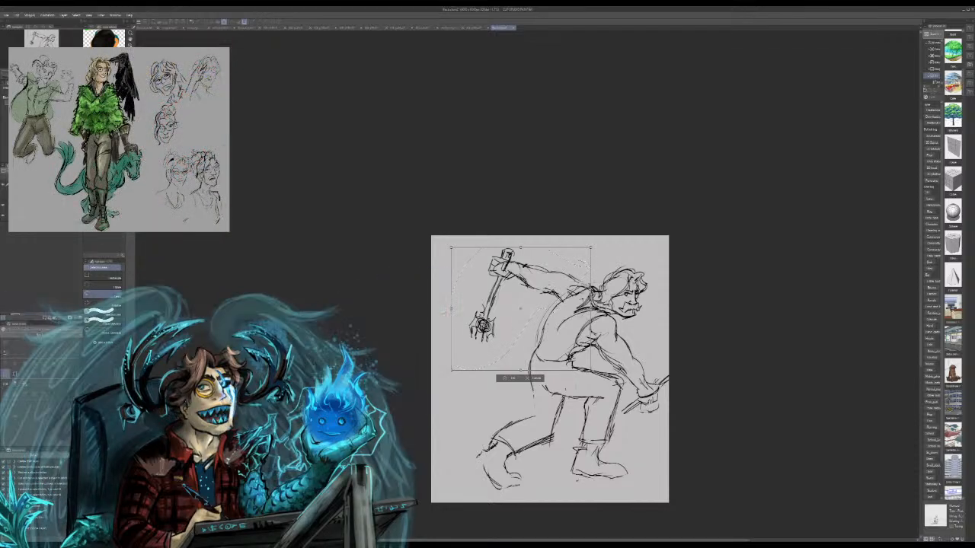
key(Return)
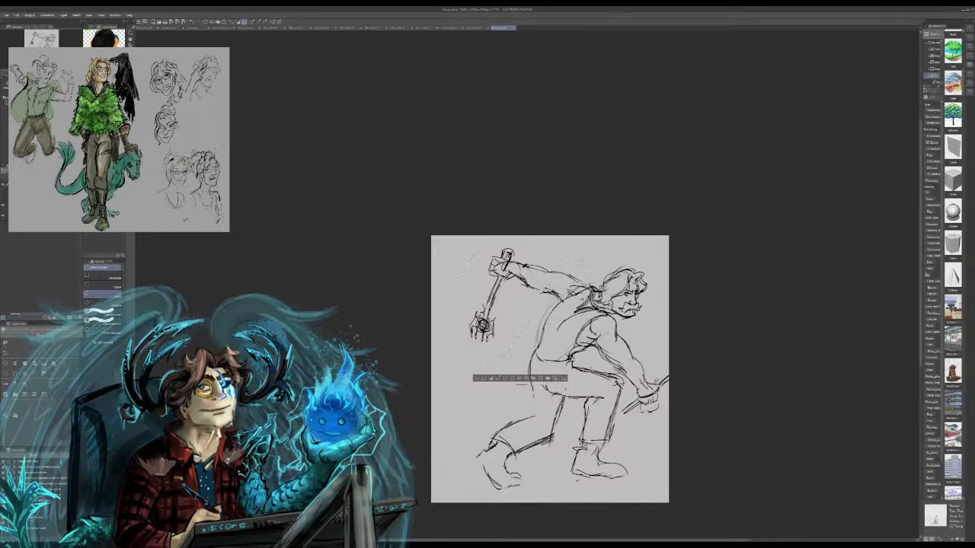
key(ctrl+d)
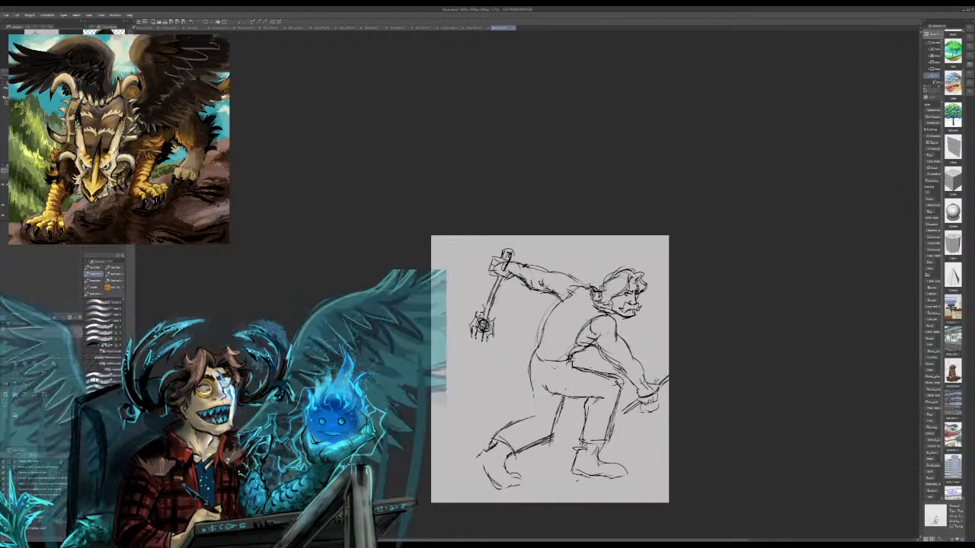
Thicken the contour of the back and the shirt's waistline with bold strokes
mouse_move(559, 318)
mouse_down()
mouse_move(595, 306)
mouse_move(577, 310)
mouse_up()
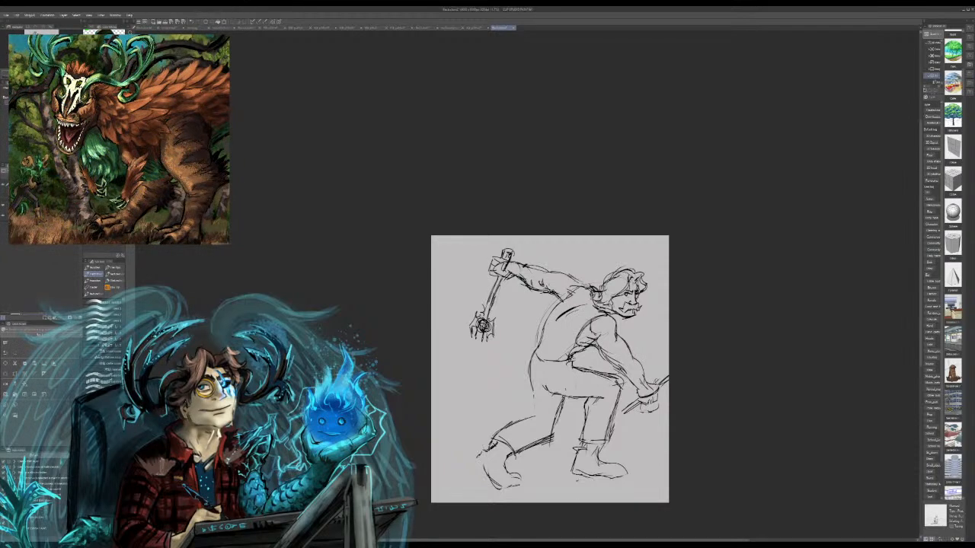
mouse_move(573, 356)
mouse_down()
mouse_move(595, 345)
mouse_move(576, 370)
mouse_move(556, 370)
mouse_move(584, 364)
mouse_move(548, 323)
mouse_move(558, 306)
mouse_up()
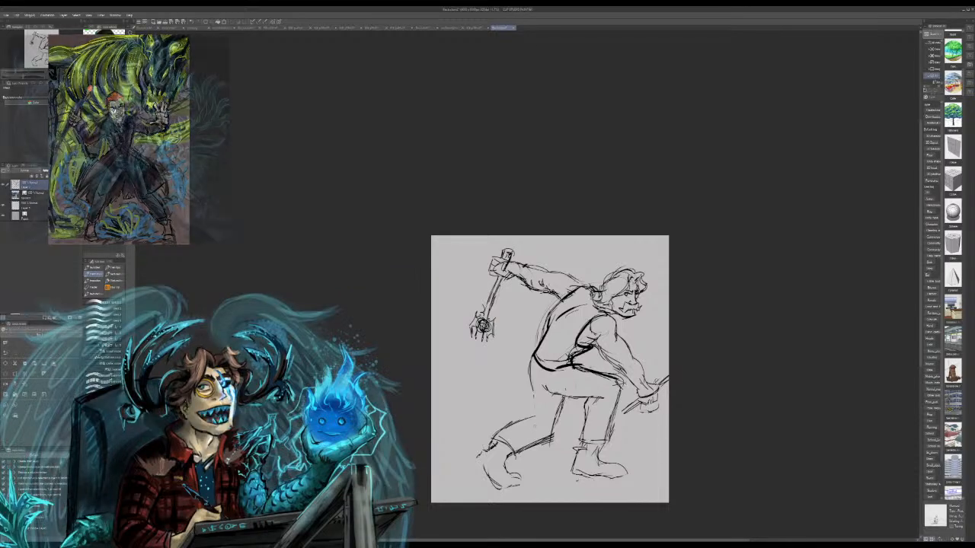
Reinforce the rear leg with bold lines along the seat, thigh and inner leg, and outline its foot
drag(568, 377, 558, 415)
drag(567, 384, 551, 438)
drag(526, 362, 535, 426)
drag(533, 402, 534, 426)
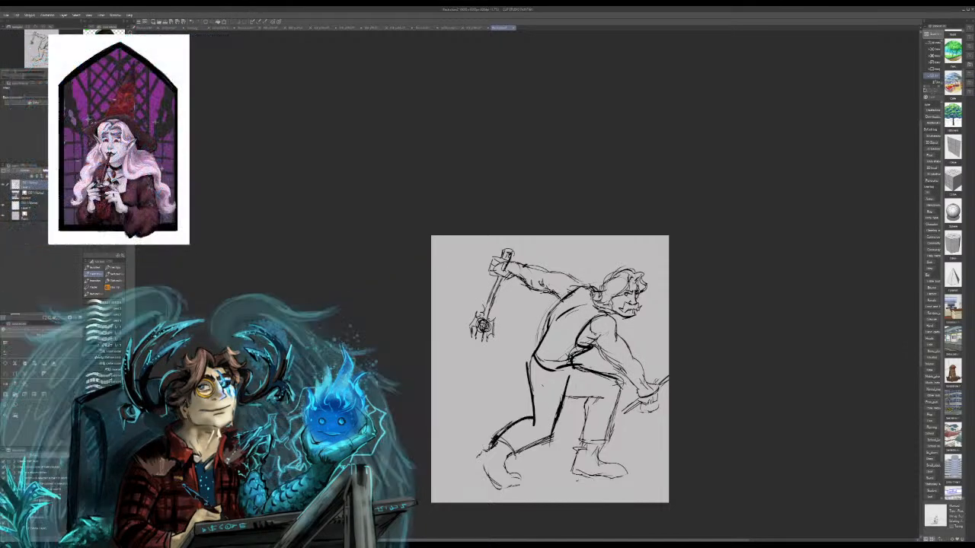
mouse_move(504, 463)
mouse_down()
mouse_move(517, 486)
mouse_move(497, 485)
mouse_move(519, 485)
mouse_move(488, 477)
mouse_move(476, 457)
mouse_up()
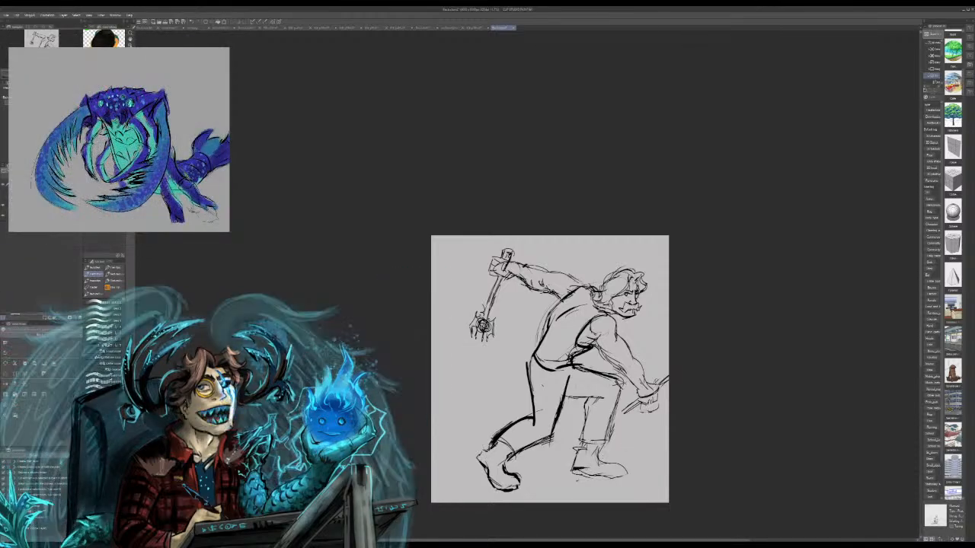
Draw the front shoe's bold outline, sole and toe shape, and darken the rear shoe's toe and ankle
drag(603, 468, 632, 461)
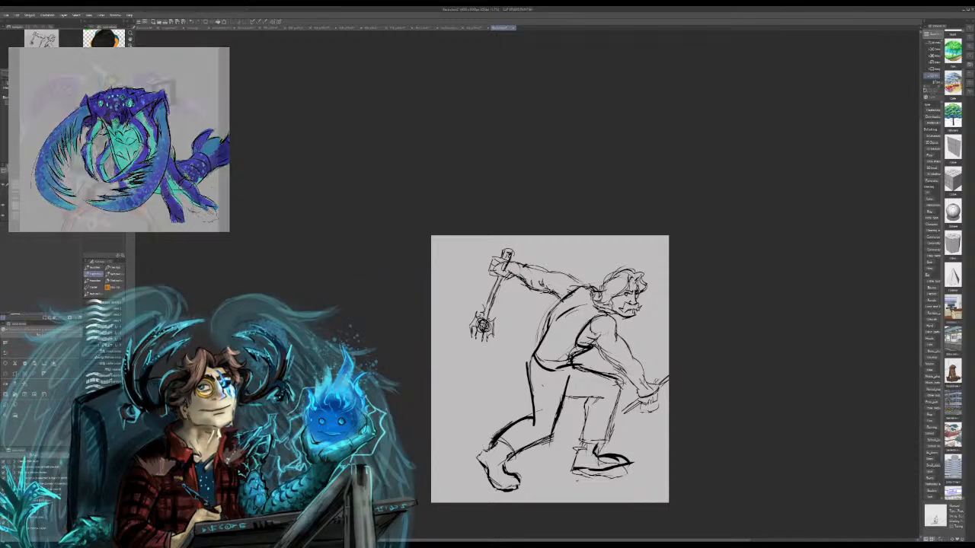
drag(622, 462, 608, 472)
mouse_move(572, 443)
mouse_down()
mouse_move(583, 448)
mouse_move(577, 470)
mouse_move(607, 473)
mouse_up()
drag(503, 480, 514, 490)
mouse_move(503, 479)
mouse_down()
mouse_move(514, 477)
mouse_move(514, 488)
mouse_up()
mouse_move(510, 454)
mouse_down()
mouse_move(497, 463)
mouse_move(505, 470)
mouse_up()
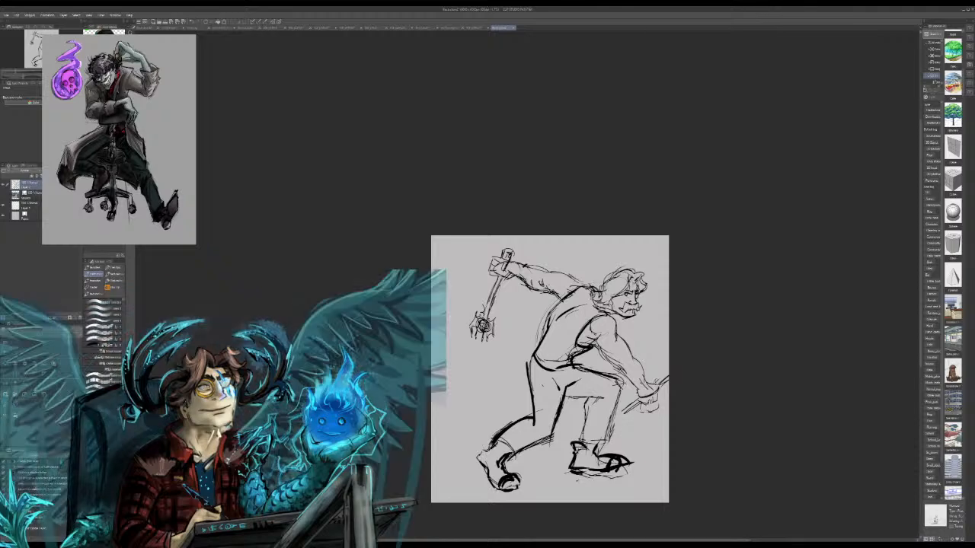
Thicken the waist hem and the contours of the near forearm and hand
drag(536, 359, 551, 371)
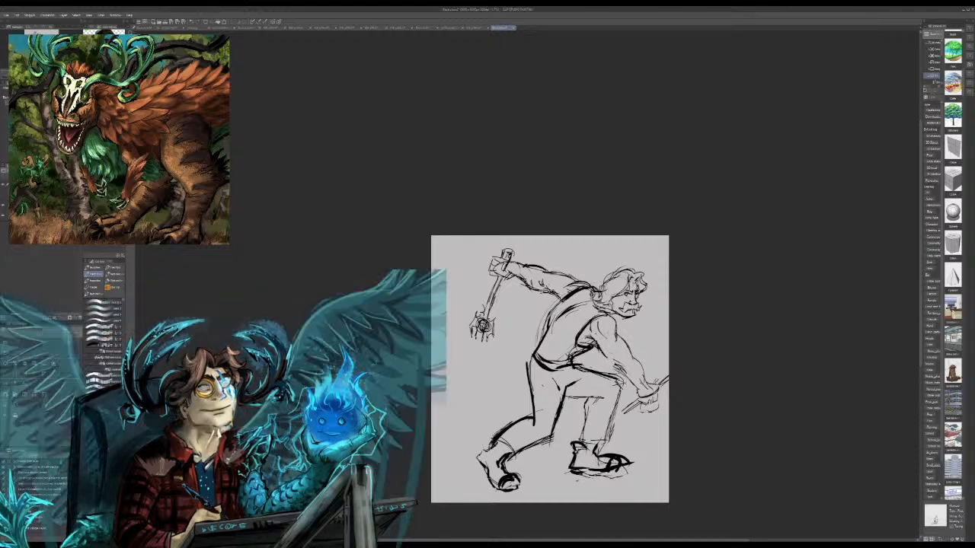
mouse_move(600, 345)
mouse_down()
mouse_move(609, 361)
mouse_move(631, 352)
mouse_up()
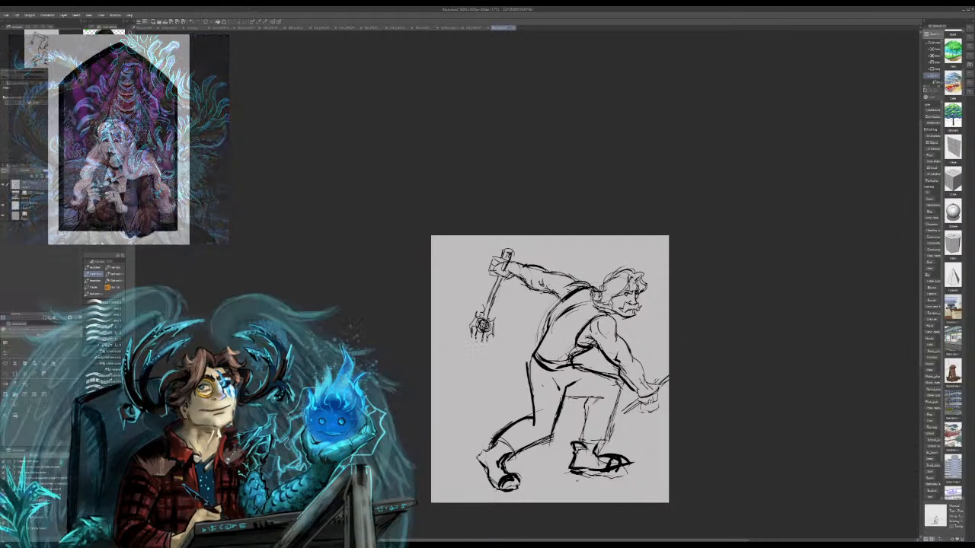
drag(627, 384, 639, 395)
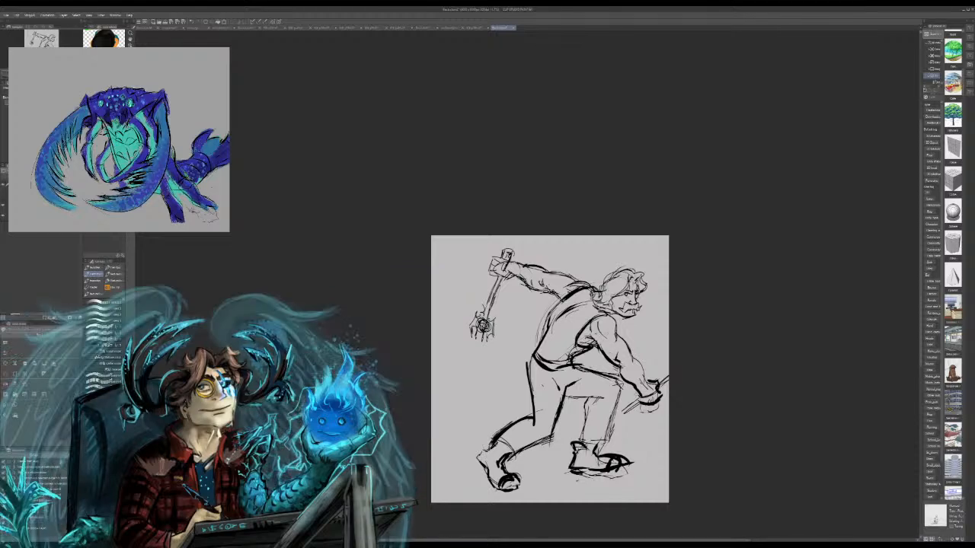
Darken the handle in the front fist with heavy strokes on both sides of the hand
drag(645, 395, 623, 415)
drag(639, 399, 623, 412)
drag(668, 376, 654, 386)
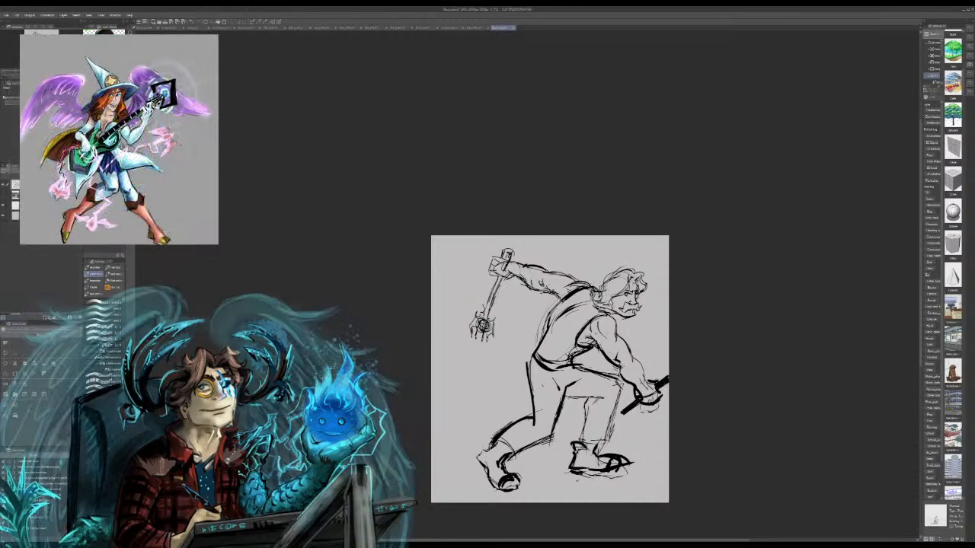
Thicken the rear weapon's shaft, add a dark pommel above the fist and draw bold flanges around its head
drag(497, 286, 486, 311)
drag(496, 289, 485, 315)
drag(514, 246, 509, 253)
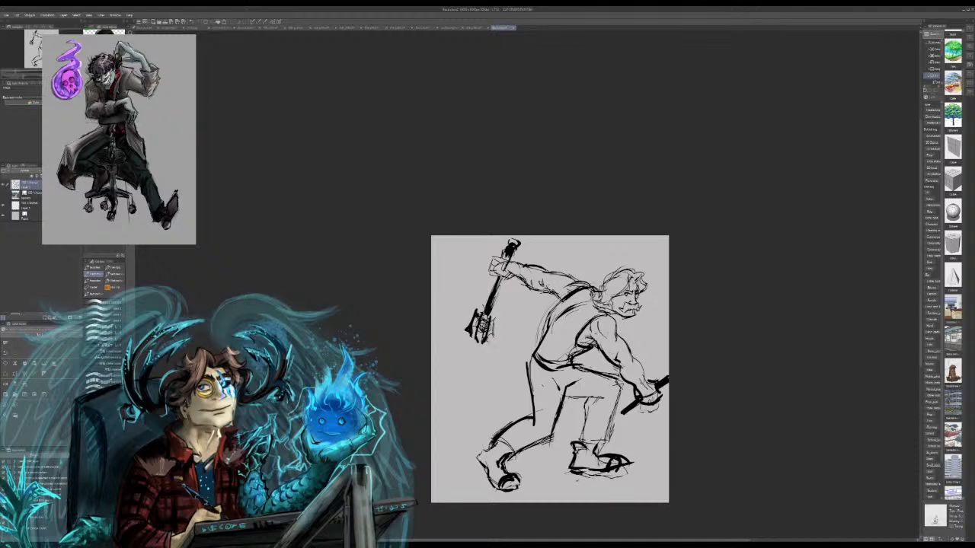
drag(494, 308, 495, 339)
key(ctrl+z)
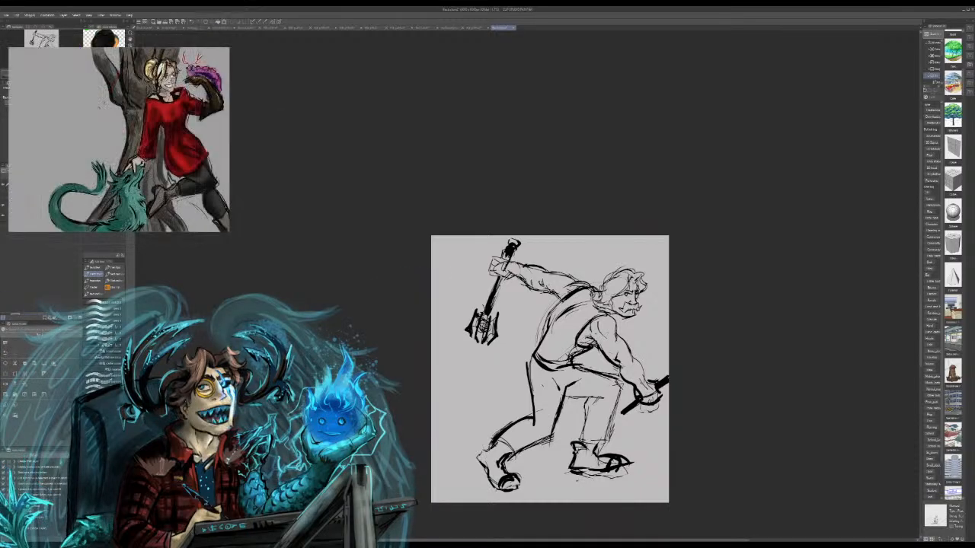
Move the whole figure backward on the canvas and scale it down proportionally, leaving space ahead of the front hand
key(ctrl+t)
drag(567, 366, 545, 367)
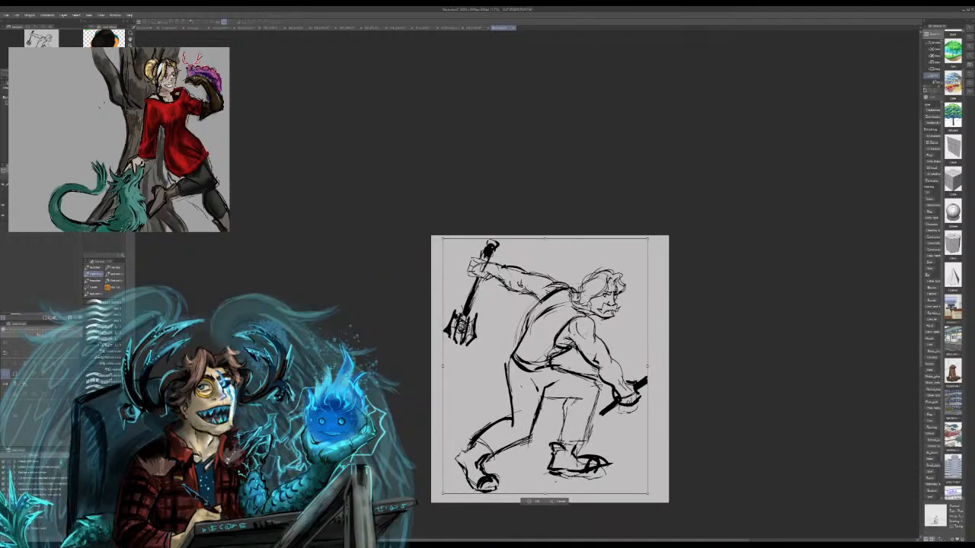
key(ctrl+plus)
key(ctrl+plus)
key(ctrl+plus)
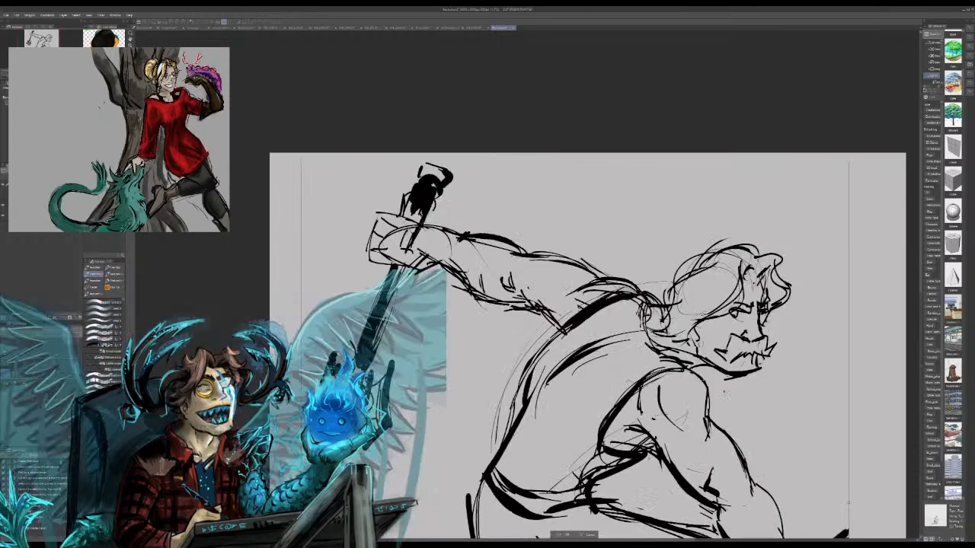
mouse_move(594, 350)
mouse_down()
mouse_move(617, 218)
mouse_move(555, 218)
mouse_up()
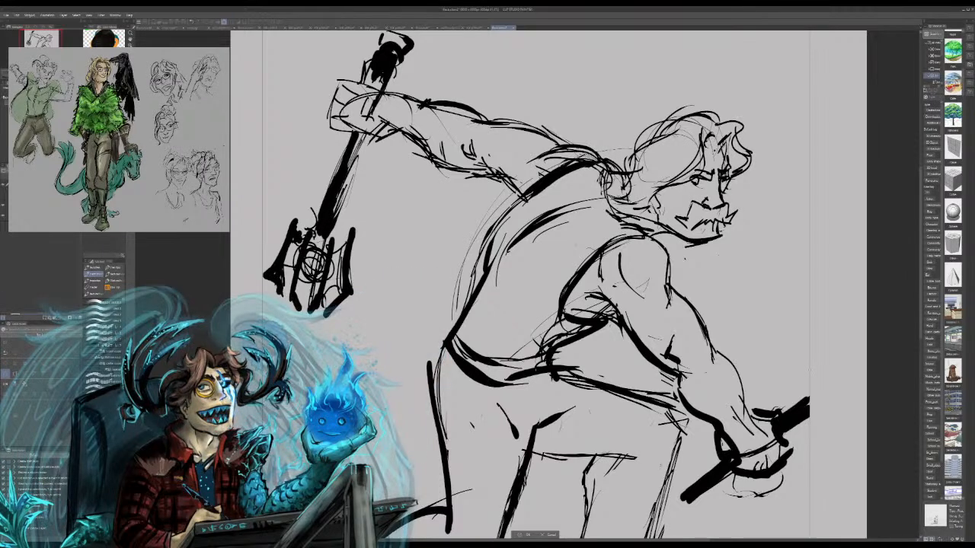
key(ctrl+plus)
key(ctrl+plus)
key(ctrl+plus)
key(ctrl+minus)
key(ctrl+minus)
key(ctrl+minus)
key(ctrl+minus)
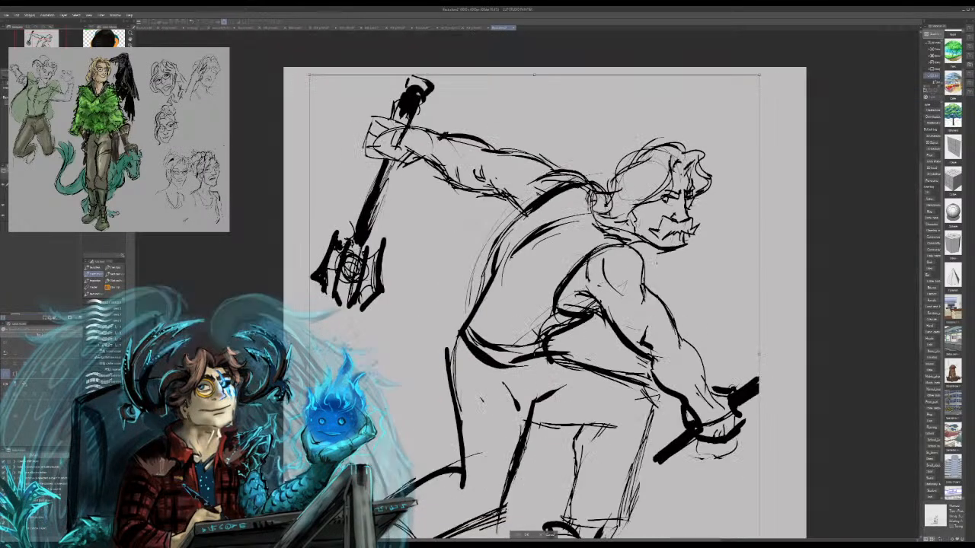
drag(533, 305, 495, 224)
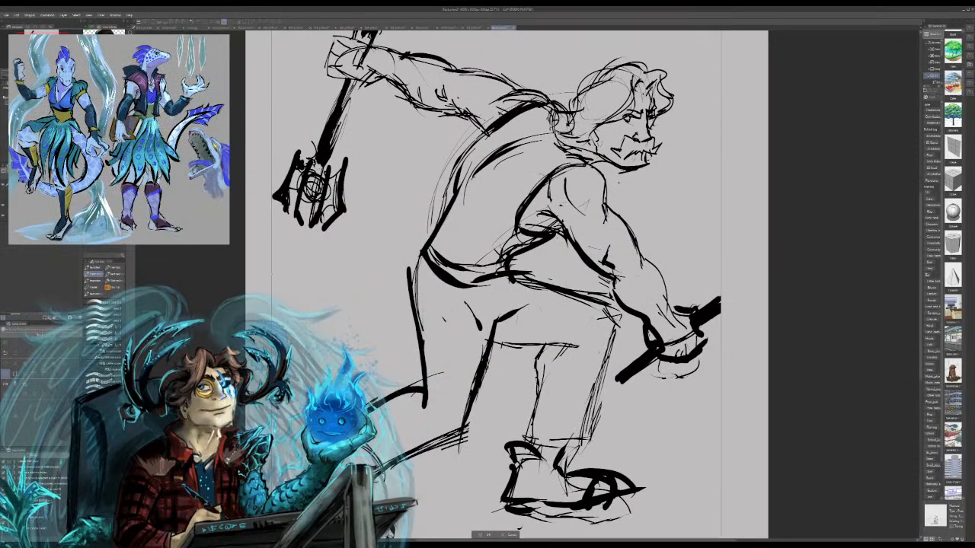
drag(721, 274, 663, 274)
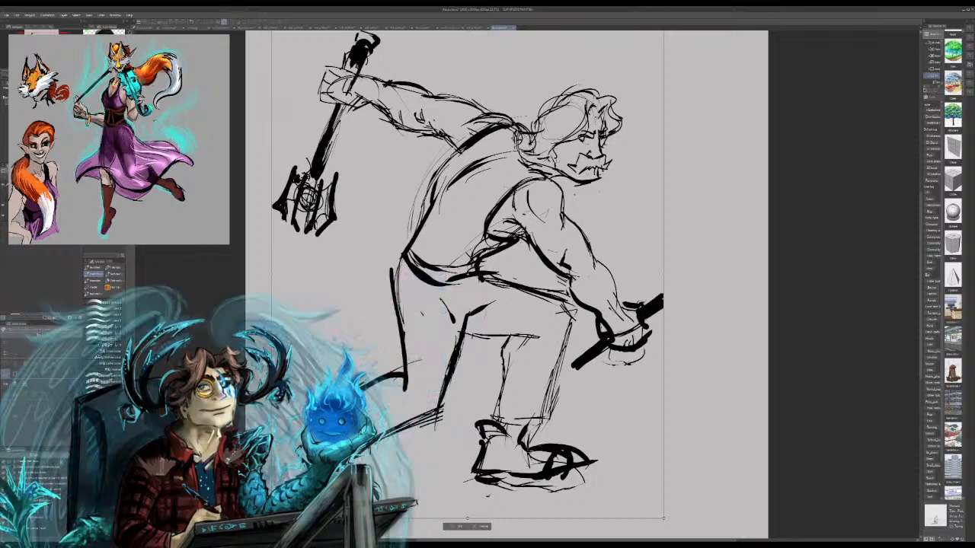
key(Return)
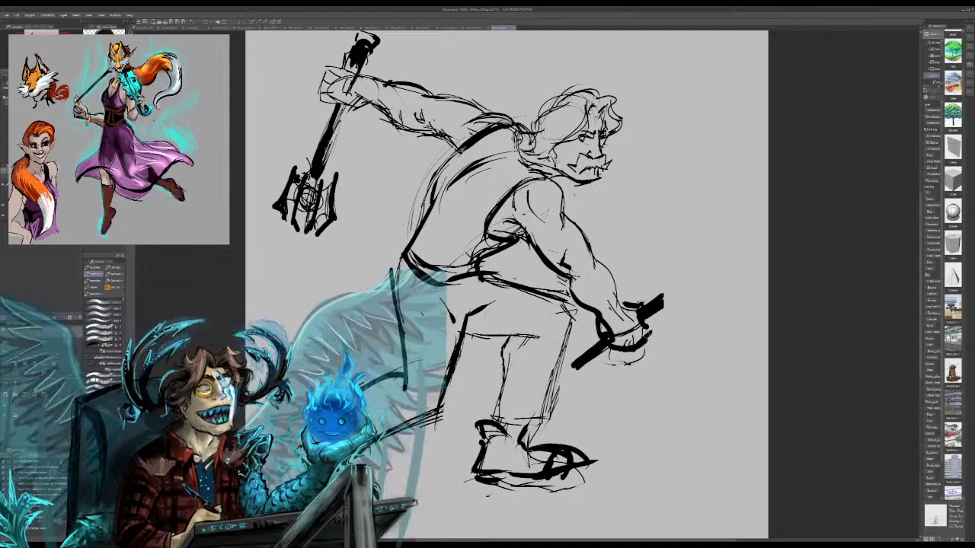
Extend the front handle into a diagonal shaft and sketch a flanged mace head at its end
mouse_move(660, 305)
mouse_down()
mouse_move(698, 282)
mouse_move(681, 266)
mouse_move(714, 244)
mouse_move(715, 231)
mouse_move(698, 231)
mouse_move(738, 219)
mouse_up()
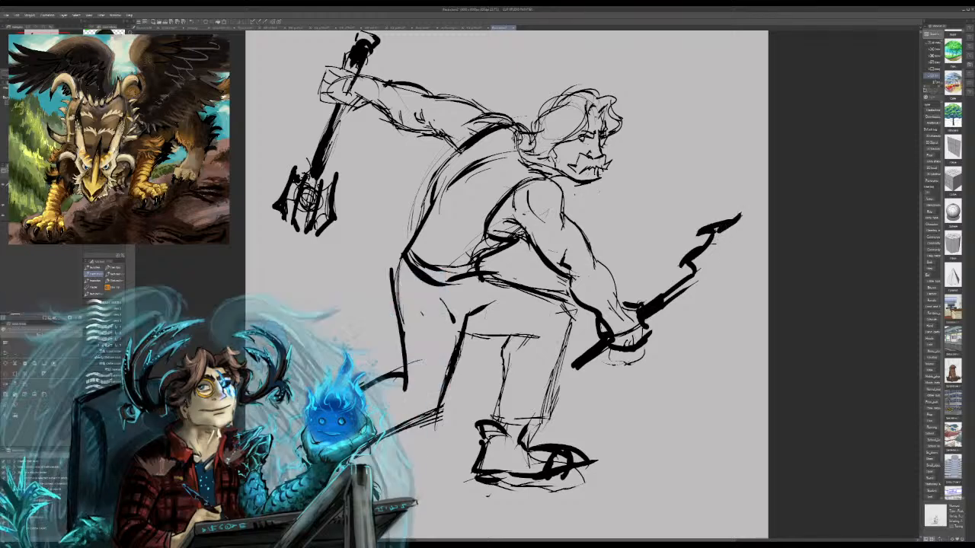
mouse_move(702, 266)
mouse_down()
mouse_move(754, 223)
mouse_move(694, 272)
mouse_up()
mouse_move(756, 238)
mouse_down()
mouse_move(747, 260)
mouse_move(693, 291)
mouse_up()
drag(755, 251, 717, 289)
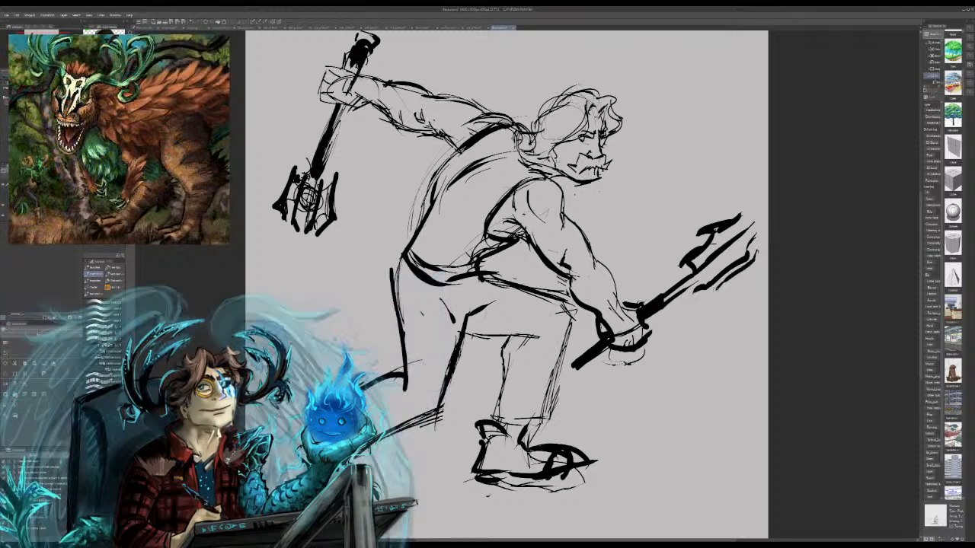
drag(737, 230, 729, 240)
mouse_move(754, 233)
mouse_down()
mouse_move(735, 252)
mouse_move(711, 243)
mouse_move(736, 261)
mouse_move(694, 261)
mouse_move(679, 275)
mouse_up()
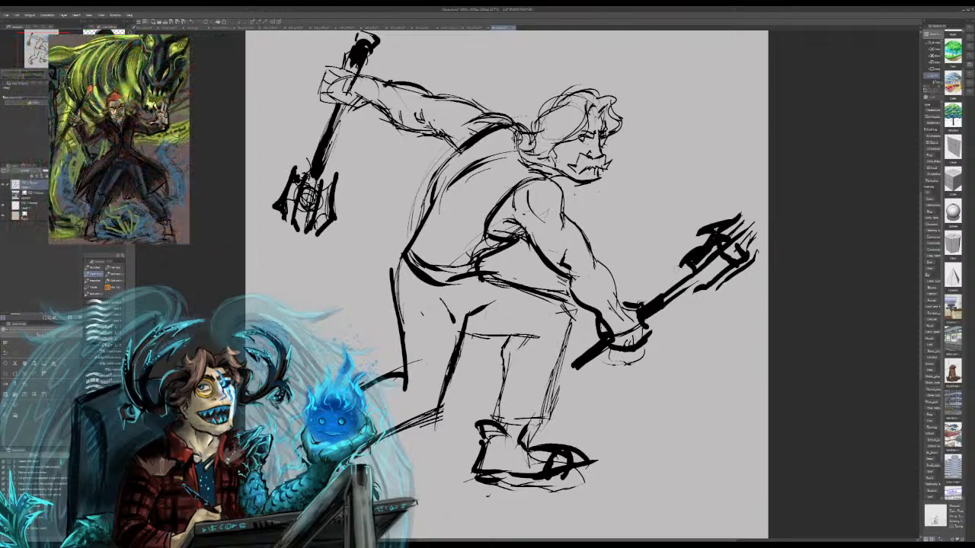
Thicken the front mace head's flanges, and add a dark collar on the shaft and a pommel at the lower end
key(ctrl+z)
mouse_move(719, 290)
mouse_down()
mouse_move(711, 297)
mouse_move(719, 296)
mouse_up()
drag(722, 288, 717, 297)
mouse_move(676, 264)
mouse_down()
mouse_move(683, 276)
mouse_move(705, 245)
mouse_move(690, 285)
mouse_move(685, 272)
mouse_move(682, 282)
mouse_up()
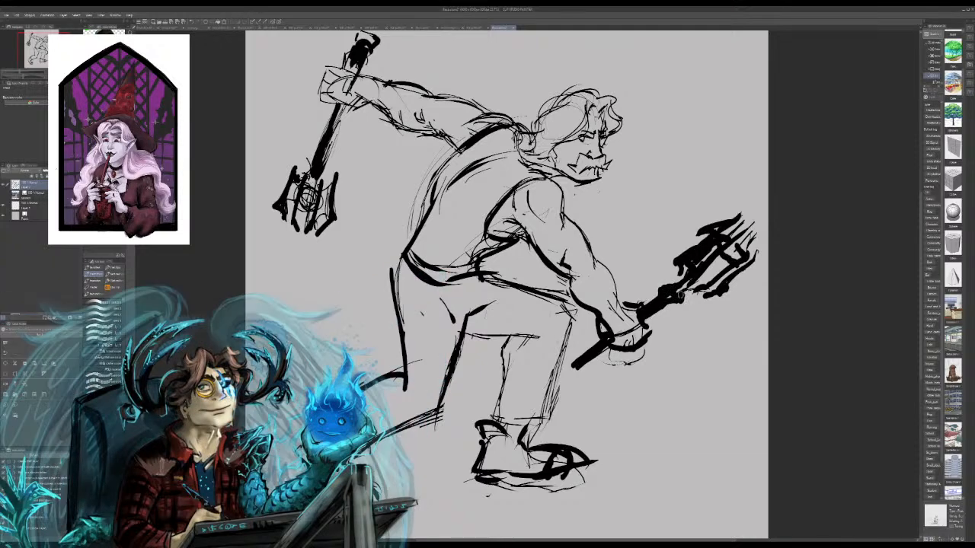
mouse_move(600, 351)
mouse_down()
mouse_move(587, 370)
mouse_move(569, 370)
mouse_move(586, 352)
mouse_up()
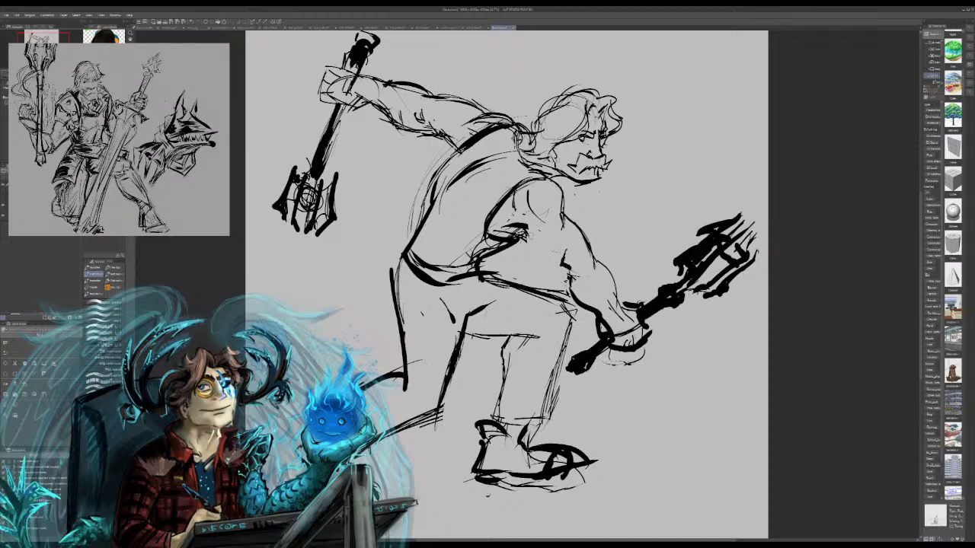
Redraw the underside of the near upper arm as a thinner curve from the armpit to the elbow
drag(527, 244, 569, 266)
key(ctrl+z)
key(ctrl+z)
drag(522, 228, 574, 303)
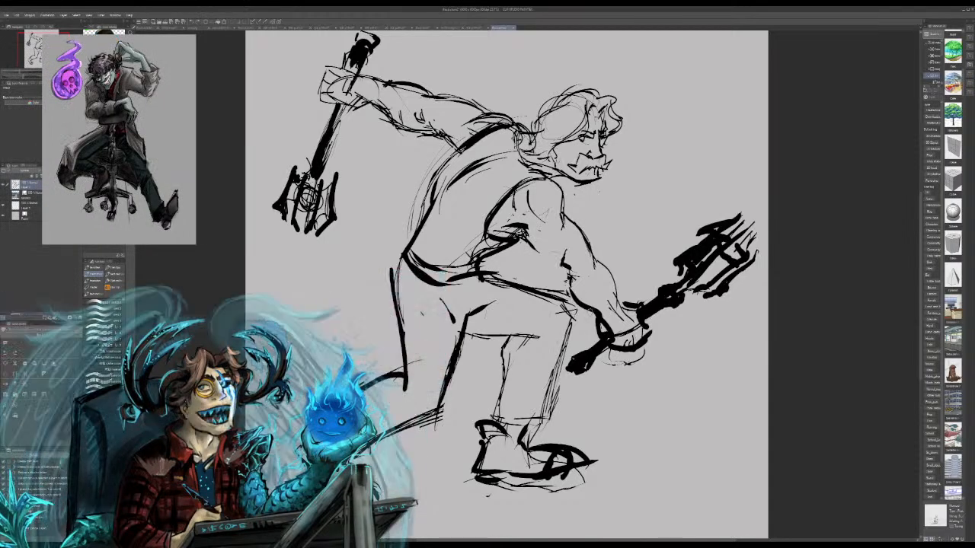
drag(522, 227, 568, 277)
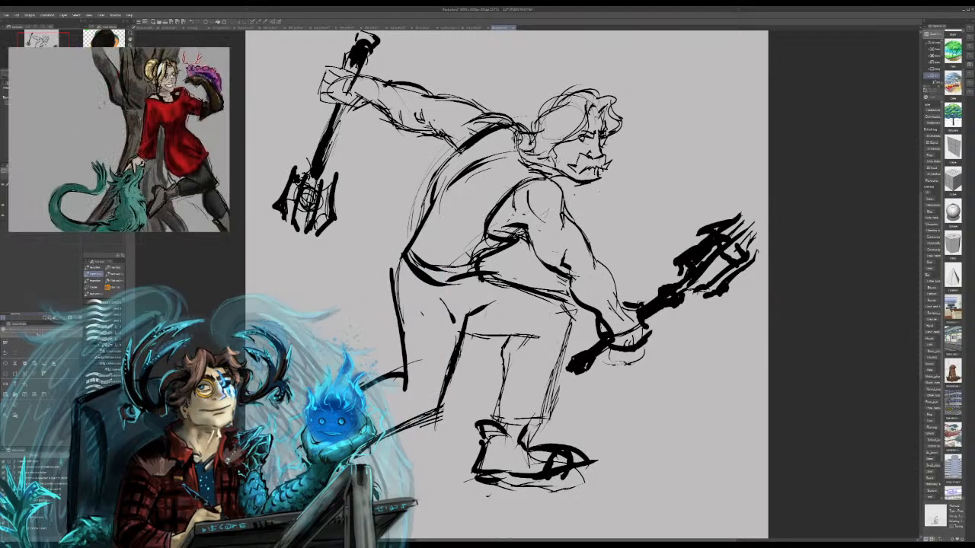
Thicken the outer contour of the near arm from the shoulder down along the forearm
drag(562, 207, 603, 288)
drag(588, 248, 623, 319)
key(ctrl+z)
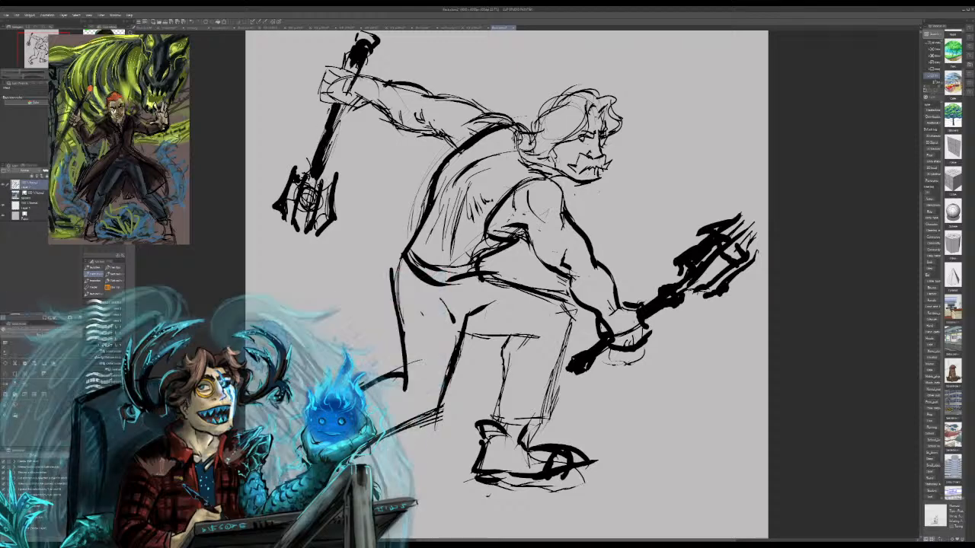
Cut light wrap bands into the black shaft of the rear mace below and above the gripping fist
drag(325, 131, 338, 124)
drag(327, 124, 341, 110)
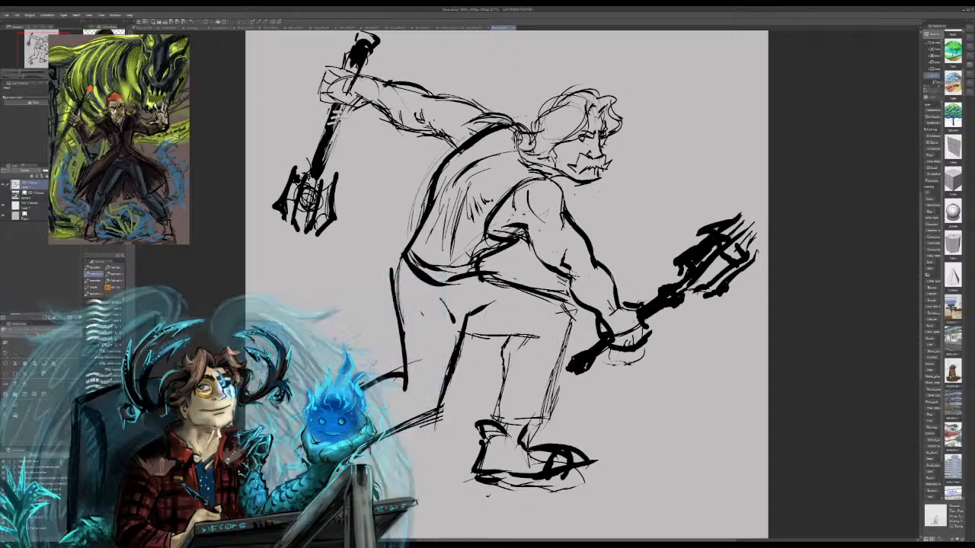
drag(352, 56, 365, 58)
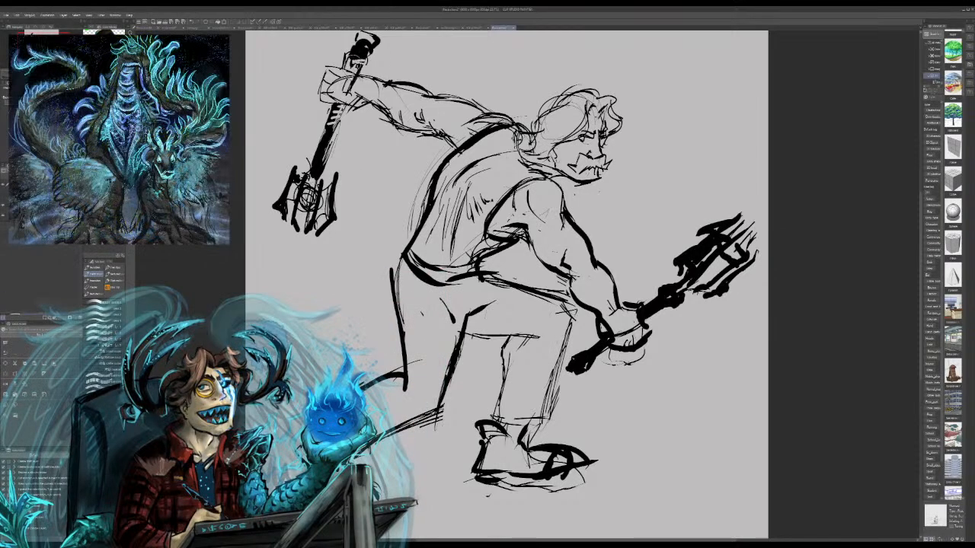
mouse_move(353, 61)
mouse_down()
mouse_move(367, 41)
mouse_move(352, 60)
mouse_move(368, 48)
mouse_move(366, 59)
mouse_up()
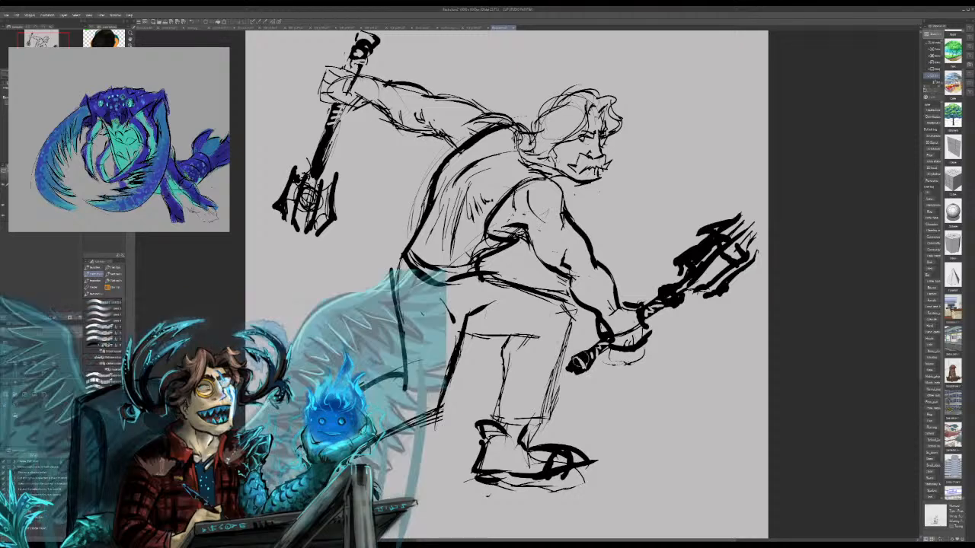
Undo the last stroke and carve light highlight lines into the front mace's black head and collar
key(ctrl+z)
mouse_move(676, 261)
mouse_down()
mouse_move(682, 271)
mouse_move(685, 255)
mouse_move(722, 223)
mouse_move(683, 264)
mouse_move(717, 224)
mouse_move(737, 218)
mouse_up()
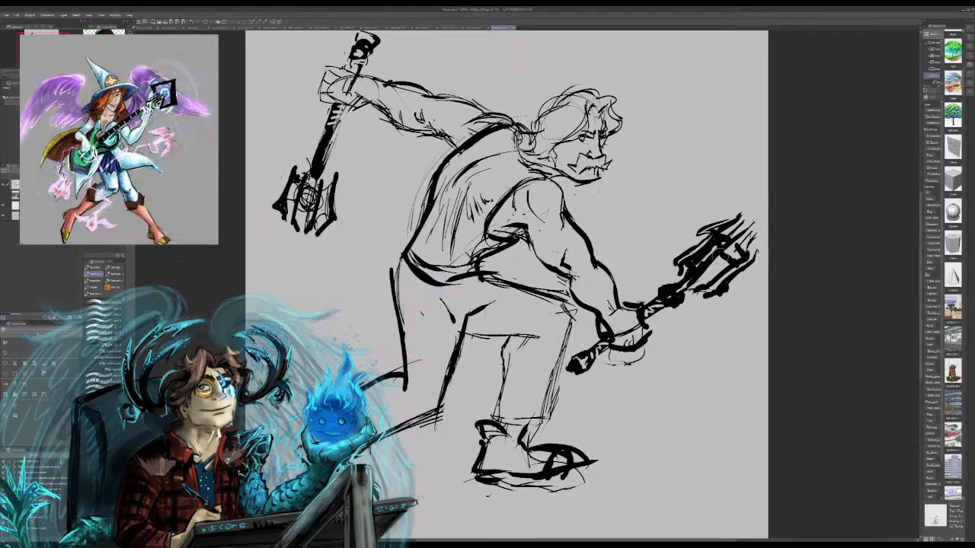
drag(690, 280, 678, 301)
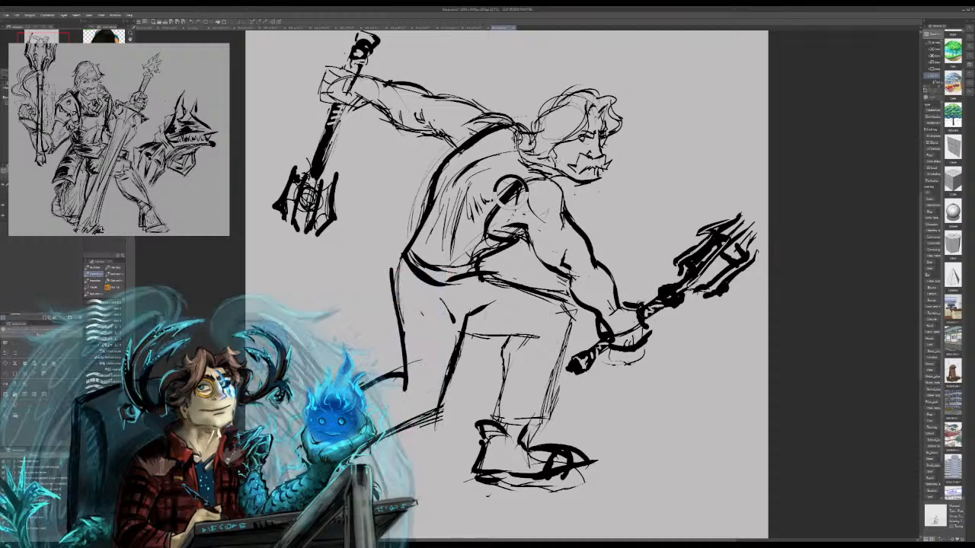
Redraw the near shoulder's outer contour and the underside of the upper arm down to the elbow with bold lines
drag(516, 190, 514, 208)
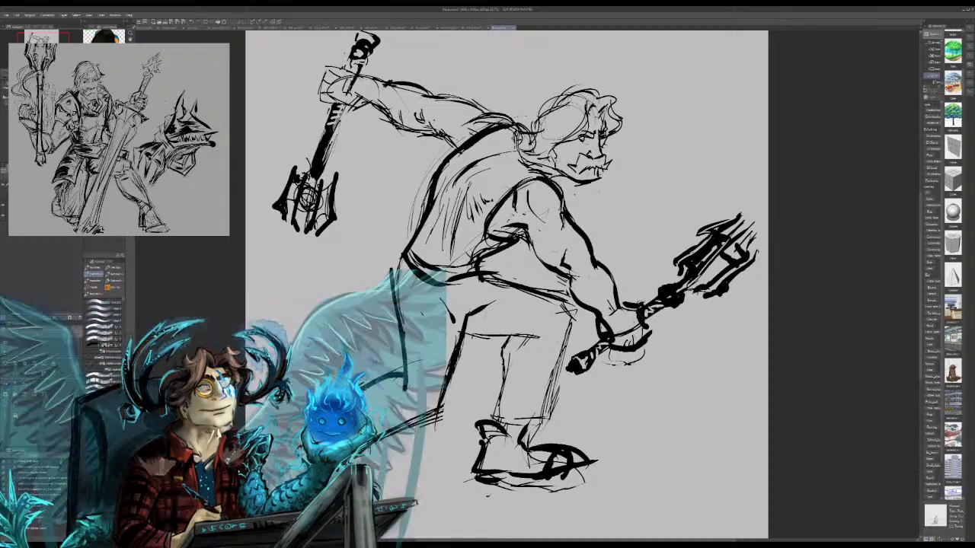
drag(563, 205, 557, 223)
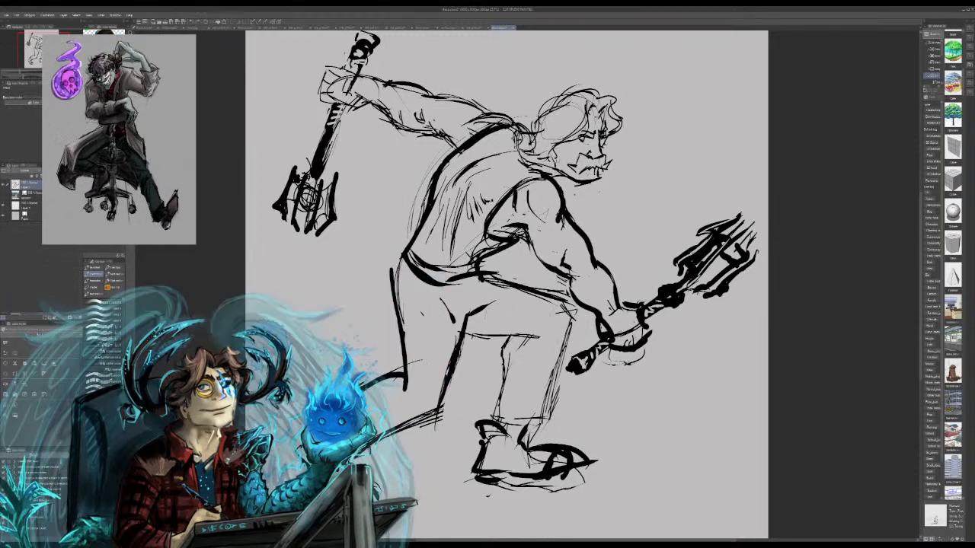
drag(527, 236, 541, 258)
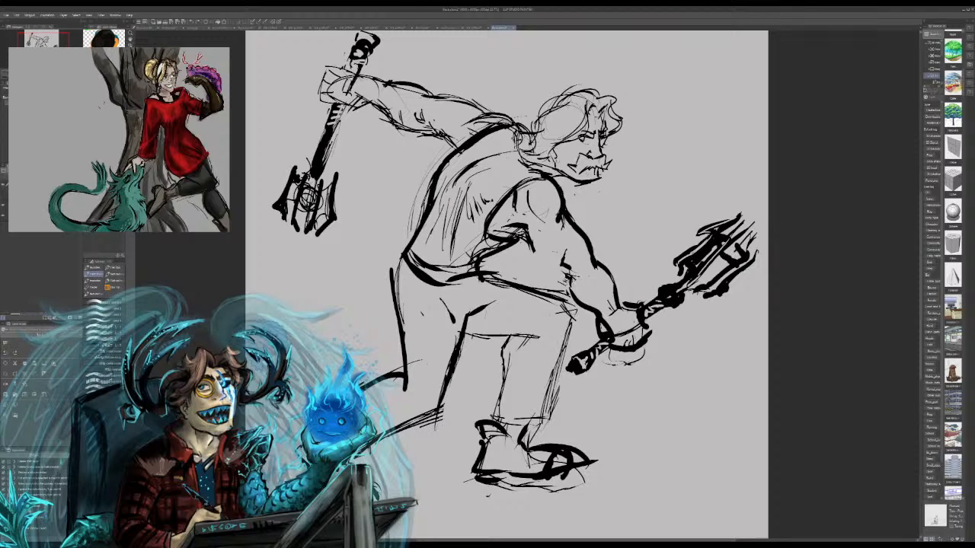
drag(564, 264, 560, 283)
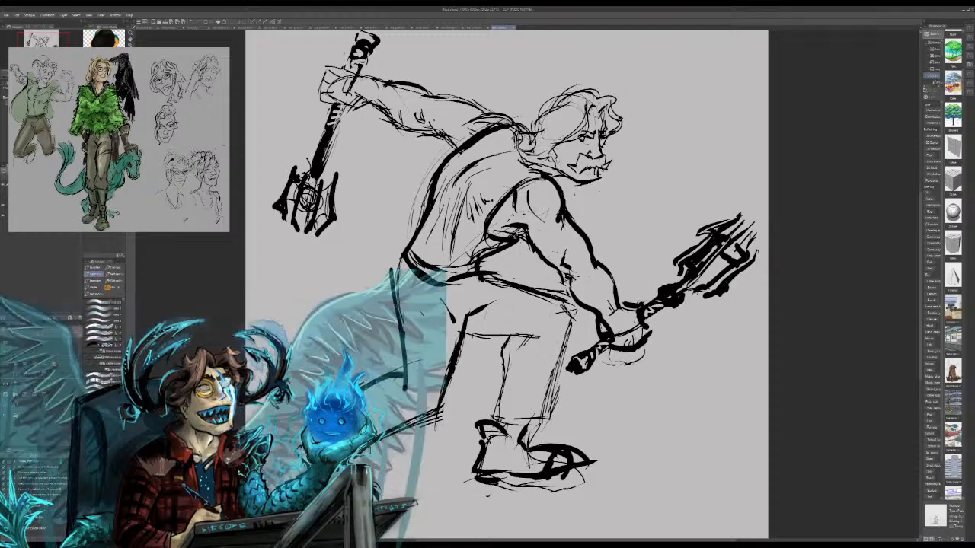
Undo the trial strokes inside the near shoulder and draw a small dark shadow in the shirt's armhole
mouse_move(518, 186)
mouse_down()
mouse_move(524, 219)
mouse_move(524, 183)
mouse_move(520, 214)
mouse_move(534, 204)
mouse_move(522, 214)
mouse_up()
key(ctrl+z)
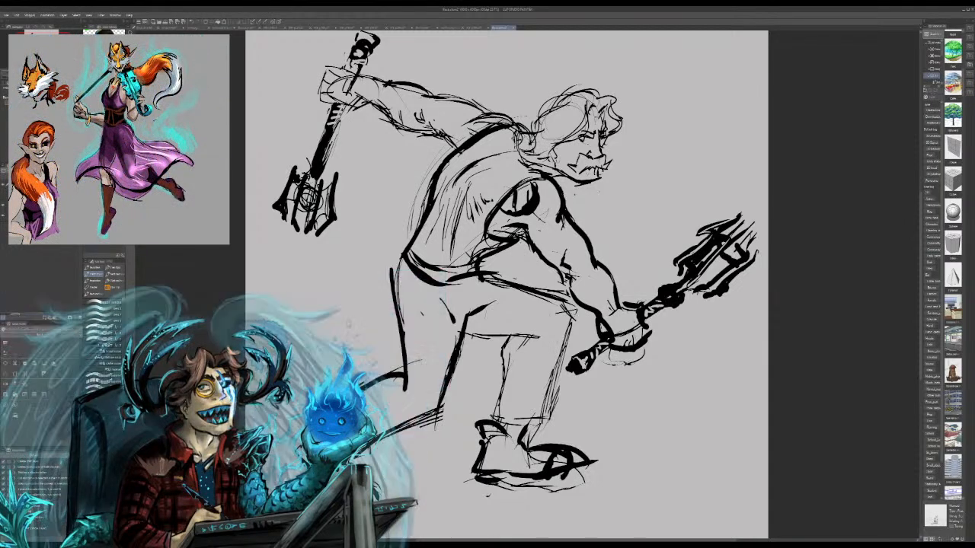
key(ctrl+z)
key(ctrl+z)
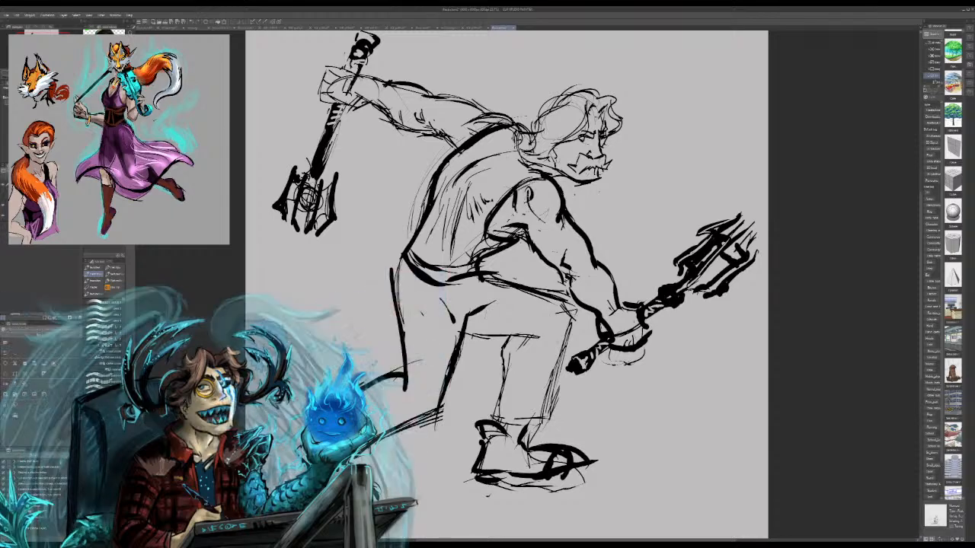
mouse_move(509, 199)
mouse_down()
mouse_move(529, 199)
mouse_move(519, 206)
mouse_up()
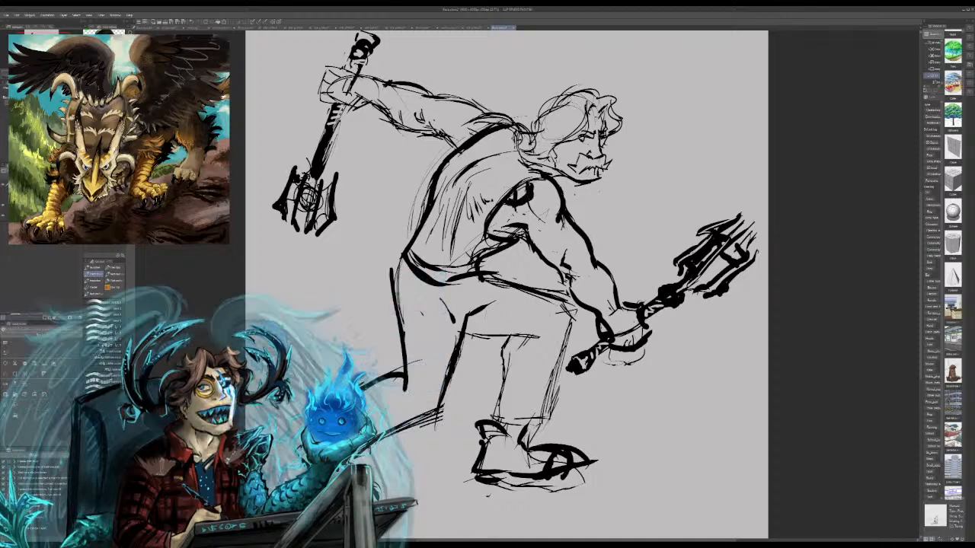
mouse_move(524, 195)
mouse_down()
mouse_move(520, 205)
mouse_move(525, 196)
mouse_up()
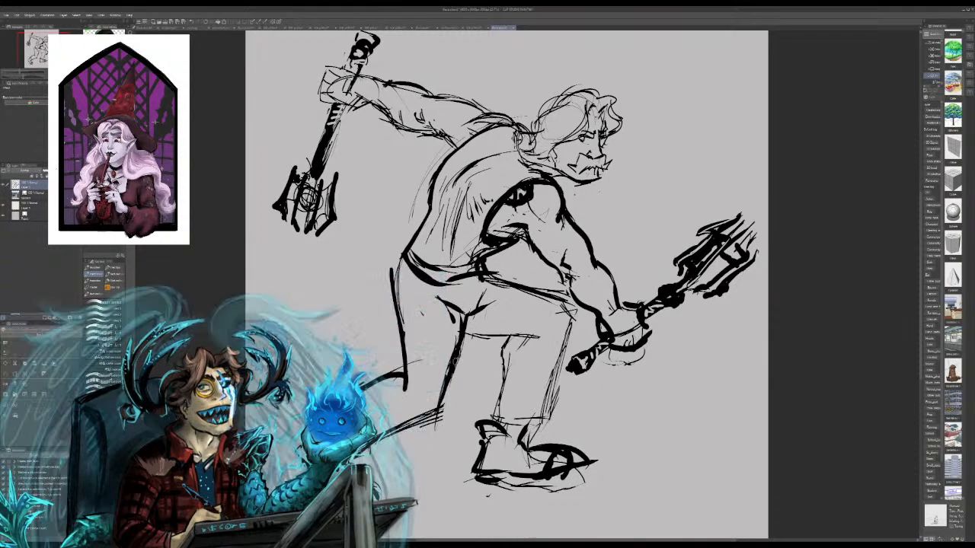
Thicken the underside of the trailing leg around the bent knee and undo the surplus stroke
mouse_move(452, 373)
mouse_down()
mouse_move(437, 423)
mouse_move(446, 405)
mouse_move(379, 437)
mouse_up()
drag(418, 409, 378, 438)
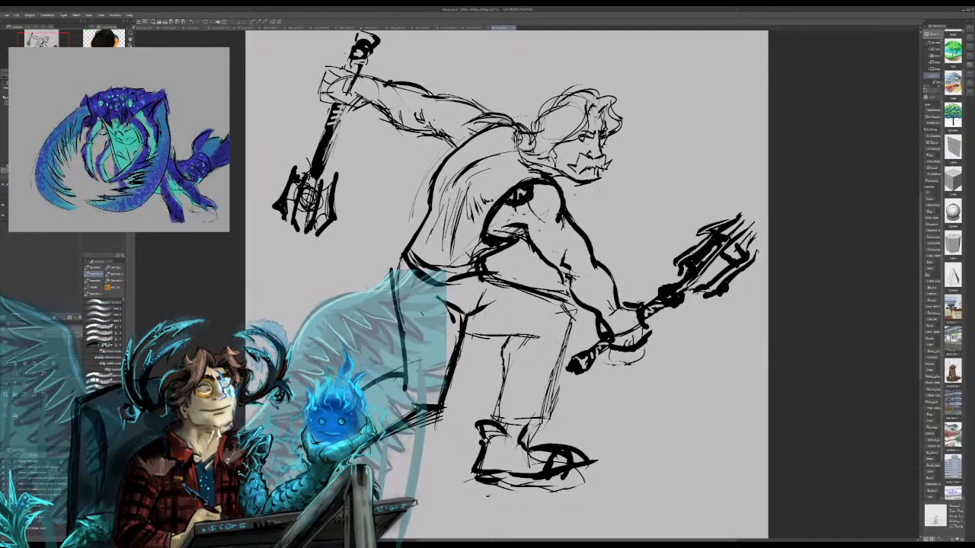
key(ctrl+z)
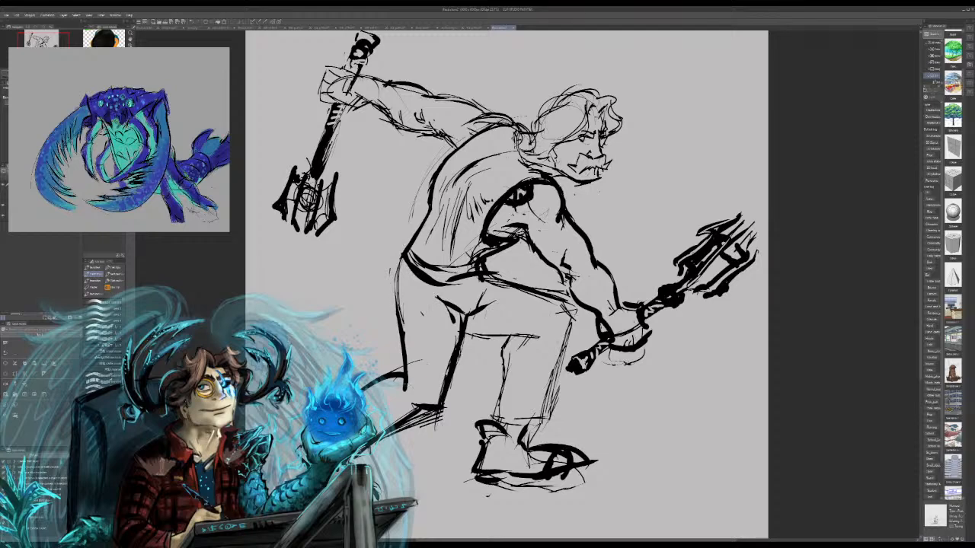
Ink the front leg's thigh underside, calf and shin with bold lines, and add fold lines at the trouser cuff
drag(464, 329, 558, 332)
key(ctrl+z)
drag(478, 332, 524, 336)
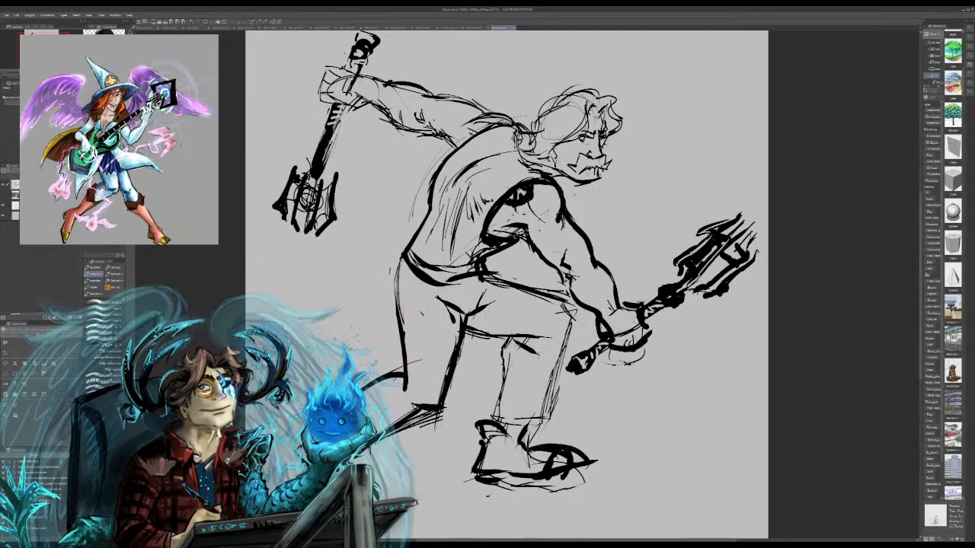
mouse_move(509, 346)
mouse_down()
mouse_move(499, 417)
mouse_move(525, 426)
mouse_move(548, 410)
mouse_up()
mouse_move(515, 419)
mouse_down()
mouse_move(537, 413)
mouse_move(526, 415)
mouse_up()
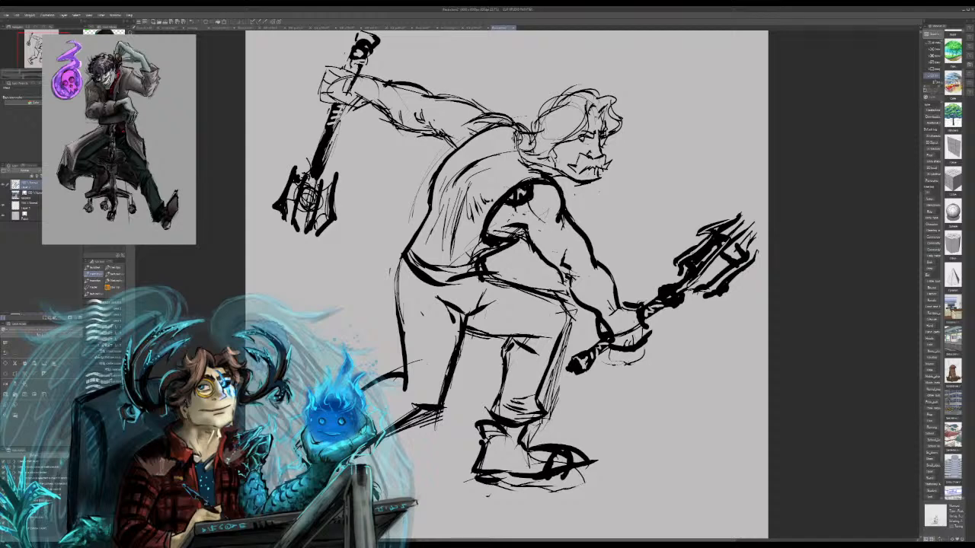
Redraw the front shoe with a bold ankle line, a shorter toe and a thick sole with a defined heel
mouse_move(539, 421)
mouse_down()
mouse_move(521, 437)
mouse_move(536, 455)
mouse_up()
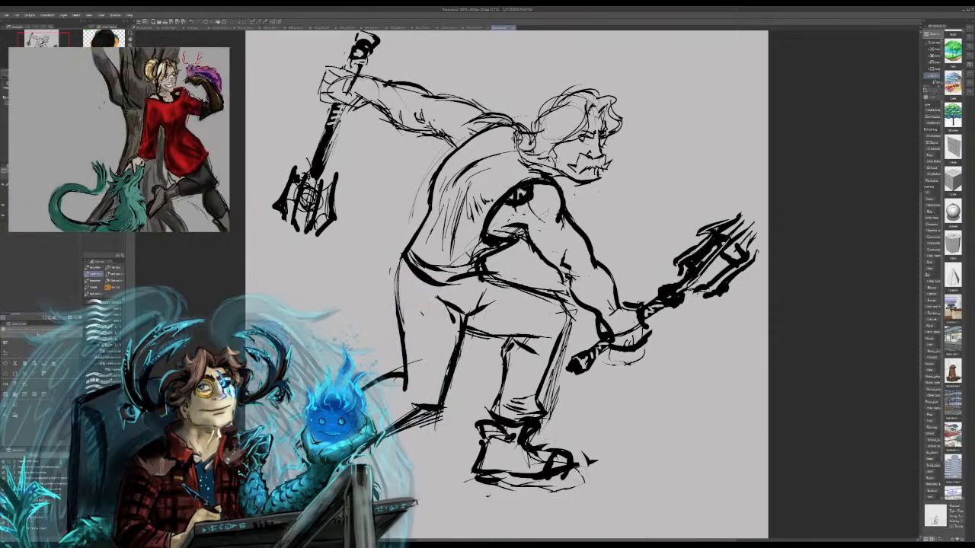
mouse_move(582, 480)
mouse_down()
mouse_move(543, 490)
mouse_move(469, 478)
mouse_up()
drag(472, 476, 518, 490)
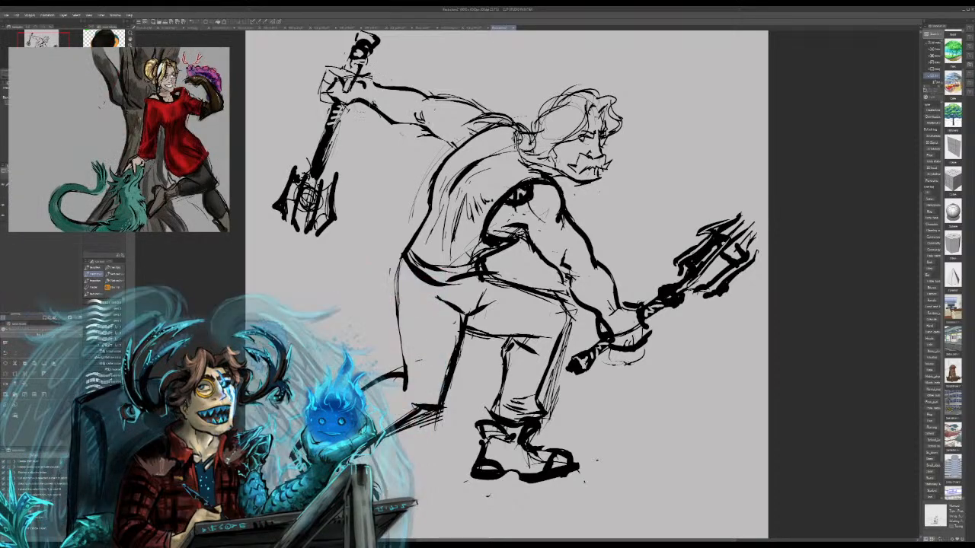
Define the wrist of the raised rear hand and refine the front contour of the near shoulder
drag(361, 82, 353, 105)
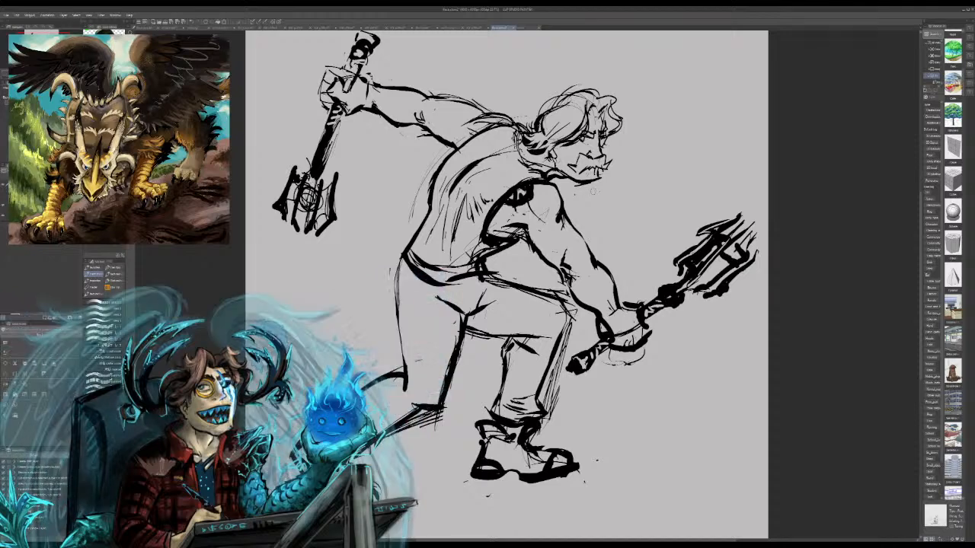
drag(546, 183, 556, 207)
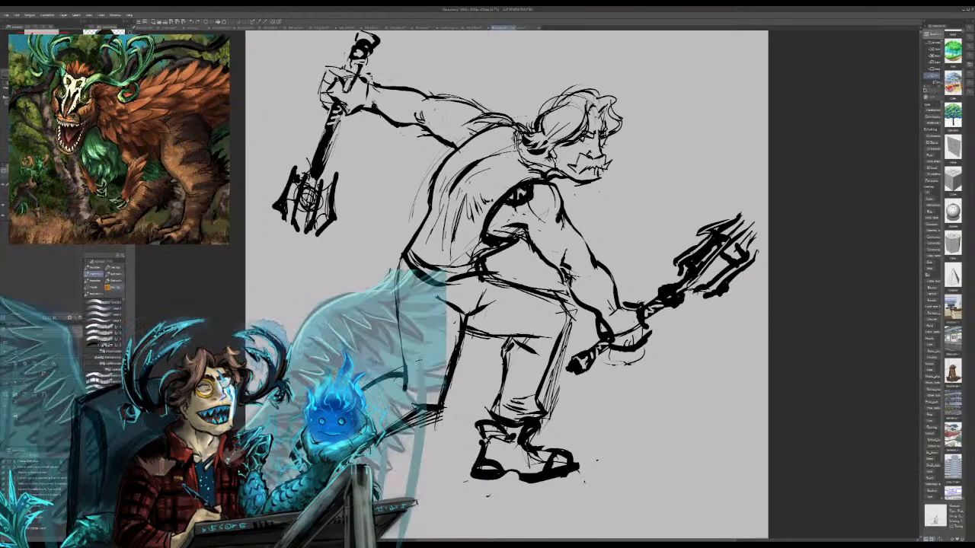
Hide the sketch and examine the coloured reference paintings of the green-shirted man, especially the leaping pose's legs
click(2, 184)
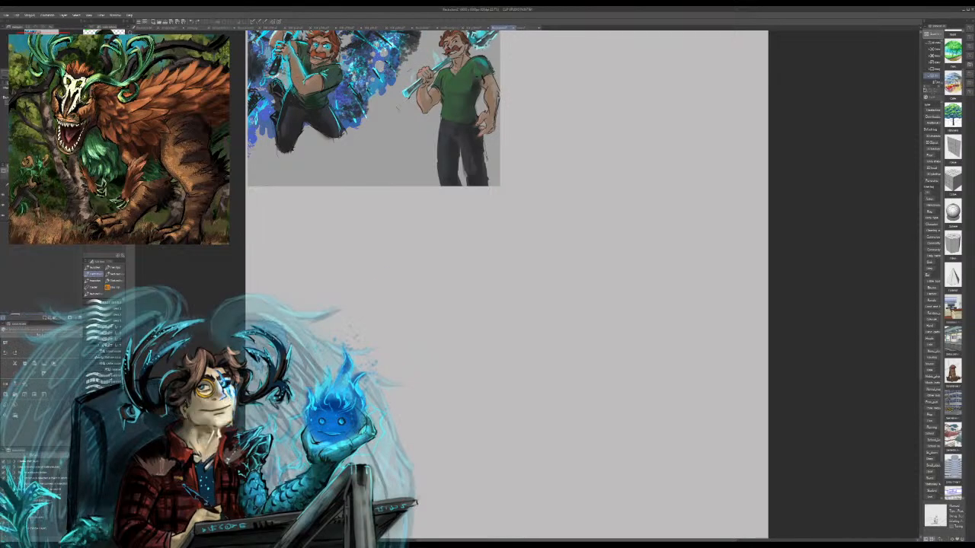
drag(488, 175, 557, 349)
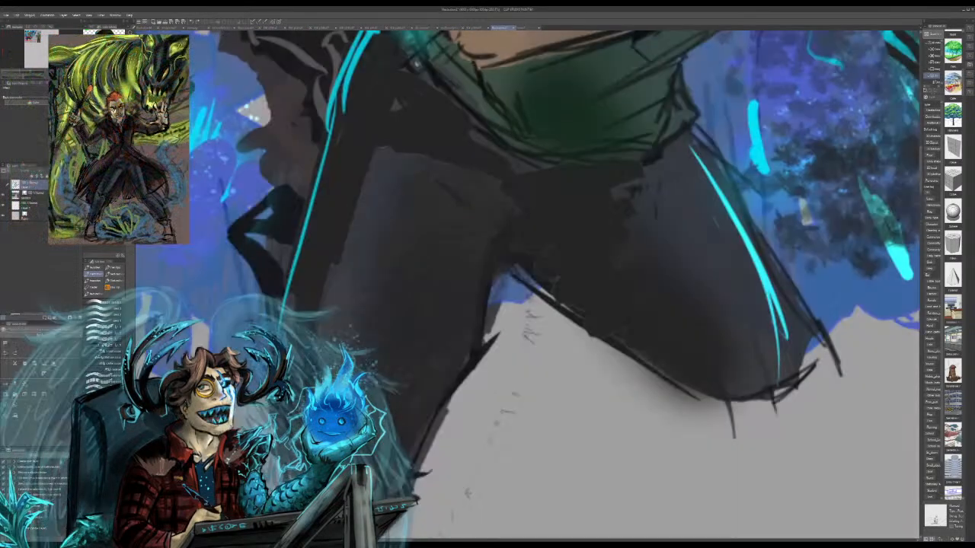
key(ctrl+minus)
key(ctrl+minus)
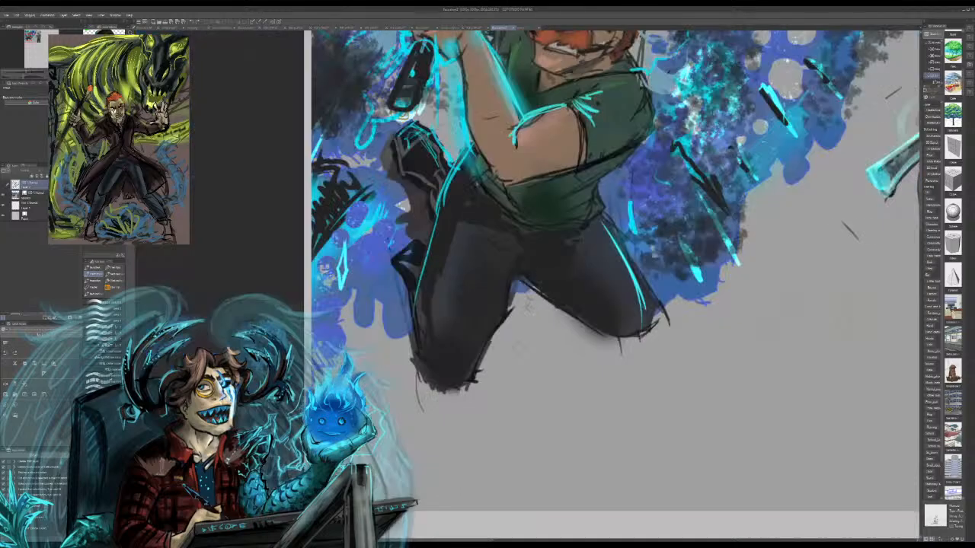
key(ctrl+0)
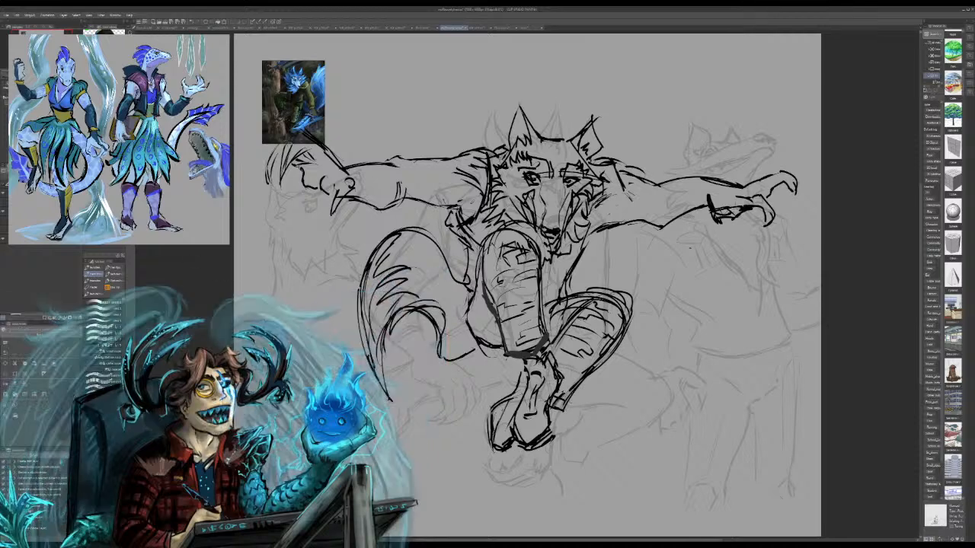
In the werewolf drawing, remove the small reference picture and sketch the crouching werewolf's lower leg, calf and flat foot
key(Delete)
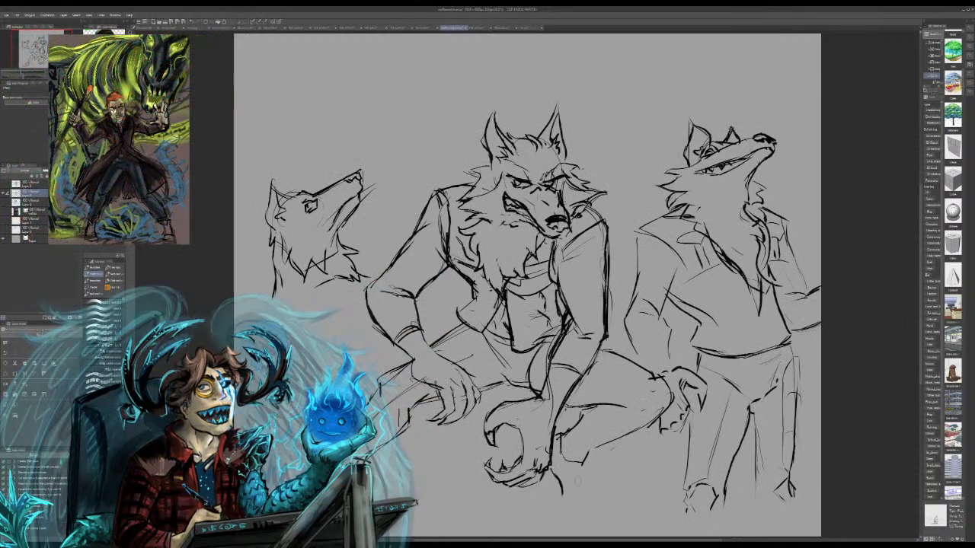
drag(567, 501, 605, 499)
drag(575, 488, 604, 492)
drag(588, 457, 580, 485)
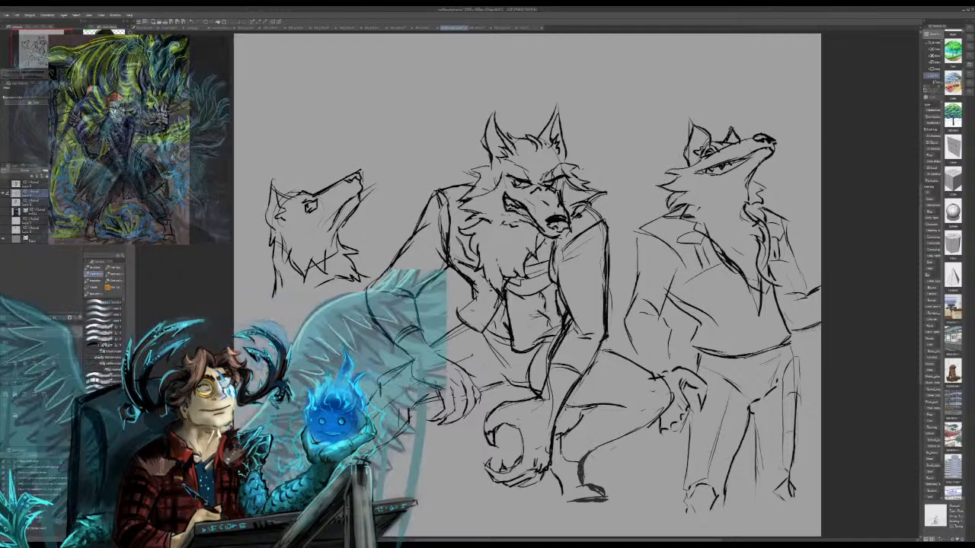
mouse_move(565, 439)
mouse_down()
mouse_move(568, 459)
mouse_move(583, 466)
mouse_move(561, 488)
mouse_move(573, 503)
mouse_move(609, 503)
mouse_up()
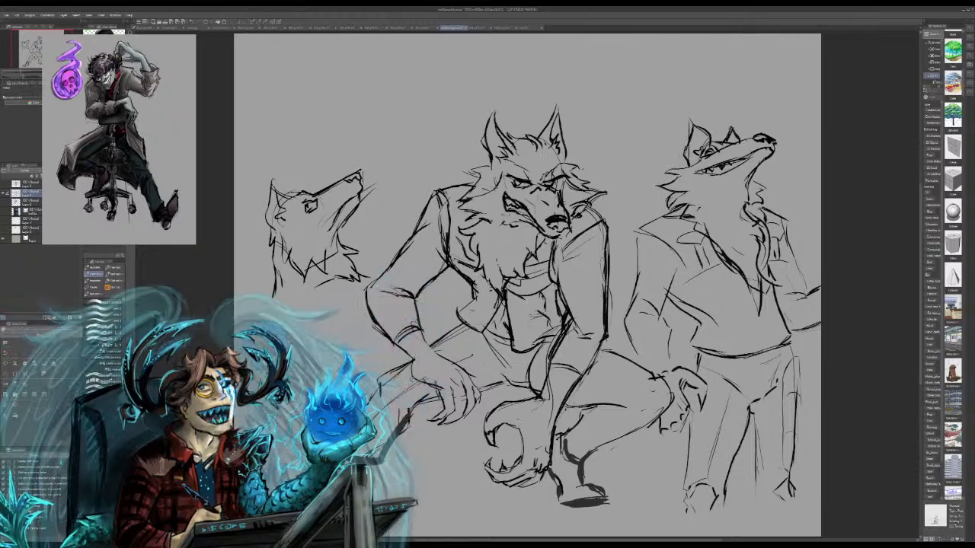
mouse_move(562, 418)
mouse_down()
mouse_move(567, 433)
mouse_move(601, 406)
mouse_up()
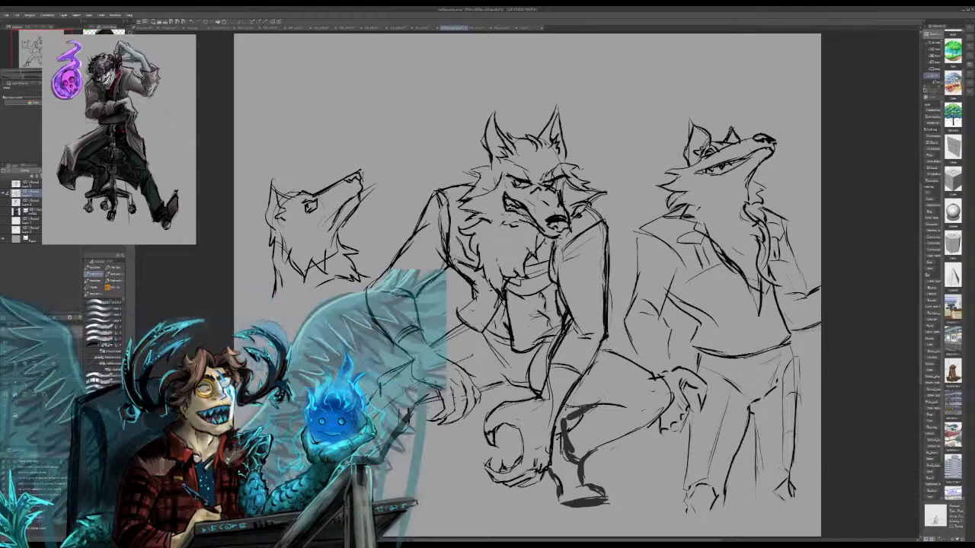
mouse_move(584, 458)
mouse_down()
mouse_move(659, 417)
mouse_move(672, 398)
mouse_up()
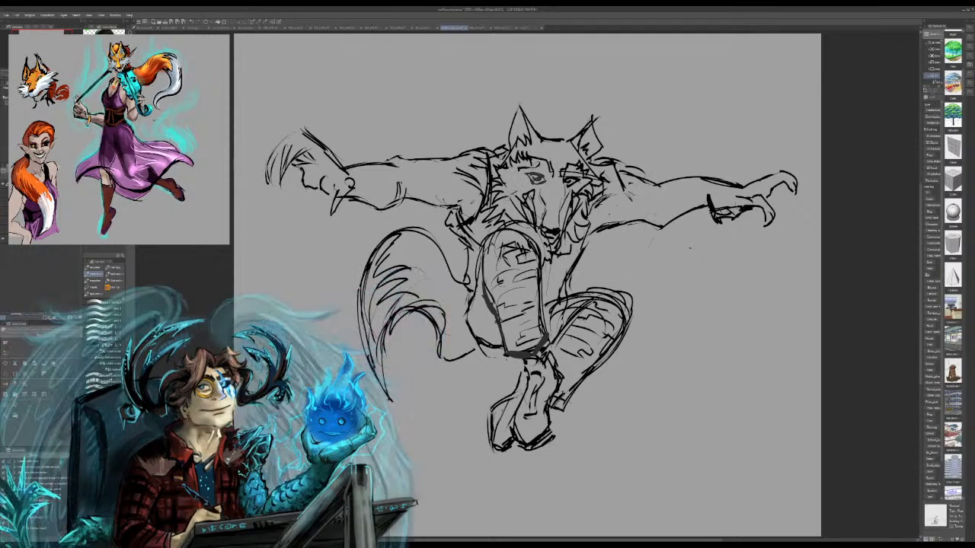
Try dark spiky fur tufts across the leaping werewolf's forehead and around the bases of its ears
mouse_move(546, 140)
mouse_down()
mouse_move(552, 162)
mouse_move(547, 140)
mouse_move(560, 163)
mouse_move(575, 161)
mouse_up()
drag(577, 160, 595, 174)
drag(527, 151, 503, 155)
drag(490, 136, 508, 161)
drag(495, 137, 511, 150)
drag(515, 157, 525, 164)
mouse_move(544, 128)
mouse_down()
mouse_move(553, 157)
mouse_move(544, 150)
mouse_move(567, 166)
mouse_move(572, 152)
mouse_move(596, 167)
mouse_up()
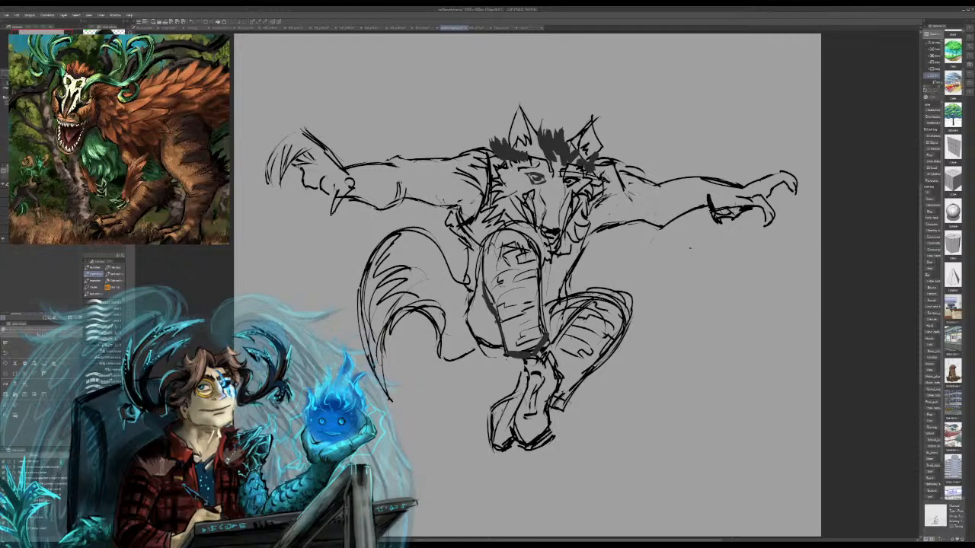
Undo the dark fur strokes on the leaping werewolf's head
key(ctrl+z)
key(ctrl+z)
key(ctrl+z)
key(ctrl+z)
key(ctrl+z)
key(ctrl+z)
key(ctrl+z)
key(ctrl+z)
key(ctrl+z)
key(ctrl+z)
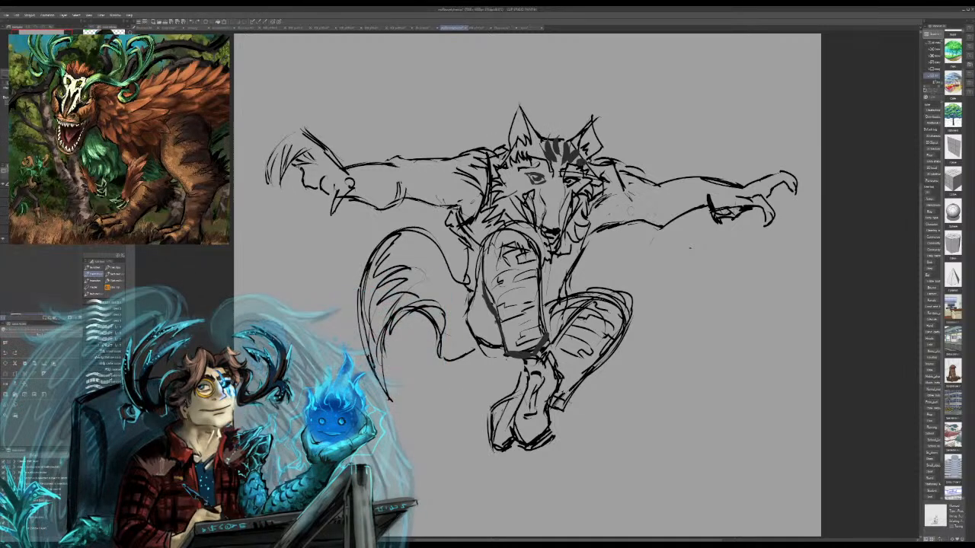
key(ctrl+z)
key(ctrl+z)
key(ctrl+z)
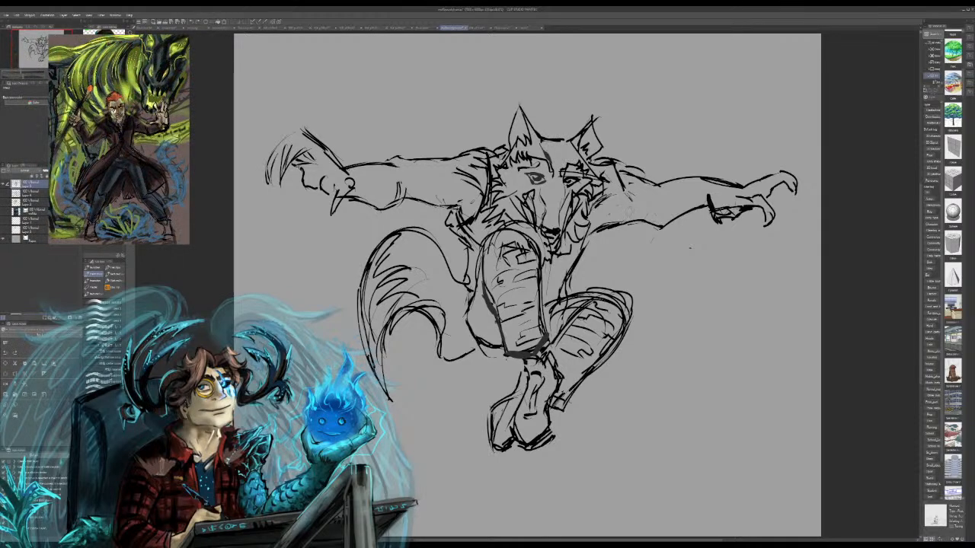
Sketch new fur strokes on top of the leaping werewolf's head and beside its ear
mouse_move(539, 128)
mouse_down()
mouse_move(543, 139)
mouse_move(566, 144)
mouse_up()
drag(570, 131, 613, 173)
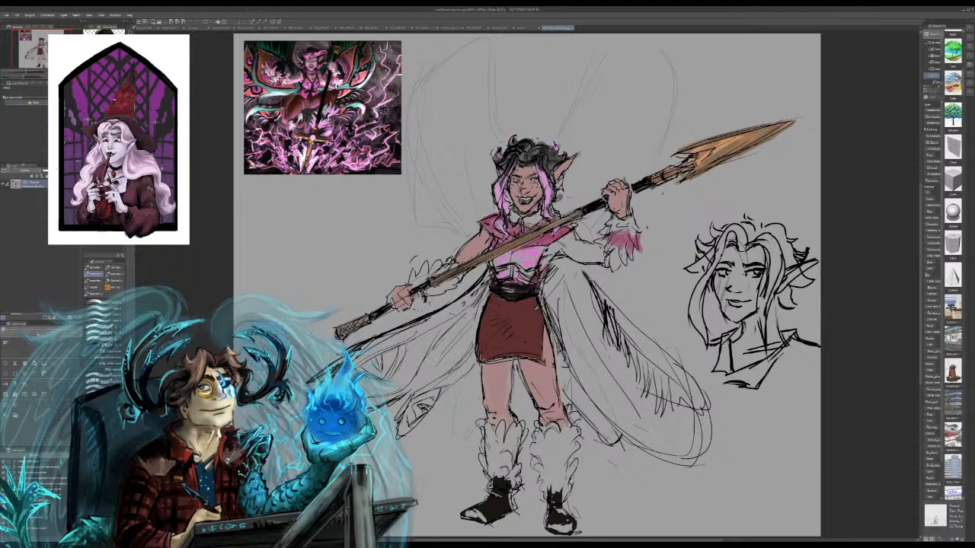
In the winged spear-bearer's drawing, examine the pink and black reference painting up close
mouse_move(525, 251)
mouse_down()
mouse_move(612, 332)
mouse_move(726, 394)
mouse_move(716, 397)
mouse_up()
scroll(527, 285, up, 5)
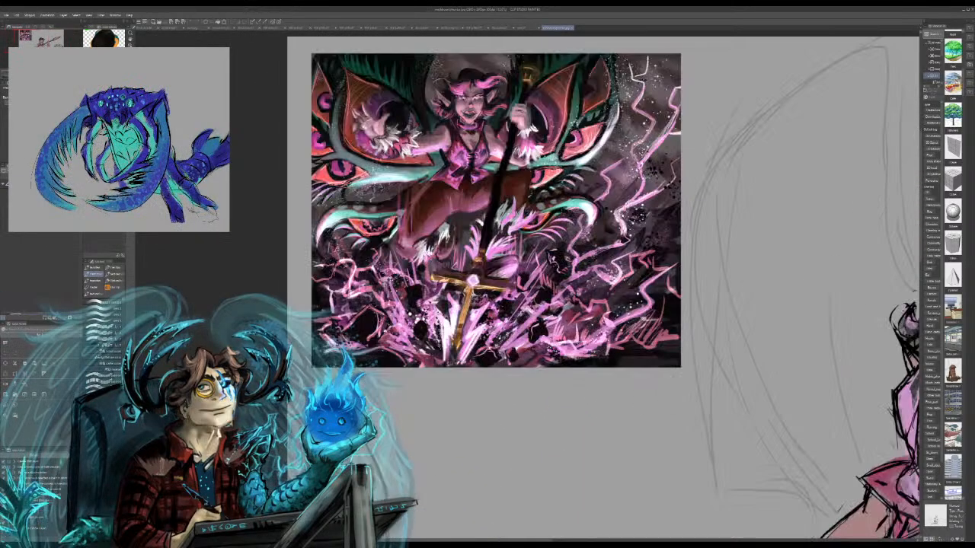
Review the pink and black reference painting, and return to the mace-wielding man's drawing around his head and front arm
mouse_move(527, 285)
mouse_down()
mouse_move(714, 330)
mouse_move(683, 363)
mouse_up()
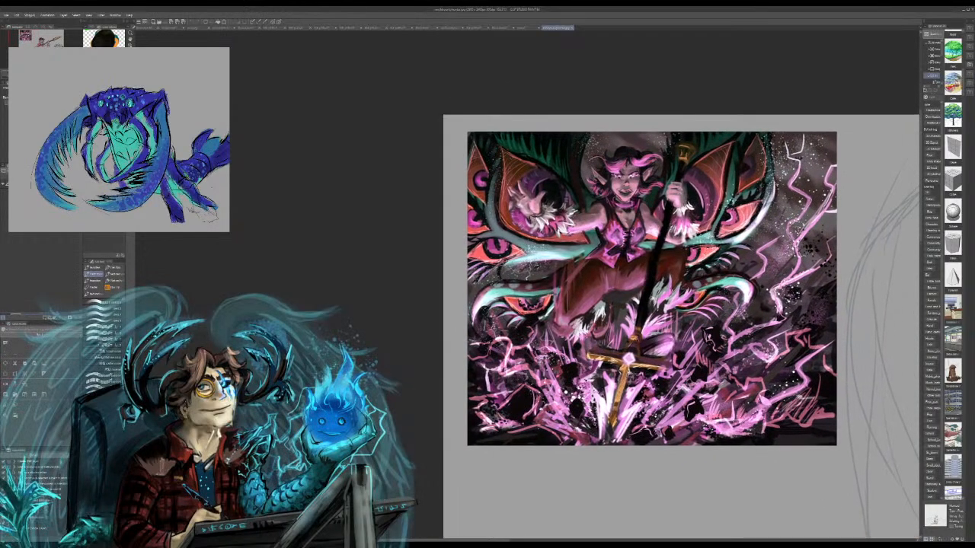
scroll(525, 285, up, 1)
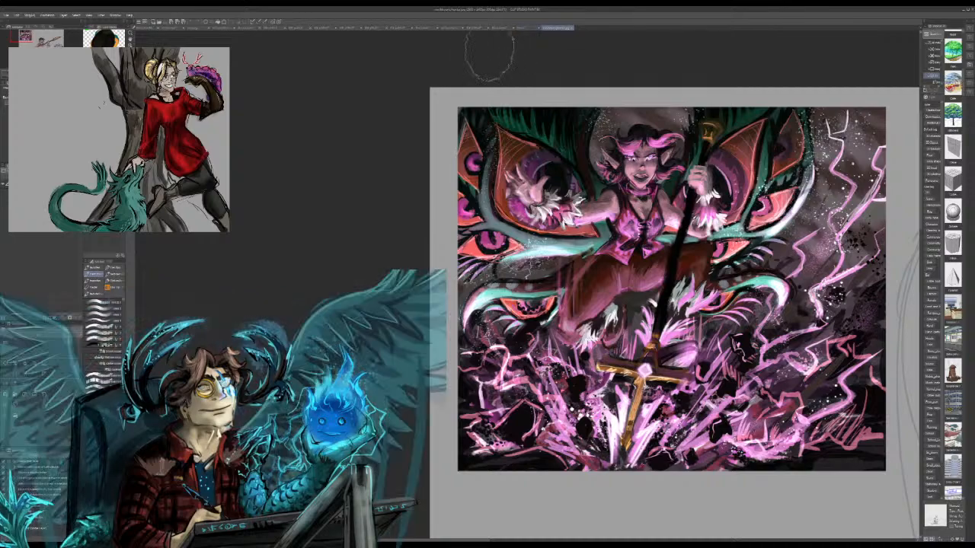
click(527, 29)
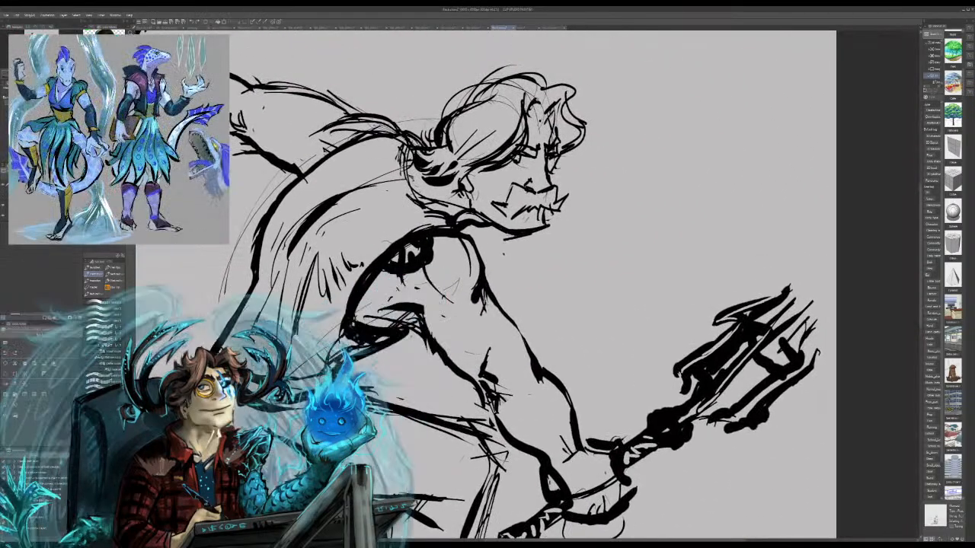
mouse_move(443, 130)
mouse_down()
mouse_move(506, 88)
mouse_move(534, 85)
mouse_up()
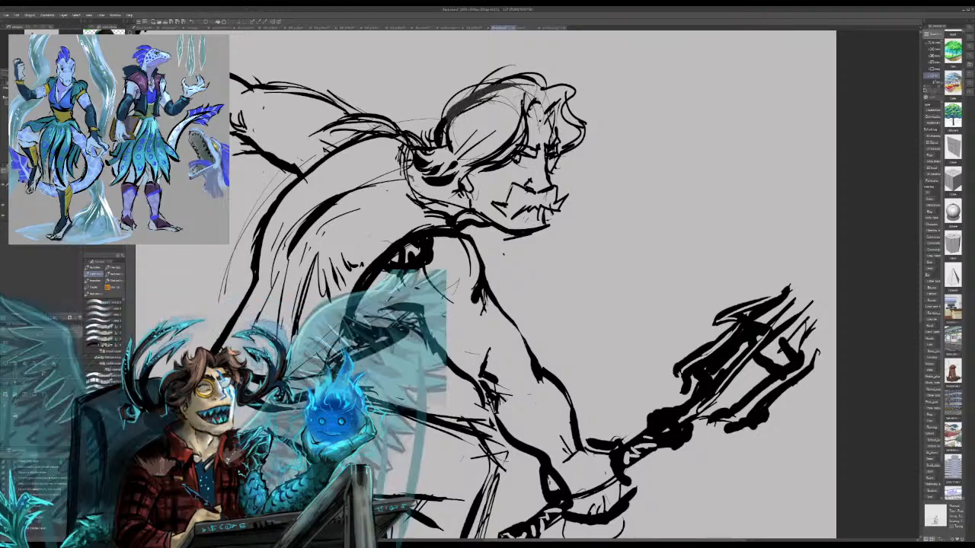
Remove the excess strokes from the top of the man's hair, his raised arm and the contour of his back
key(ctrl+z)
key(ctrl+z)
key(ctrl+z)
key(ctrl+z)
key(ctrl+z)
key(ctrl+z)
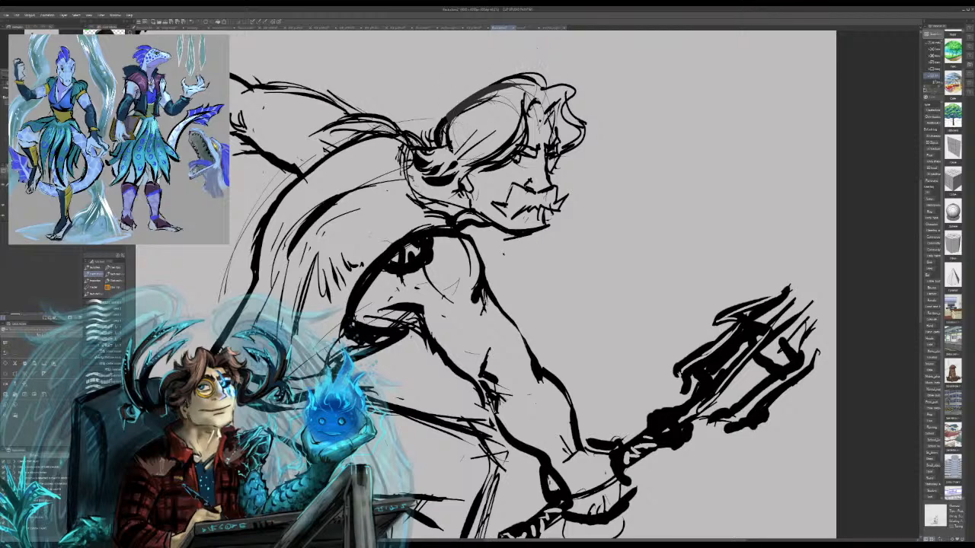
key(ctrl+z)
key(ctrl+z)
key(ctrl+z)
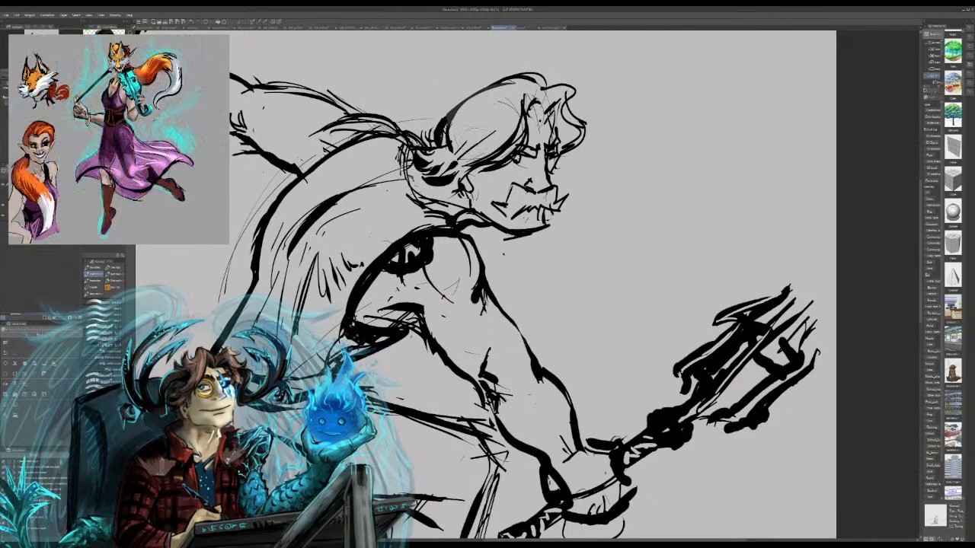
key(ctrl+z)
key(ctrl+z)
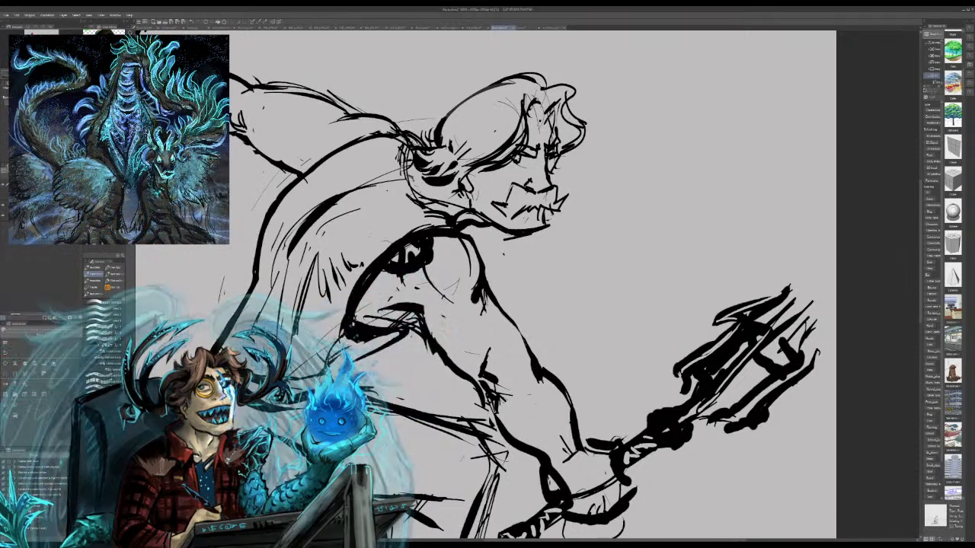
Thin the heavy contour along the lower edge of the armhole under the man's front arm
mouse_move(358, 320)
mouse_down()
mouse_move(396, 267)
mouse_move(364, 289)
mouse_move(364, 330)
mouse_move(350, 325)
mouse_move(402, 331)
mouse_move(407, 314)
mouse_move(371, 322)
mouse_up()
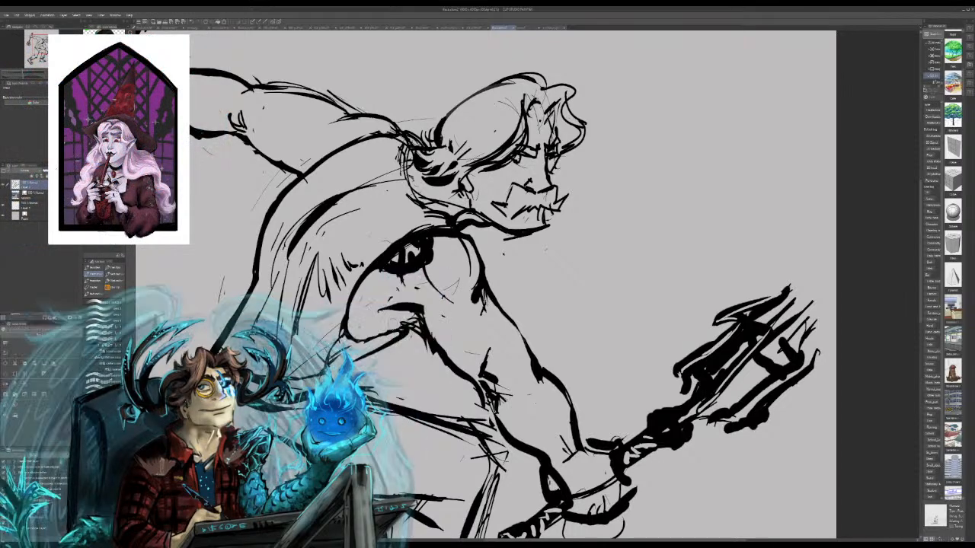
key(ctrl+z)
drag(373, 312, 420, 308)
key(ctrl+z)
Rework the contours of the man's rear thigh and lower leg, and refine the line beneath his front thigh
key(ctrl+minus)
key(ctrl+minus)
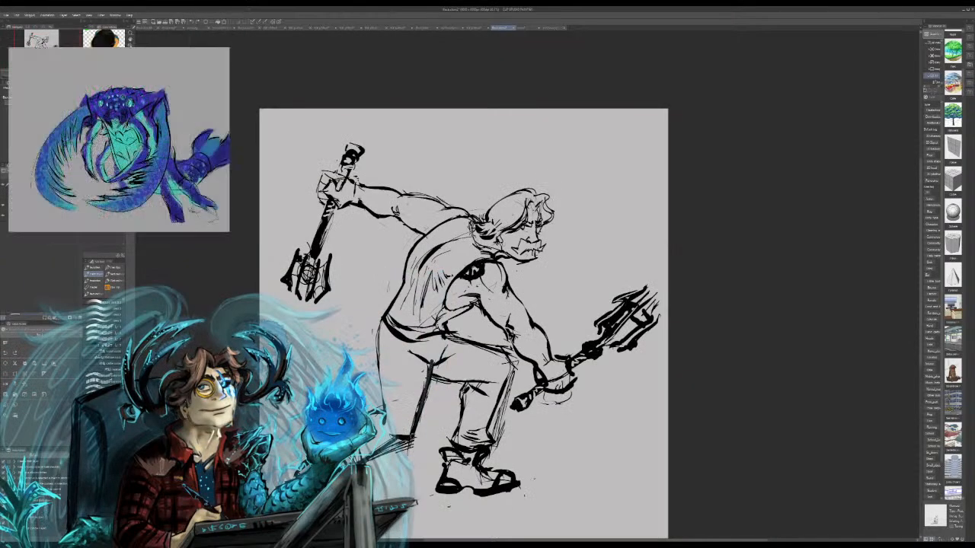
mouse_move(420, 404)
mouse_down()
mouse_move(412, 438)
mouse_move(377, 457)
mouse_up()
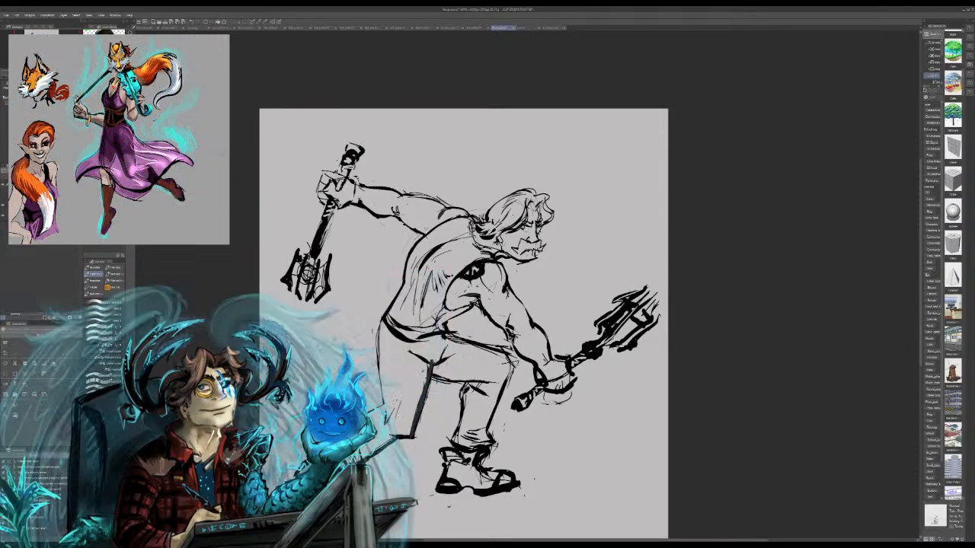
drag(383, 352, 376, 402)
mouse_move(382, 318)
mouse_down()
mouse_move(372, 340)
mouse_move(431, 373)
mouse_move(424, 435)
mouse_move(393, 442)
mouse_up()
key(ctrl+z)
key(ctrl+z)
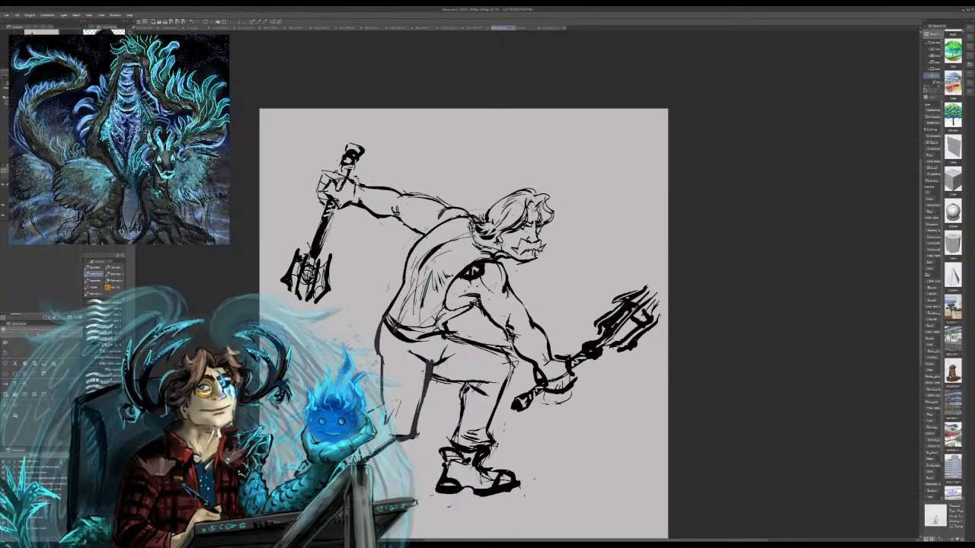
mouse_move(432, 377)
mouse_down()
mouse_move(495, 383)
mouse_move(487, 396)
mouse_up()
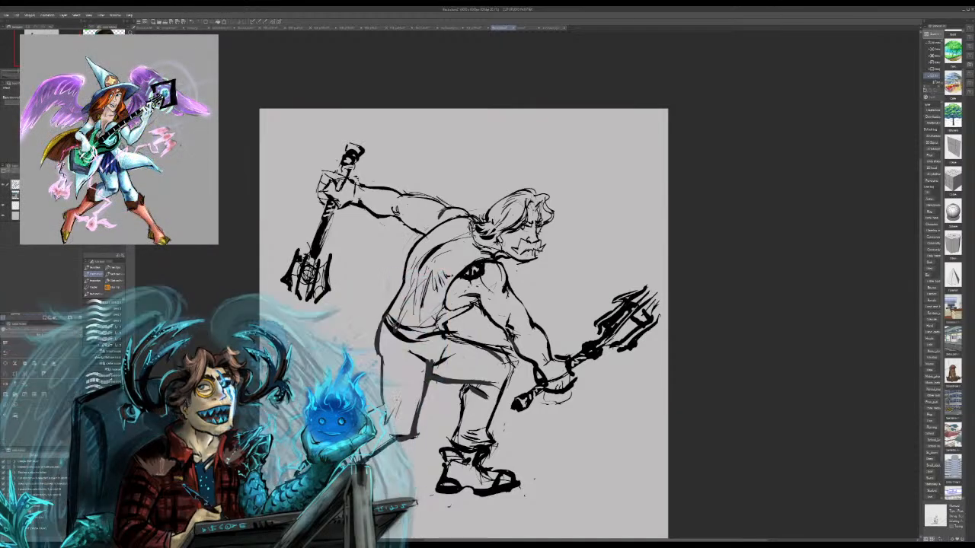
Select the mace below the raised hand and rotate it slightly so its head swings away from the body
key(m)
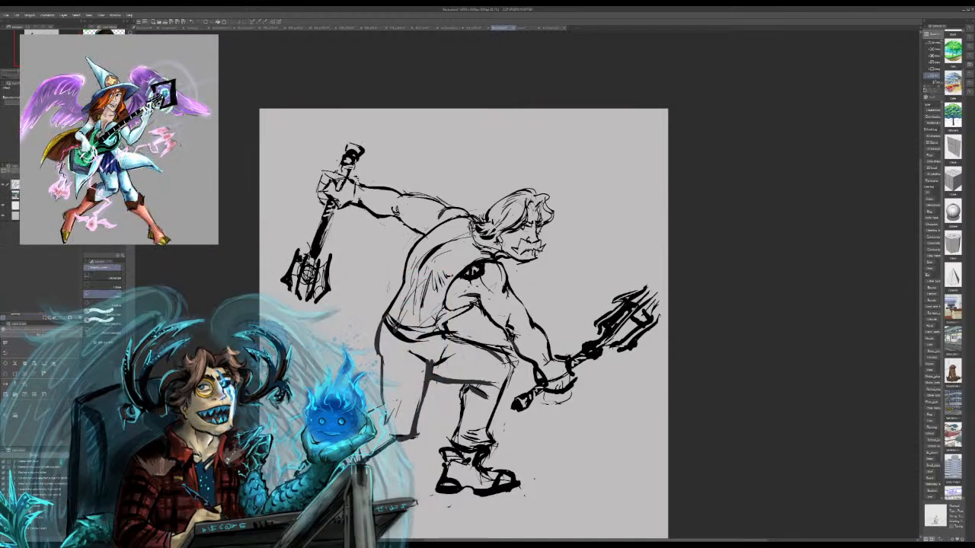
drag(314, 203, 334, 214)
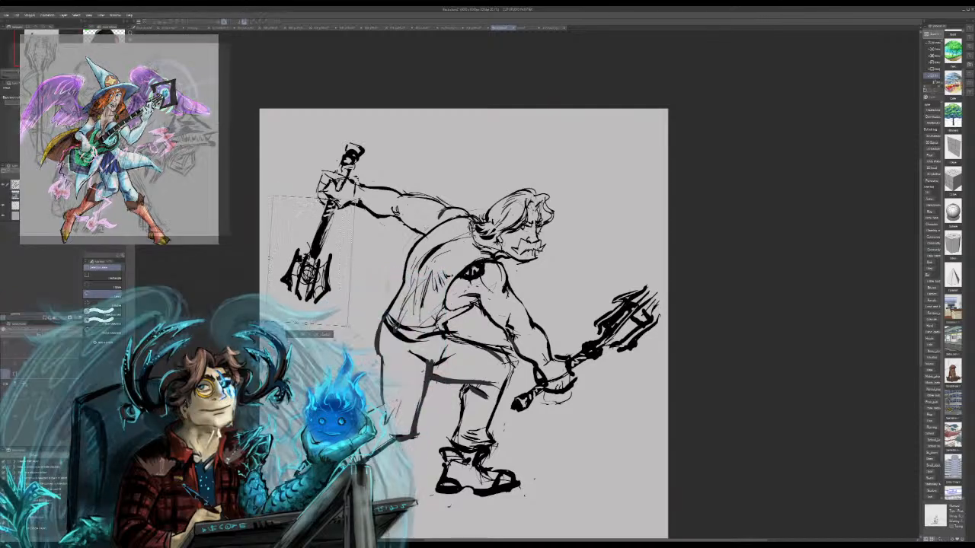
key(ctrl+t)
drag(308, 262, 294, 256)
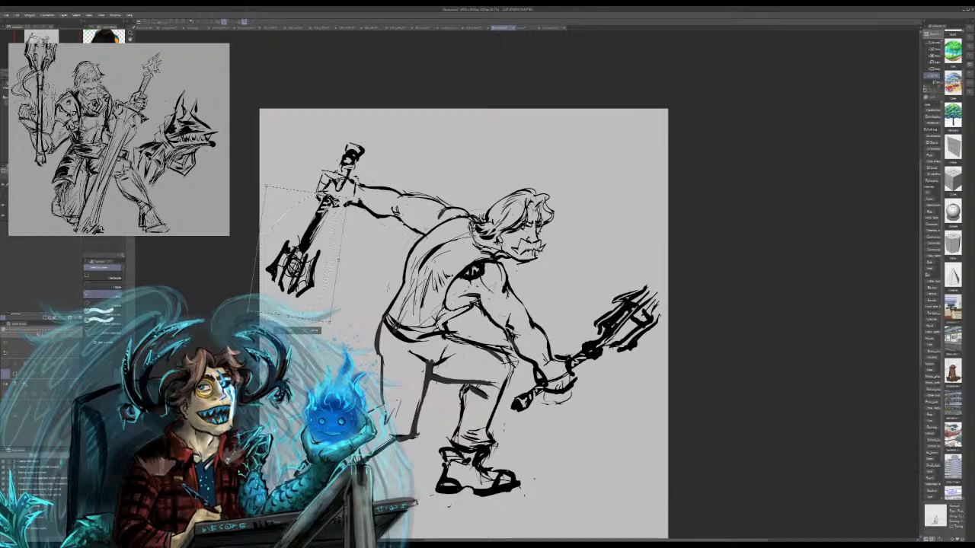
key(Return)
key(ctrl+d)
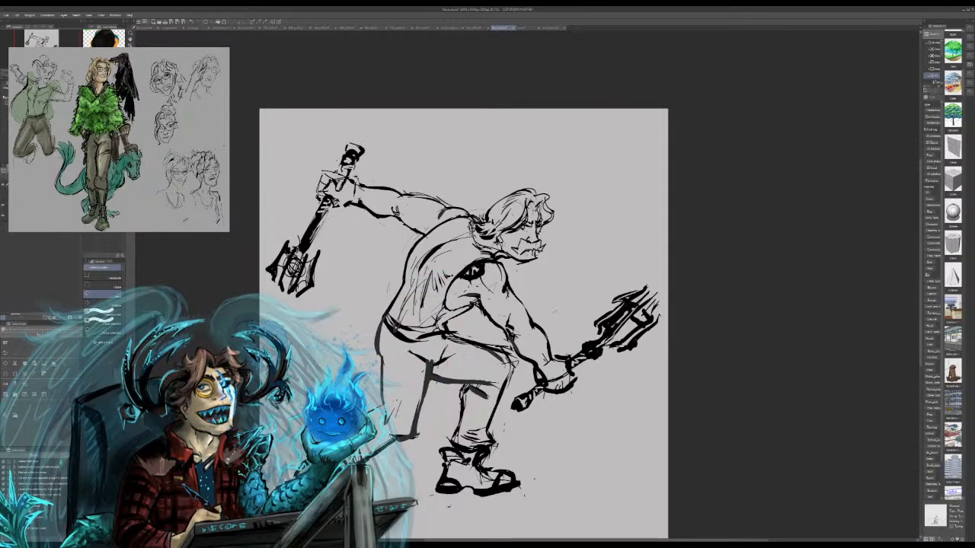
Select the front forearm, hand and mace, rotate them upward and shift them outward from the elbow
mouse_move(558, 310)
mouse_down()
mouse_move(632, 273)
mouse_move(685, 294)
mouse_move(526, 419)
mouse_move(507, 339)
mouse_up()
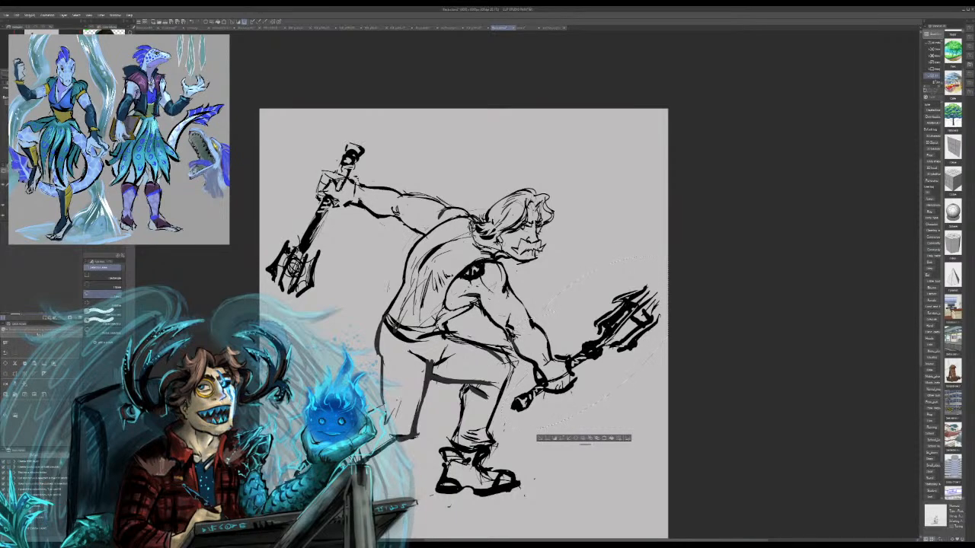
key(ctrl+t)
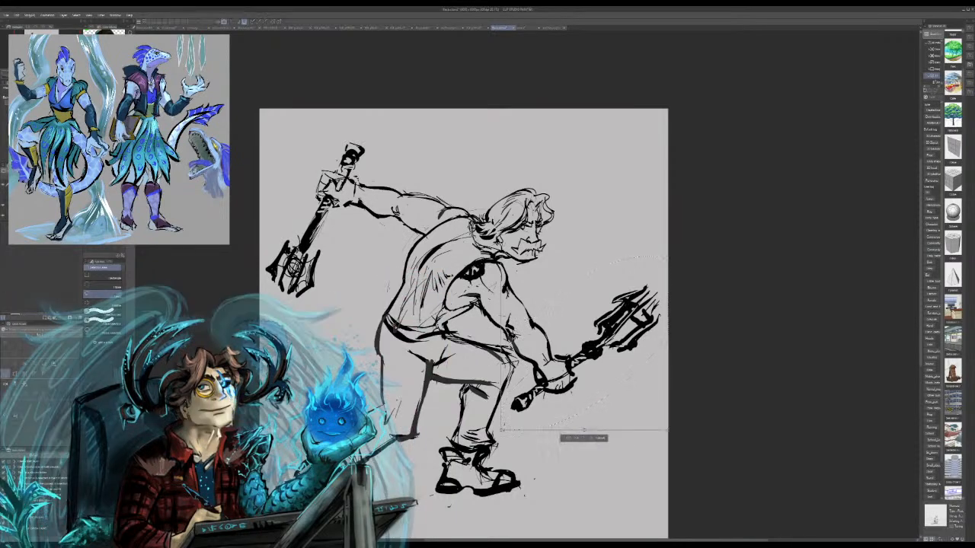
drag(682, 251, 658, 232)
drag(585, 344, 604, 343)
drag(678, 230, 663, 222)
drag(604, 343, 608, 331)
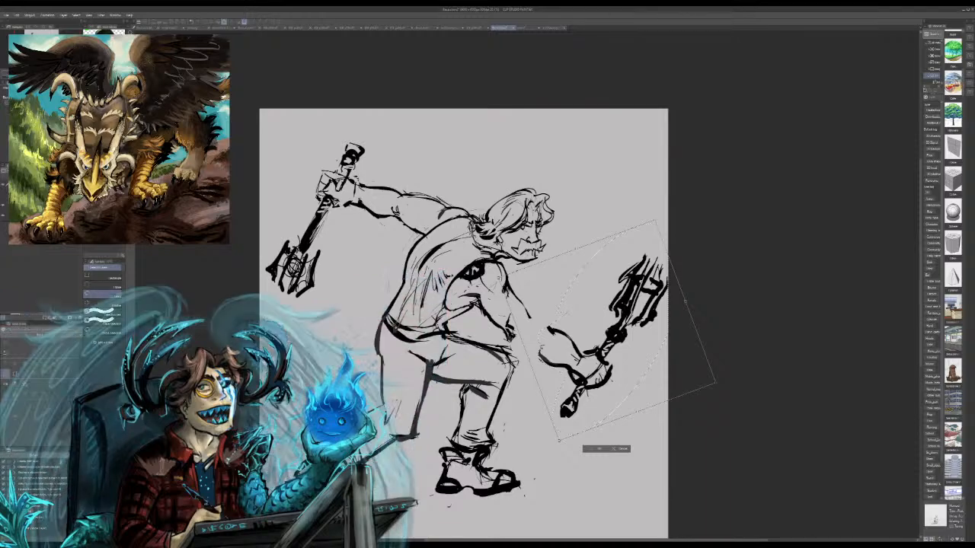
key(Return)
Deselect the moved hand and draw the missing forearm contours that reconnect it to the elbow
drag(558, 321, 542, 349)
key(ctrl+d)
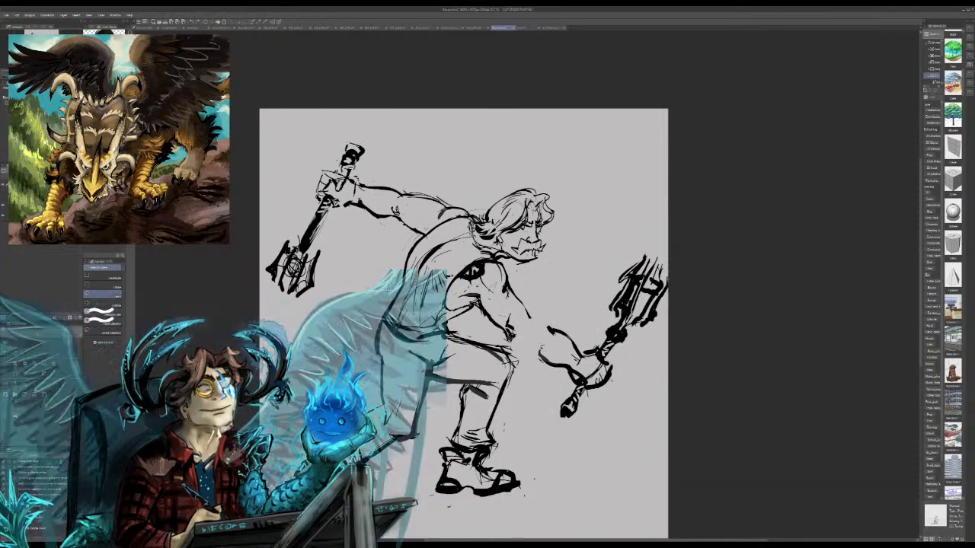
key(p)
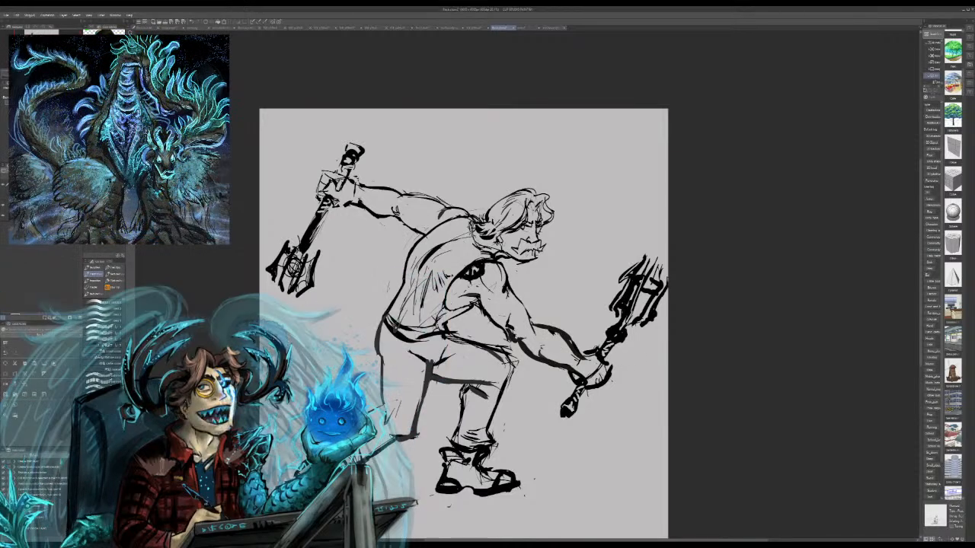
Select the front hand with its mace and nudge it slightly back toward the body
key(m)
mouse_move(580, 261)
mouse_down()
mouse_move(547, 325)
mouse_move(645, 395)
mouse_move(581, 261)
mouse_up()
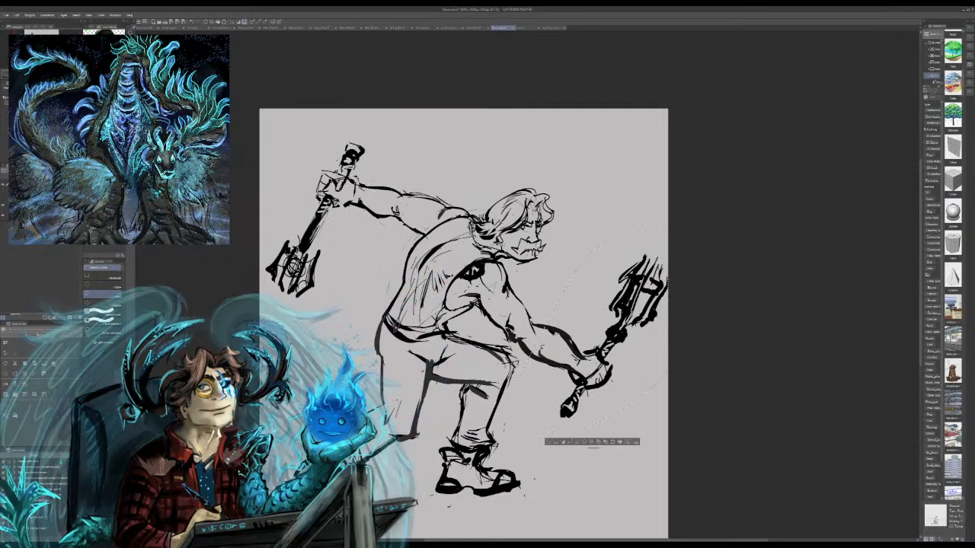
key(ctrl+t)
drag(598, 335, 593, 332)
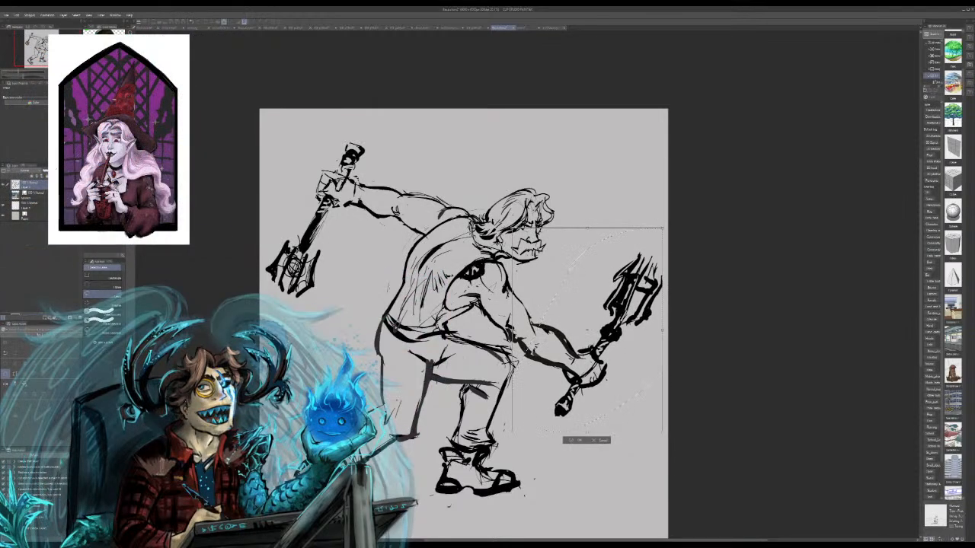
key(Return)
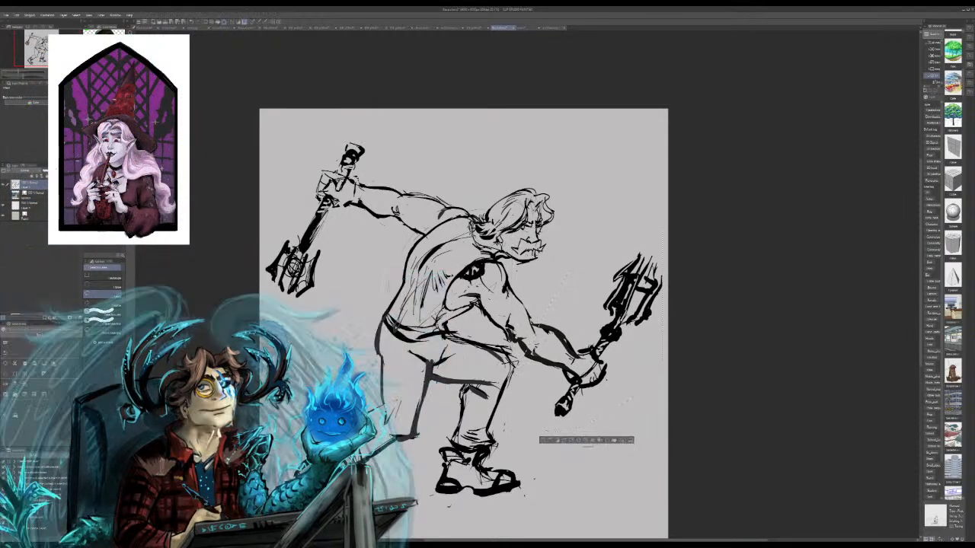
click(550, 440)
key(ctrl+z)
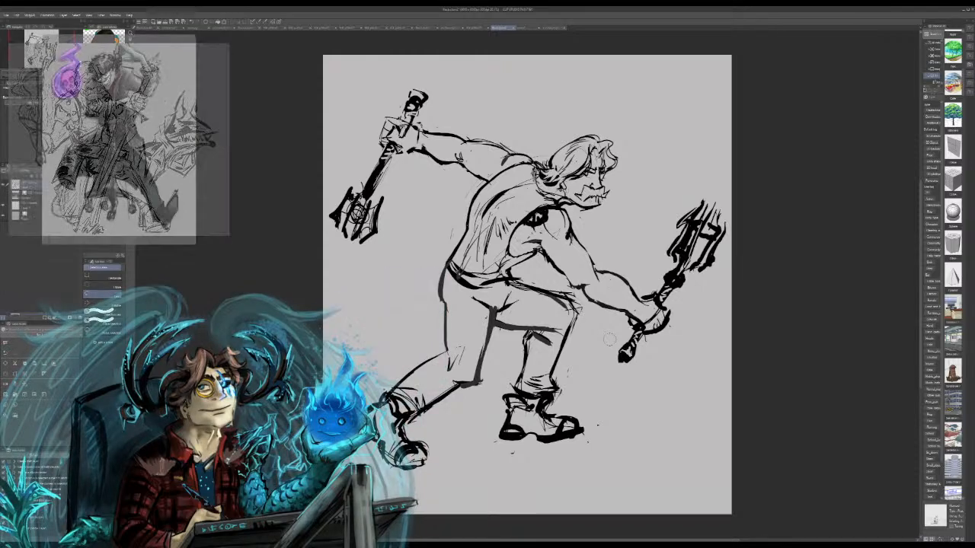
drag(432, 169, 444, 169)
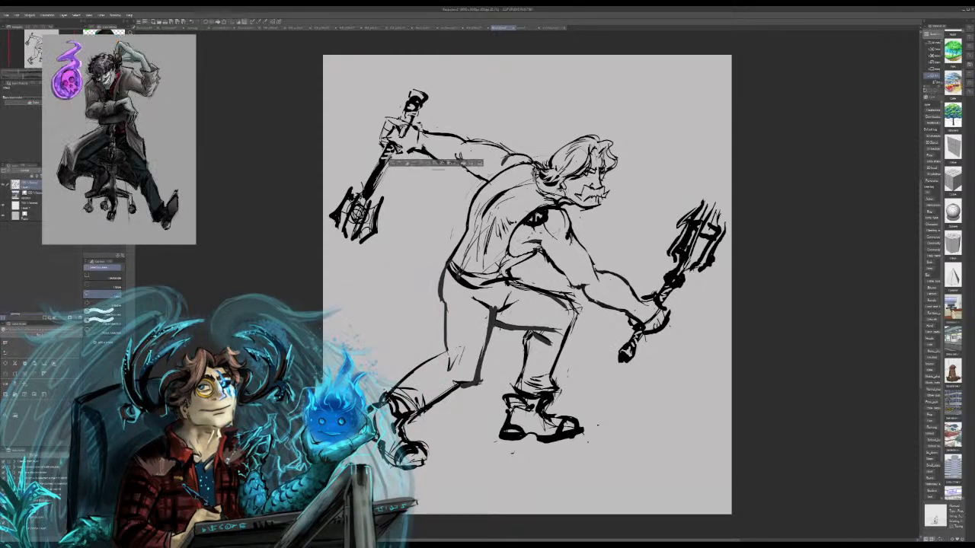
key(ctrl+z)
key(p)
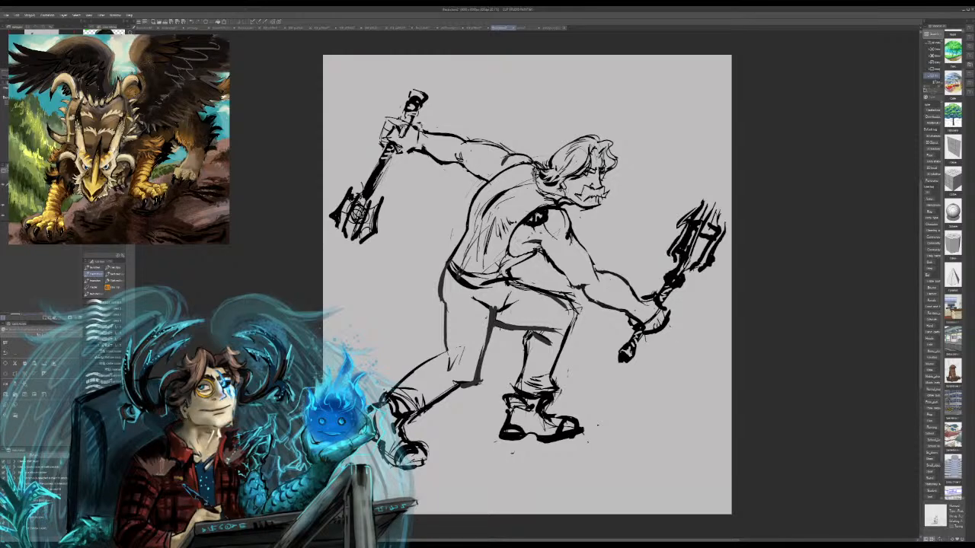
Refine the back contour of the man's front shin, and rework the rear thigh's outline with a crease behind the knee
drag(489, 396, 479, 428)
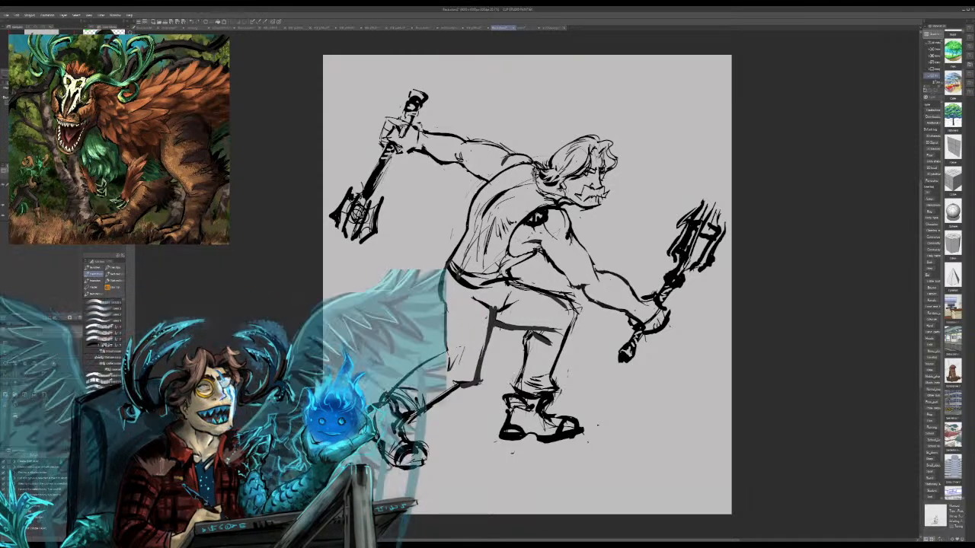
drag(525, 346, 518, 370)
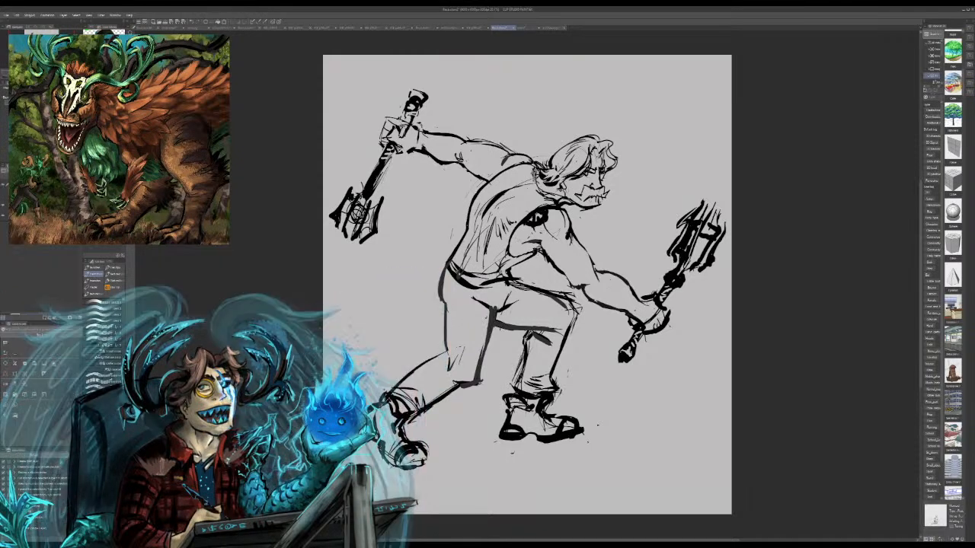
key(ctrl+z)
key(ctrl+z)
key(ctrl+z)
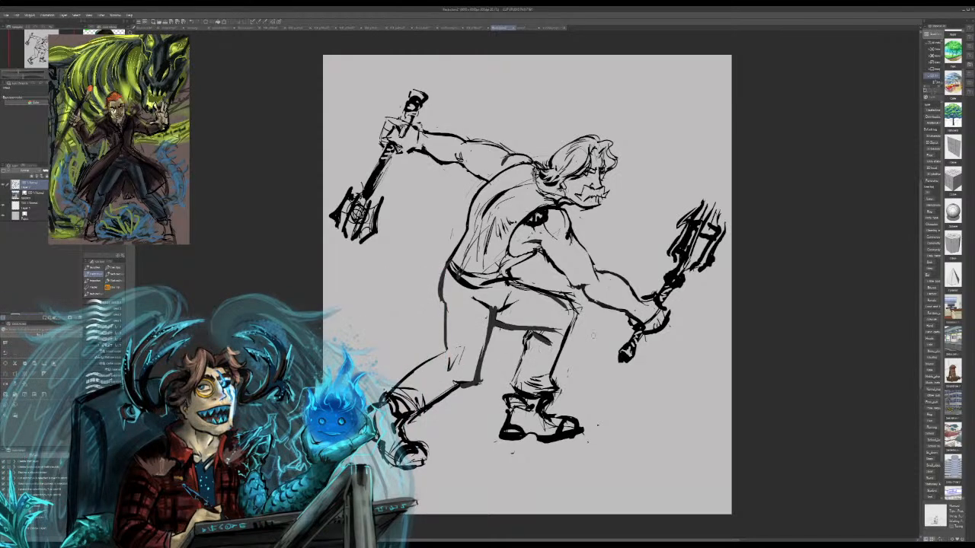
drag(446, 351, 450, 368)
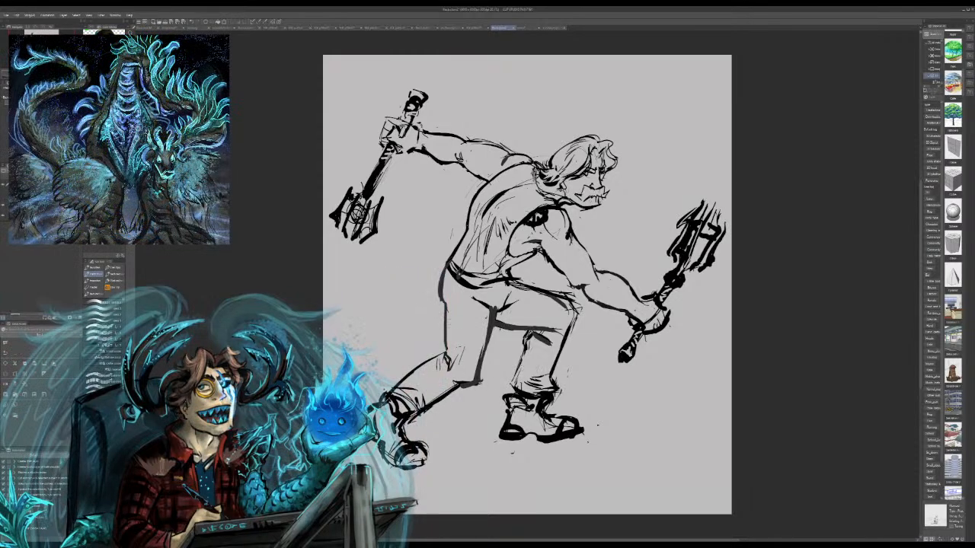
drag(443, 296, 448, 339)
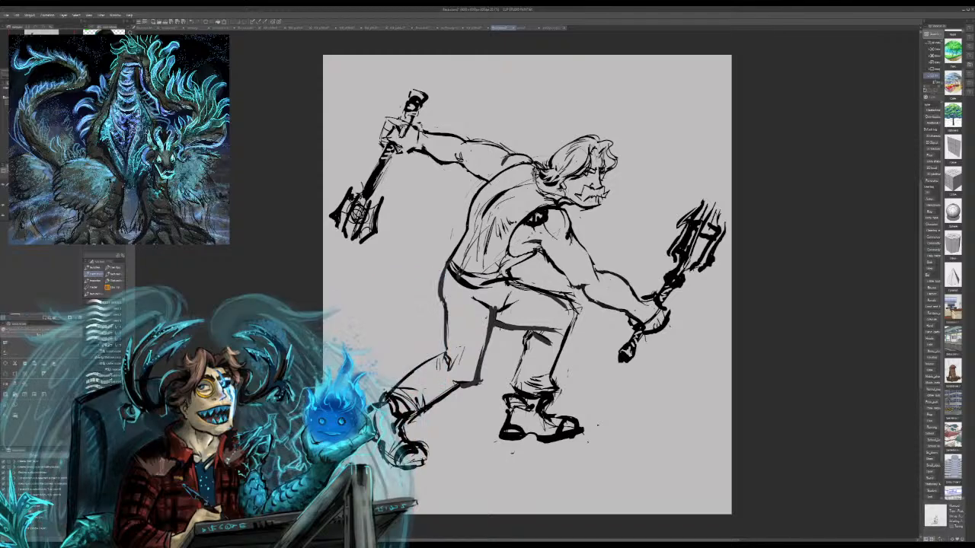